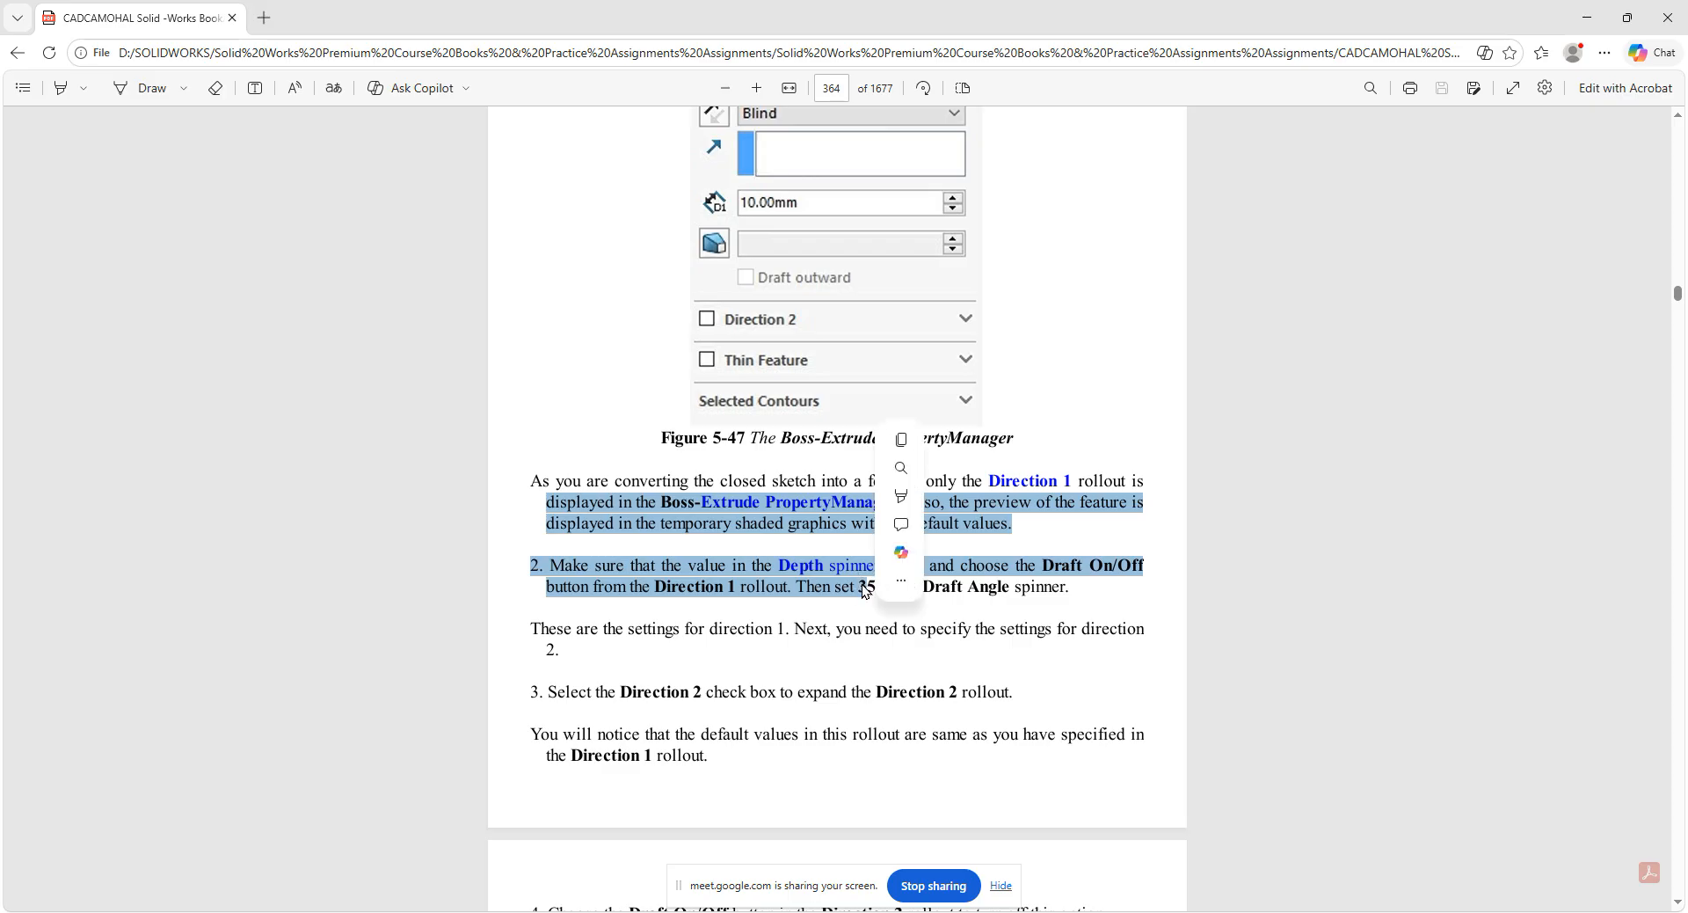
pyautogui.click(867, 595)
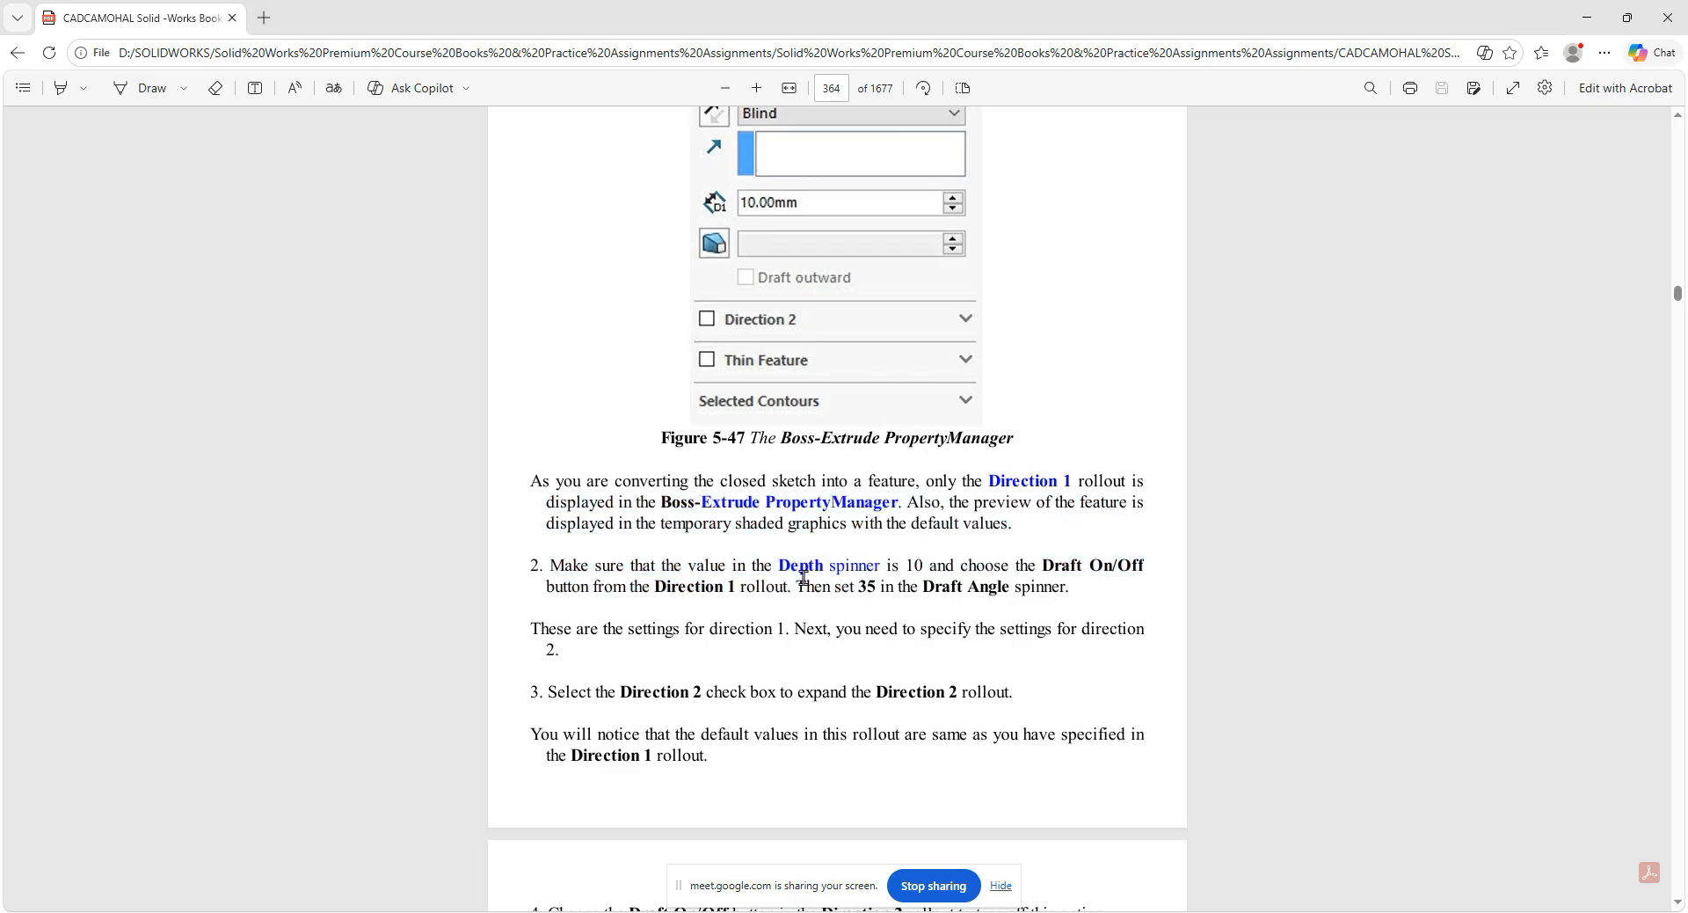
pyautogui.moveTo(687, 587); pyautogui.dragTo(755, 588)
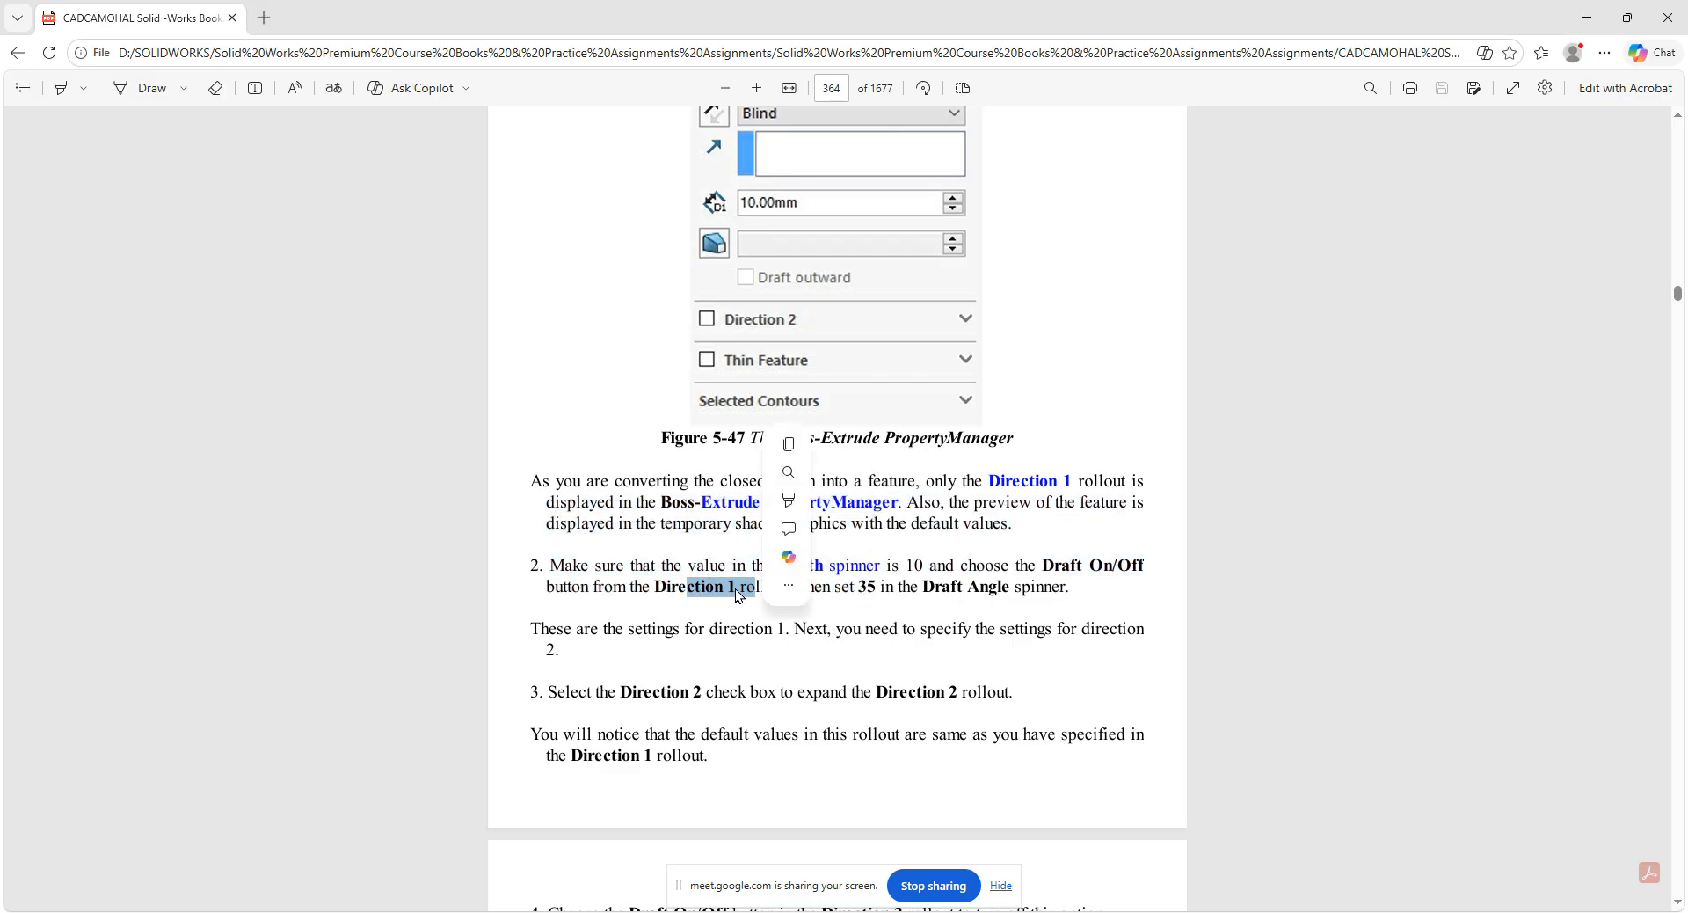
pyautogui.click(682, 595)
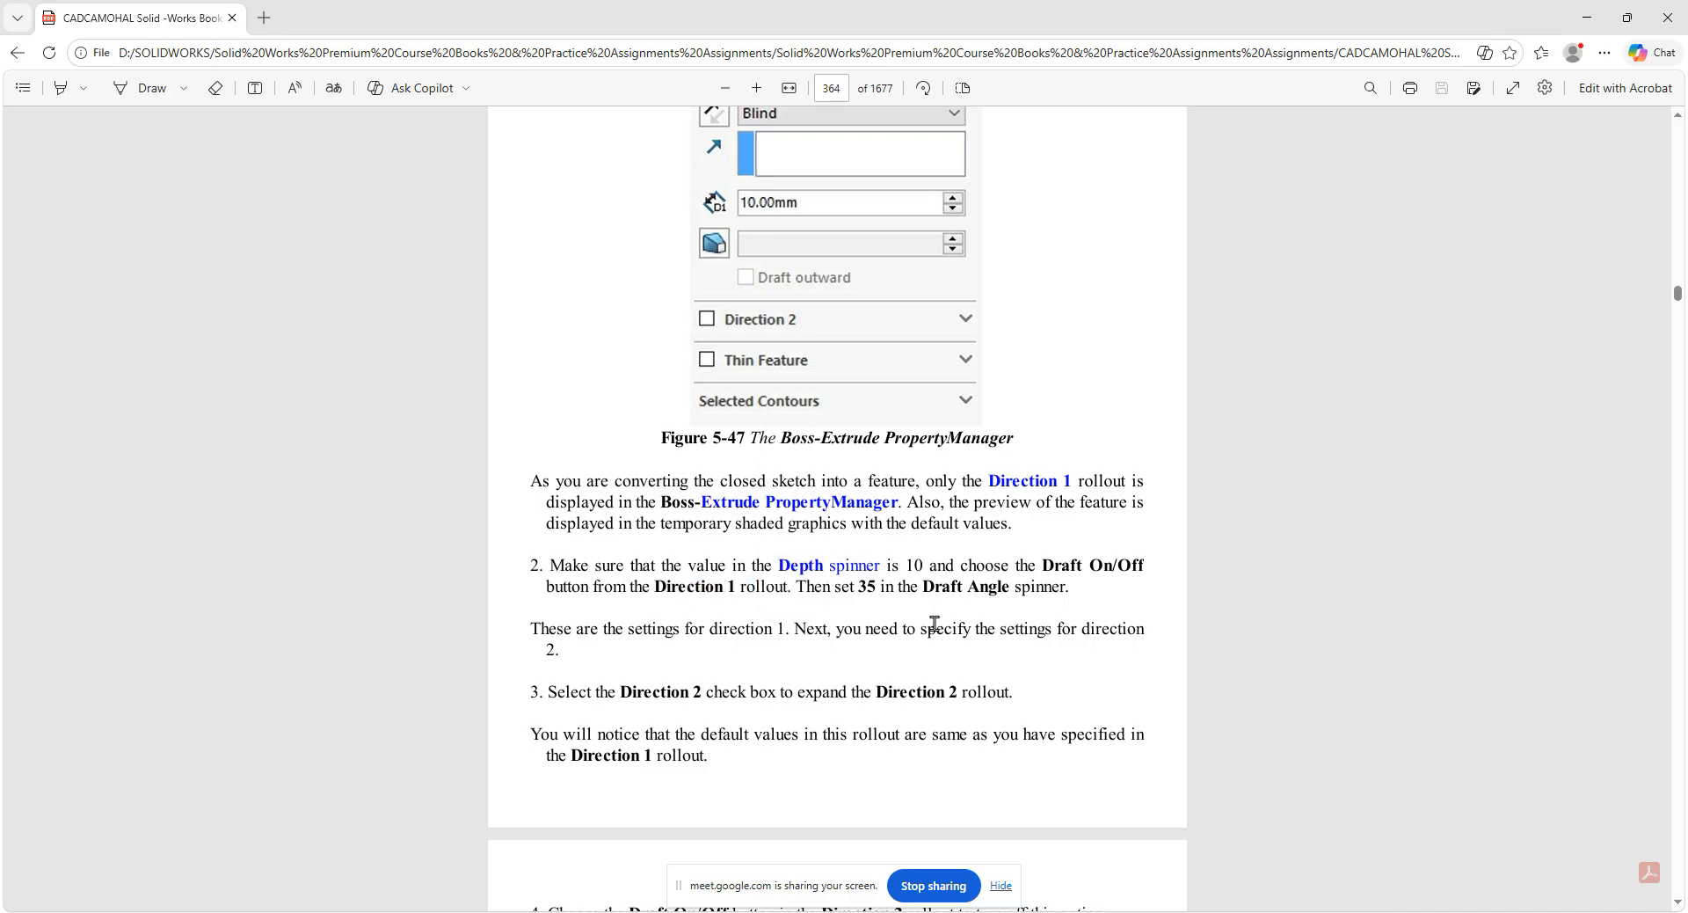
pyautogui.moveTo(915, 565); pyautogui.dragTo(954, 565)
# Jump to the start of chapter c05 in the book and browse back to the c04 Tutorial 3 exercise.
pyautogui.click(24, 88)
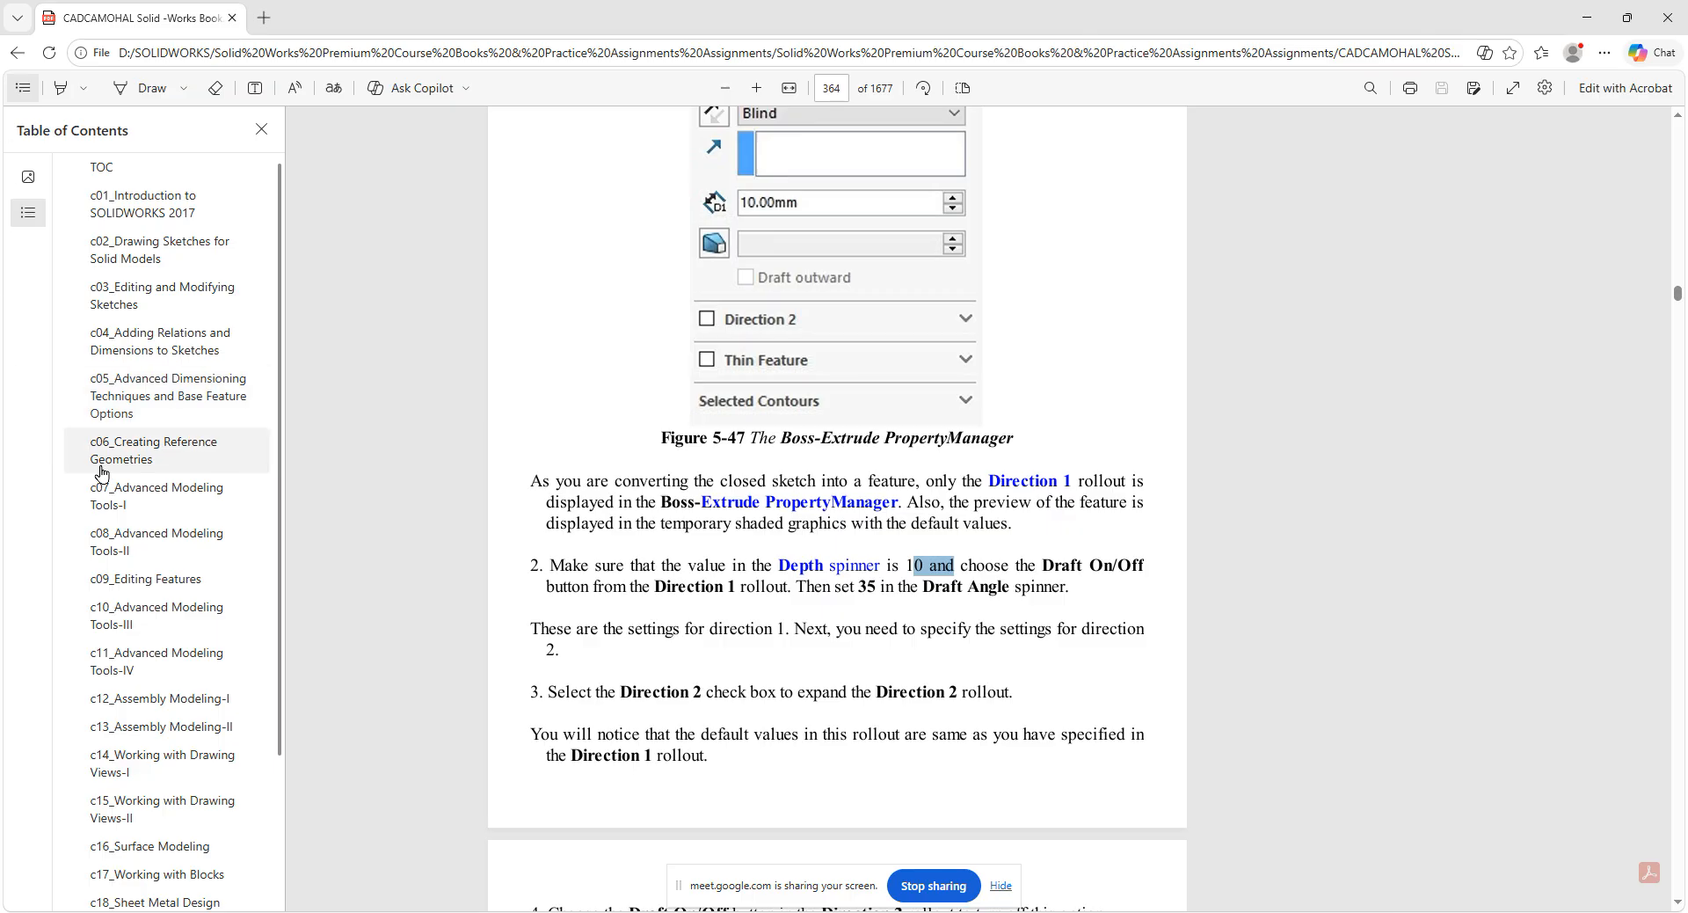
pyautogui.click(158, 416)
pyautogui.scroll(5, 654, 556)
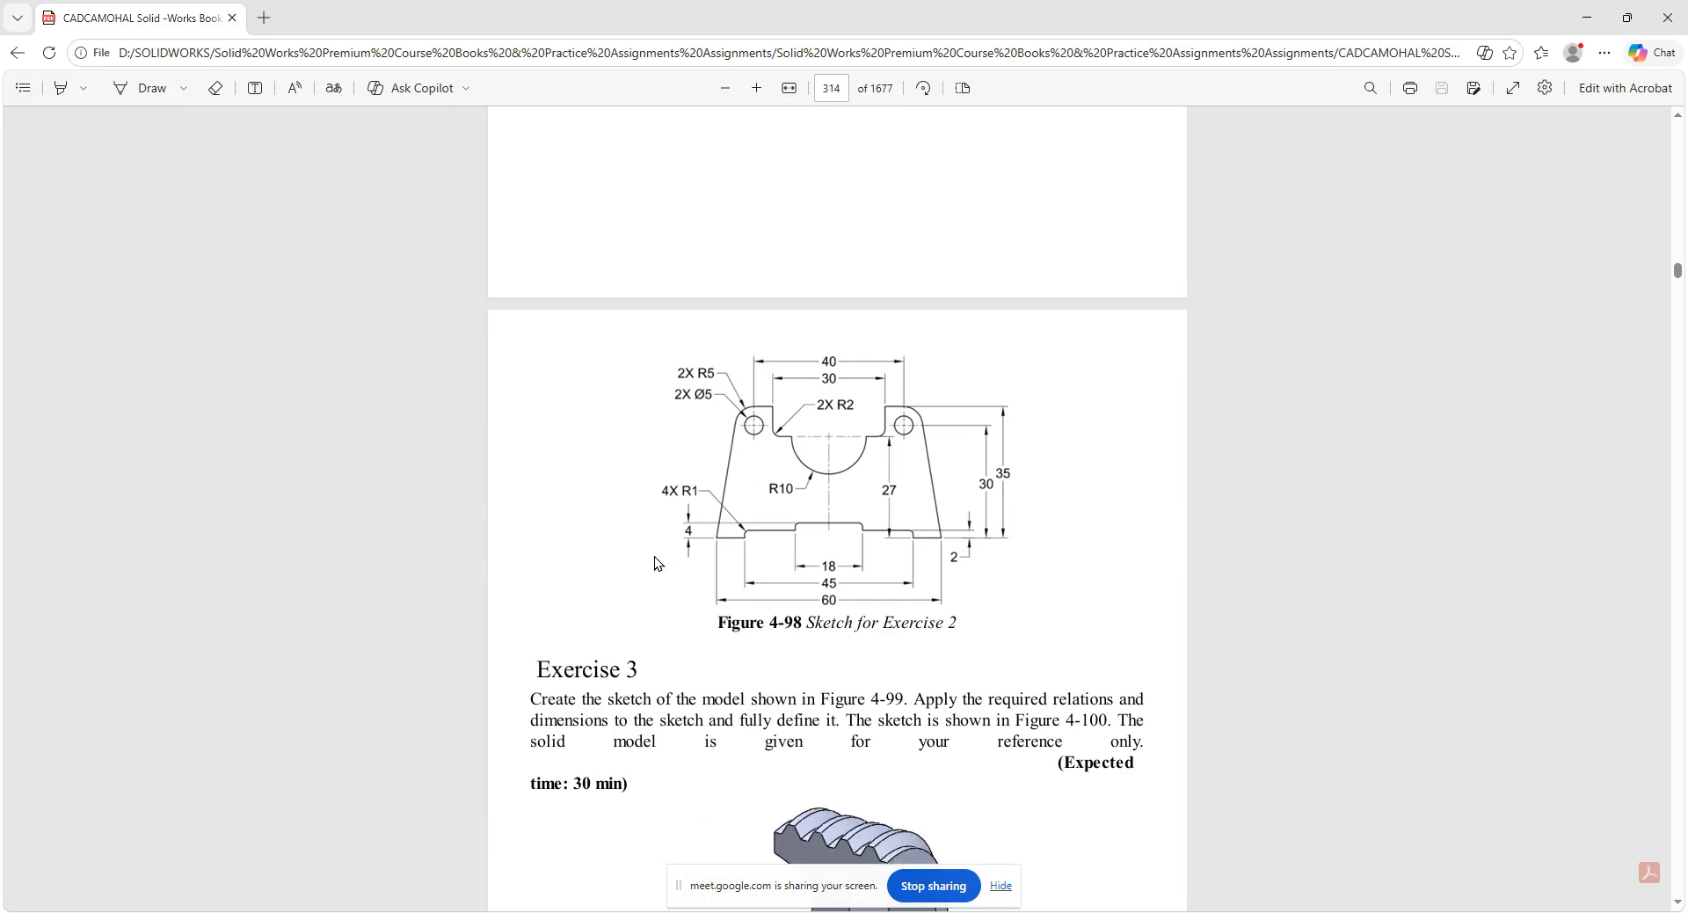
pyautogui.scroll(20, 655, 557)
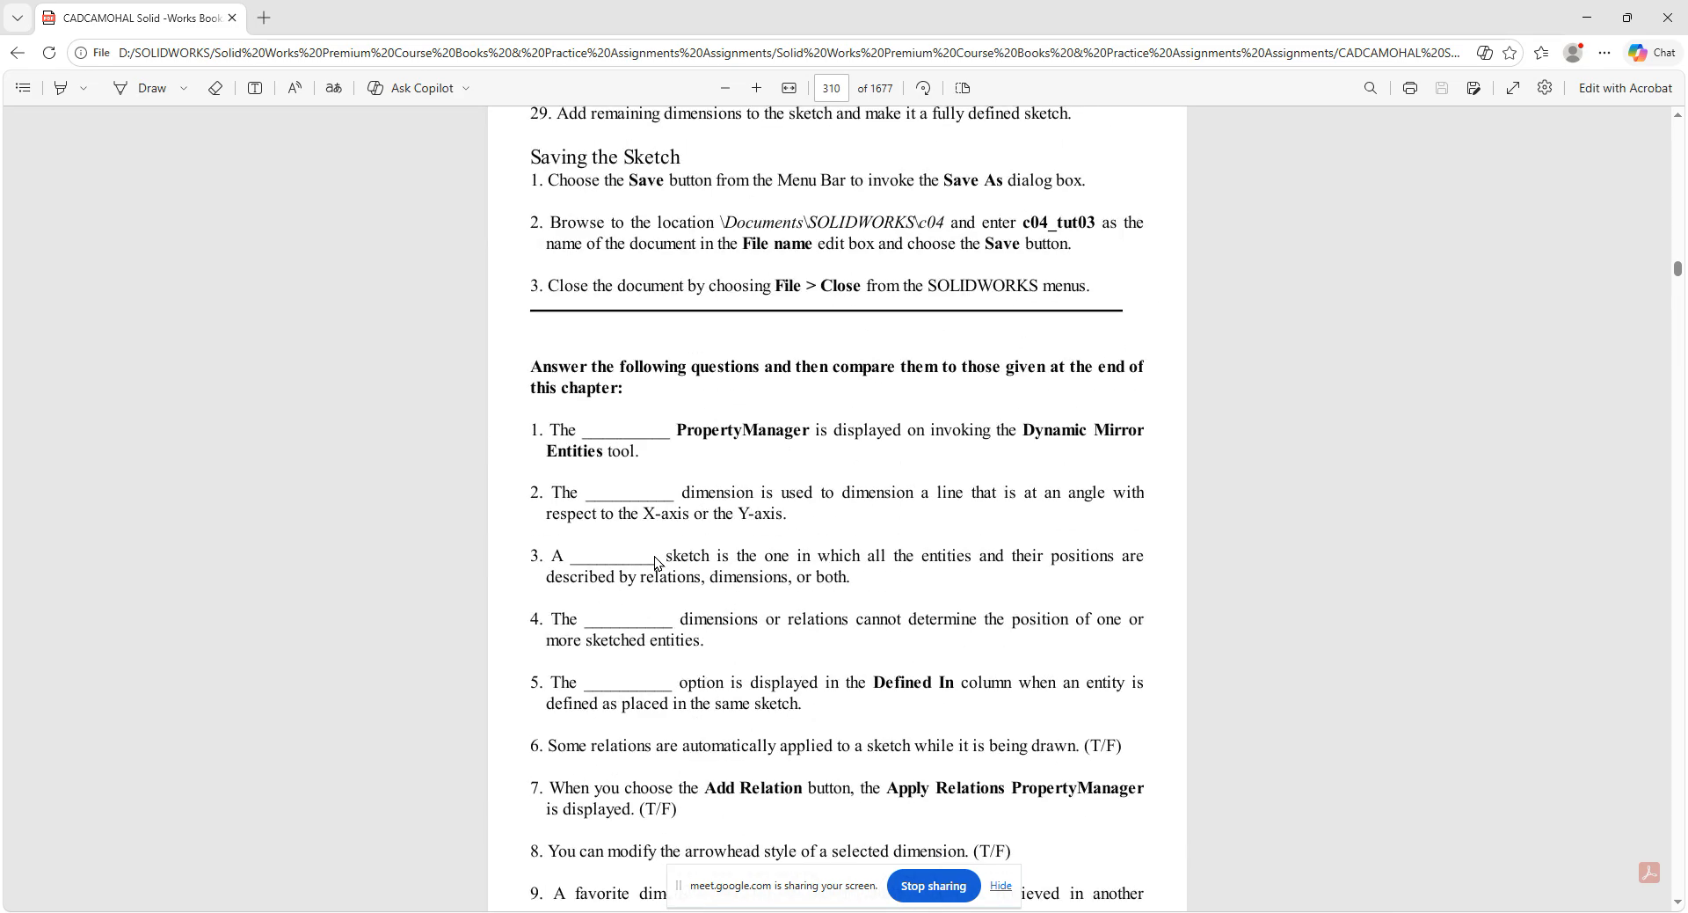
pyautogui.scroll(20, 654, 557)
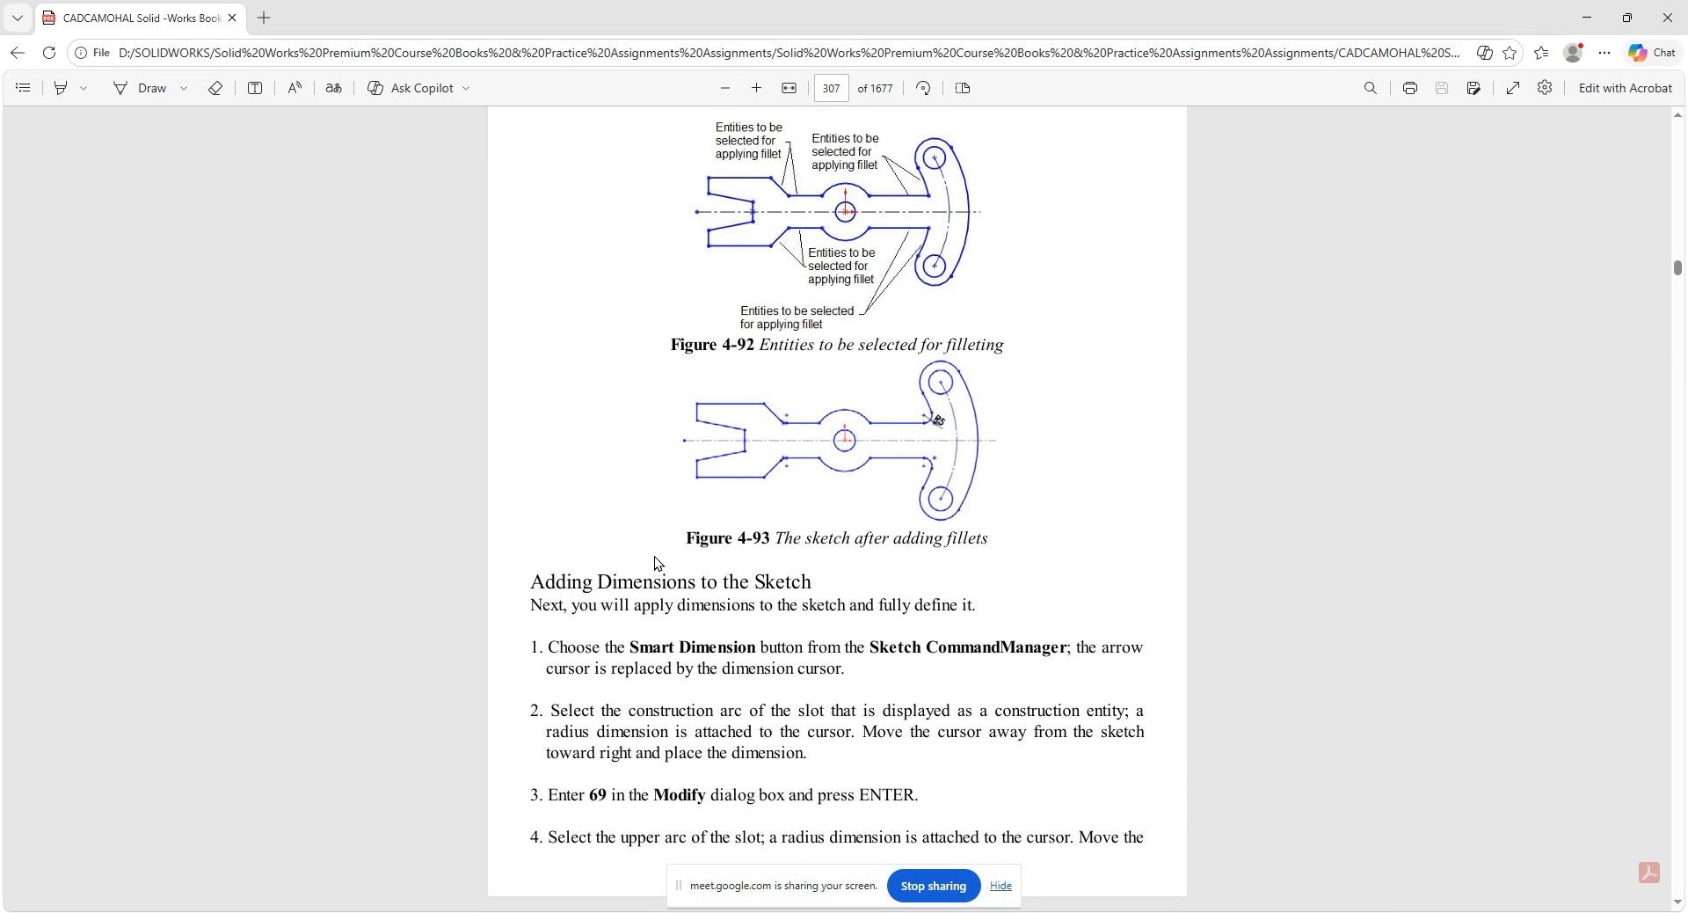
pyautogui.scroll(20, 655, 555)
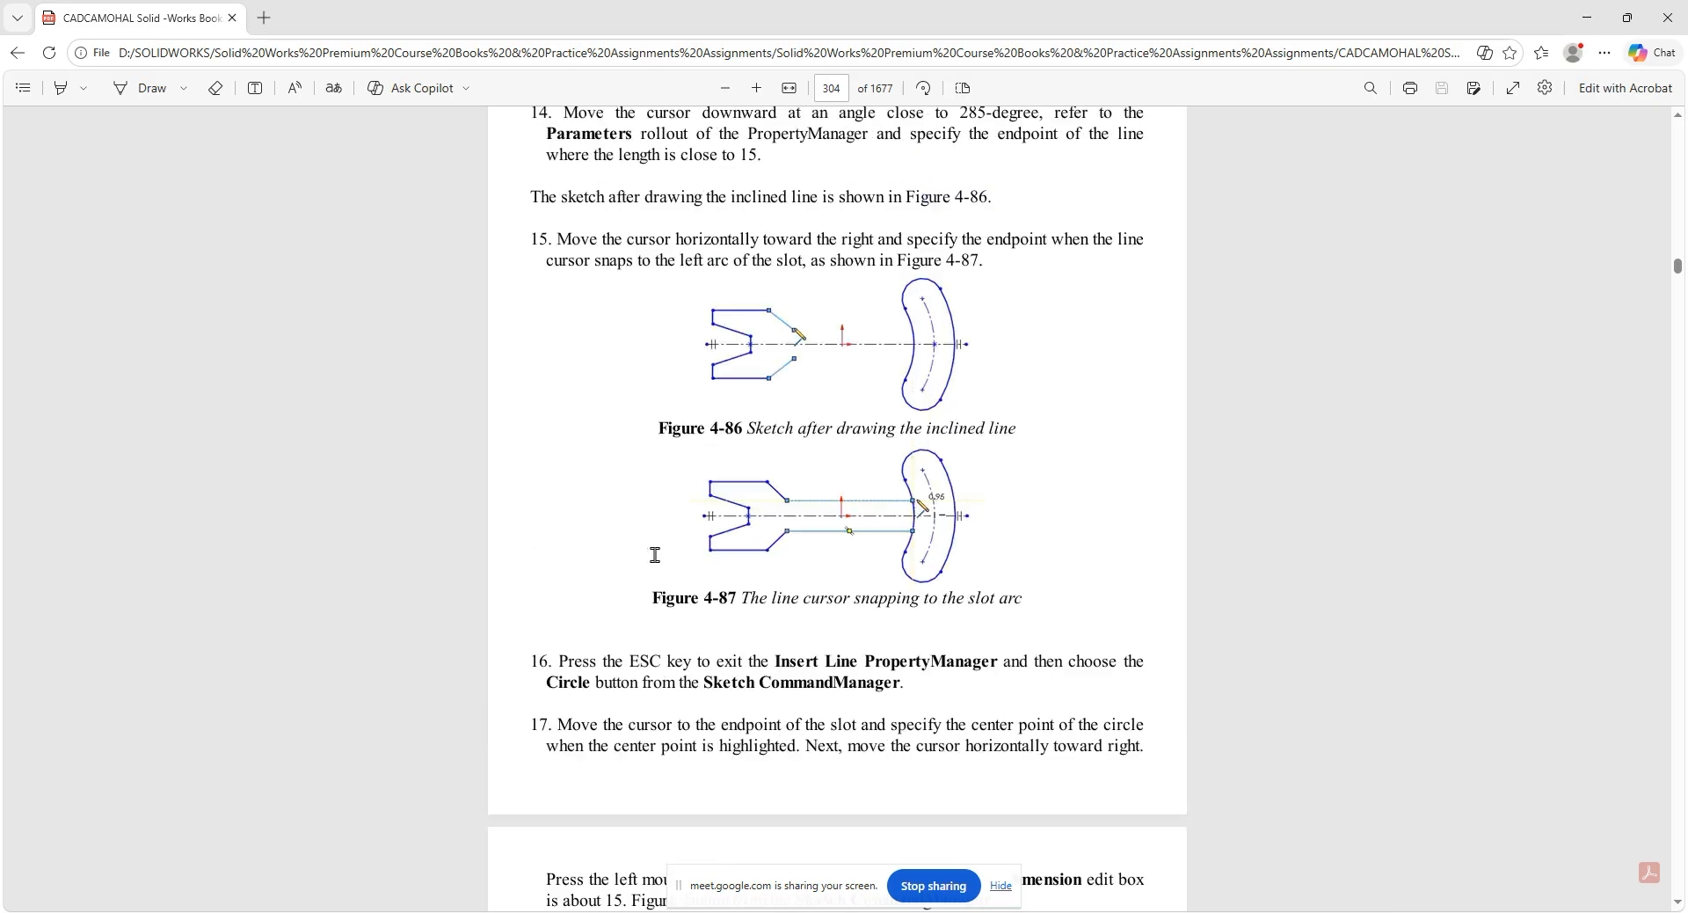
pyautogui.scroll(8, 655, 554)
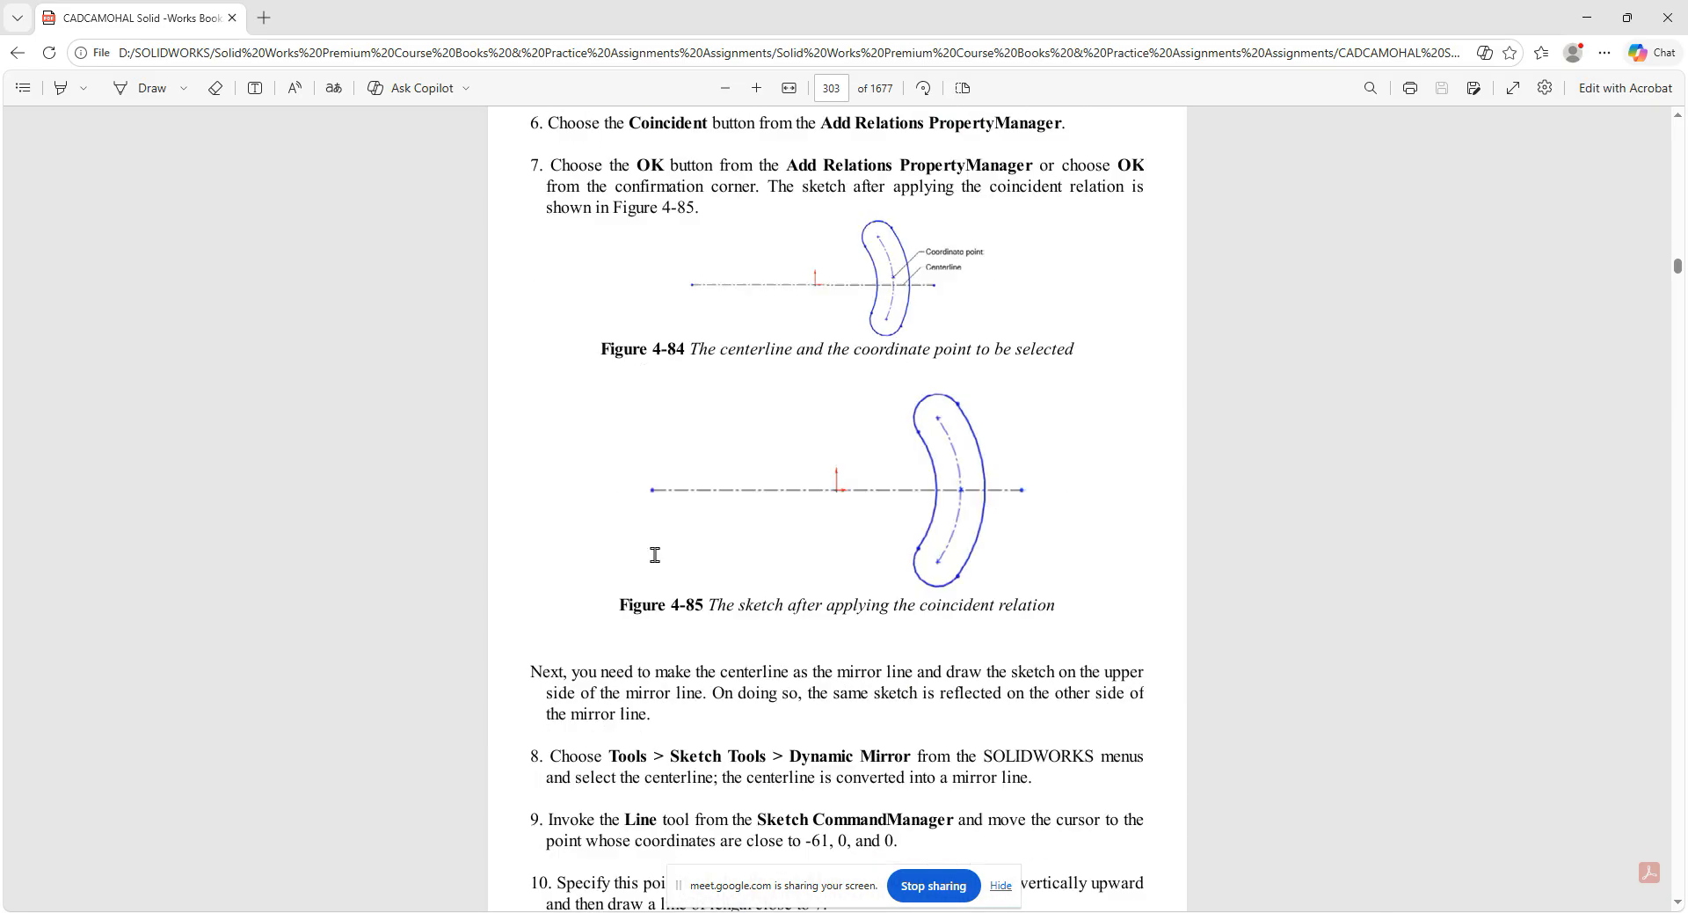
pyautogui.scroll(15, 655, 554)
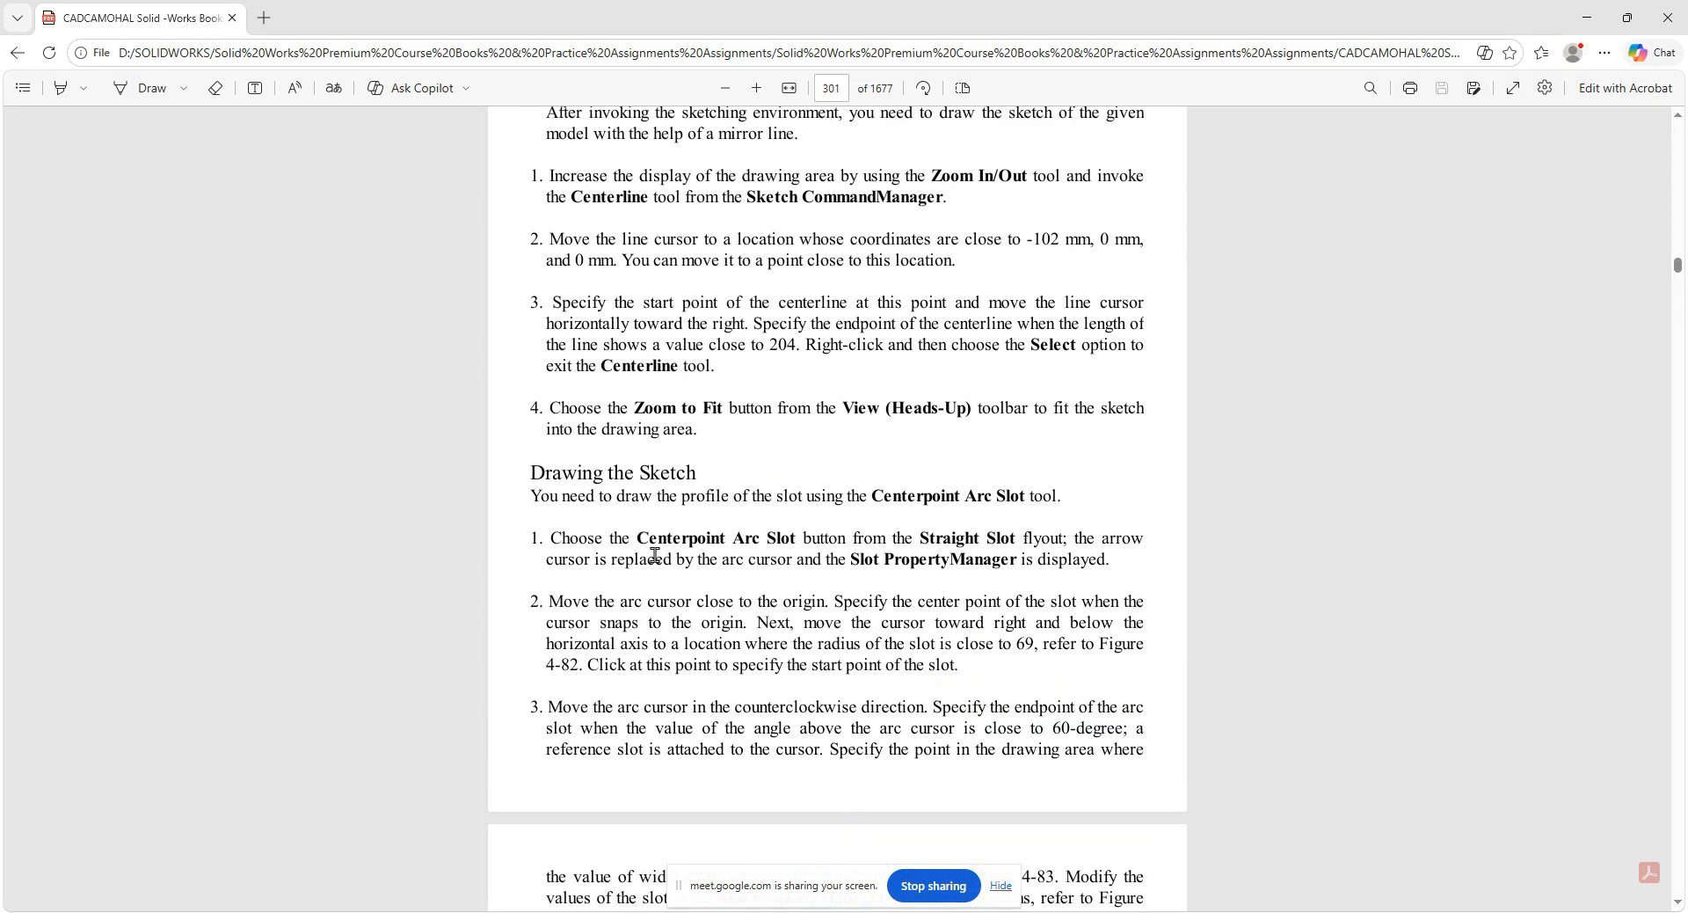
# Arrange a wider SOLIDWORKS window beside the book, with the Figure 4-81 sketch drawing in view.
pyautogui.moveTo(681, 24); pyautogui.dragTo(1681, 75)
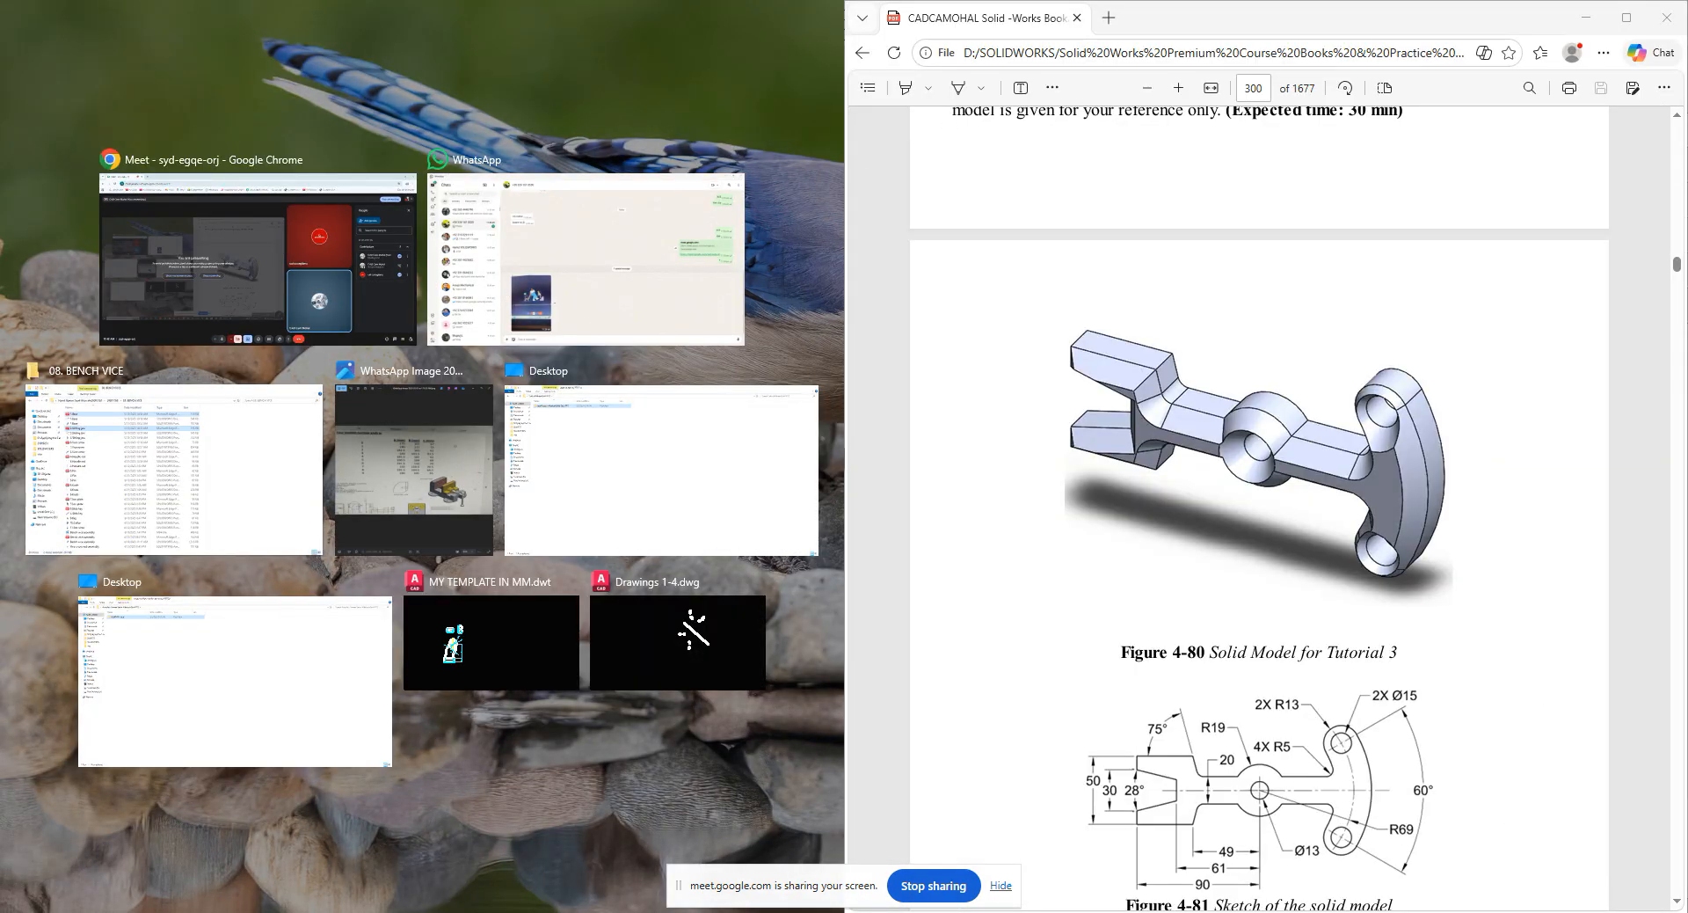
pyautogui.click(843, 734)
pyautogui.moveTo(1058, 24); pyautogui.dragTo(2, 160)
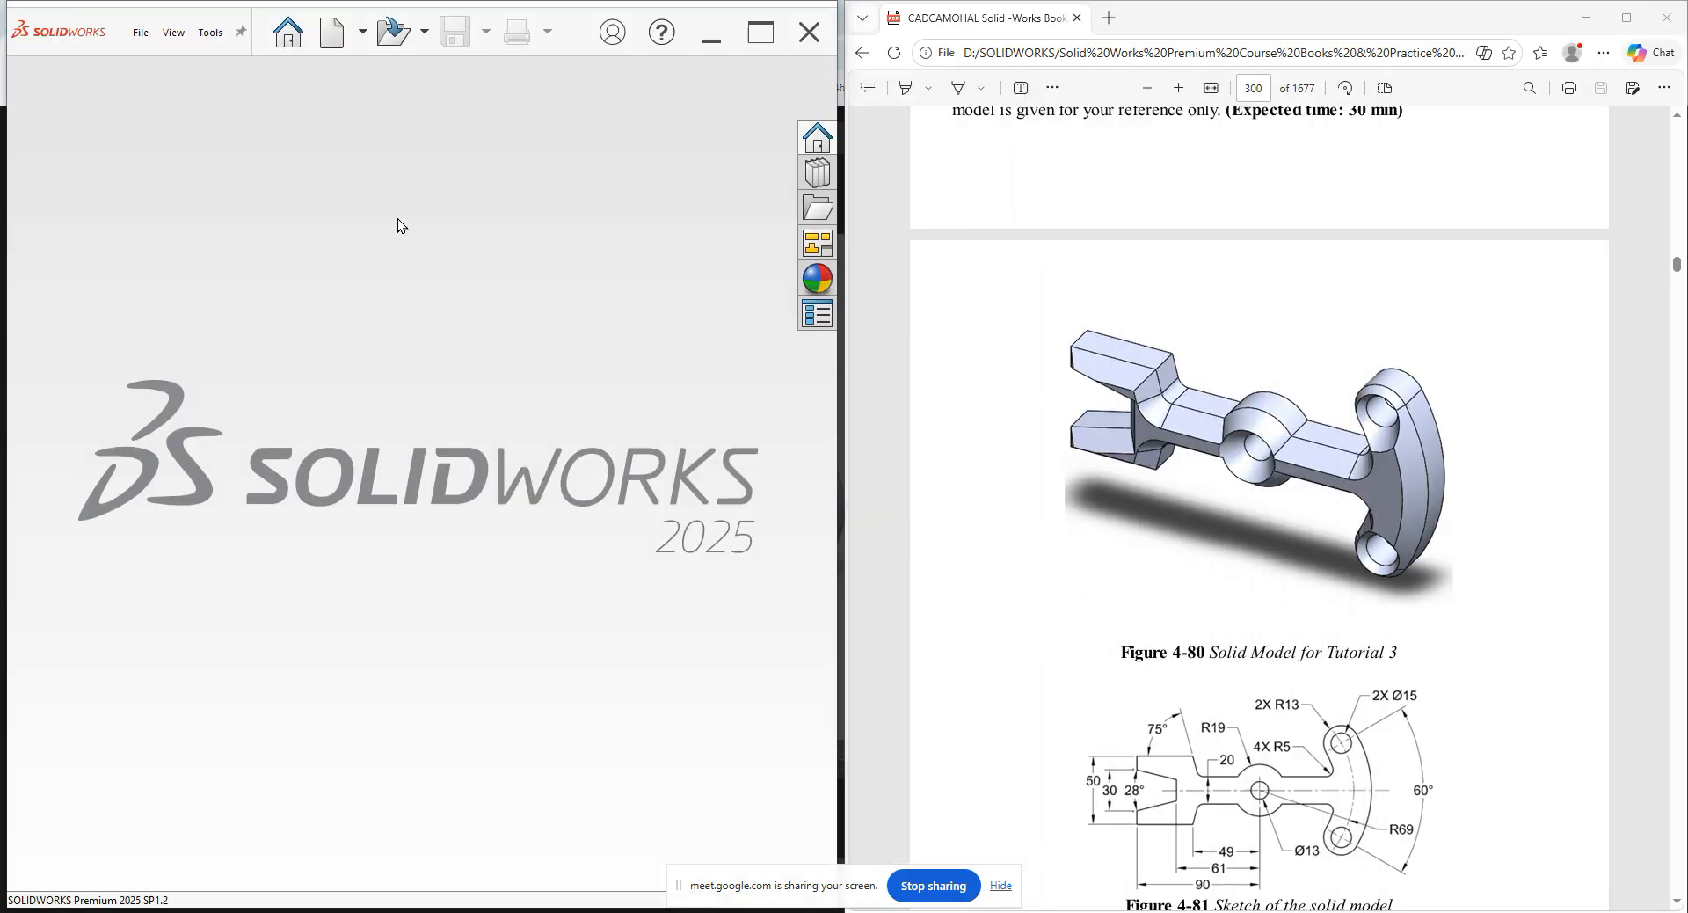
pyautogui.moveTo(835, 424); pyautogui.dragTo(1031, 444)
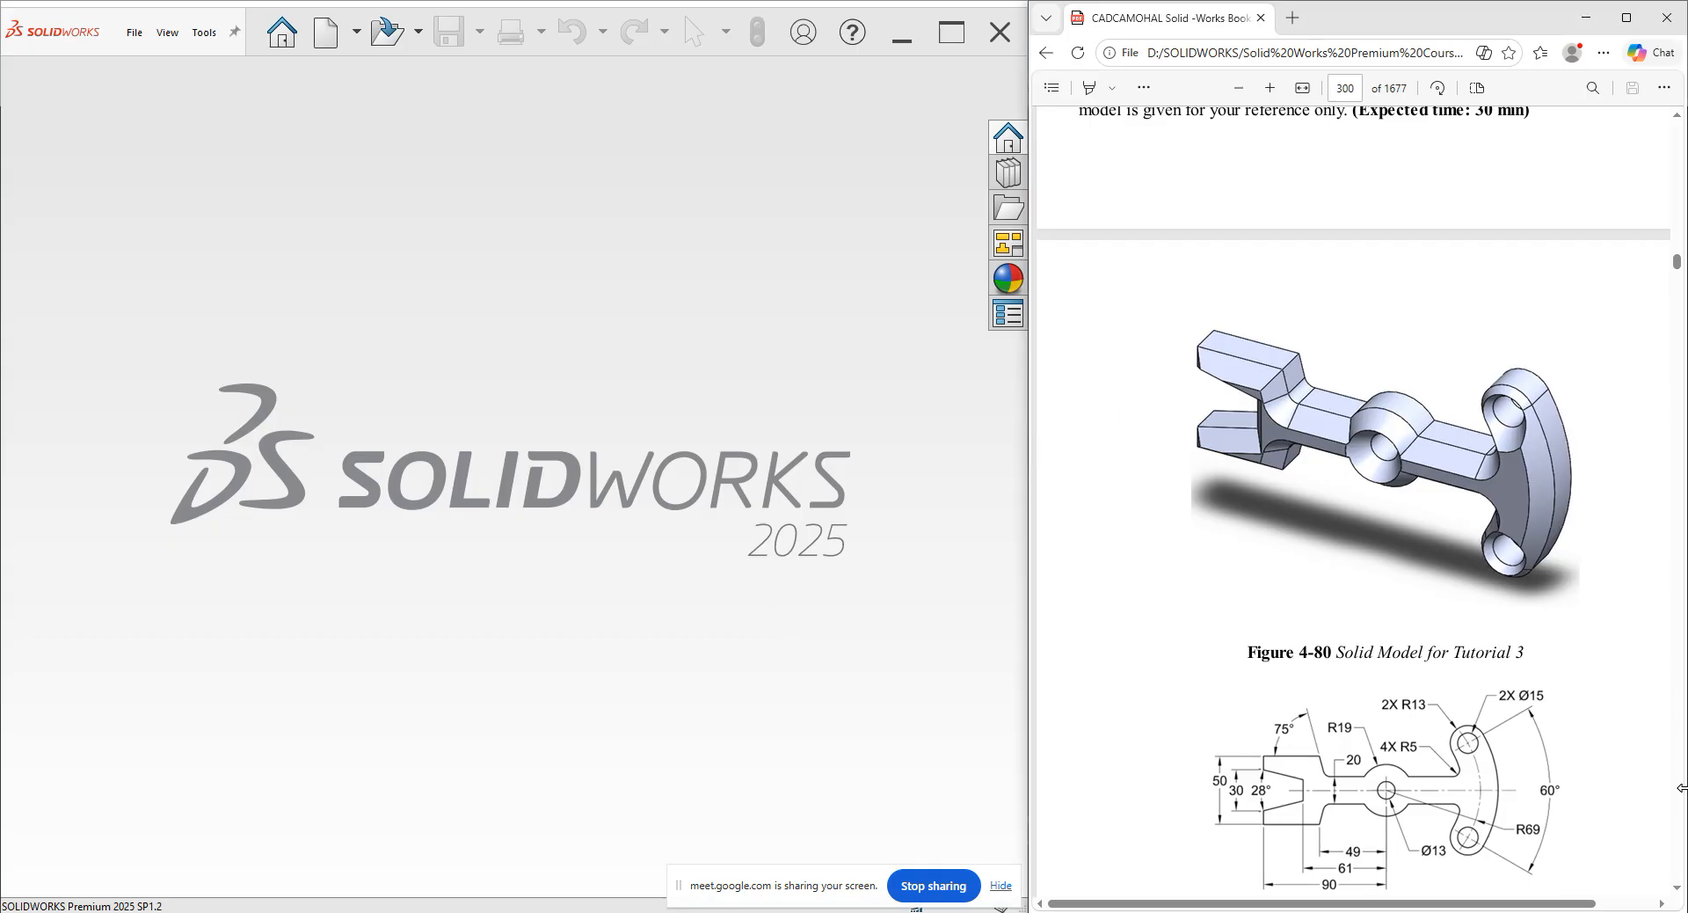
pyautogui.scroll(-5, 1681, 788)
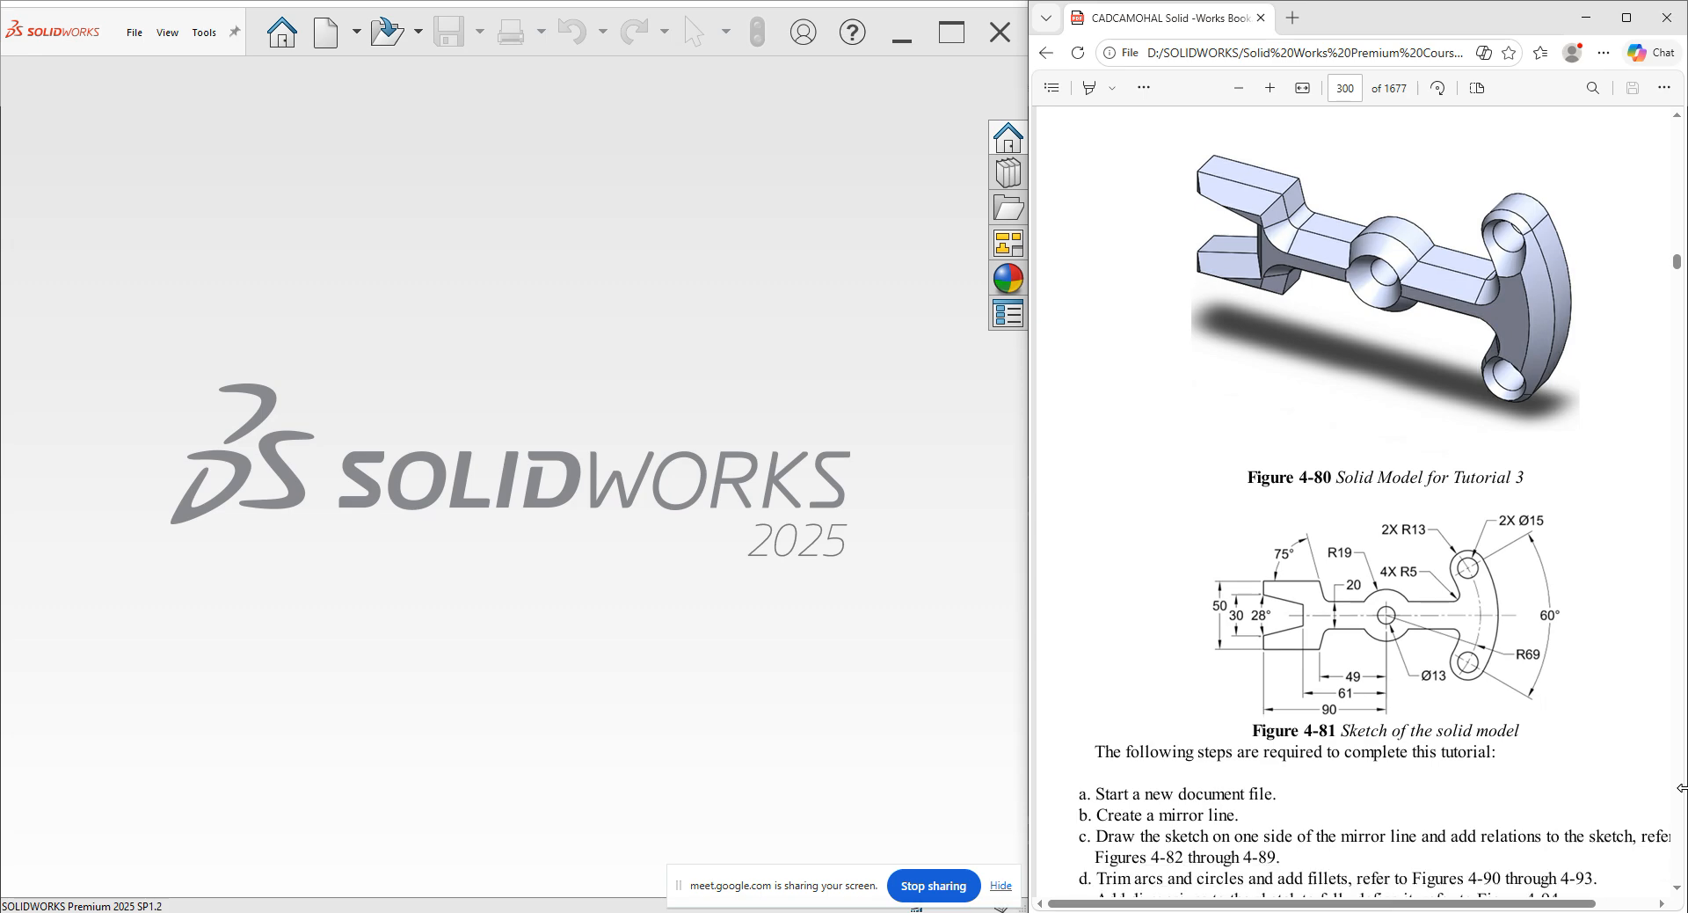
pyautogui.scroll(-1, 1681, 788)
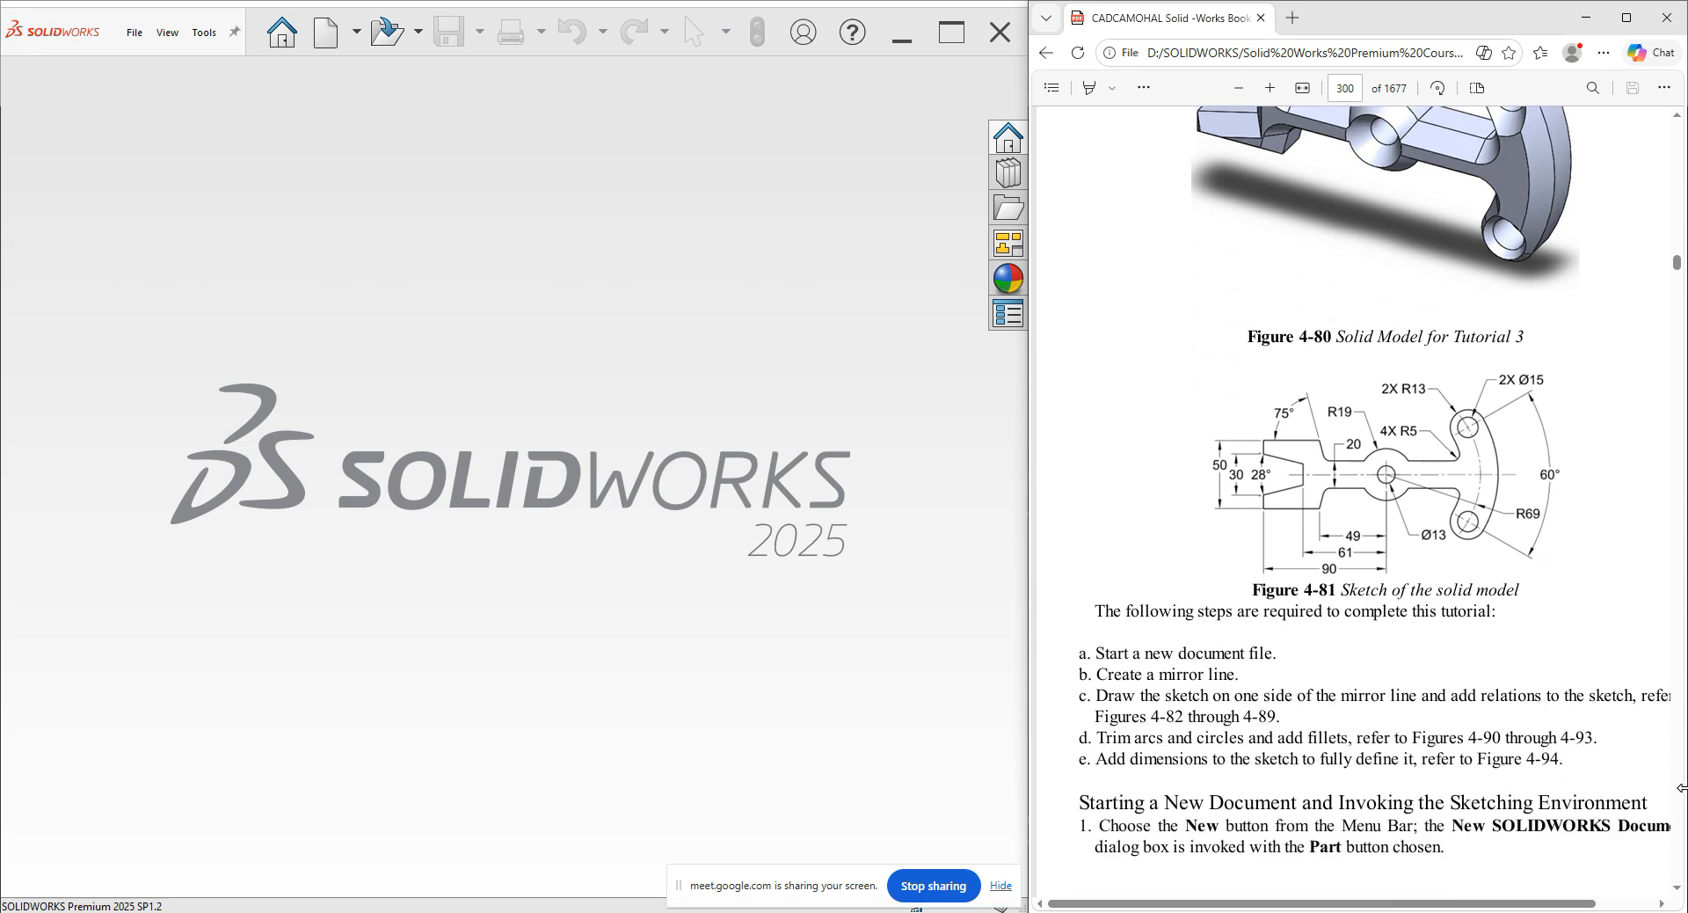
# Create a new part document and start a sketch on the Front Plane.
pyautogui.click(331, 46)
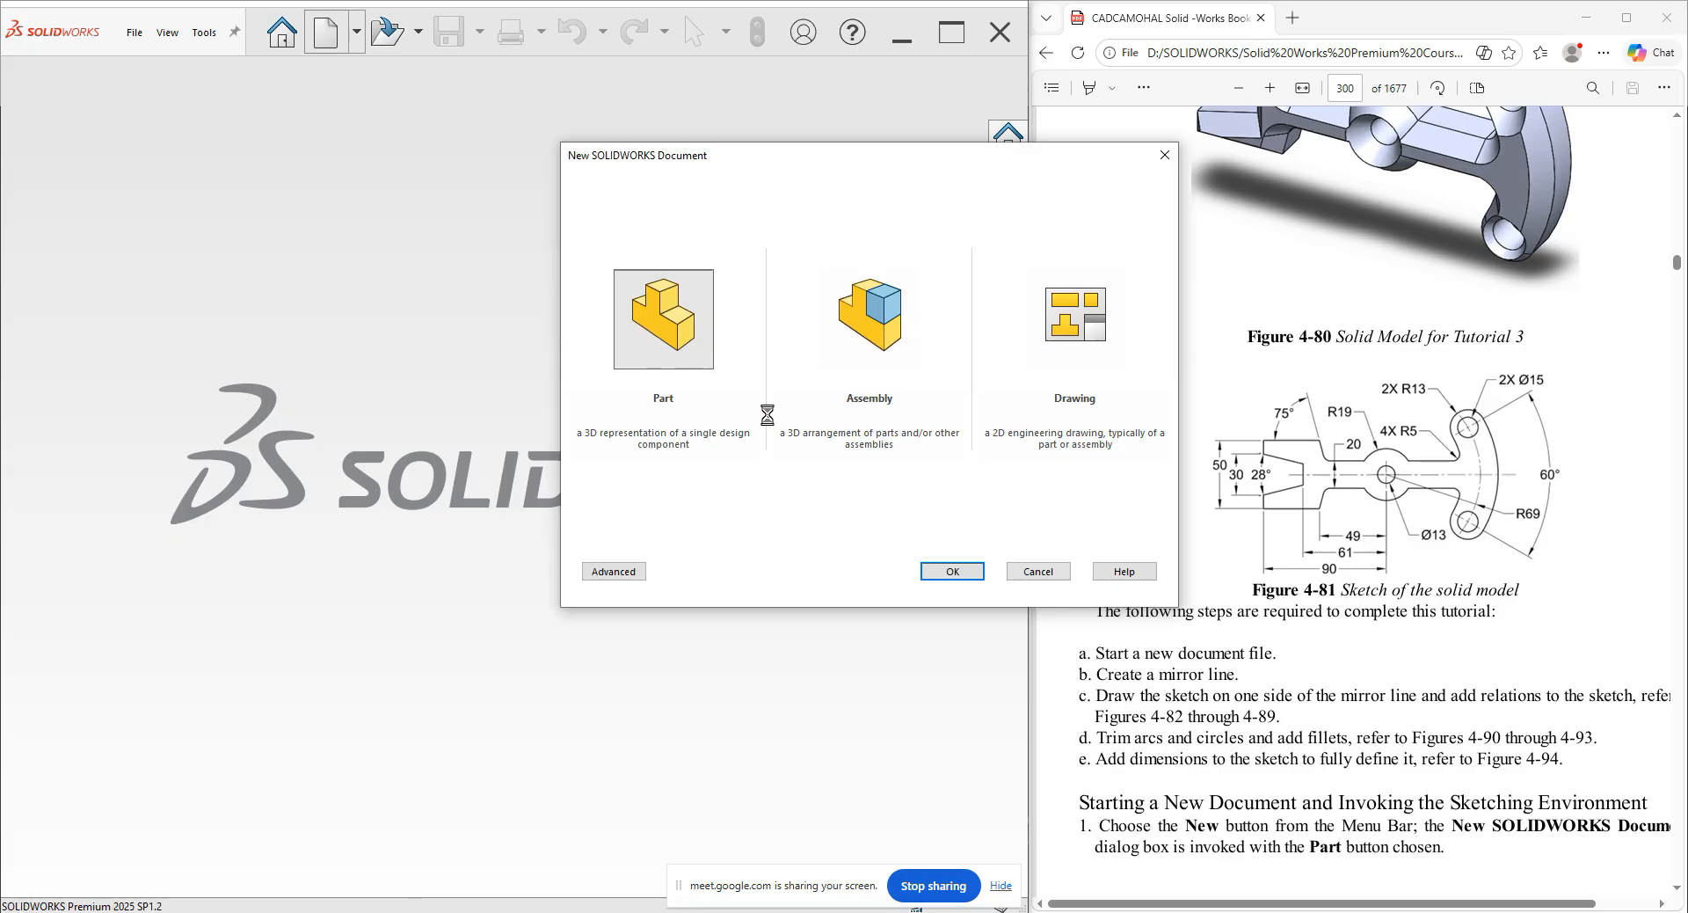
pyautogui.click(948, 573)
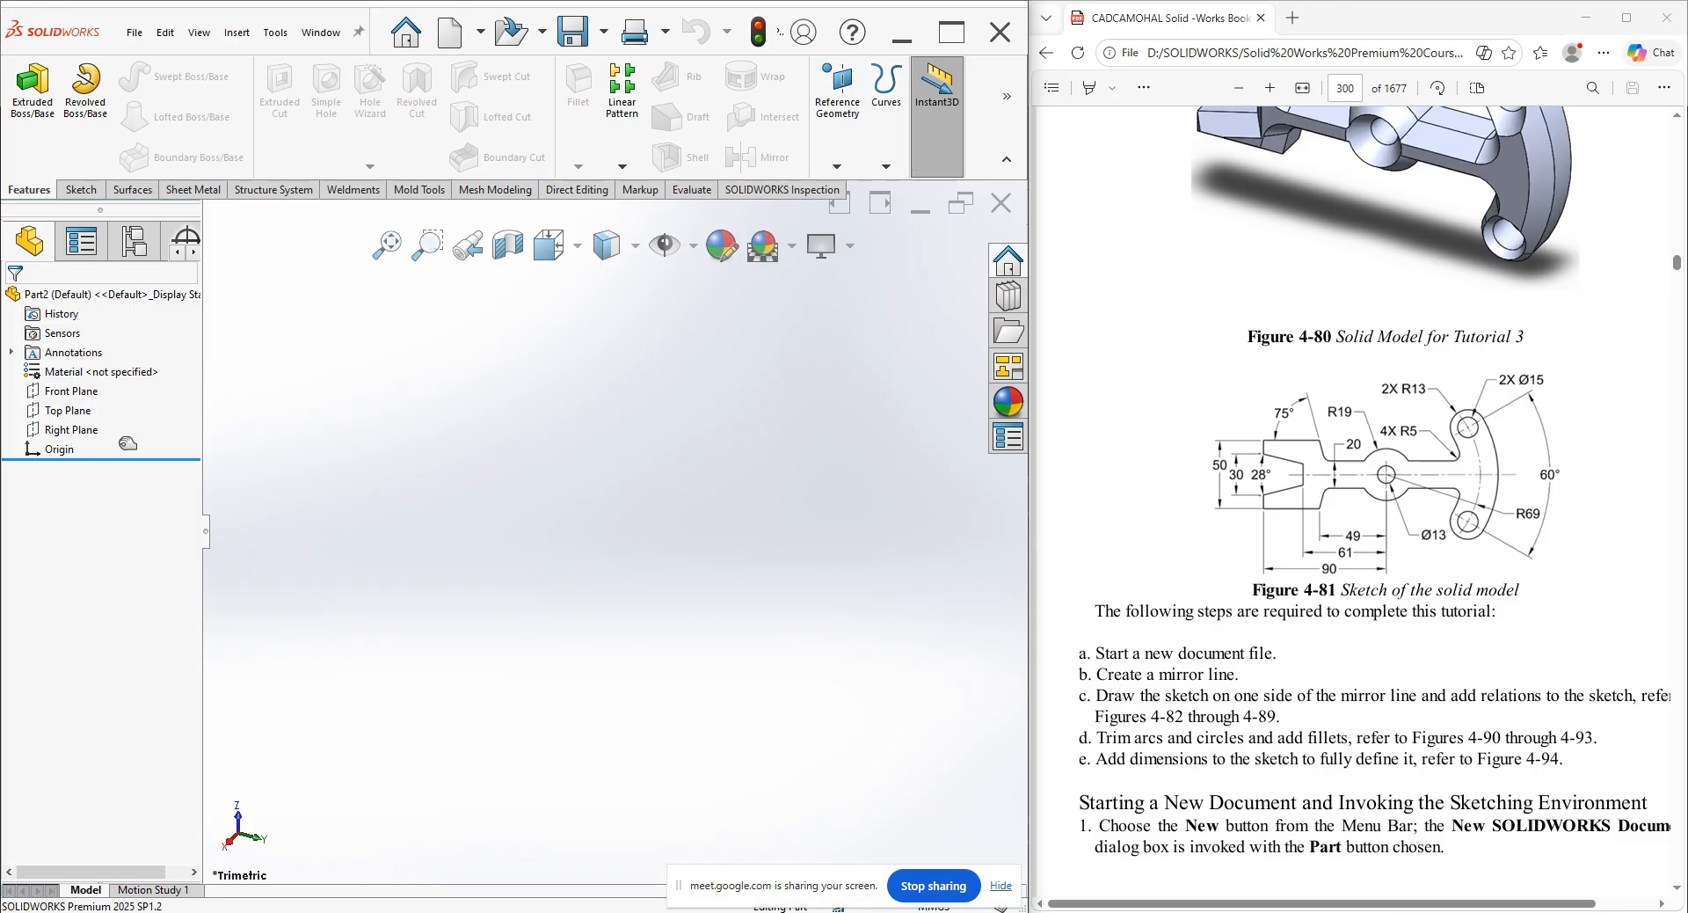
pyautogui.click(72, 391)
pyautogui.click(120, 387)
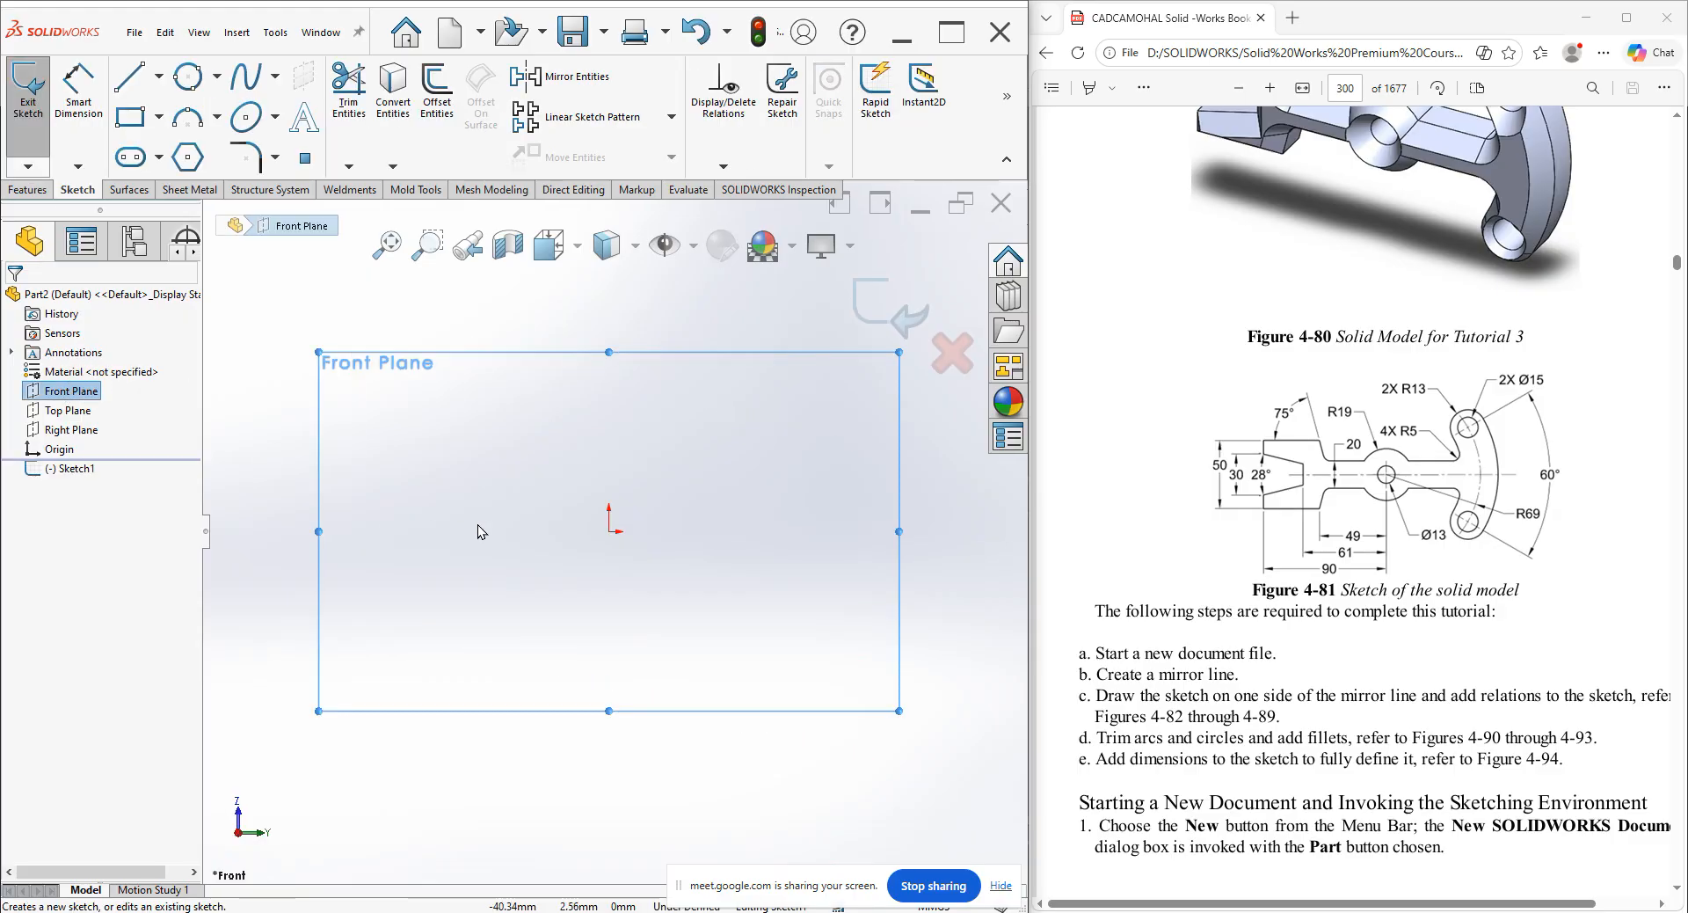
# Draw infinite-length vertical and horizontal construction lines through the origin.
pyautogui.click(123, 81)
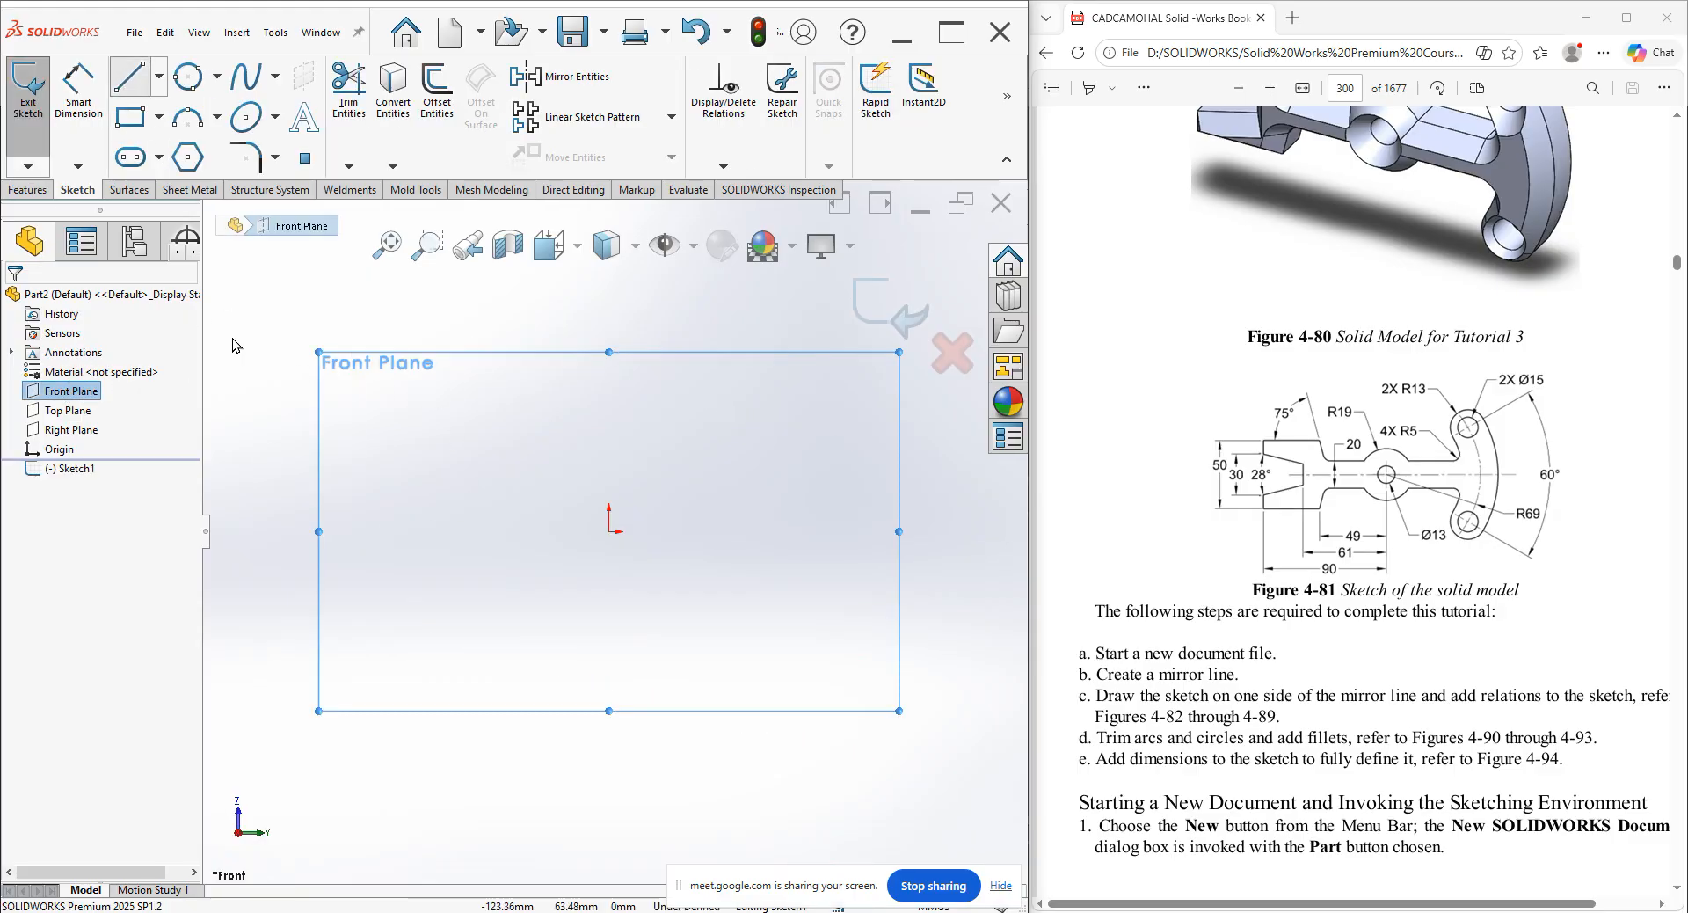
pyautogui.click(72, 521)
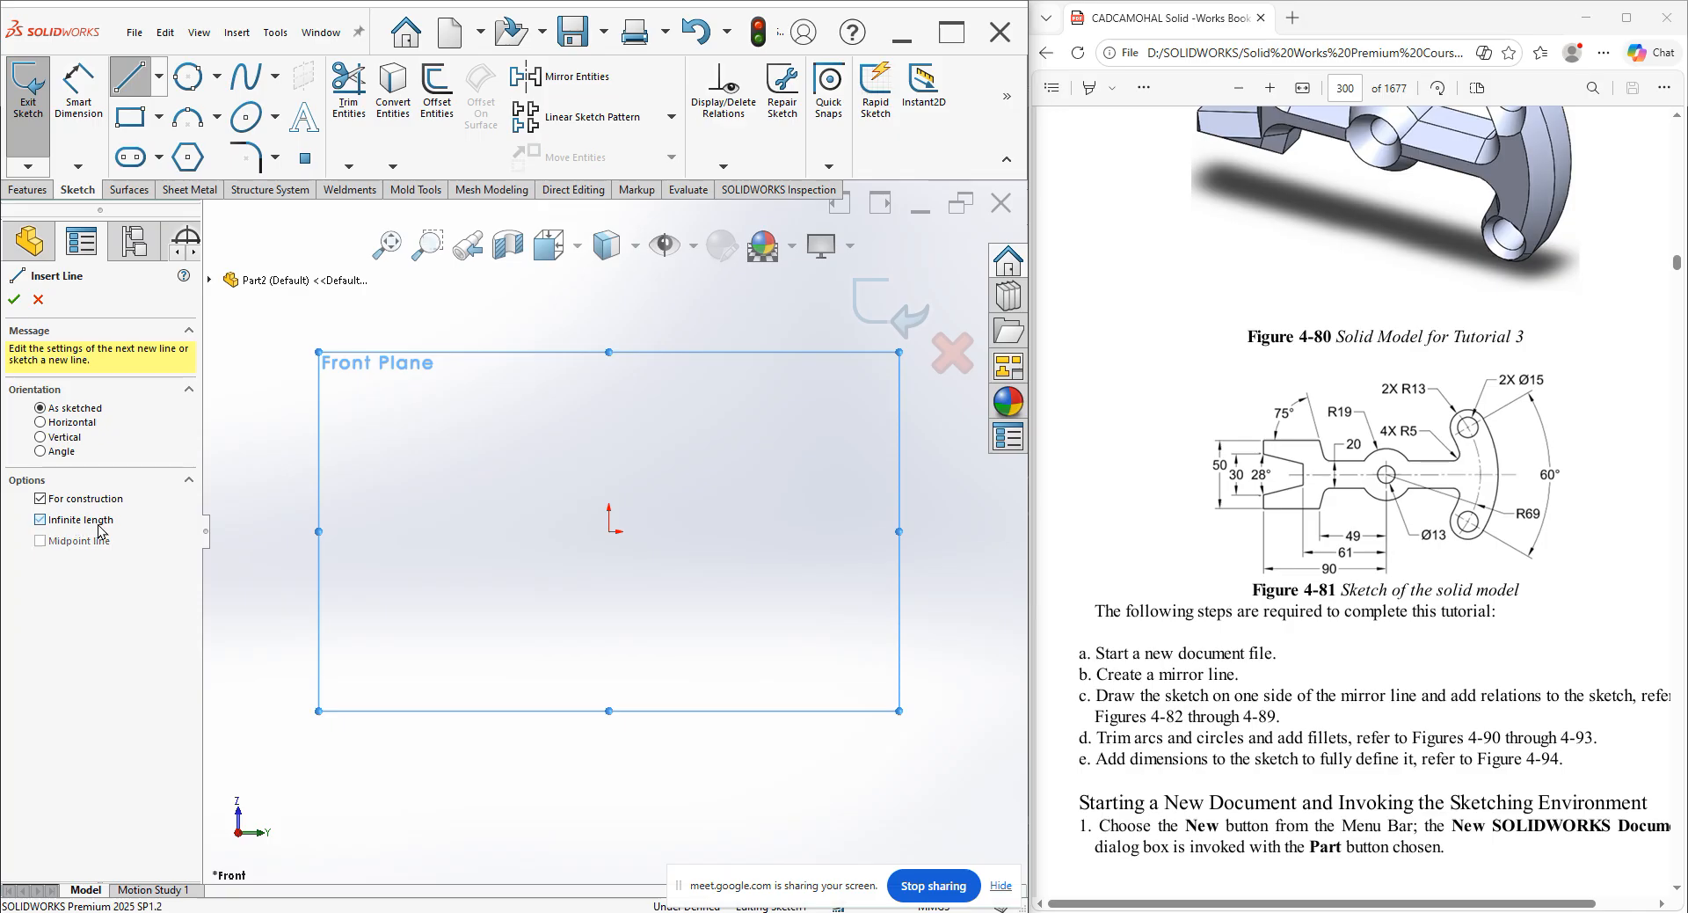
pyautogui.click(609, 531)
pyautogui.click(612, 550)
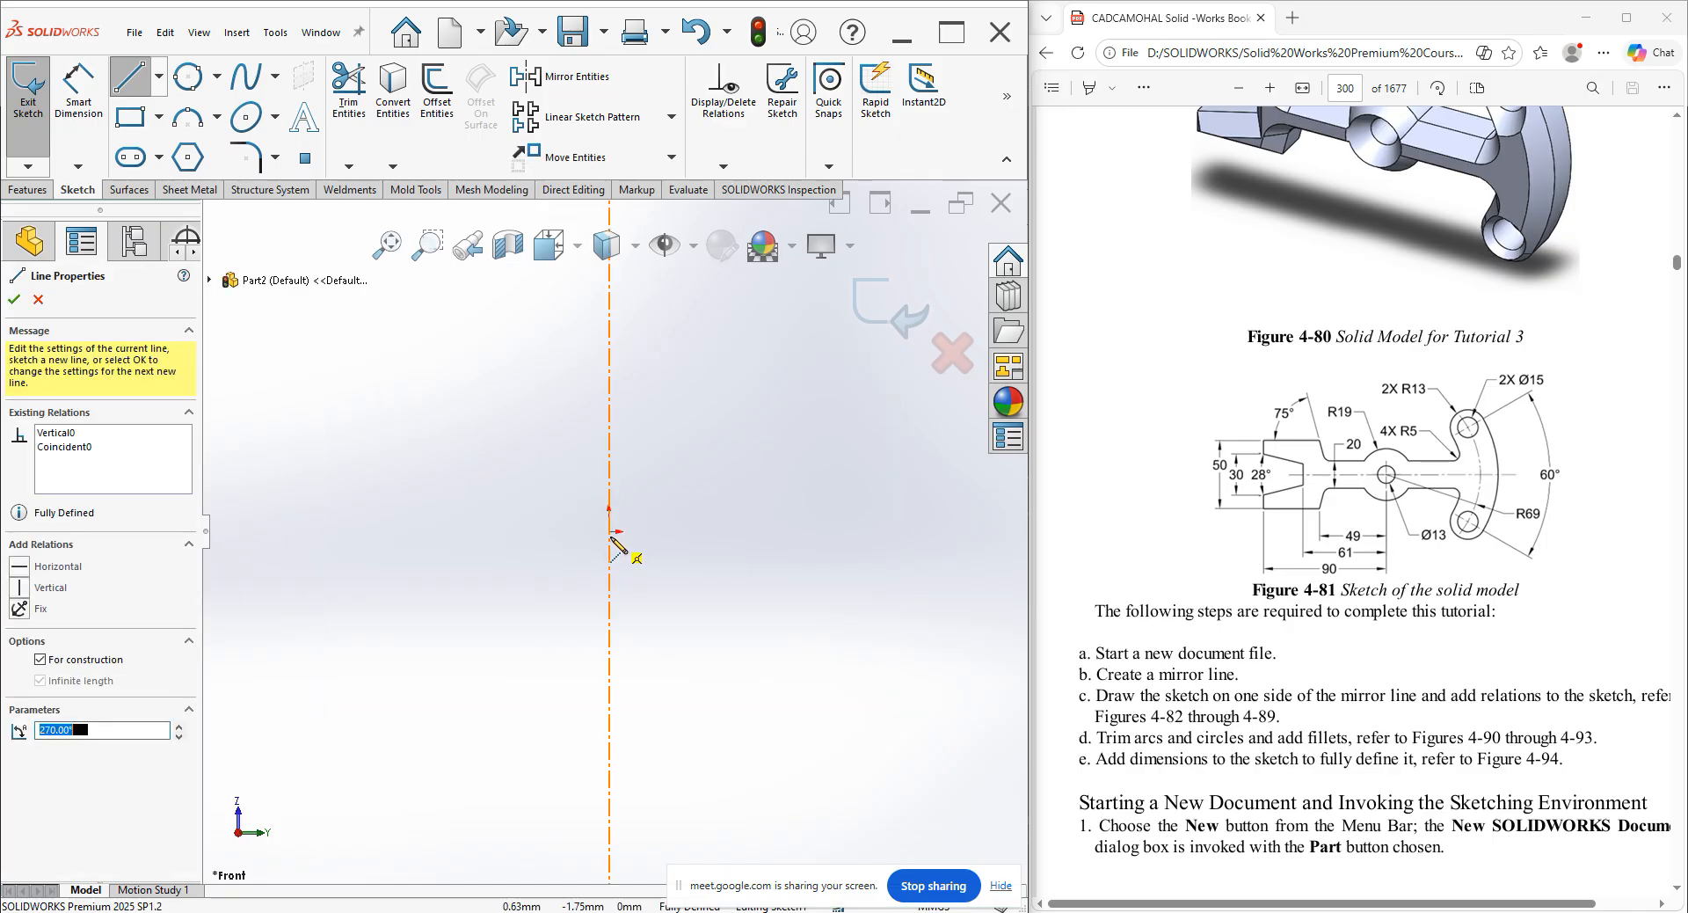
pyautogui.click(609, 531)
pyautogui.click(678, 531)
pyautogui.rightClick(670, 488)
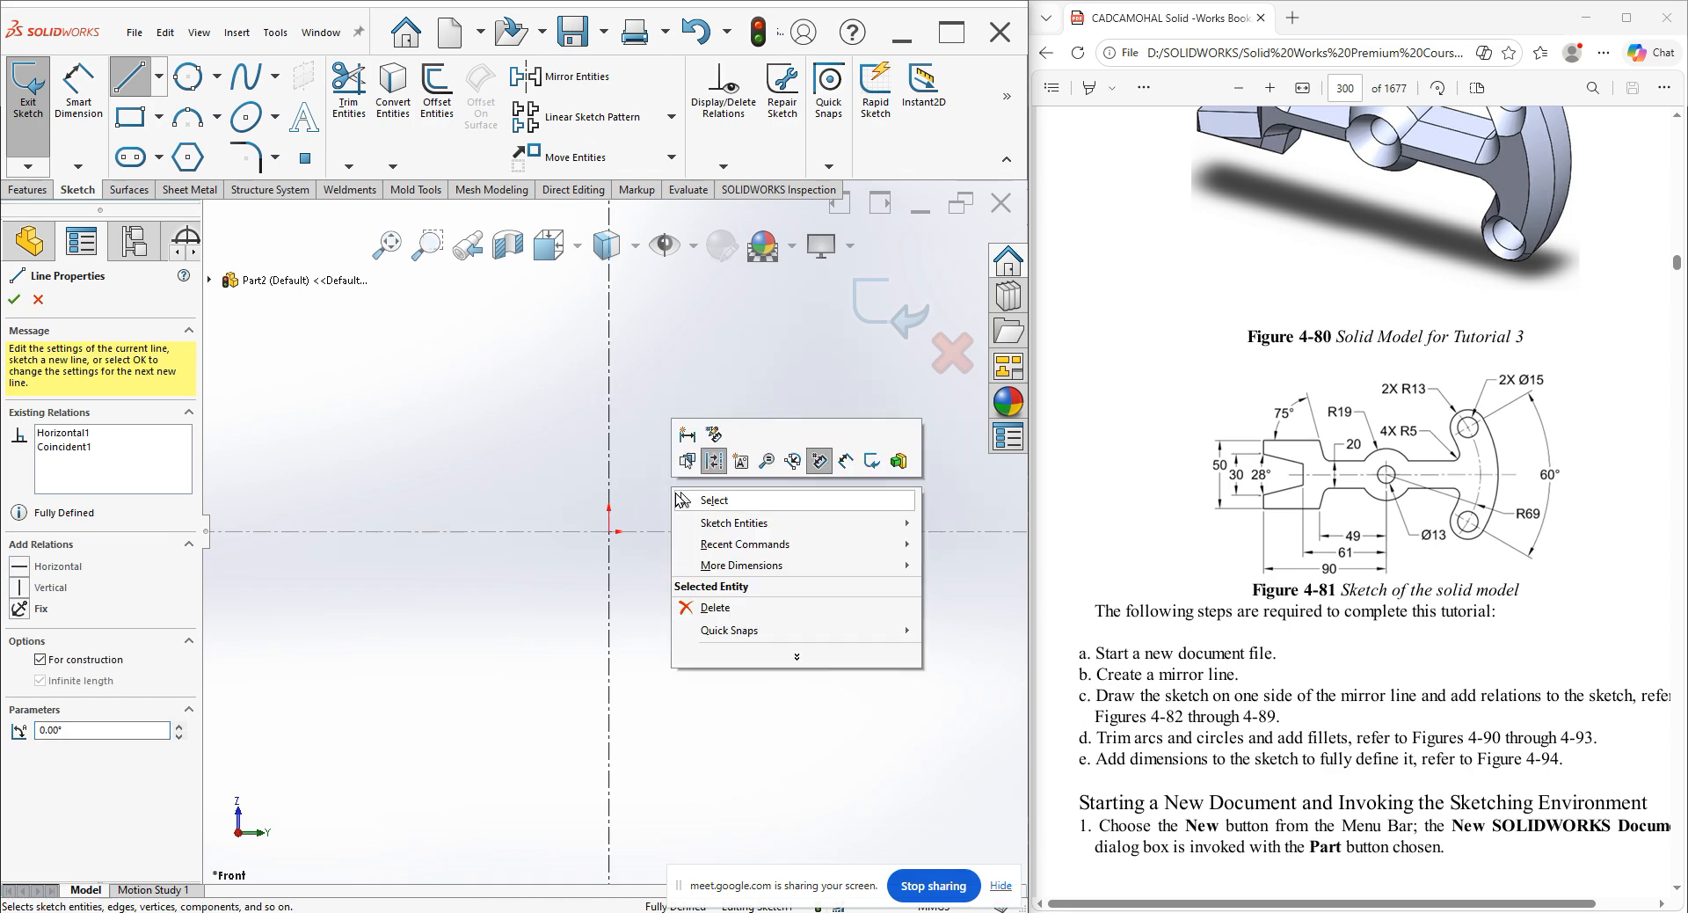
pyautogui.click(681, 495)
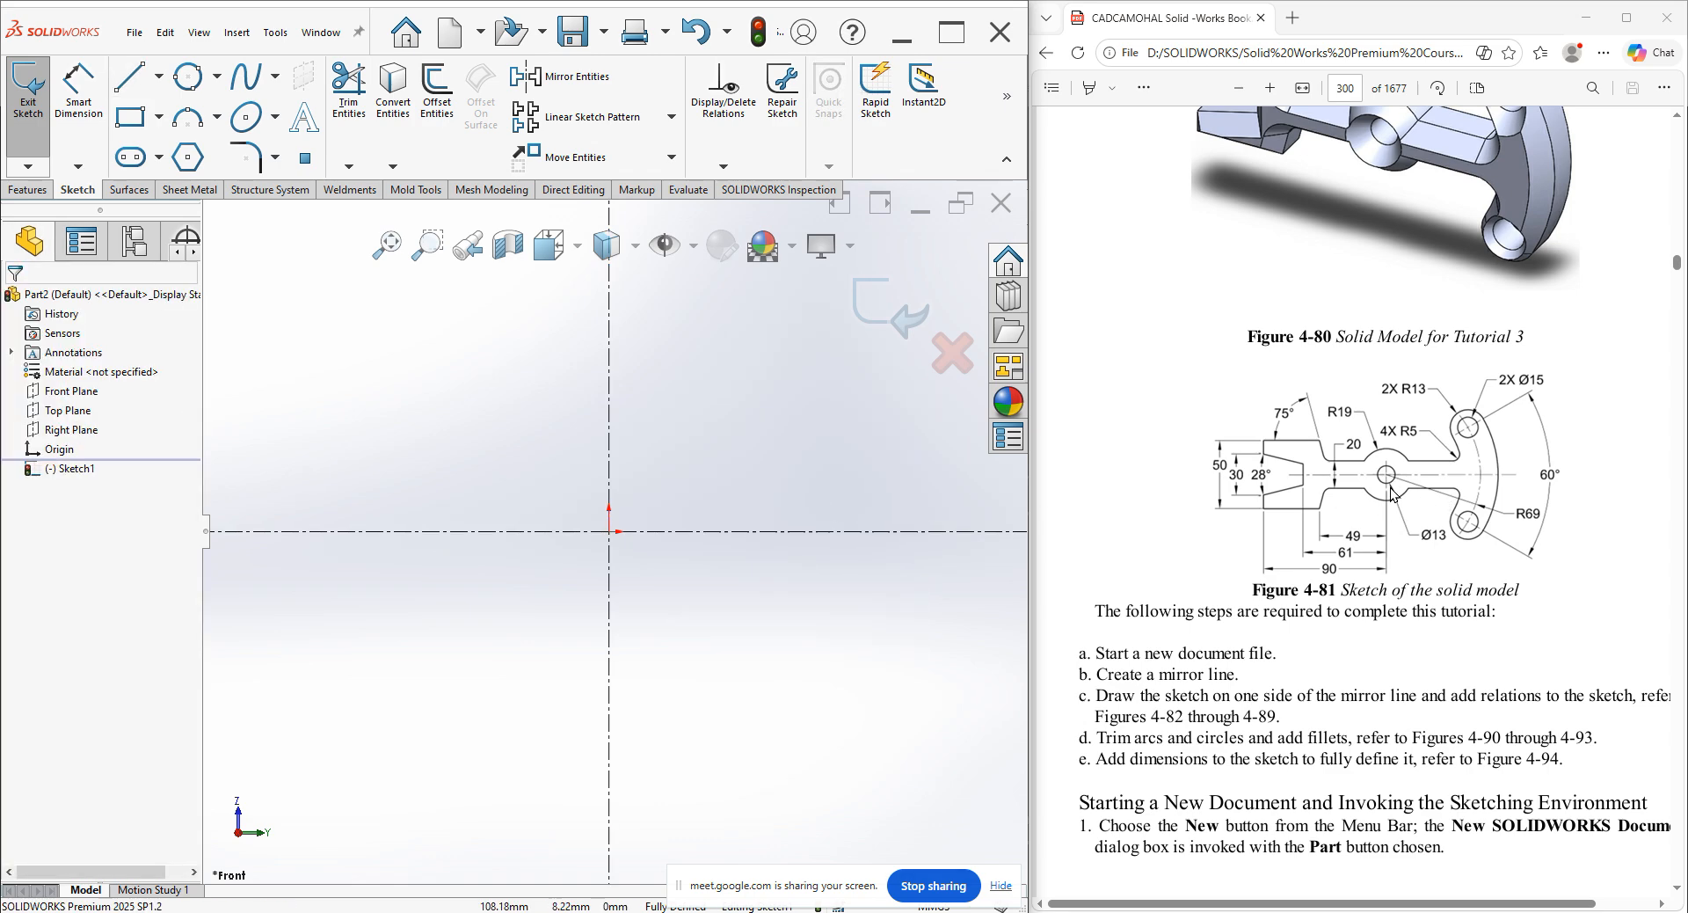
# Sketch two concentric circles centred on the origin, about 35 mm and 38 mm in diameter.
pyautogui.keyDown('ctrl'); pyautogui.scroll(3, 1393, 495); pyautogui.keyUp('ctrl')
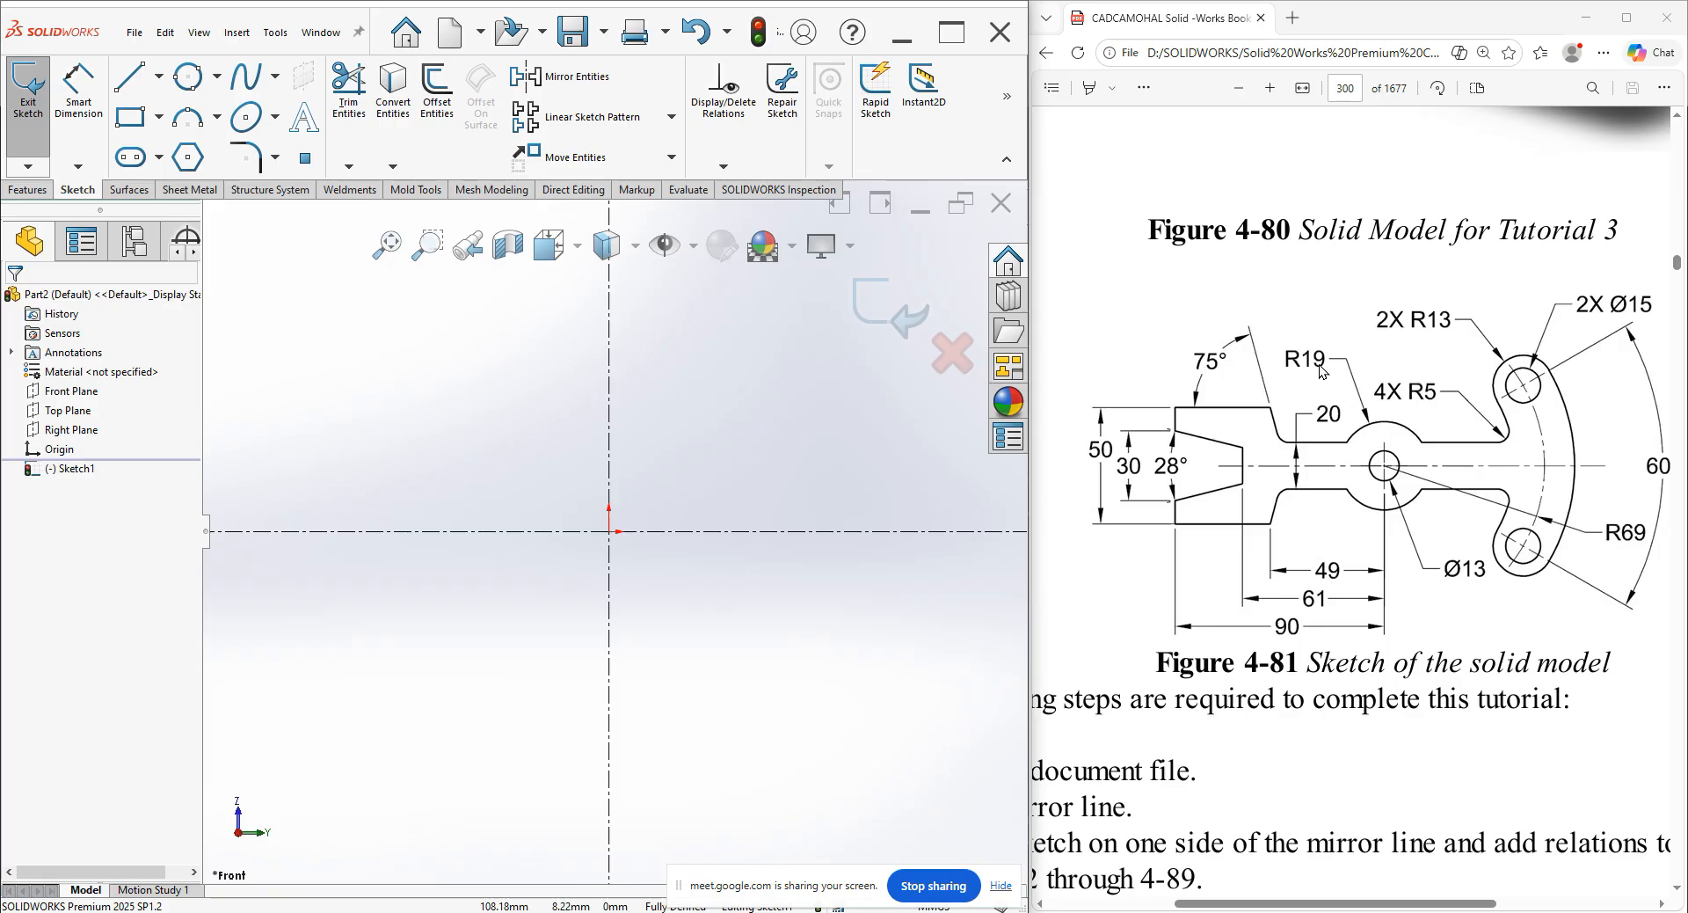
pyautogui.click(188, 76)
pyautogui.click(31, 367)
pyautogui.click(609, 531)
pyautogui.click(644, 561)
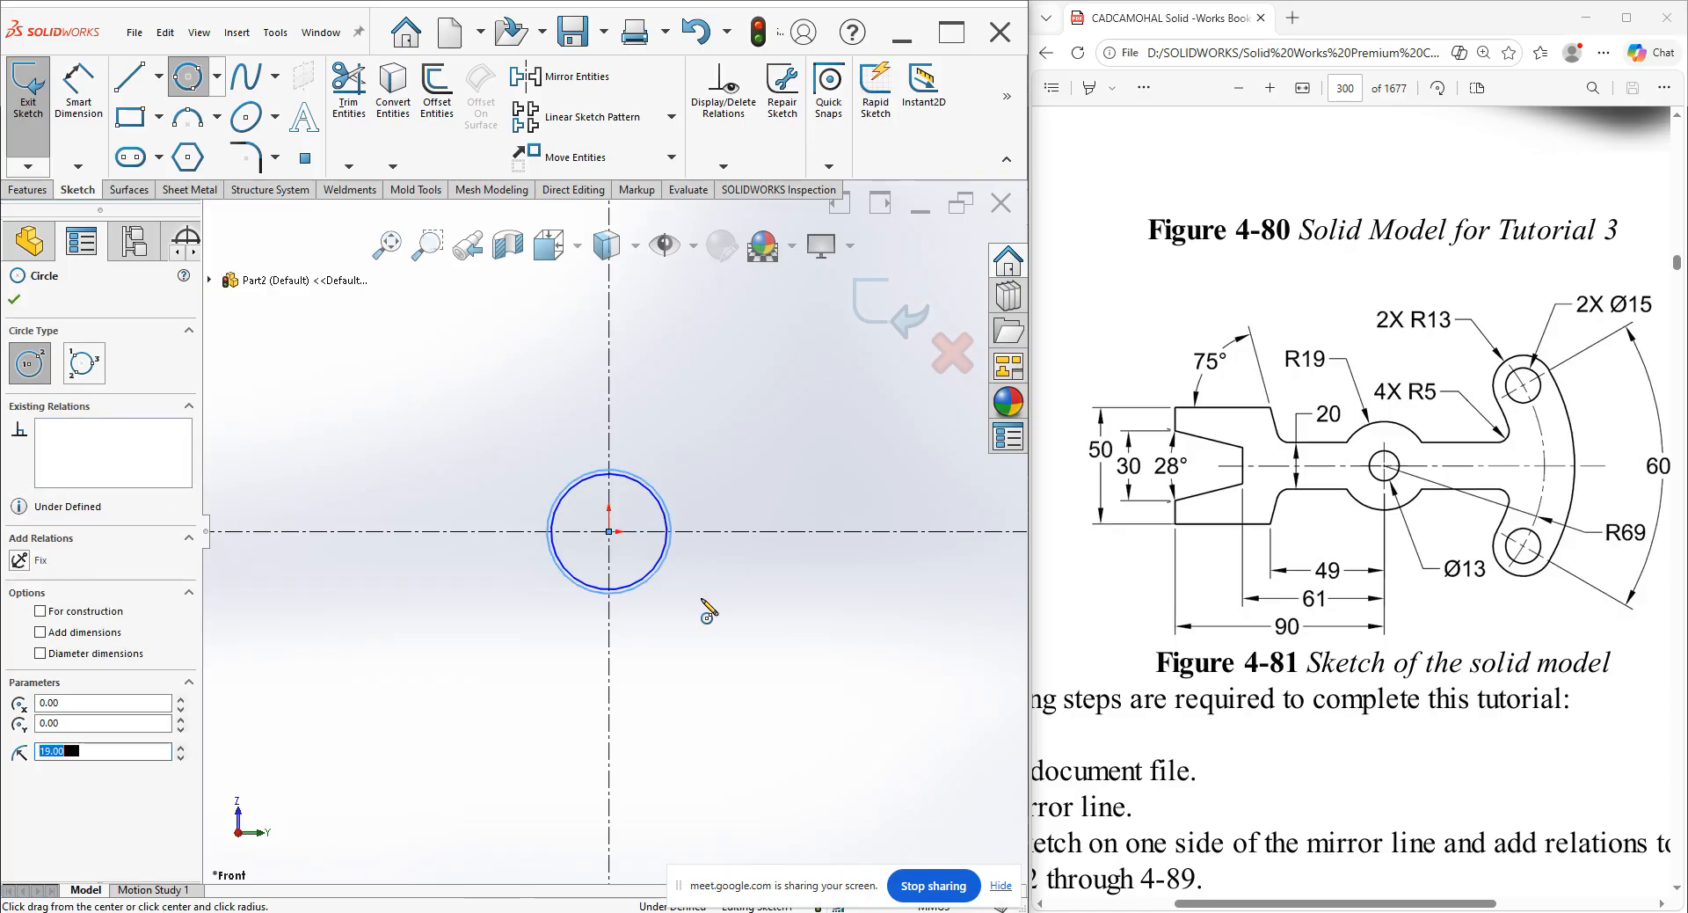
# Dimension the inner circle's diameter as 13 mm.
pyautogui.click(70, 79)
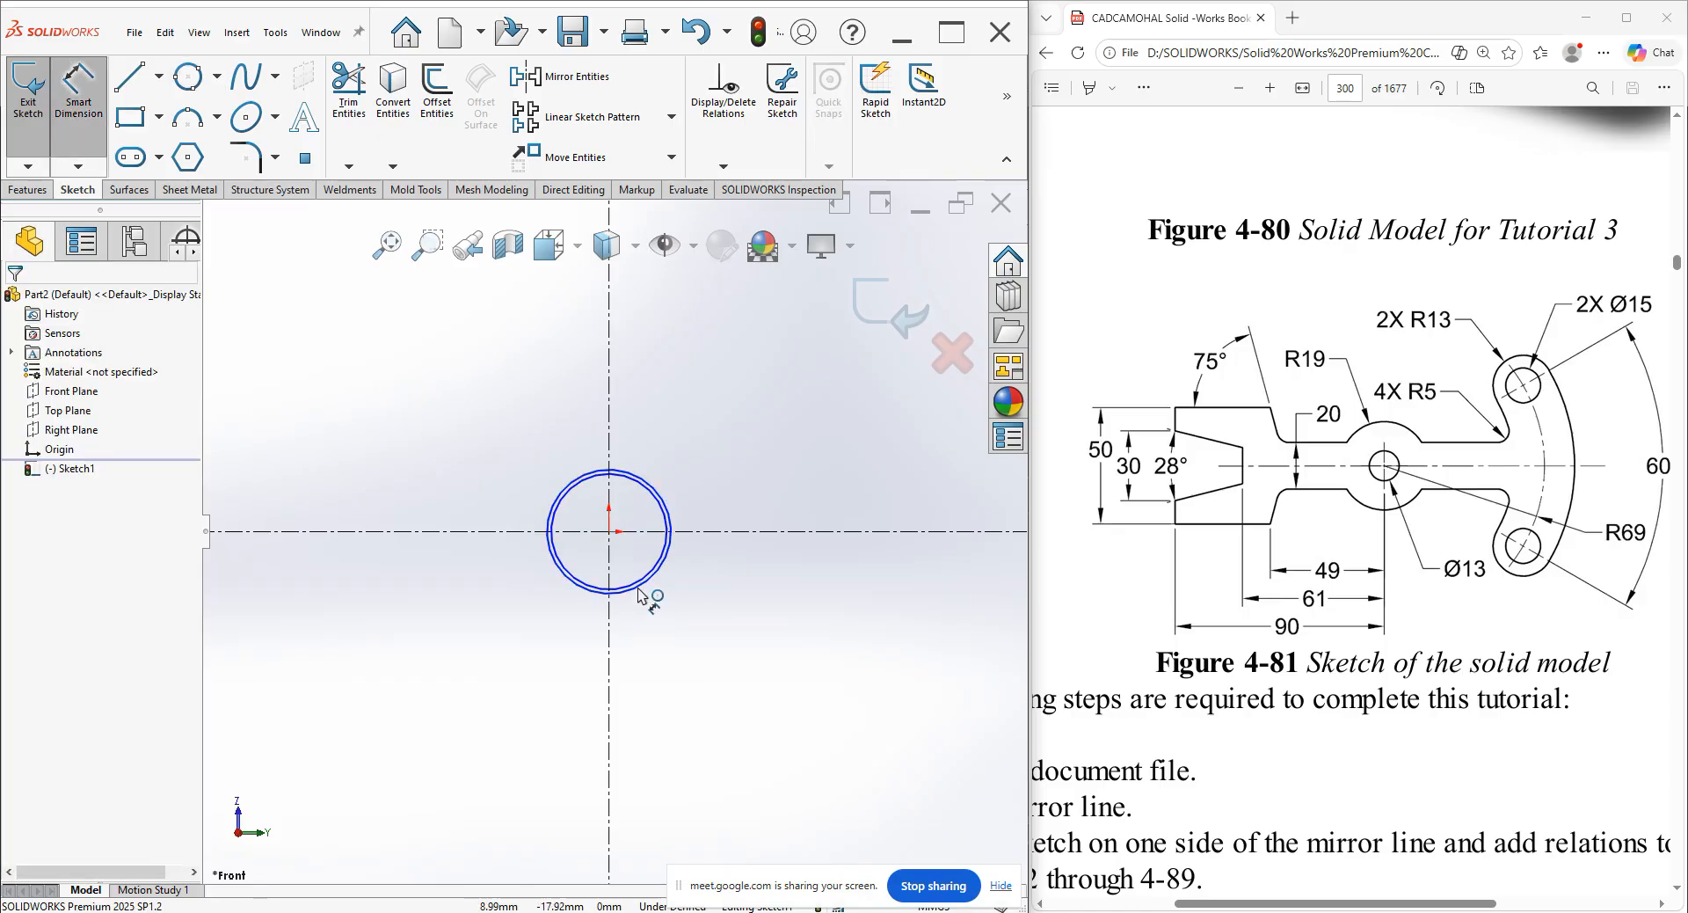
pyautogui.click(640, 589)
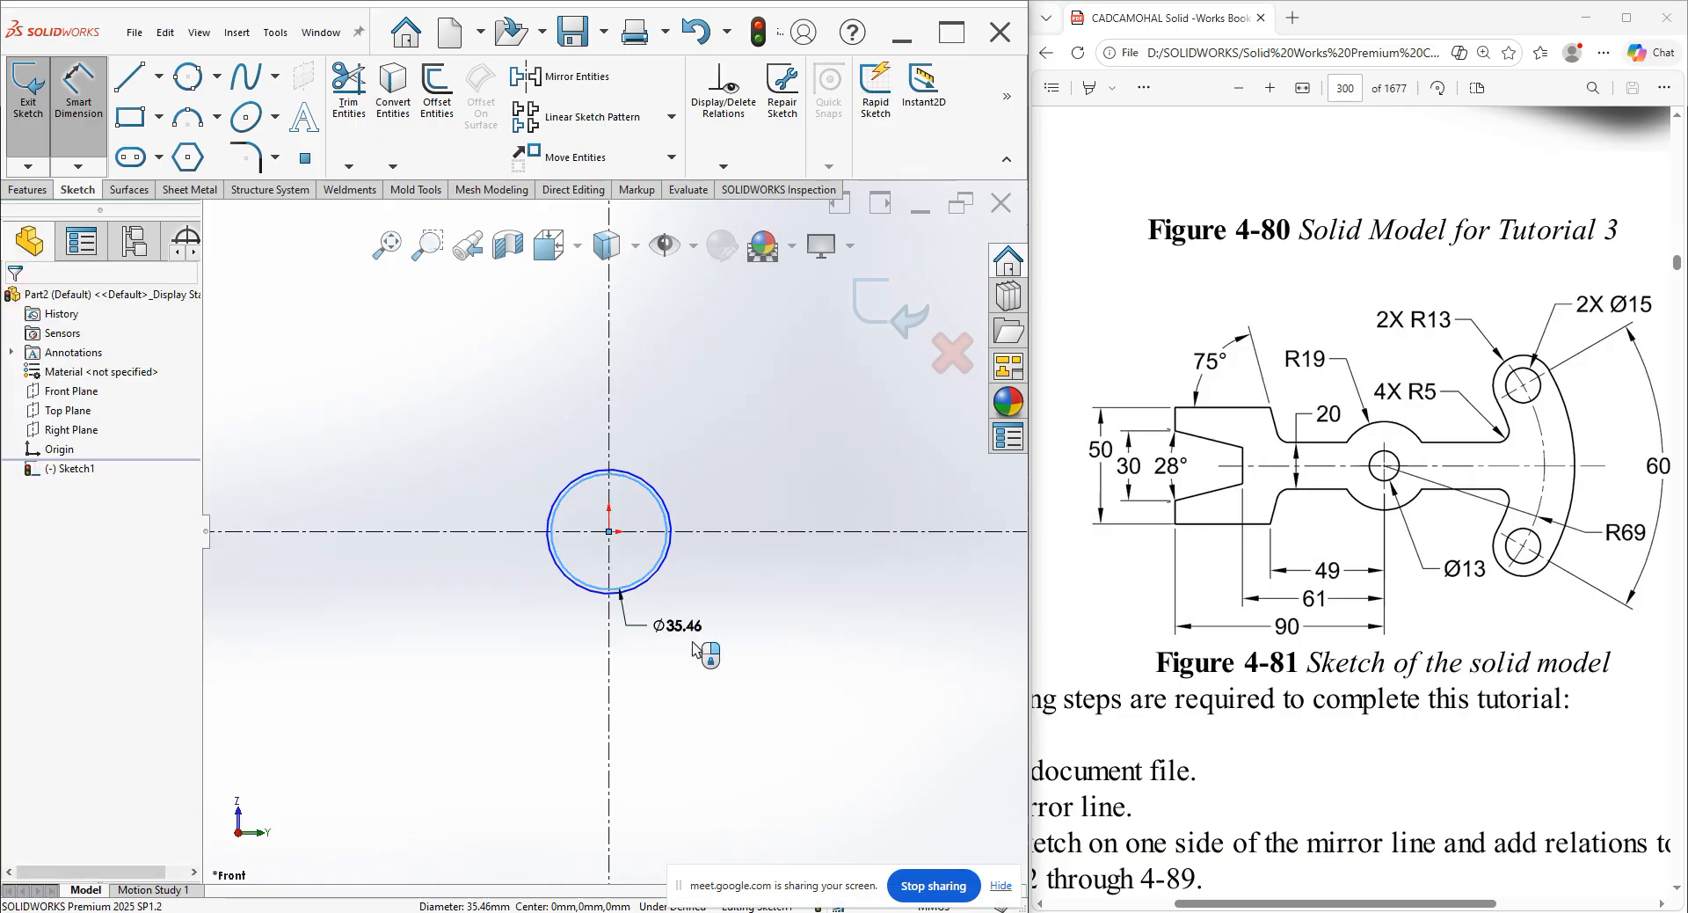
pyautogui.click(693, 649)
pyautogui.write('13')
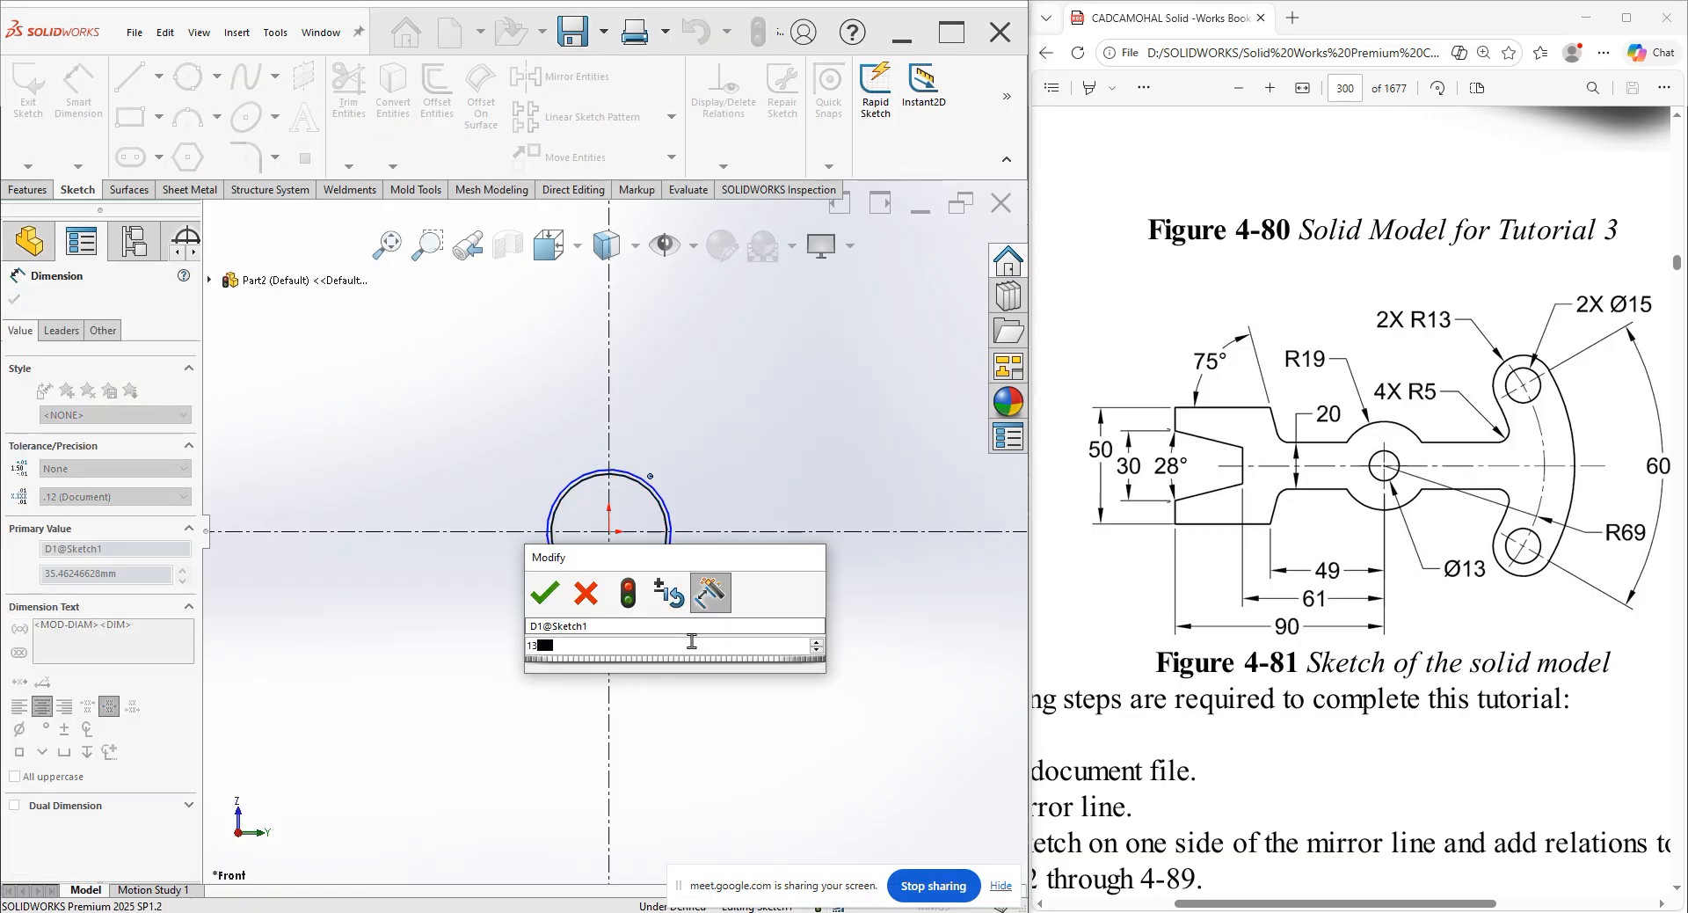
pyautogui.press('Return')
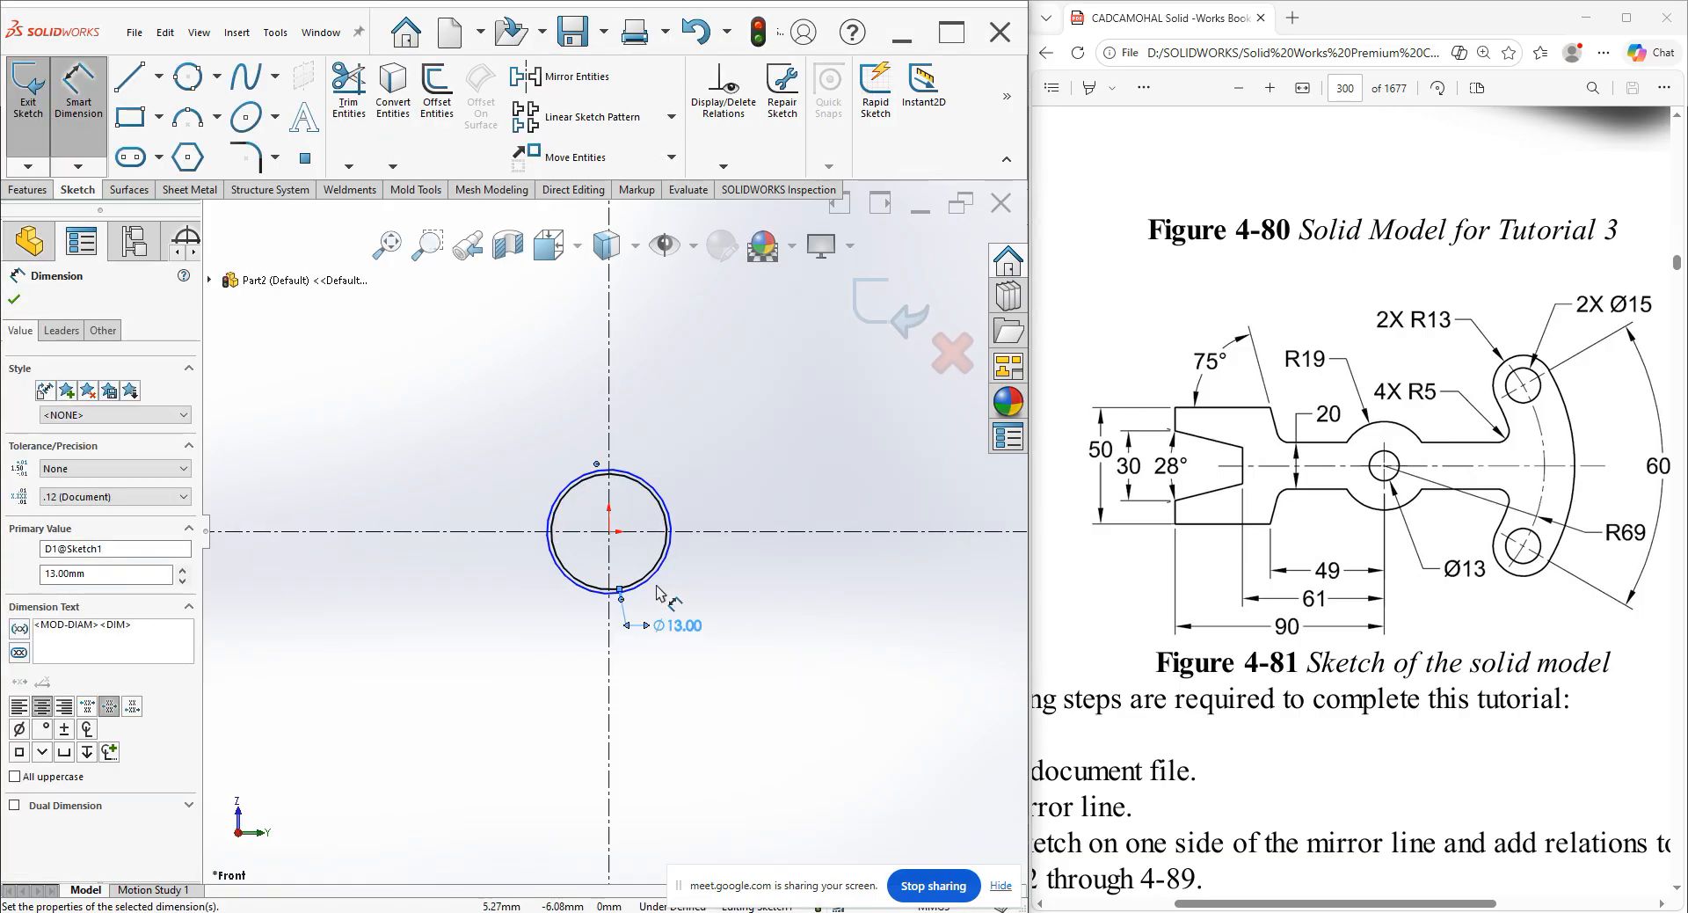
# Dimension the outer circle's diameter as 38 mm.
pyautogui.click(656, 582)
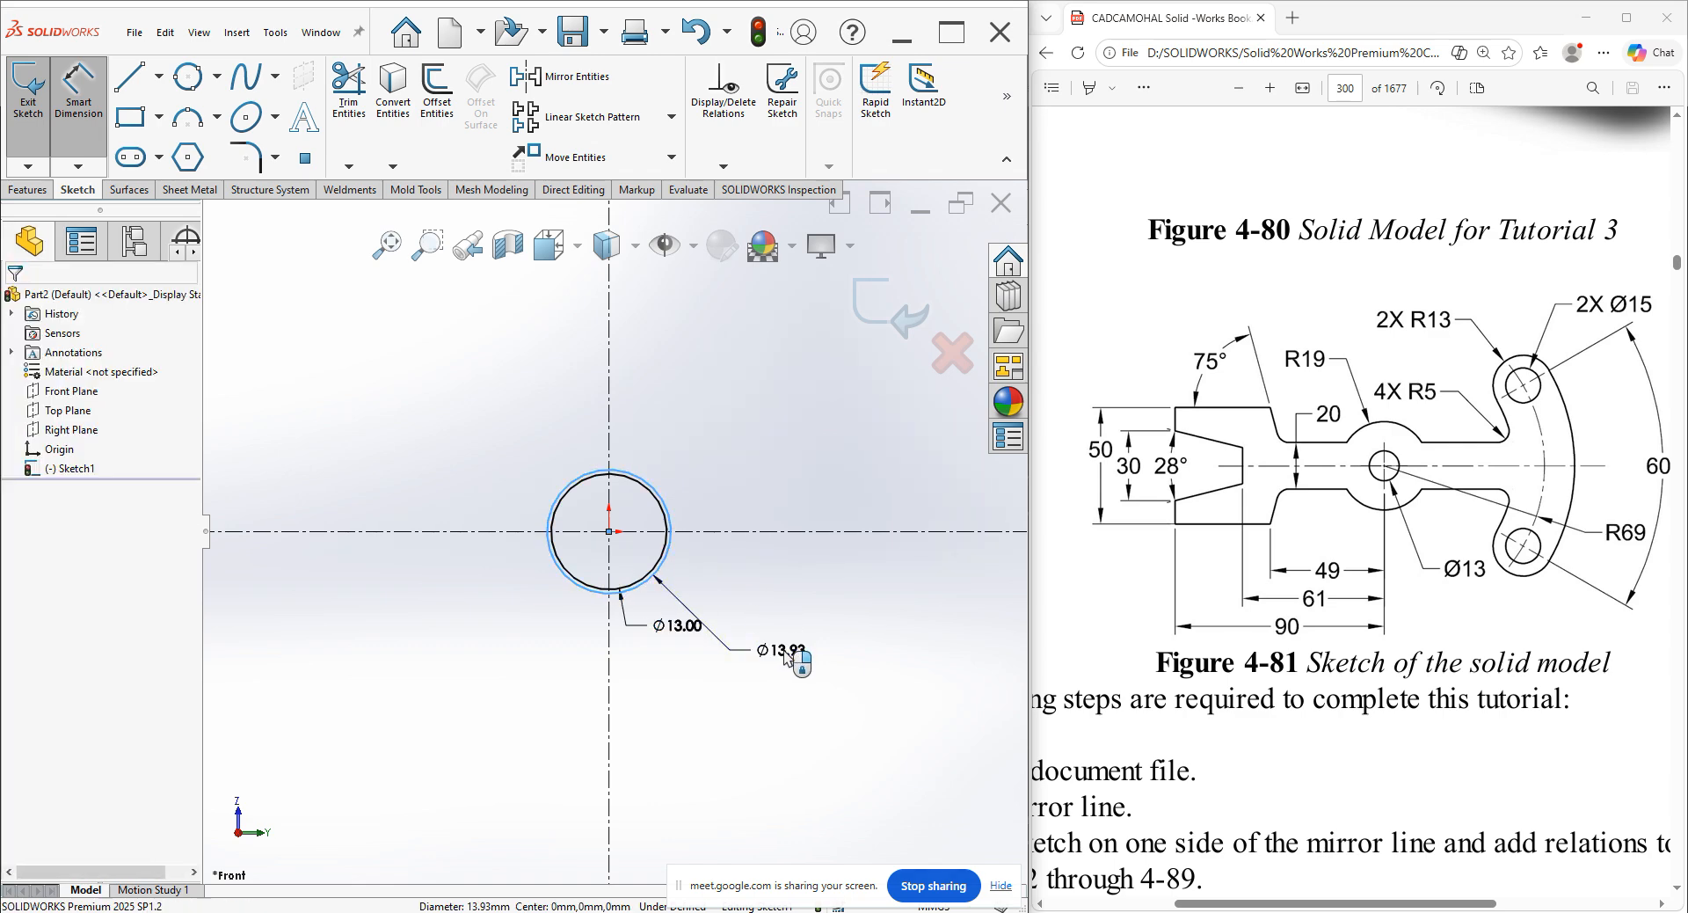
pyautogui.click(785, 653)
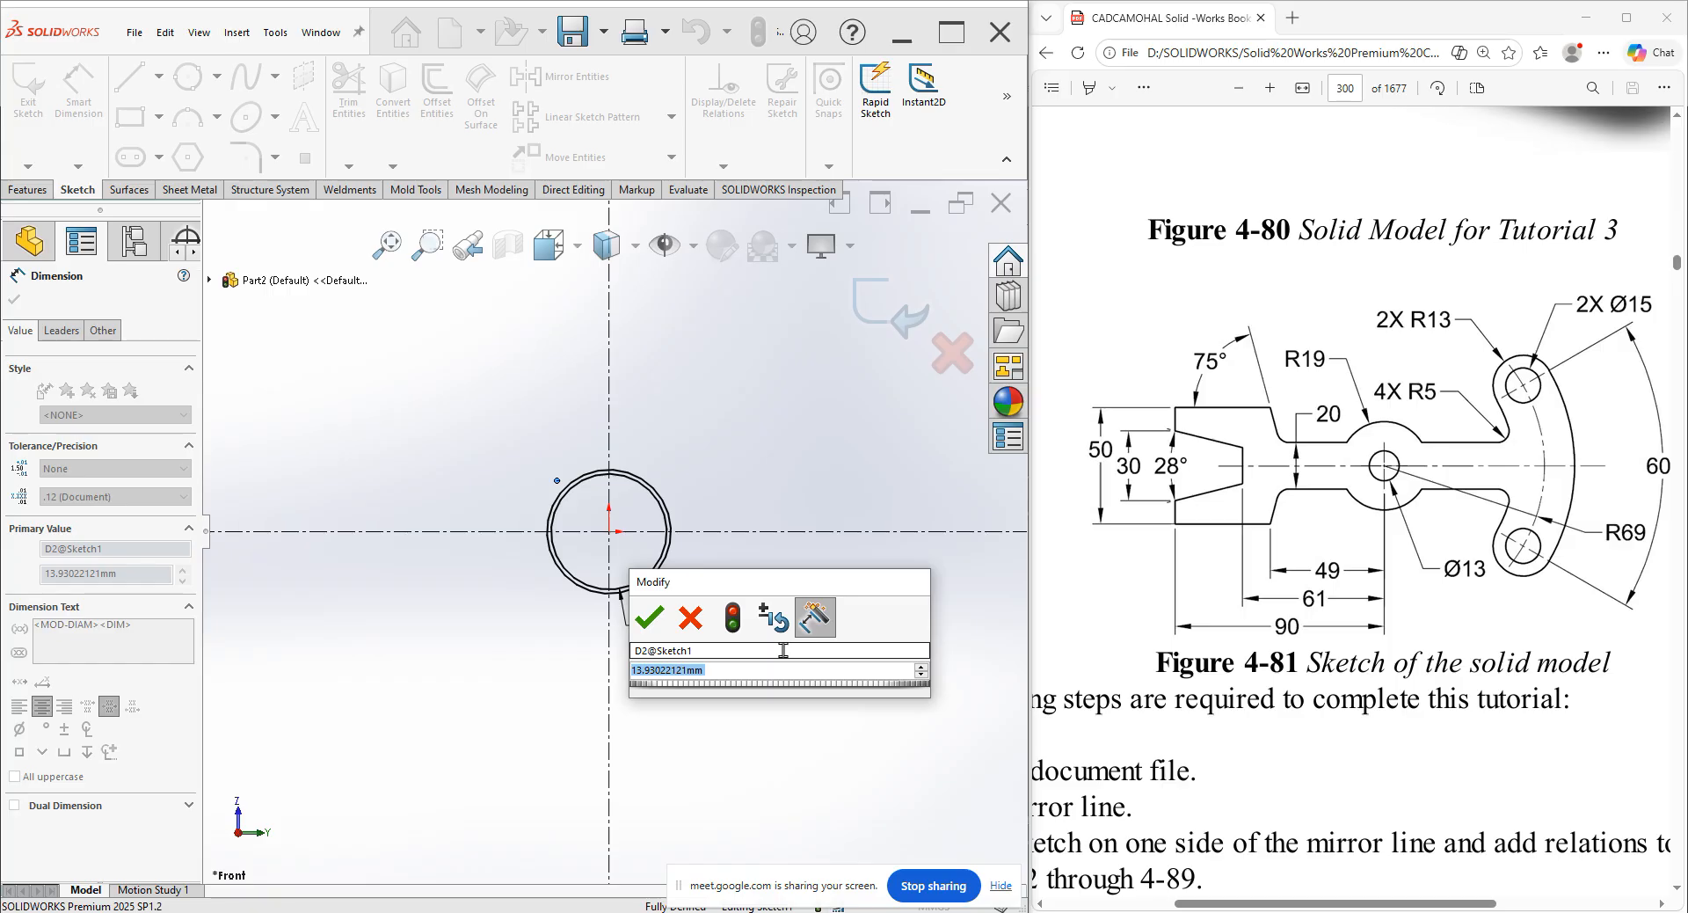
pyautogui.write('38')
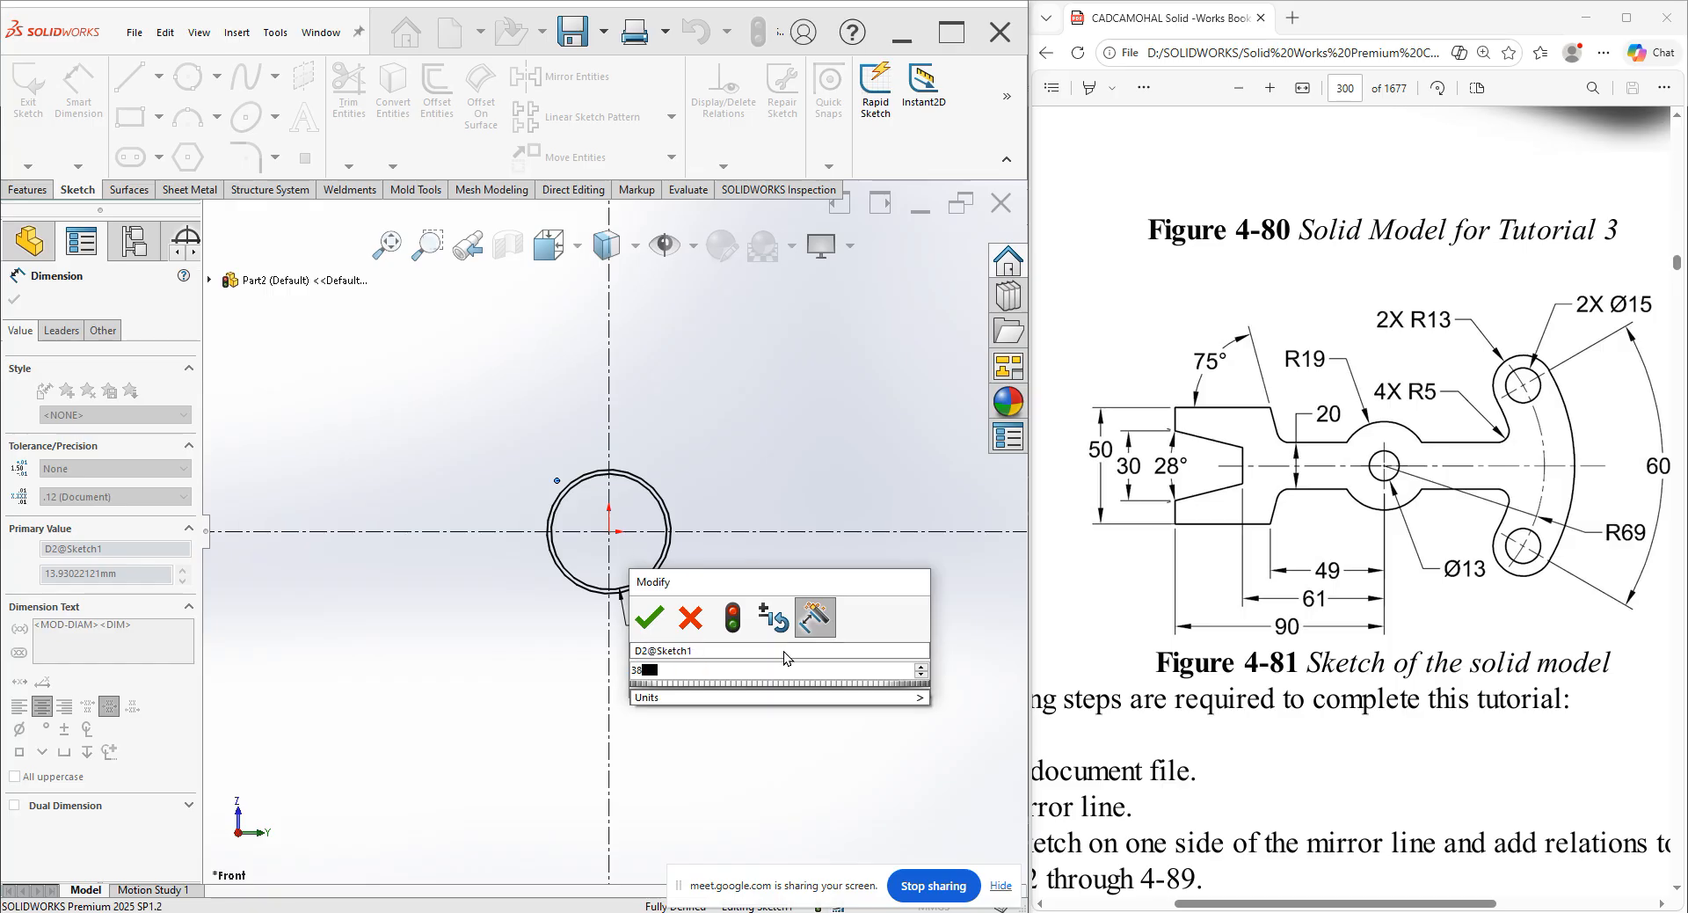
pyautogui.press('Return')
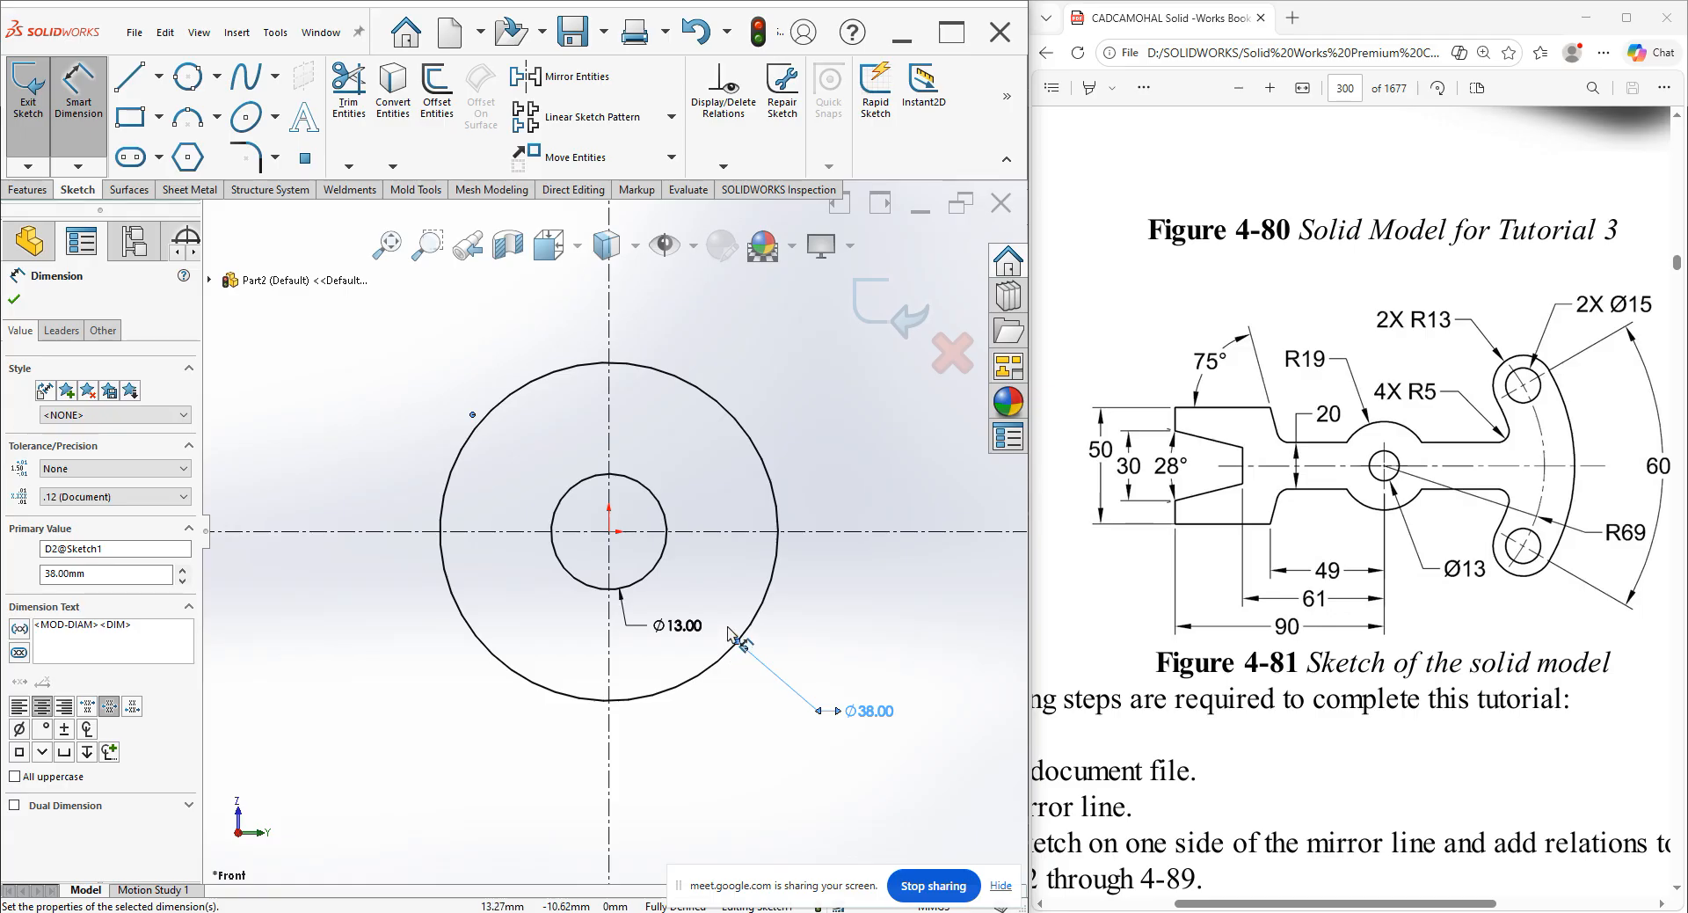
pyautogui.scroll(4, 729, 631)
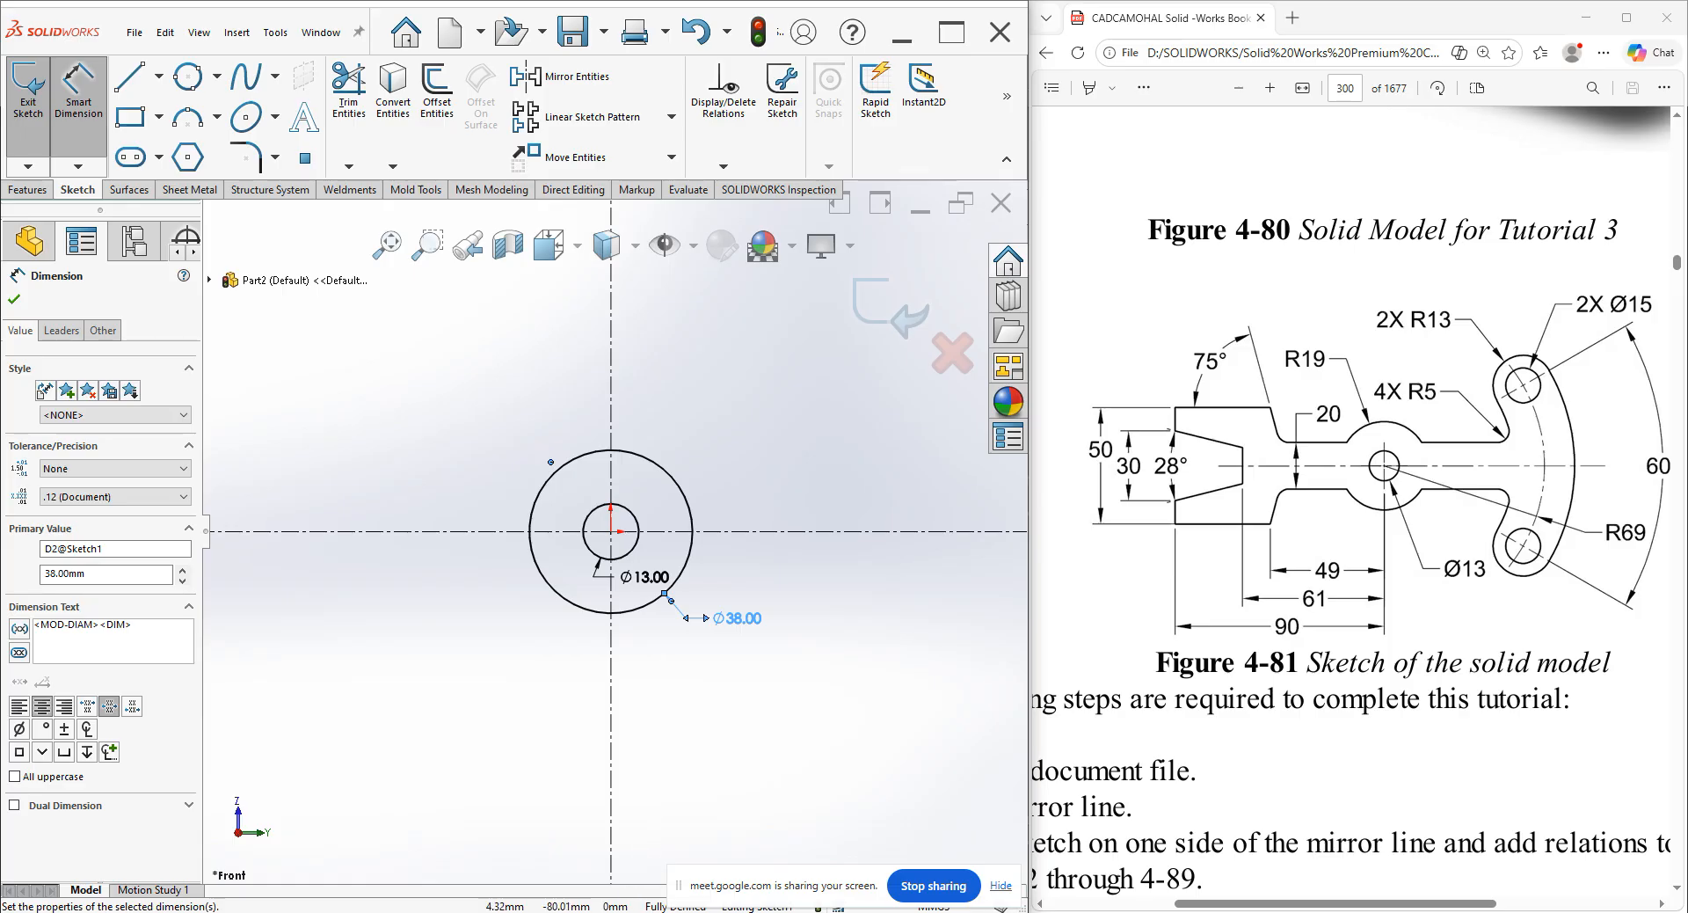
pyautogui.click(895, 911)
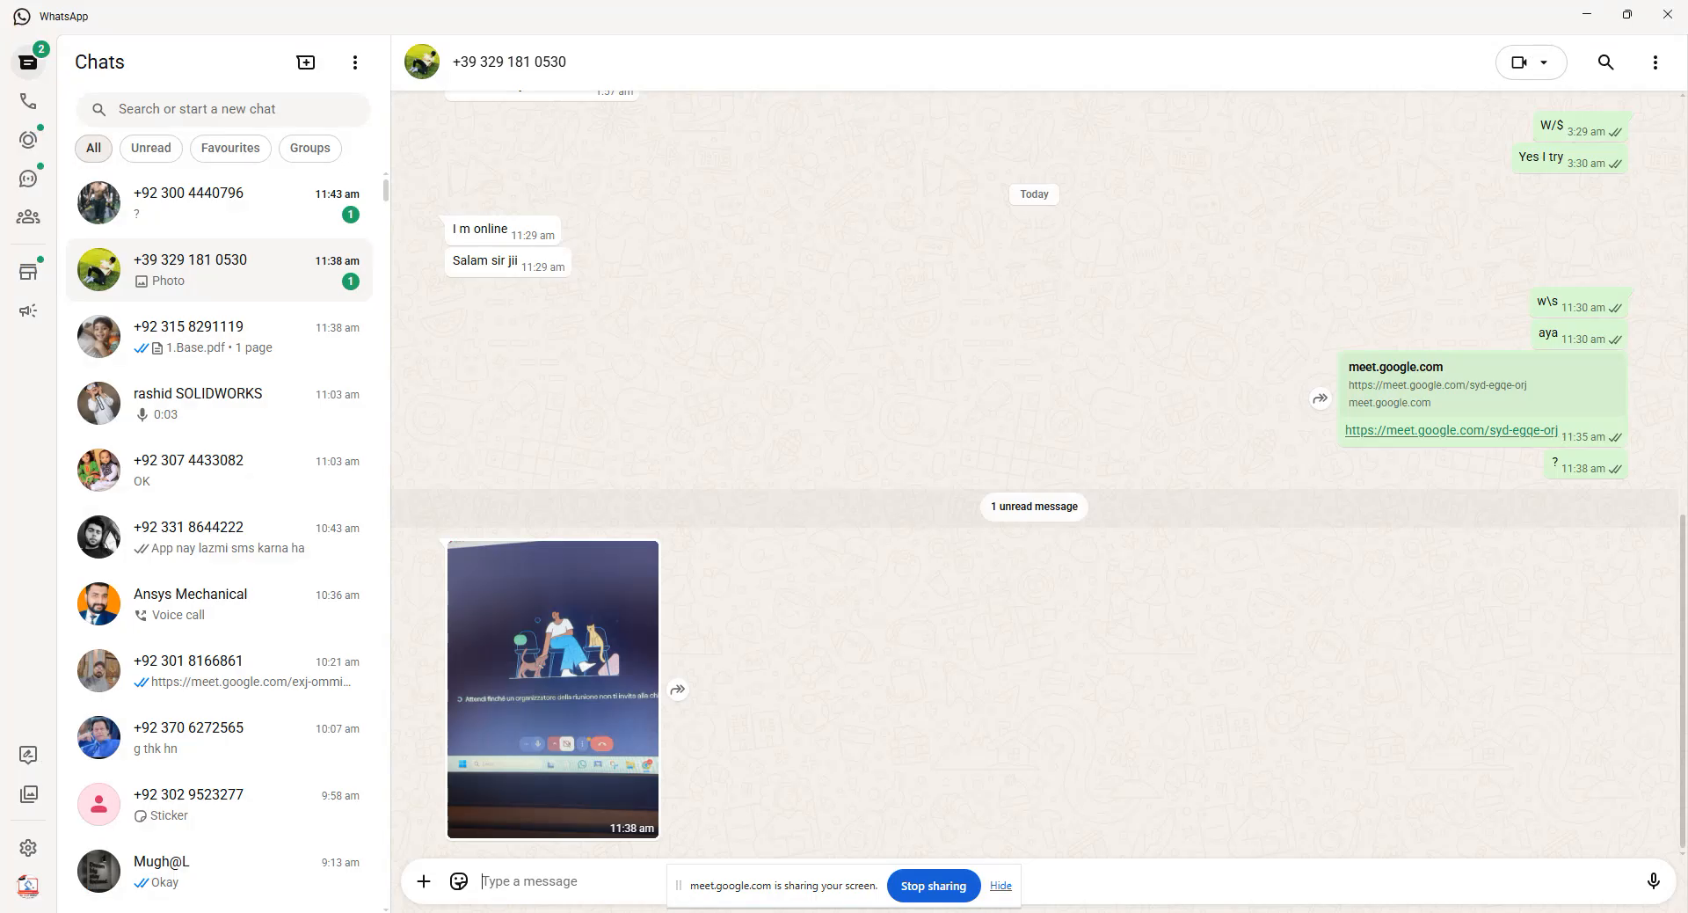
pyautogui.click(896, 912)
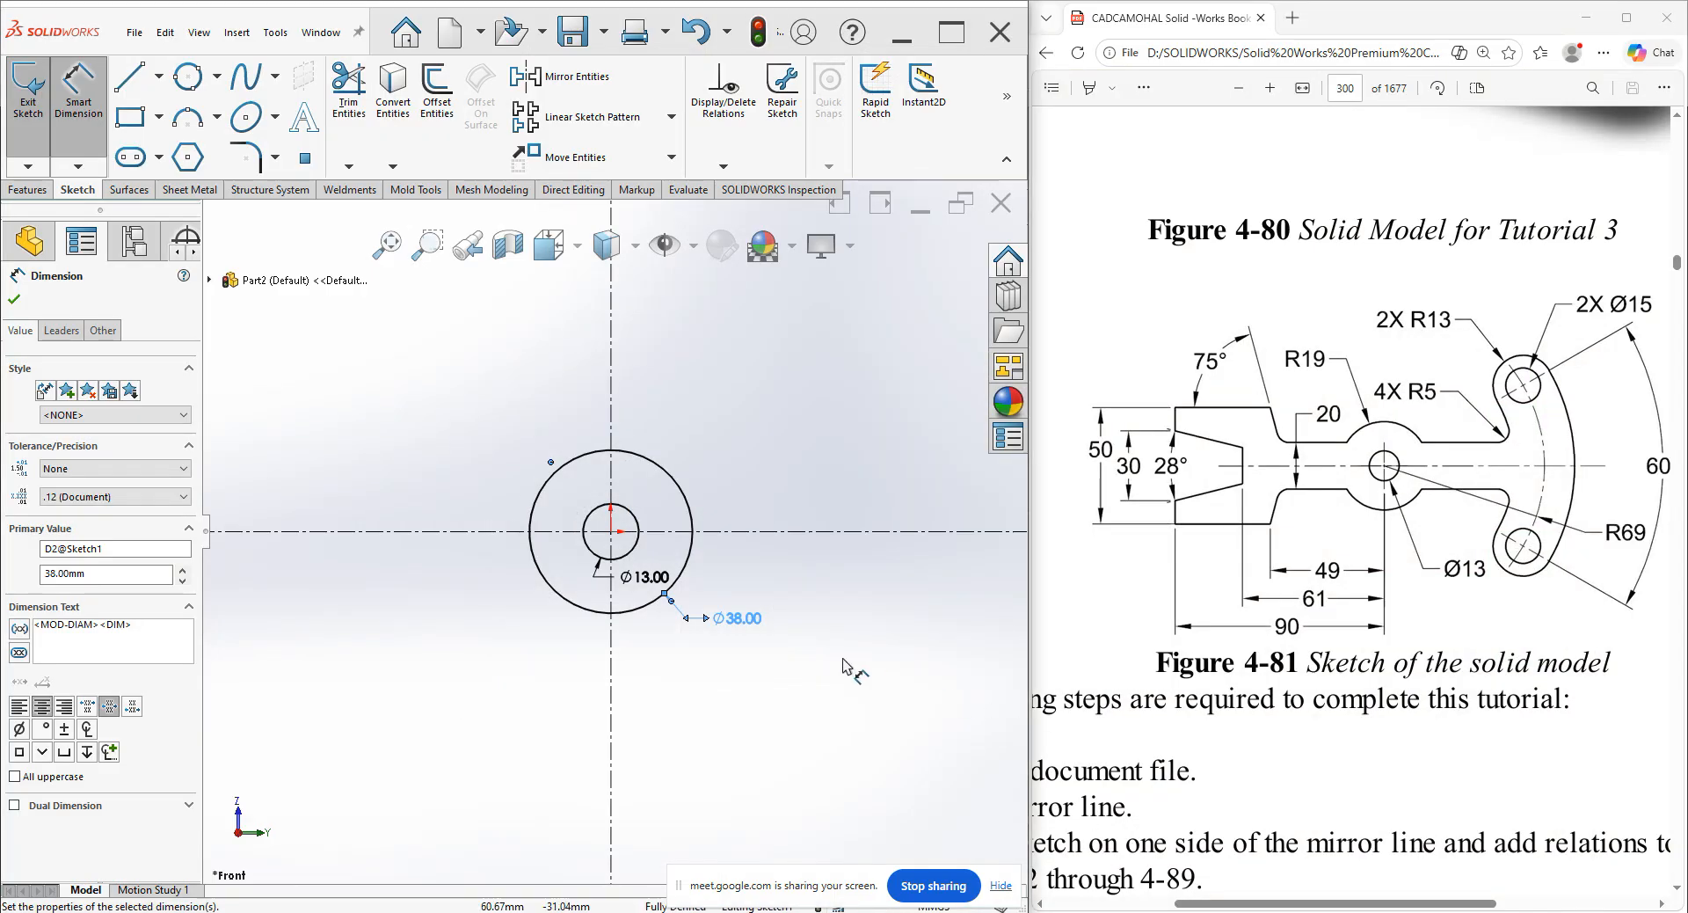
# Sketch a centerpoint arc slot centred on the origin, about 91 mm arc radius, 44 degrees and 42 mm wide, crossing the horizontal construction line.
pyautogui.scroll(3, 785, 646)
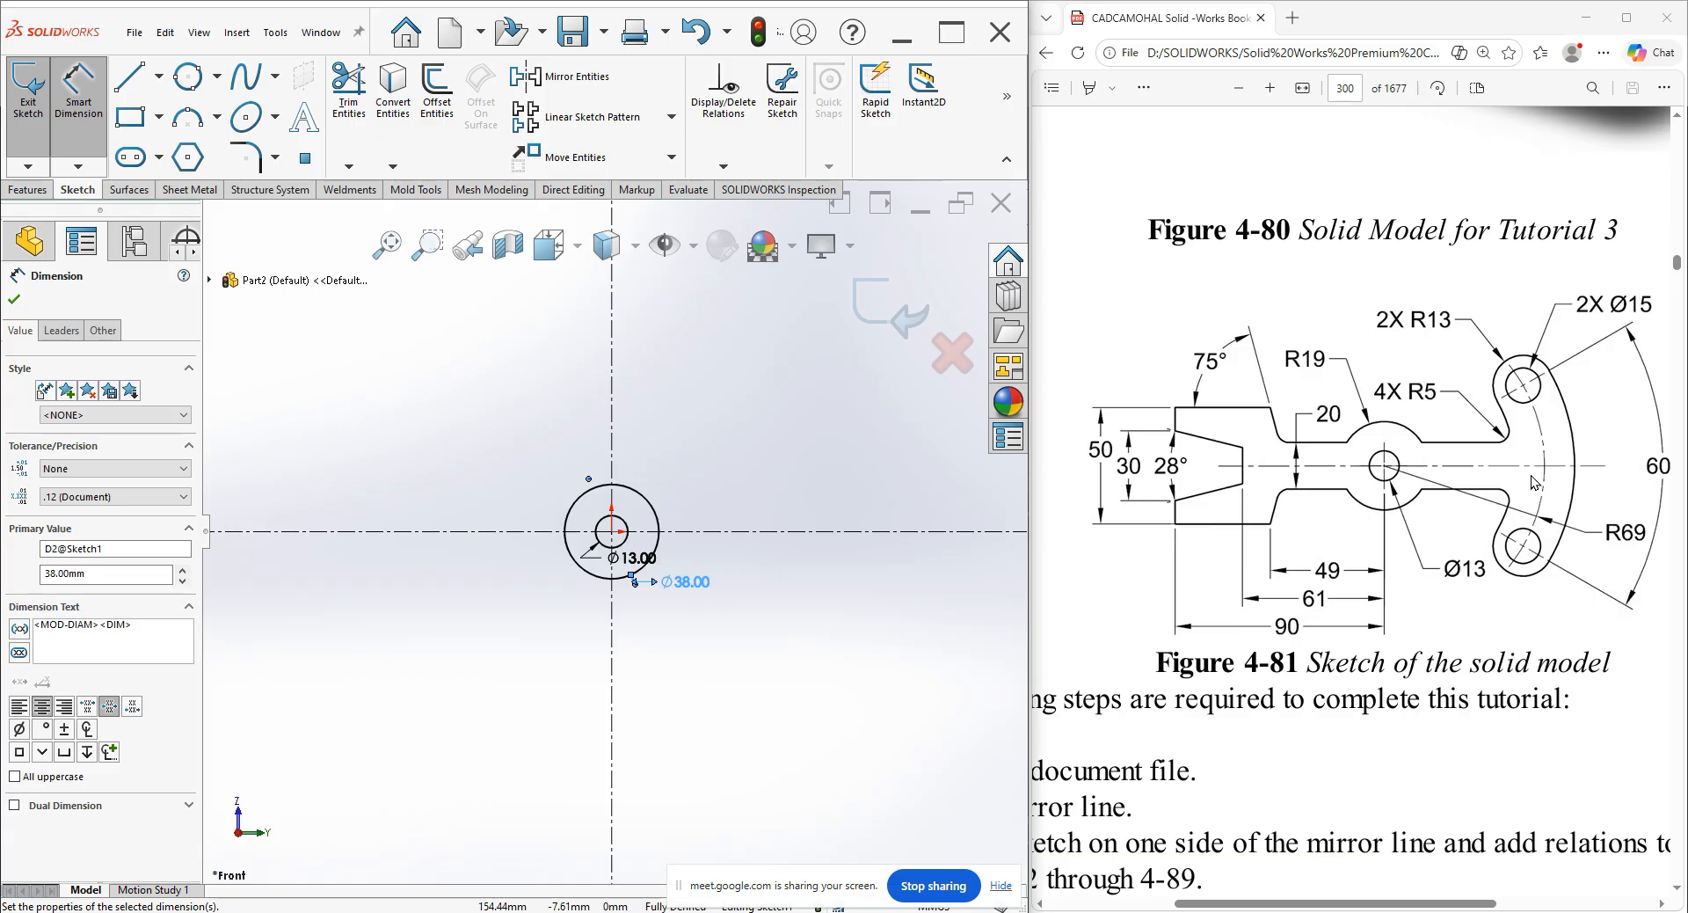
pyautogui.click(132, 156)
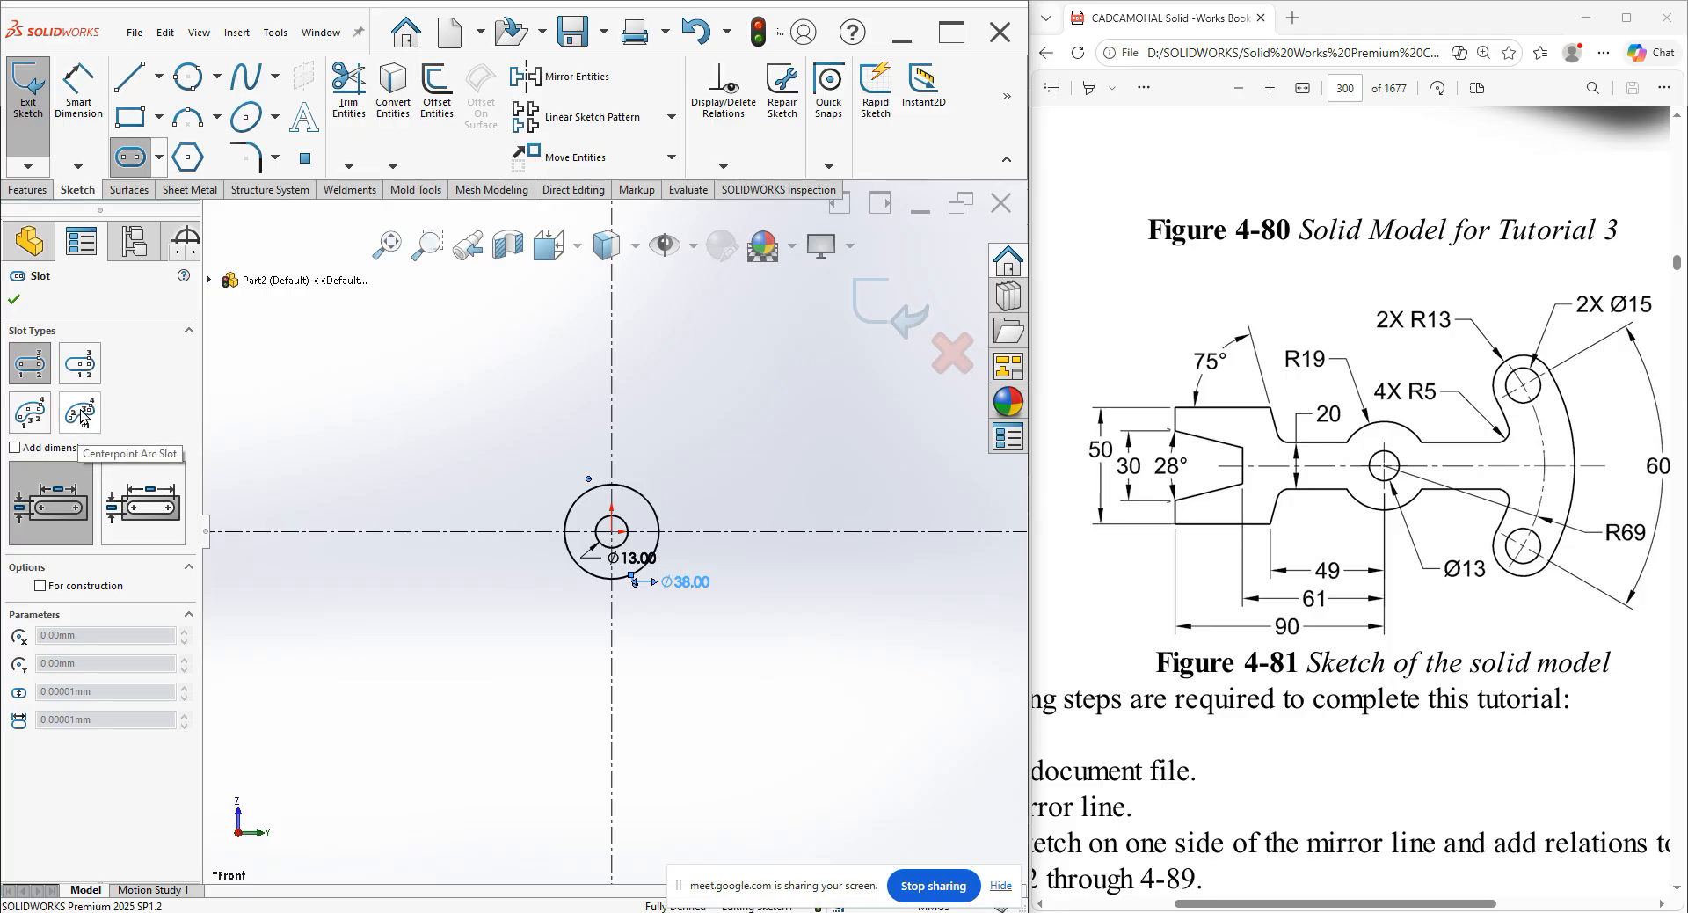
pyautogui.click(81, 415)
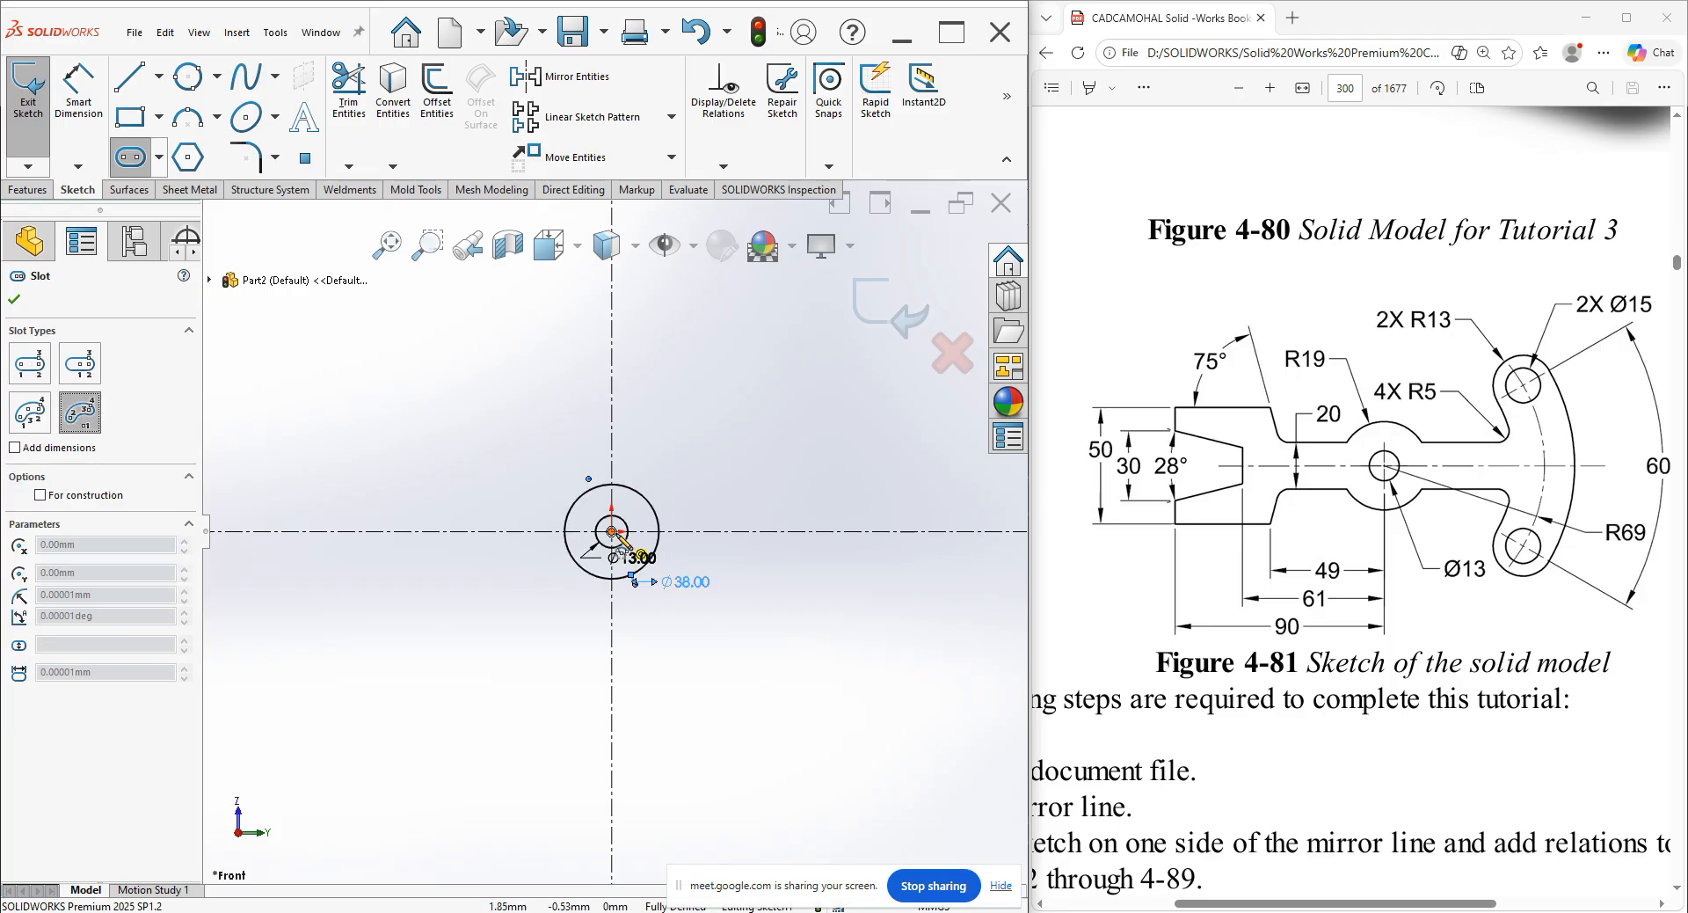
pyautogui.click(612, 531)
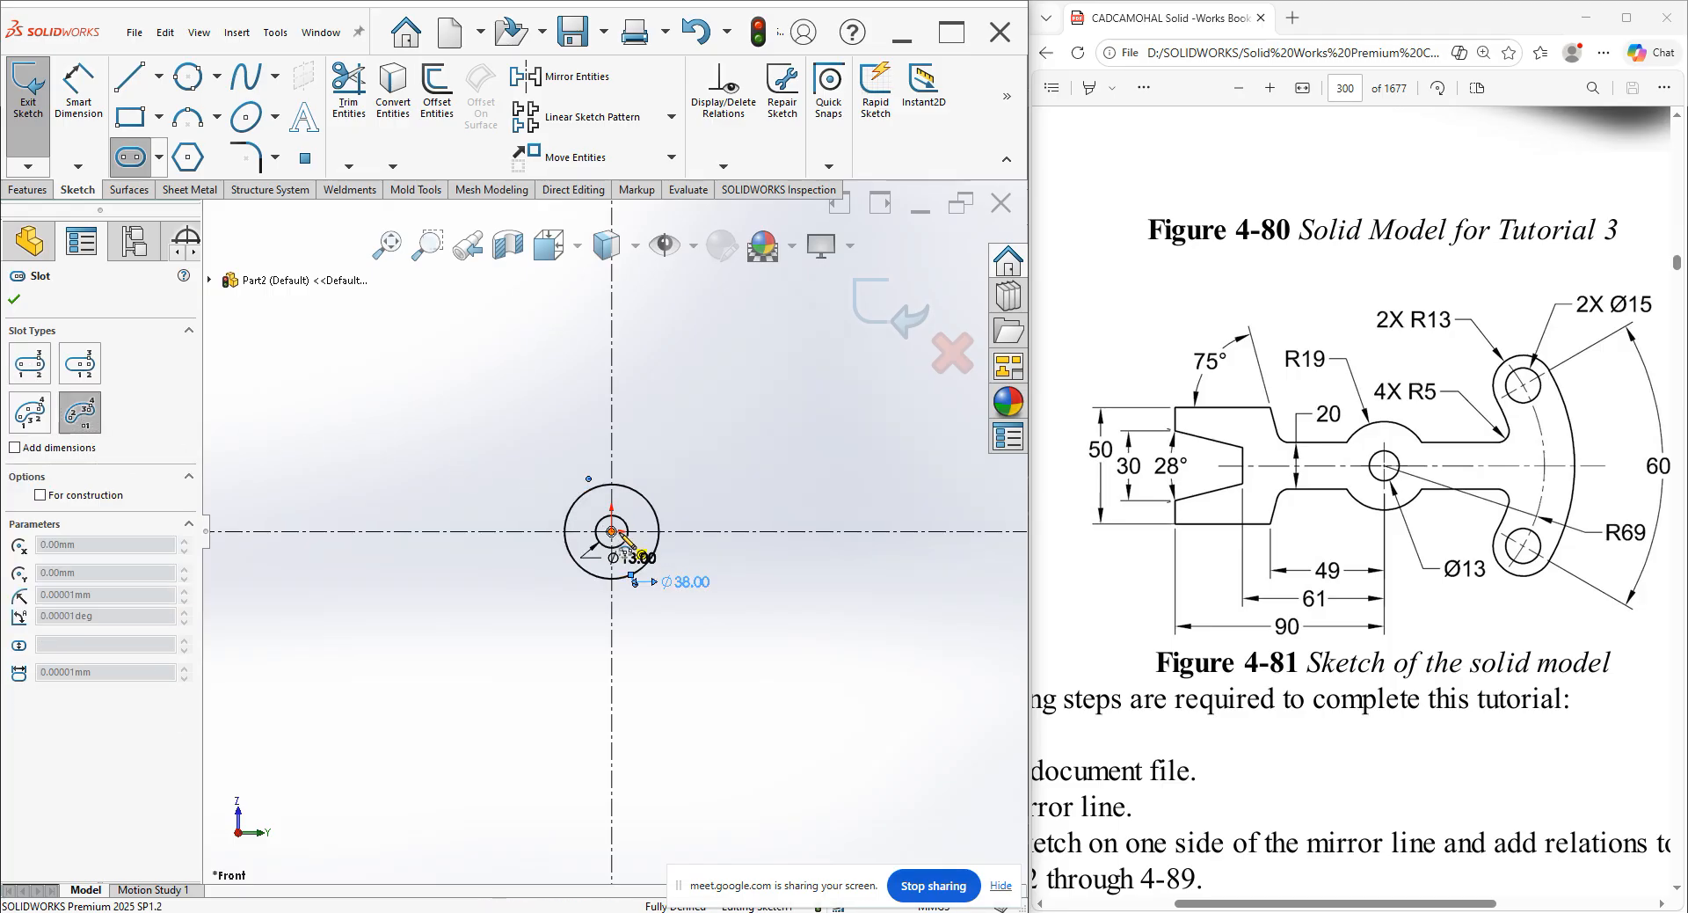
pyautogui.click(824, 621)
pyautogui.click(822, 448)
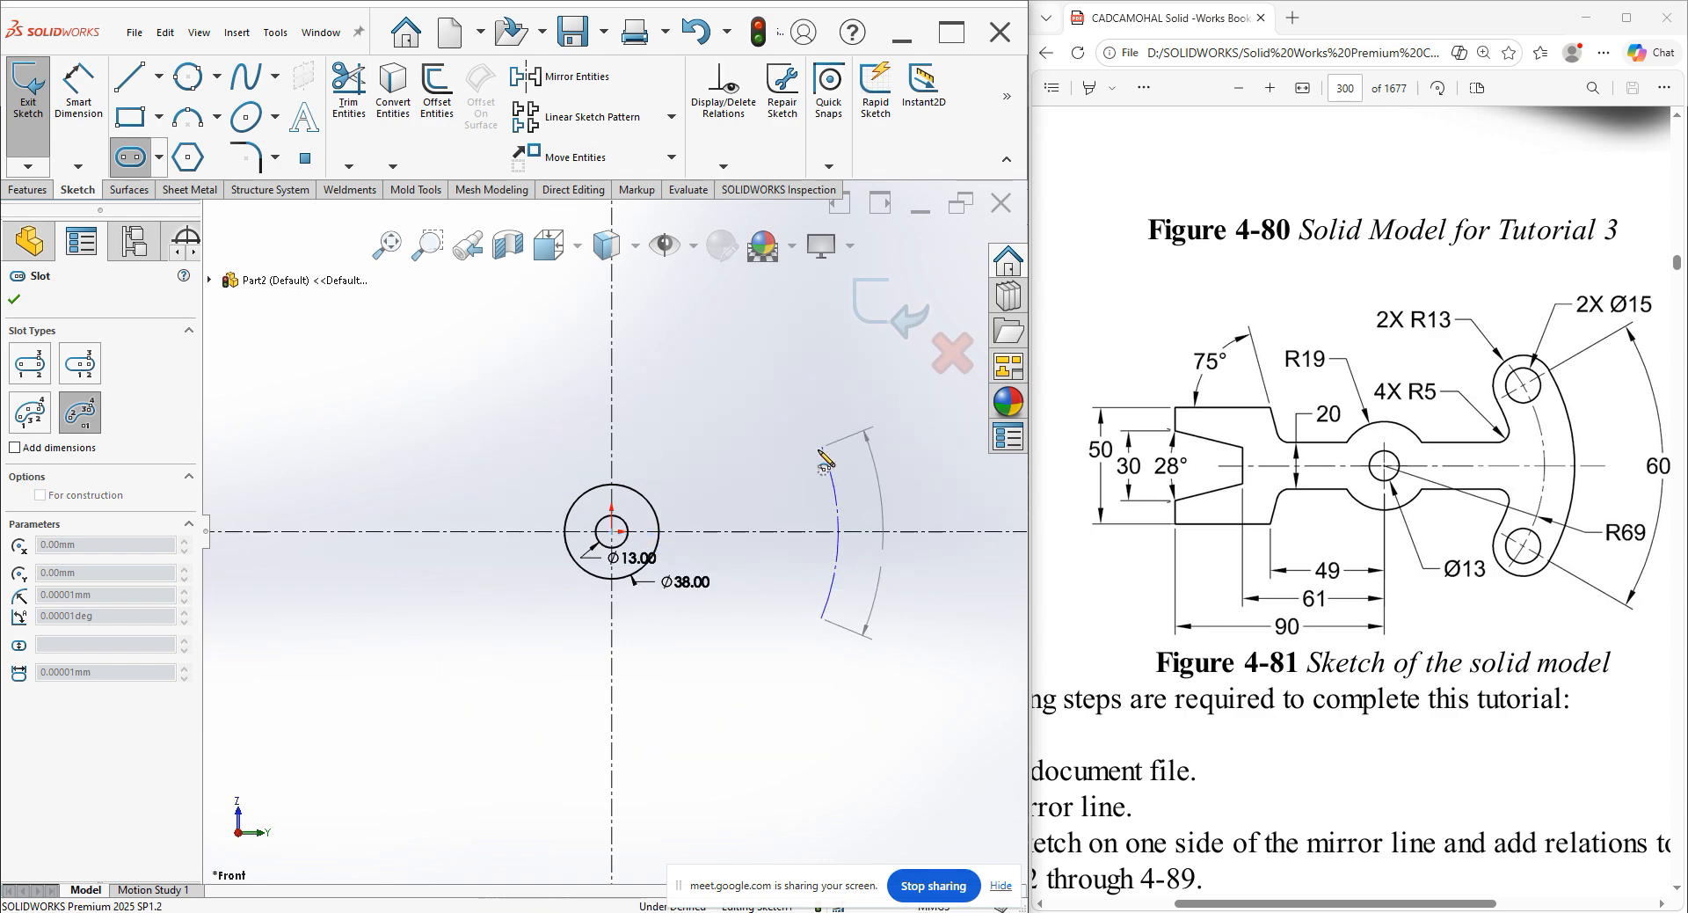
pyautogui.click(784, 504)
pyautogui.scroll(1, 842, 600)
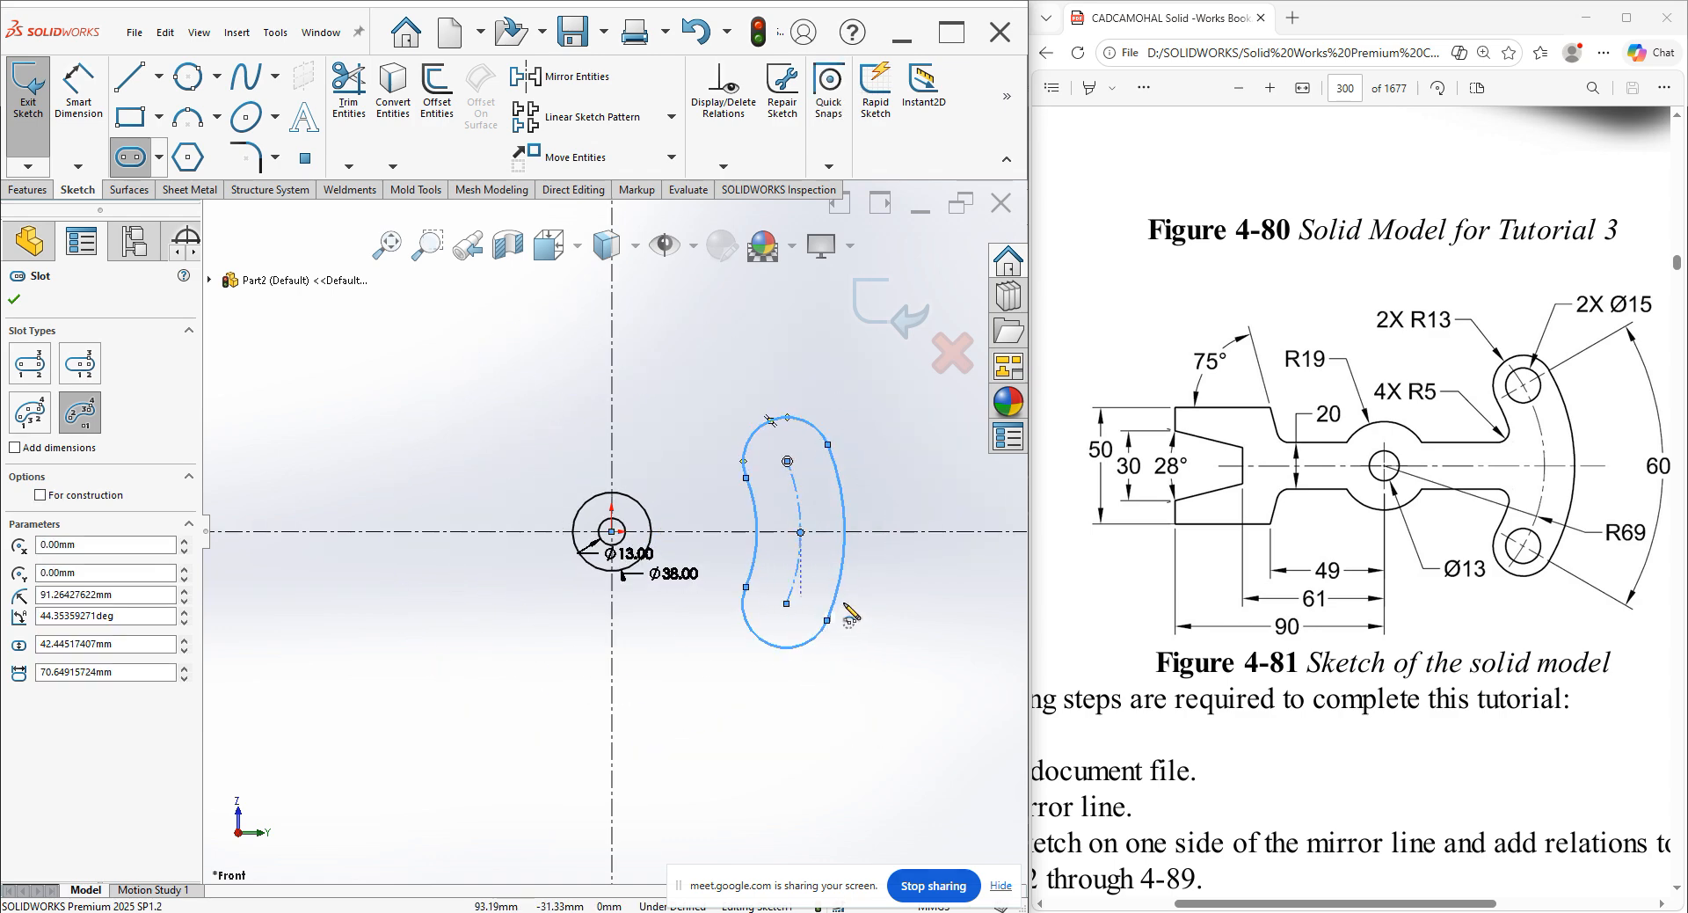
pyautogui.rightClick(882, 475)
pyautogui.click(915, 483)
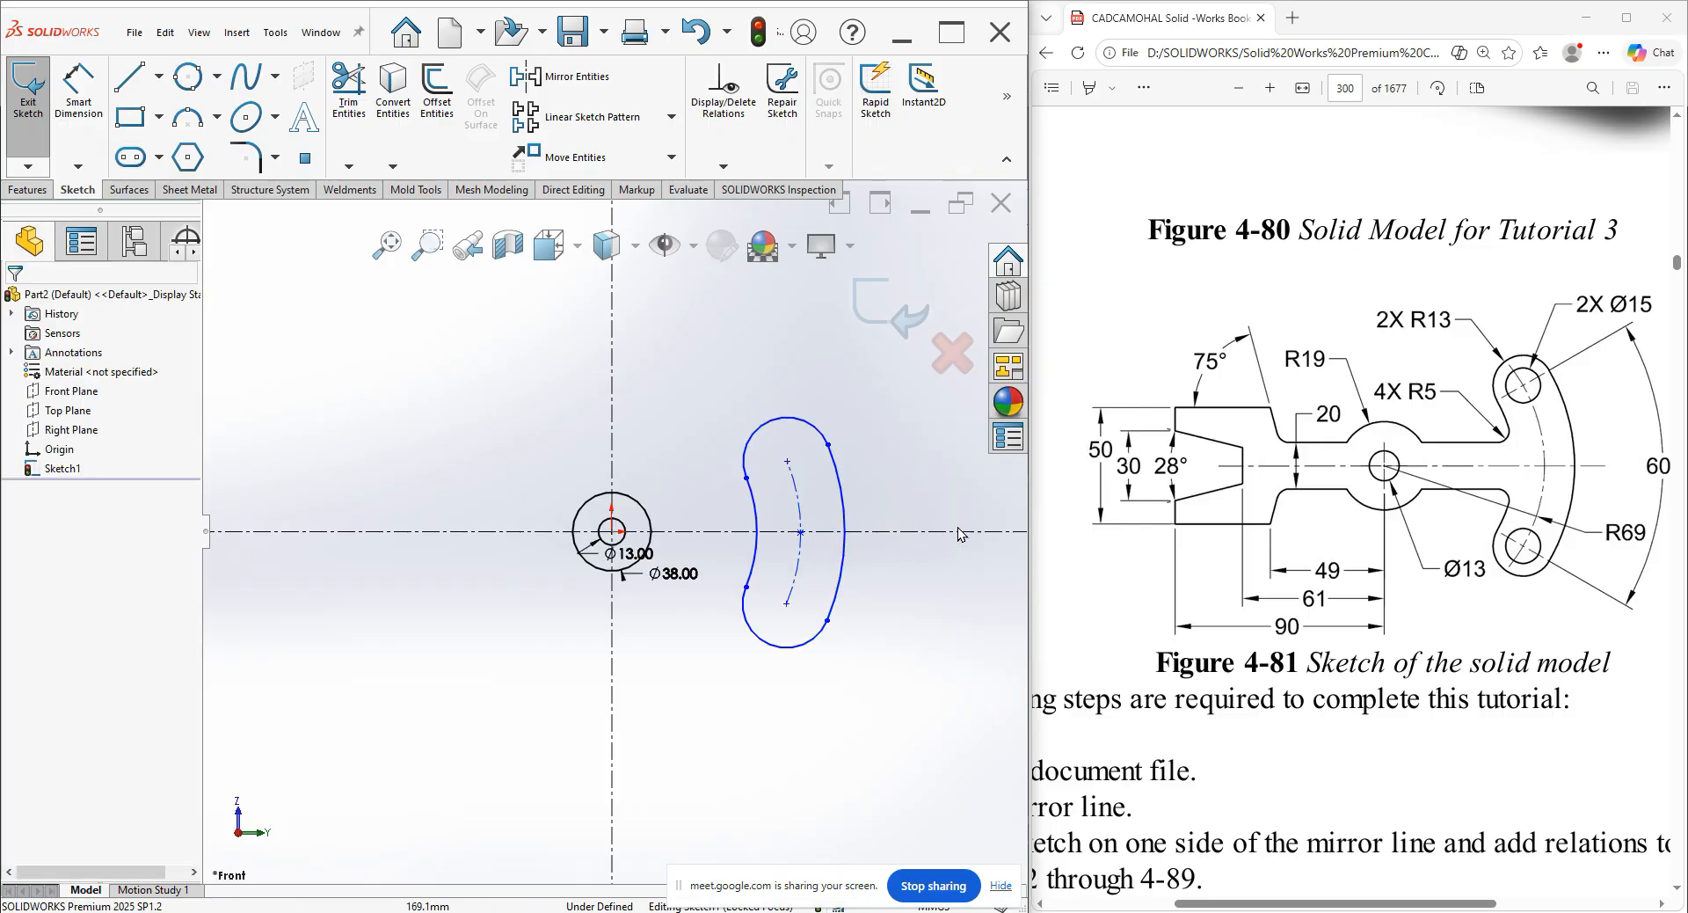
# Dimension the radius of the slot's centreline arc as 69 mm.
pyautogui.click(78, 88)
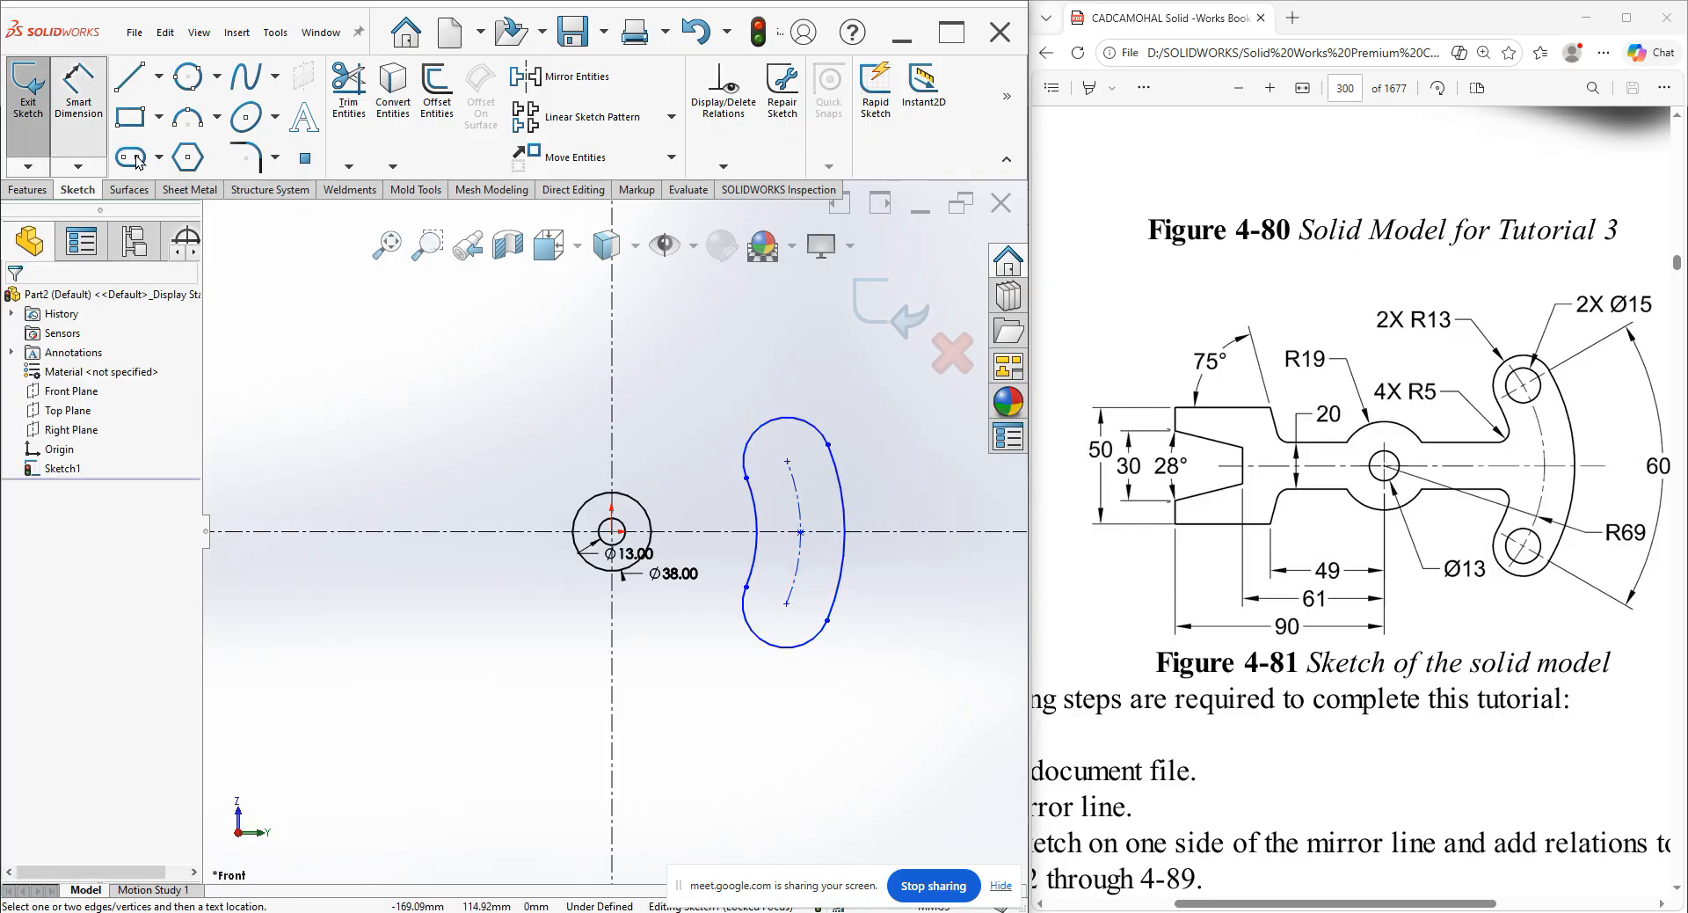
pyautogui.click(791, 586)
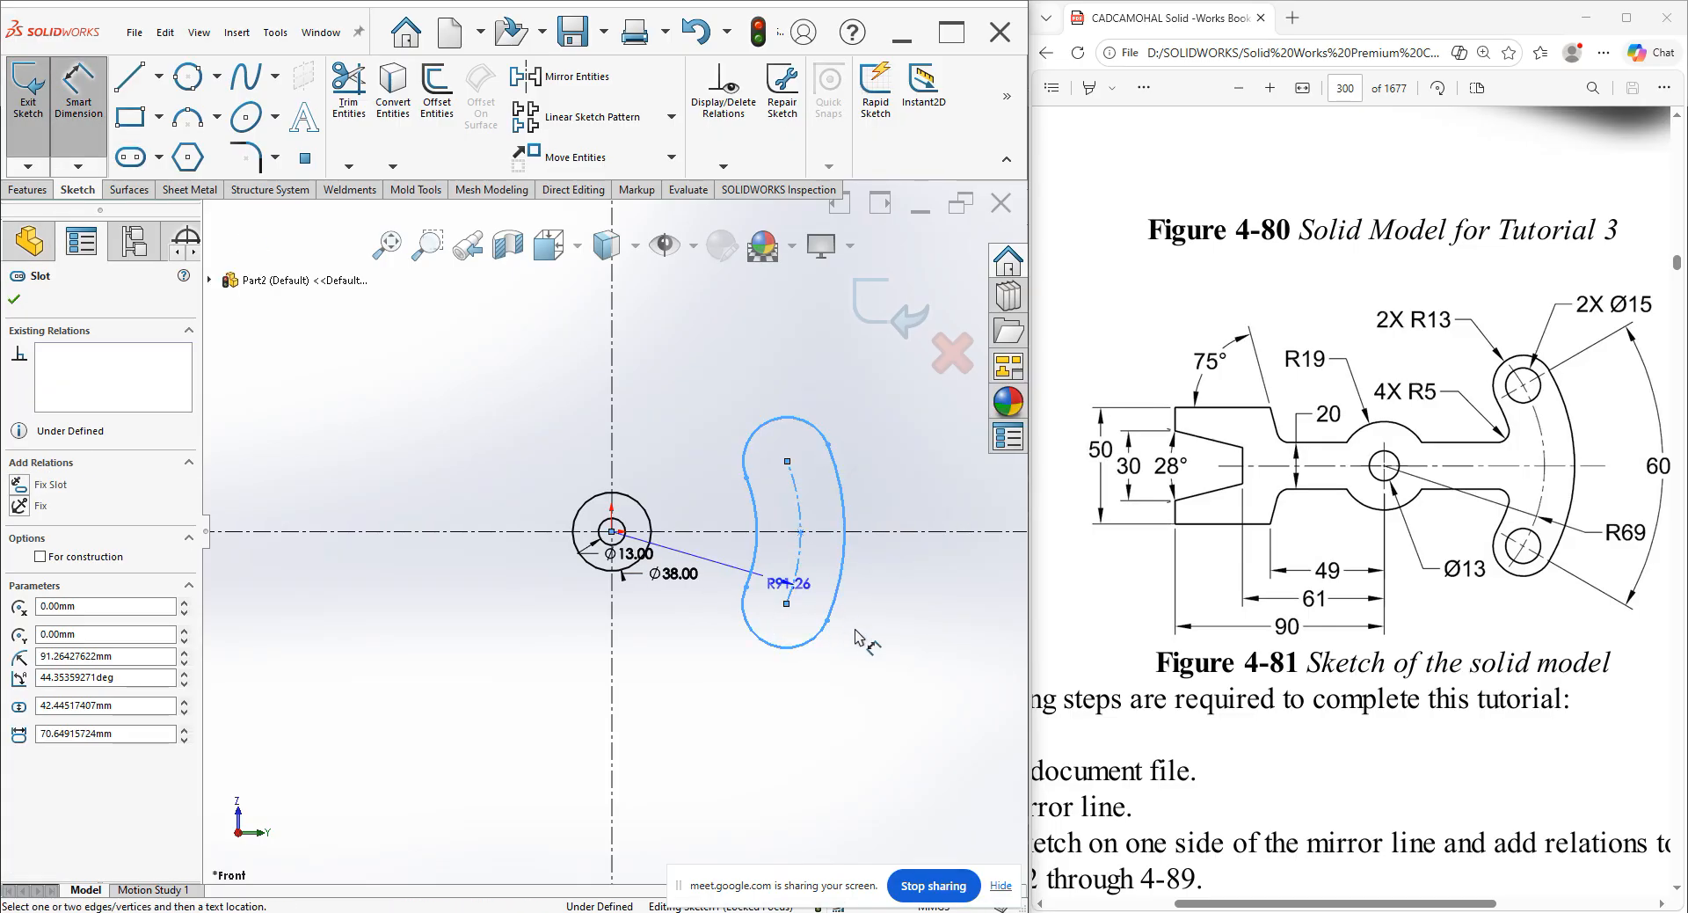
pyautogui.click(941, 675)
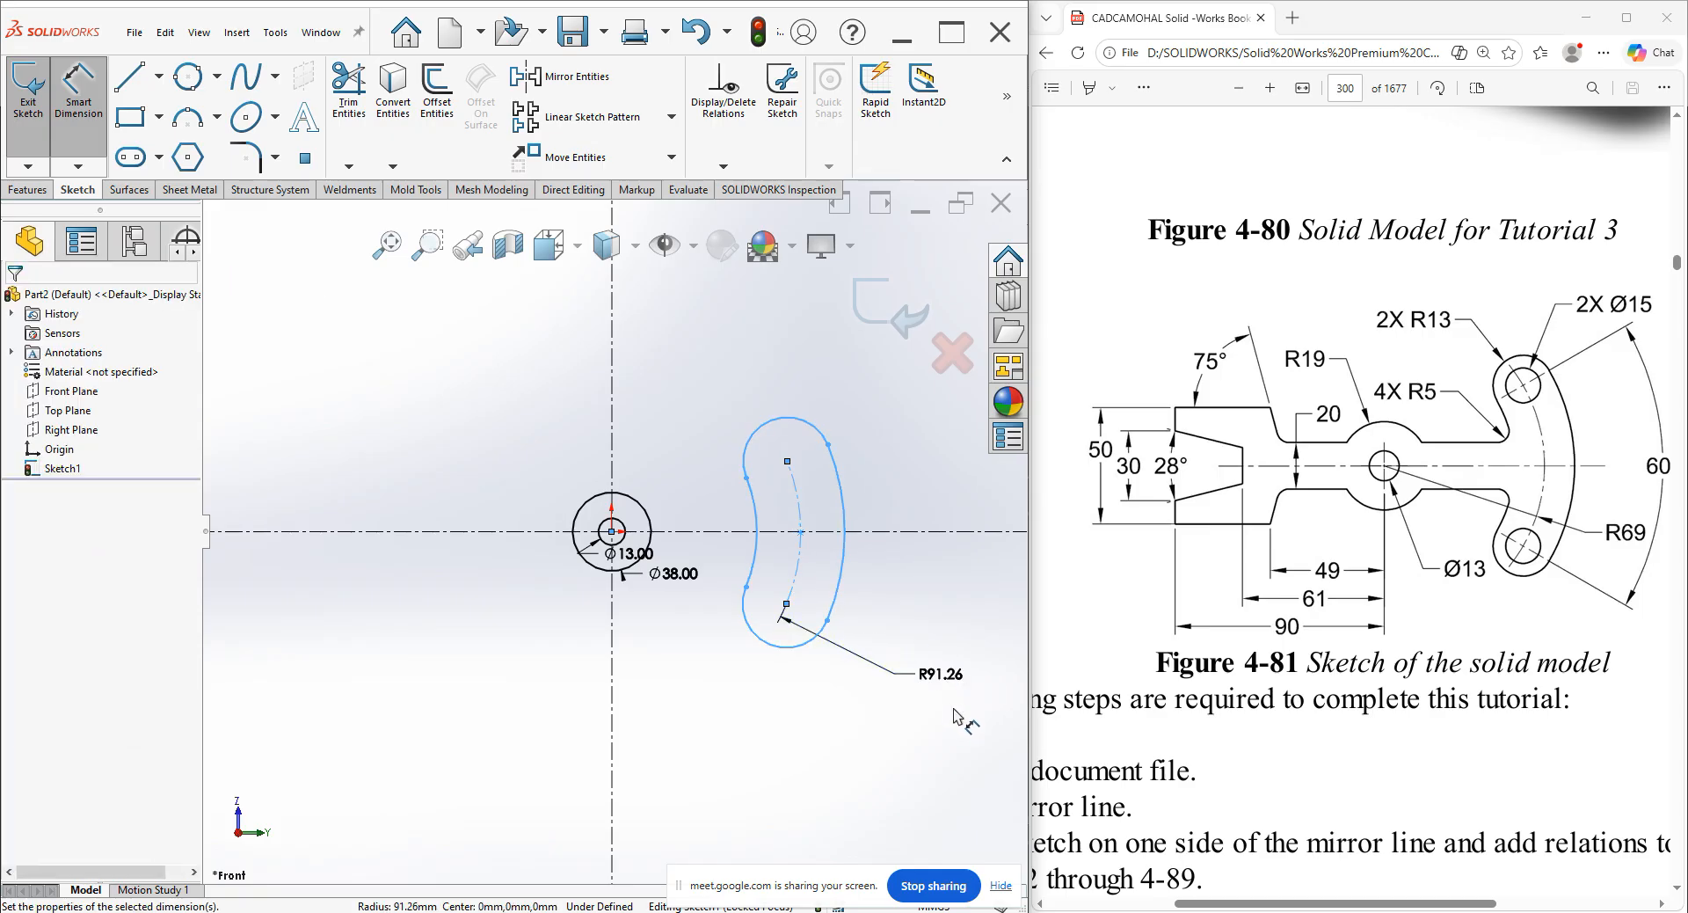
pyautogui.write('69')
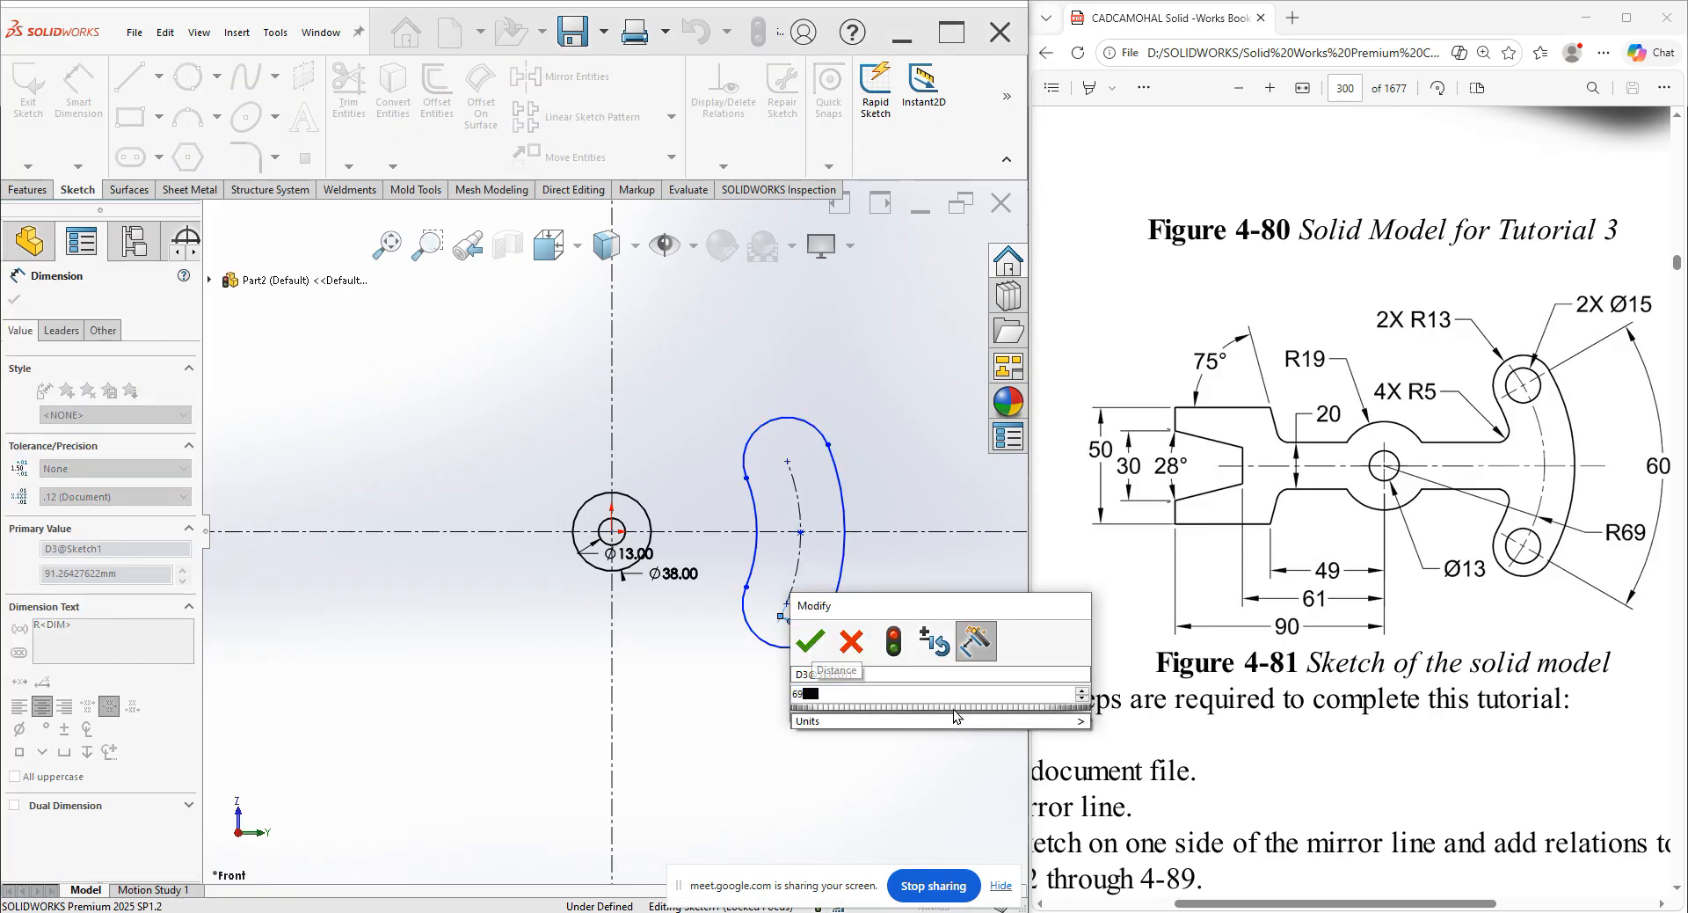
pyautogui.press('Return')
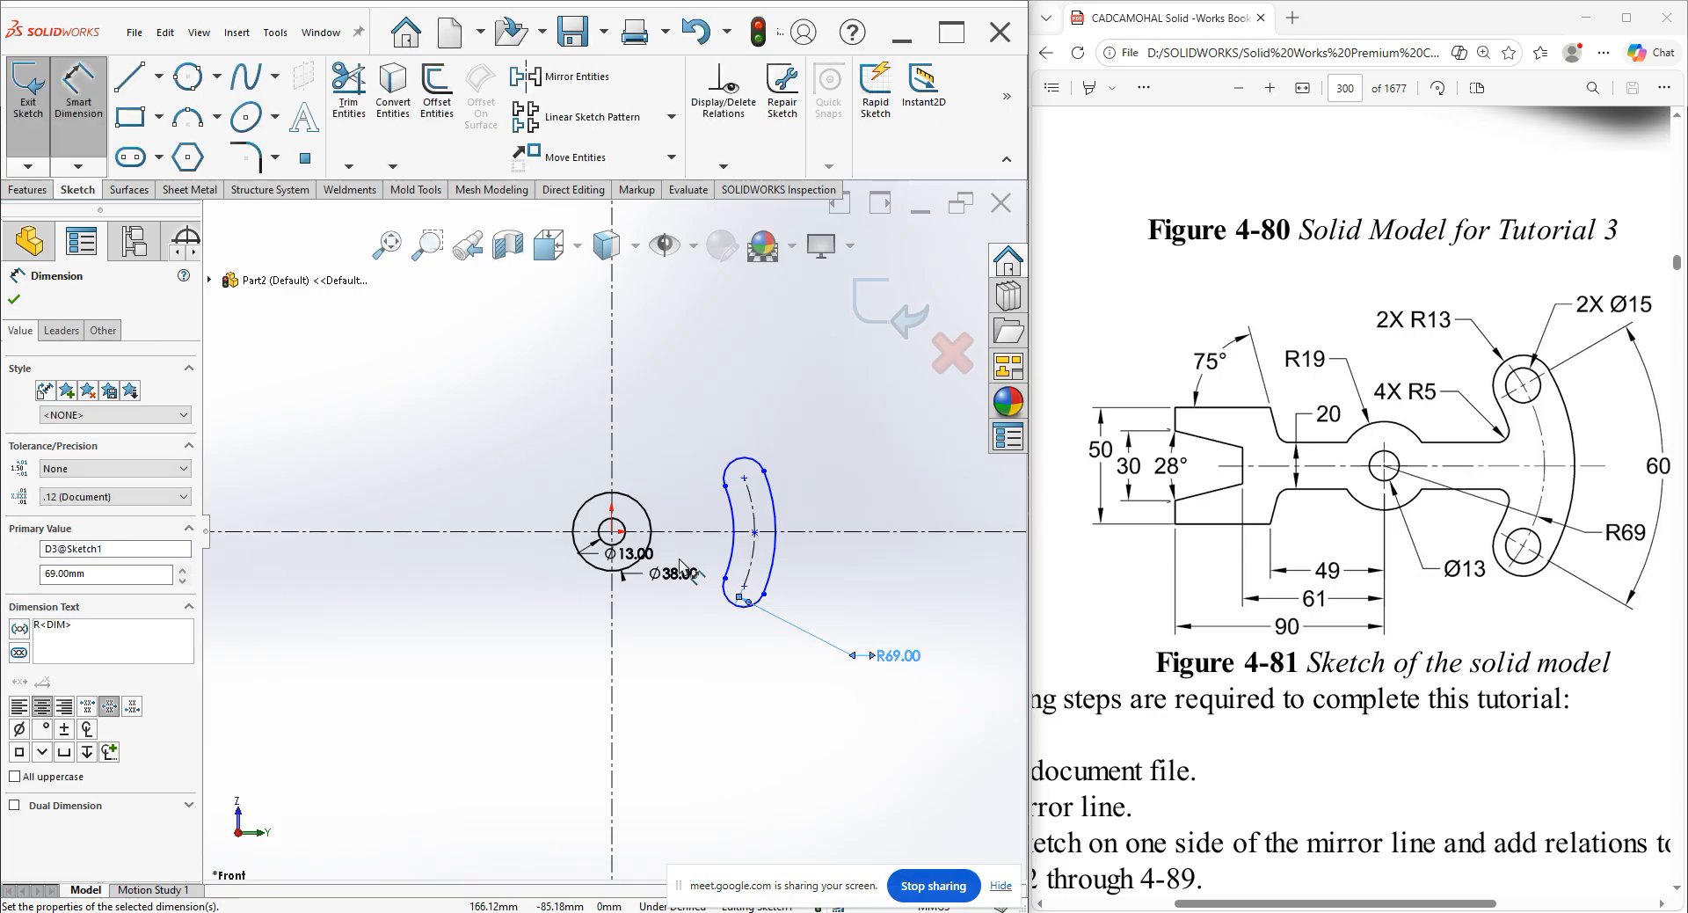
pyautogui.scroll(-2, 683, 567)
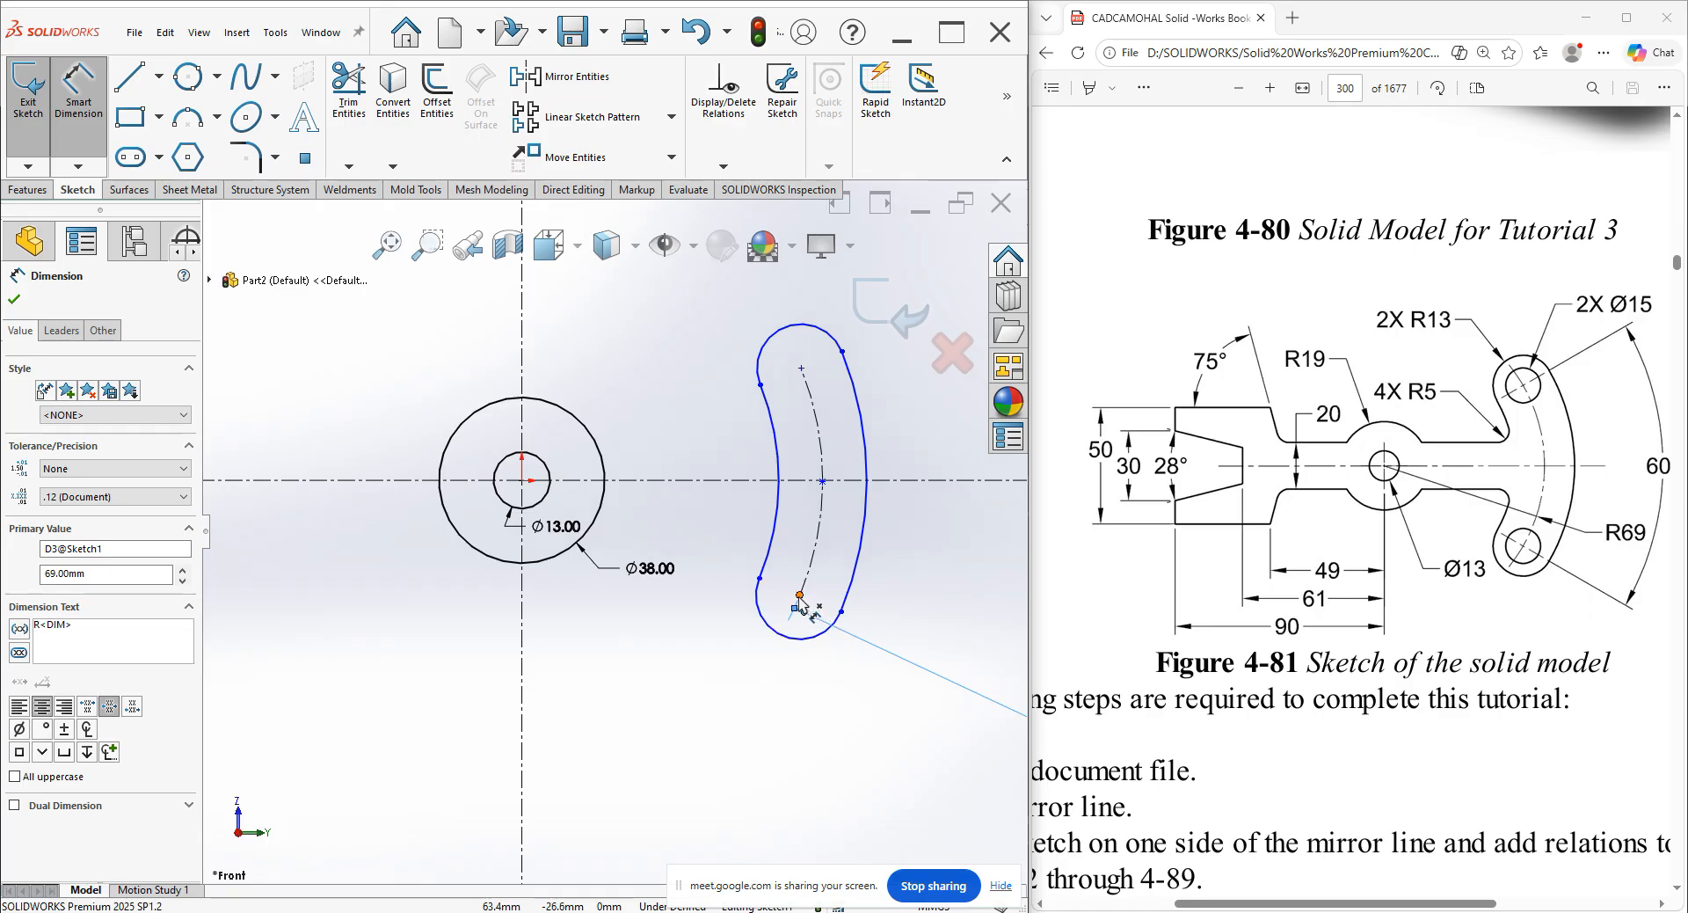
pyautogui.click(801, 402)
pyautogui.click(801, 369)
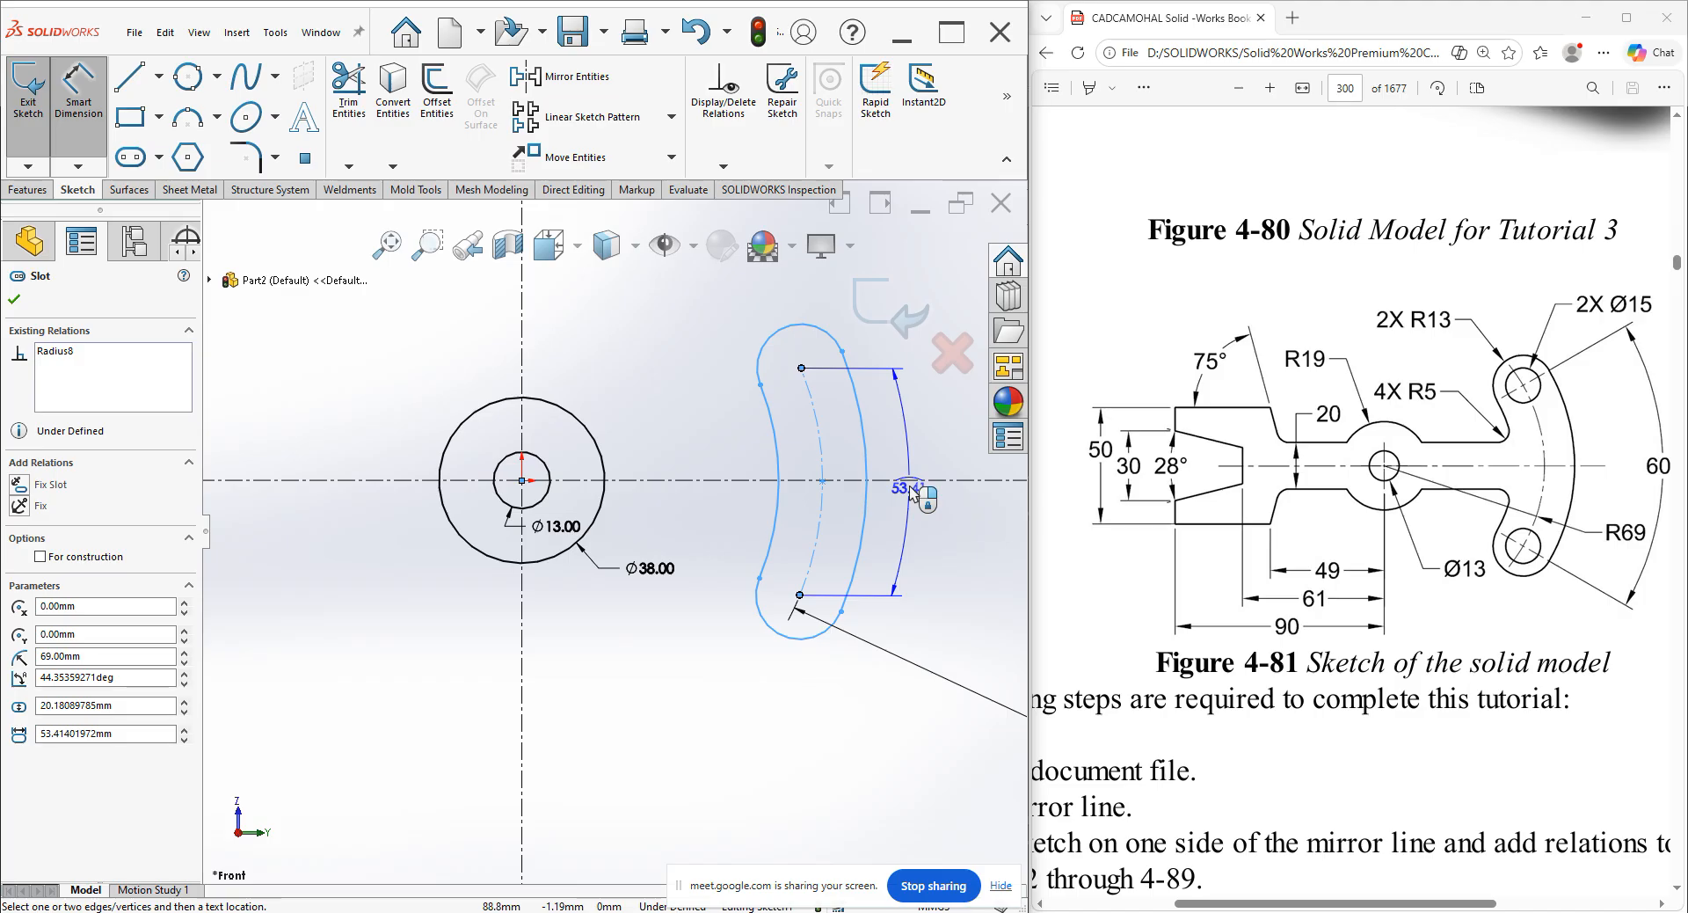
pyautogui.press('Escape')
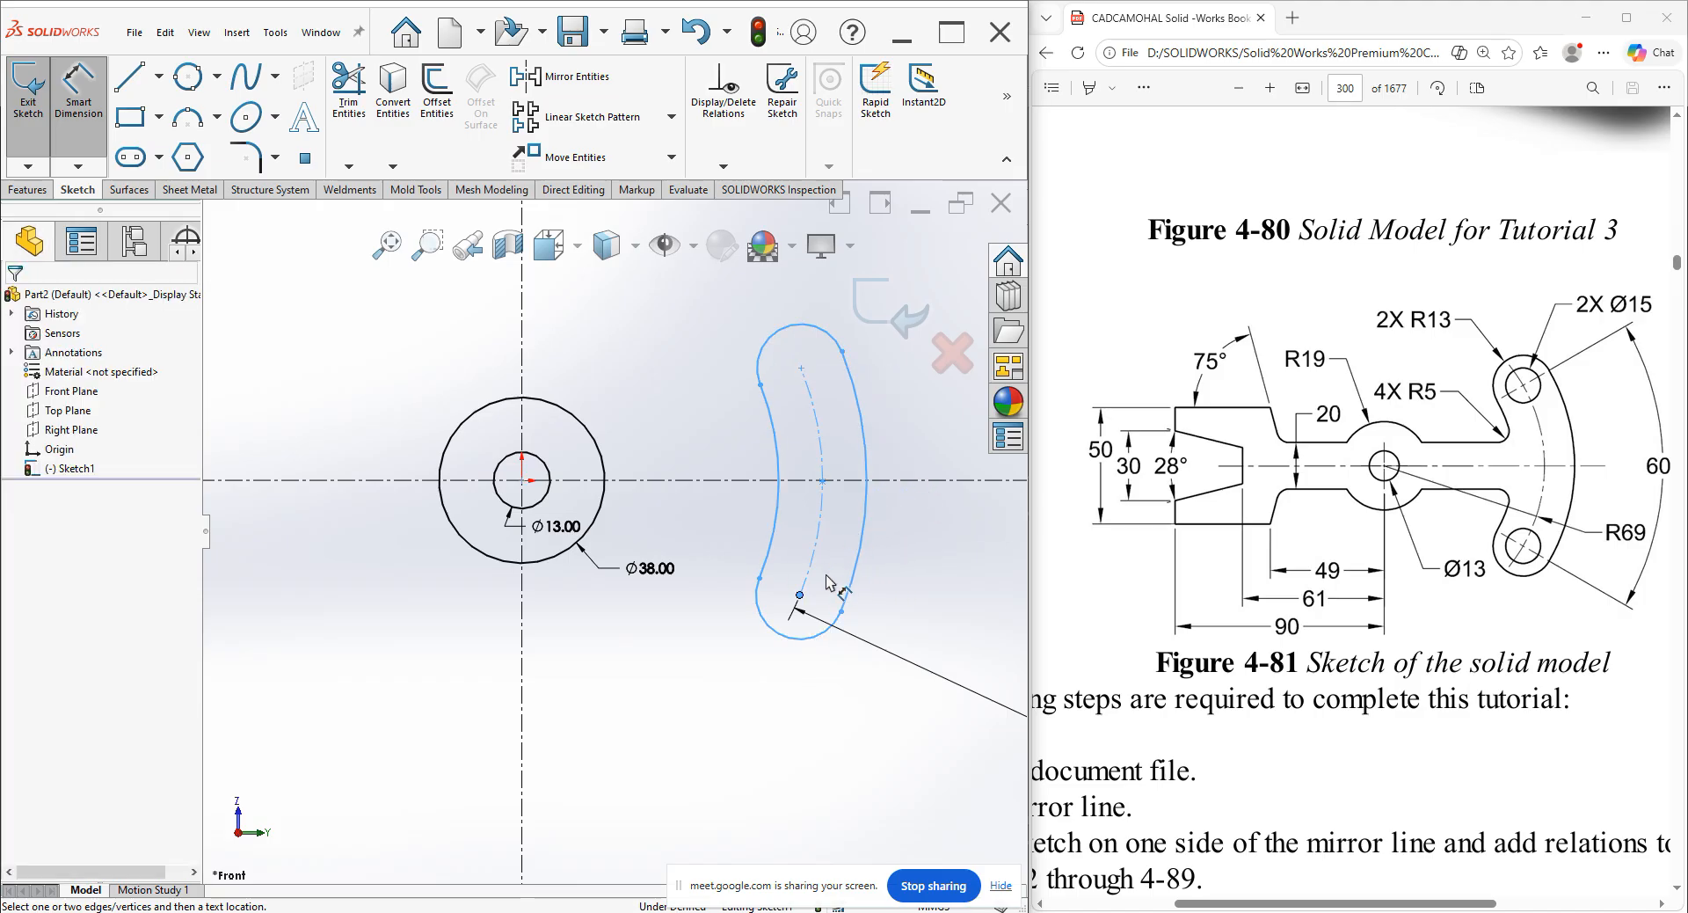
# Dimension the angle between the slot's two end centre points about the origin as 60 degrees.
pyautogui.click(752, 598)
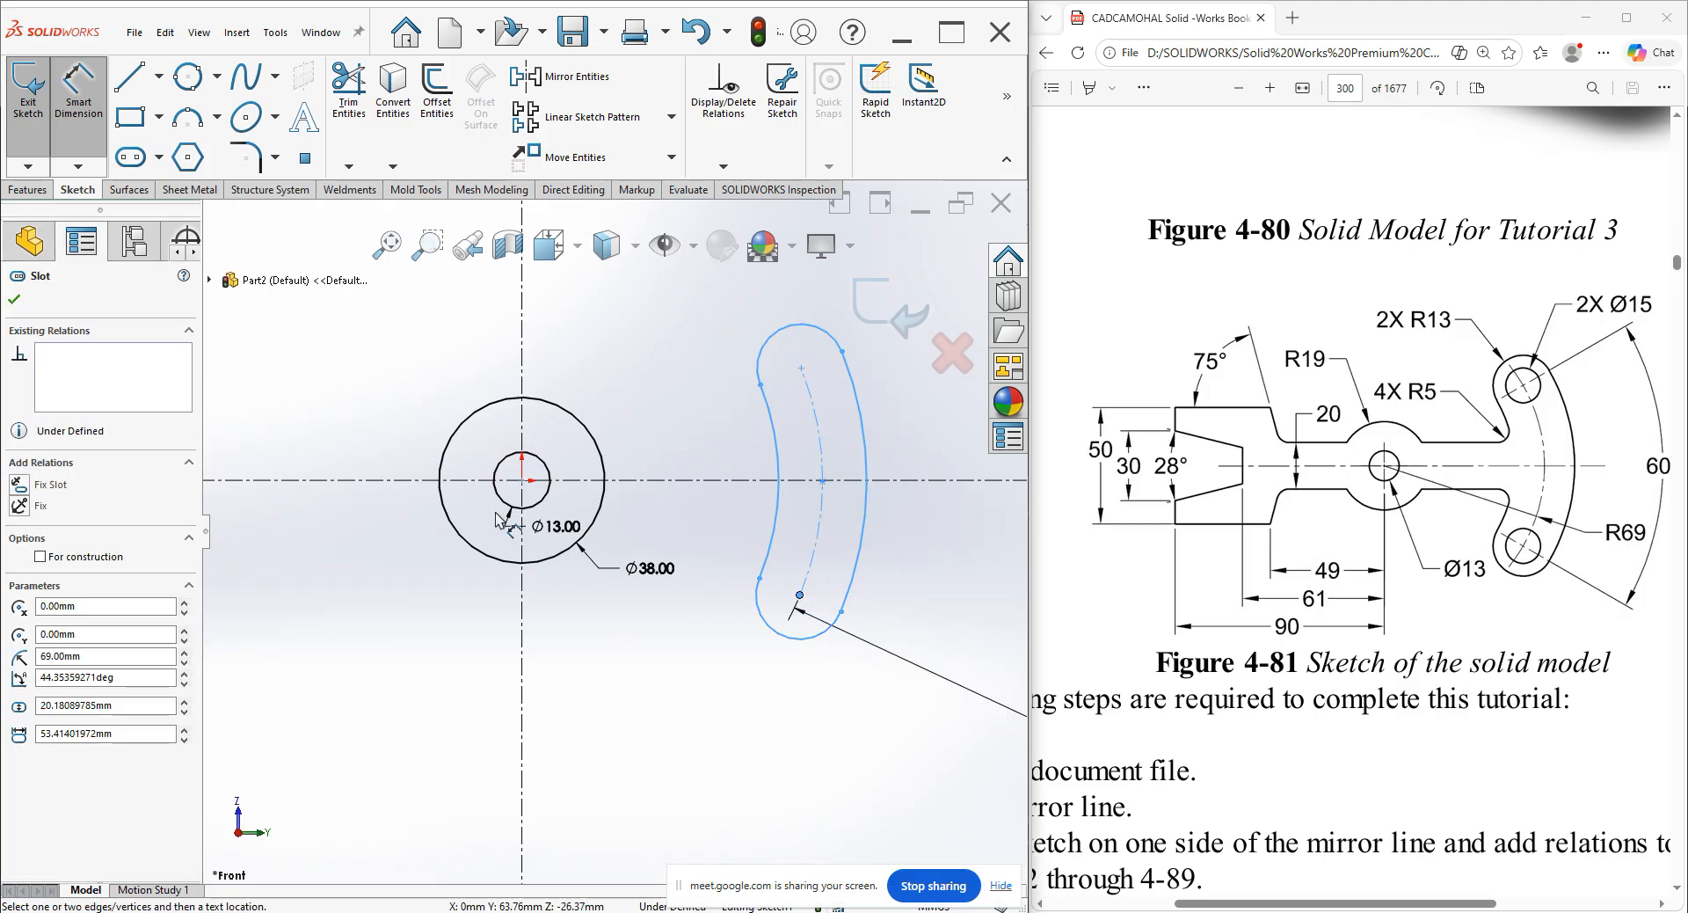
pyautogui.click(523, 482)
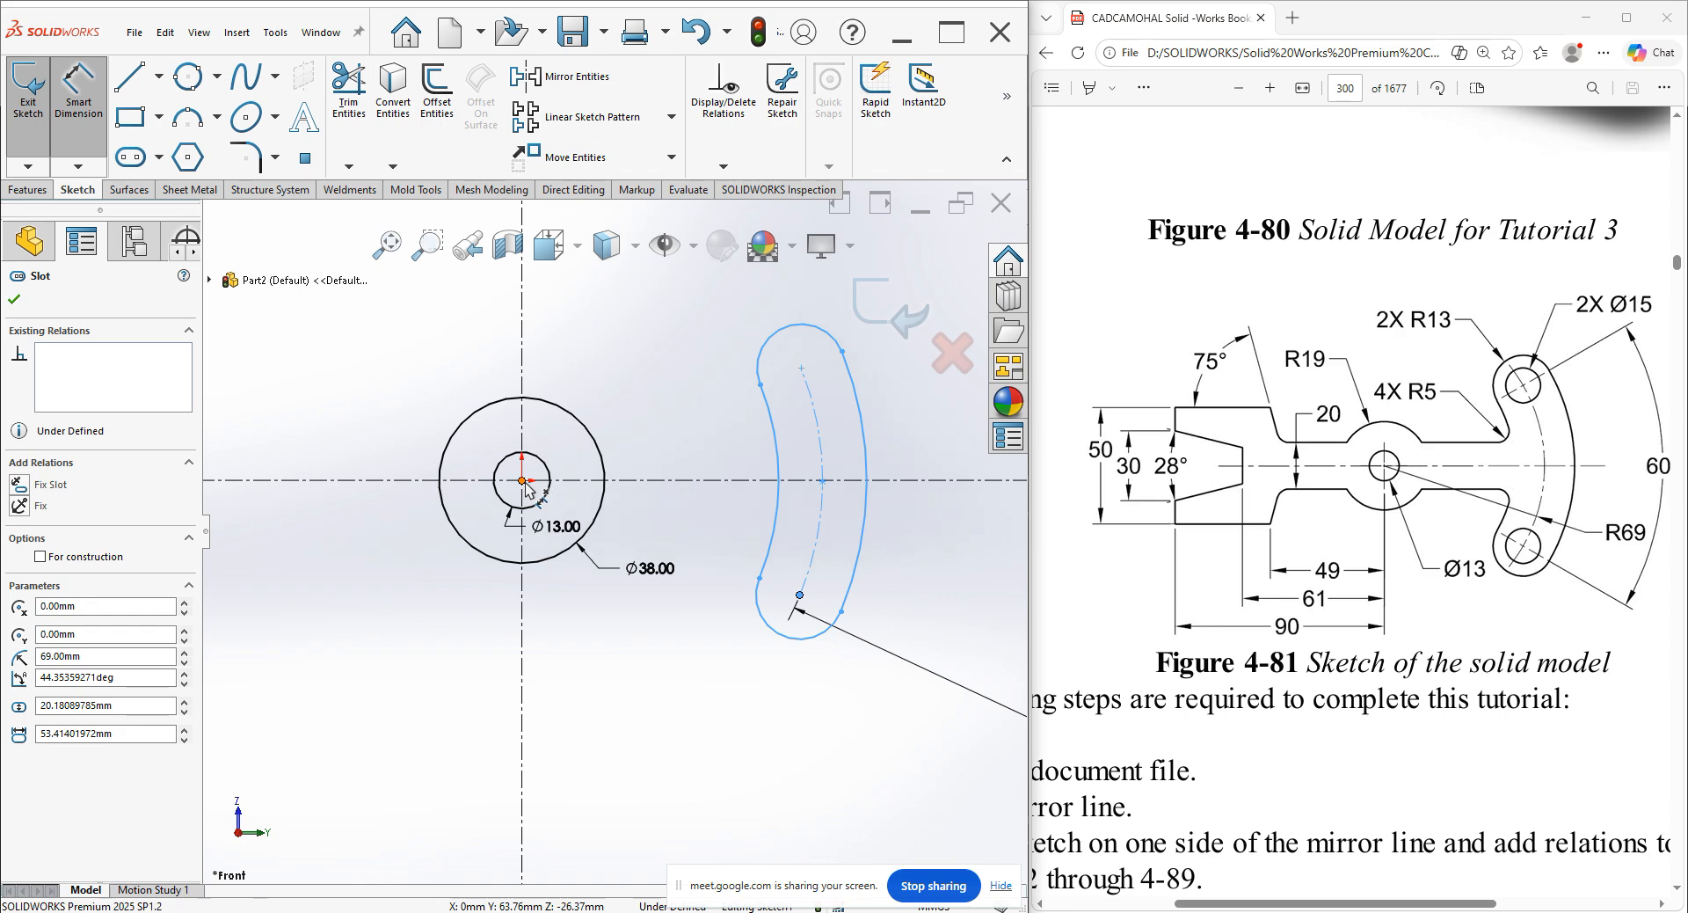
pyautogui.click(801, 369)
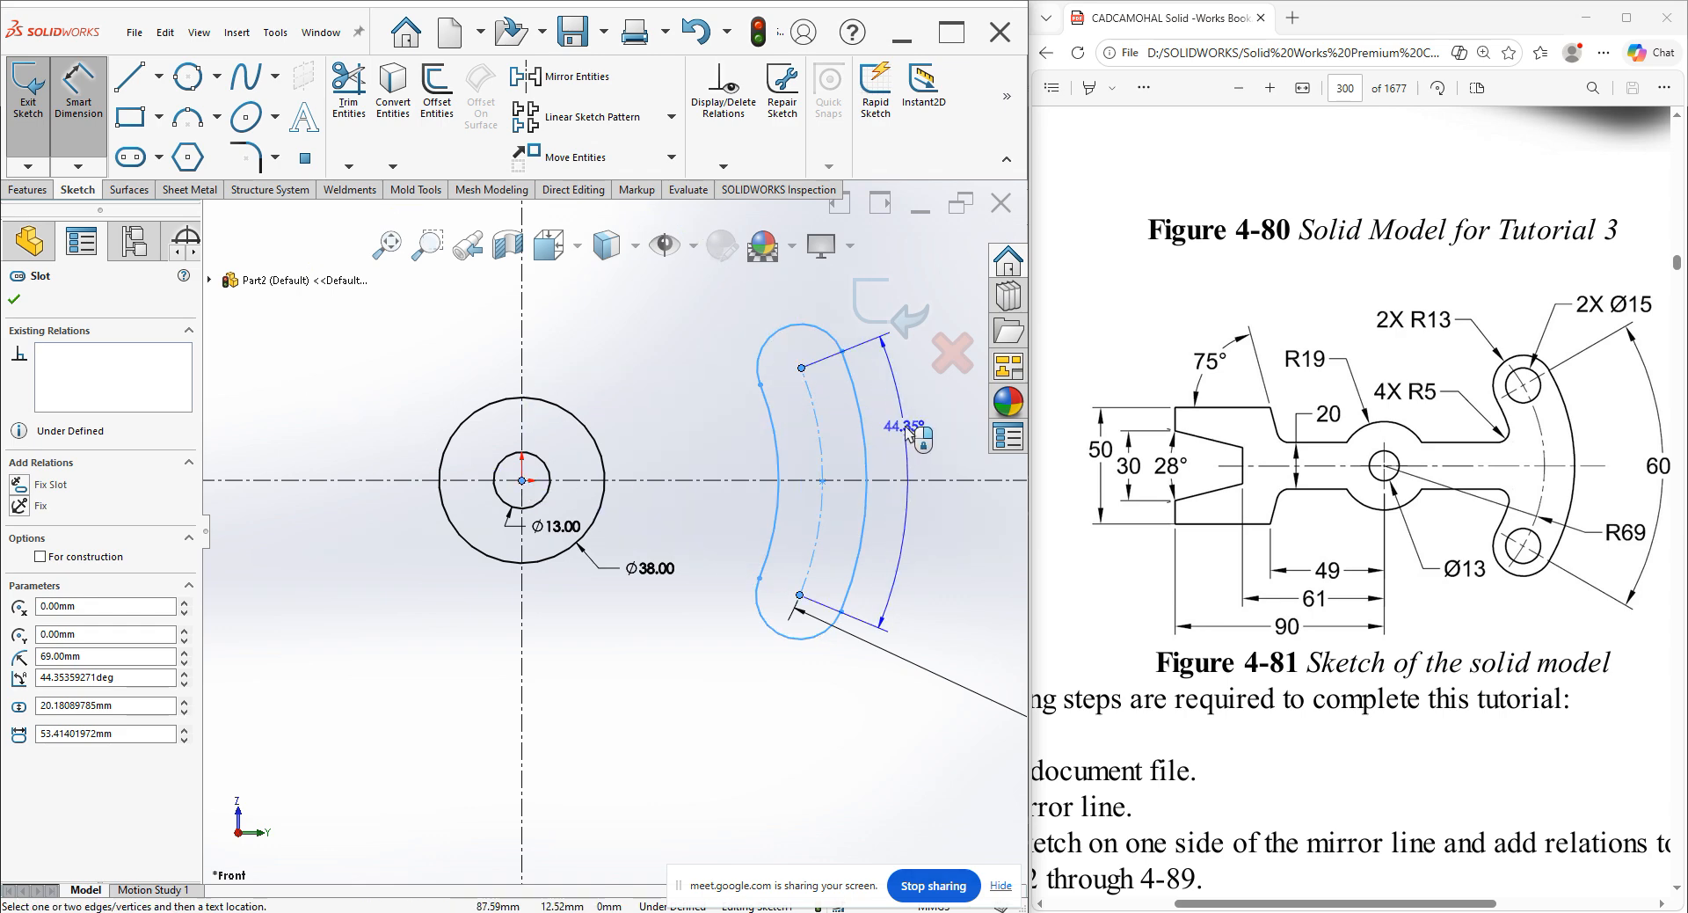
pyautogui.click(908, 432)
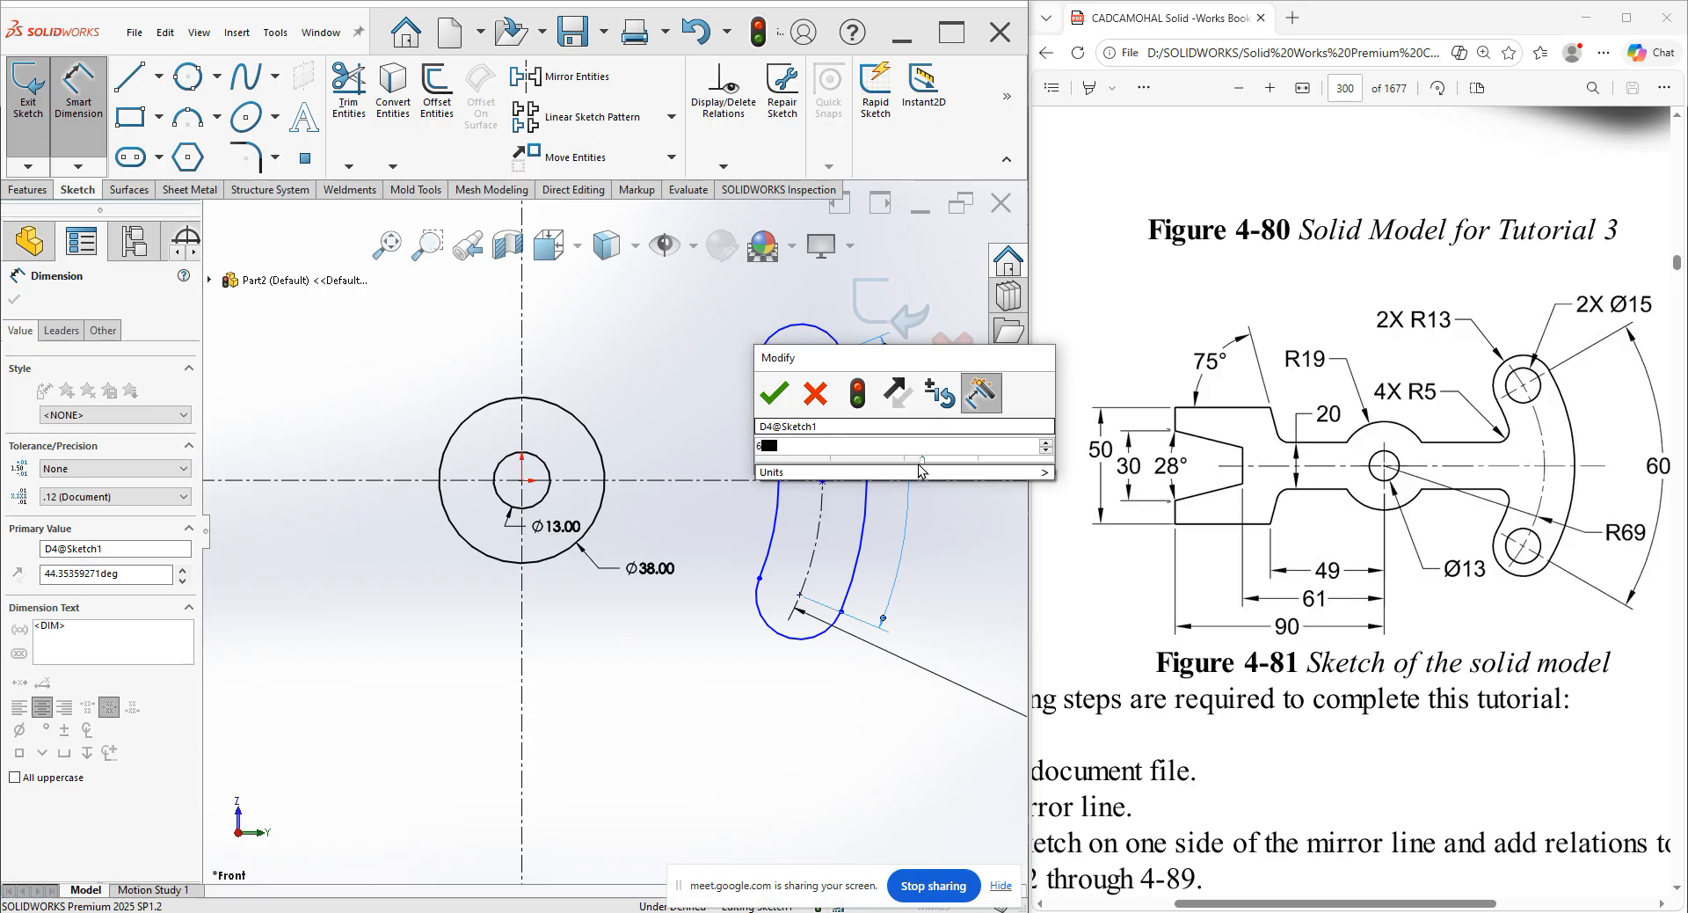
pyautogui.press('Return')
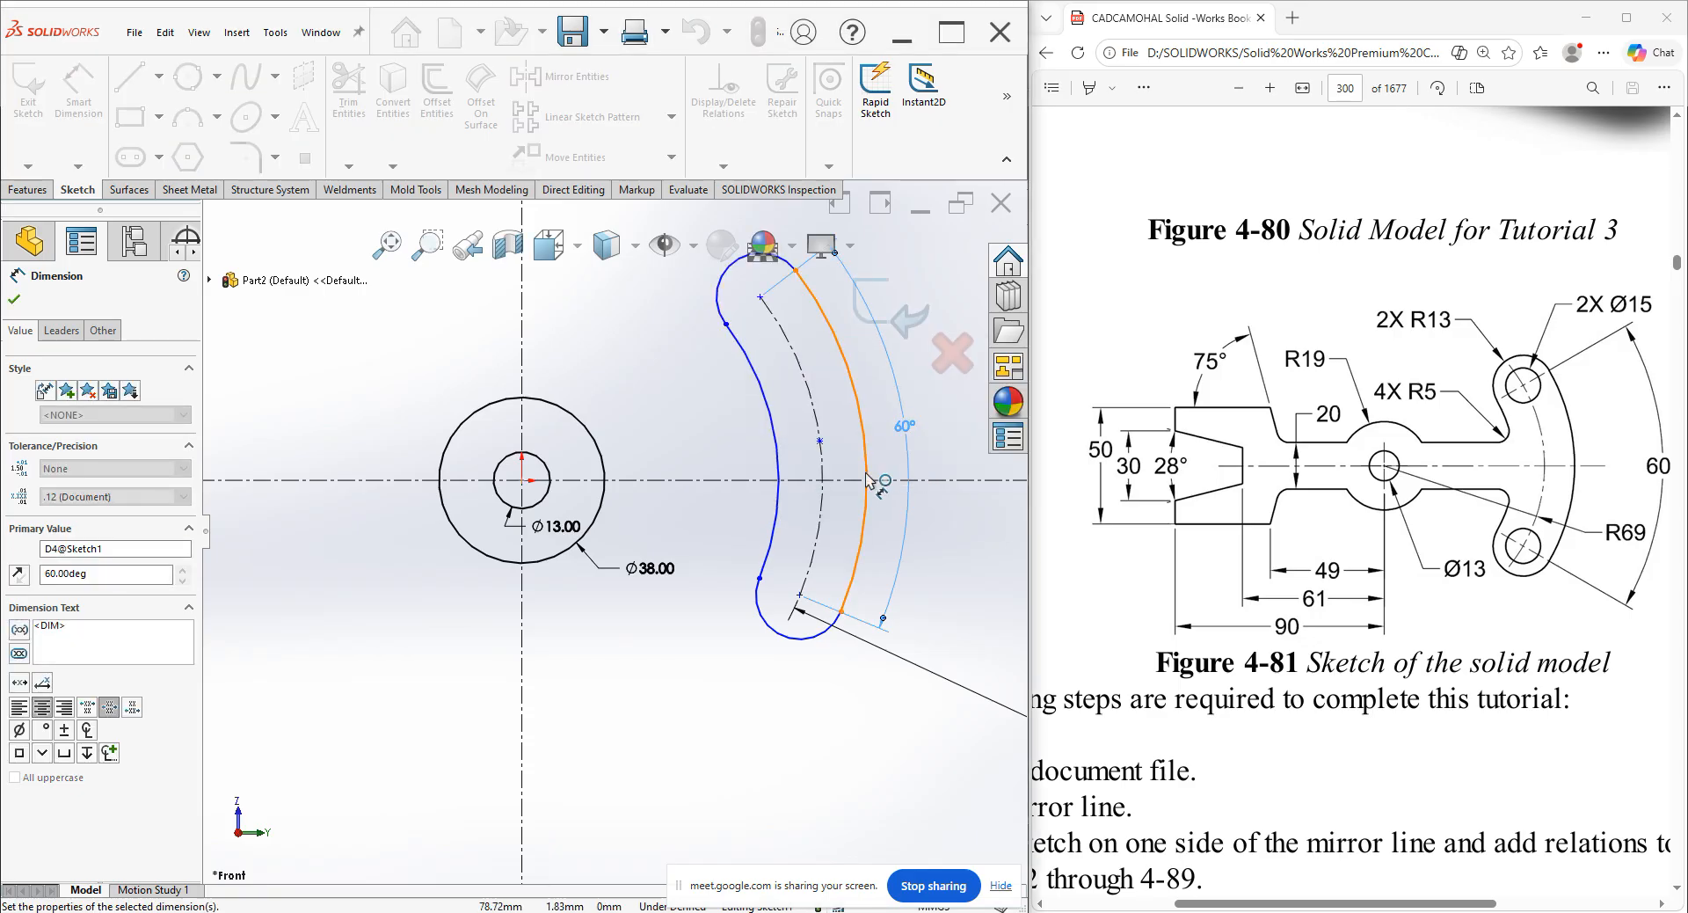
# Dimension the radius of the slot's upper rounded end as 13 mm.
pyautogui.scroll(2, 866, 485)
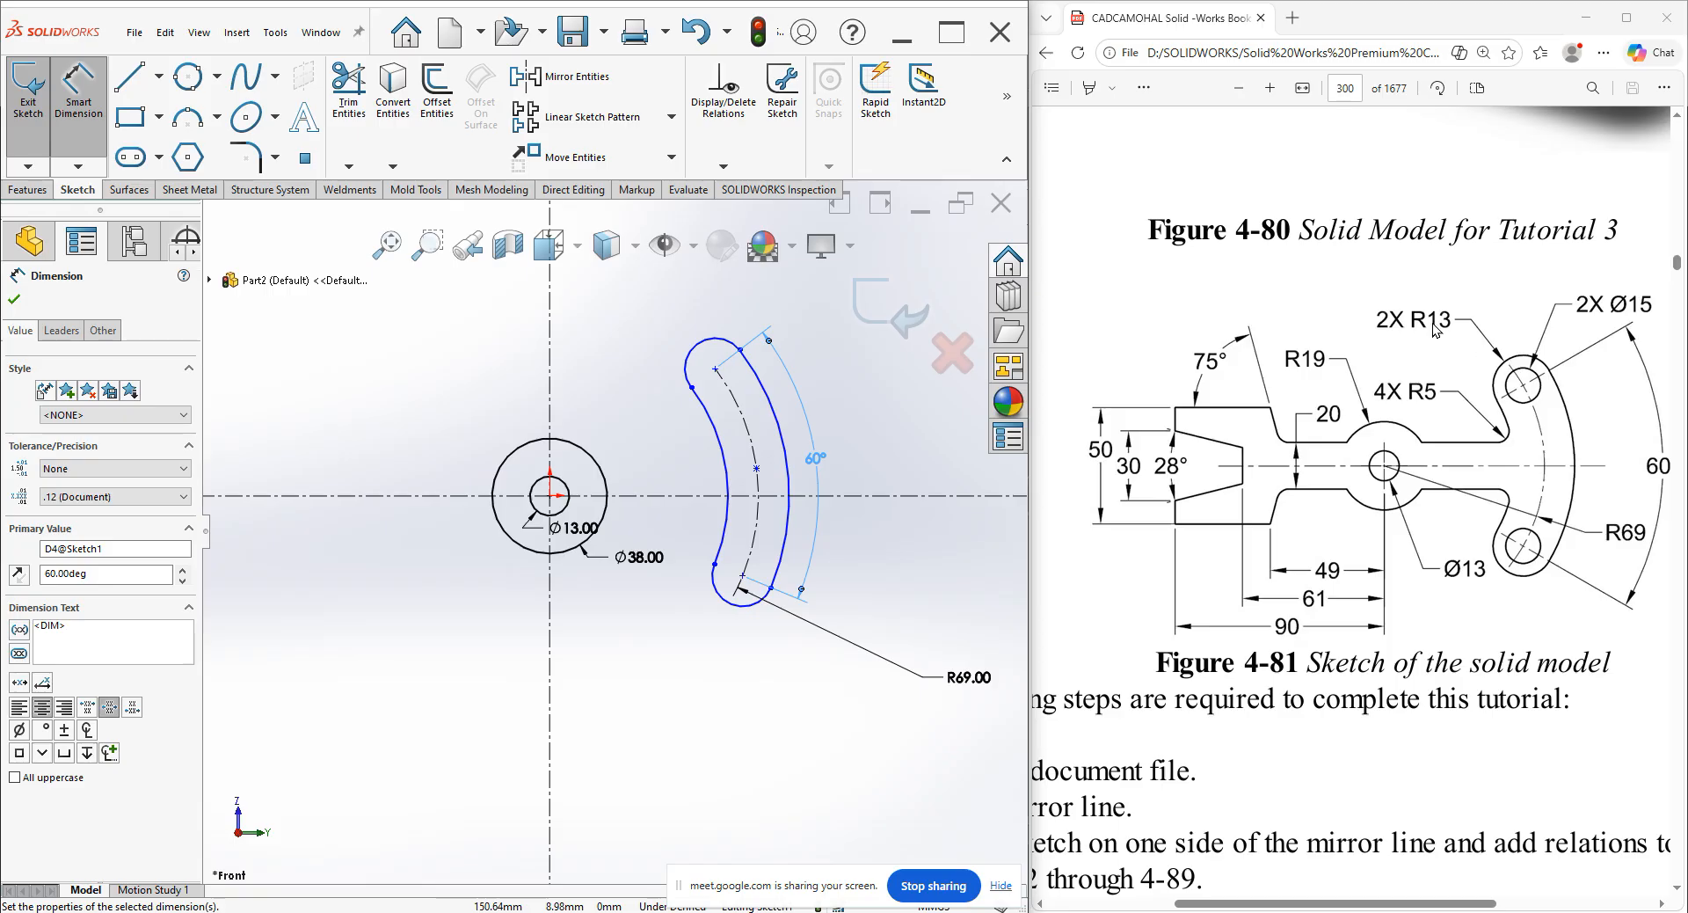
pyautogui.click(723, 344)
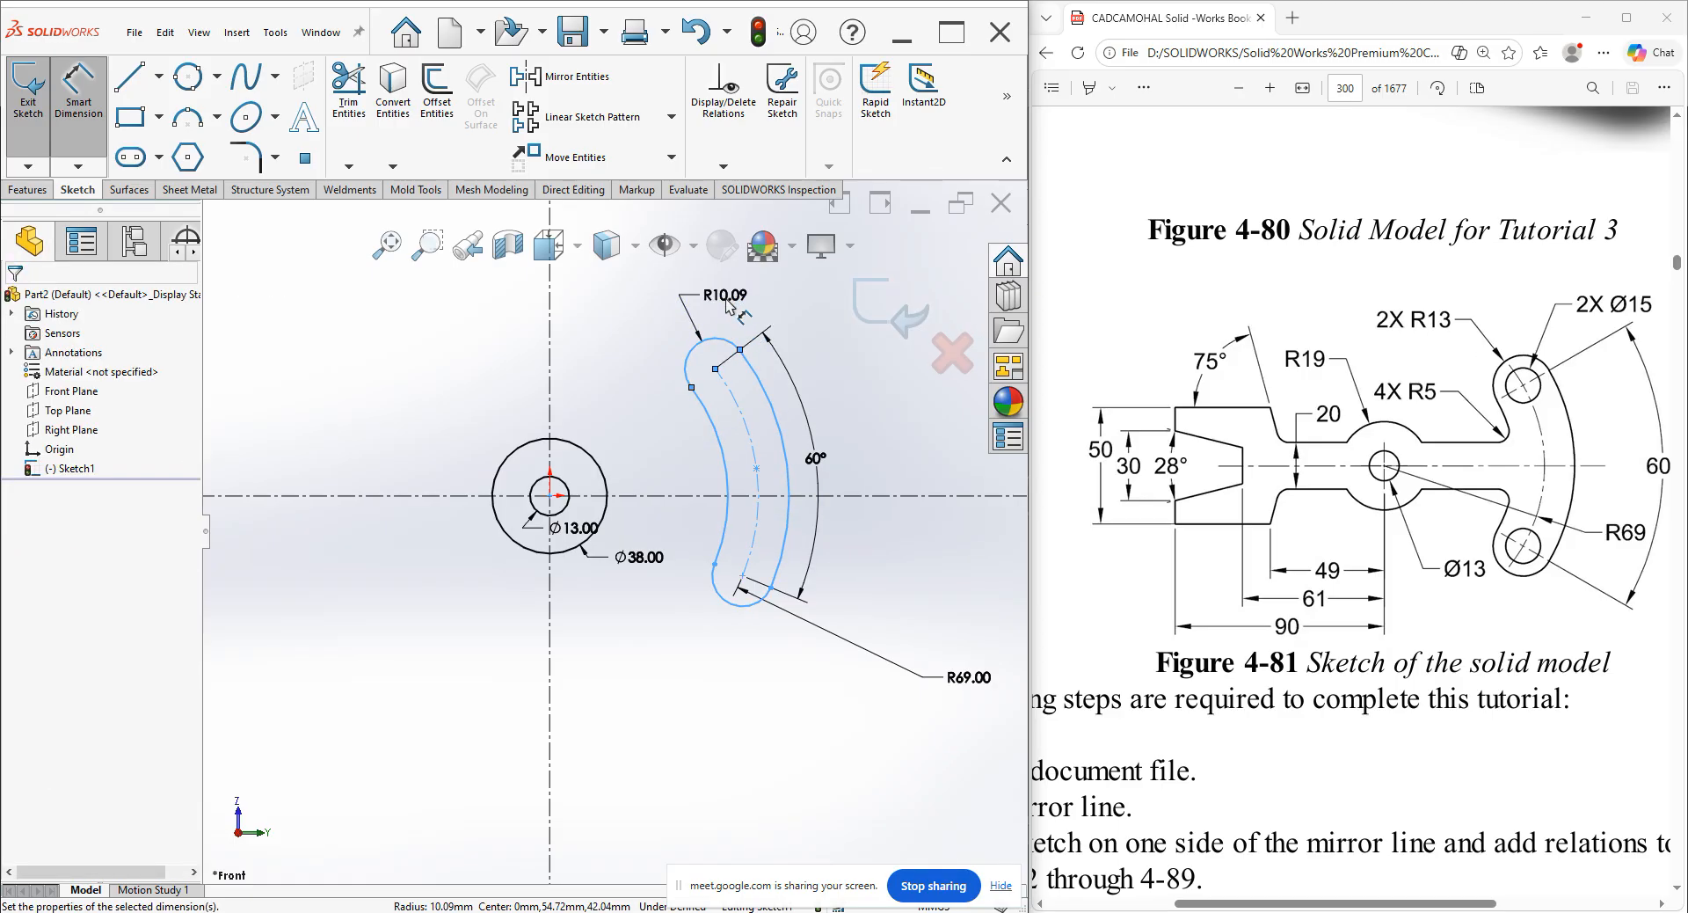
pyautogui.click(727, 302)
pyautogui.press('Return')
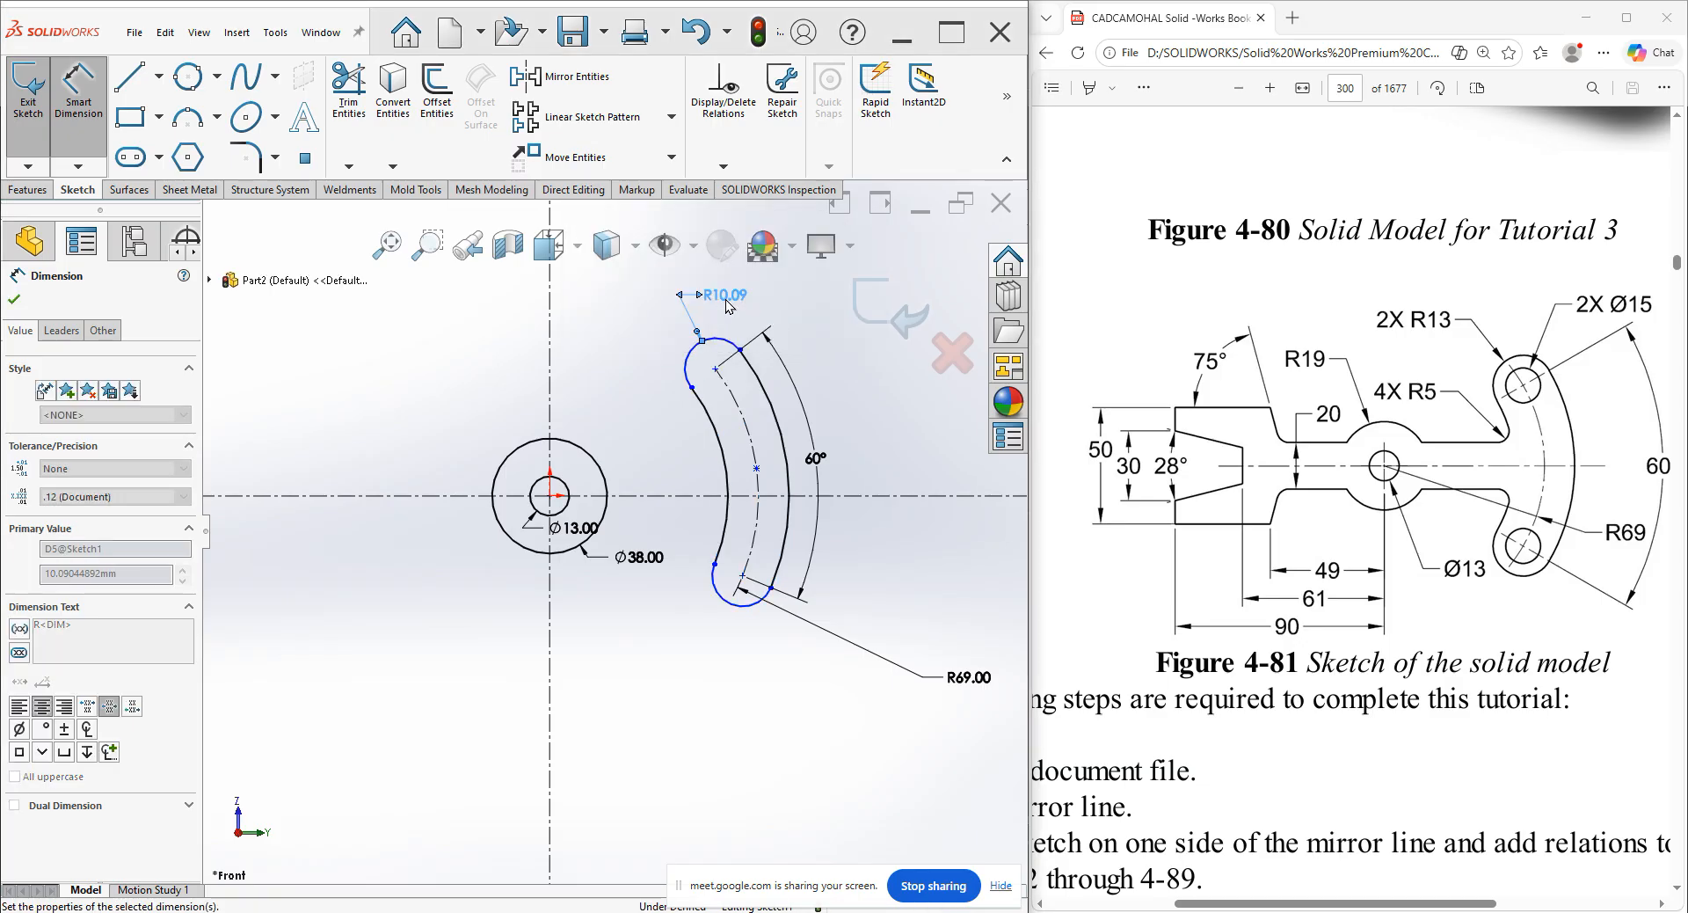
pyautogui.rightClick(863, 444)
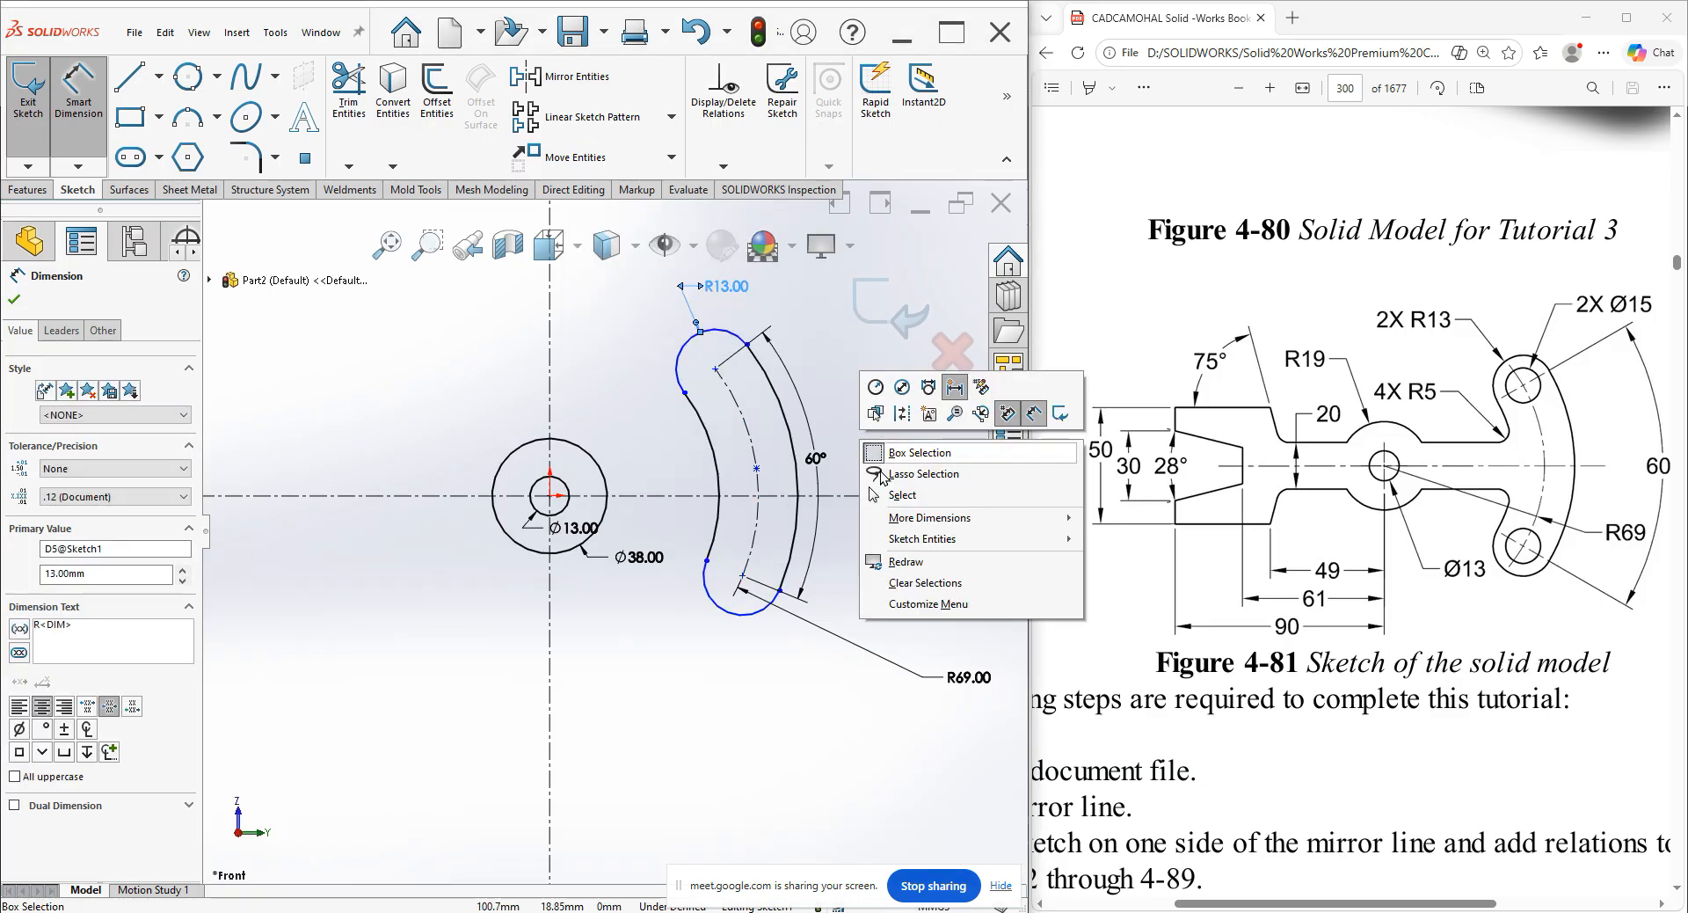
pyautogui.click(901, 494)
# Shift the slot downward and make its two end centre points symmetric about the horizontal construction line.
pyautogui.moveTo(716, 371); pyautogui.dragTo(737, 403)
pyautogui.click(842, 412)
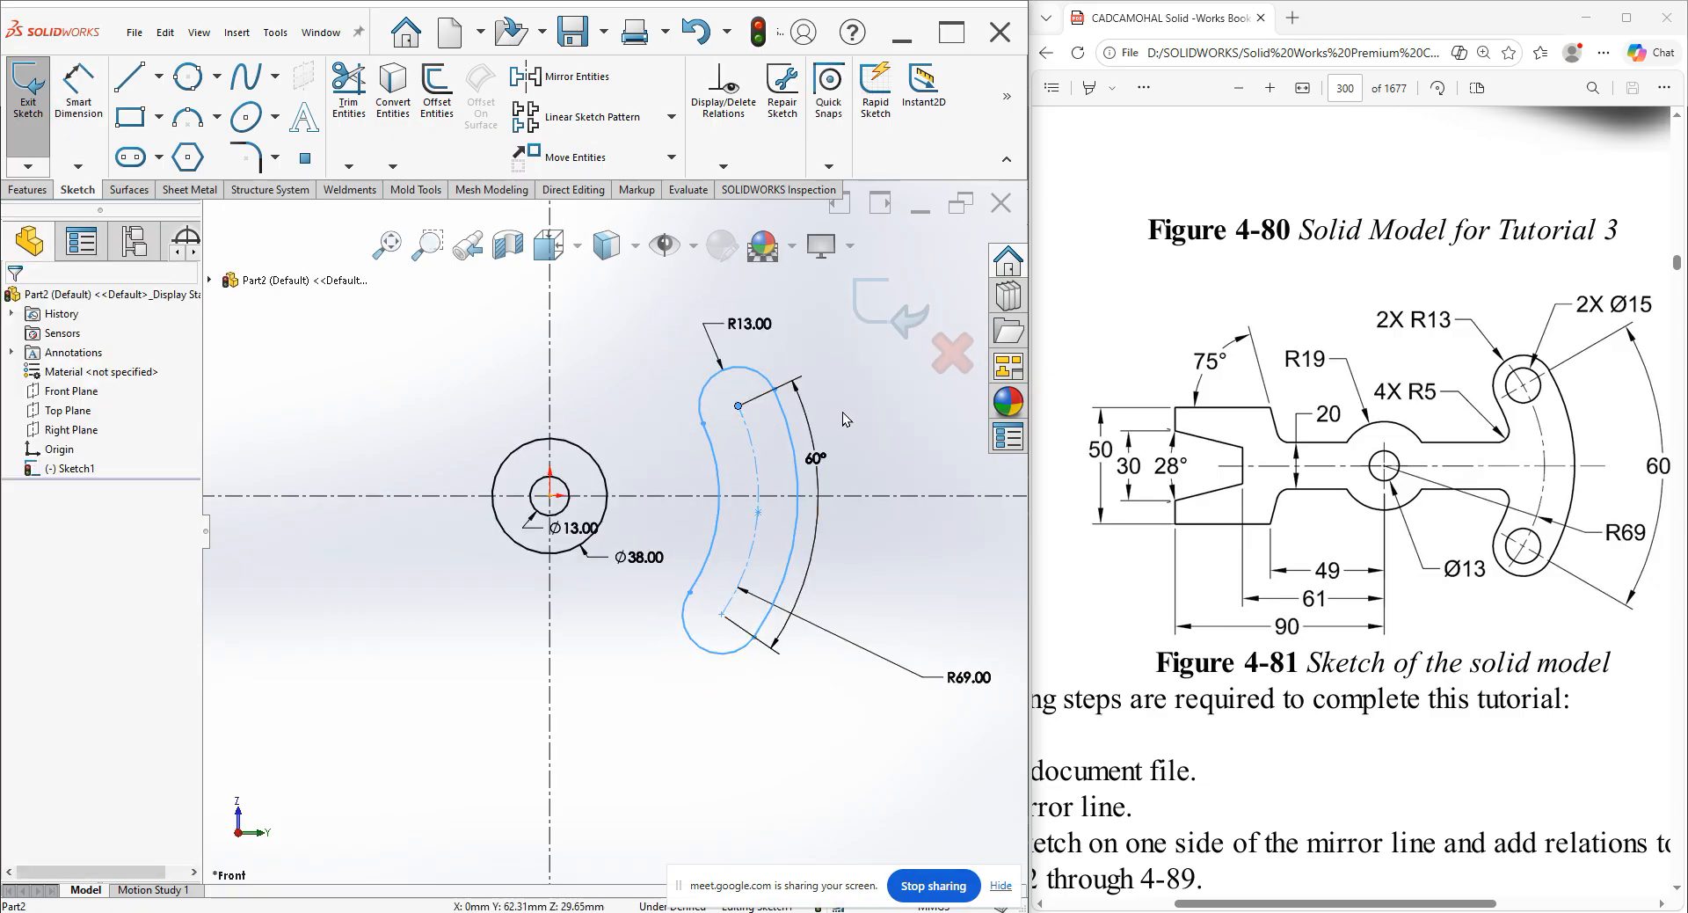
pyautogui.click(740, 415)
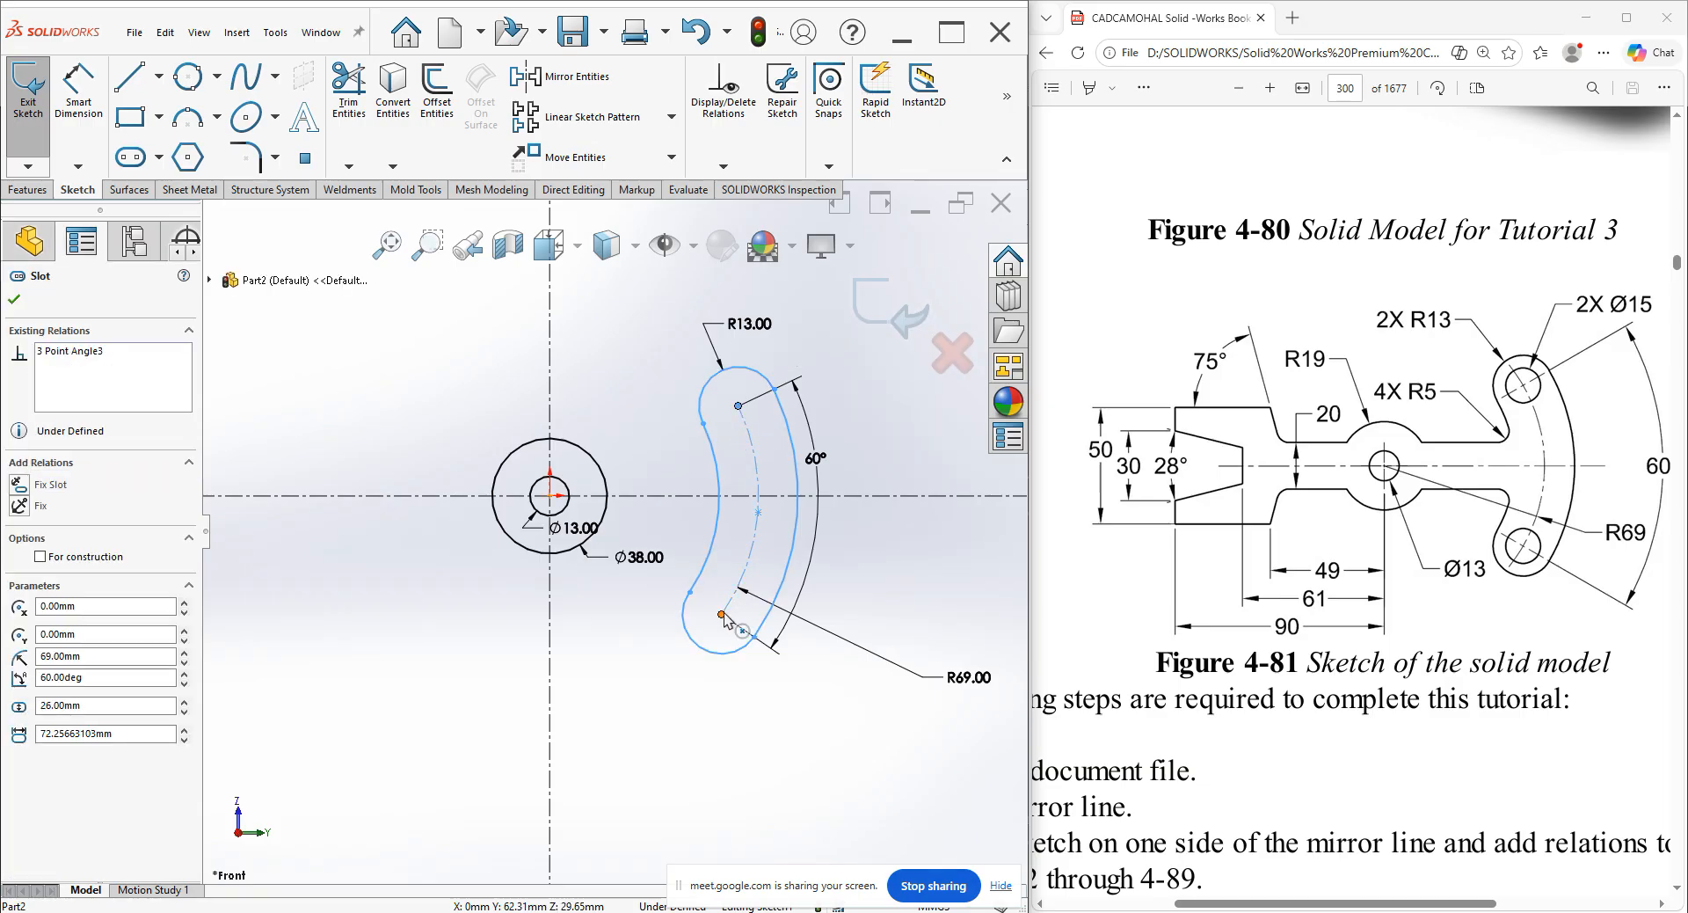
pyautogui.keyDown('ctrl'); pyautogui.click(878, 503); pyautogui.keyUp('ctrl')
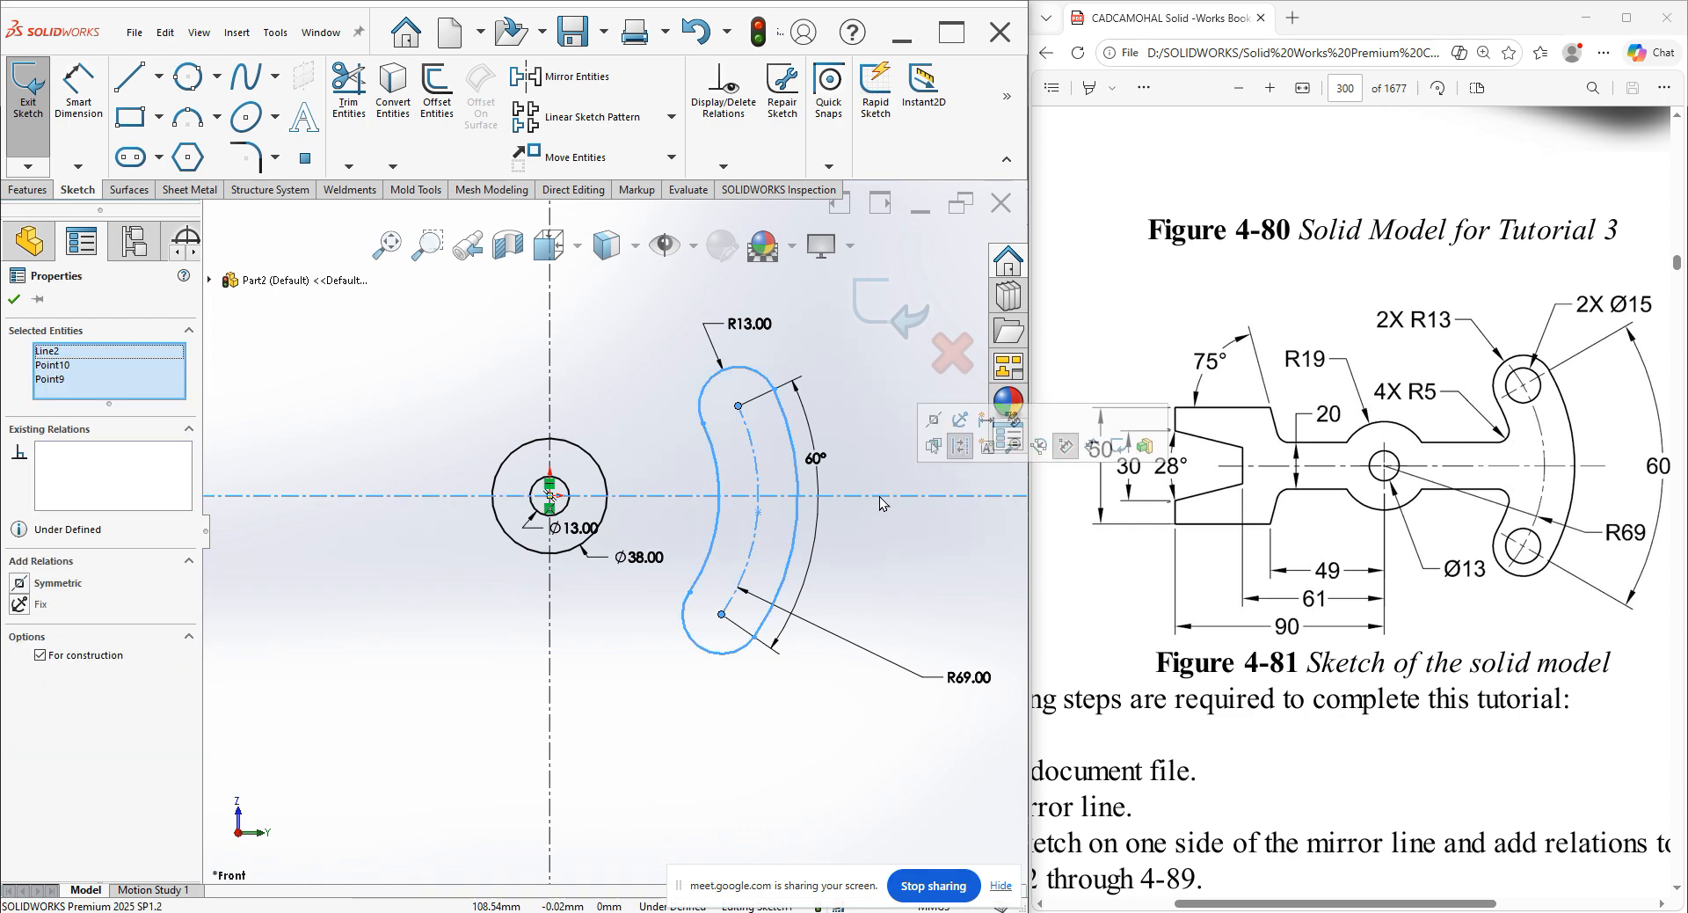
pyautogui.click(961, 445)
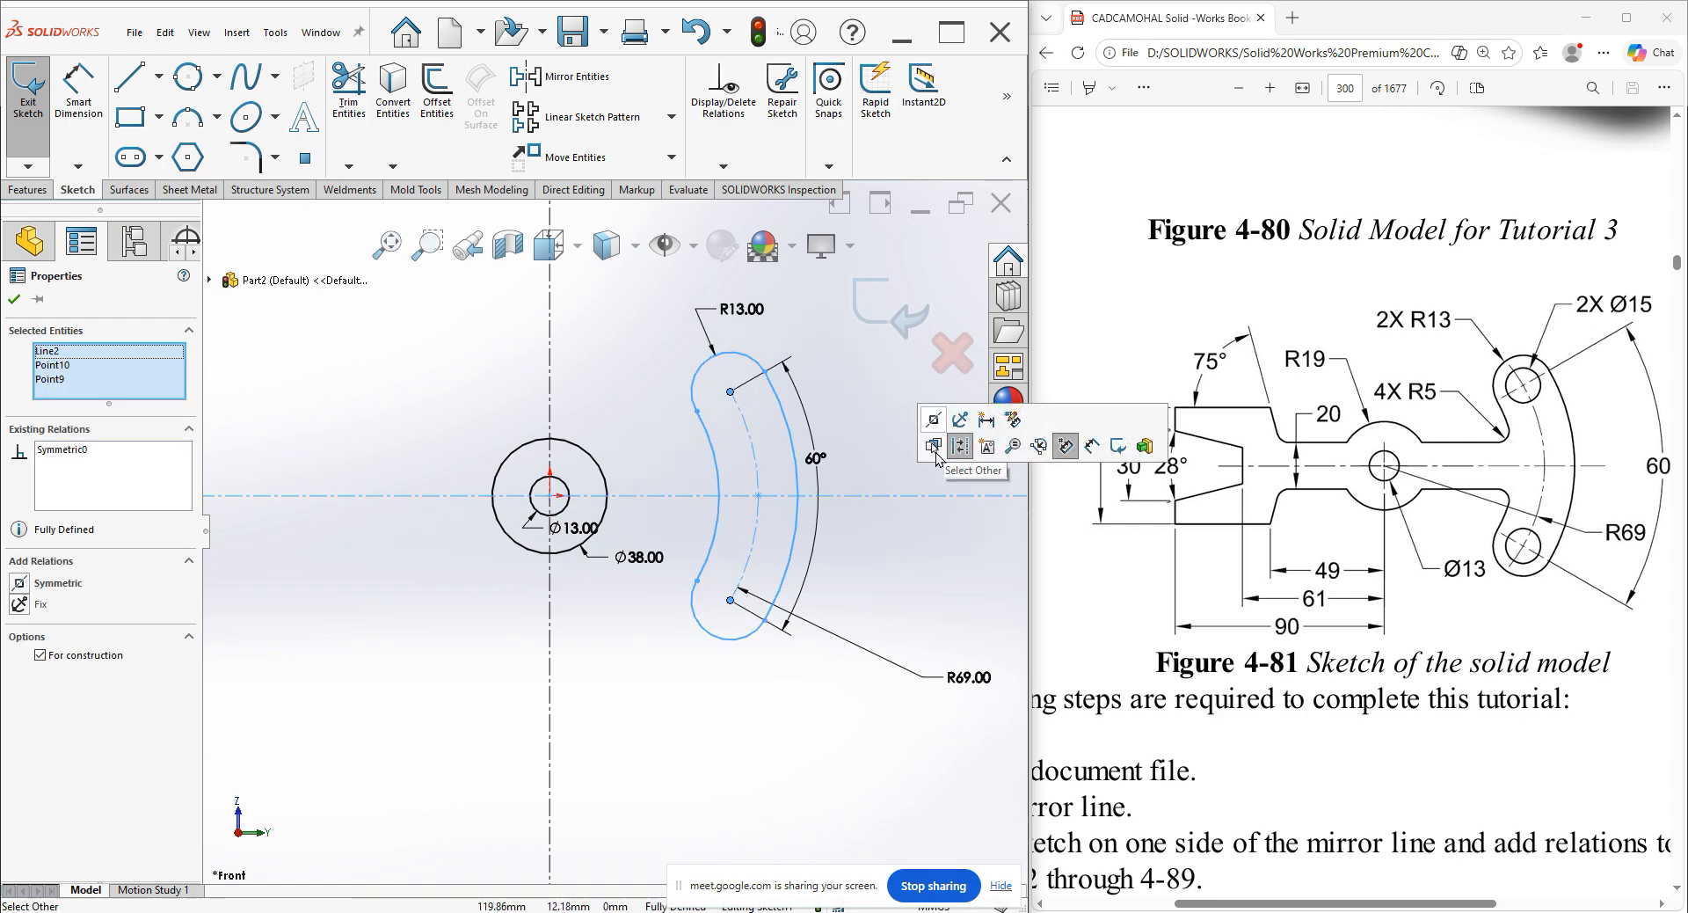
pyautogui.click(930, 547)
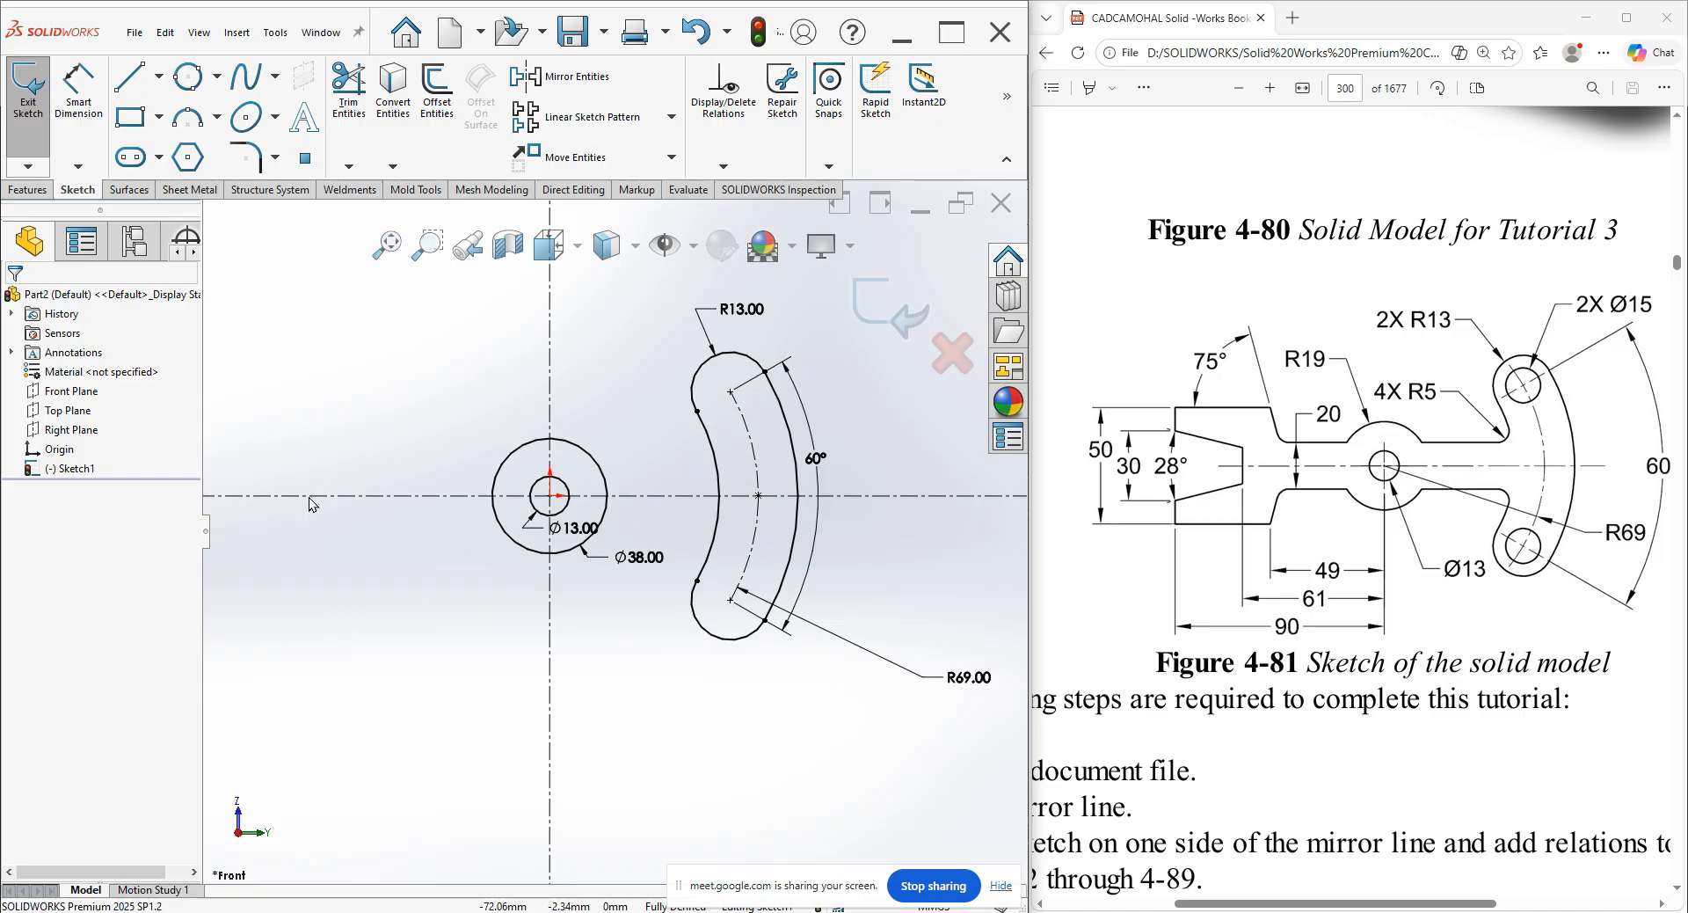
# Sketch a circle of about 8.8 mm radius centred on the slot's upper end centre point.
pyautogui.scroll(2, 457, 542)
pyautogui.scroll(-1, 424, 540)
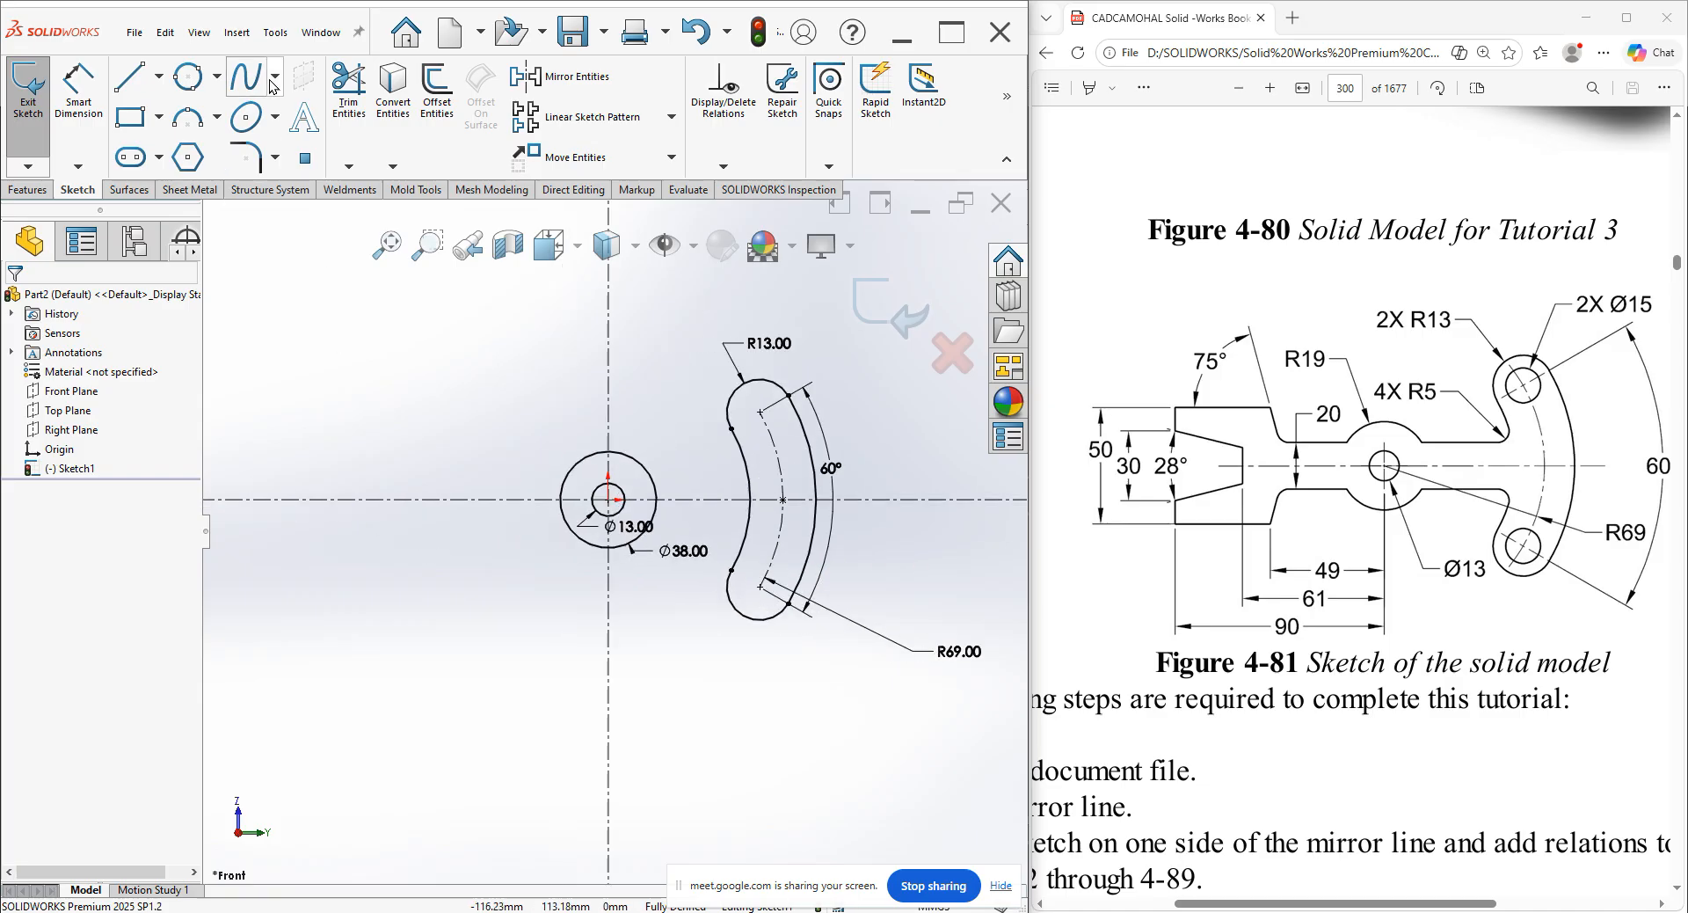
pyautogui.click(197, 88)
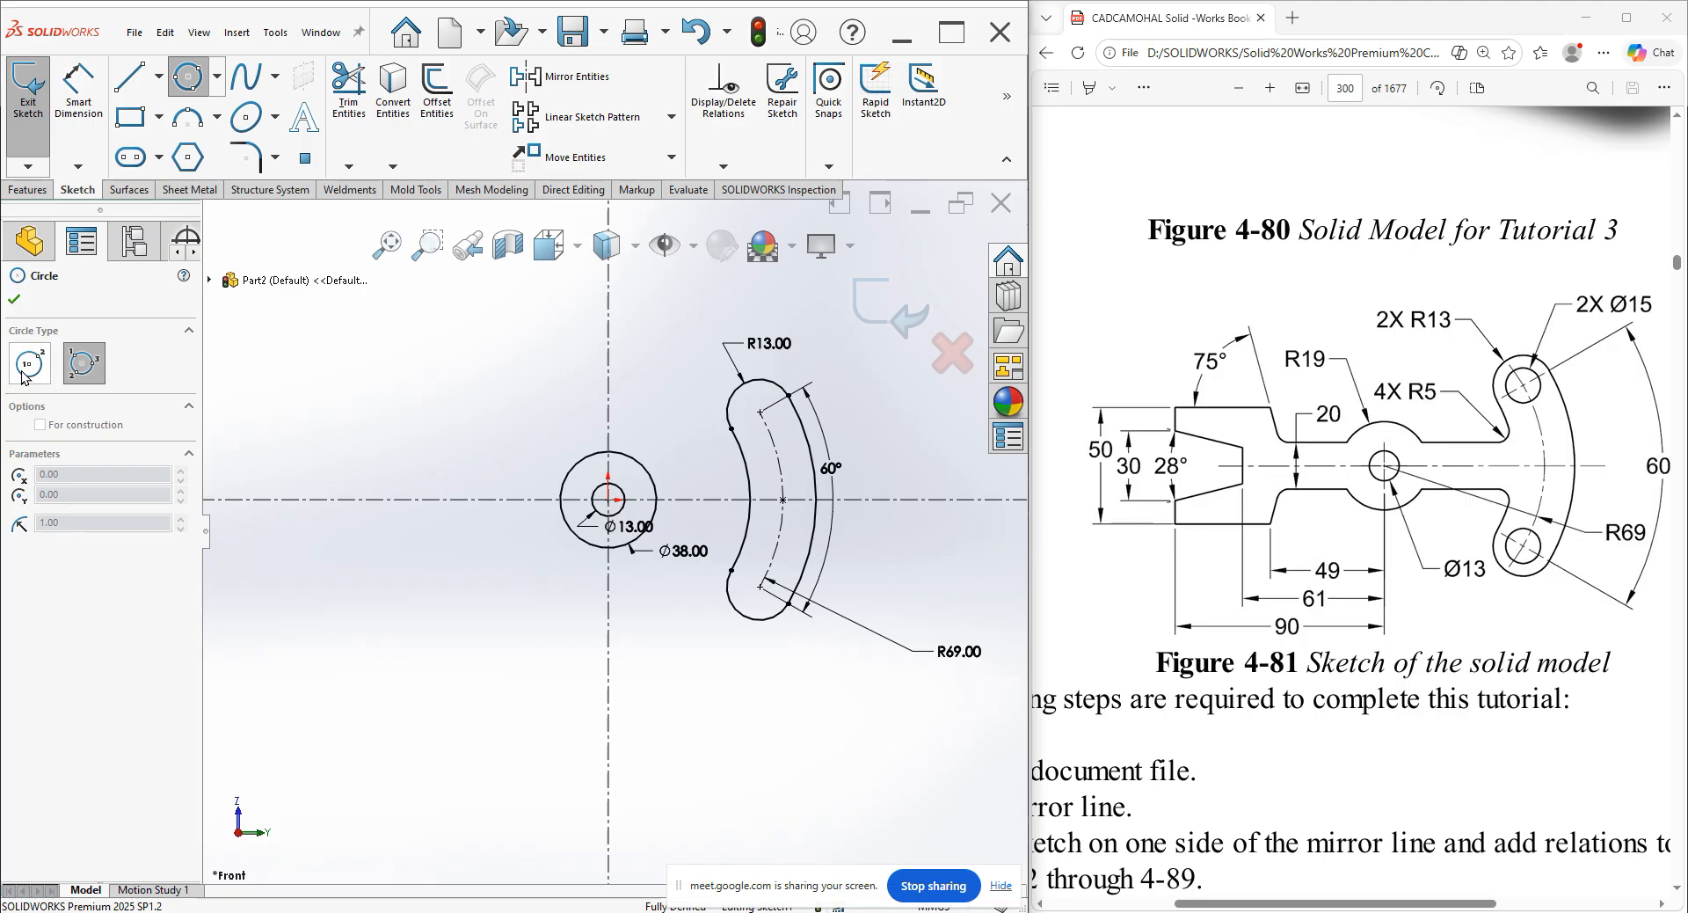
pyautogui.click(23, 378)
pyautogui.click(760, 411)
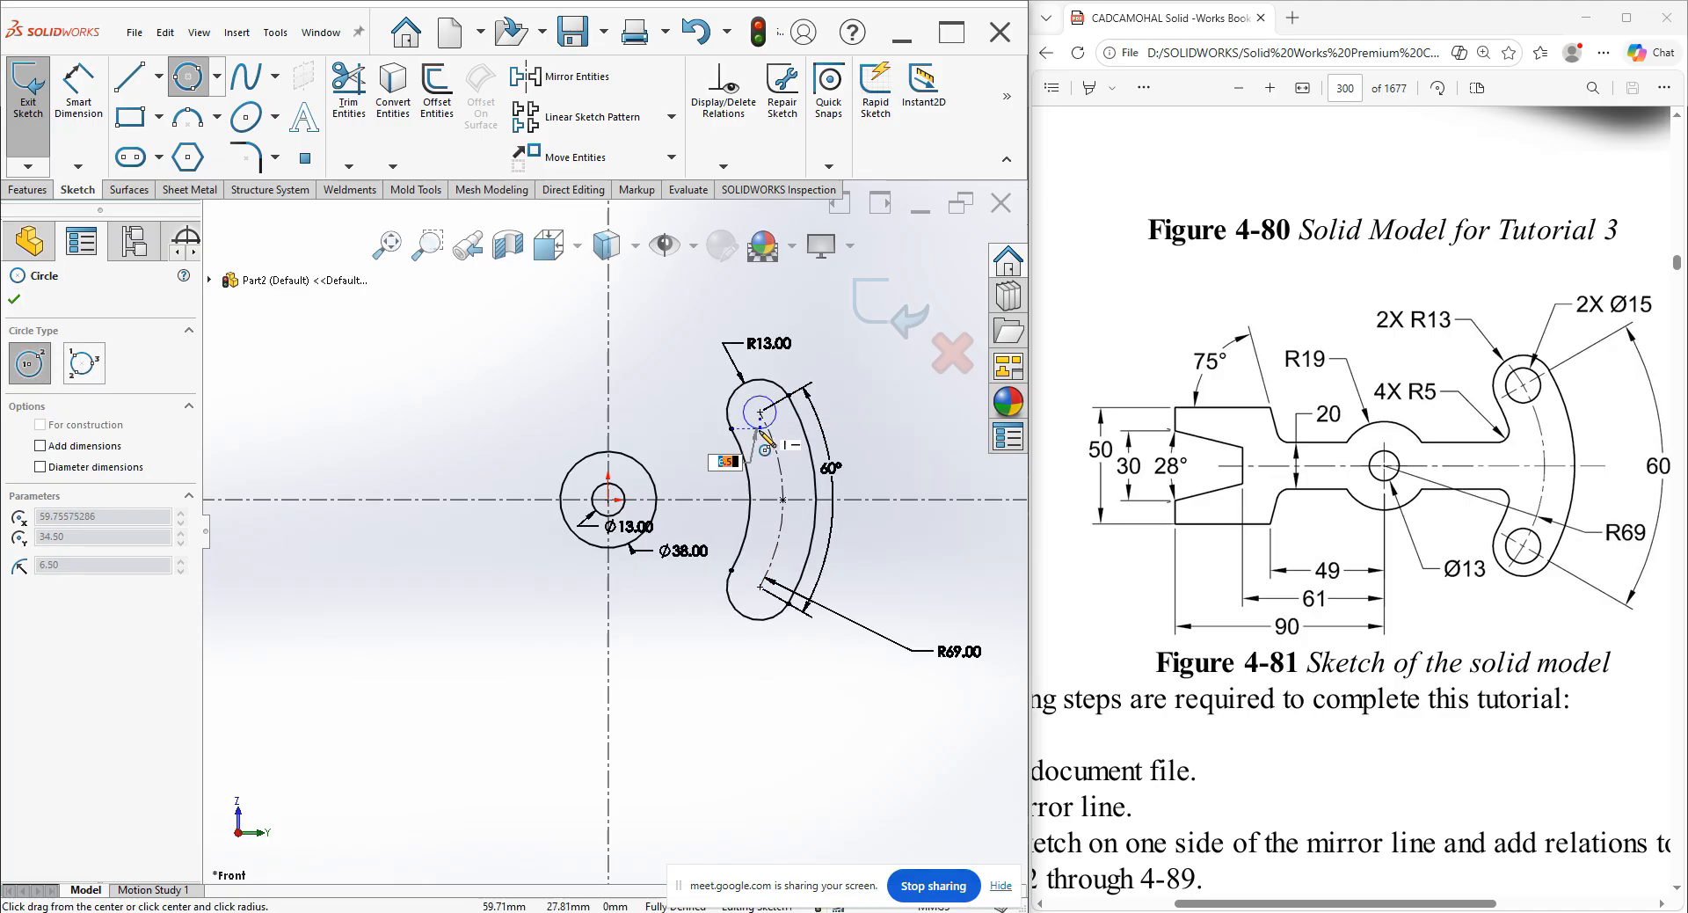
pyautogui.click(764, 435)
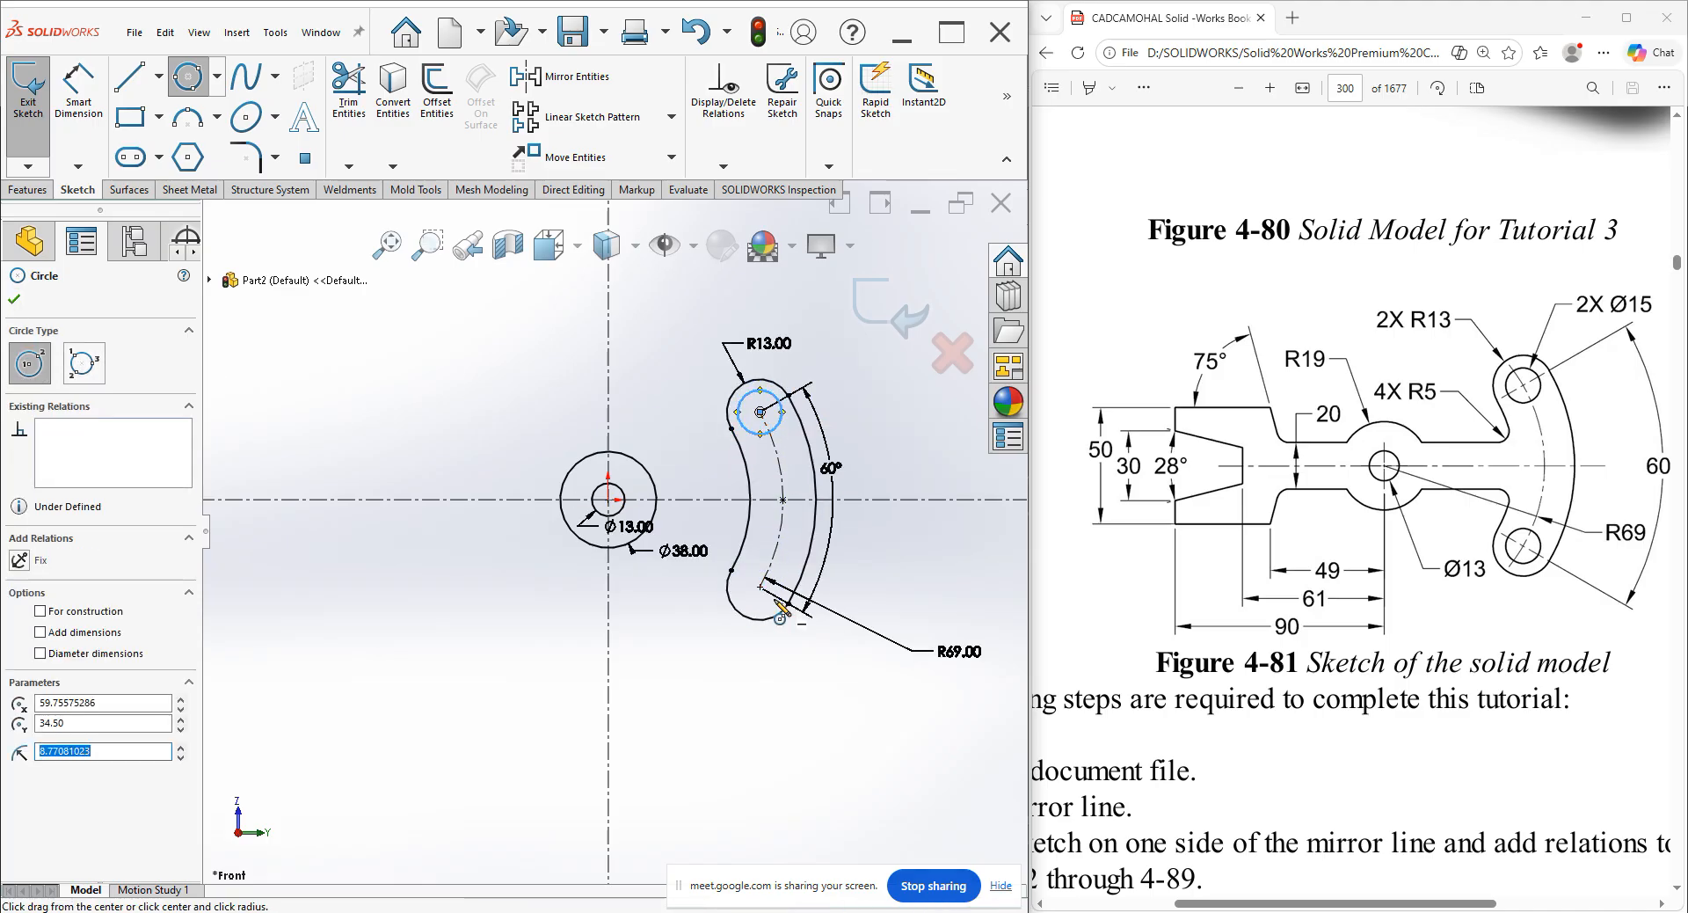
# Sketch a circle centred on the slot's lower end centre point and dimension the diameters of both slot-end circles as 15 mm.
pyautogui.click(761, 587)
pyautogui.click(744, 599)
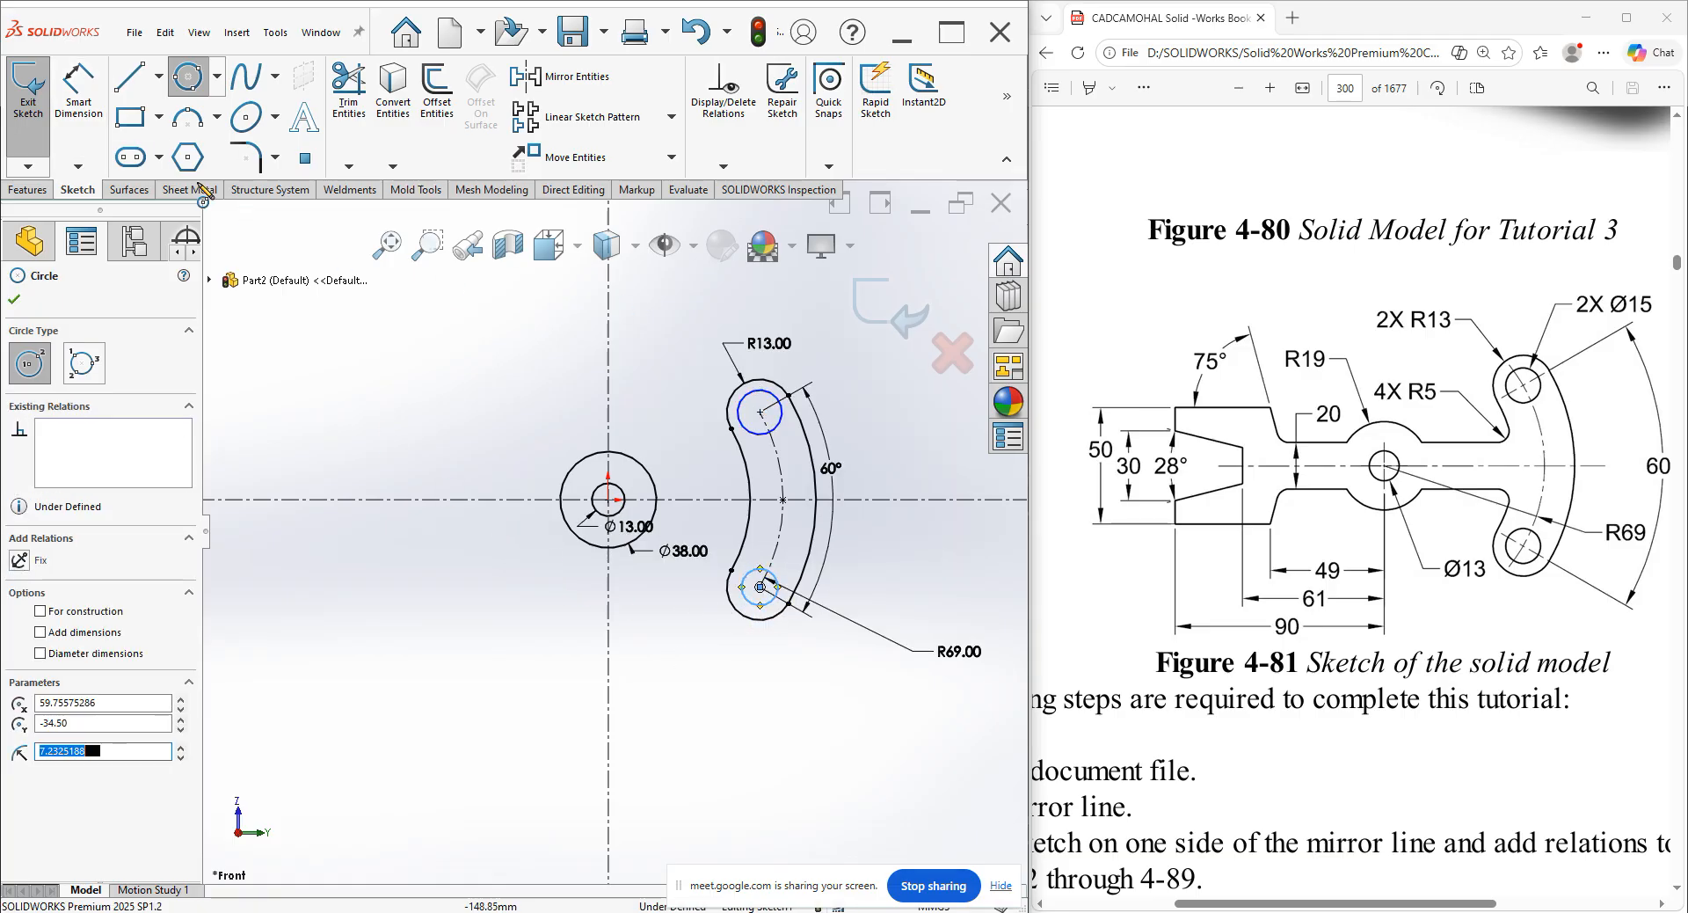
pyautogui.click(78, 88)
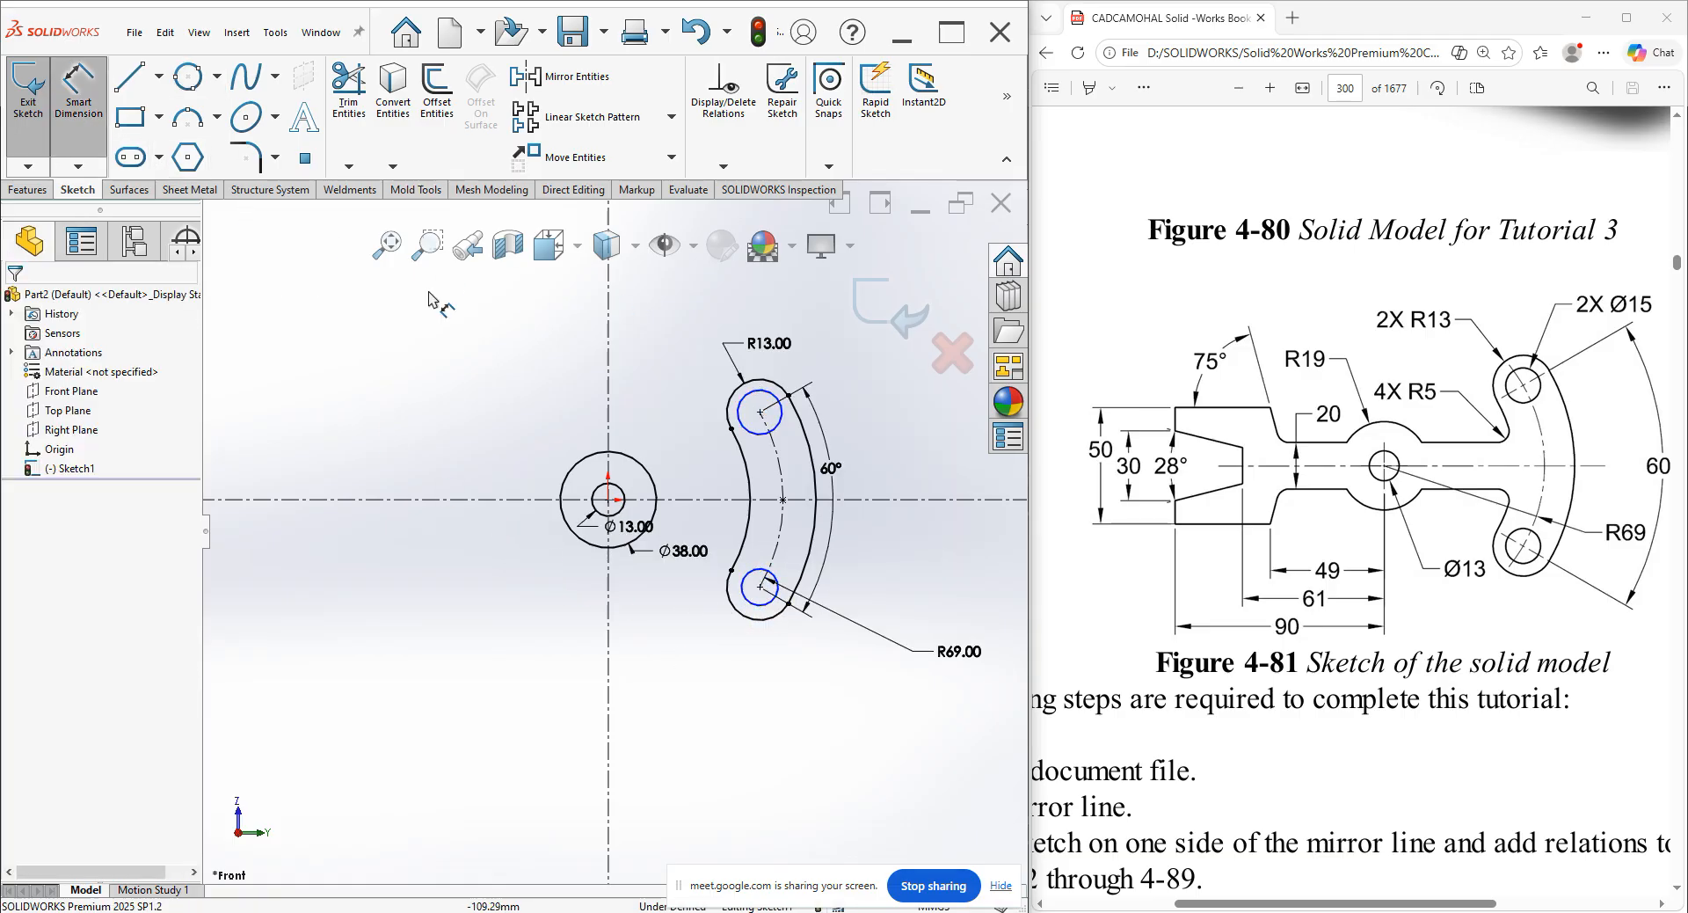
pyautogui.click(777, 396)
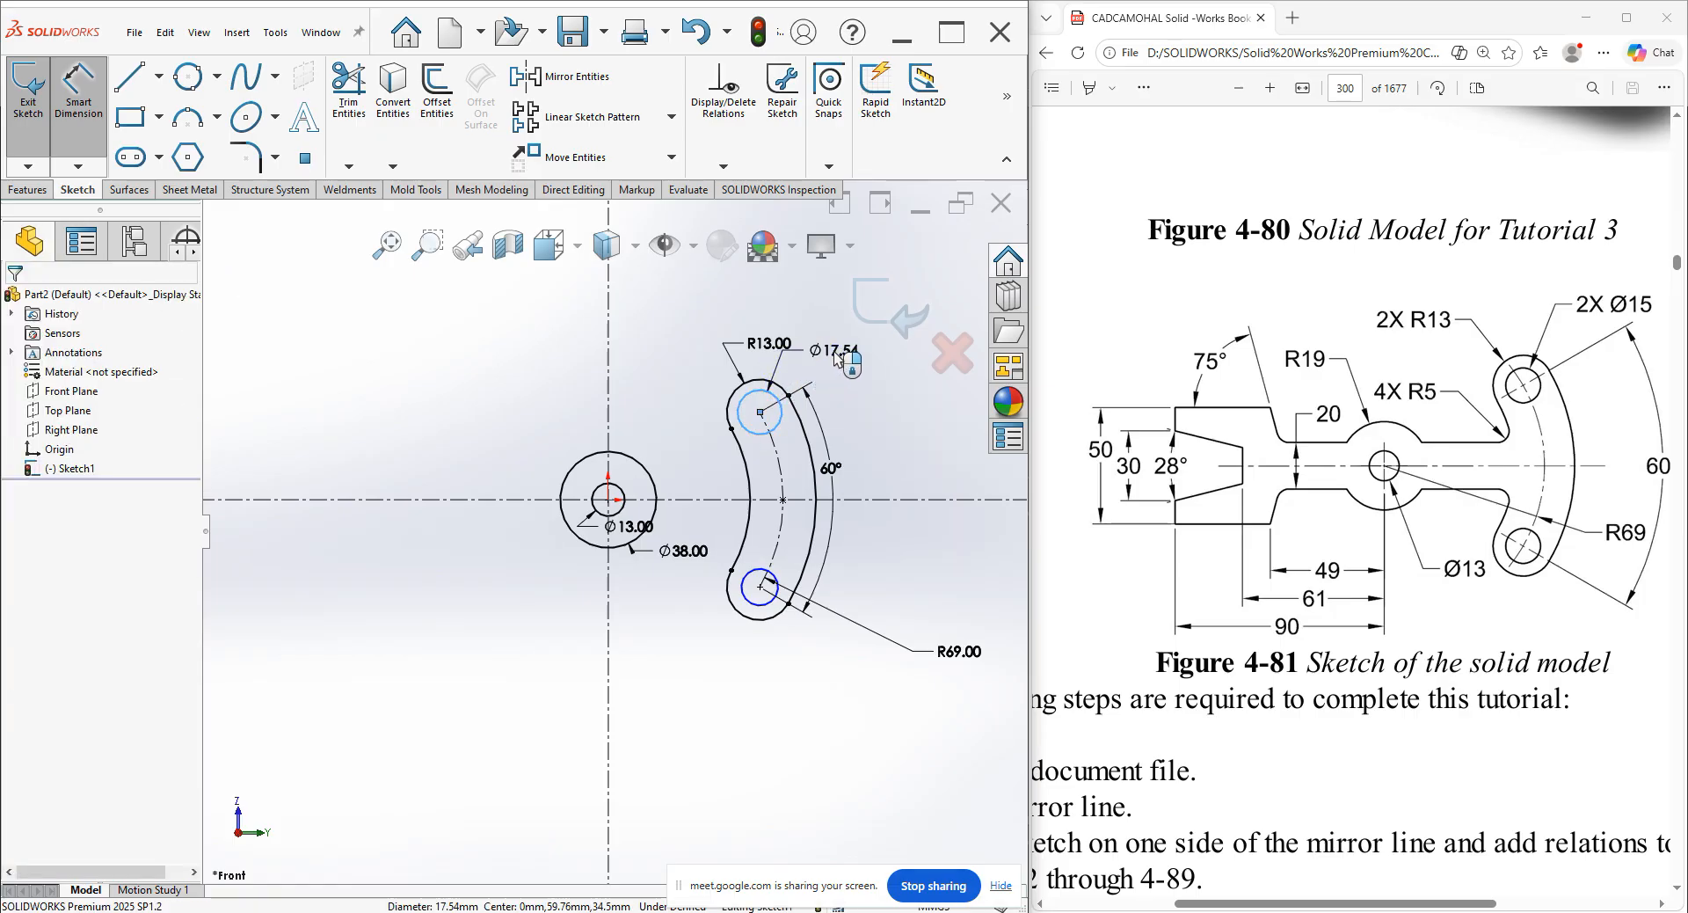
pyautogui.click(834, 352)
pyautogui.press('Return')
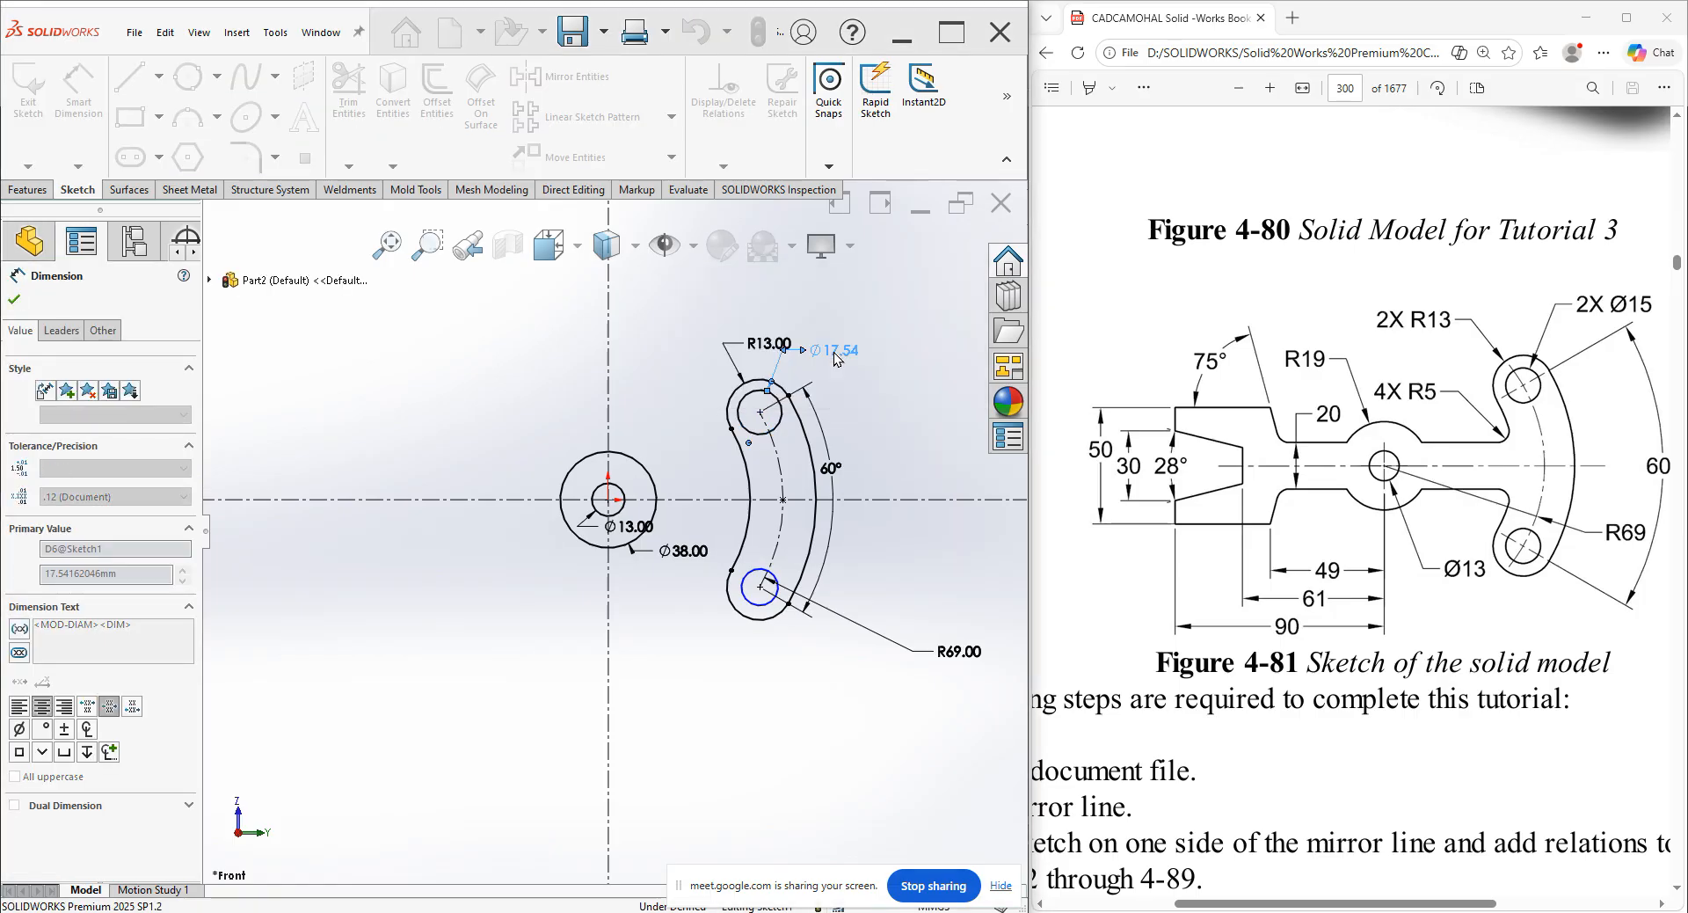
pyautogui.click(788, 595)
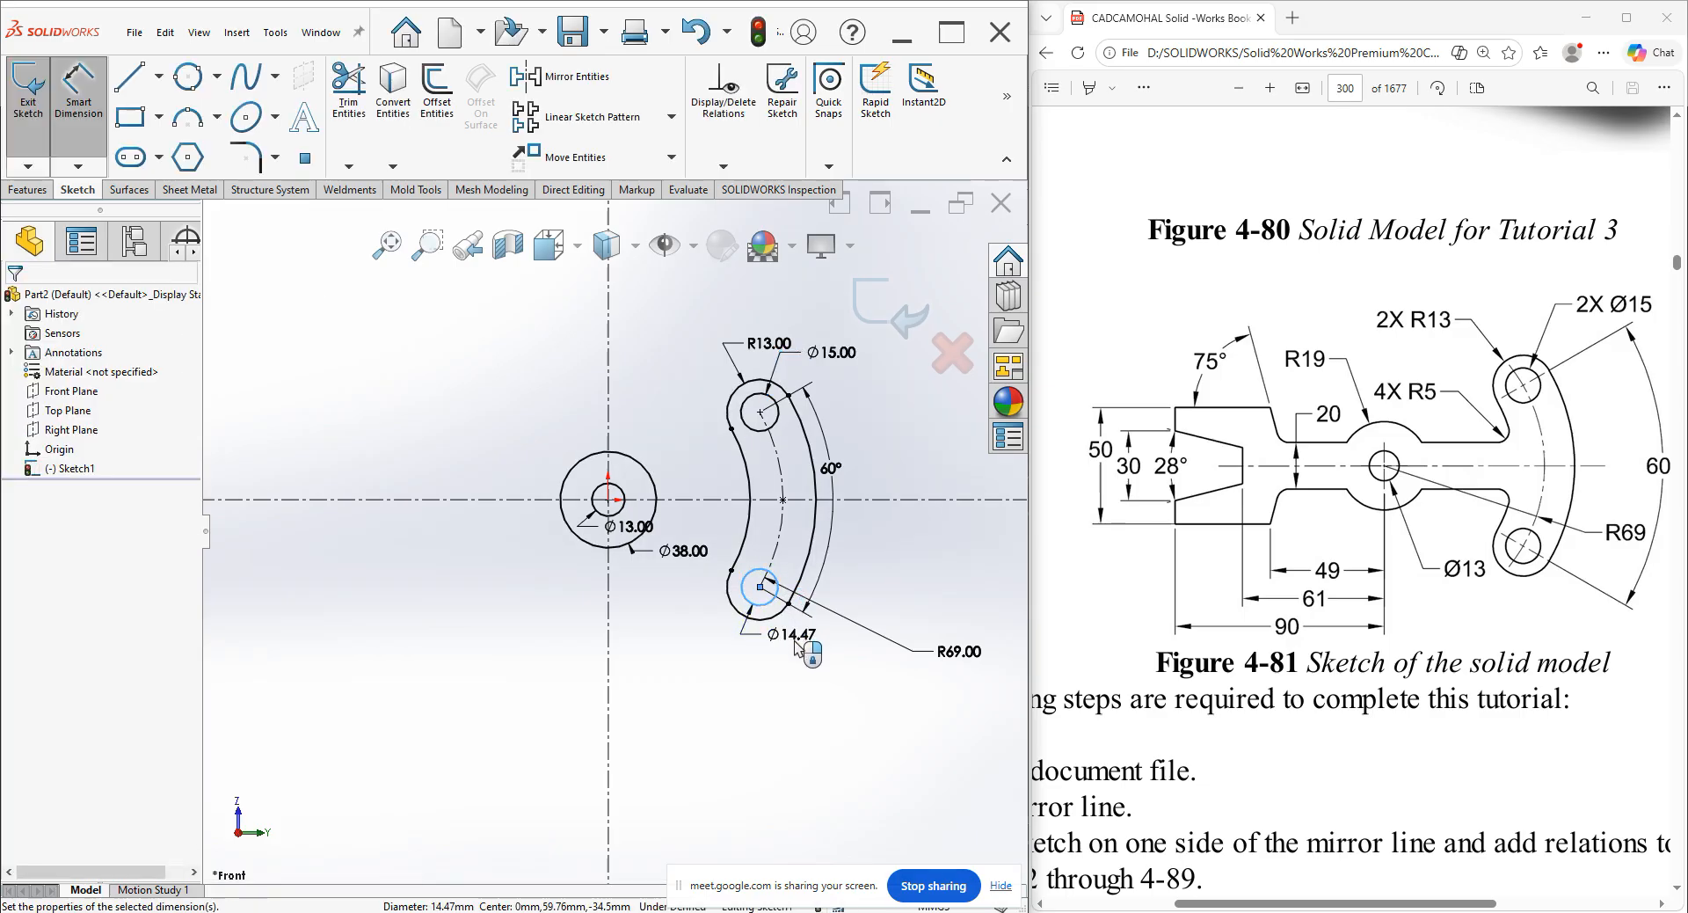
pyautogui.click(796, 648)
pyautogui.write('15')
pyautogui.press('Return')
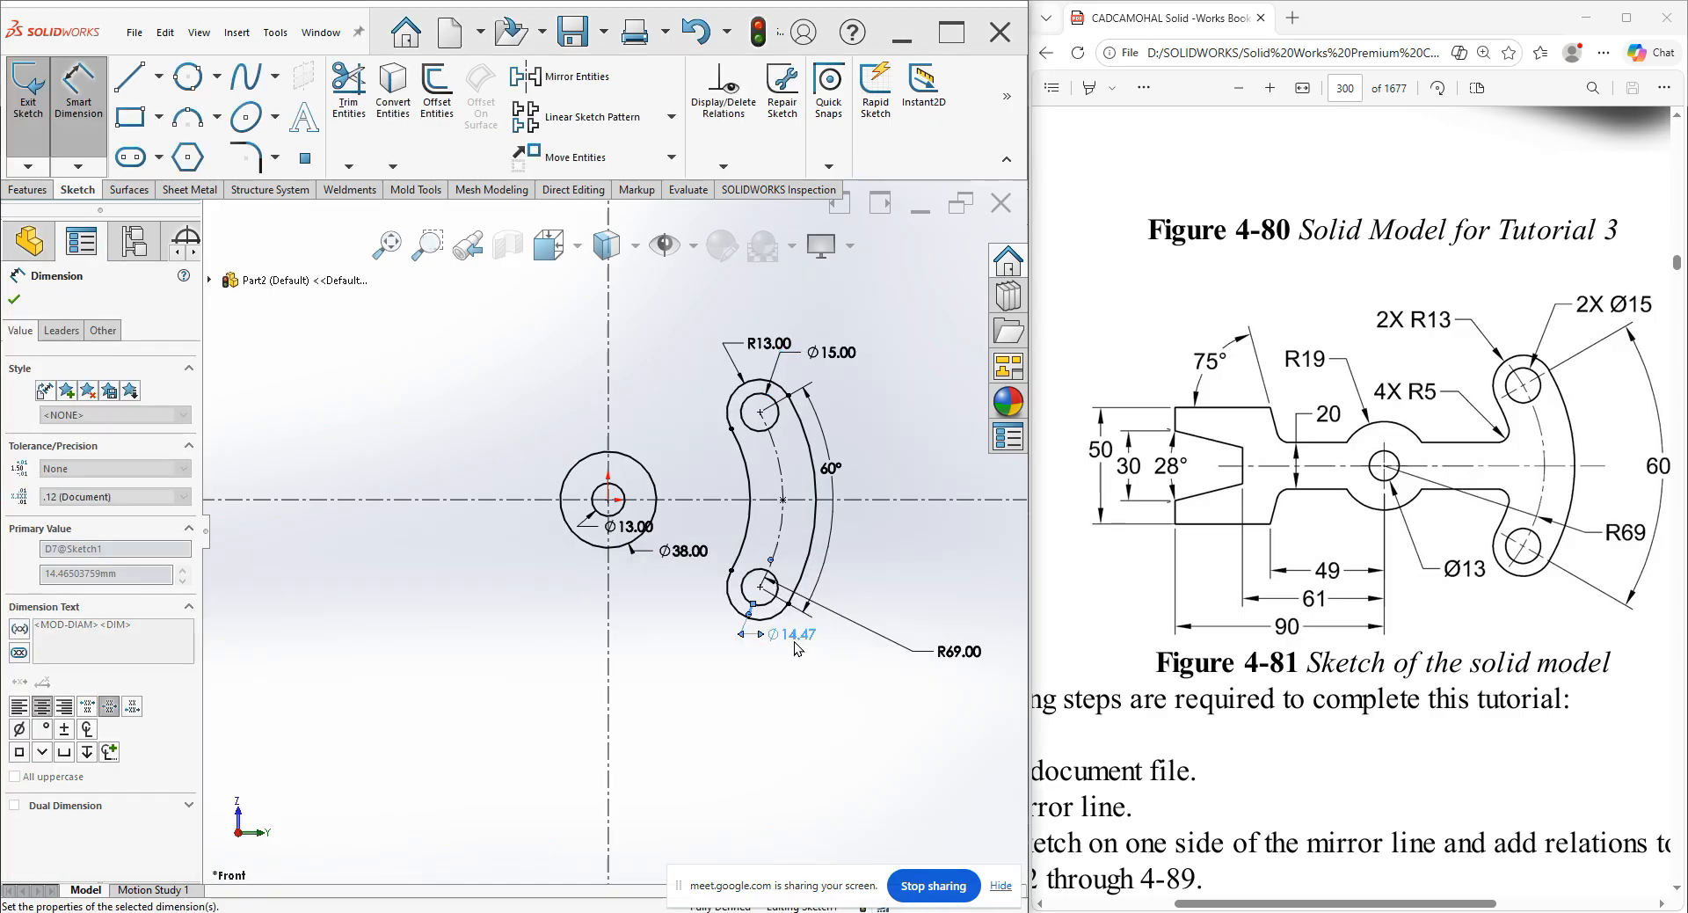
# Sketch connected lines leftward from inside the slot above the centreline: about 133 mm horizontal, about 23 mm slanting up, an upper horizontal, and a vertical down.
pyautogui.click(130, 77)
pyautogui.scroll(2, 613, 528)
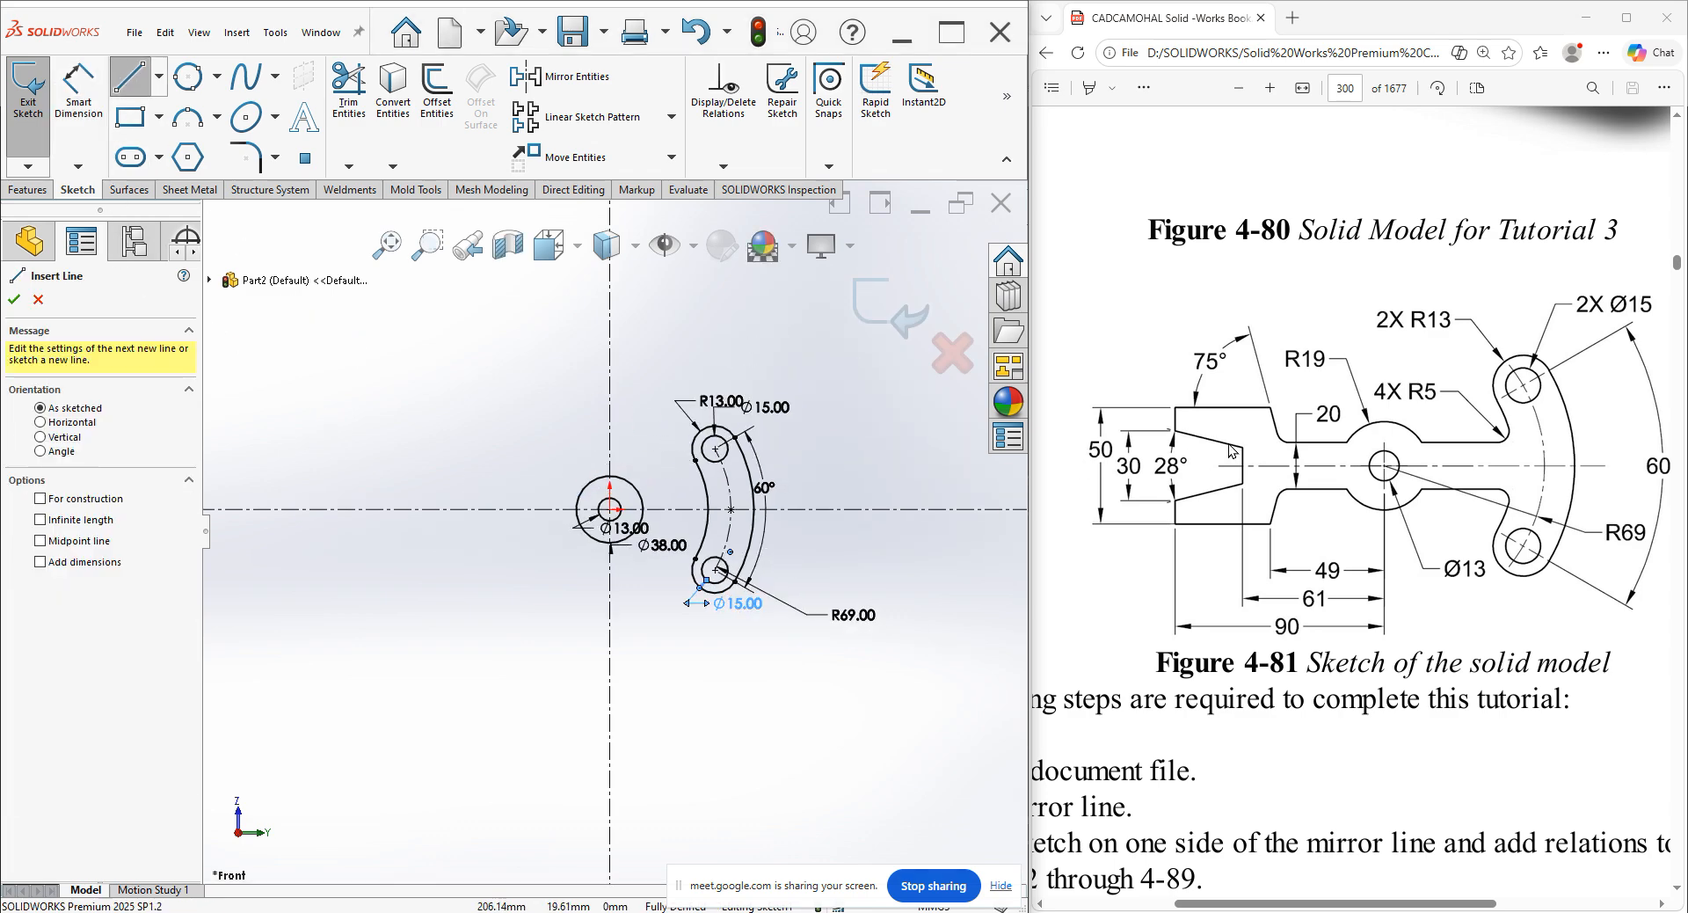
pyautogui.scroll(2, 312, 554)
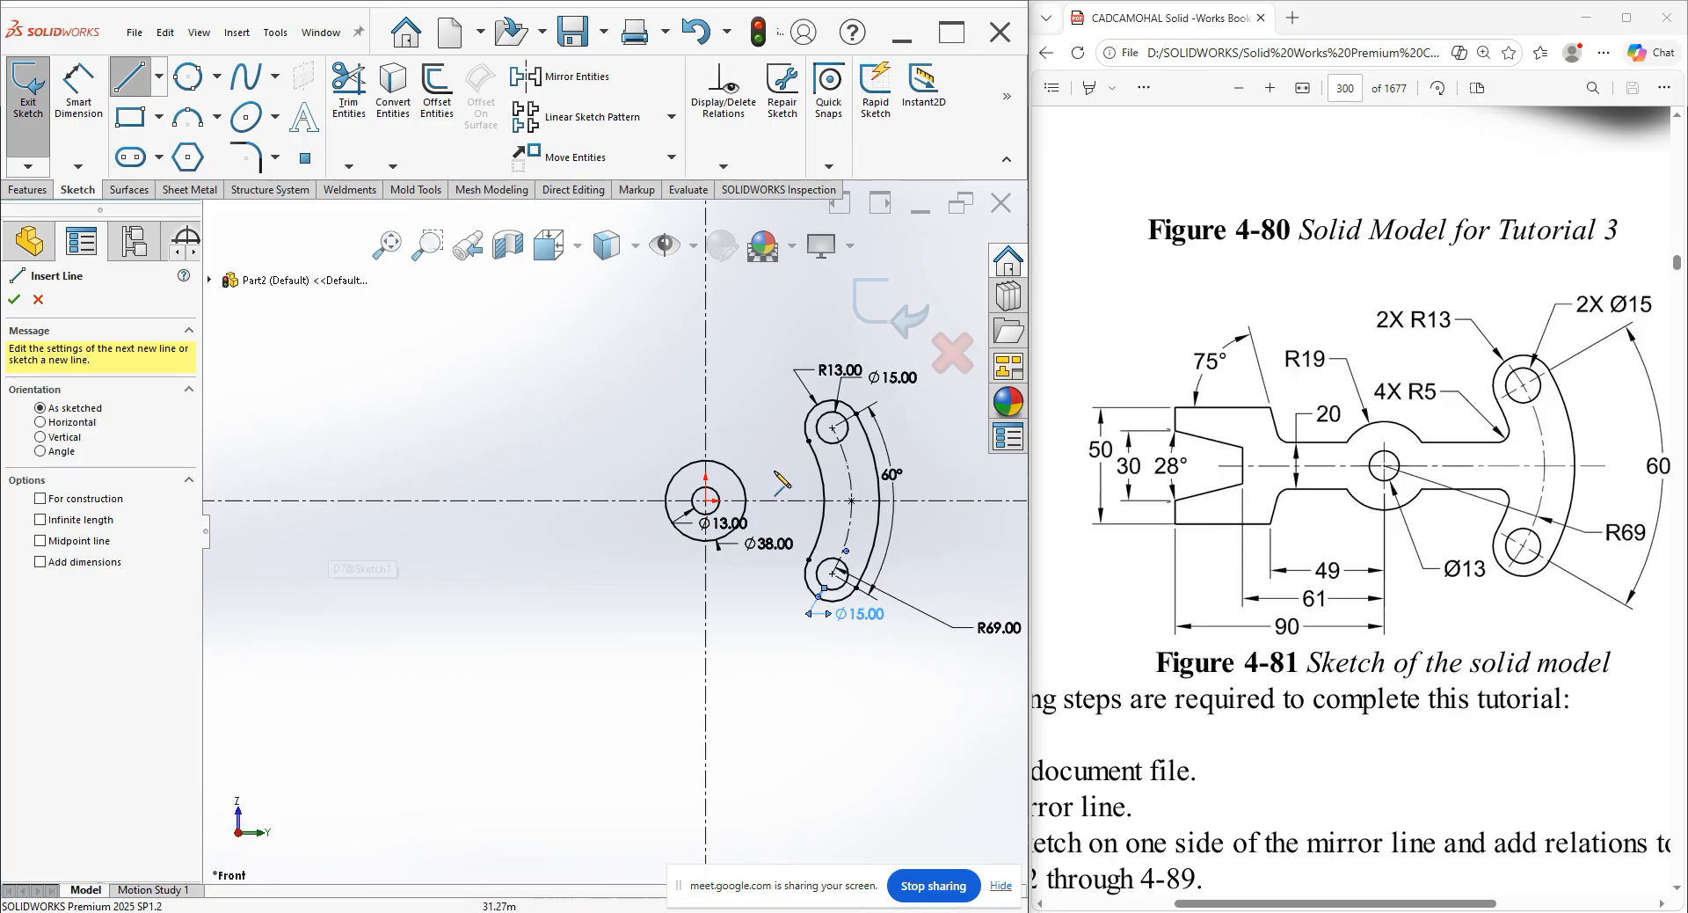
pyautogui.click(838, 477)
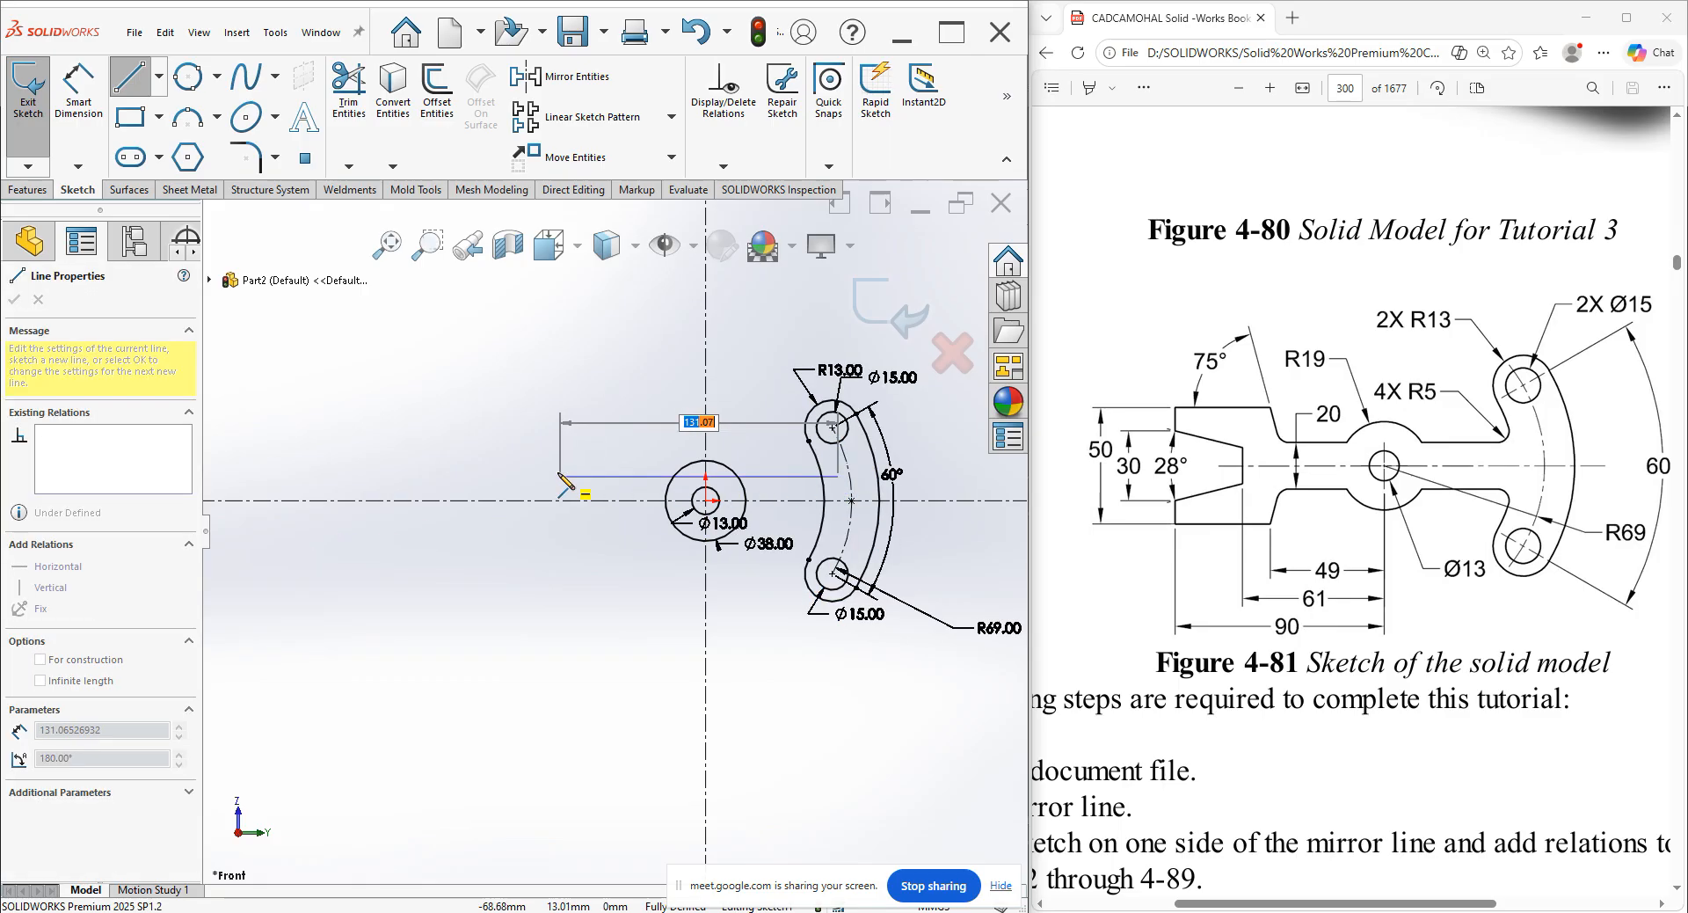
pyautogui.click(556, 476)
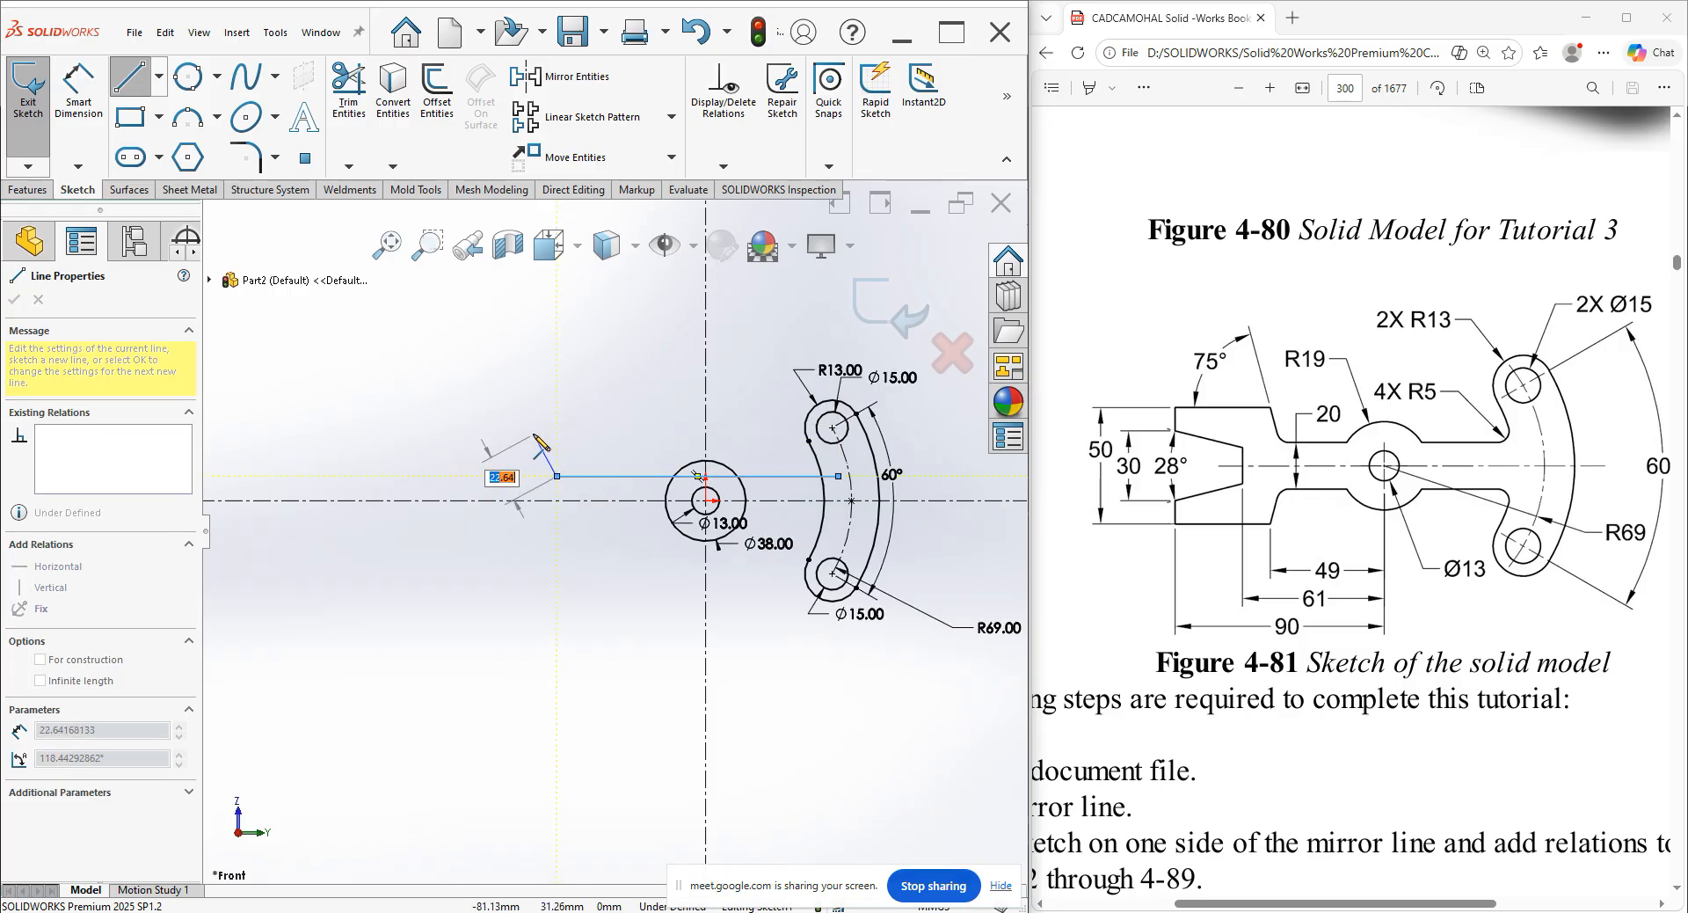
pyautogui.click(533, 434)
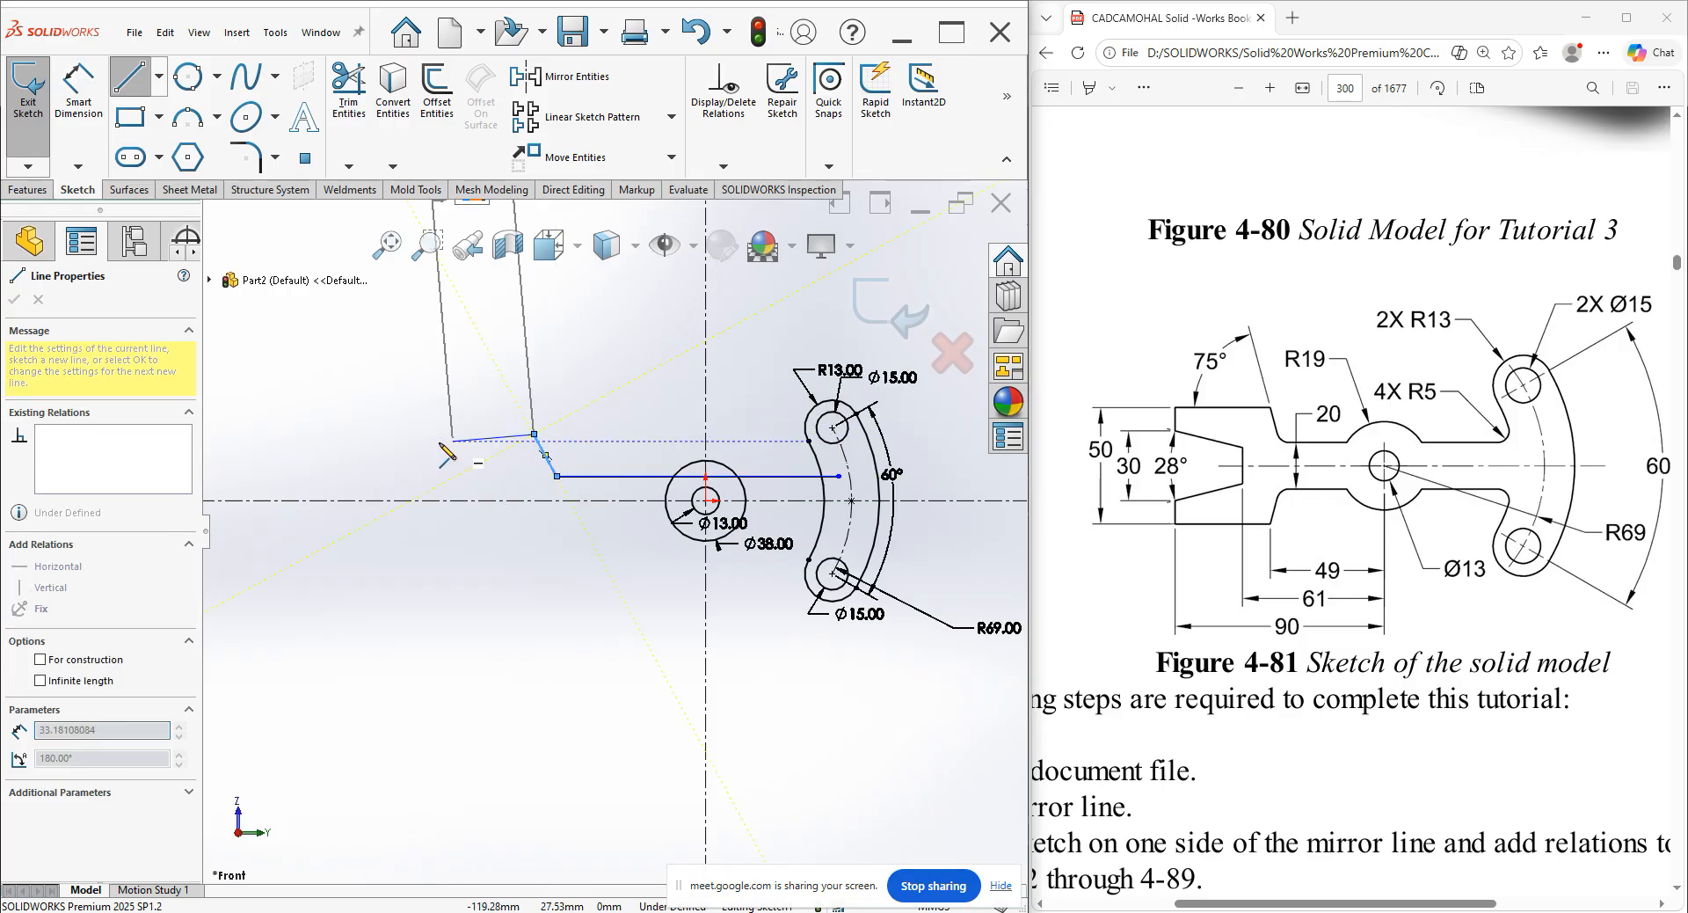
pyautogui.click(394, 434)
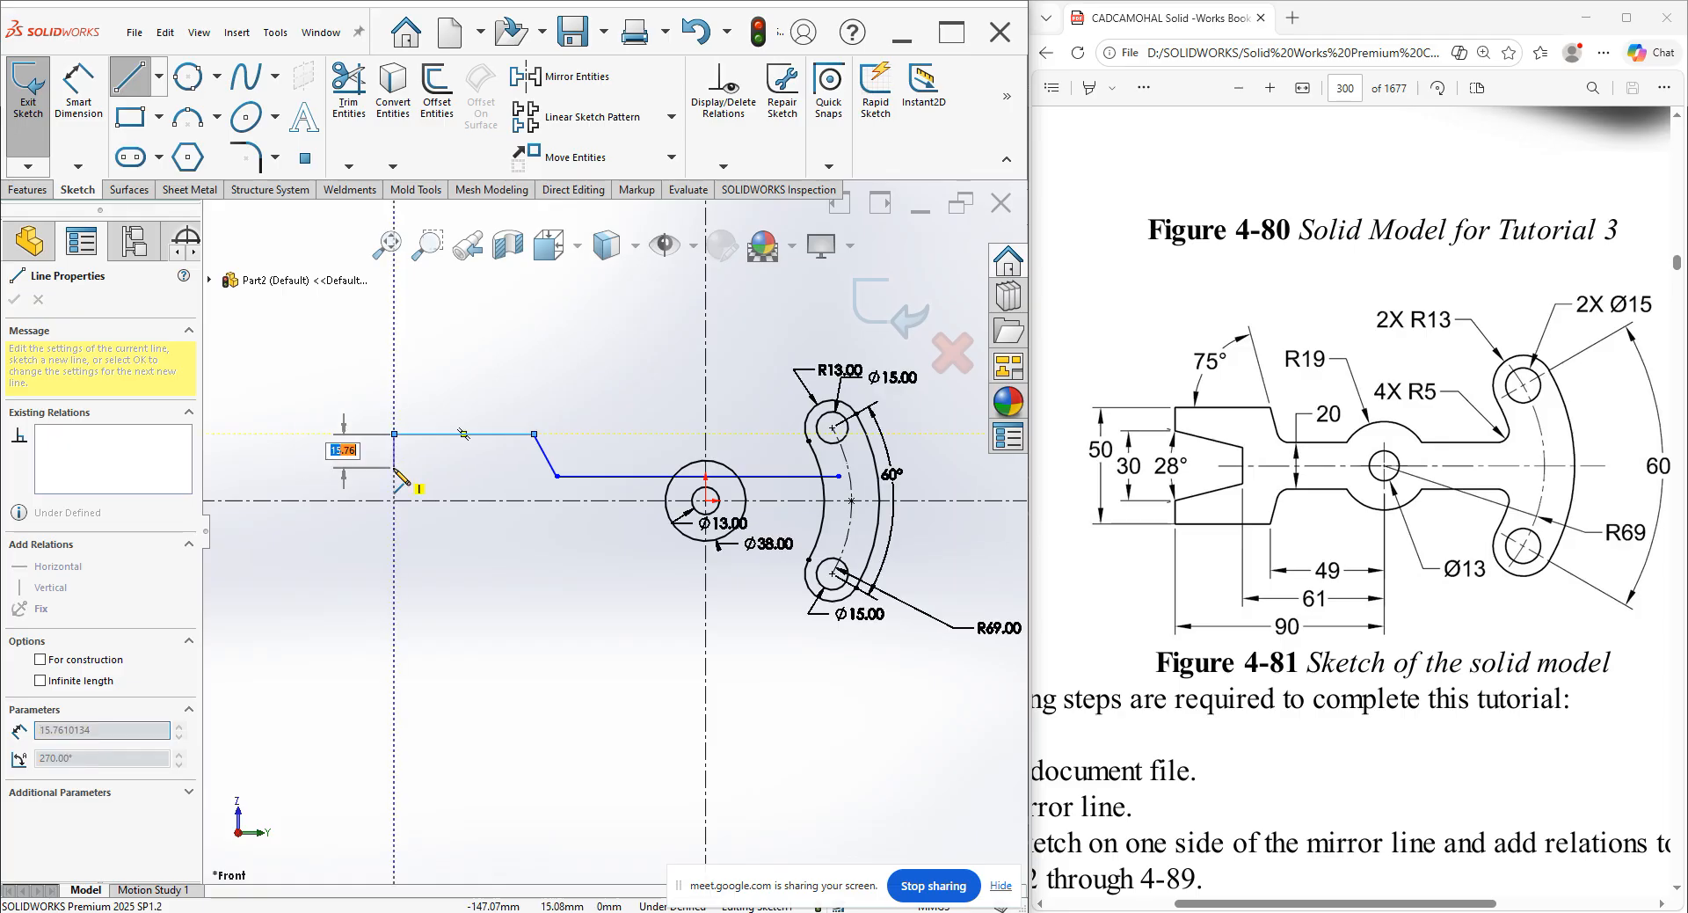
pyautogui.click(394, 476)
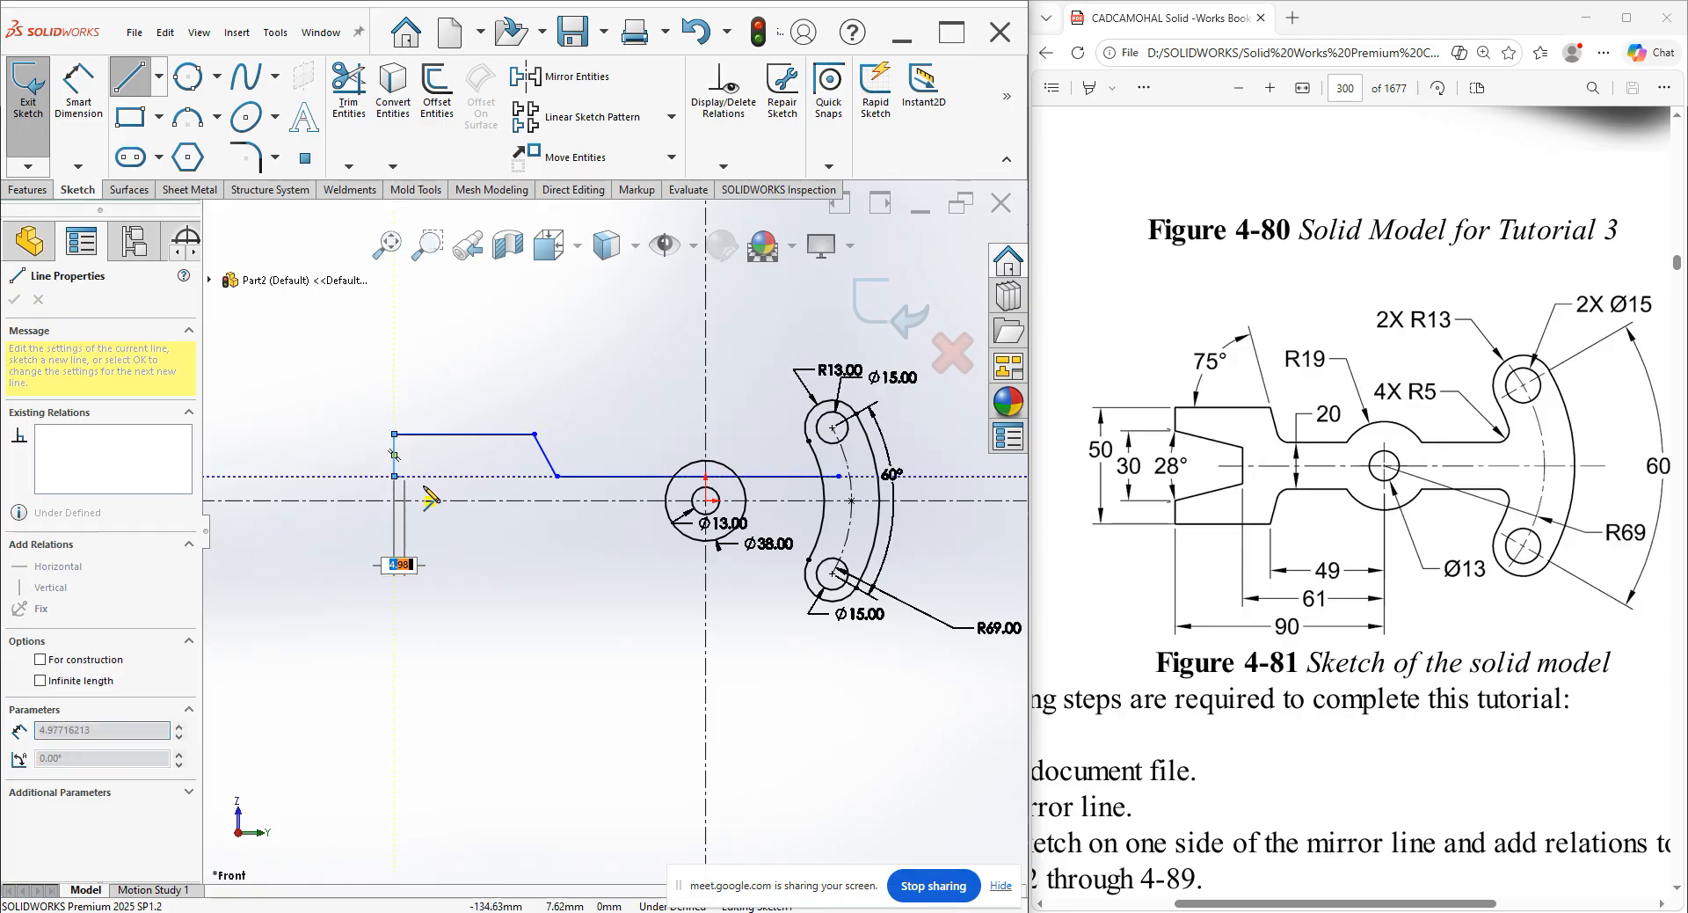
# Continue the profile with a line slanting inward and a vertical line about 7 mm long ending on the horizontal construction line.
pyautogui.scroll(-5, 475, 501)
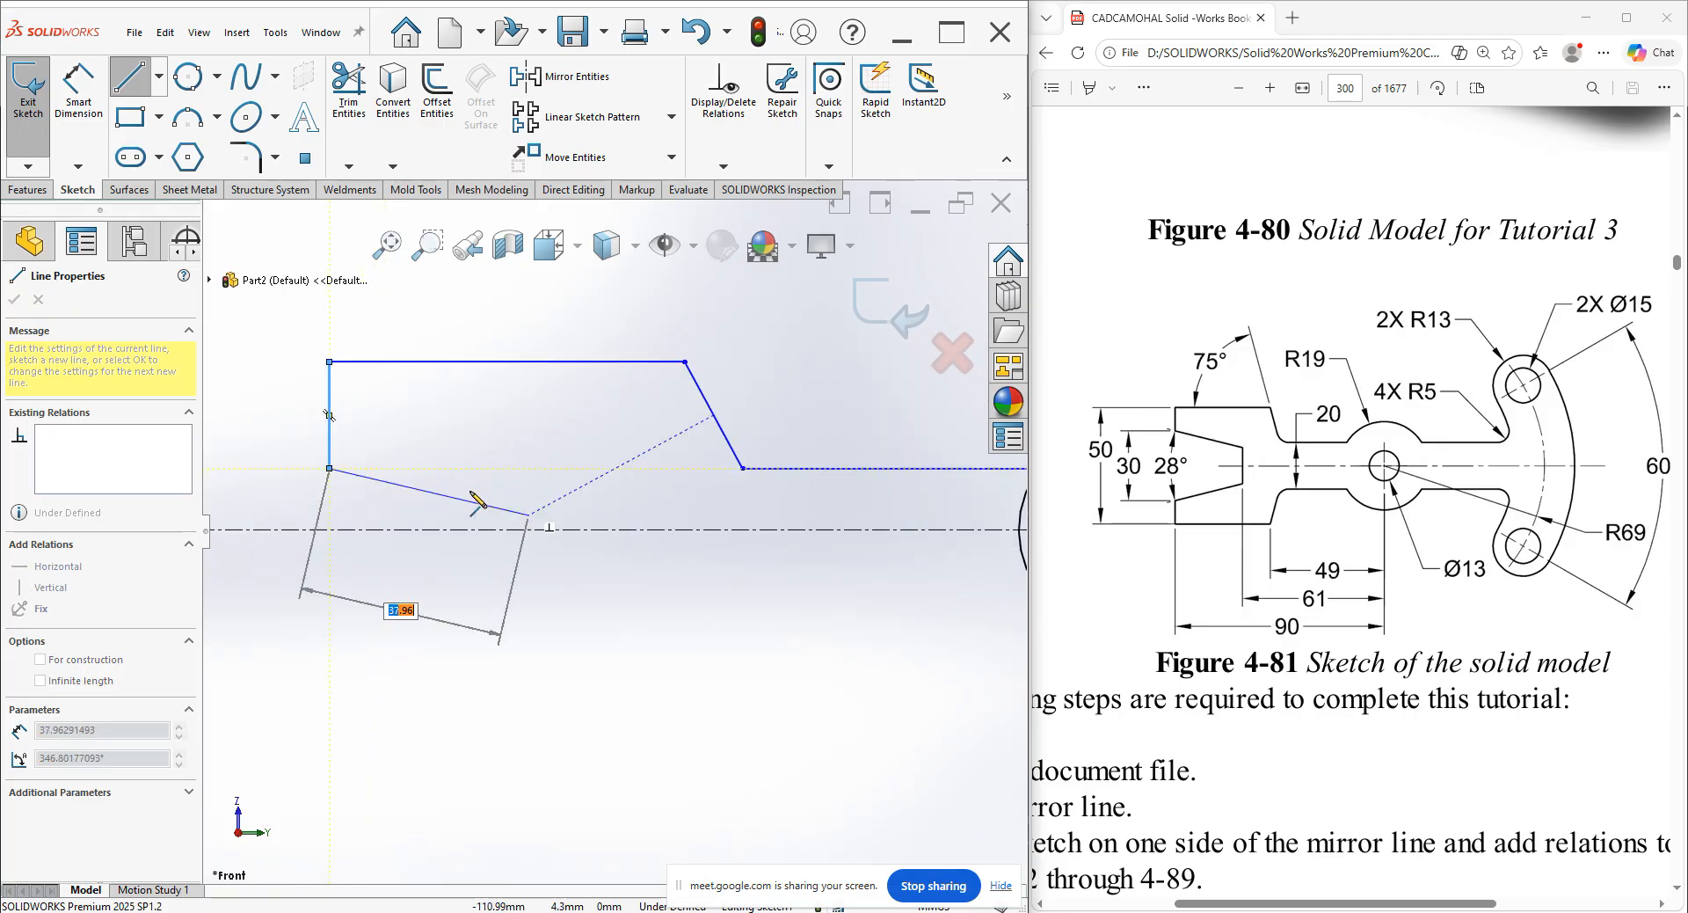
pyautogui.click(473, 487)
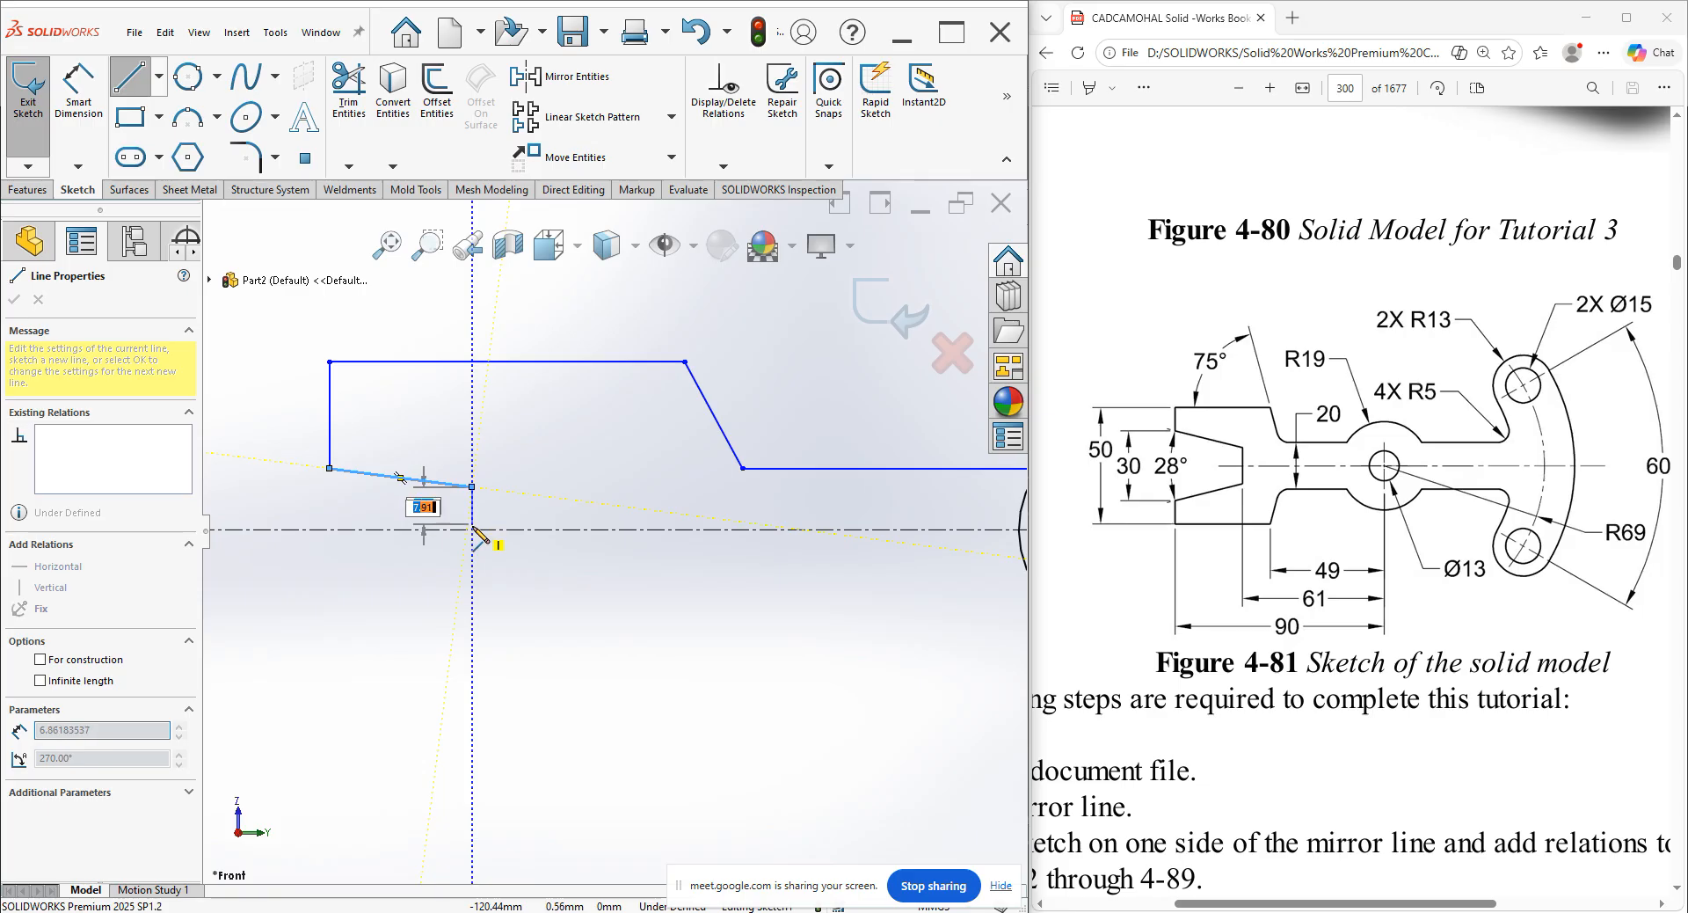
pyautogui.click(473, 529)
pyautogui.scroll(3, 546, 563)
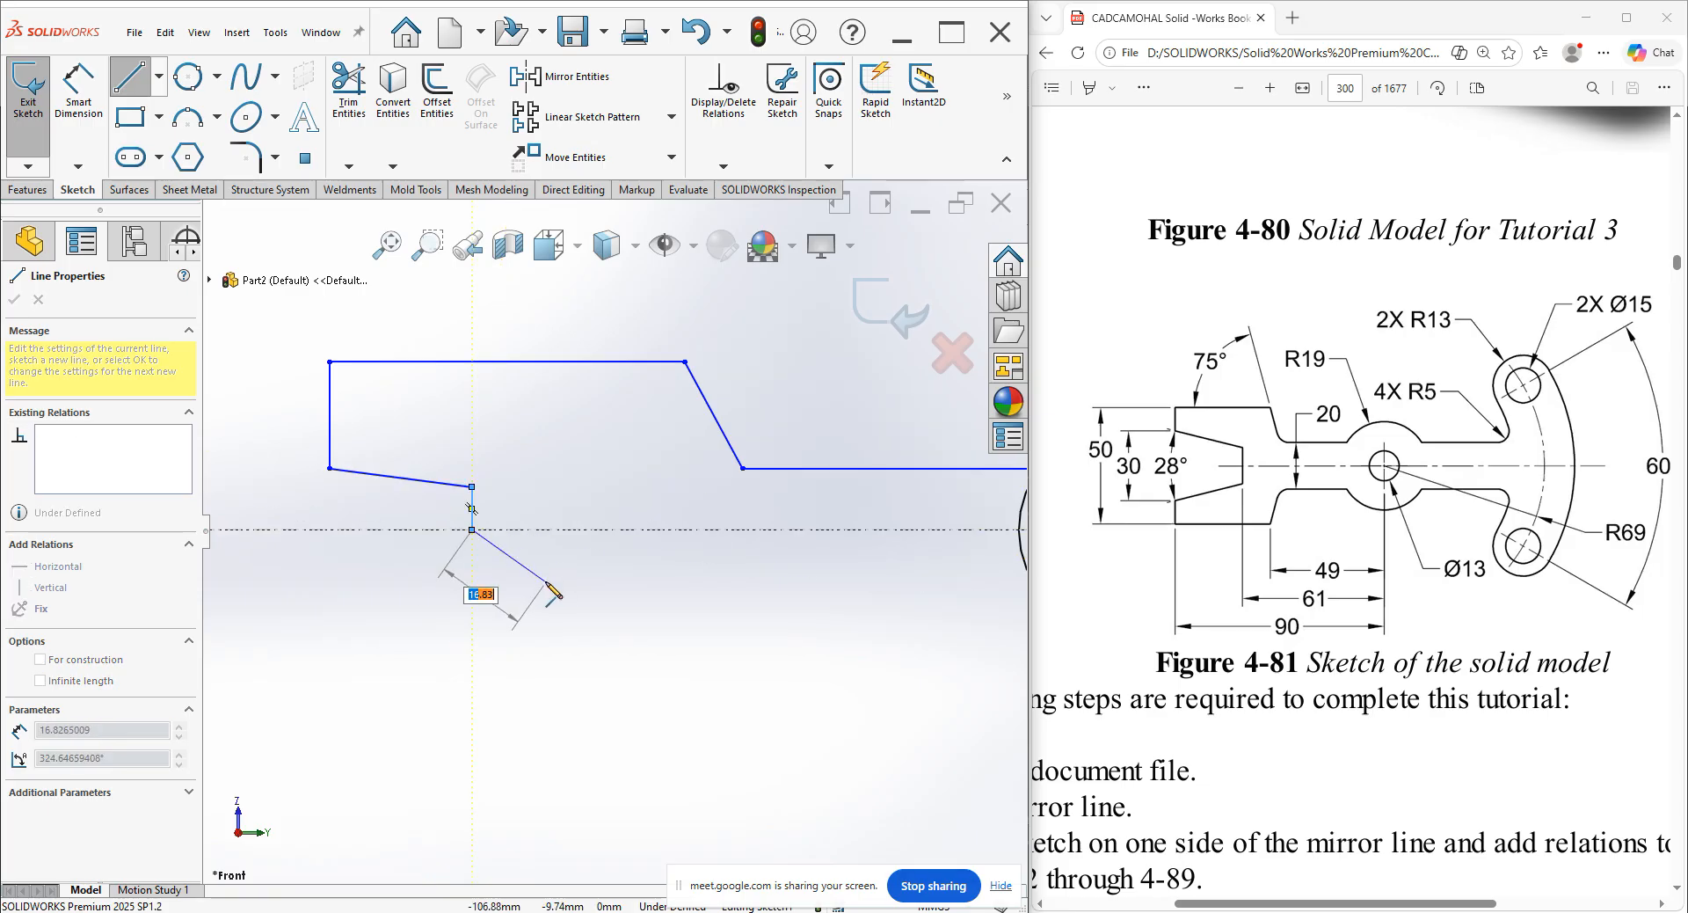
pyautogui.press('Escape')
pyautogui.press('Escape')
pyautogui.scroll(3, 549, 584)
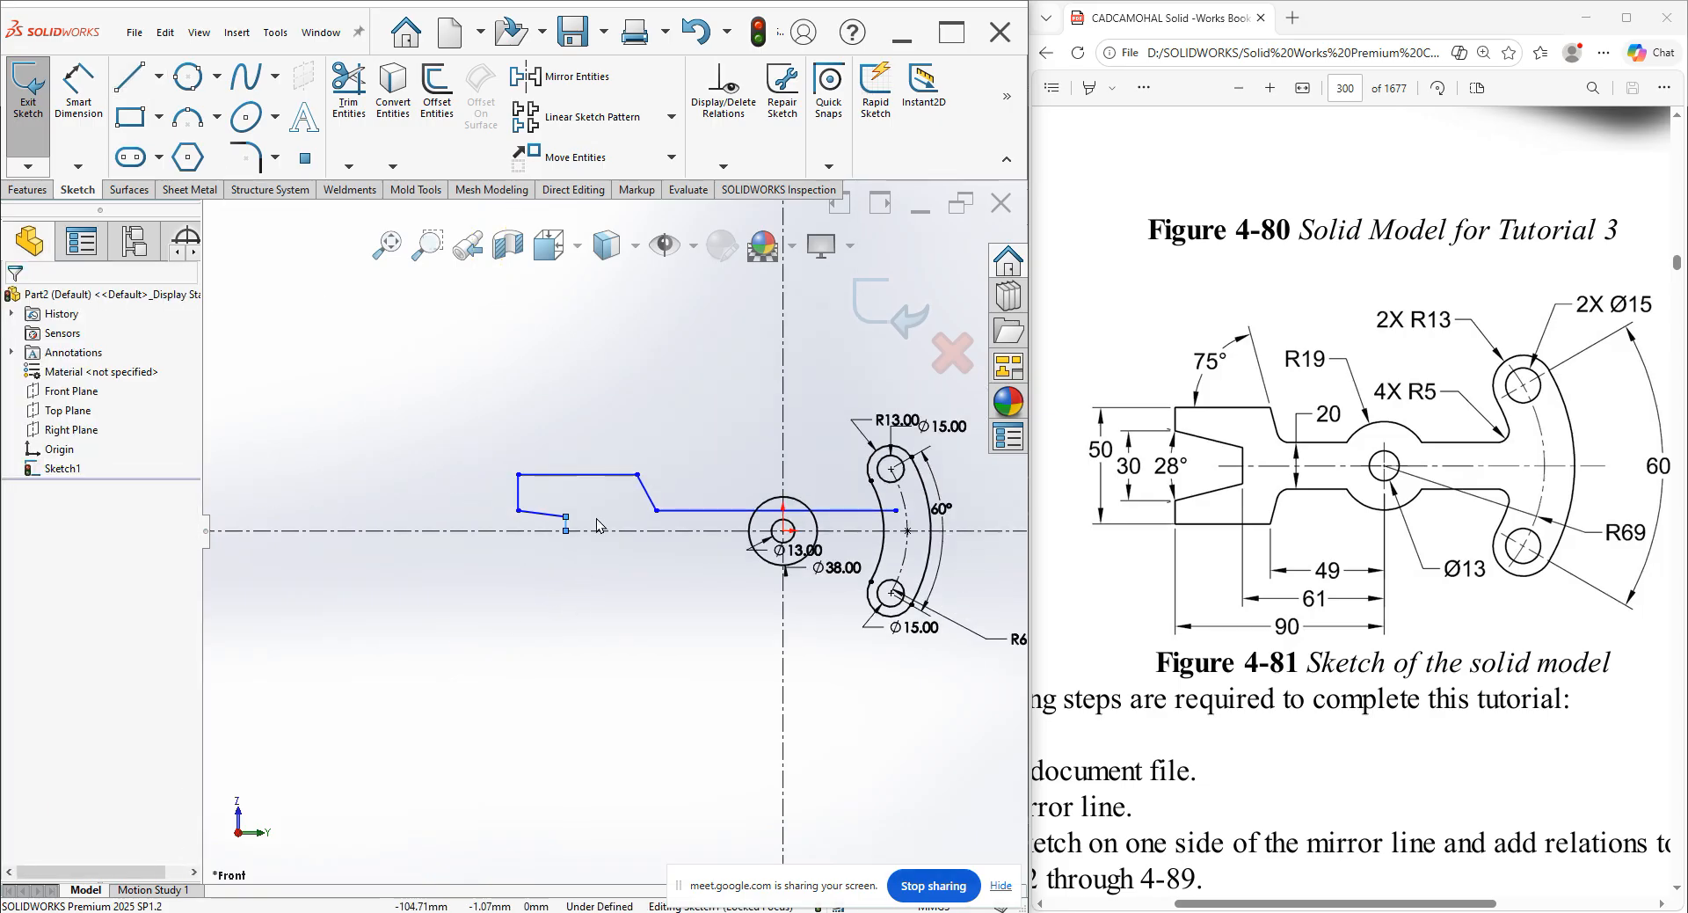
# Mirror the six profile lines about the horizontal construction line, keeping the originals.
pyautogui.click(554, 92)
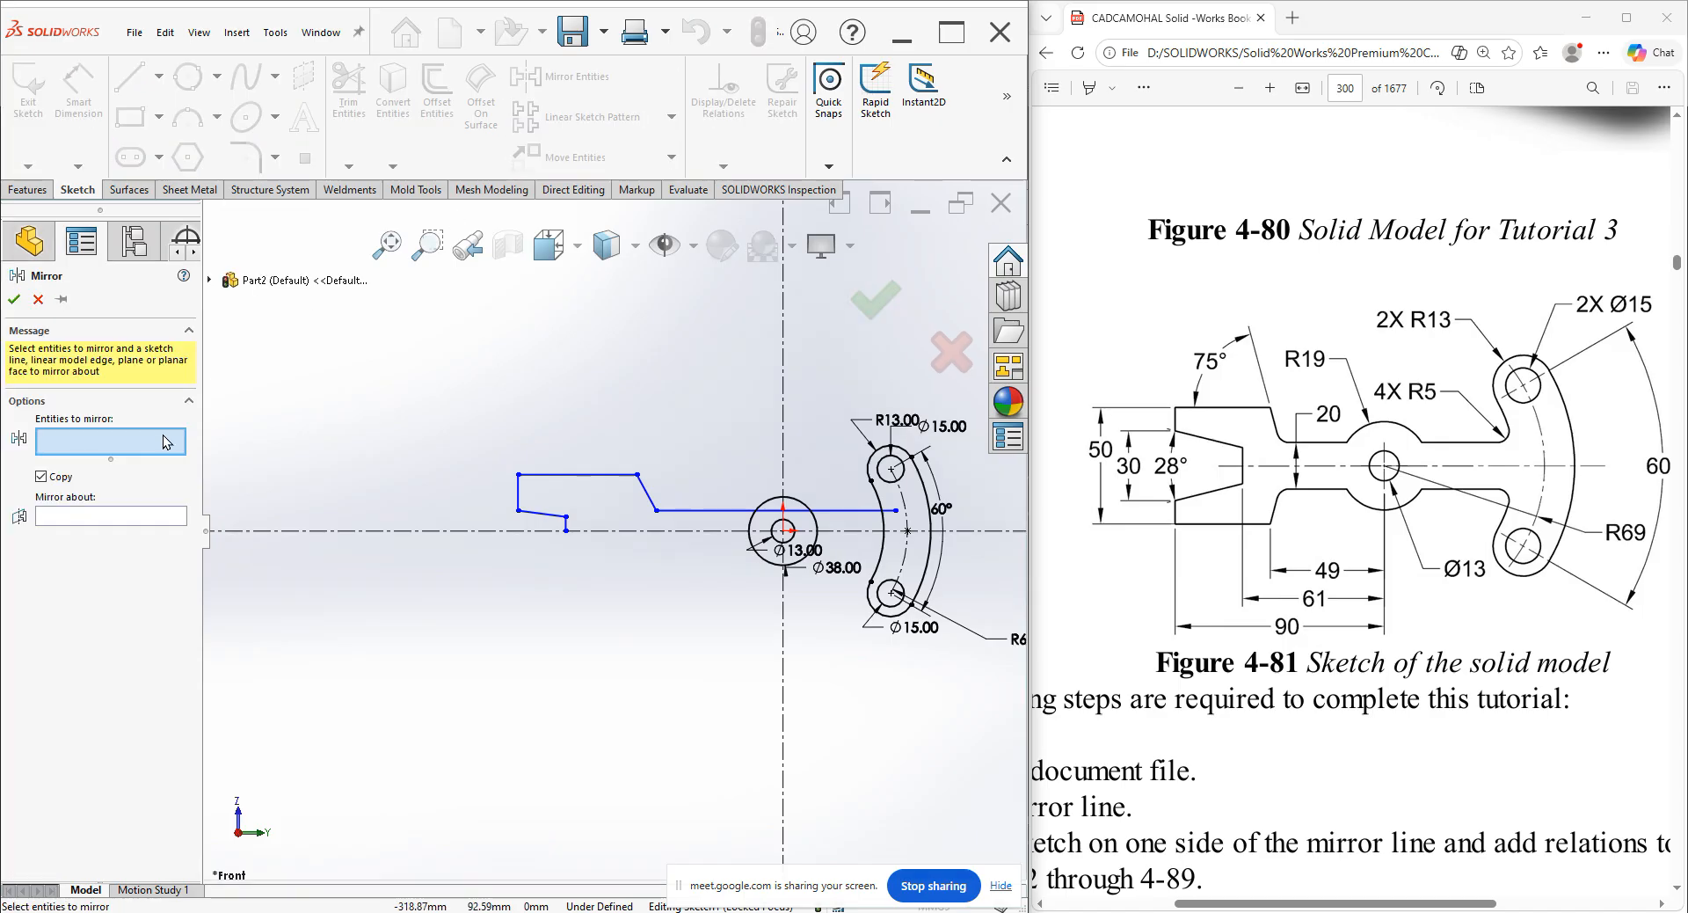
pyautogui.click(567, 526)
pyautogui.click(552, 514)
pyautogui.click(519, 494)
pyautogui.click(563, 475)
pyautogui.click(649, 495)
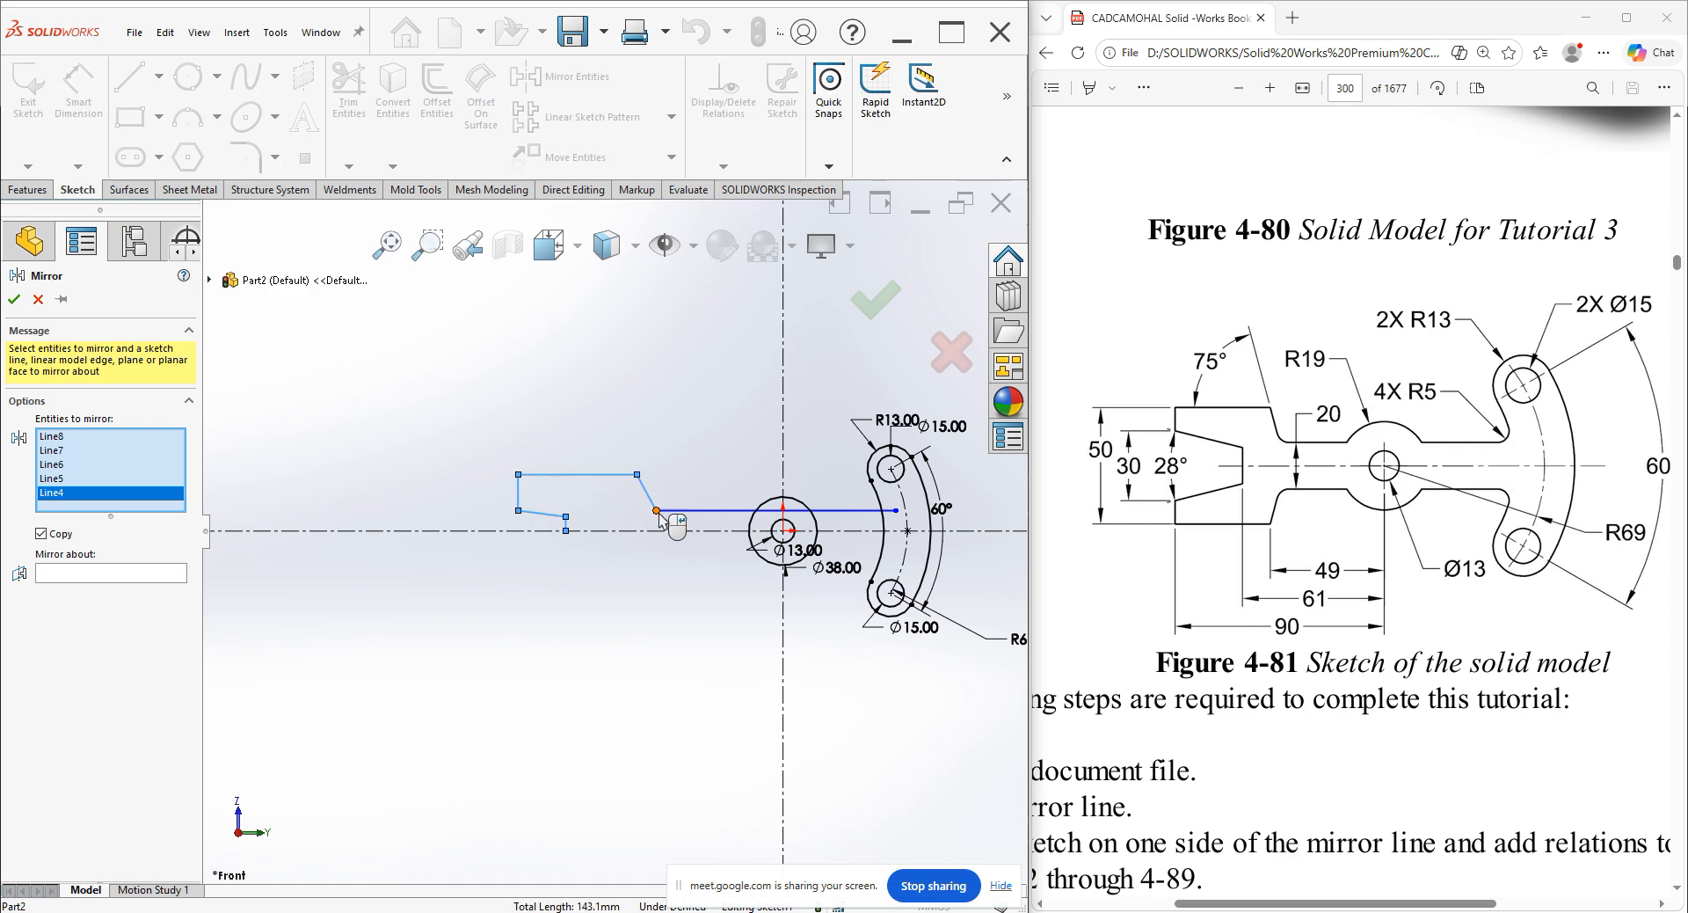
pyautogui.click(677, 512)
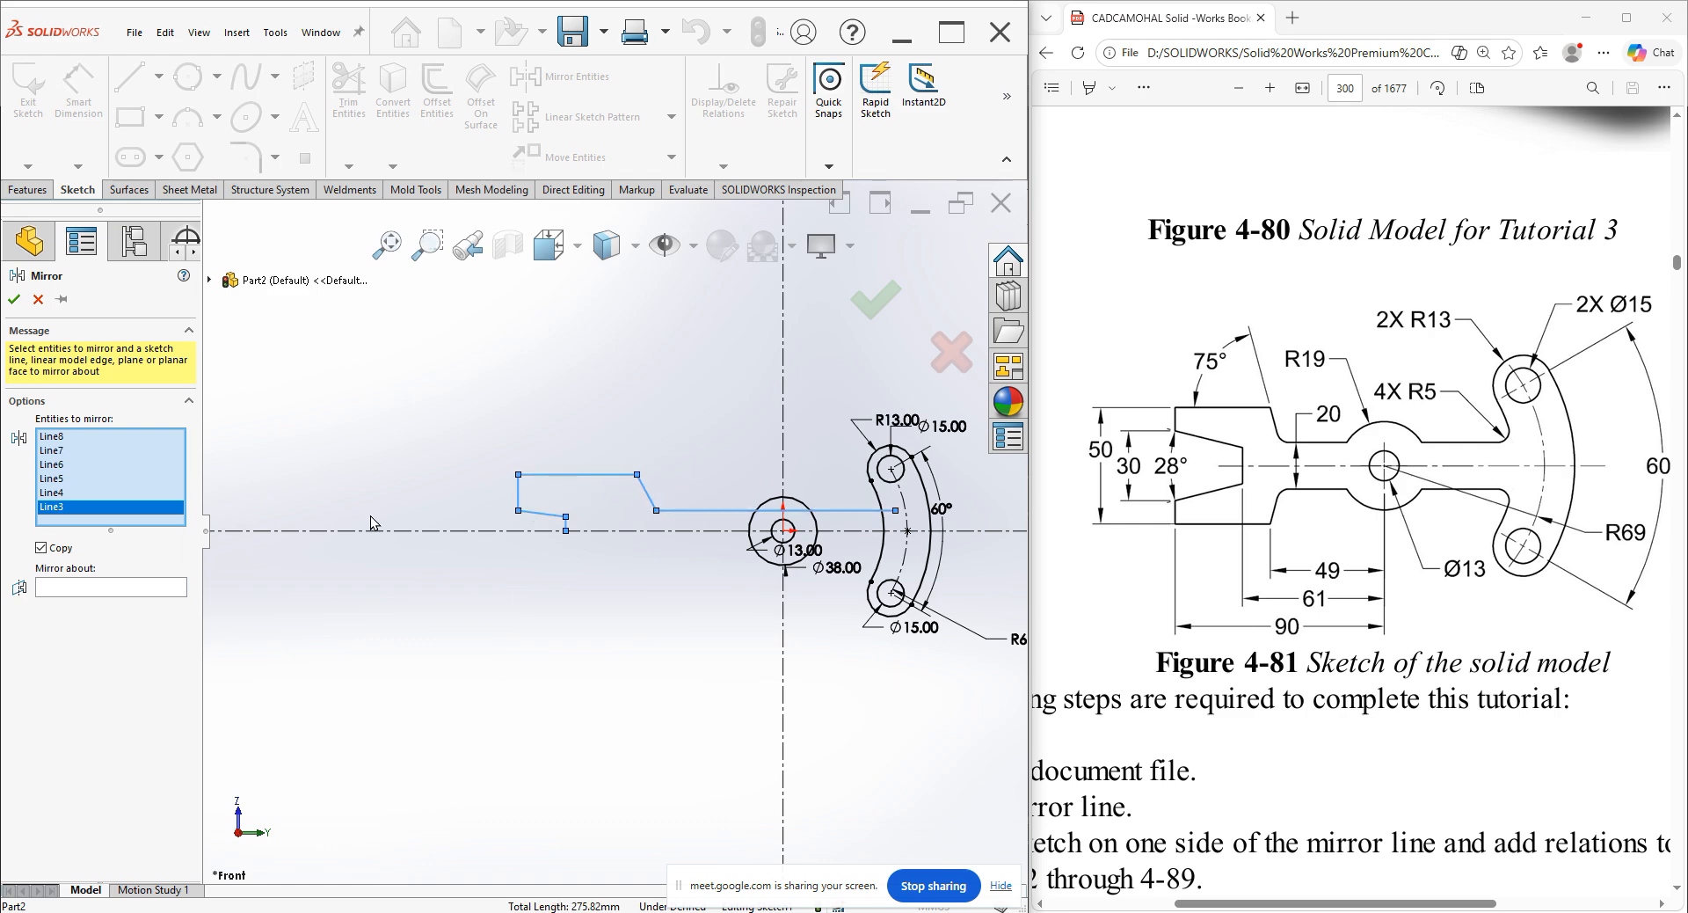
pyautogui.click(86, 588)
pyautogui.click(458, 531)
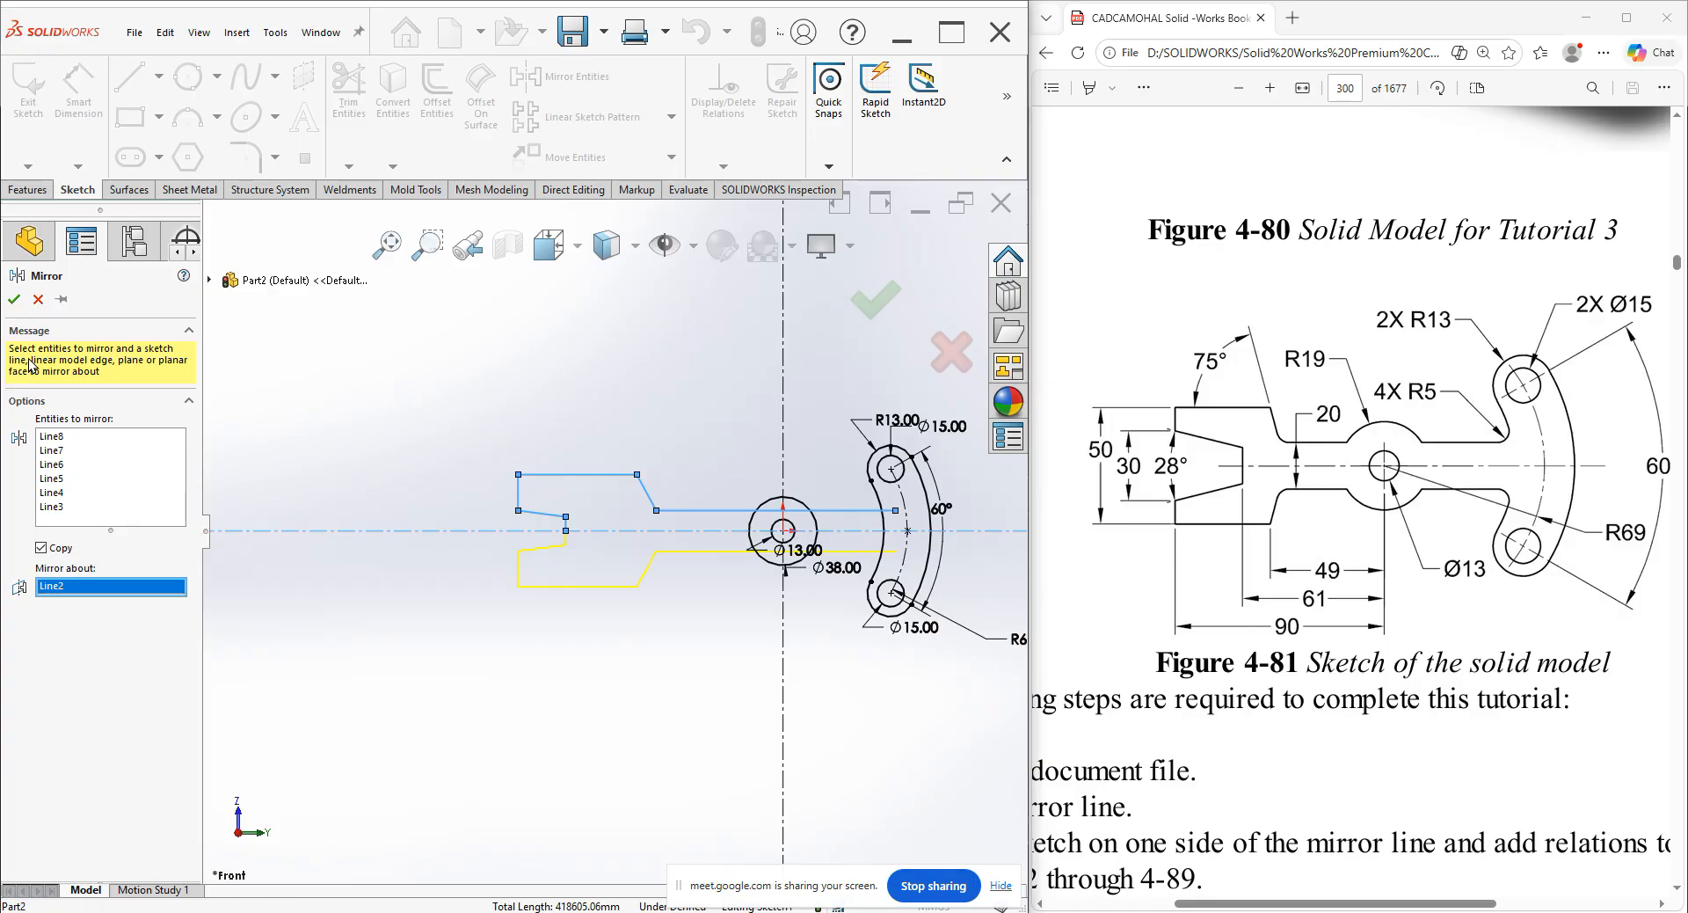
pyautogui.click(14, 299)
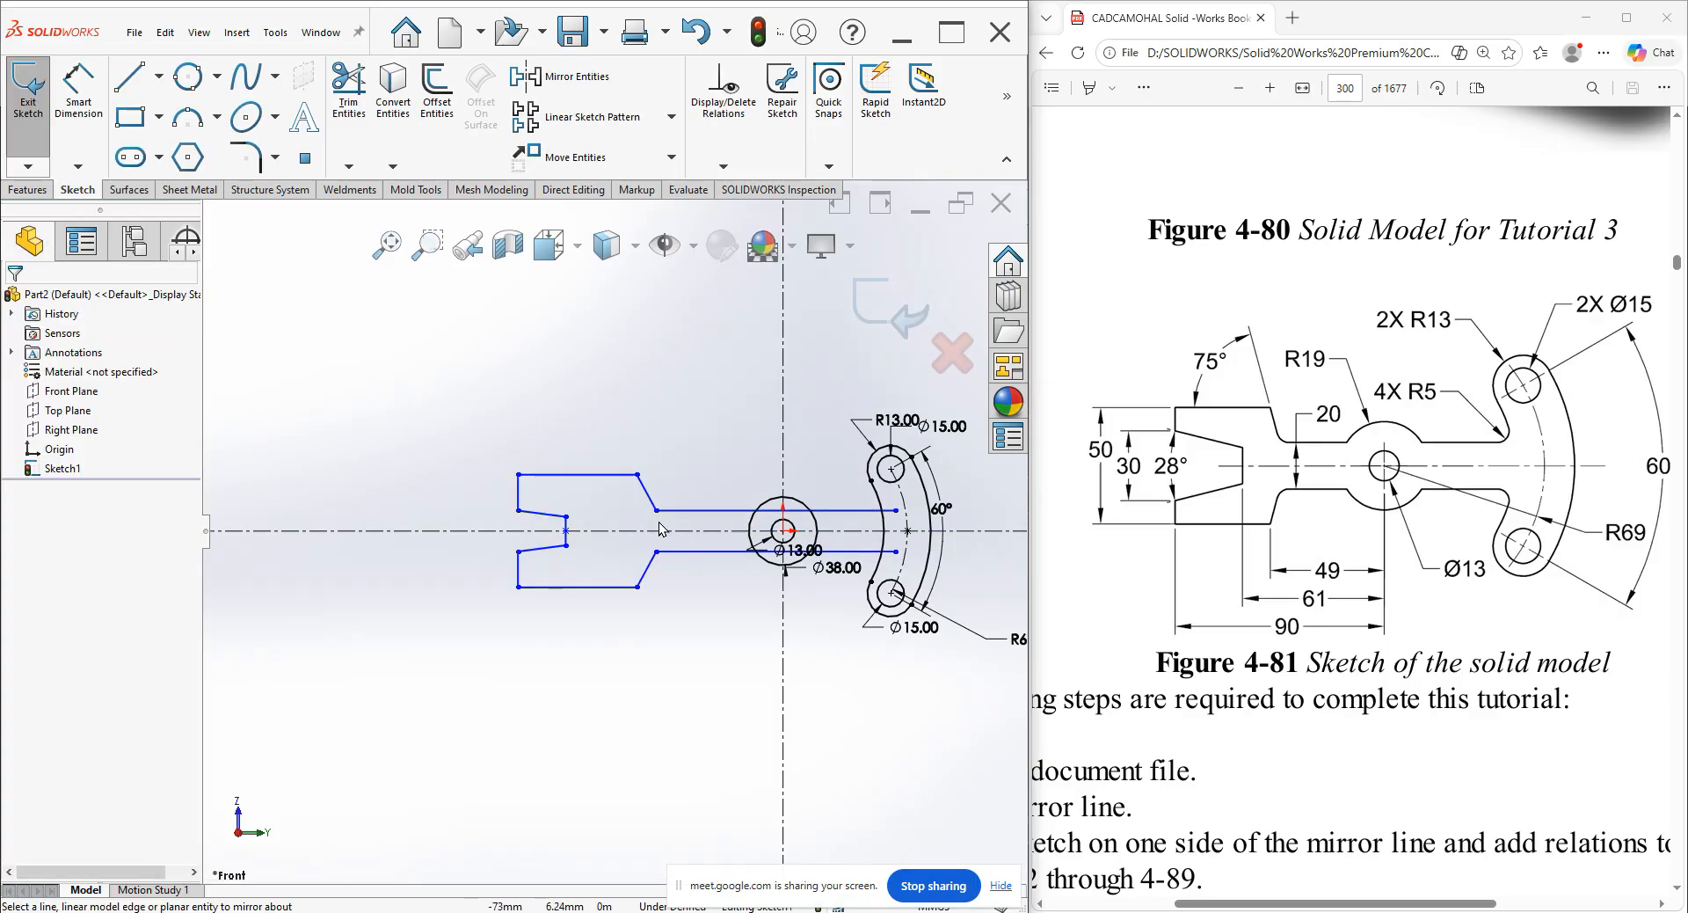
# Dimension the distance between the two long horizontal arm lines as 20 mm.
pyautogui.scroll(-1, 702, 521)
pyautogui.click(79, 87)
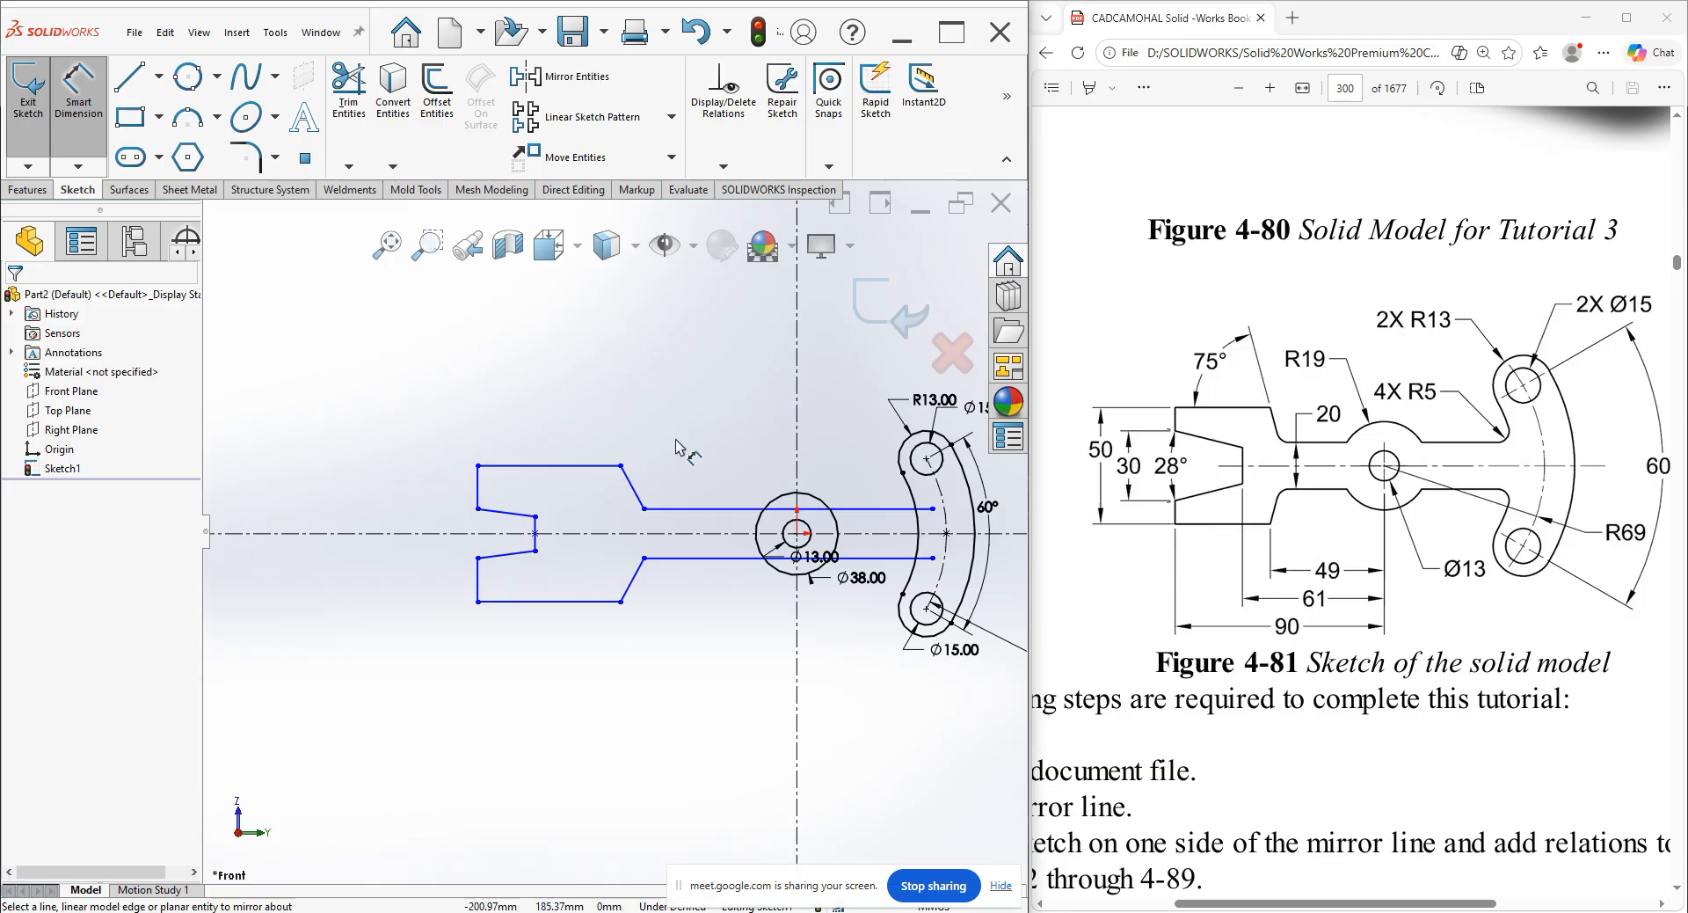
pyautogui.scroll(-1, 887, 564)
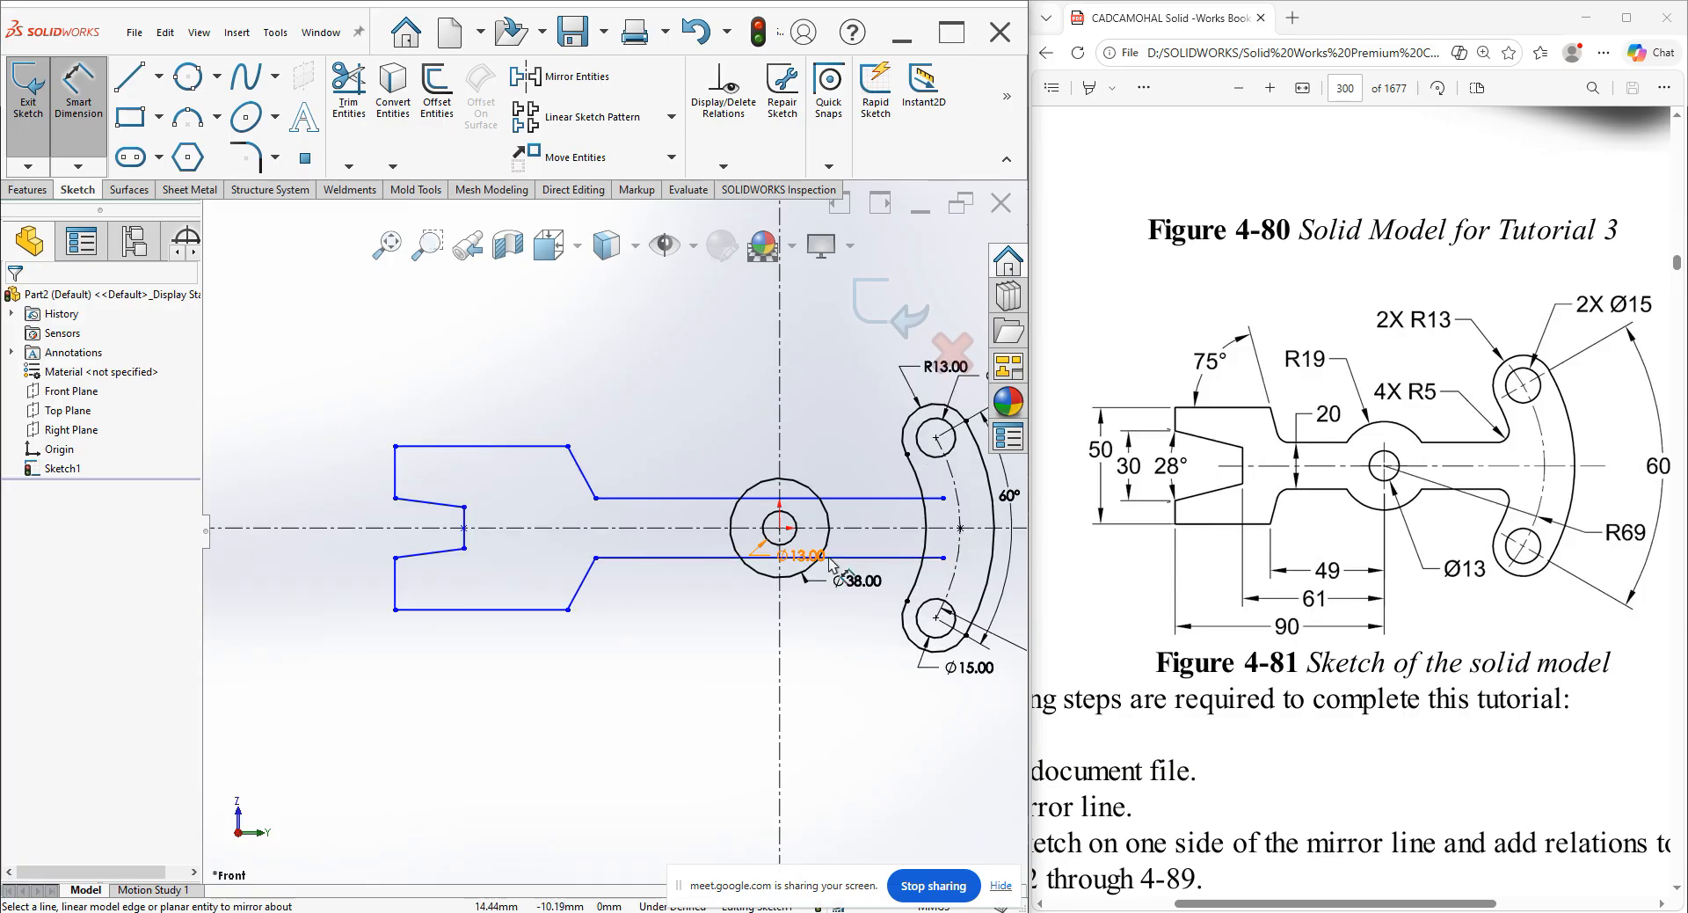
pyautogui.click(895, 558)
pyautogui.click(875, 498)
pyautogui.click(745, 683)
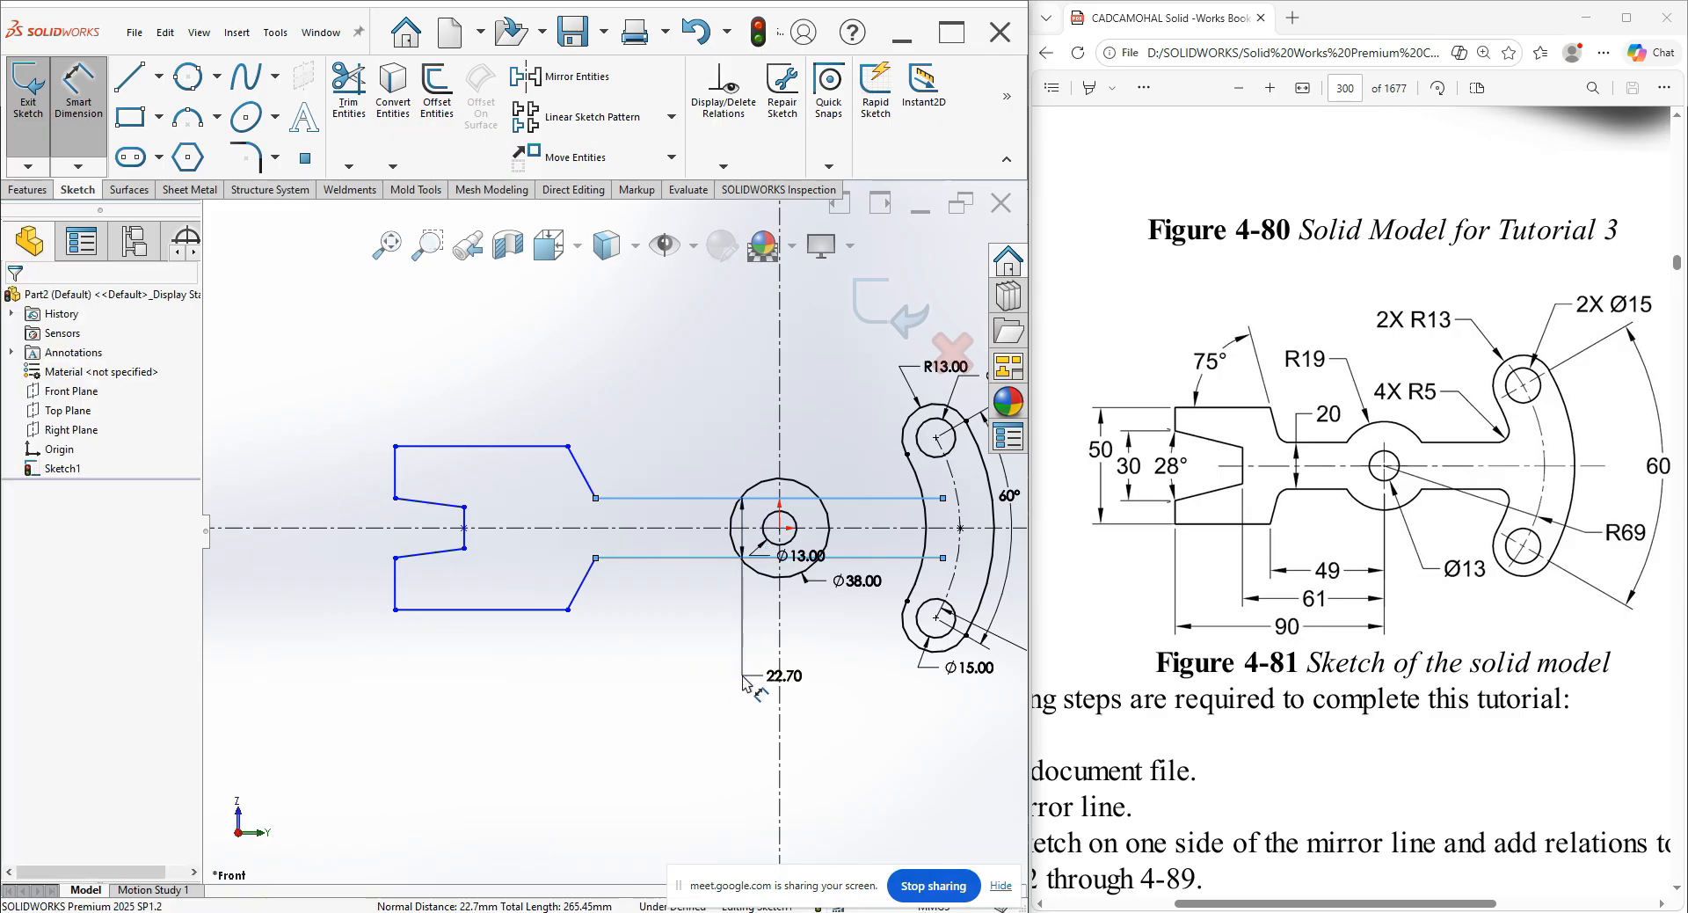
pyautogui.press('Return')
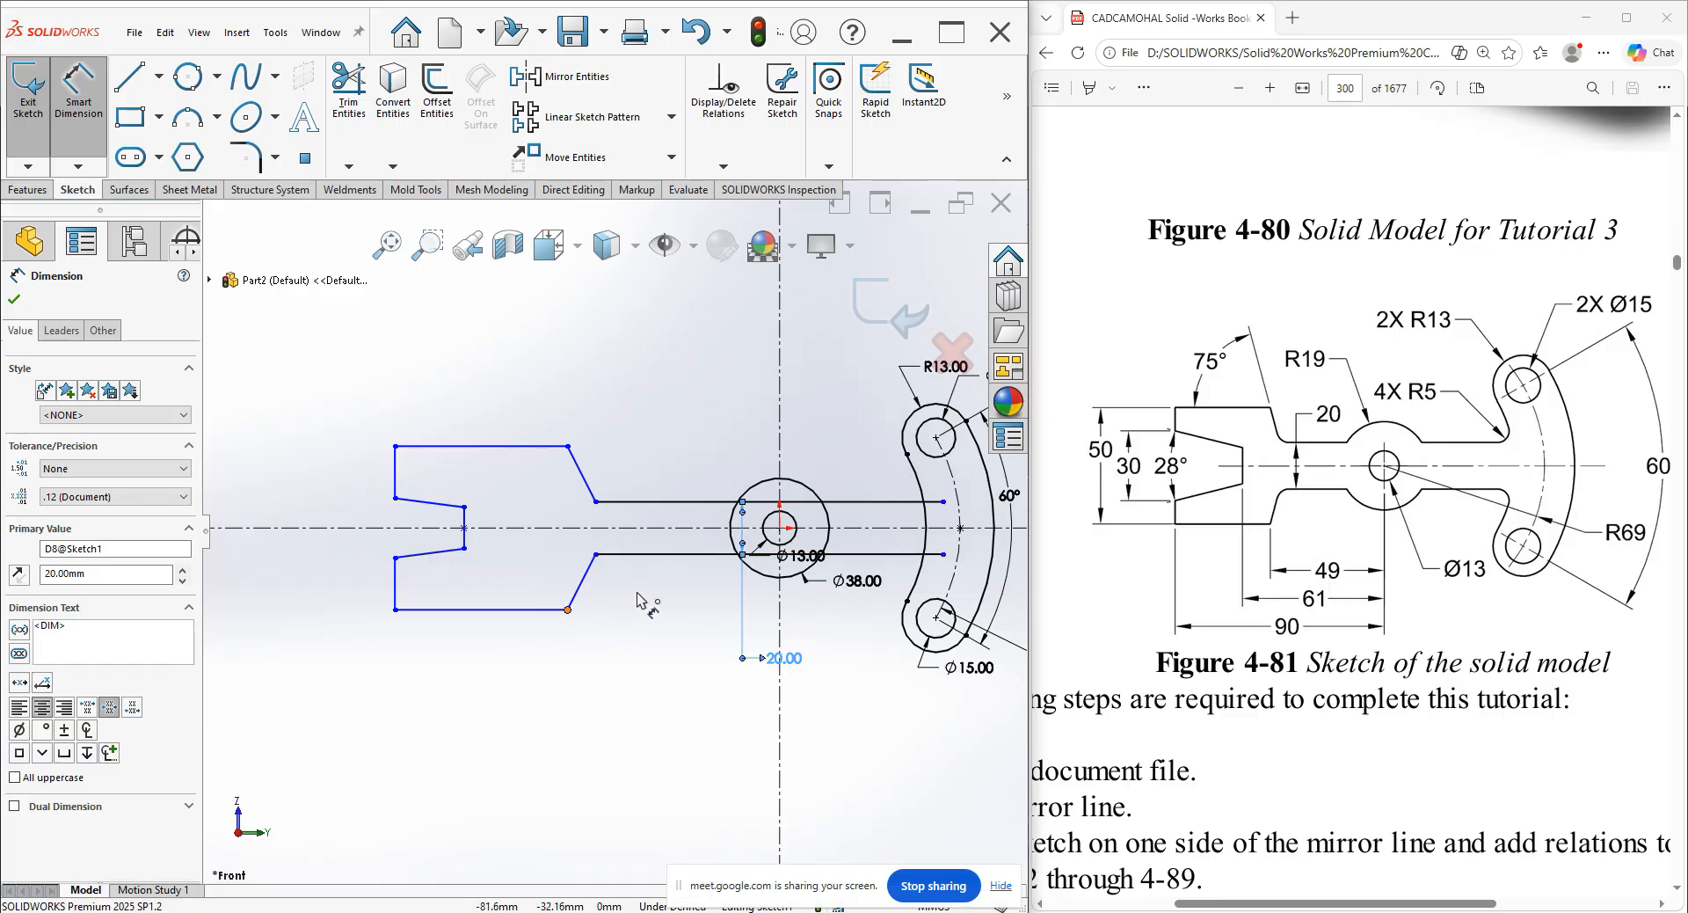
# Dimension the horizontal distance from the profile's lower outer corner, beside the slanted line, to the origin as 49 mm.
pyautogui.click(568, 609)
pyautogui.click(779, 527)
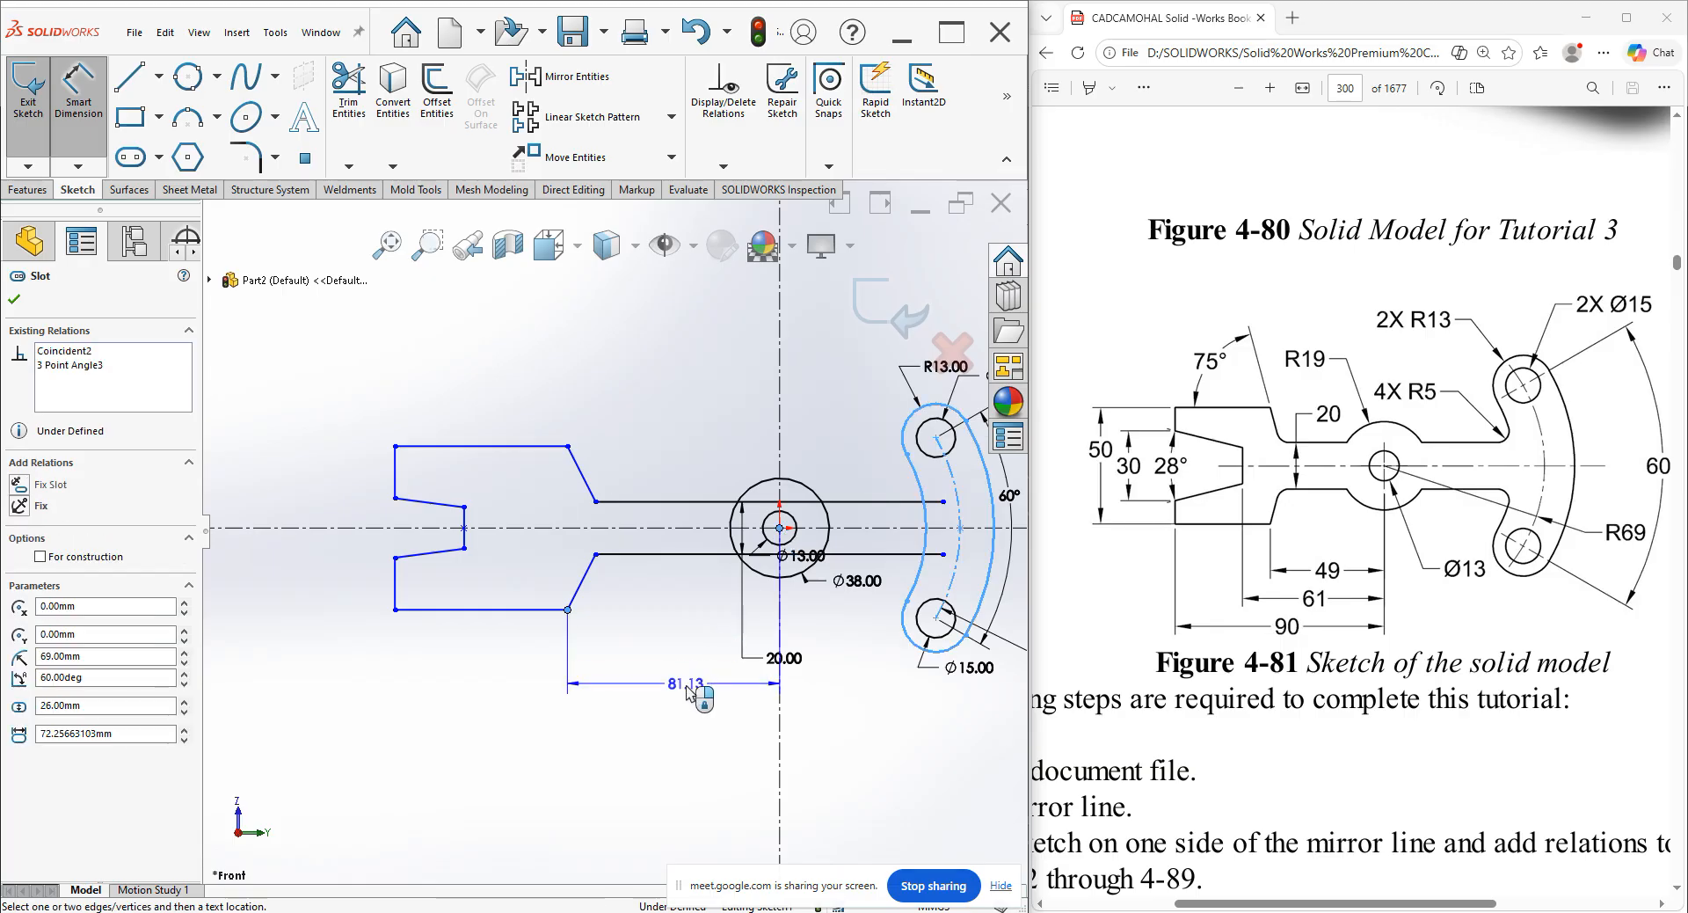
pyautogui.click(689, 692)
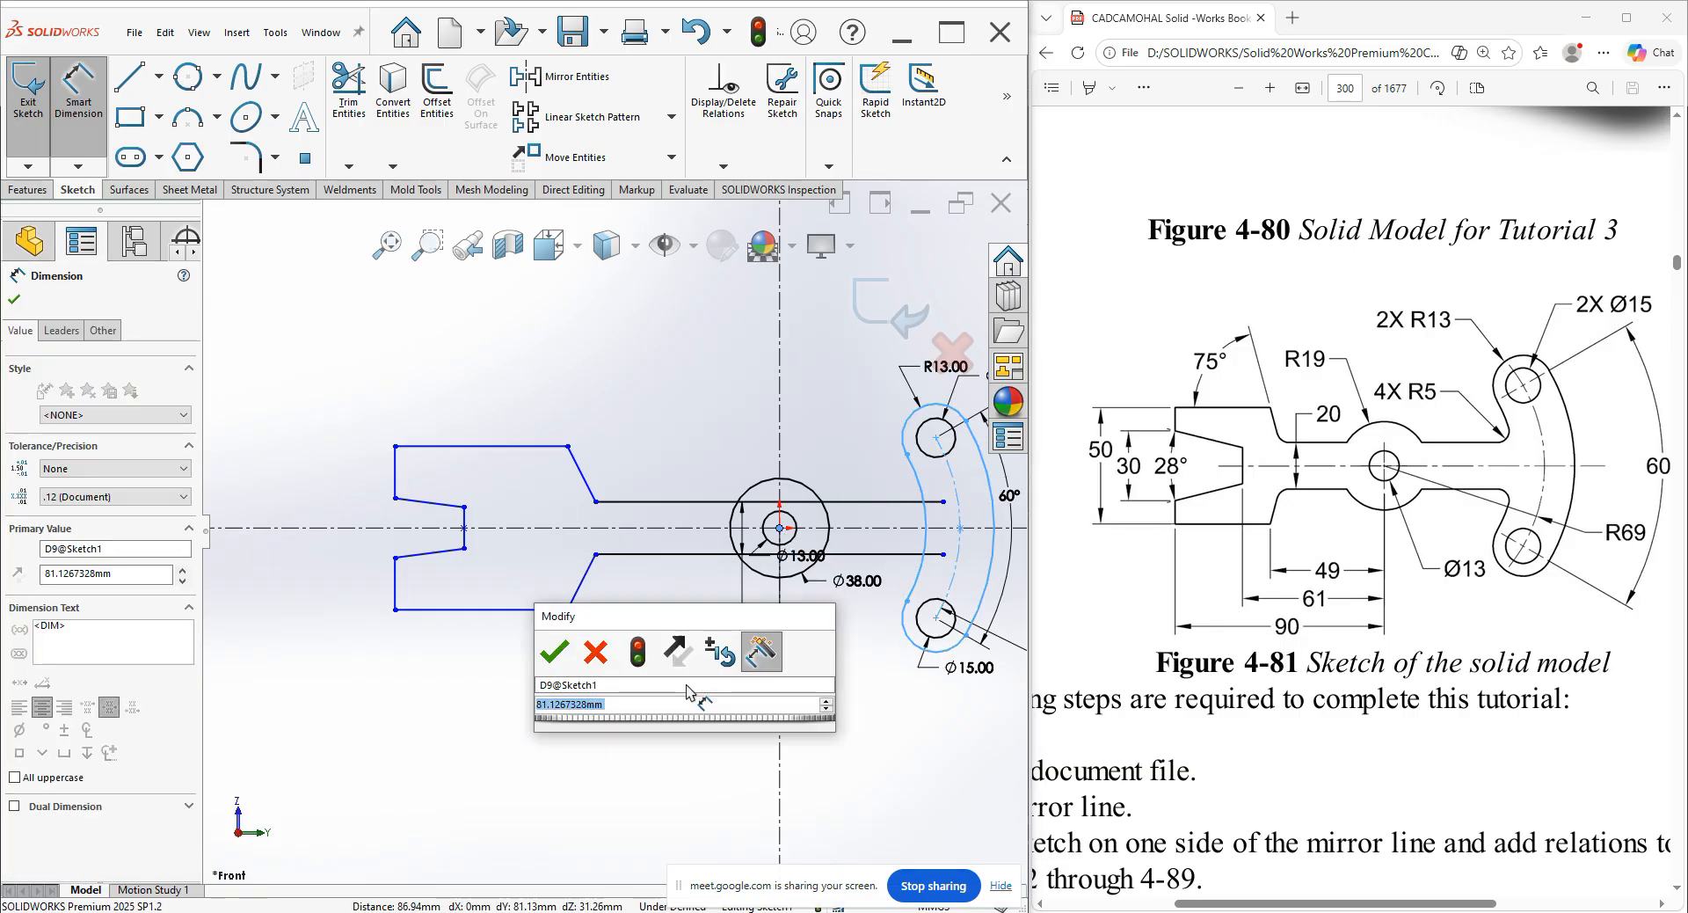
pyautogui.press('Return')
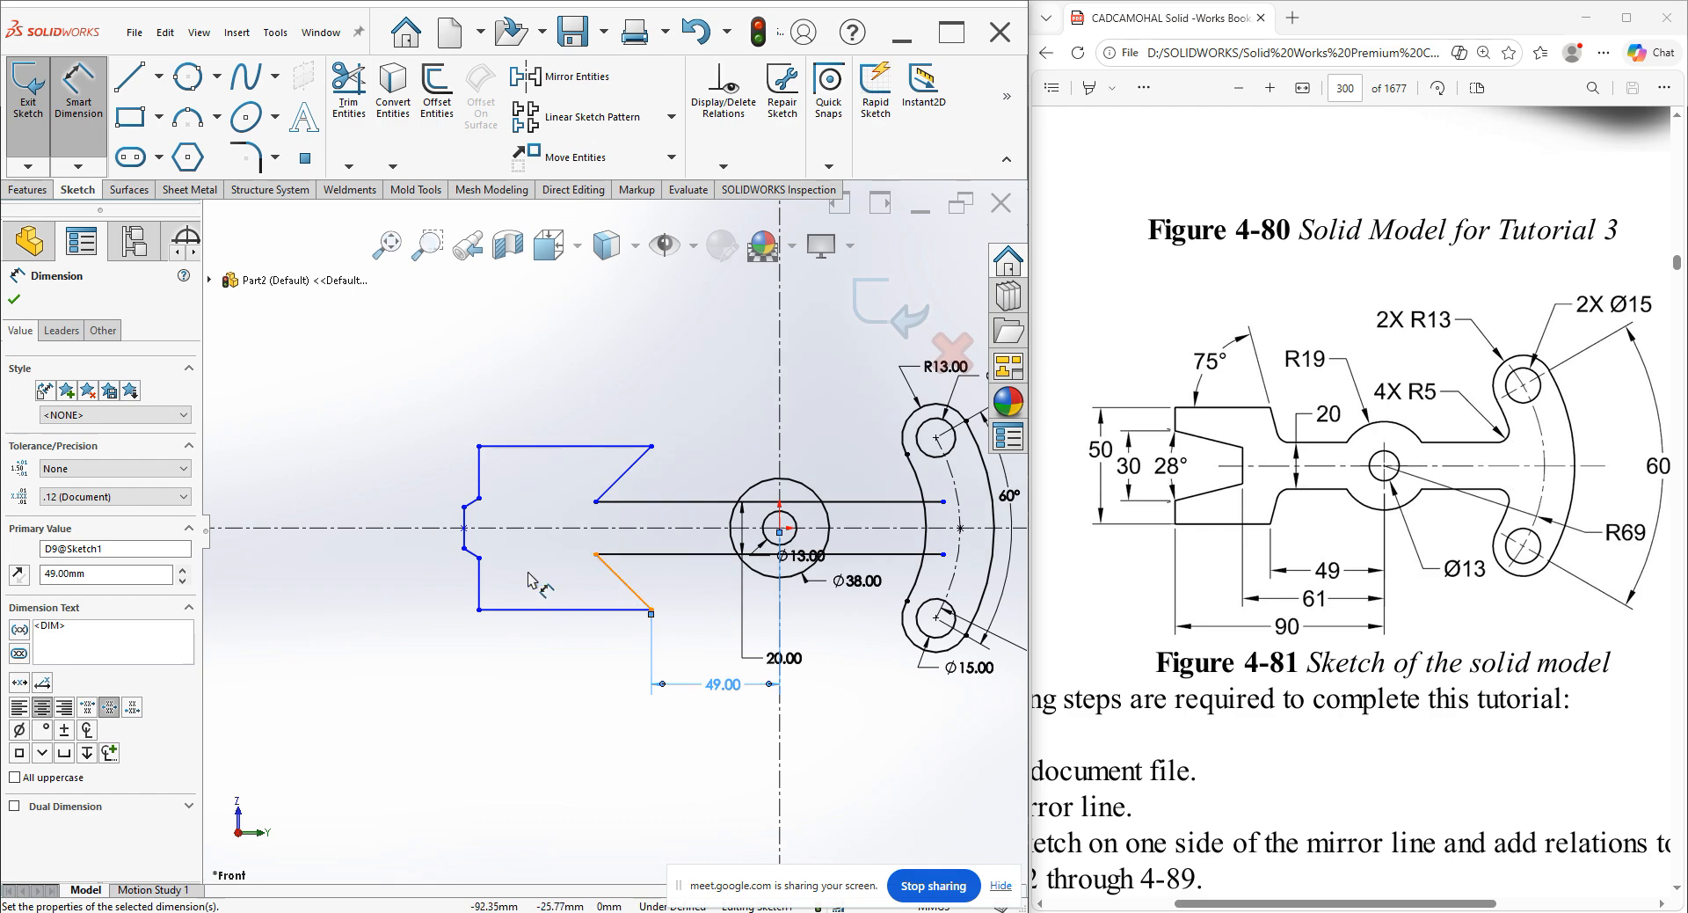
pyautogui.rightClick(541, 402)
pyautogui.click(593, 468)
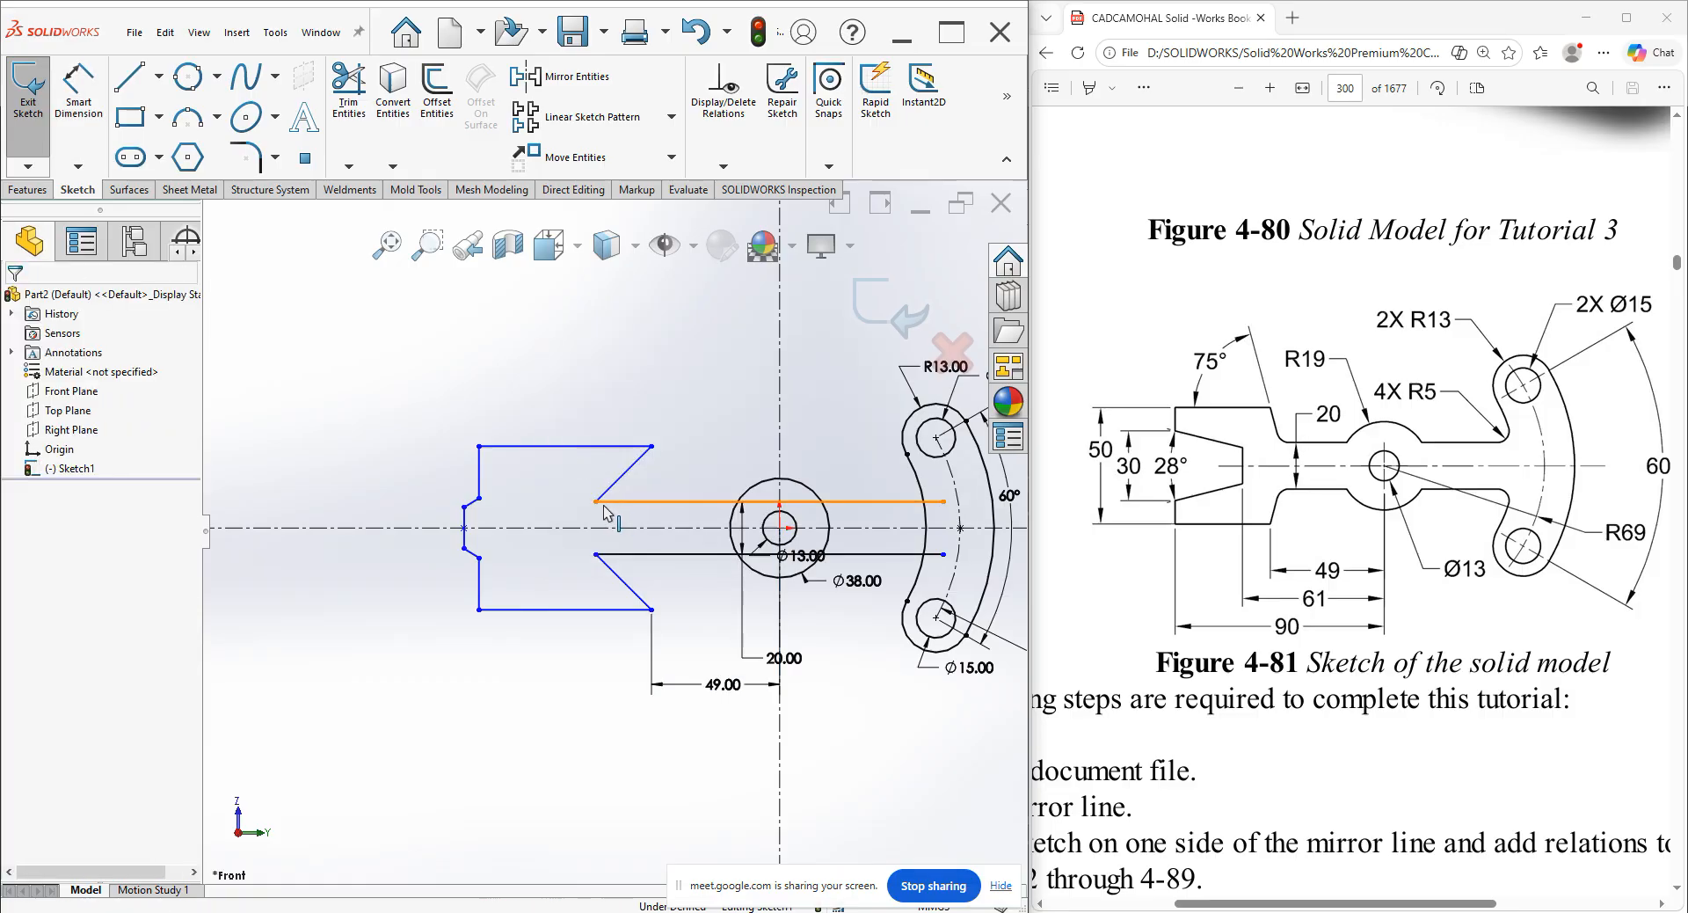
# Move the arm's left corner points to about 35 mm from the vertical construction line and the notch's inner edge rightward inside the profile.
pyautogui.moveTo(605, 504); pyautogui.dragTo(691, 506)
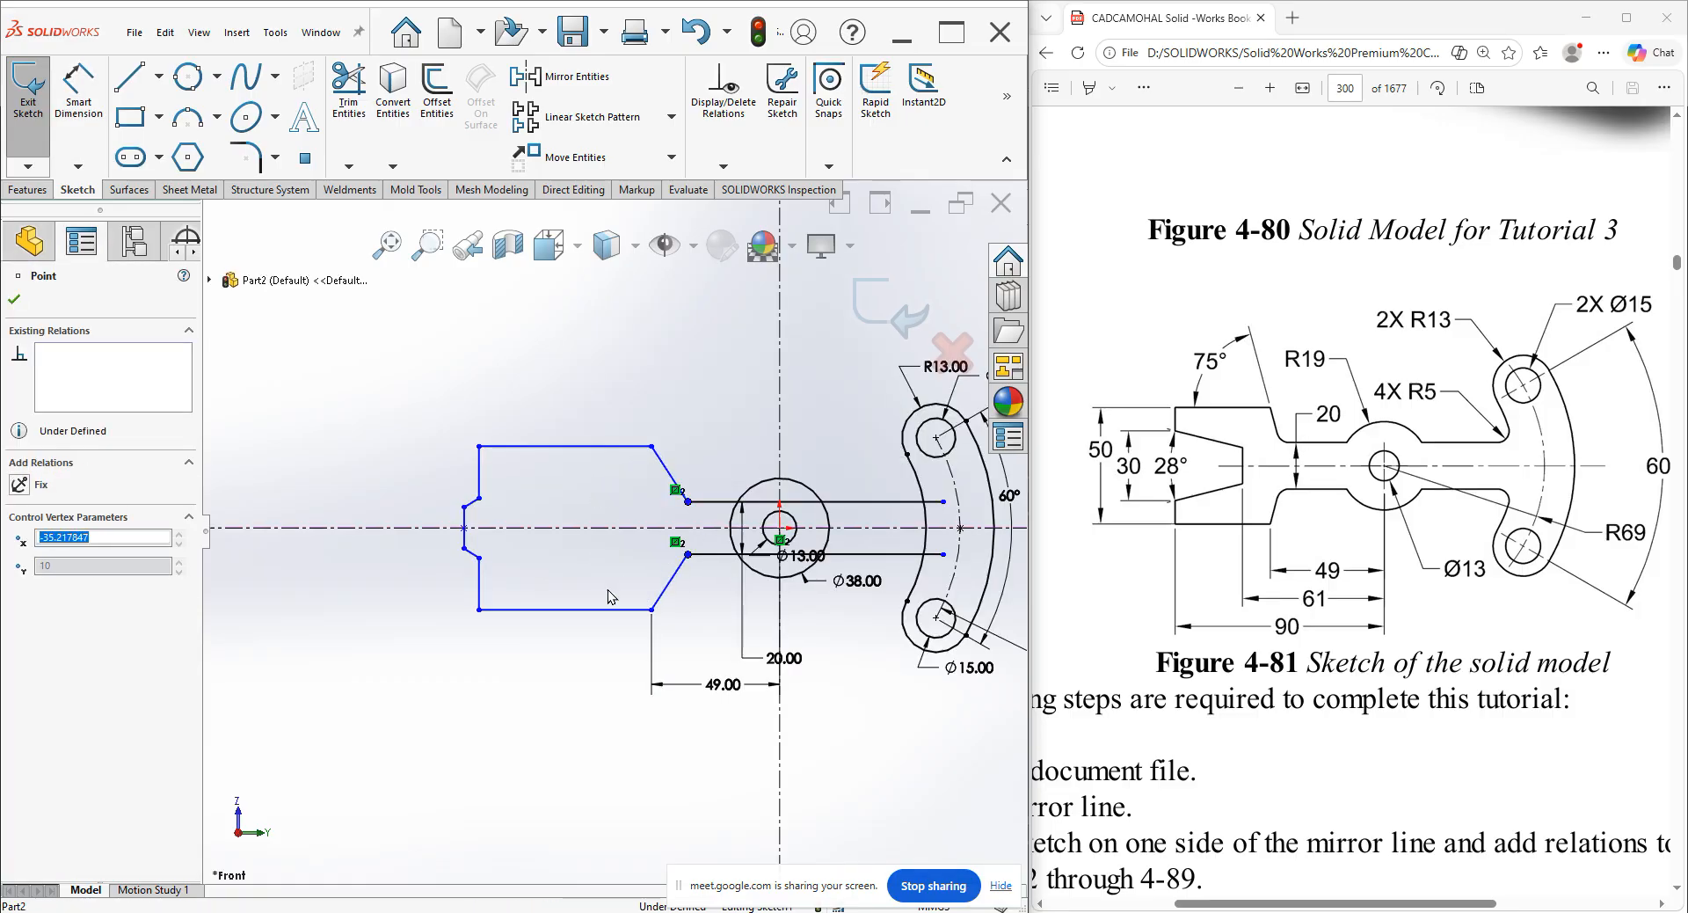
pyautogui.moveTo(467, 551)
pyautogui.mouseDown()
pyautogui.moveTo(563, 580)
pyautogui.moveTo(557, 547)
pyautogui.mouseUp()
pyautogui.click(531, 643)
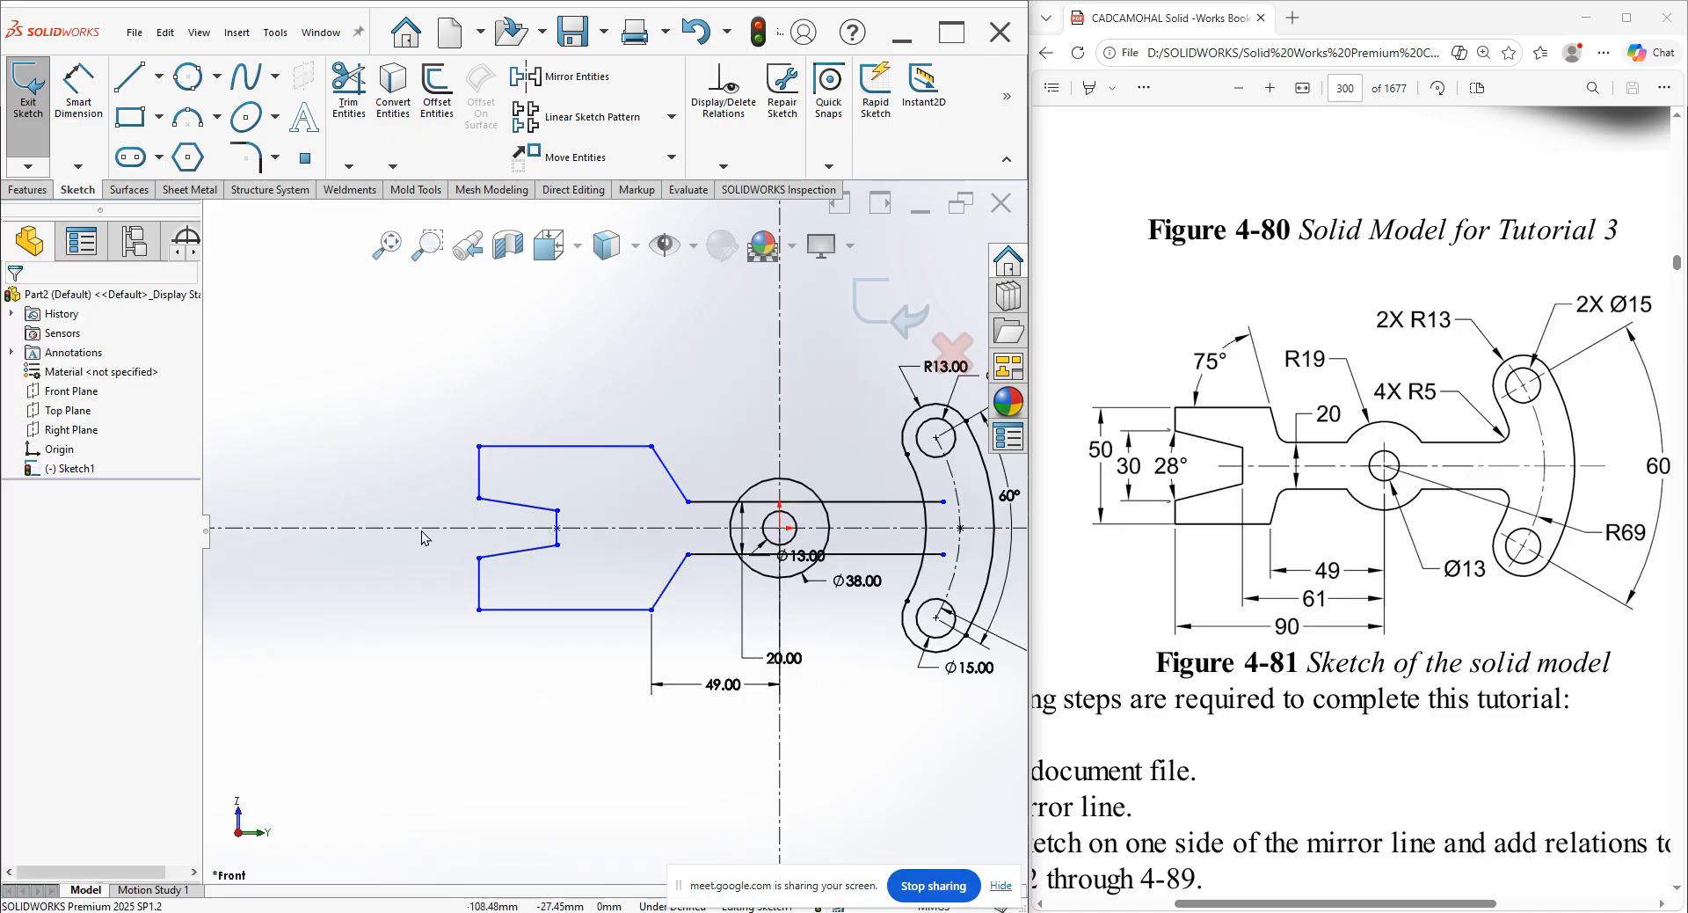
# Dimension the horizontal distance from the notch's inner vertical edge to the origin as 61 mm.
pyautogui.click(83, 88)
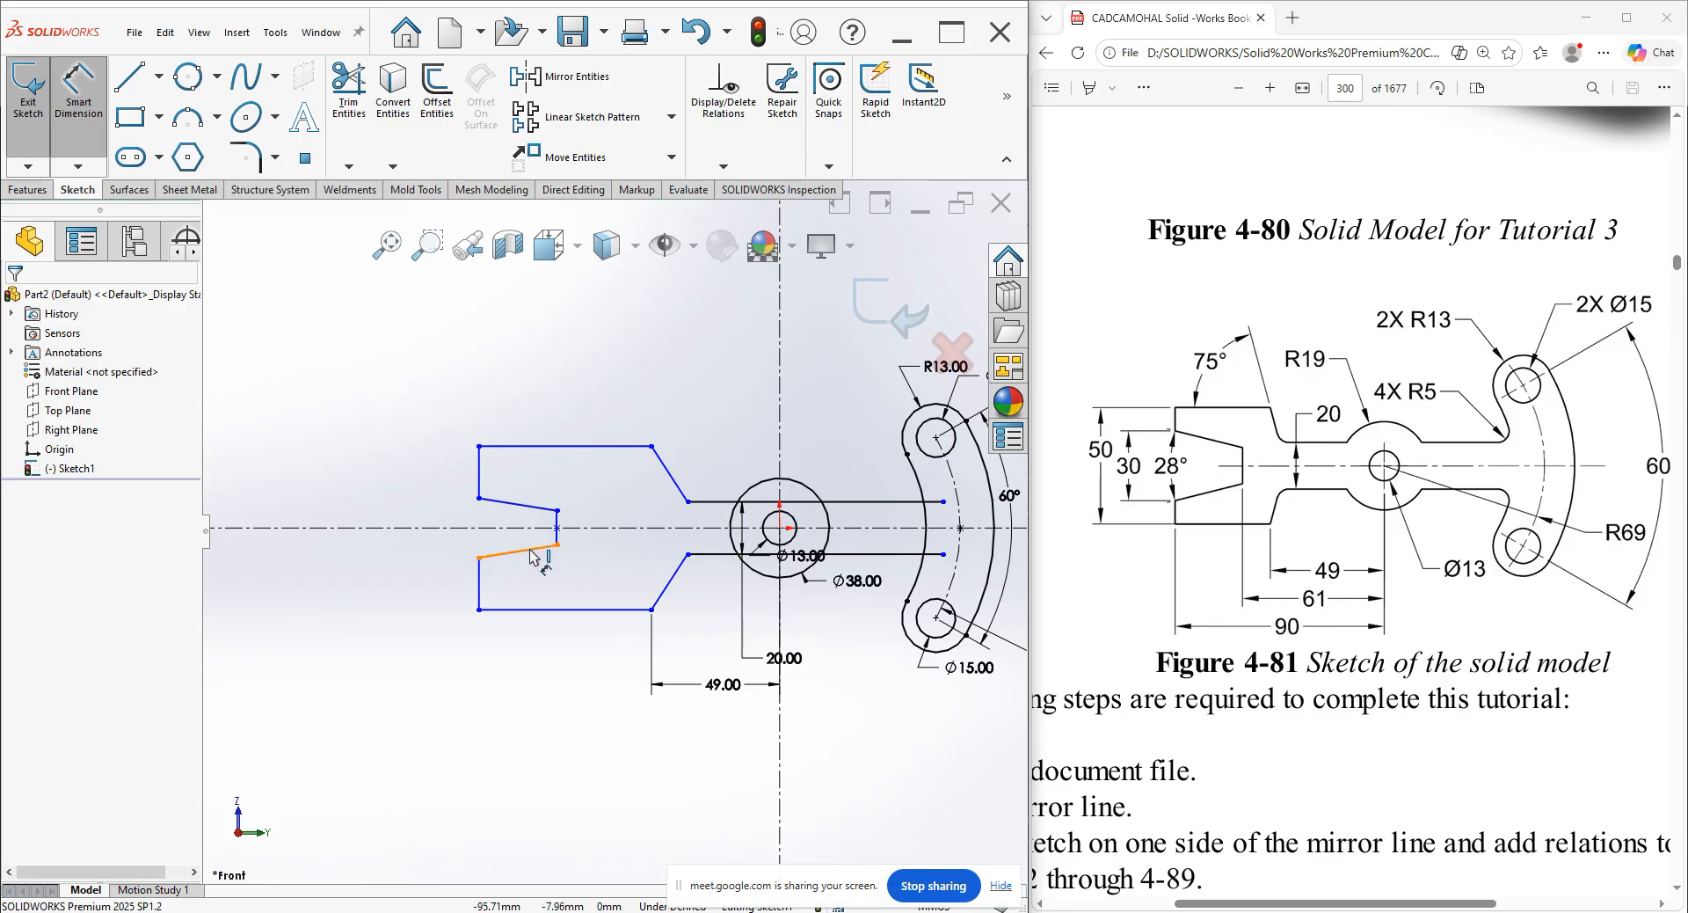
pyautogui.click(559, 534)
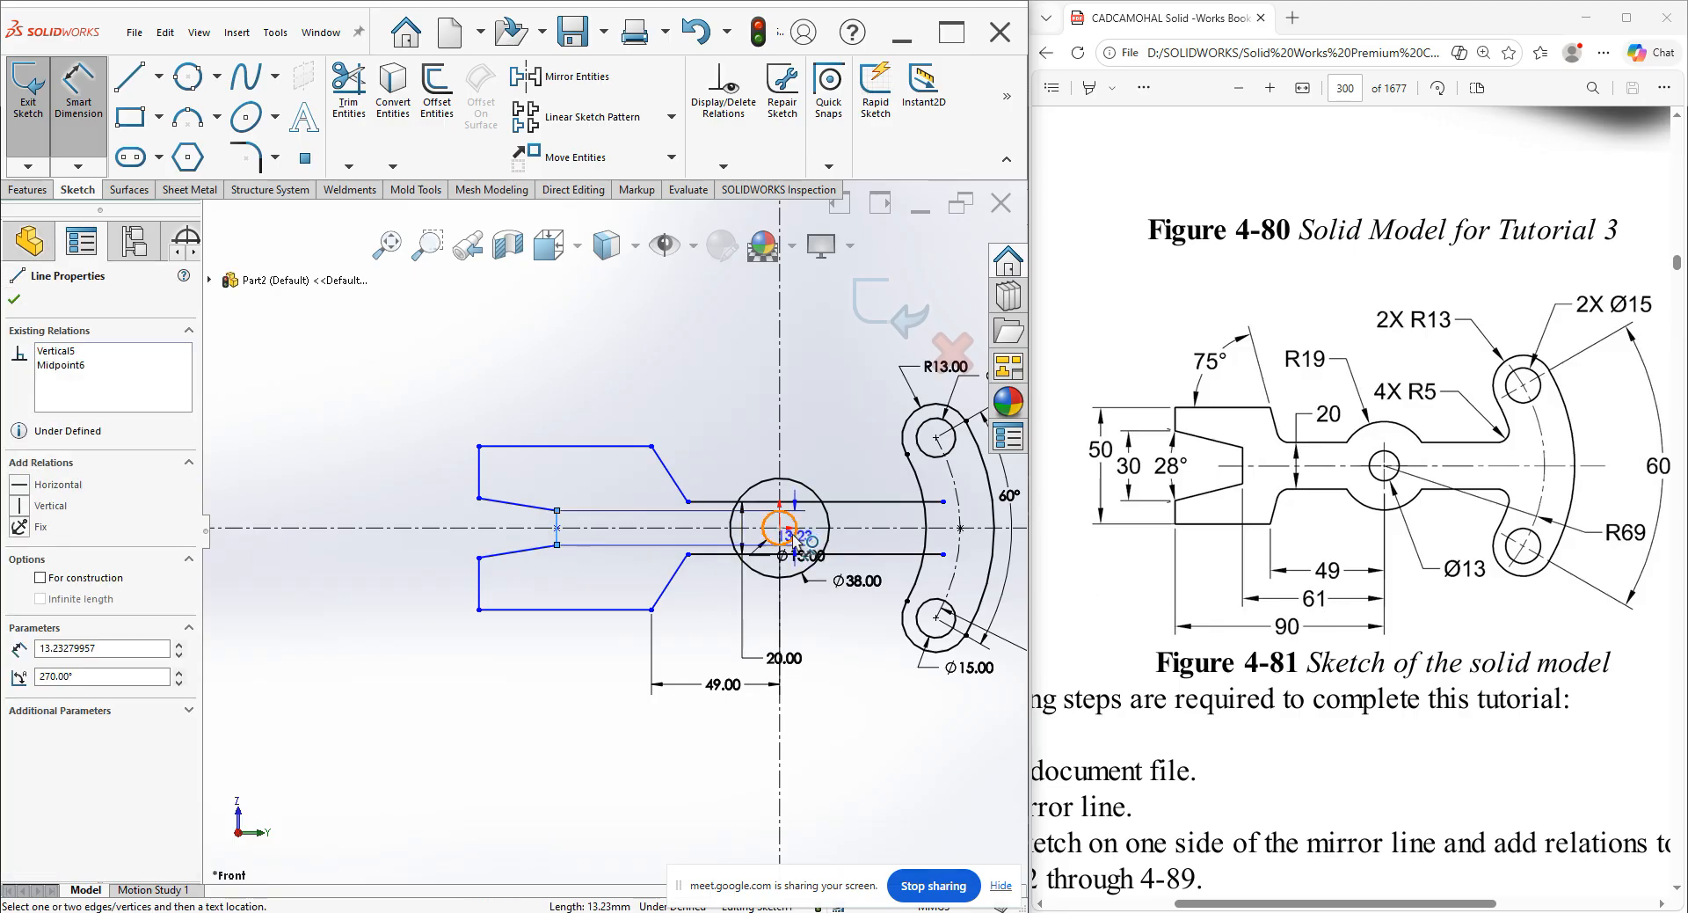
pyautogui.click(780, 528)
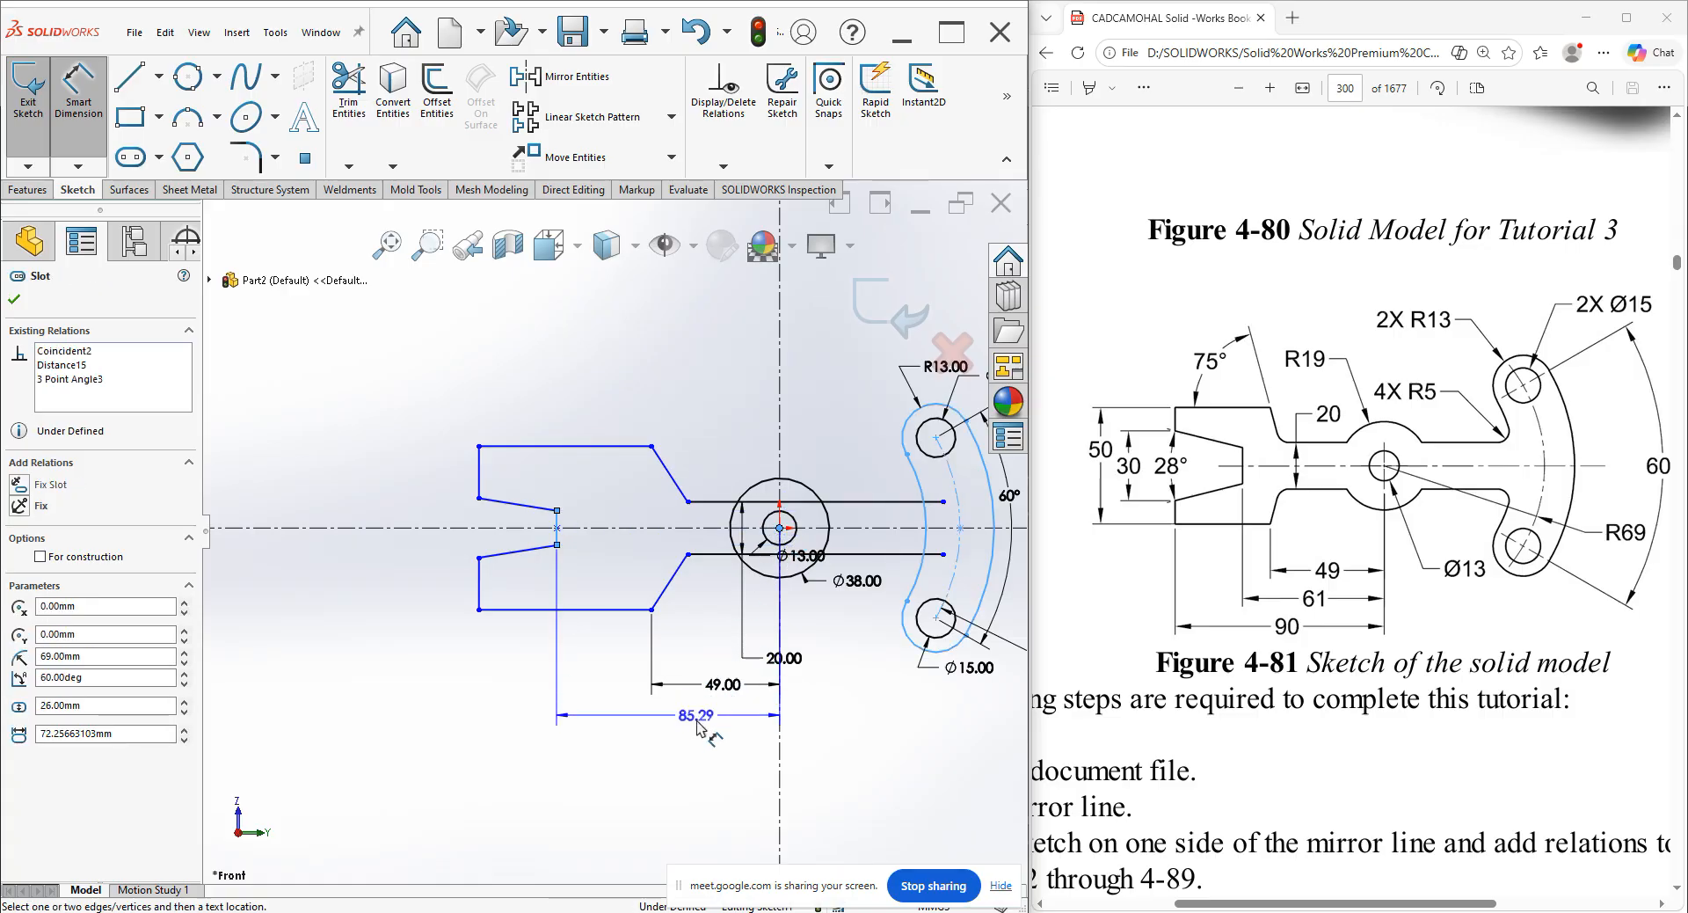
pyautogui.click(698, 730)
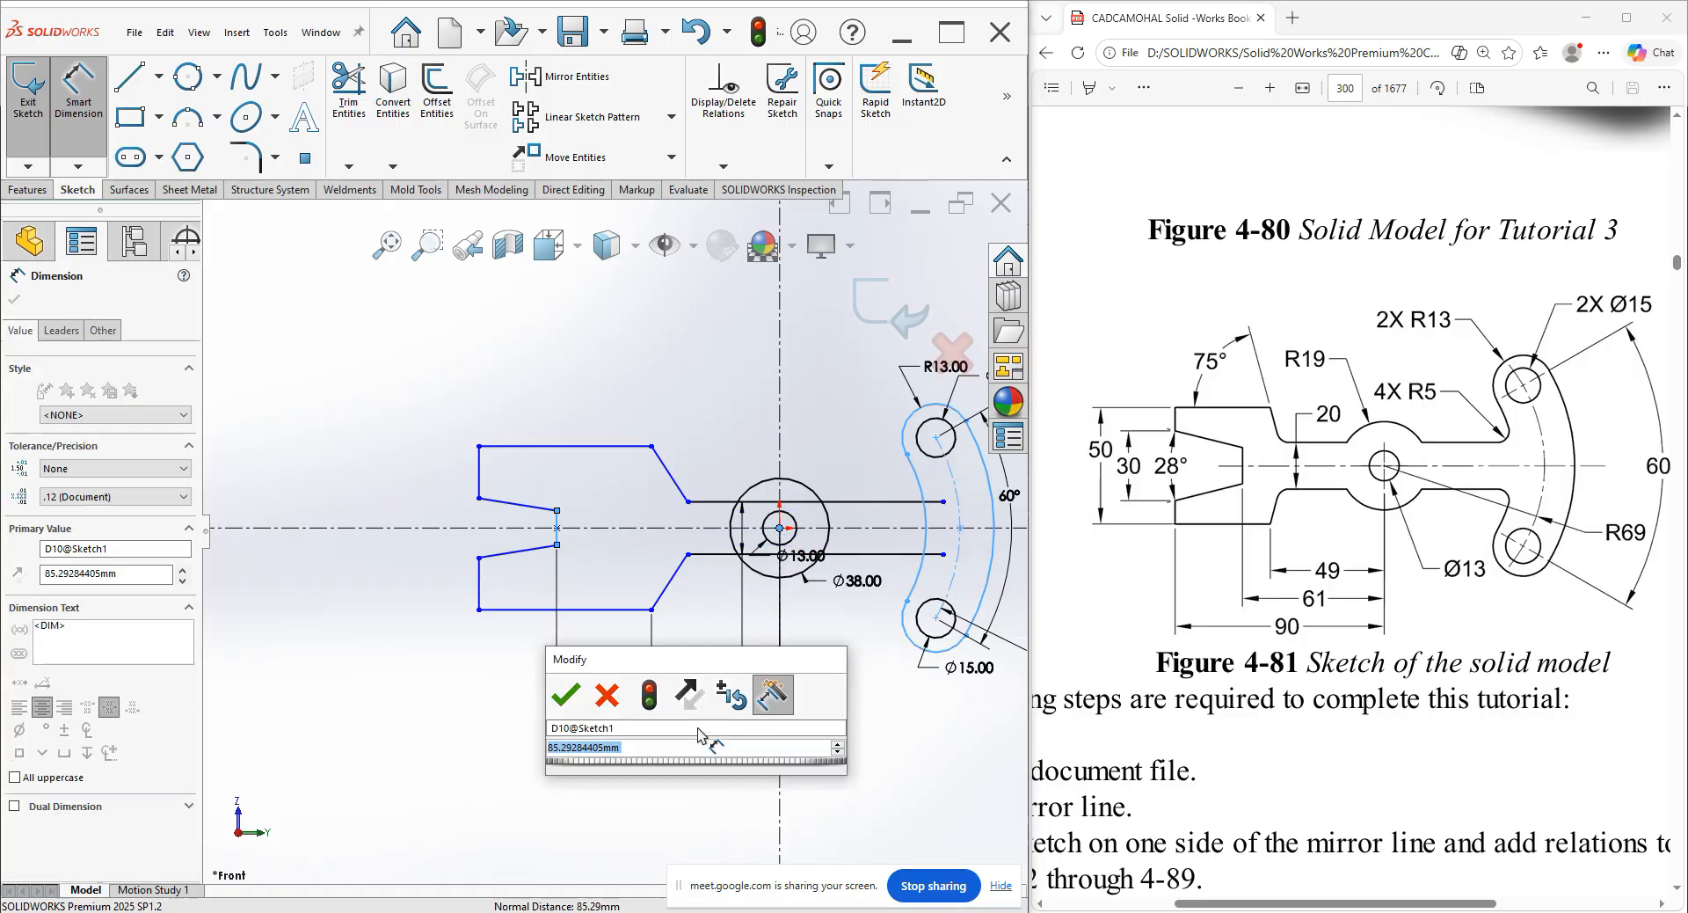
pyautogui.press('Return')
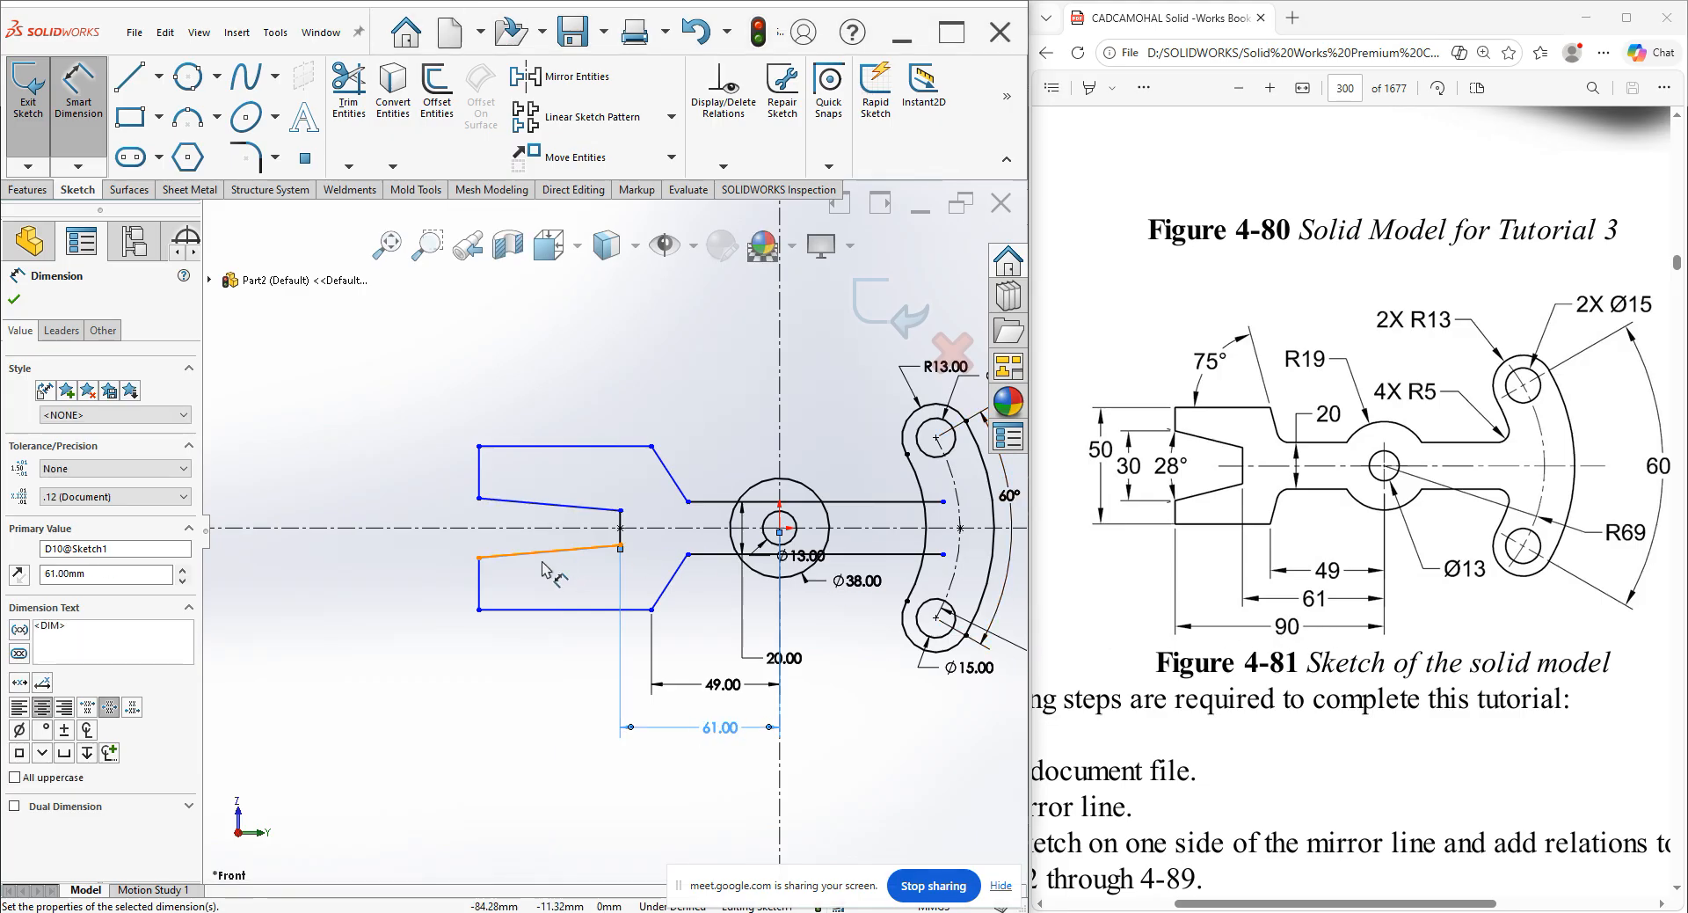
# Dimension the horizontal distance from the profile's outermost vertical edge to the origin as 90 mm.
pyautogui.press('l')
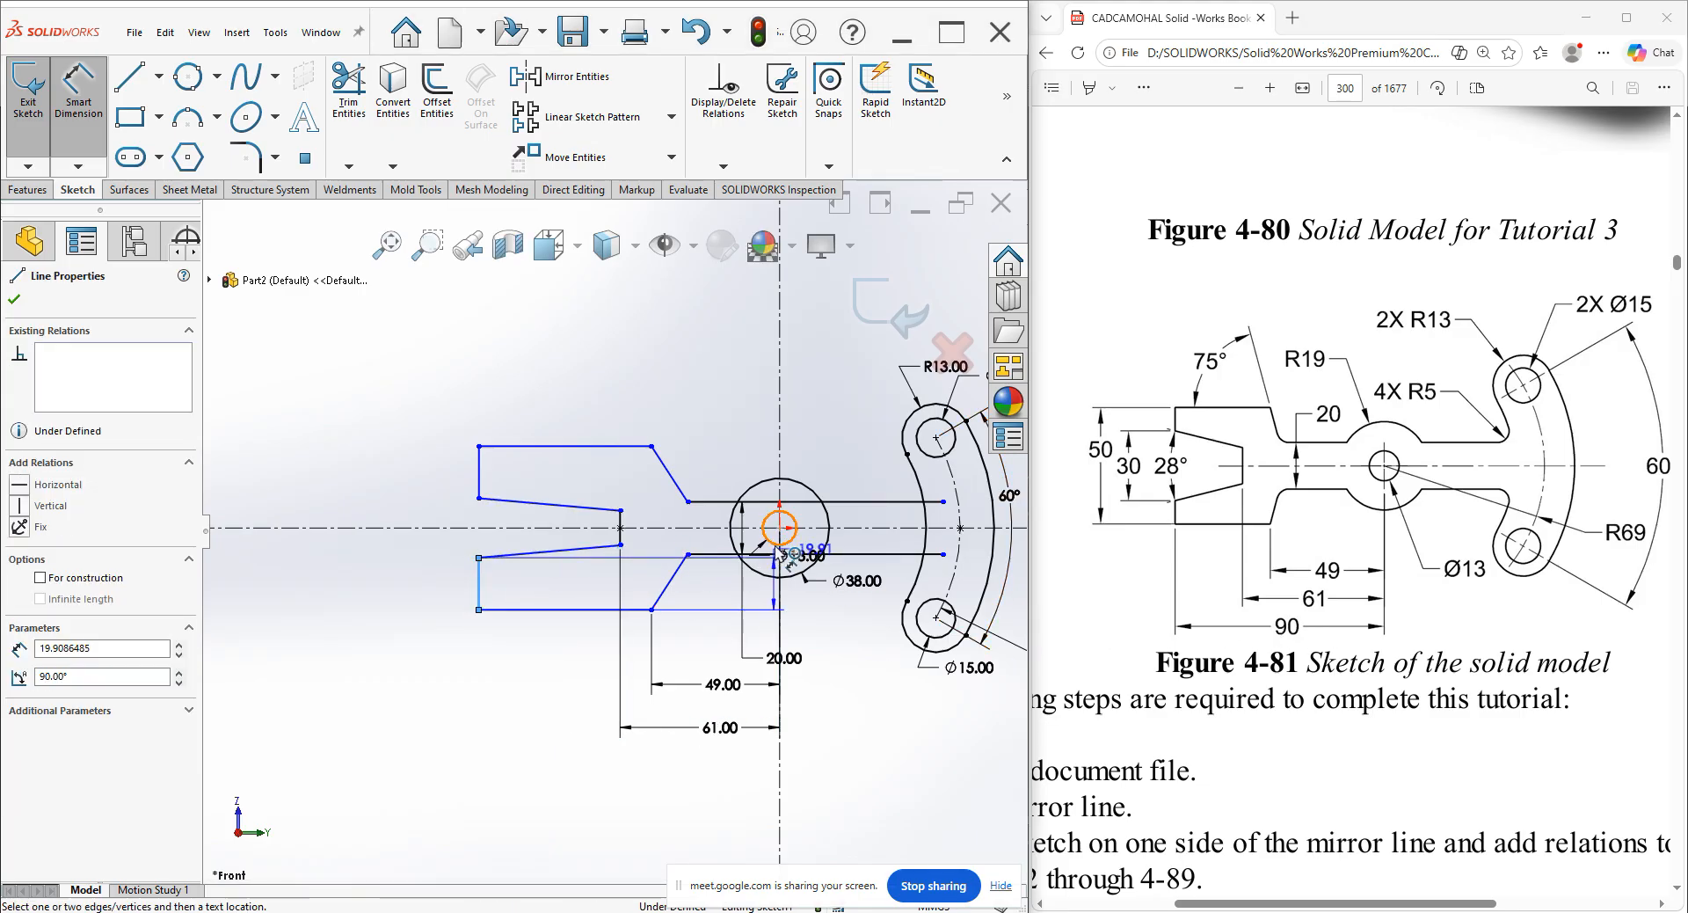
pyautogui.click(779, 528)
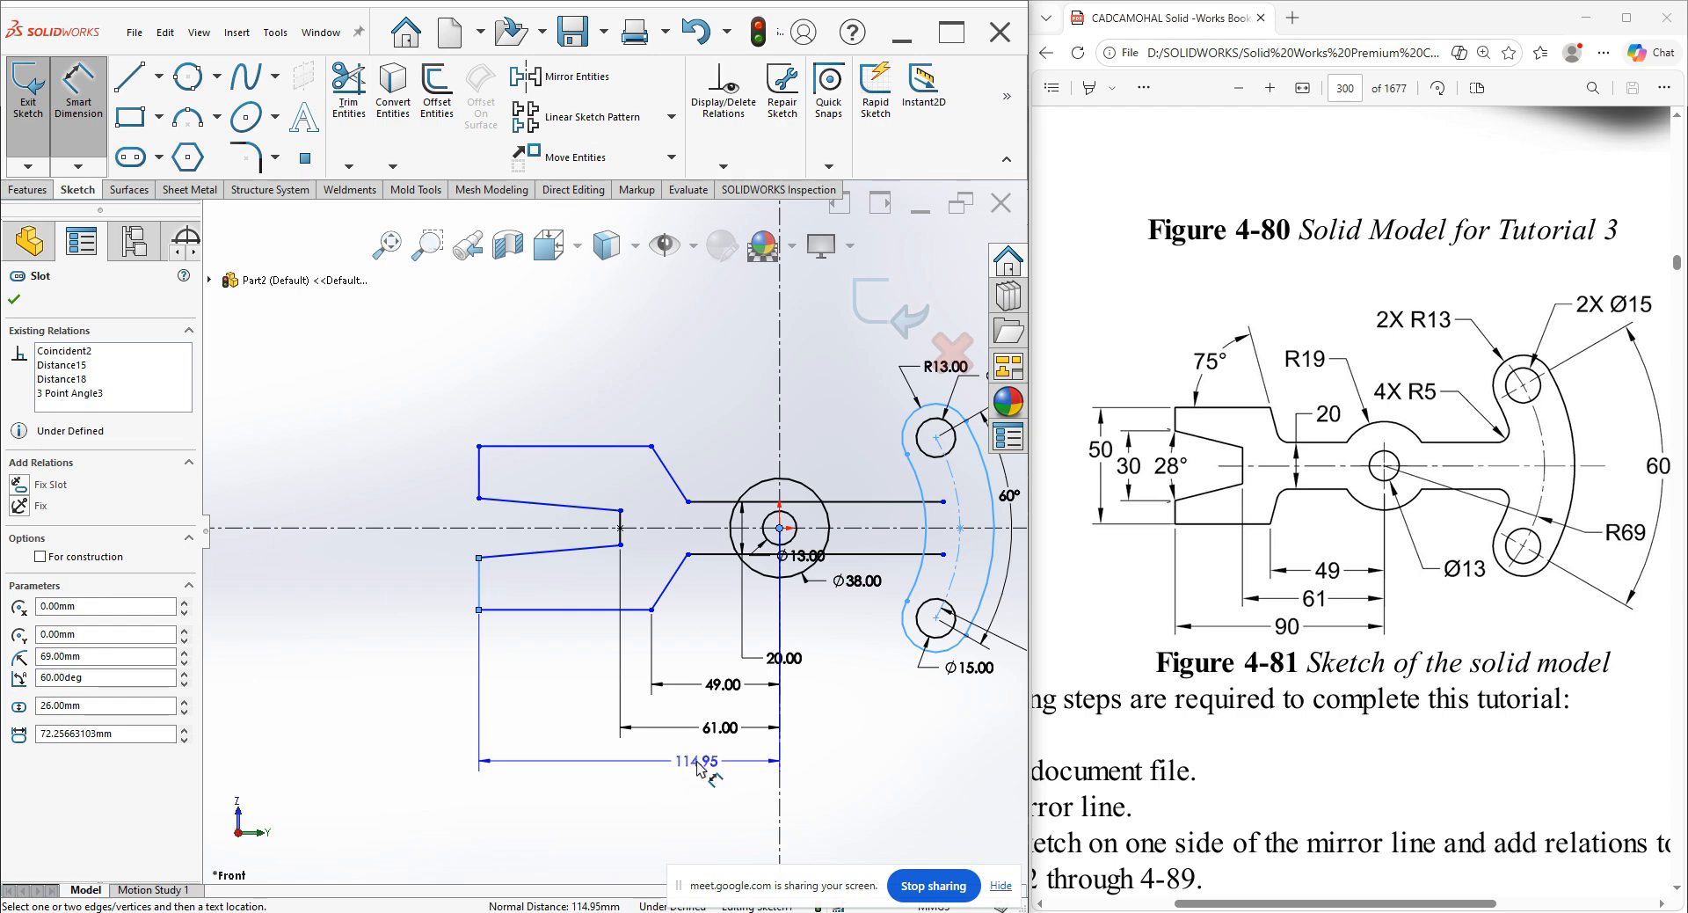
pyautogui.click(696, 762)
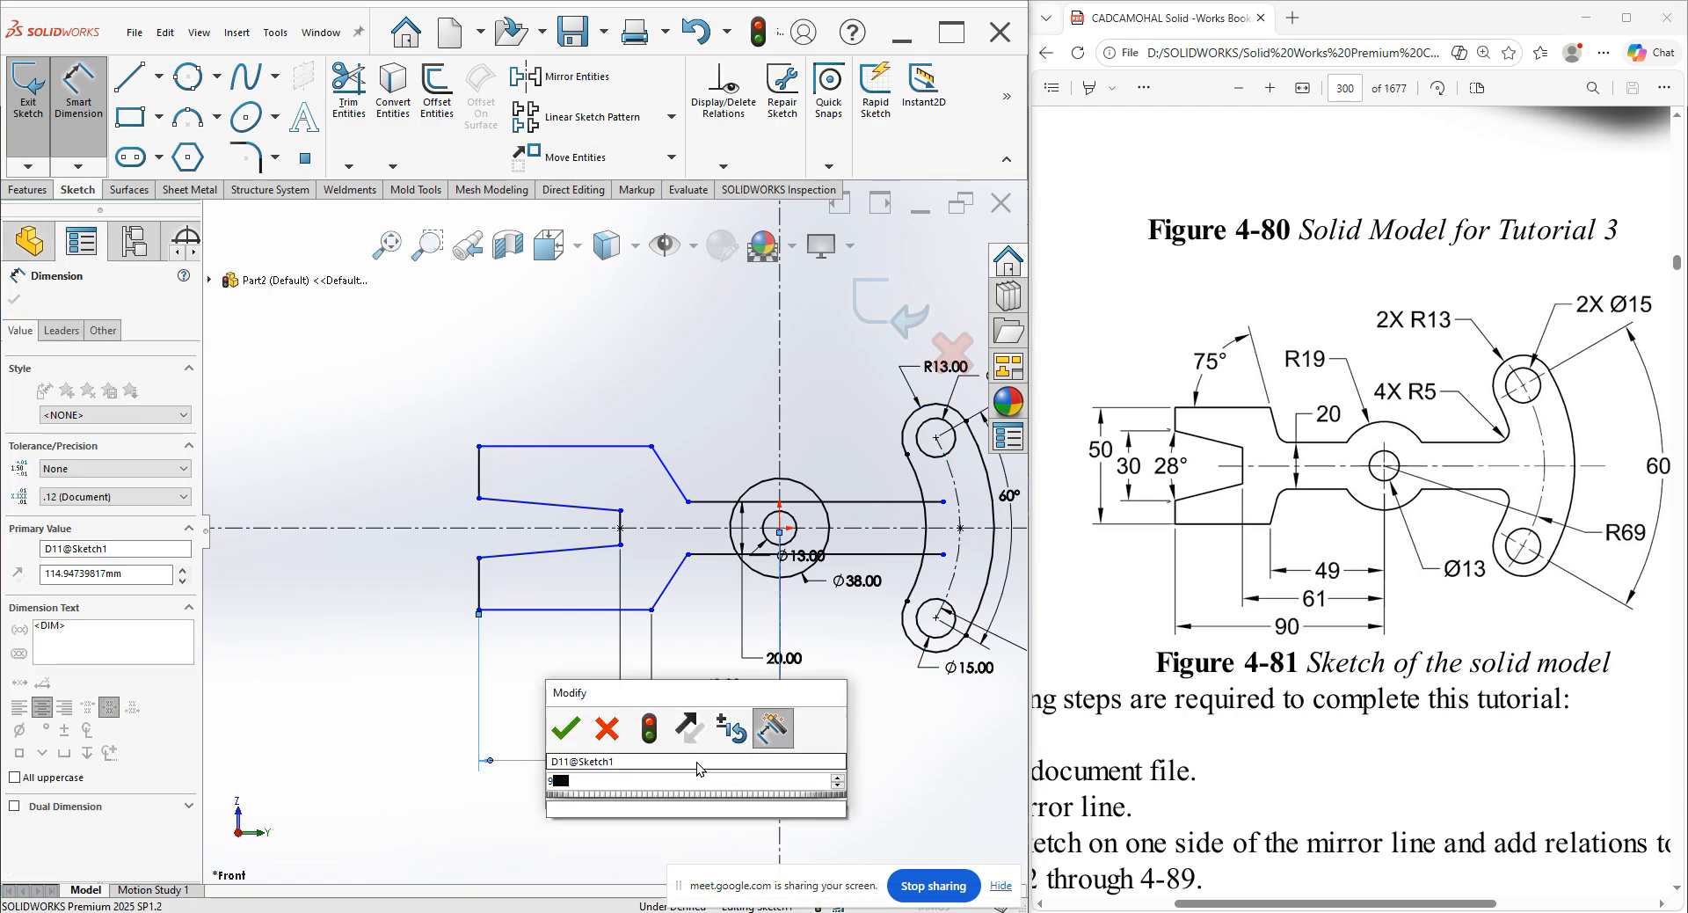
pyautogui.press('Return')
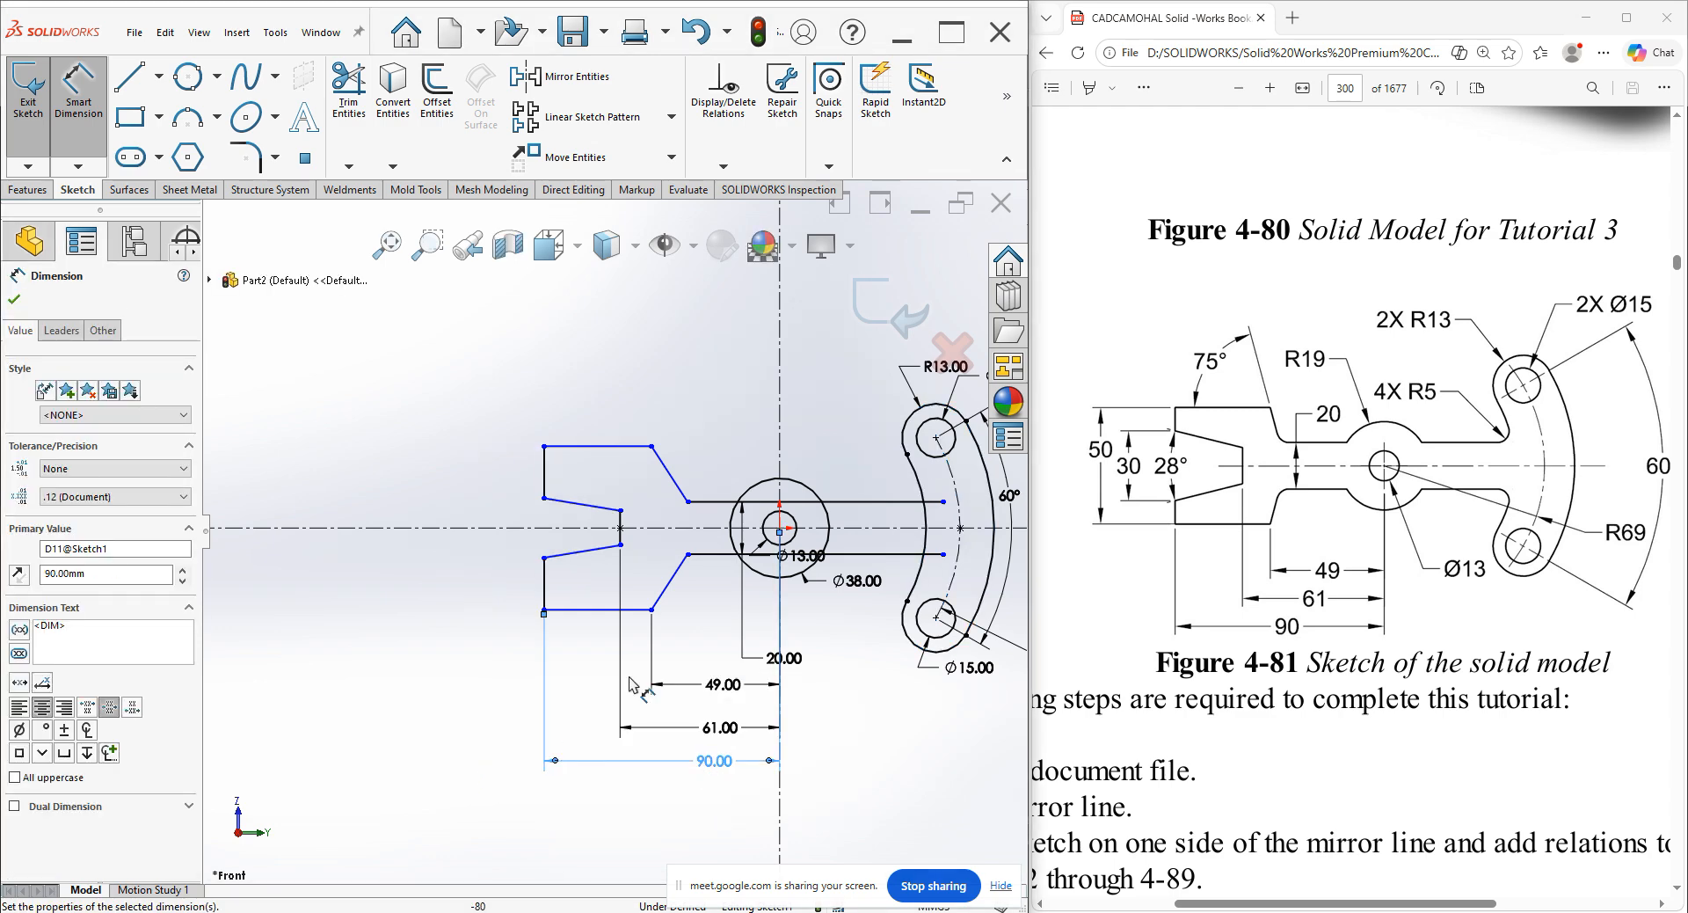
# Dimension the overall height between the profile's upper and lower horizontal edges as 50 mm.
pyautogui.click(640, 447)
pyautogui.click(567, 610)
pyautogui.click(473, 583)
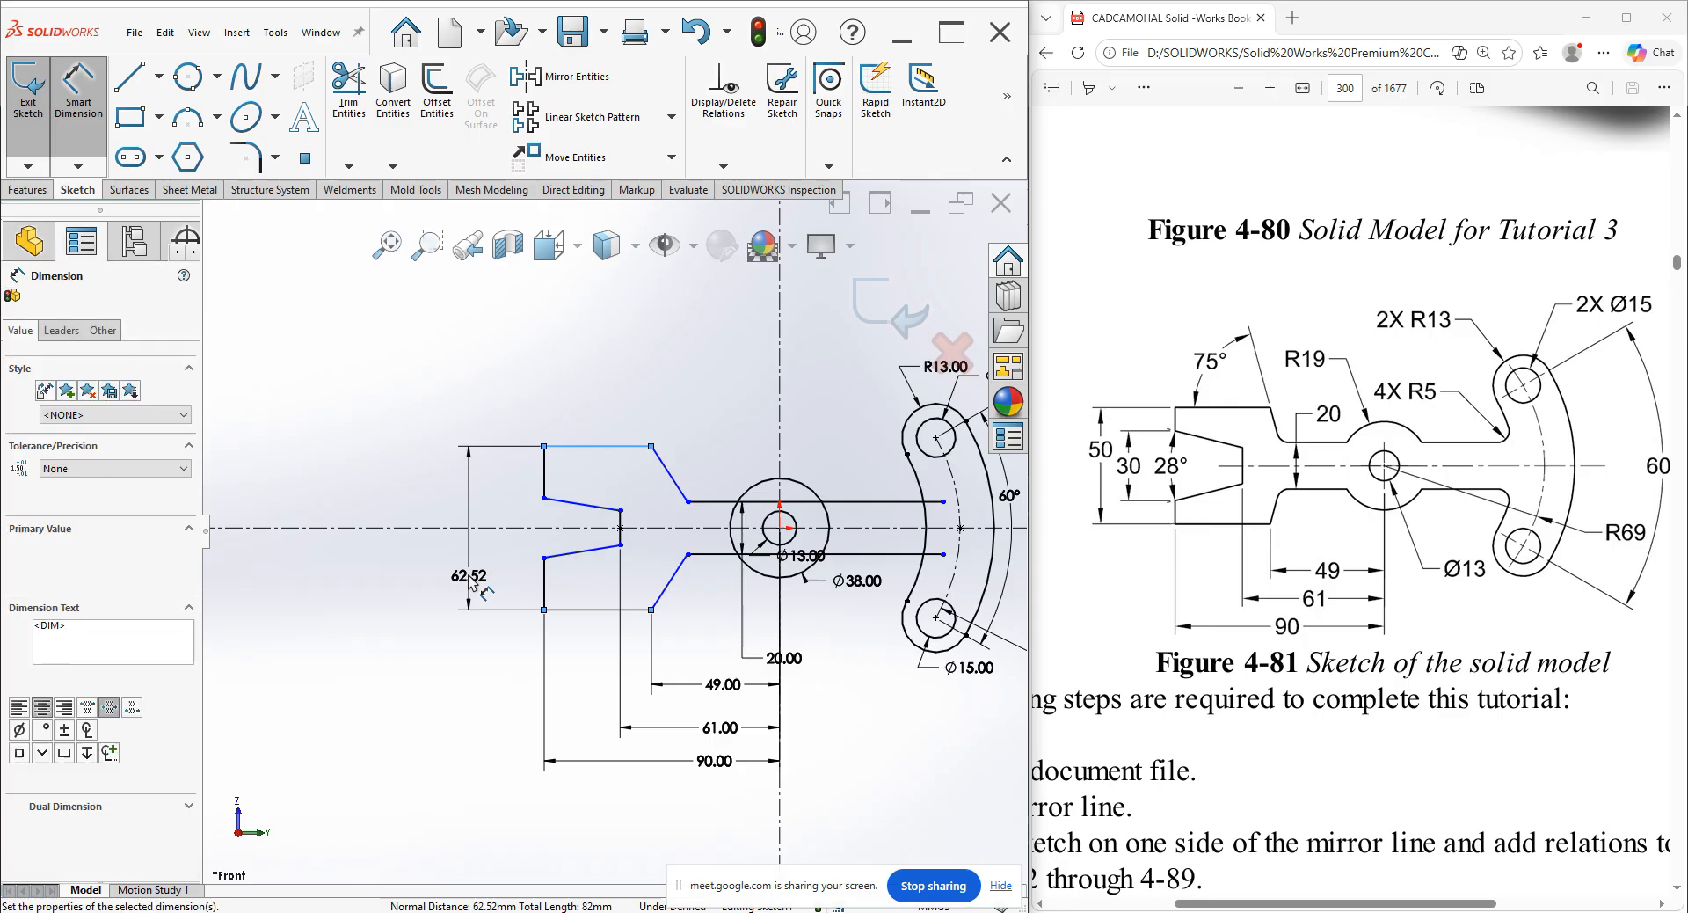
pyautogui.write('50')
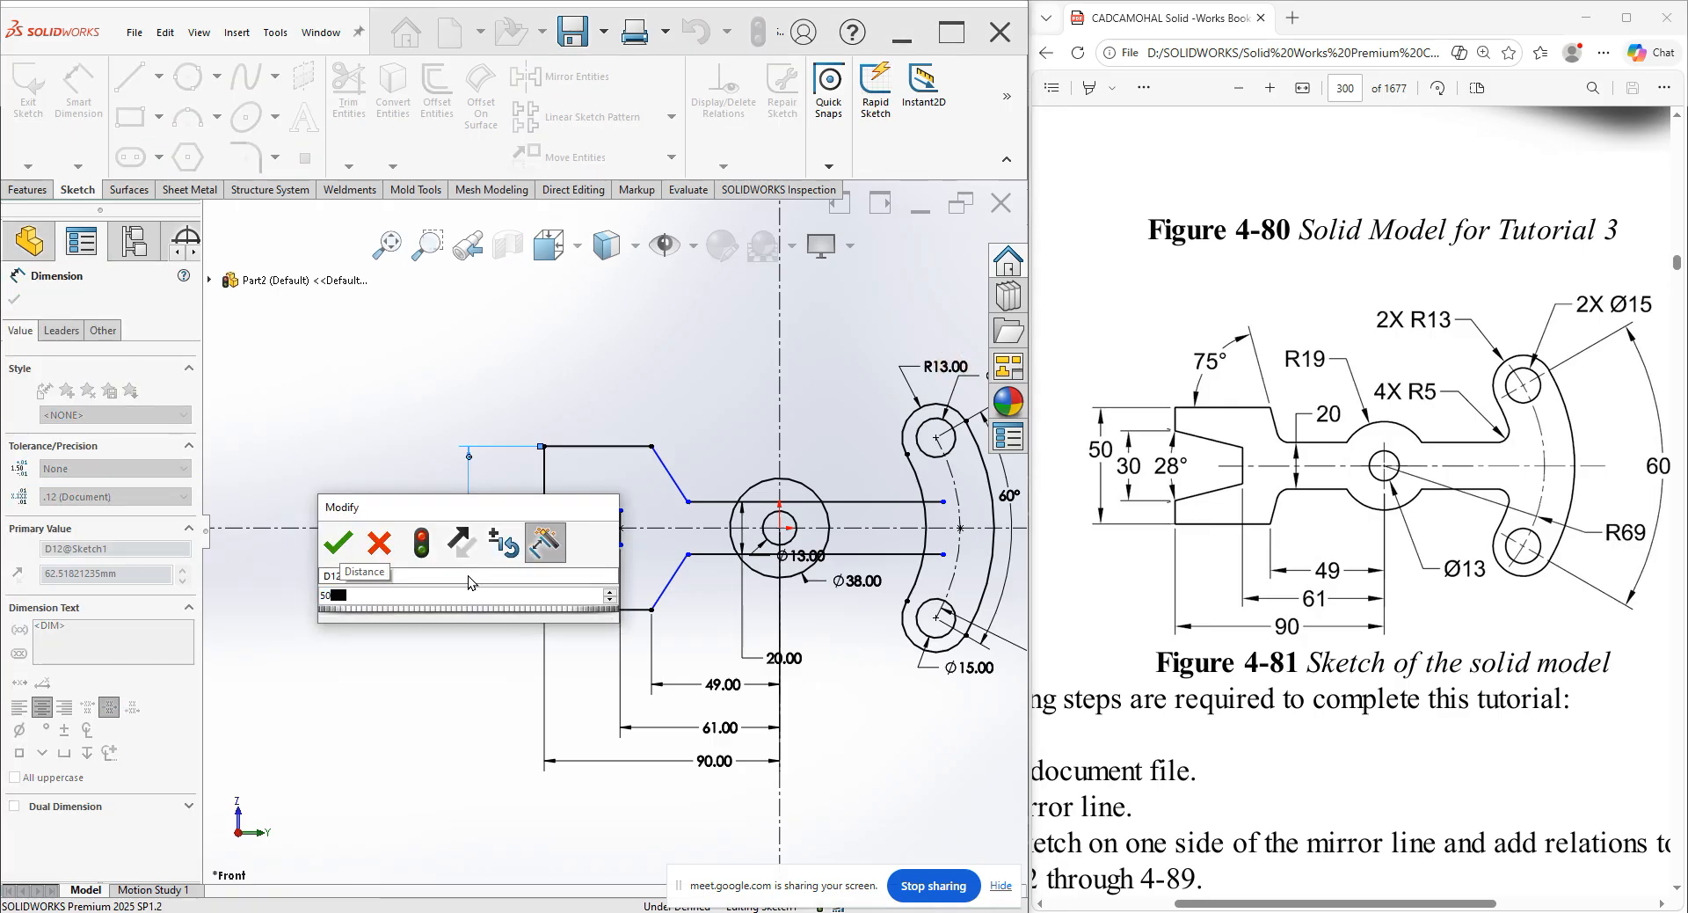
pyautogui.press('Return')
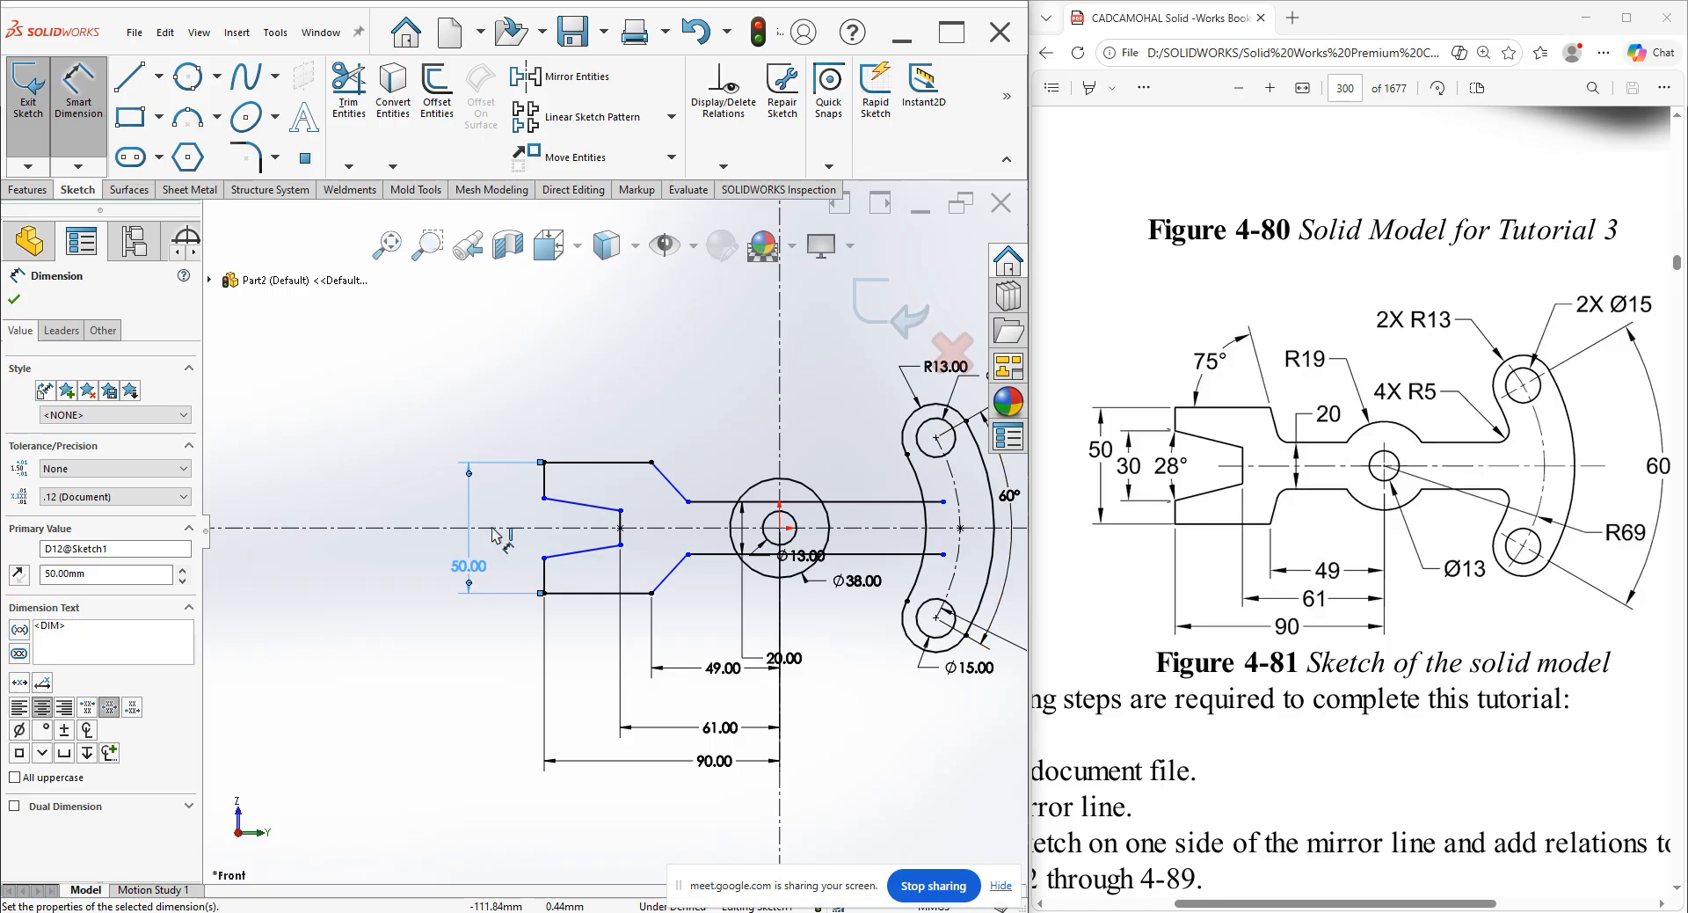
# Dimension the notch opening between its two outer corner points as 30 mm.
pyautogui.click(544, 497)
pyautogui.click(543, 558)
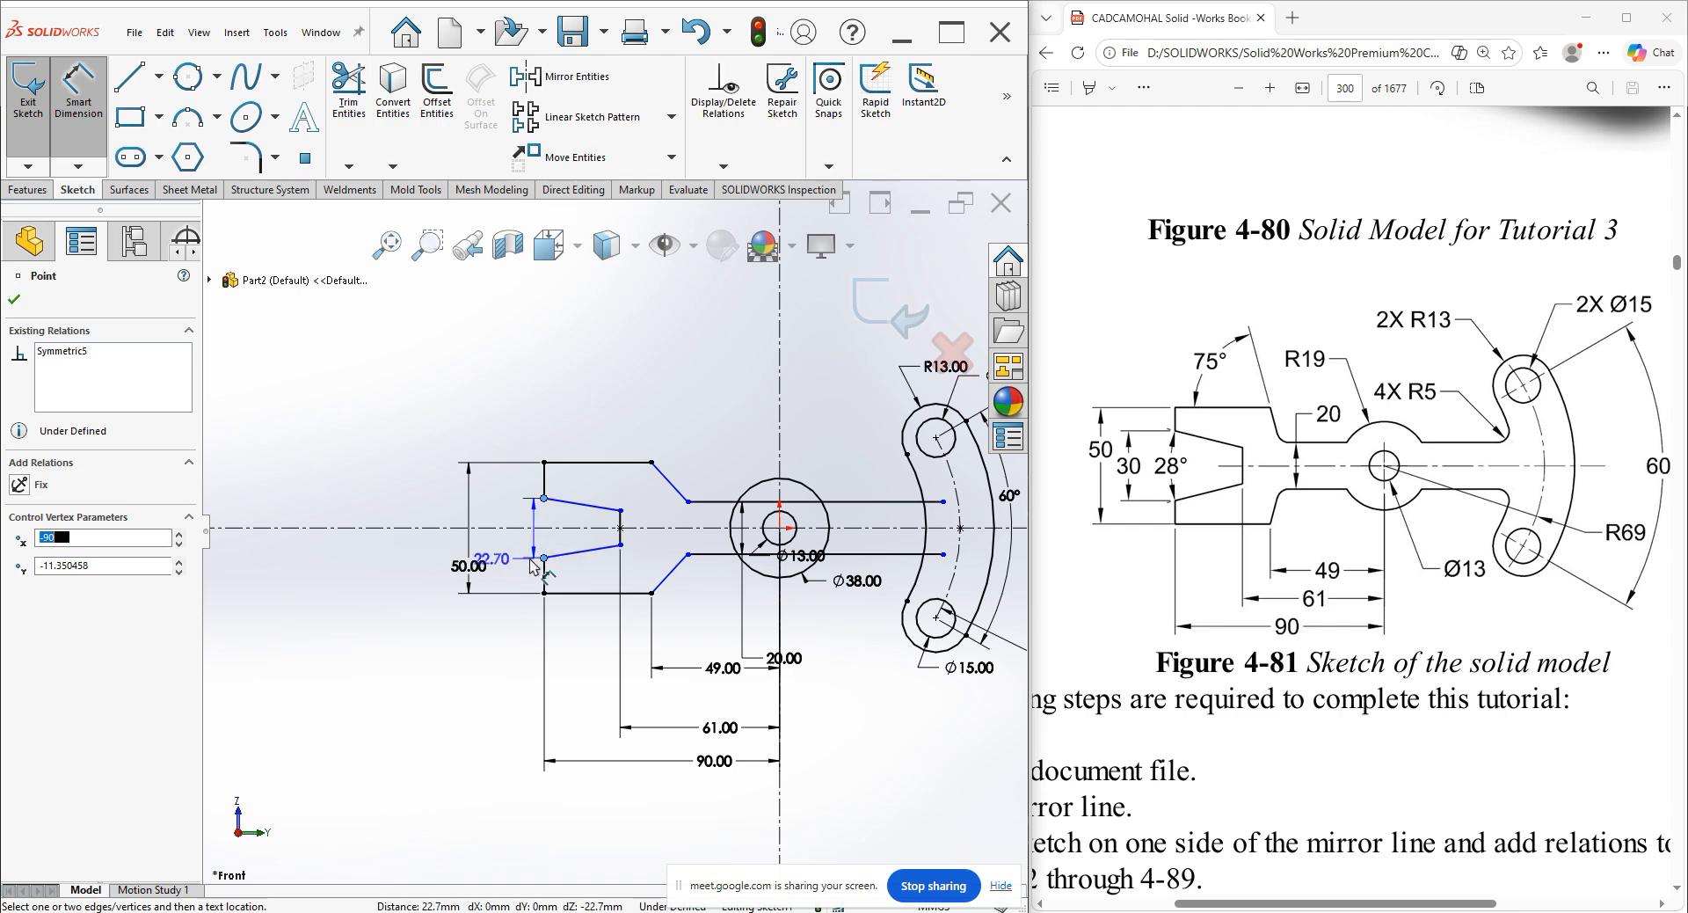
pyautogui.click(507, 637)
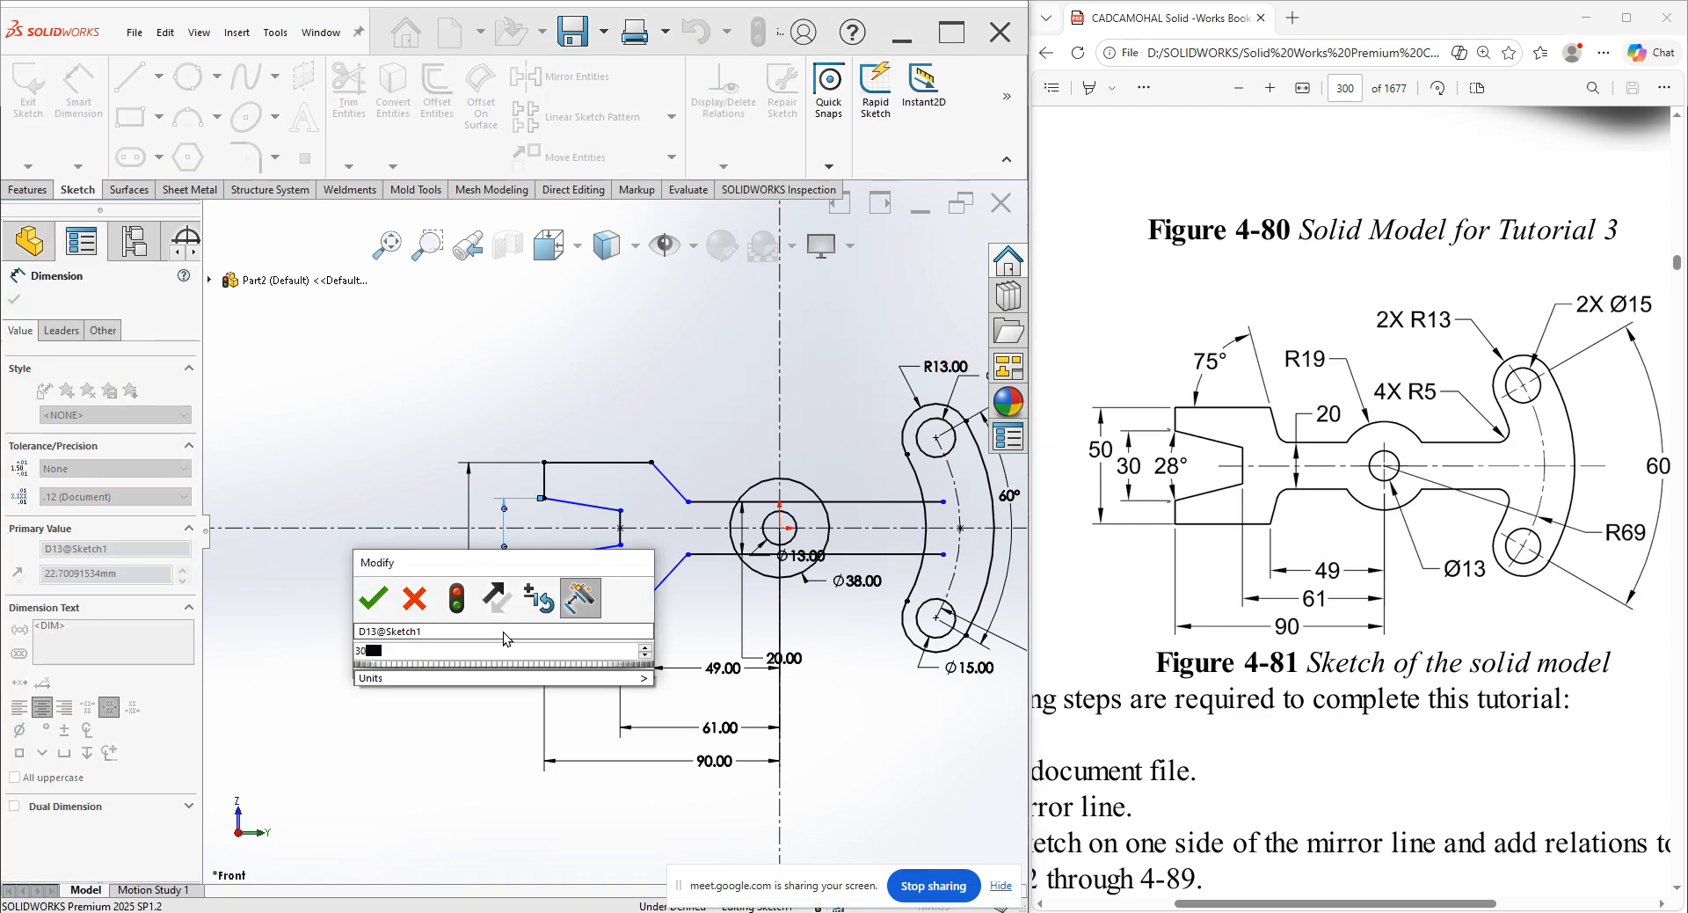
pyautogui.press('Return')
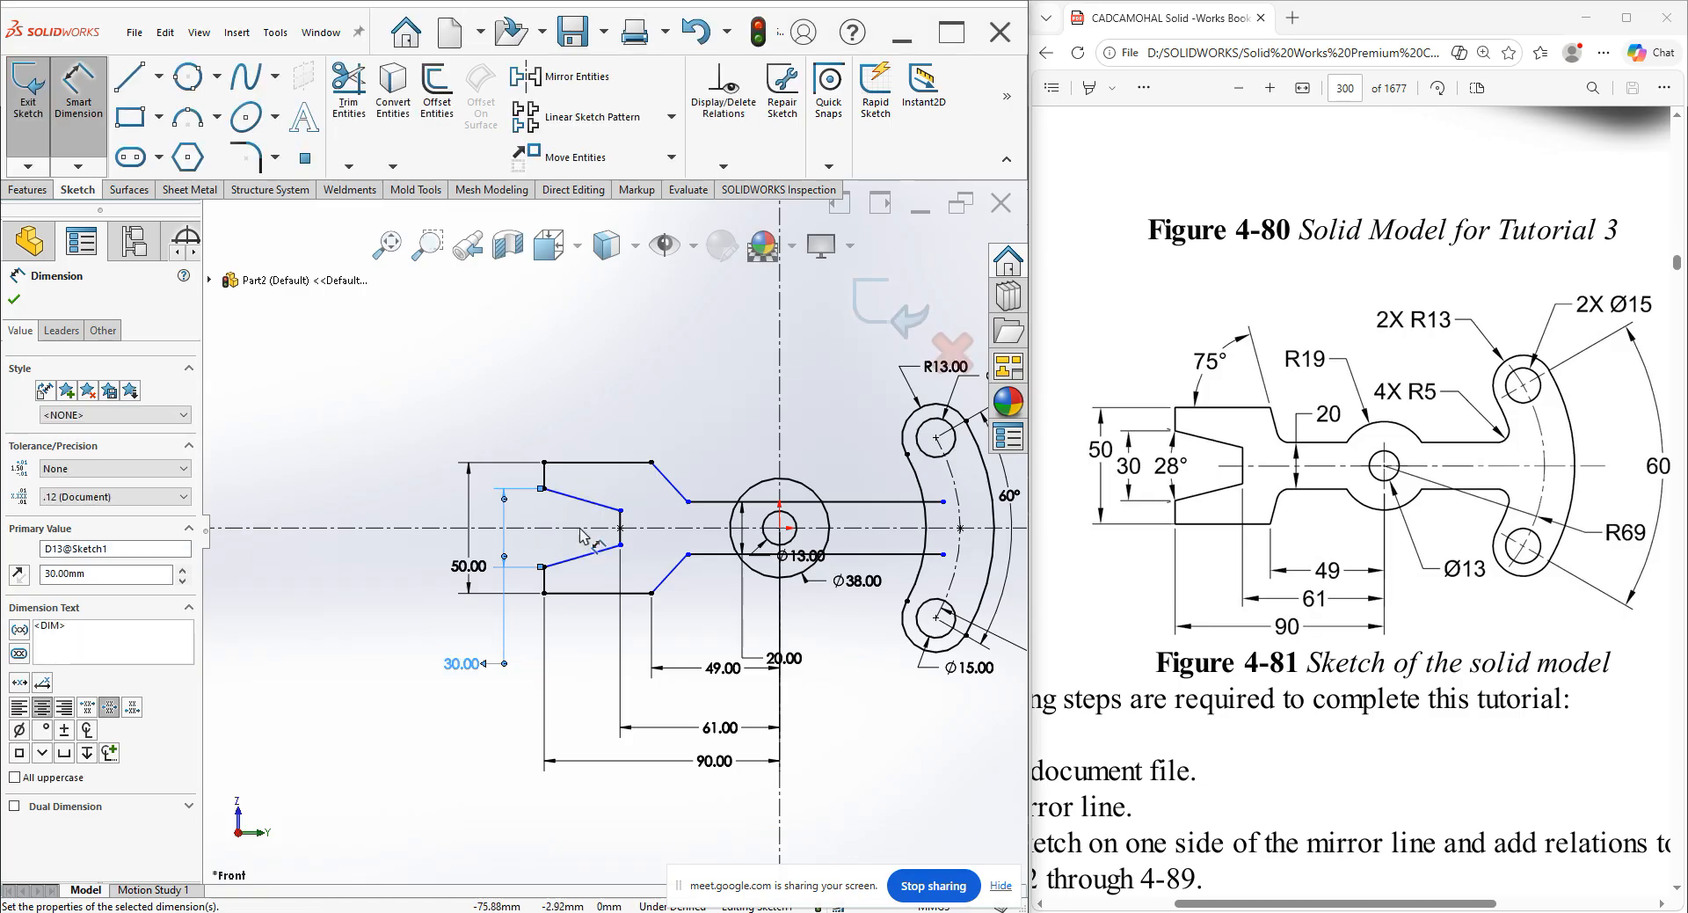
# Dimension the angle between the notch's two slanted lines as 28°.
pyautogui.click(585, 500)
pyautogui.click(555, 569)
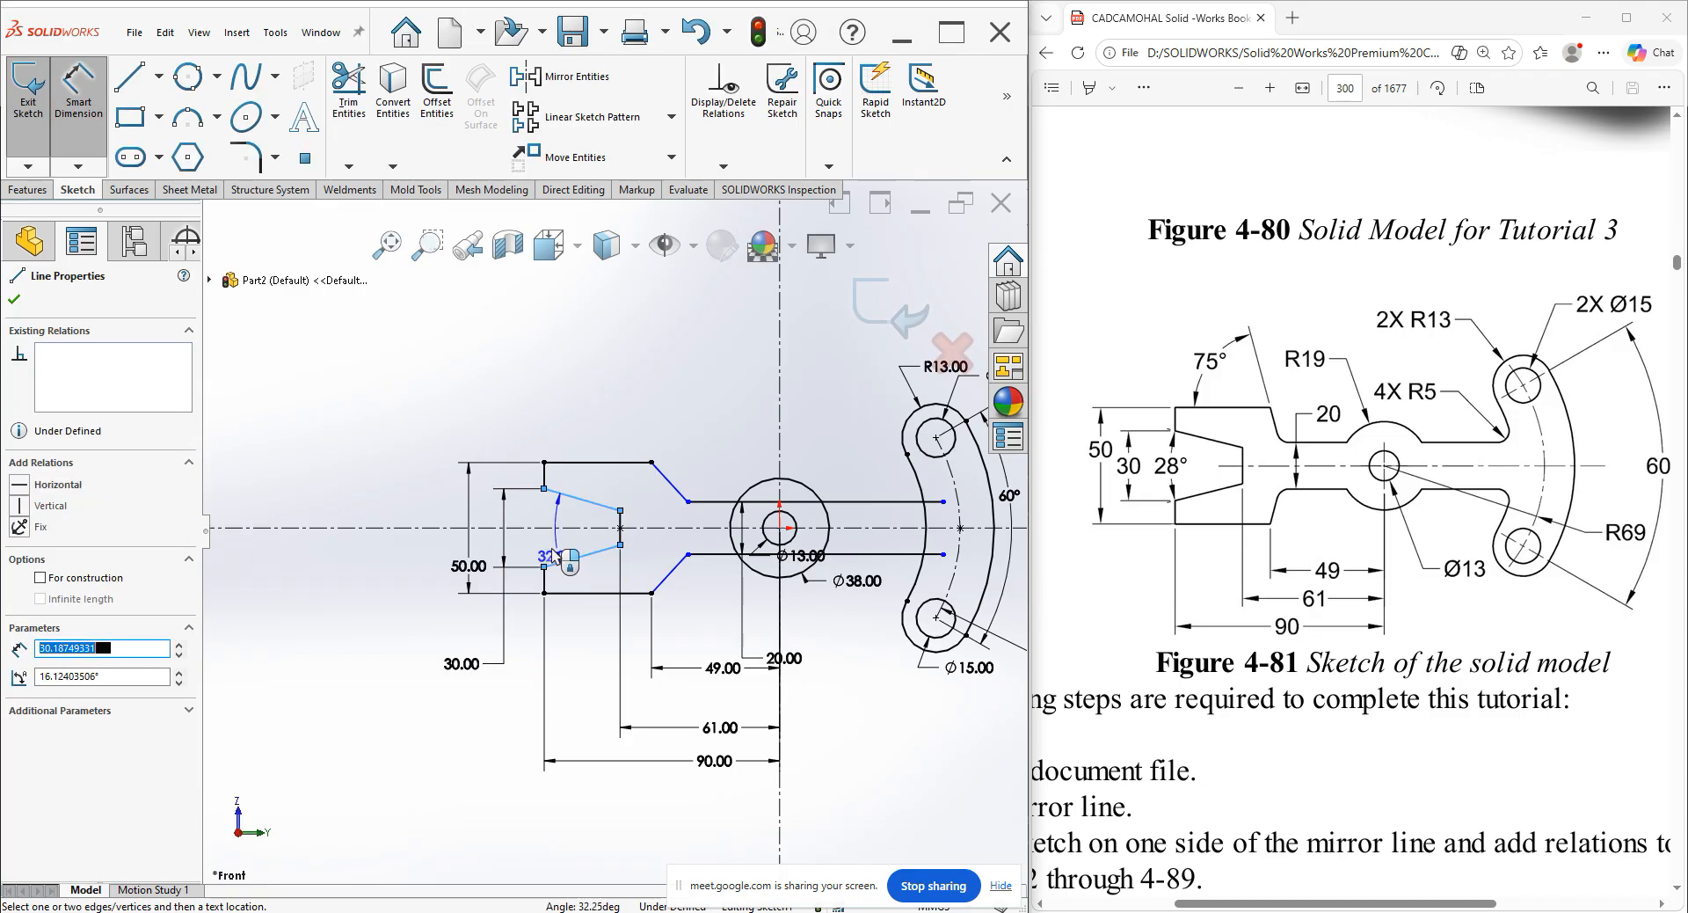
pyautogui.click(548, 544)
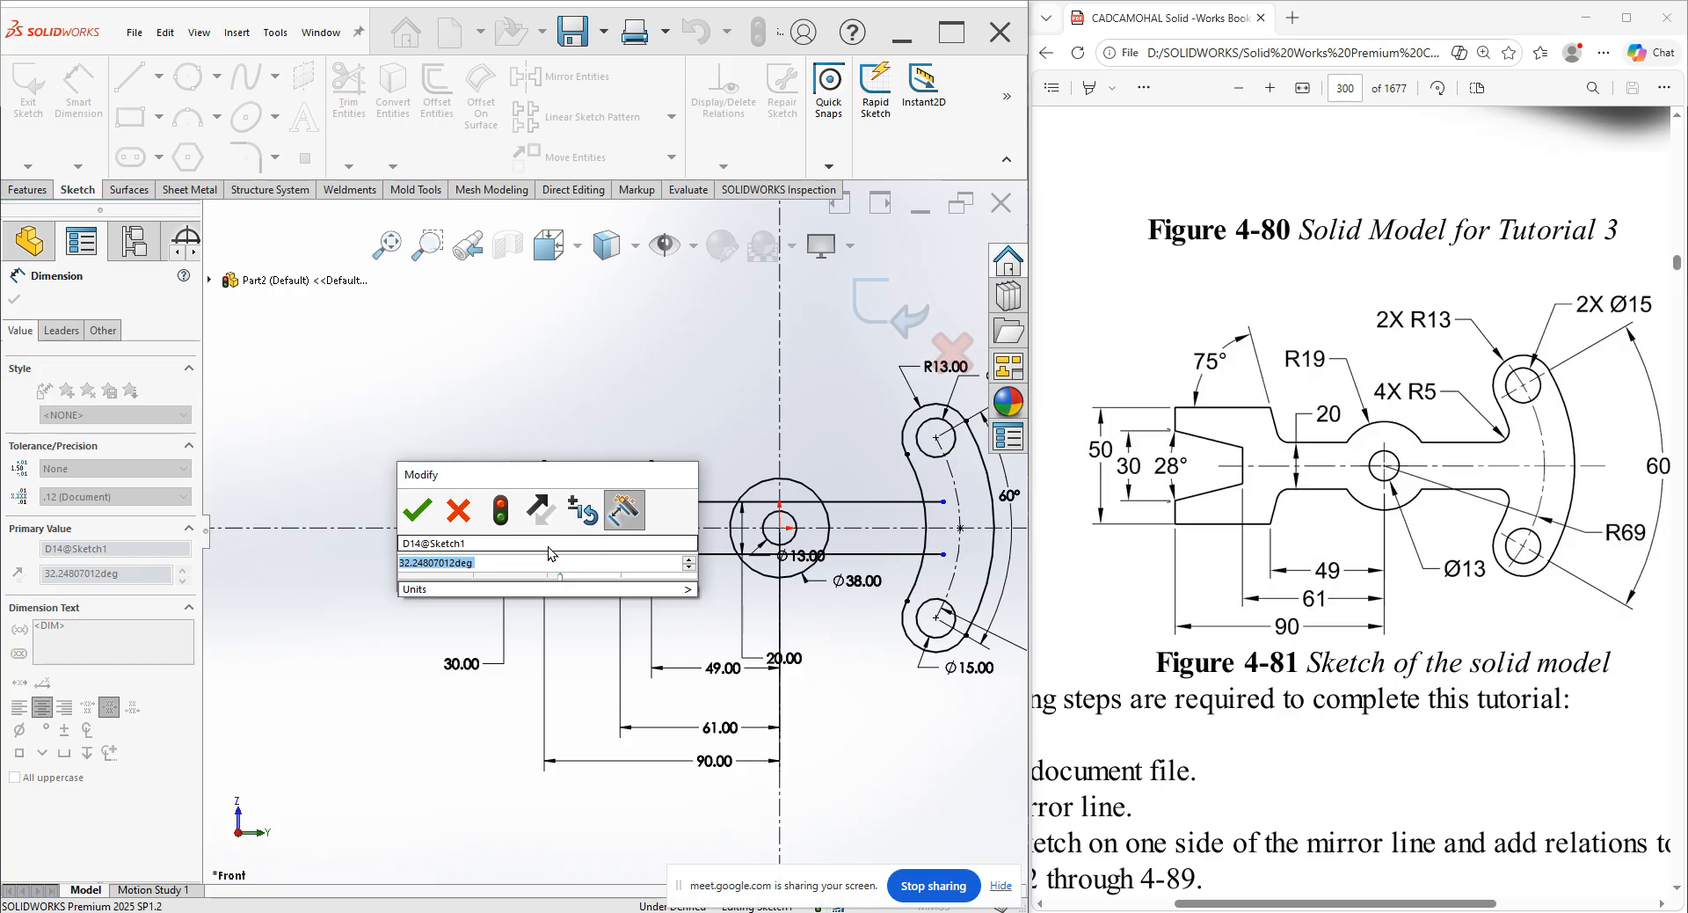
pyautogui.write('28')
pyautogui.press('Return')
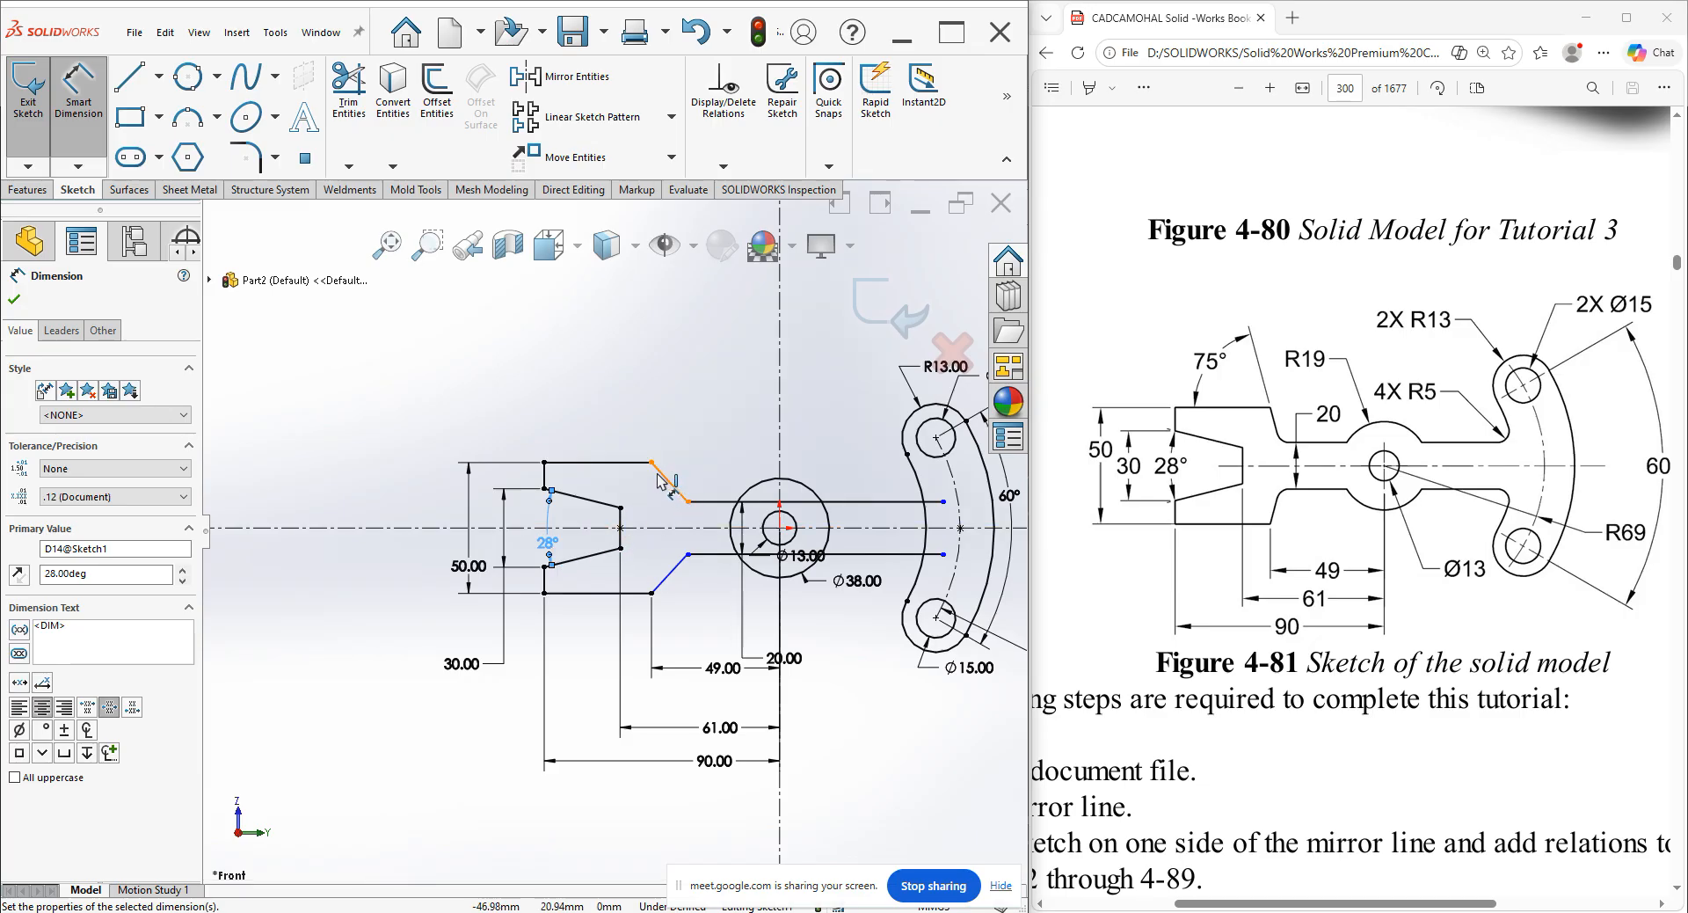
# Dimension the angle between the upper slanted line and the profile's upper horizontal edge as 75°.
pyautogui.click(662, 479)
pyautogui.click(638, 461)
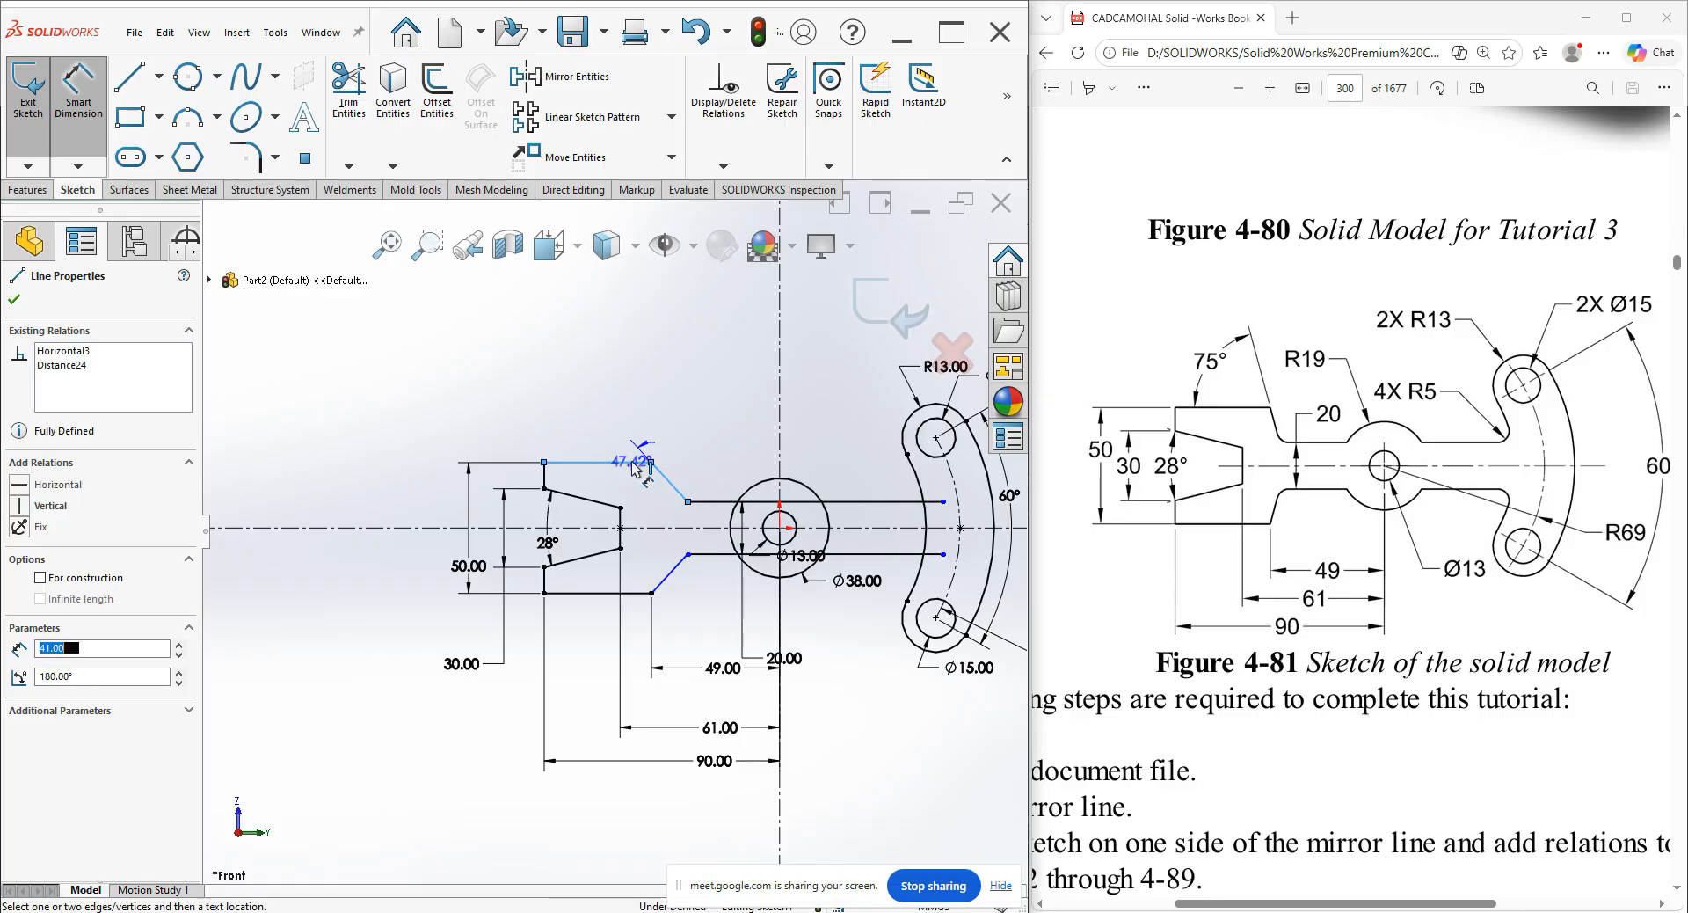
pyautogui.click(581, 434)
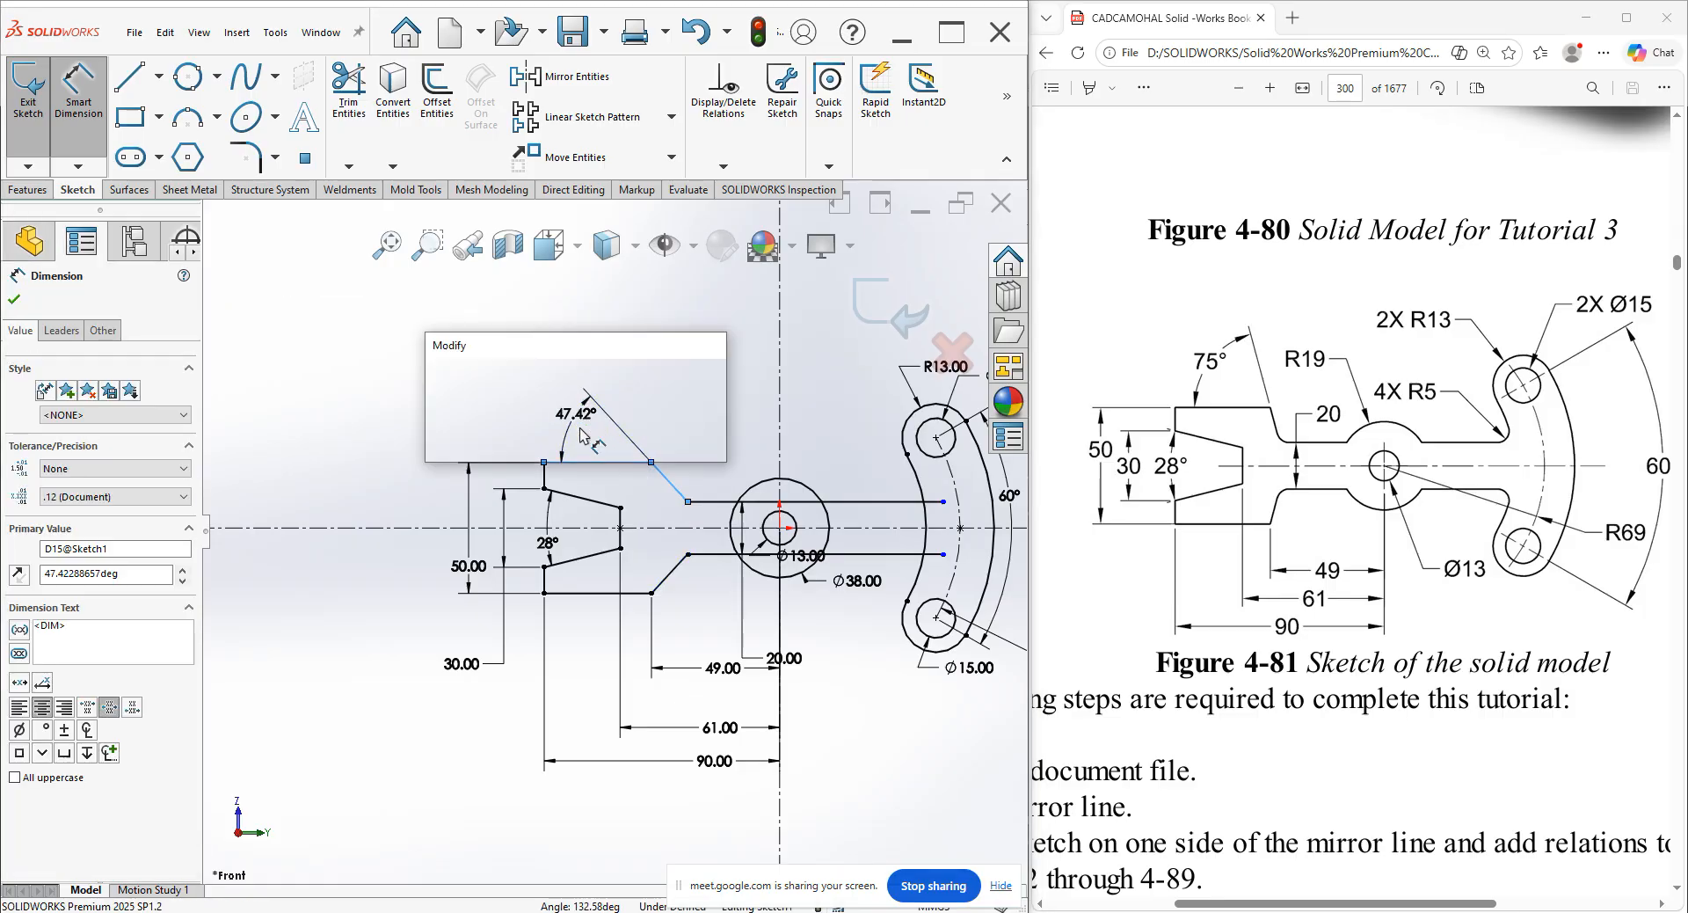
pyautogui.write('75')
pyautogui.press('Return')
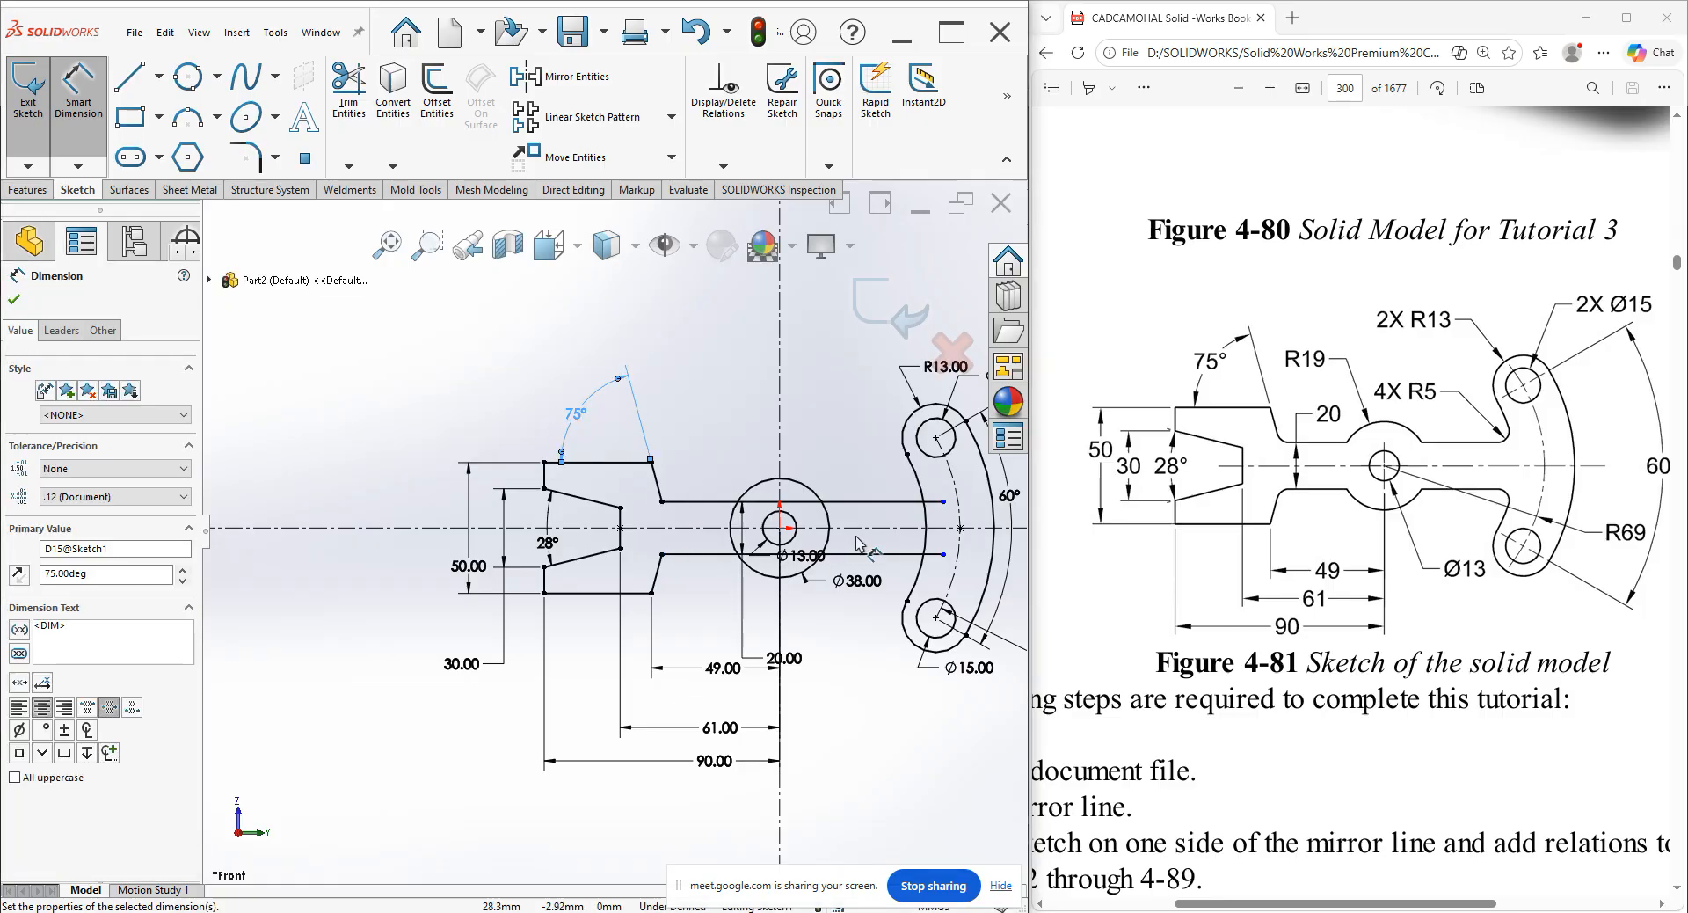
# Trim the arm line ends extending into the arc slot and the slot's inner arc portion between the two arm lines.
pyautogui.scroll(-2, 963, 532)
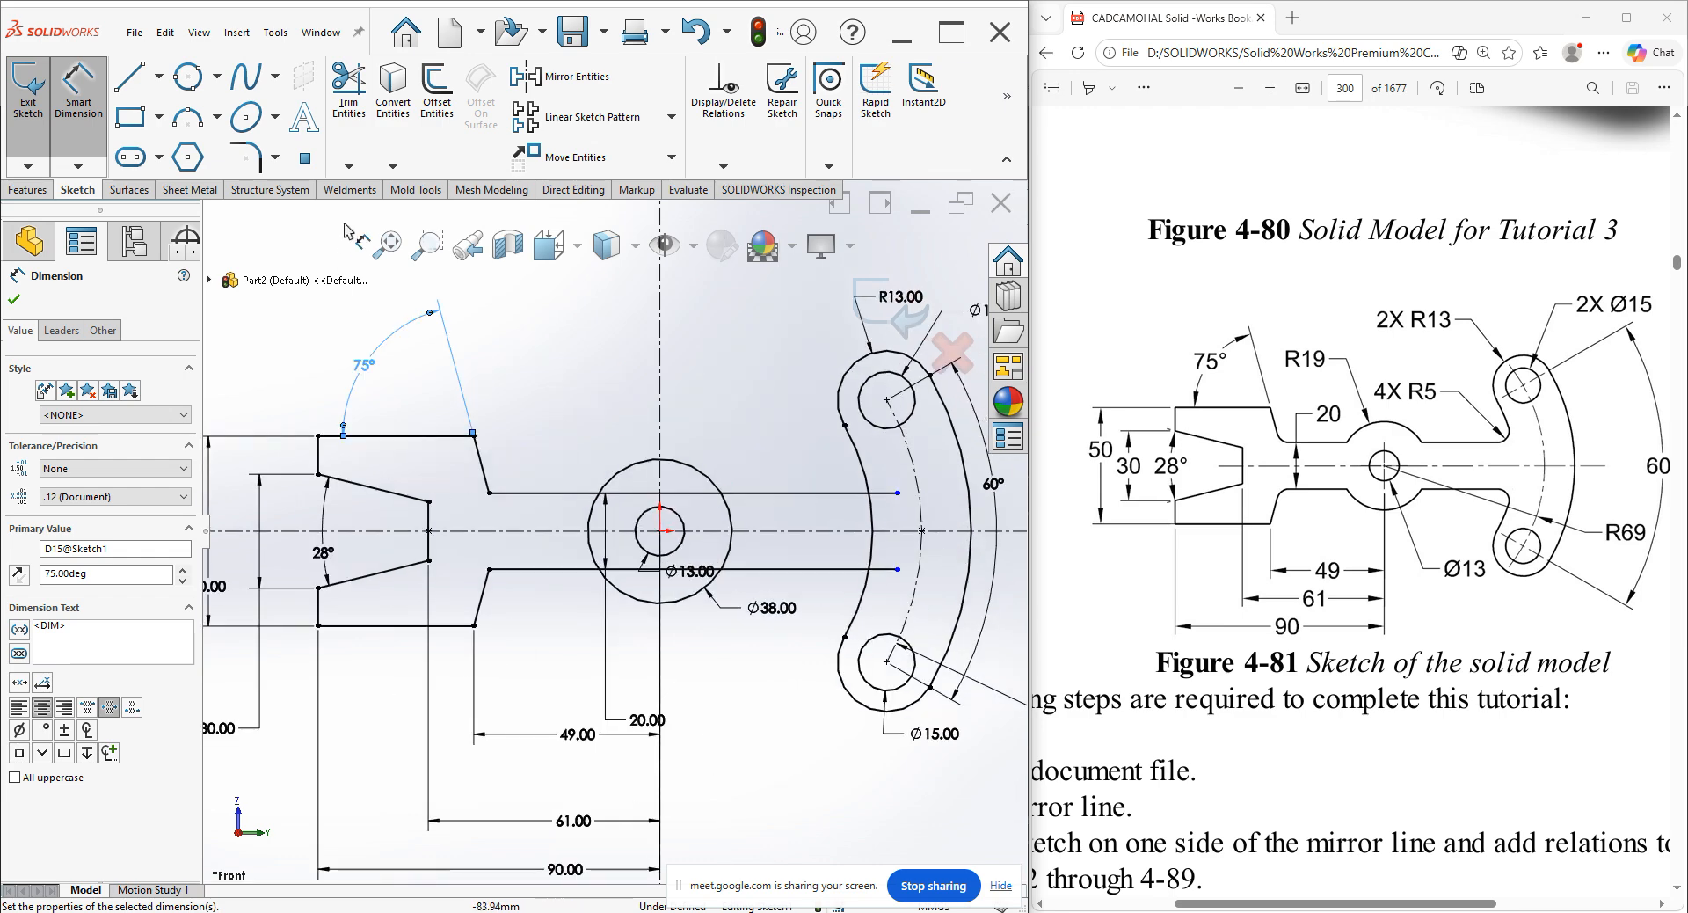
pyautogui.click(349, 87)
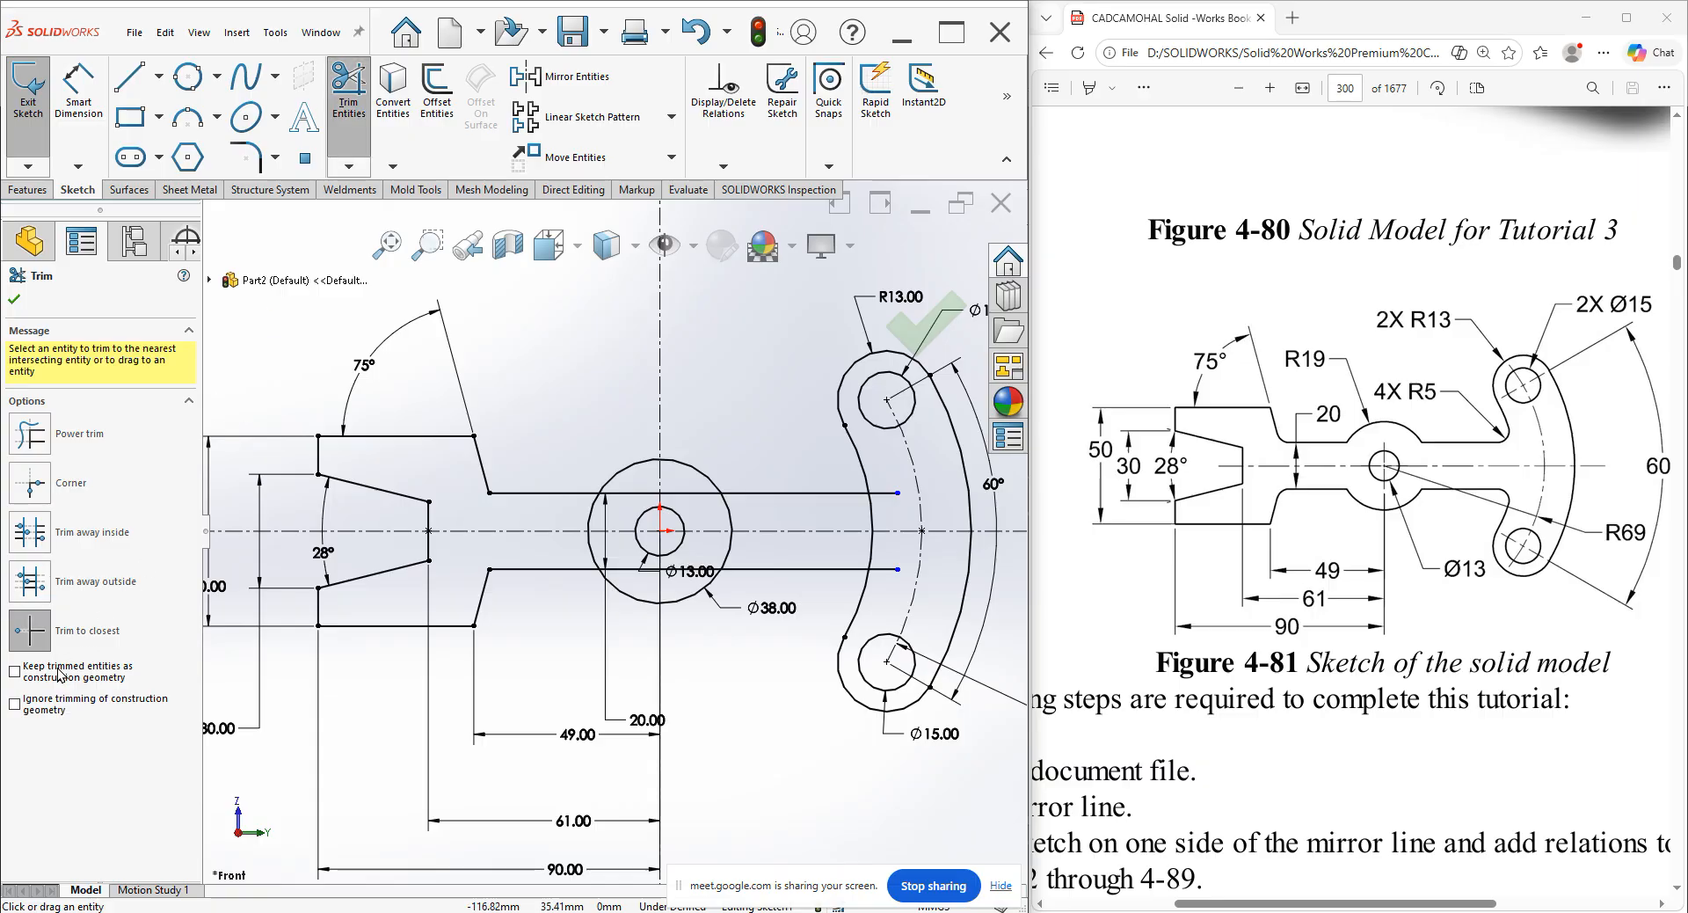
pyautogui.click(883, 494)
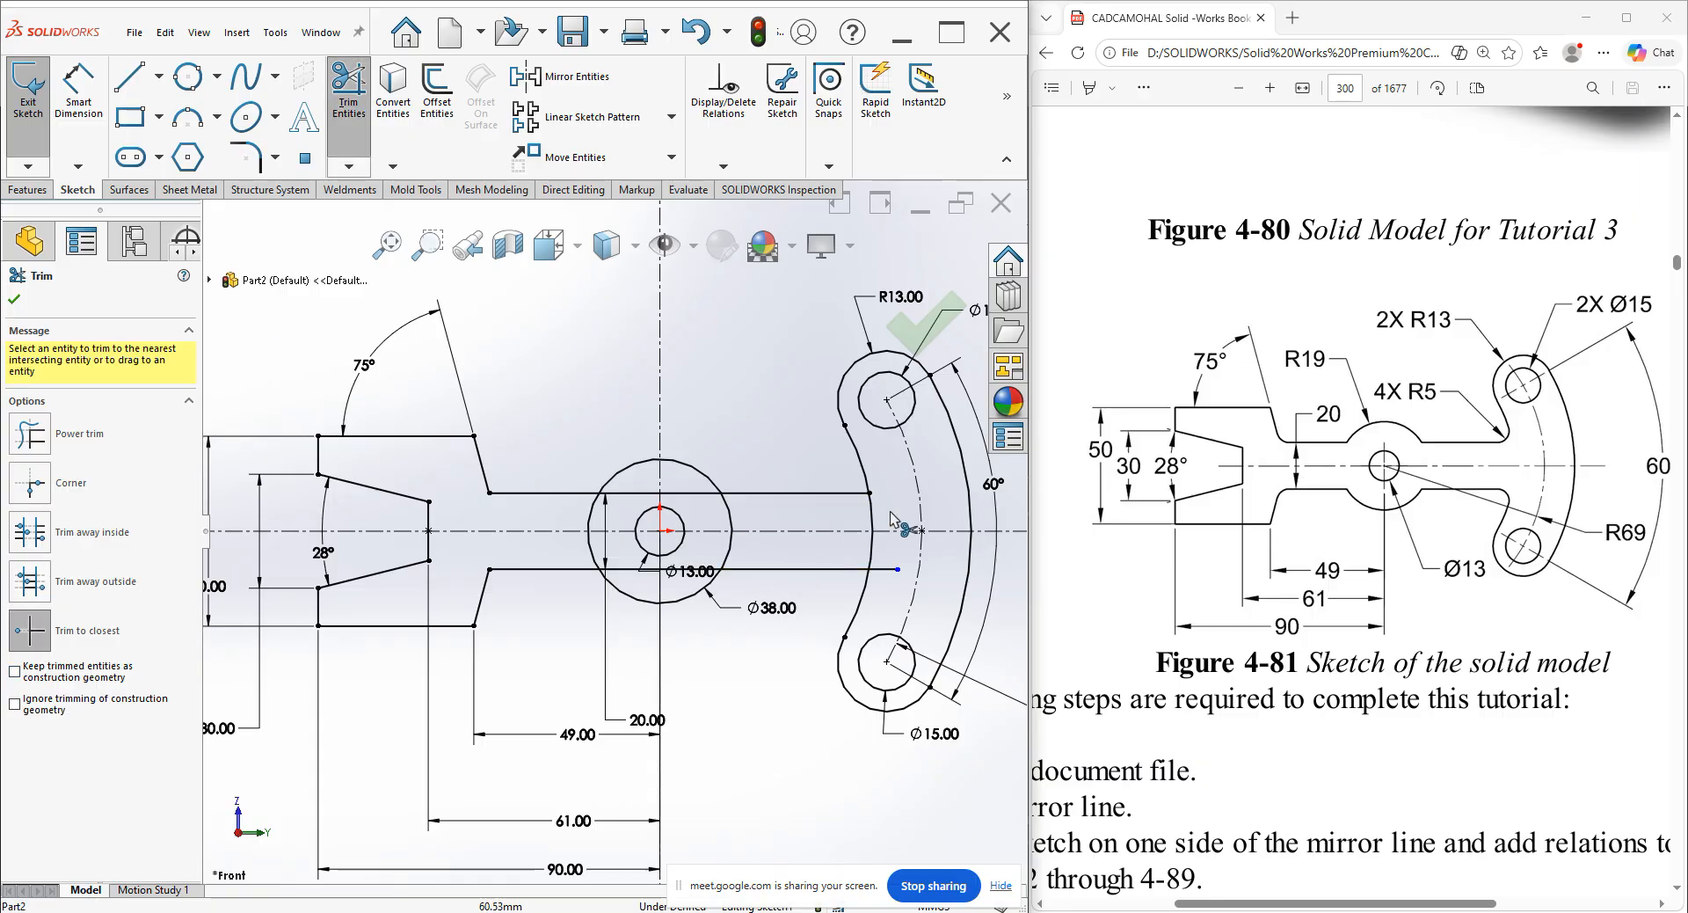
pyautogui.click(884, 581)
pyautogui.click(875, 529)
pyautogui.click(881, 467)
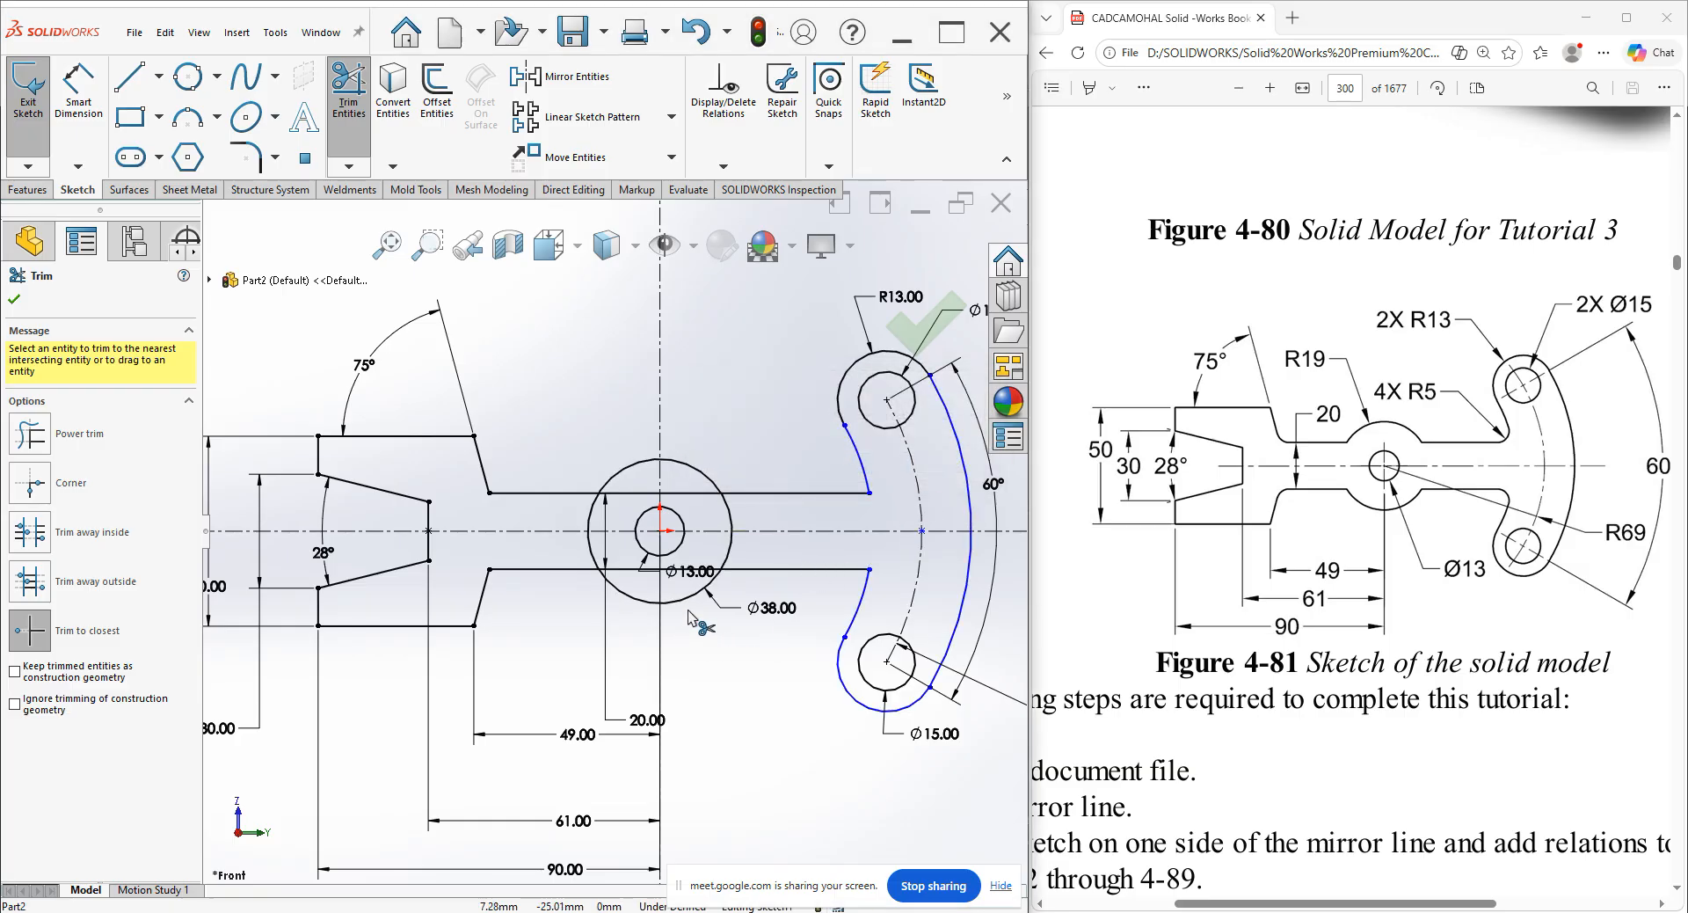
# Trim the arm lines inside the 38 mm circle and the circle's side arcs lying between the two arm lines.
pyautogui.scroll(-3, 687, 540)
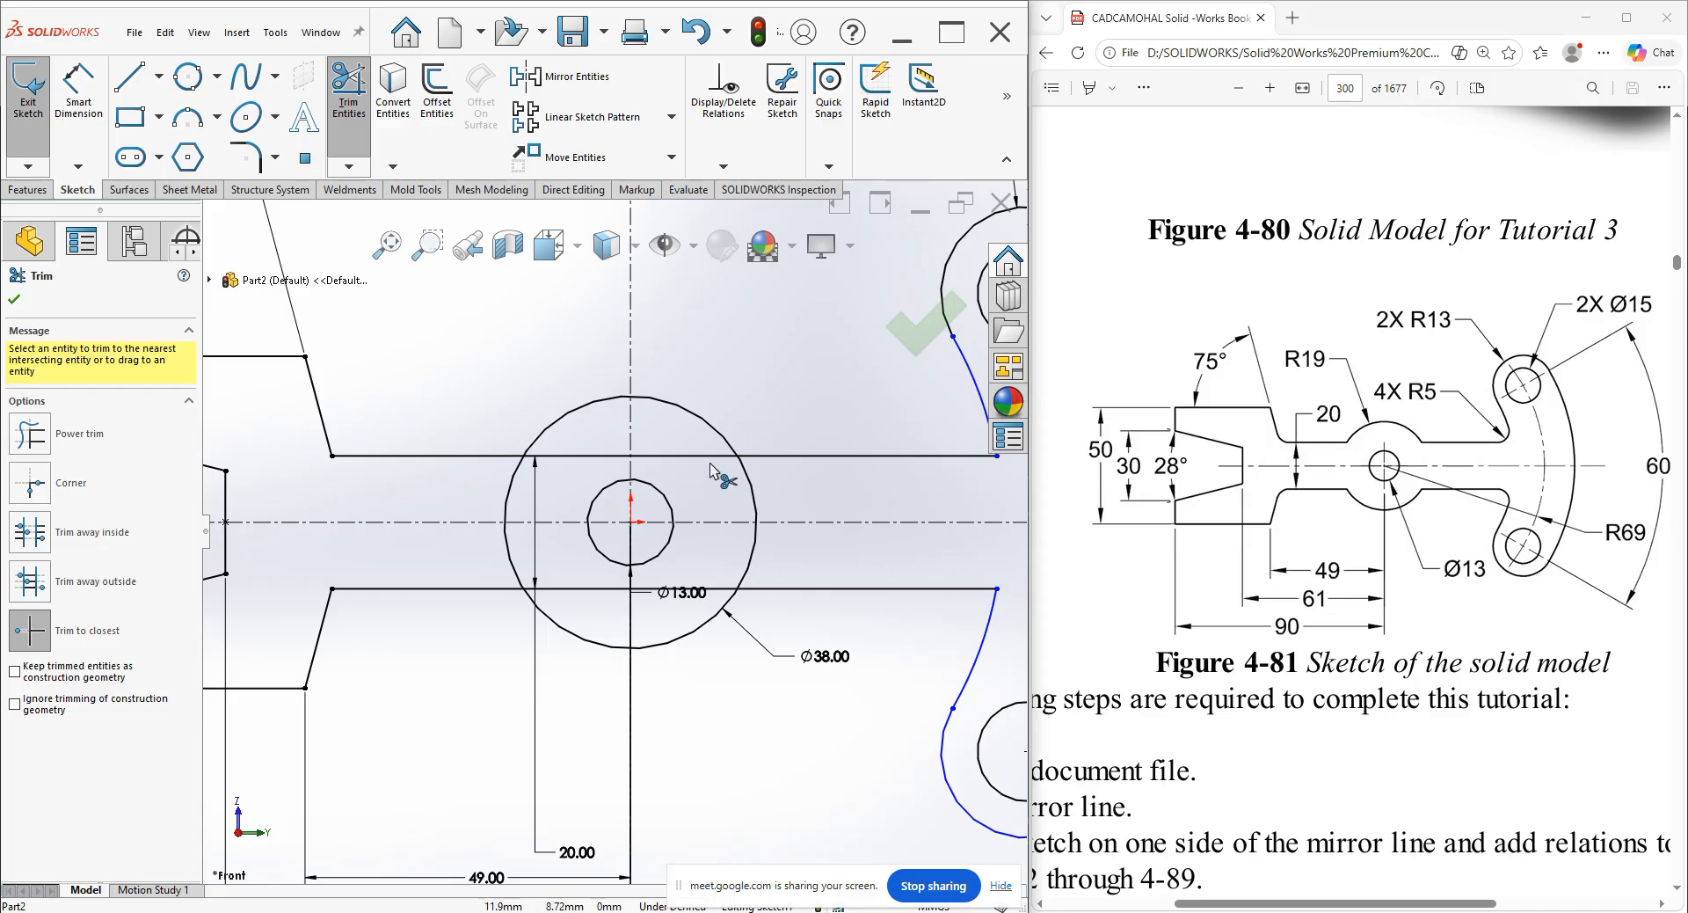
pyautogui.click(714, 460)
pyautogui.click(541, 465)
pyautogui.click(512, 484)
pyautogui.click(513, 563)
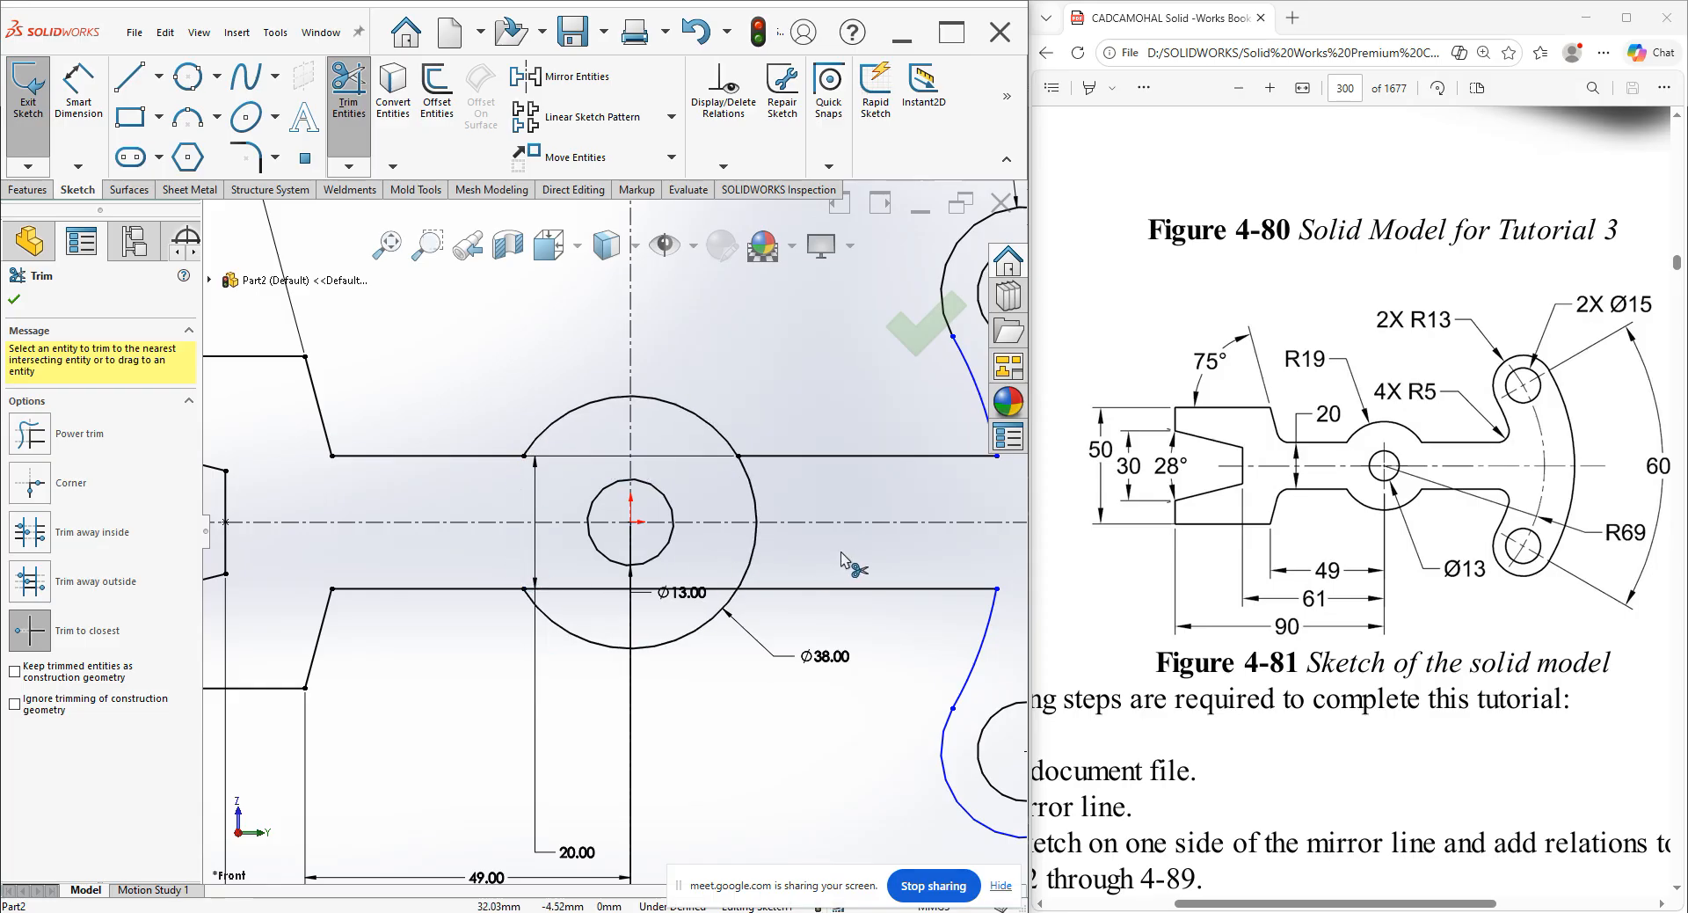
pyautogui.click(753, 554)
pyautogui.click(753, 498)
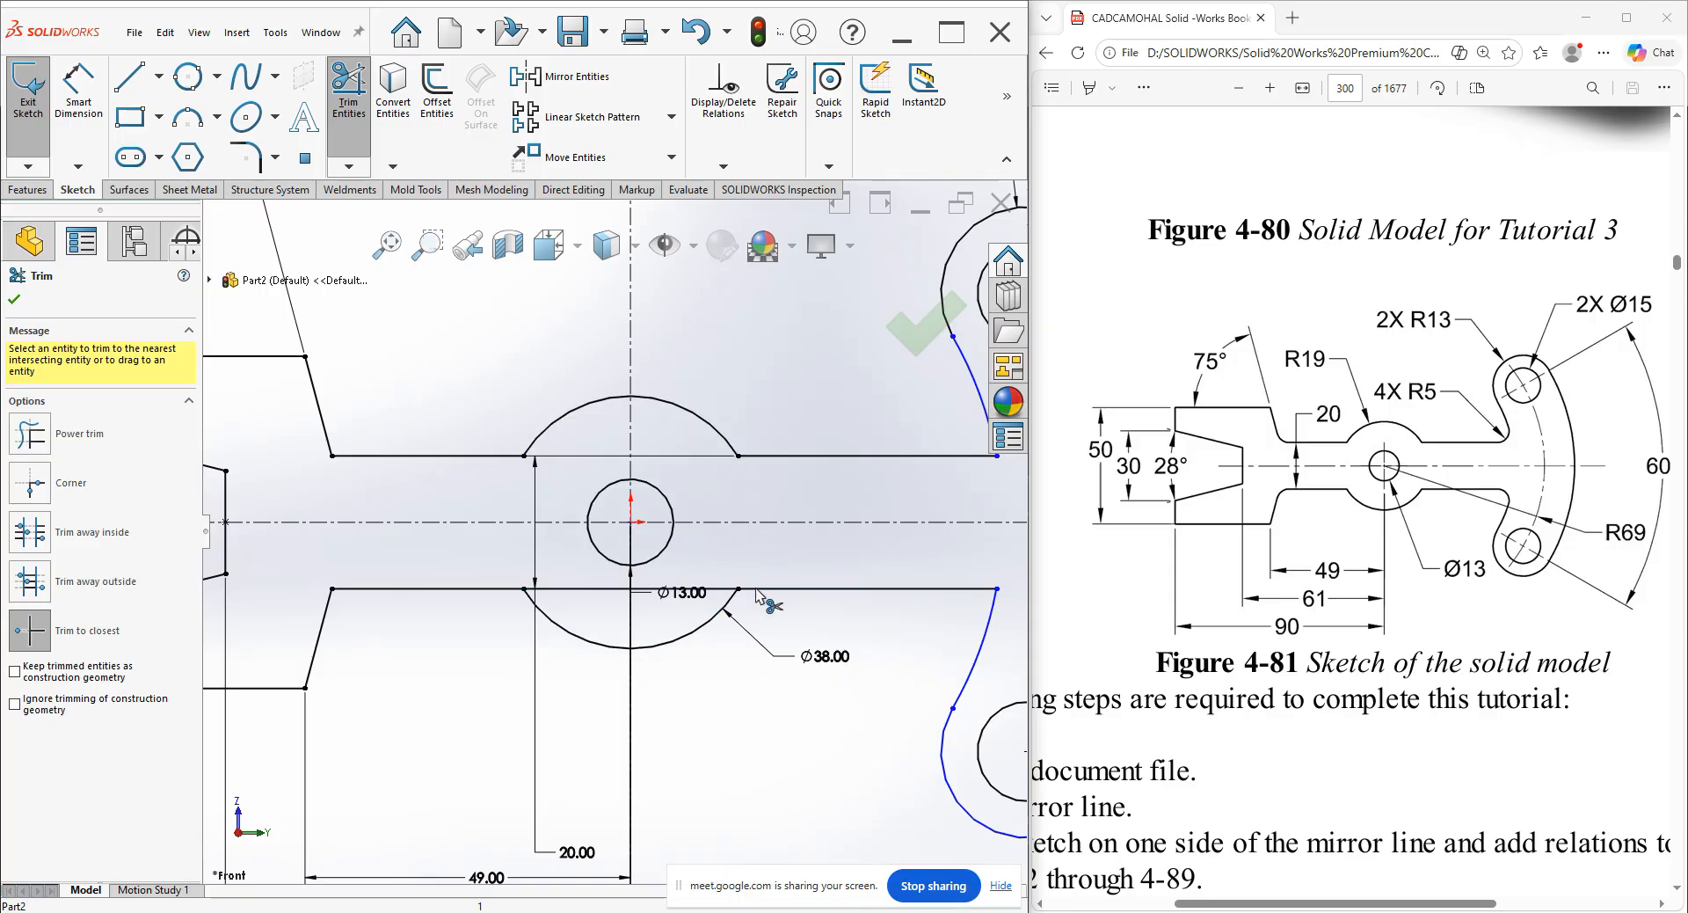
pyautogui.click(712, 590)
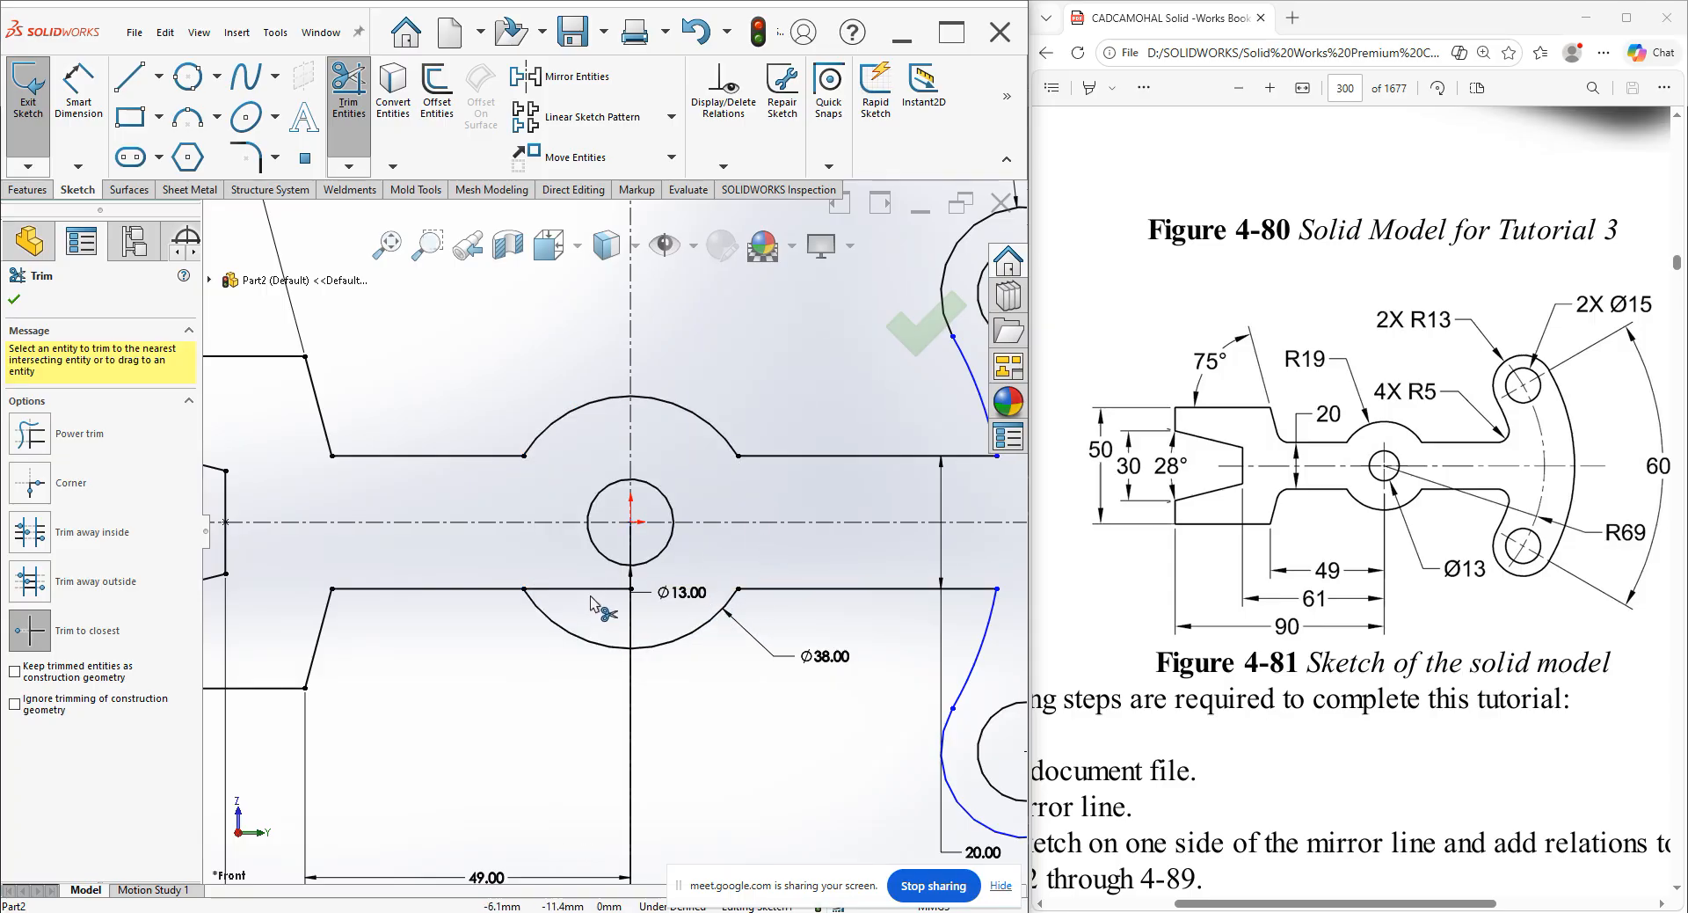
pyautogui.click(591, 600)
pyautogui.press('f')
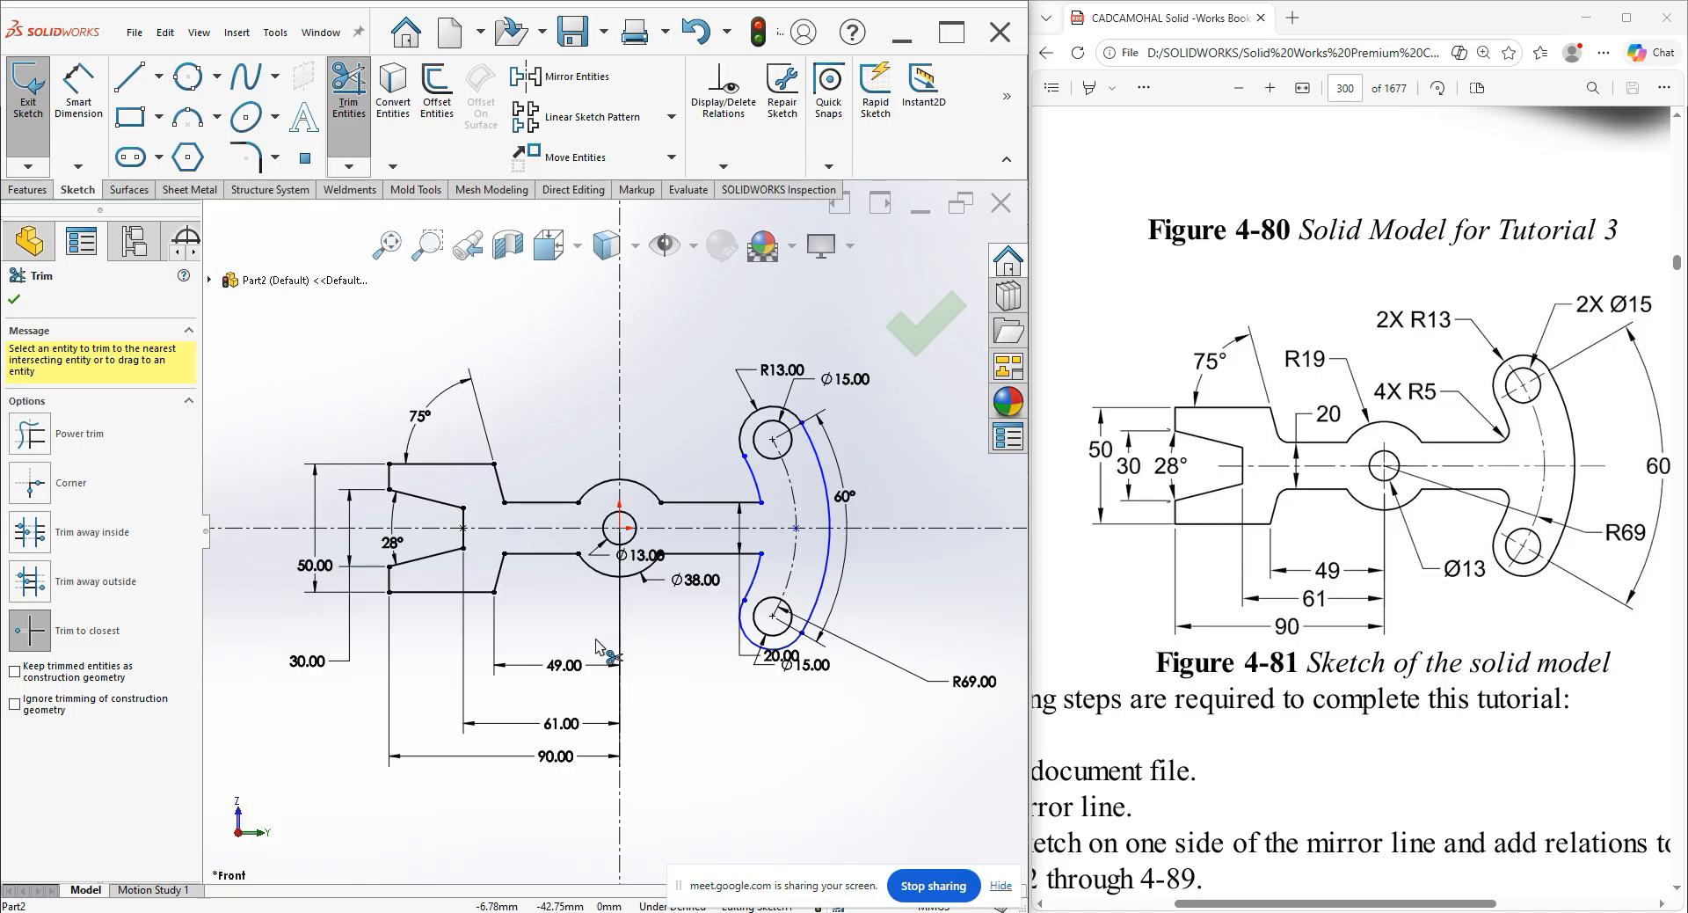
# Shift the outer arc's upper endpoint slightly and add tangent relations where the slot's upper R13 end arc meets the outer and inner arcs.
pyautogui.rightClick(911, 479)
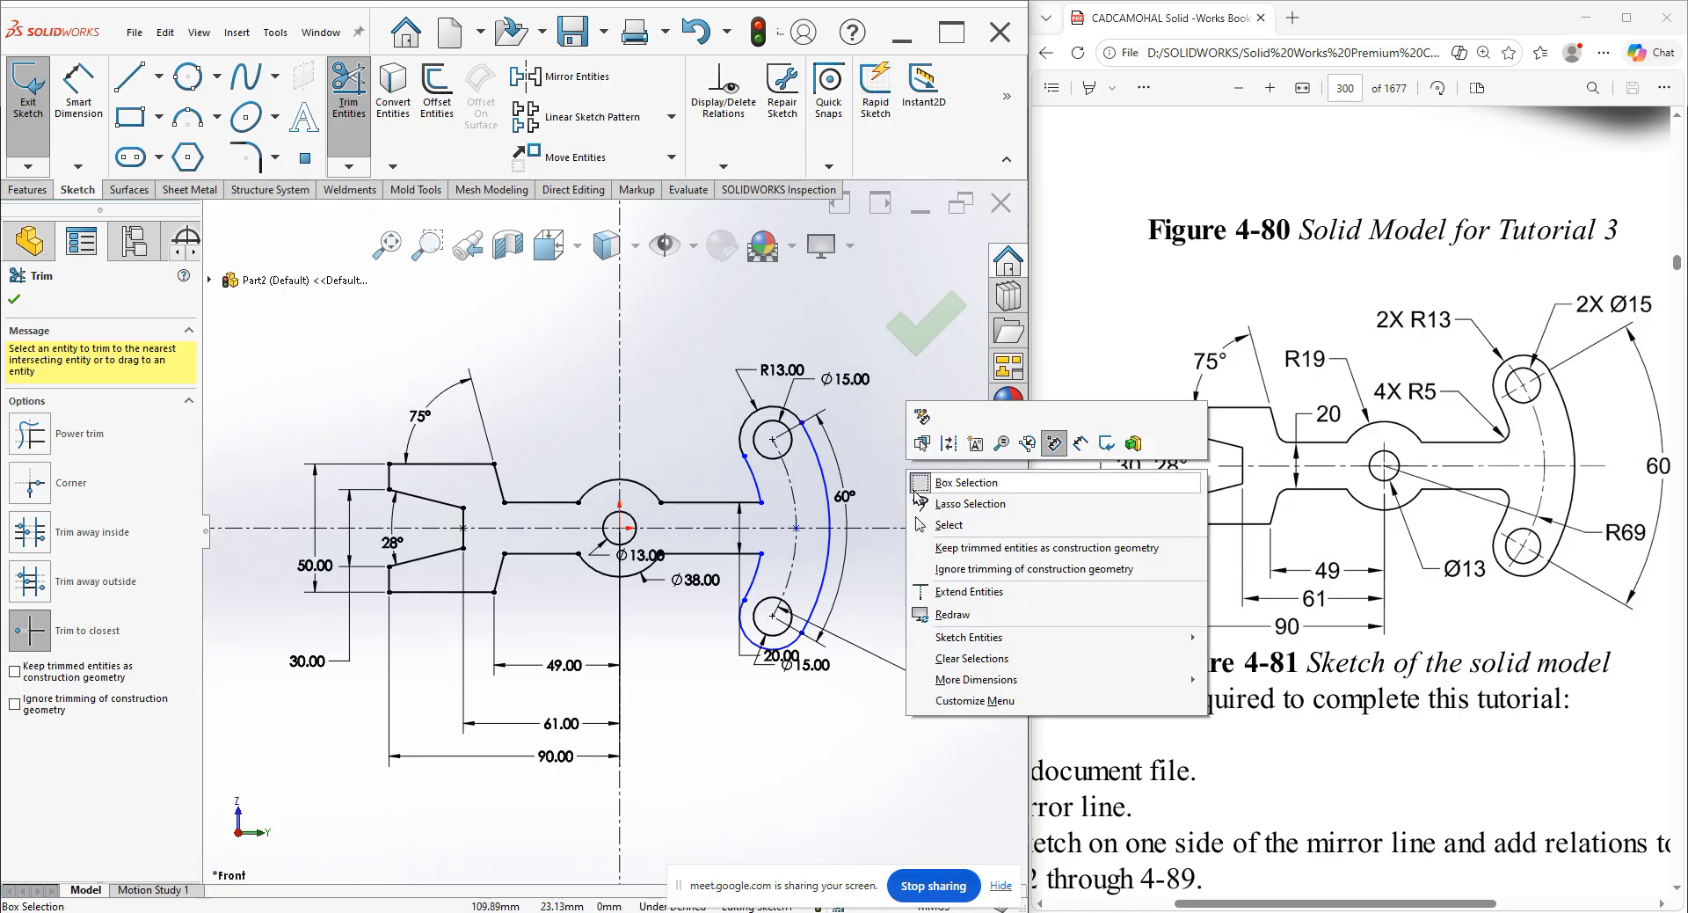
pyautogui.click(932, 528)
pyautogui.moveTo(802, 431); pyautogui.dragTo(805, 450)
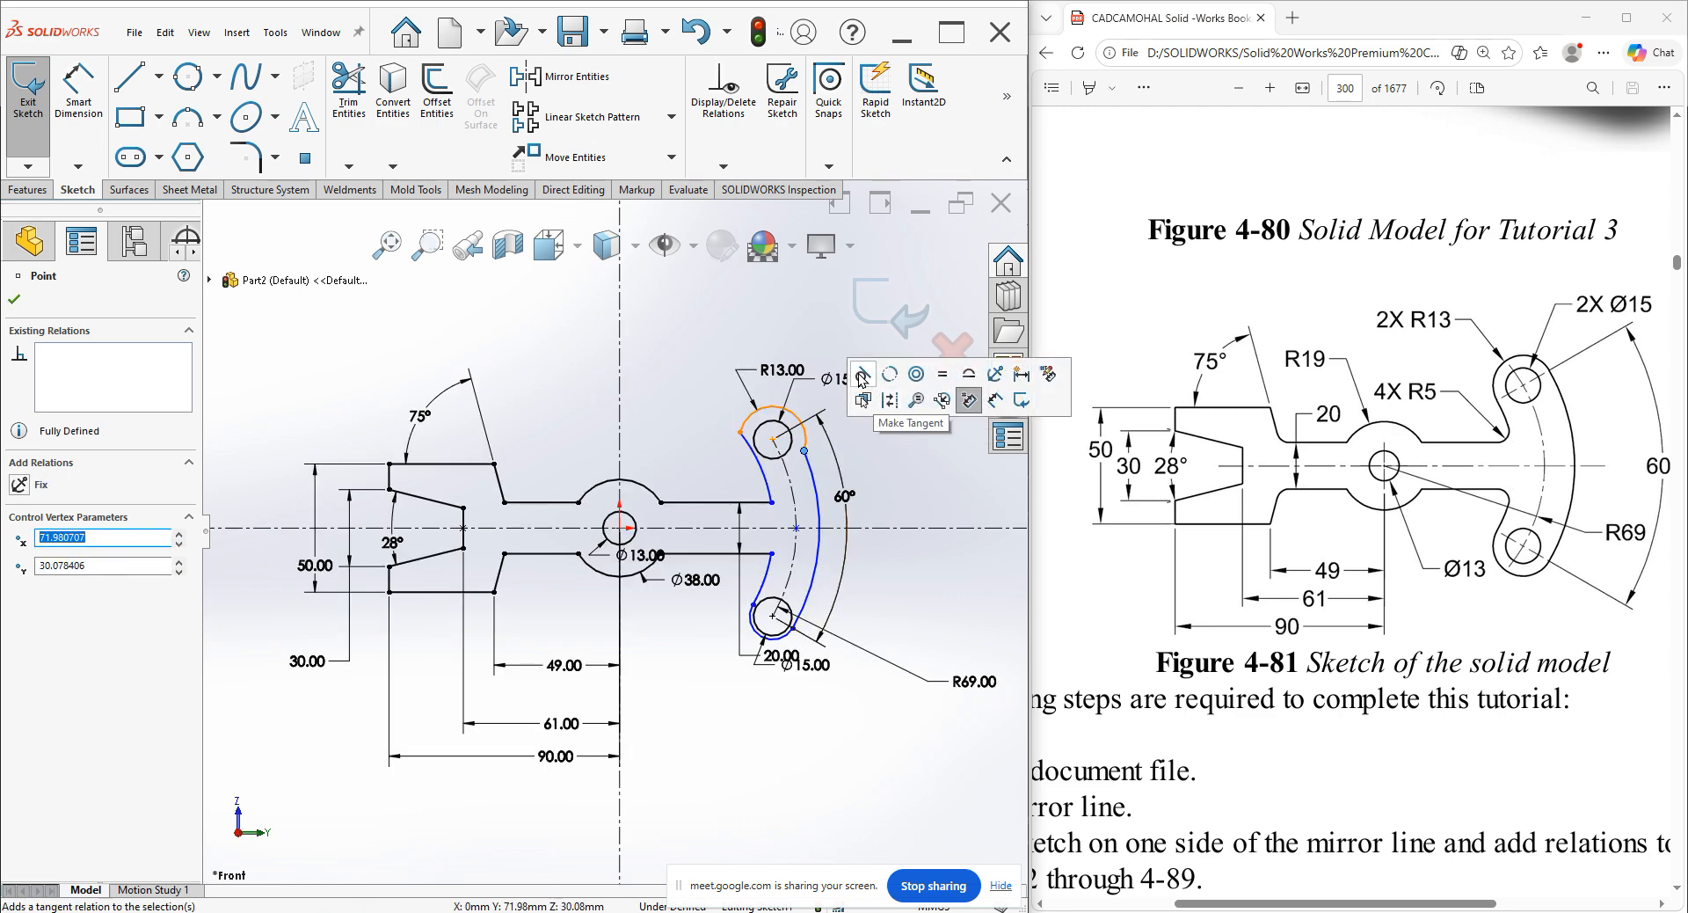
pyautogui.click(862, 378)
pyautogui.click(745, 456)
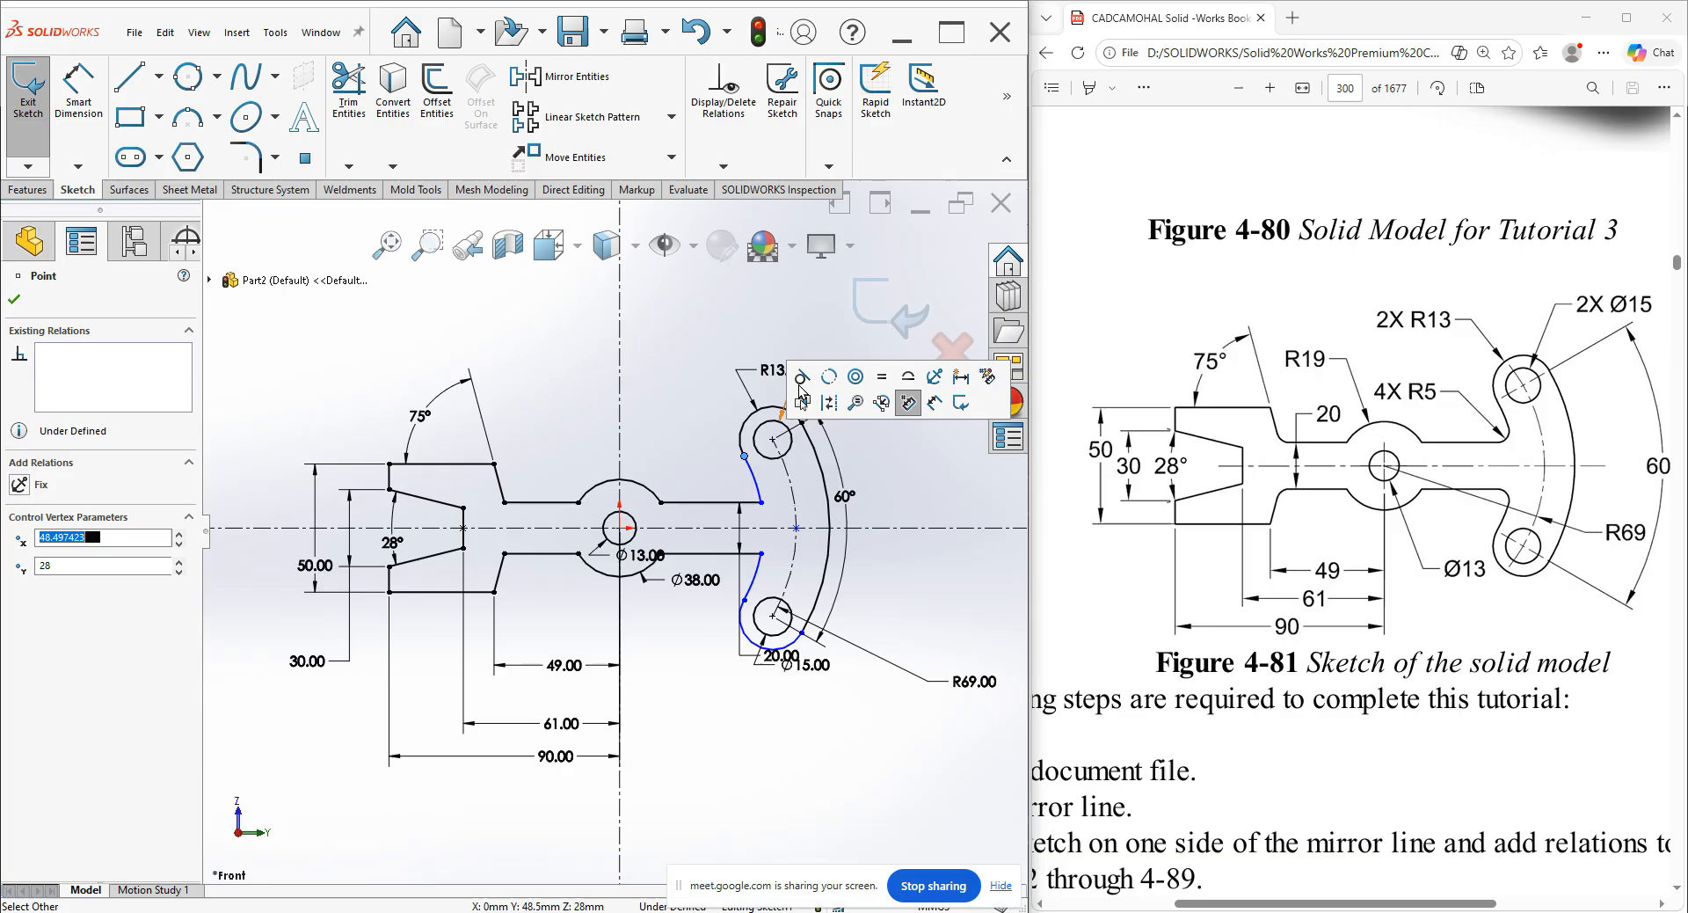
pyautogui.click(916, 587)
# Add a tangent relation where the slot's lower R13 end arc meets the inner arc.
pyautogui.scroll(-3, 813, 644)
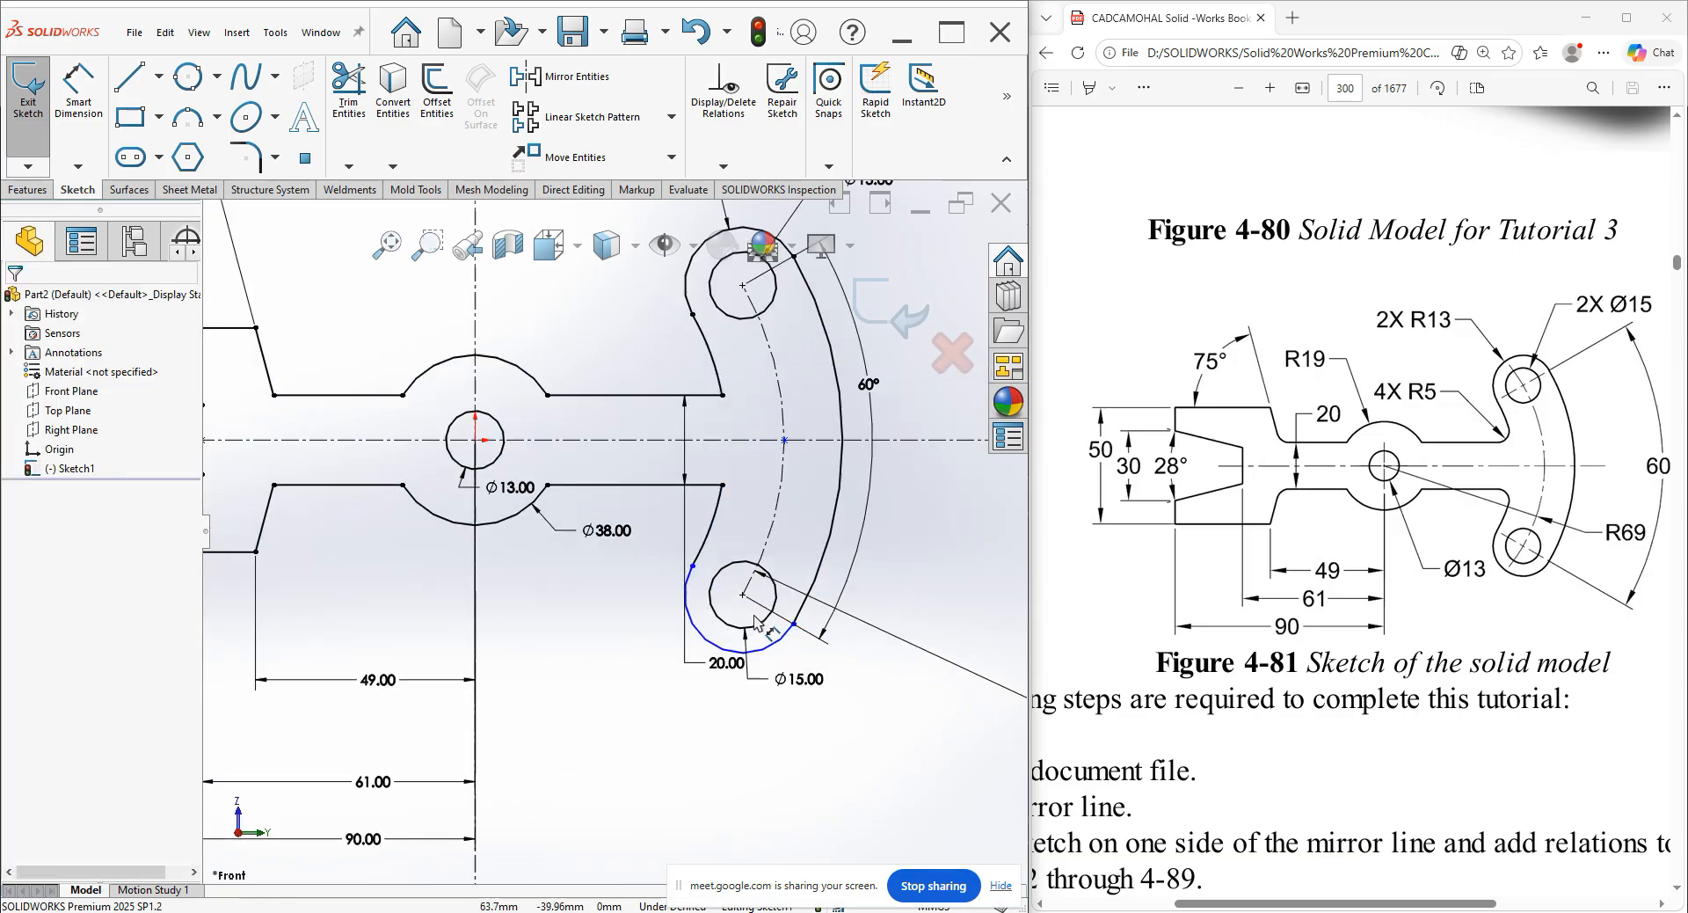
pyautogui.click(693, 565)
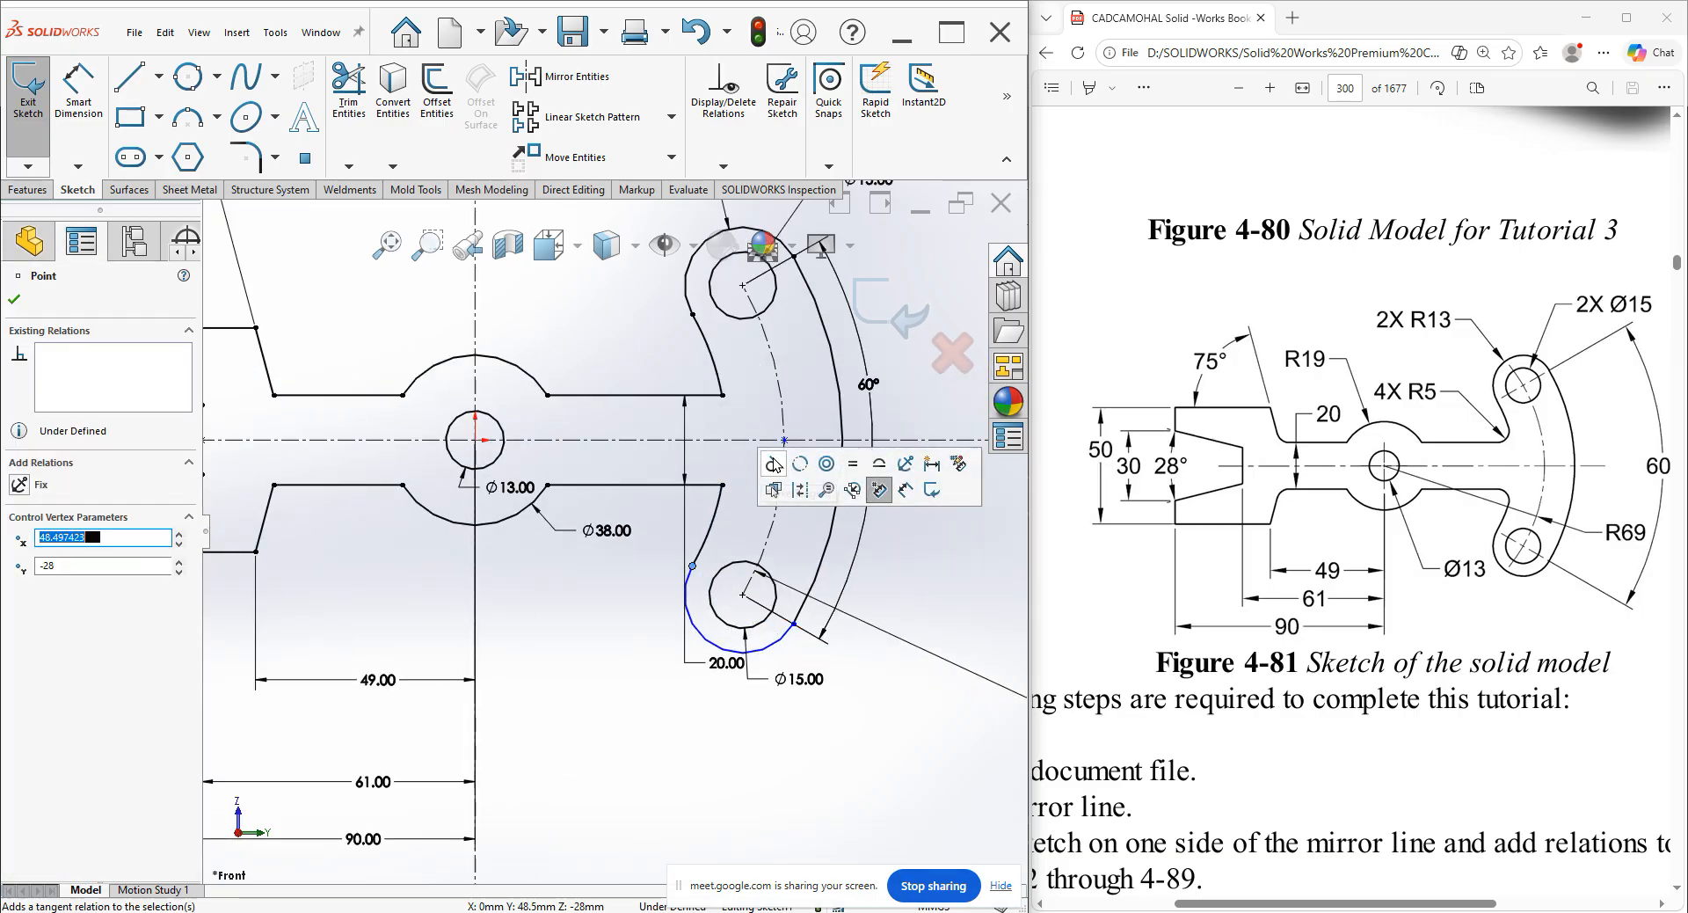
pyautogui.click(775, 465)
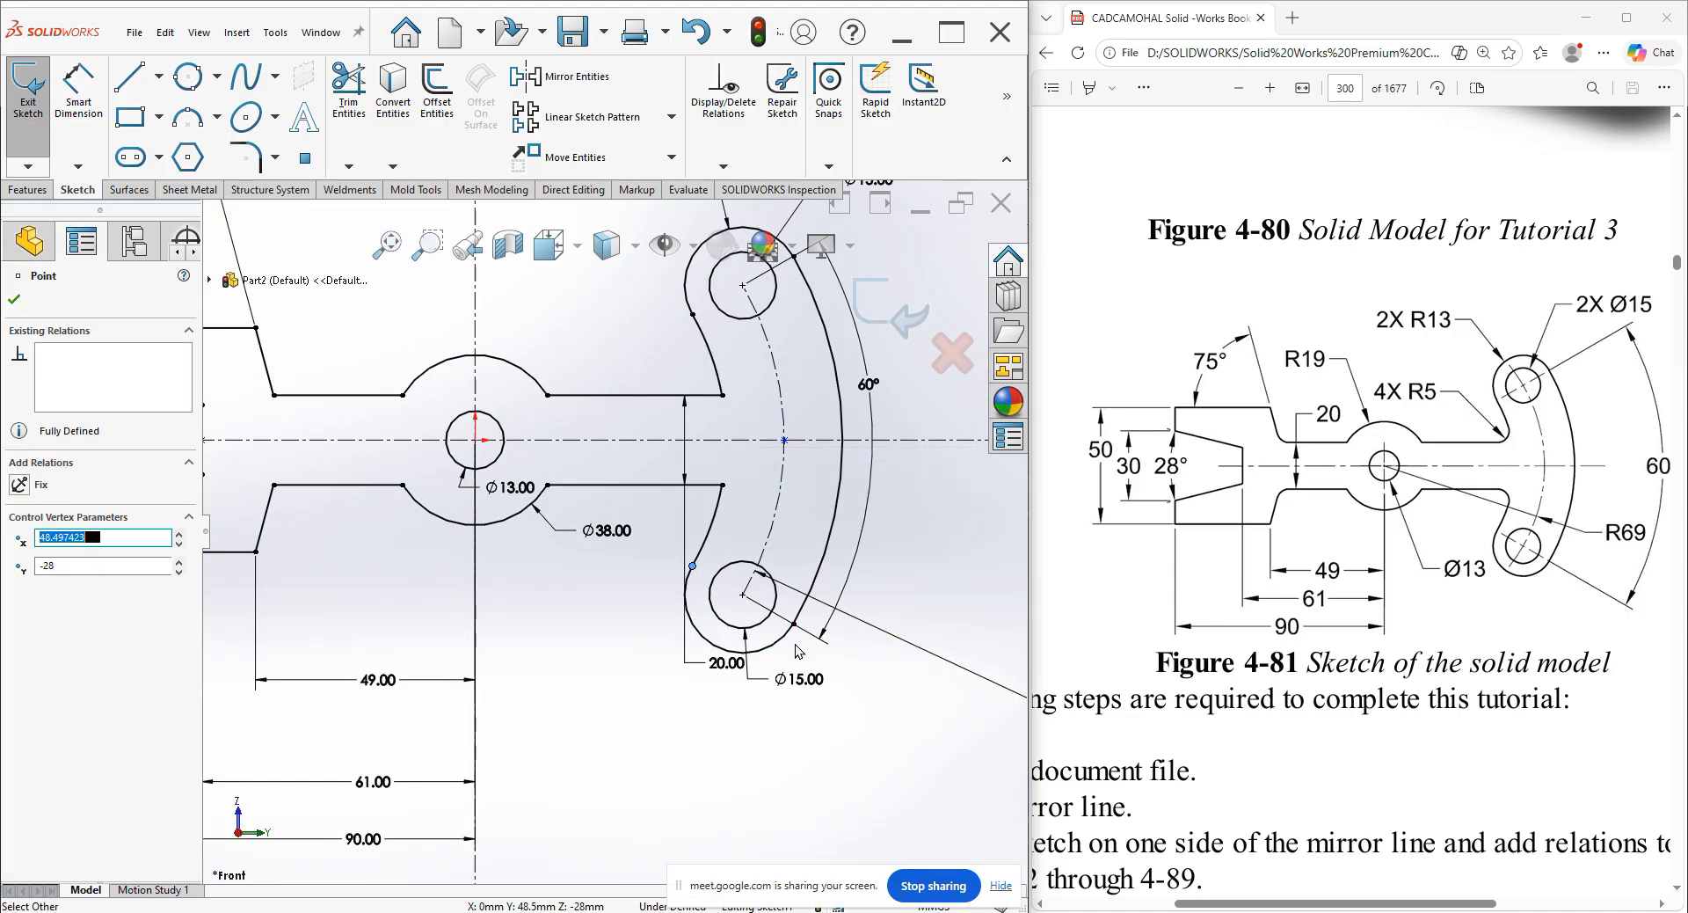
pyautogui.click(866, 700)
pyautogui.click(784, 440)
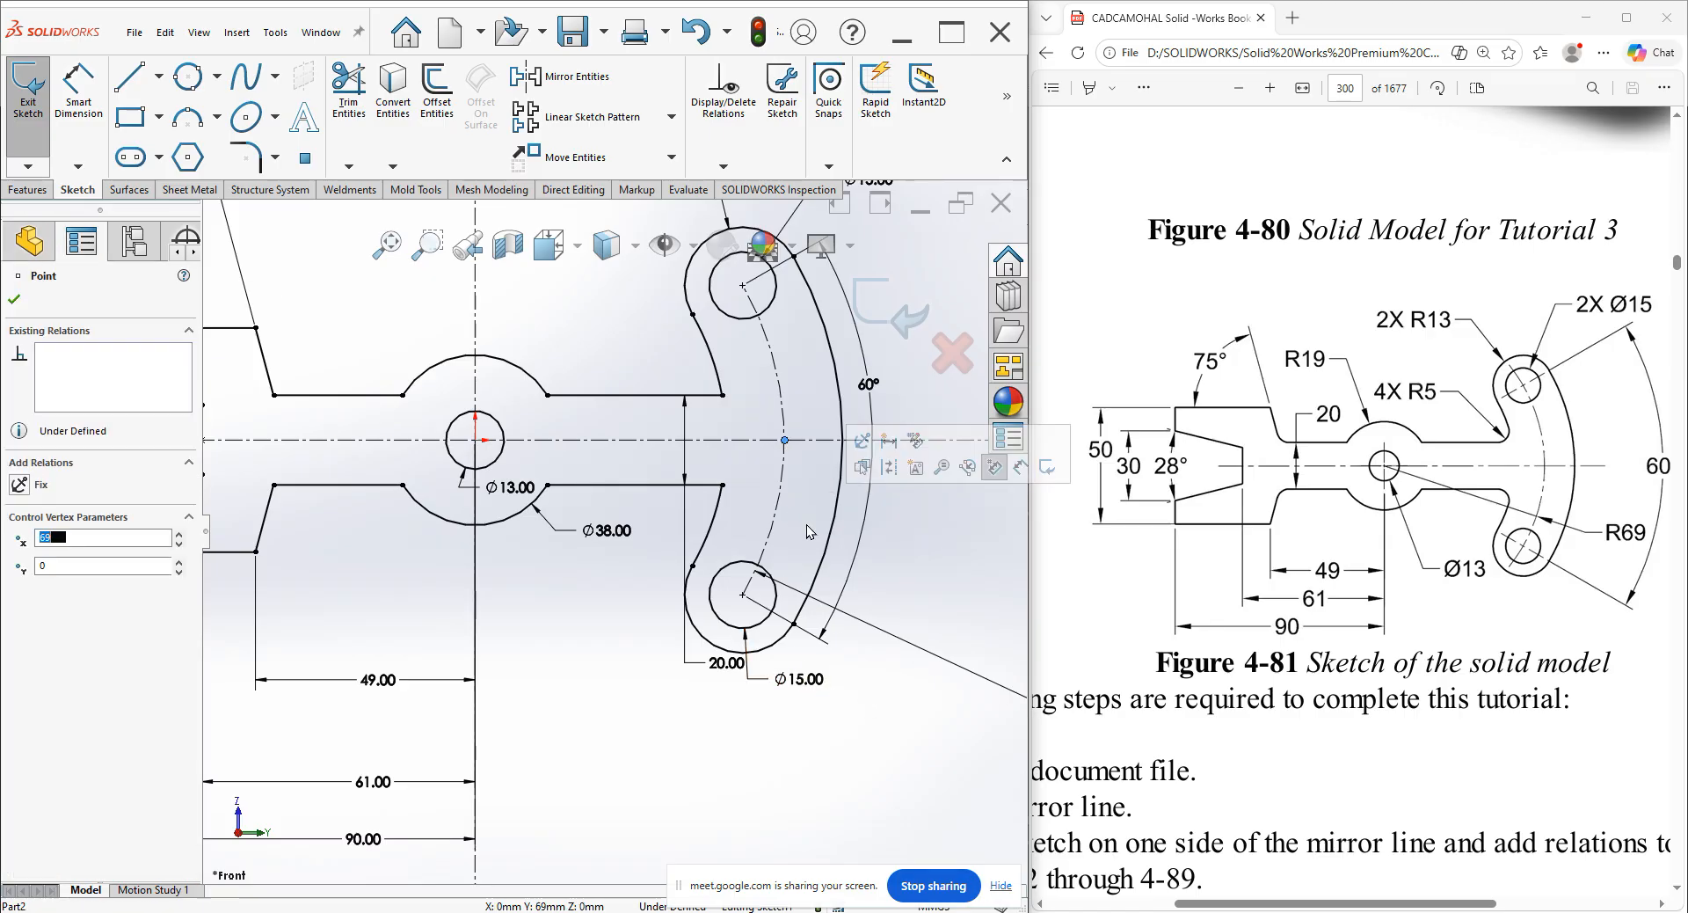
pyautogui.click(807, 513)
pyautogui.press('f')
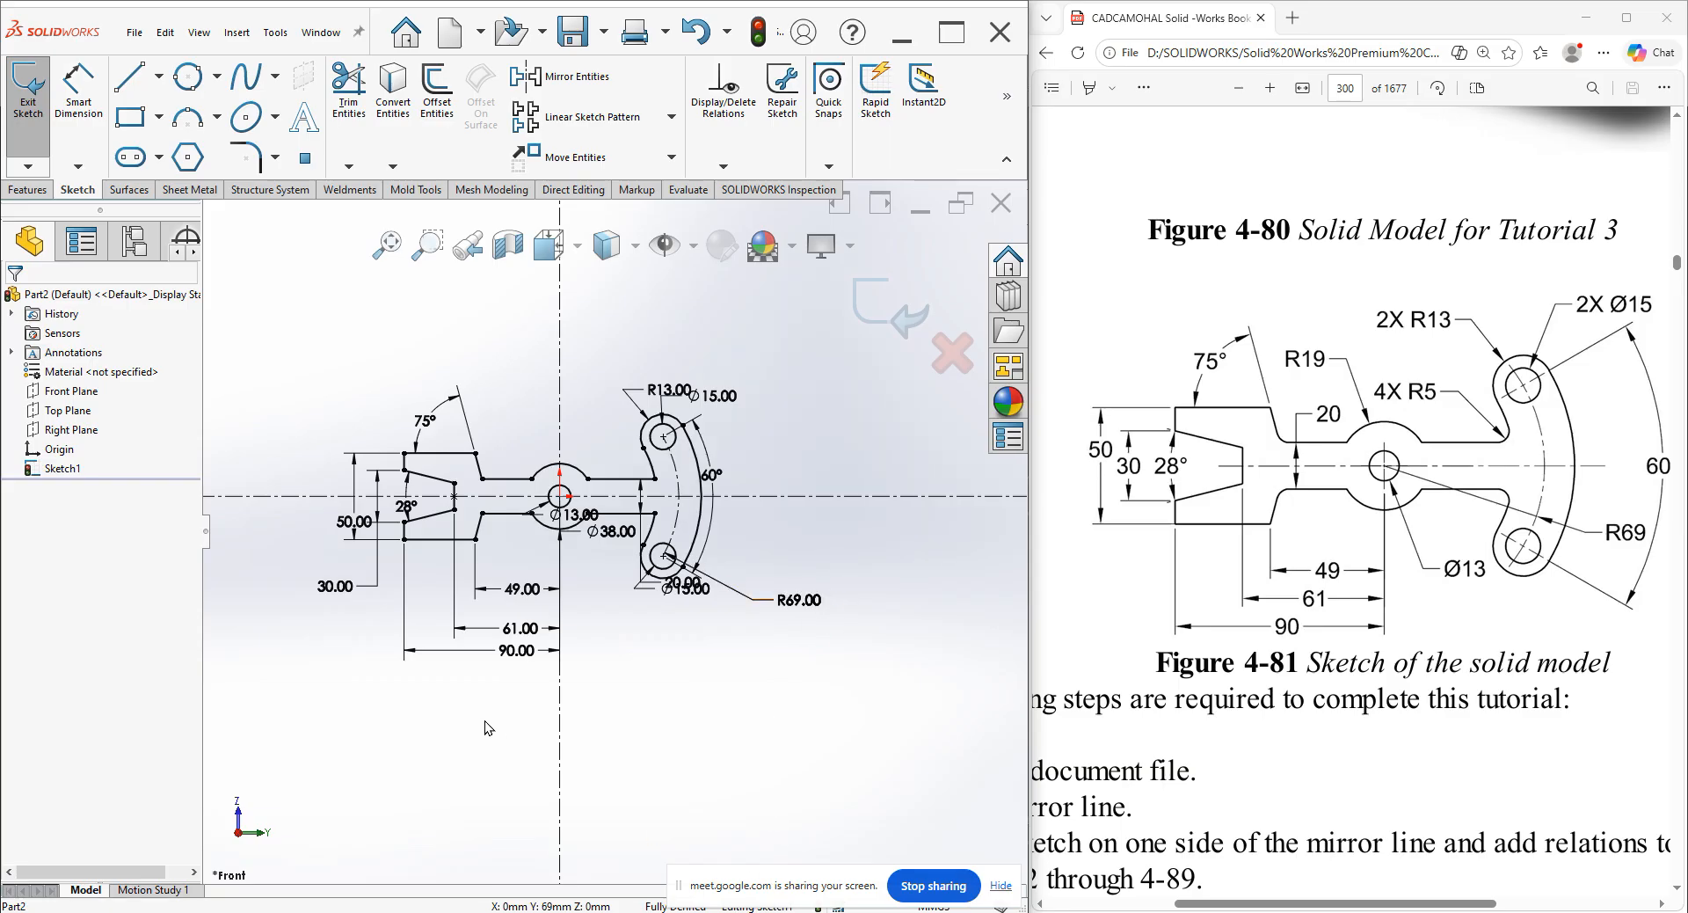
# Fillet the four corners where the arm lines meet the slanted lines and the slot's inner arcs with a 5 mm radius.
pyautogui.scroll(-4, 478, 514)
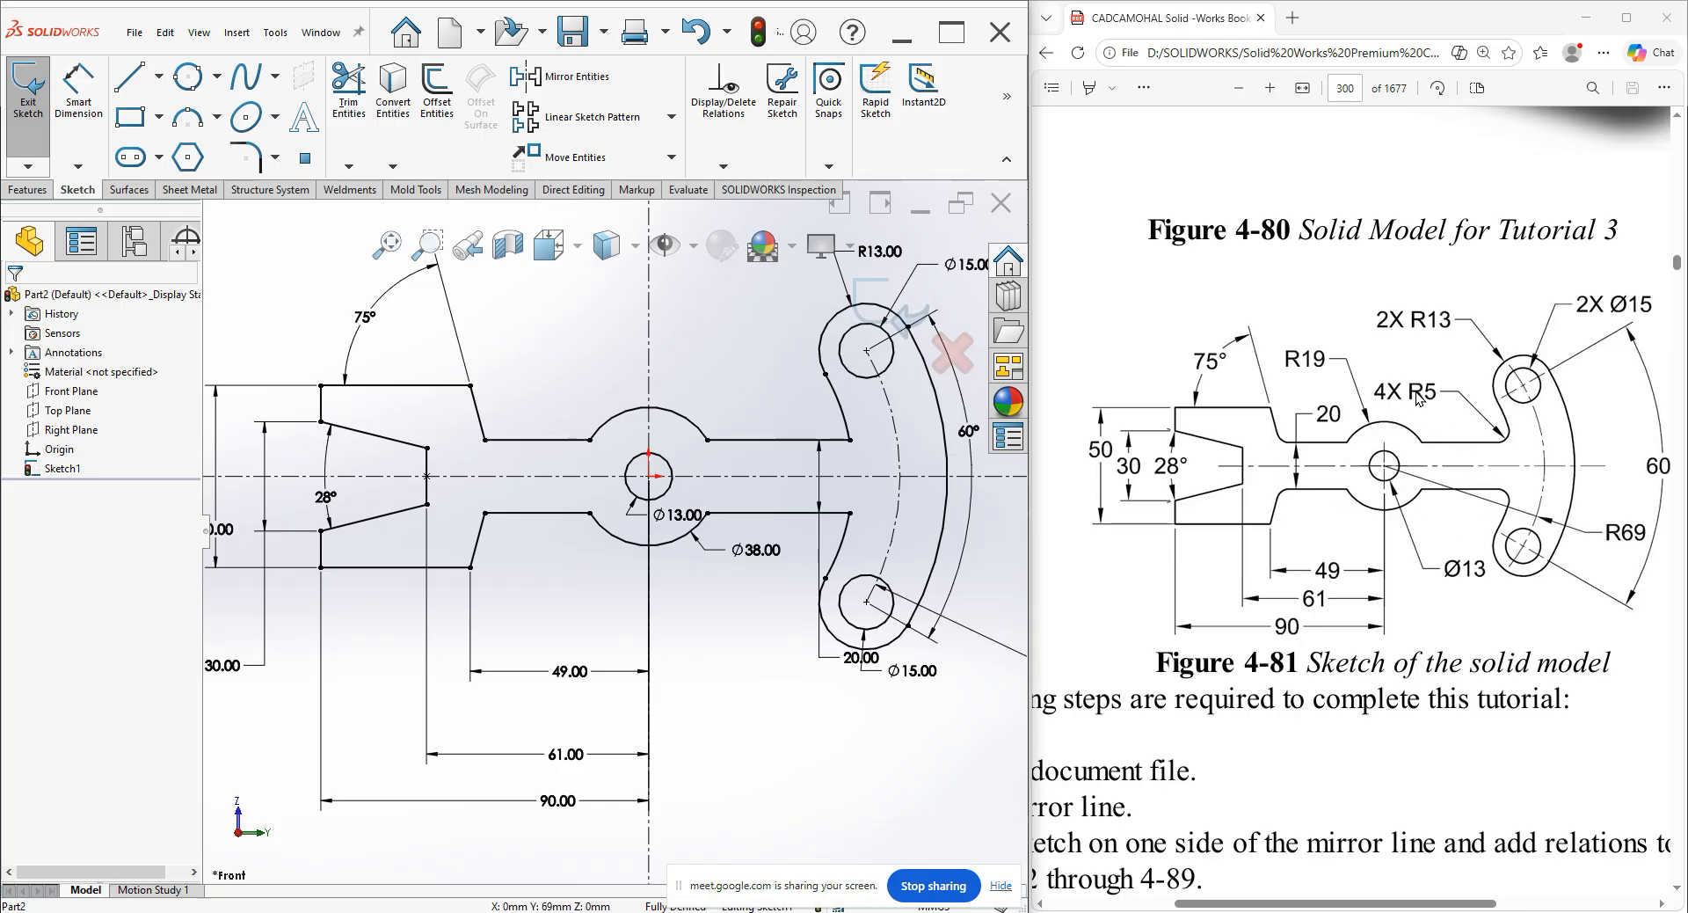
pyautogui.click(248, 157)
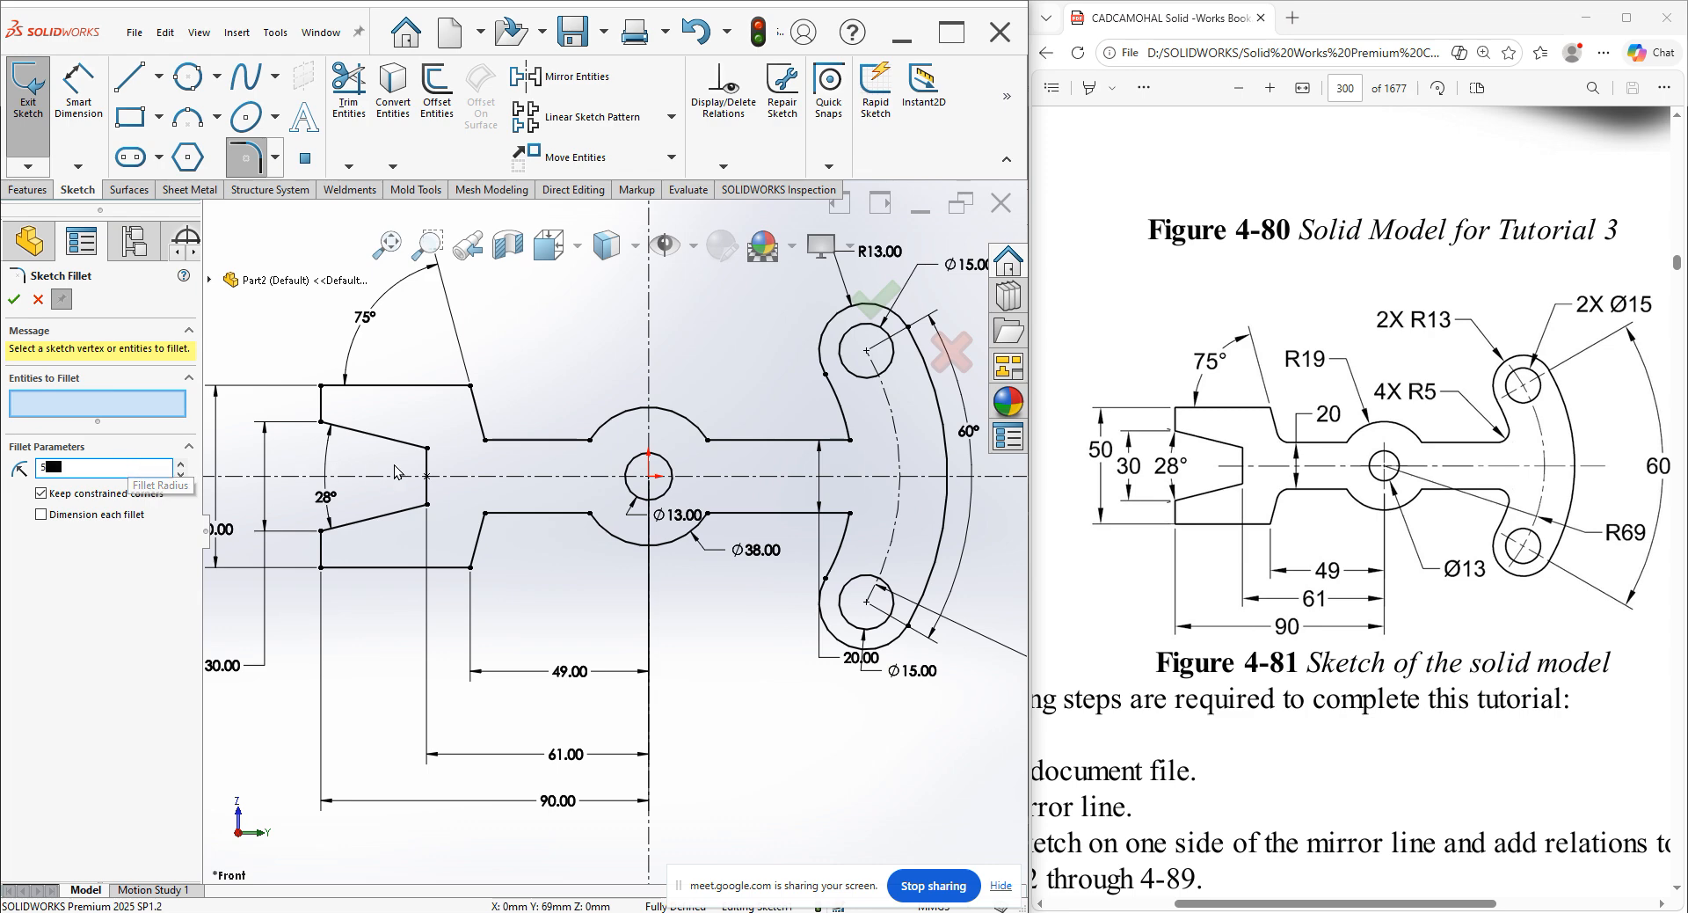
pyautogui.click(486, 440)
pyautogui.click(487, 512)
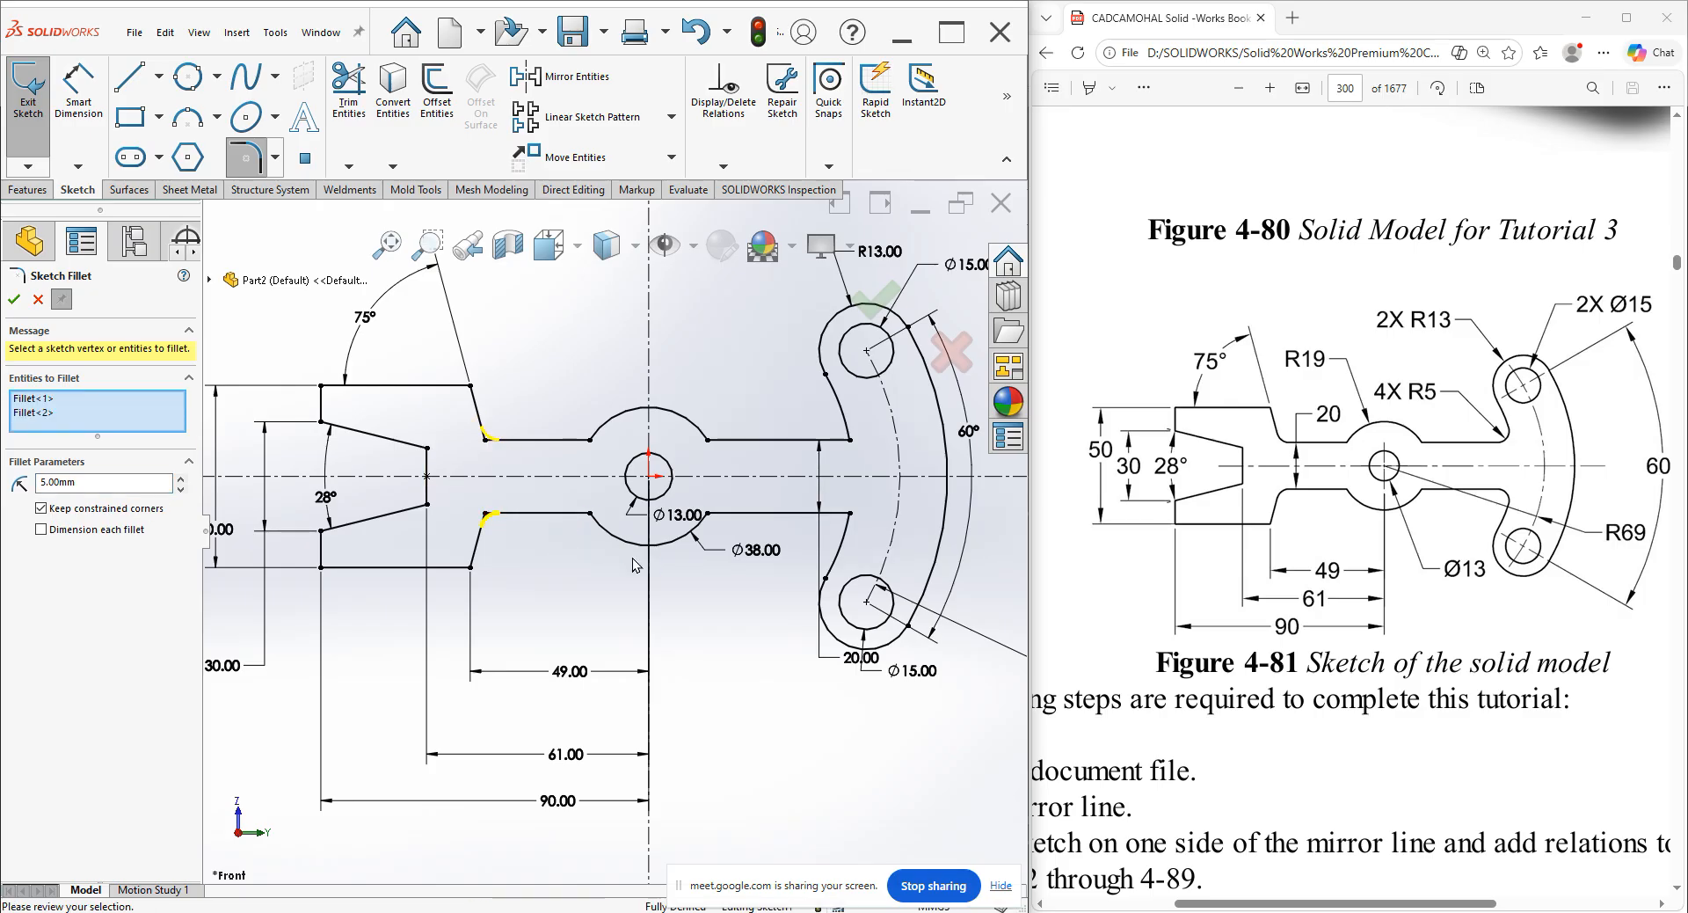
pyautogui.click(851, 513)
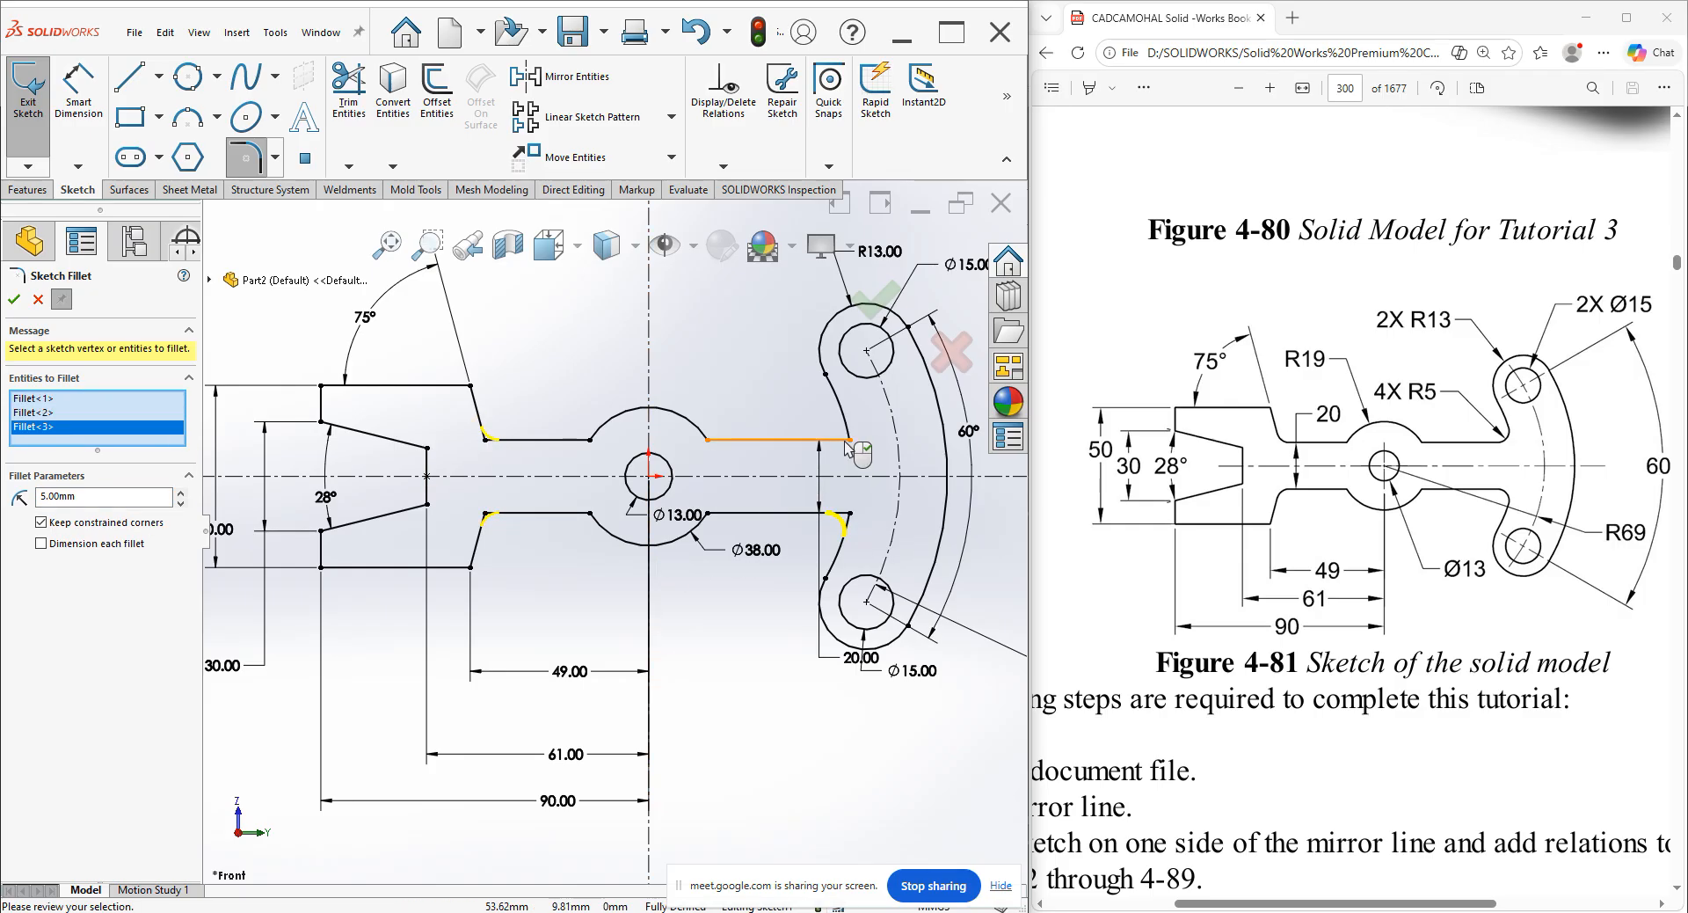
pyautogui.click(850, 439)
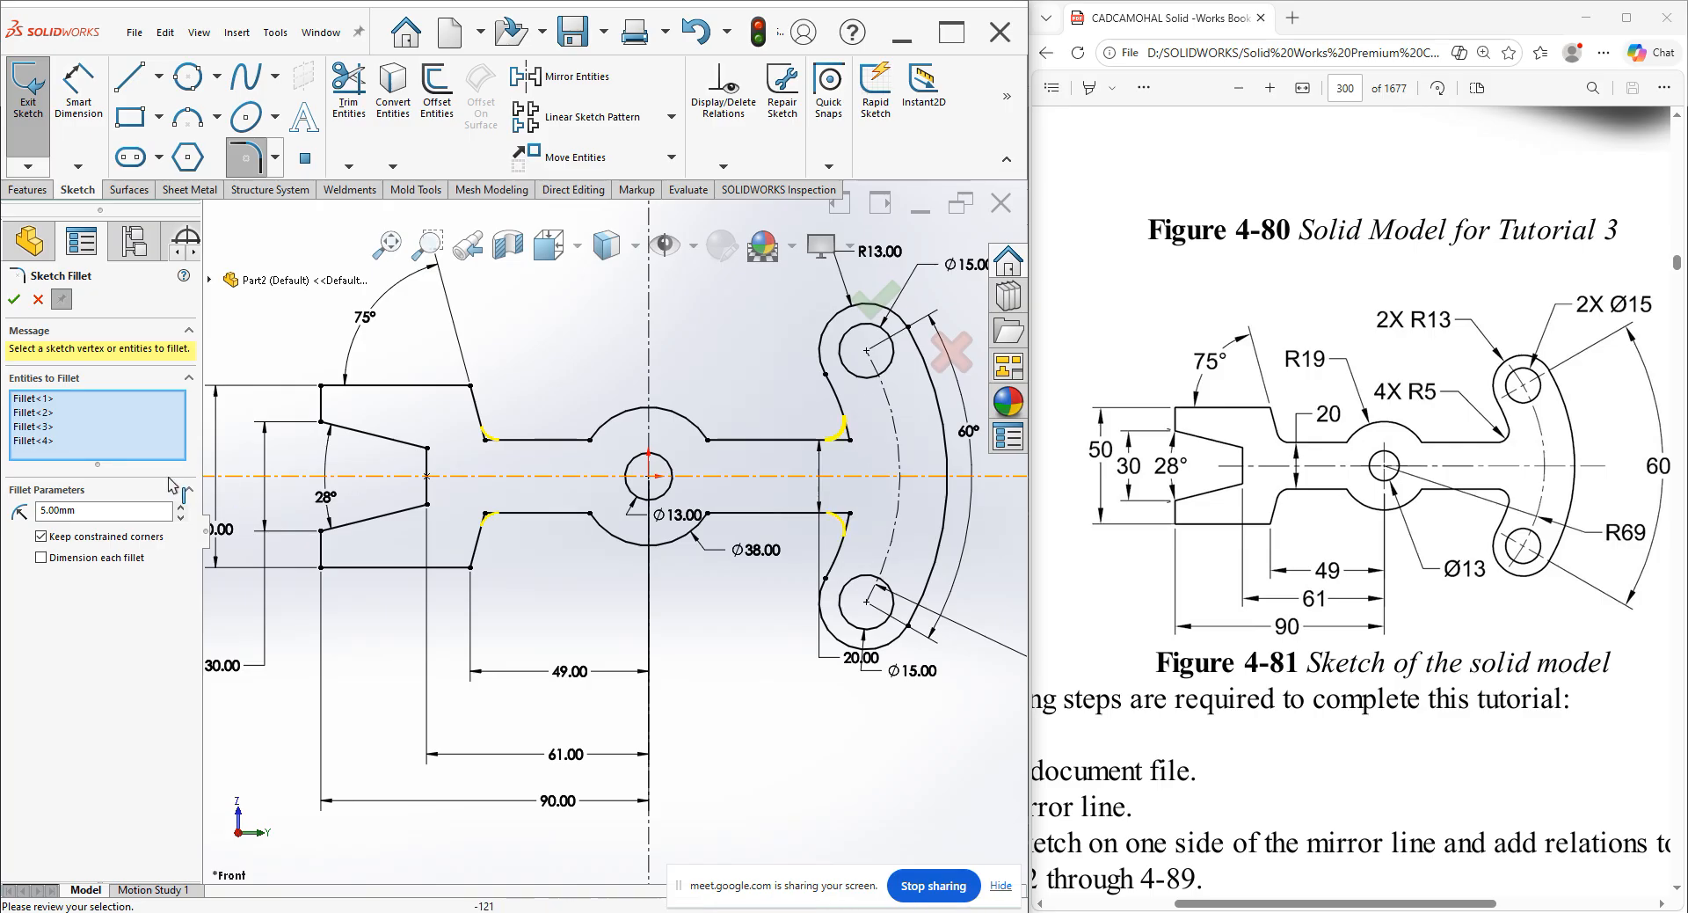
pyautogui.click(14, 302)
pyautogui.click(14, 301)
# Reposition the R5, 20 mm and 13 mm diameter dimension labels clear of the profile, and exit the sketch.
pyautogui.scroll(1, 497, 520)
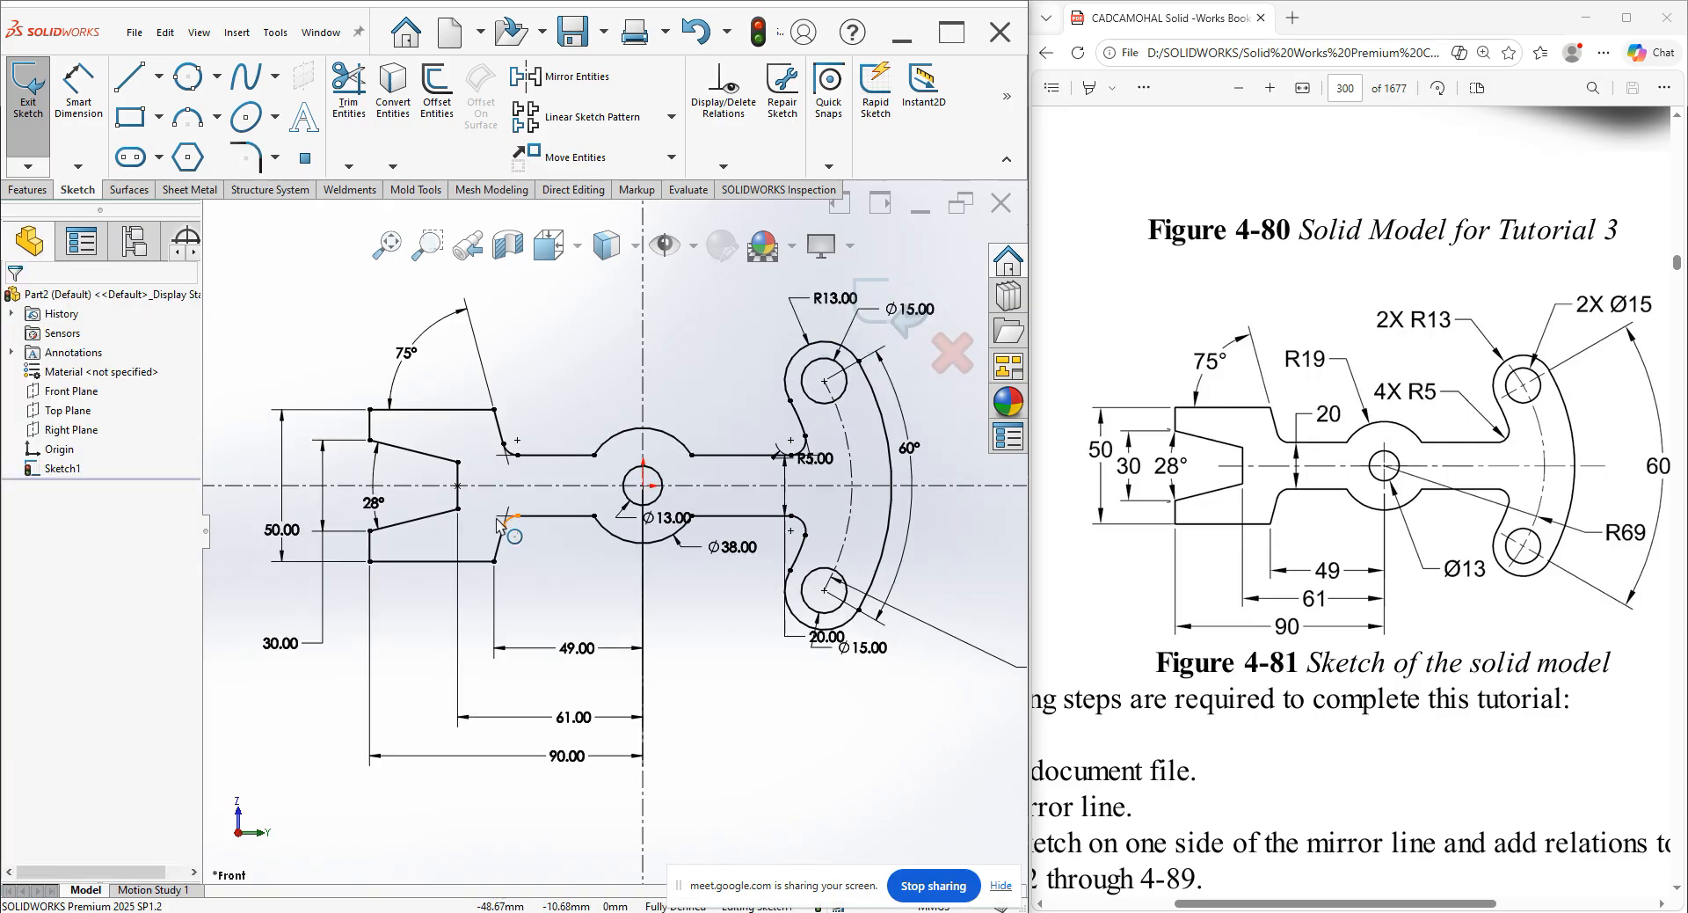
pyautogui.scroll(2, 622, 517)
pyautogui.scroll(-1, 716, 486)
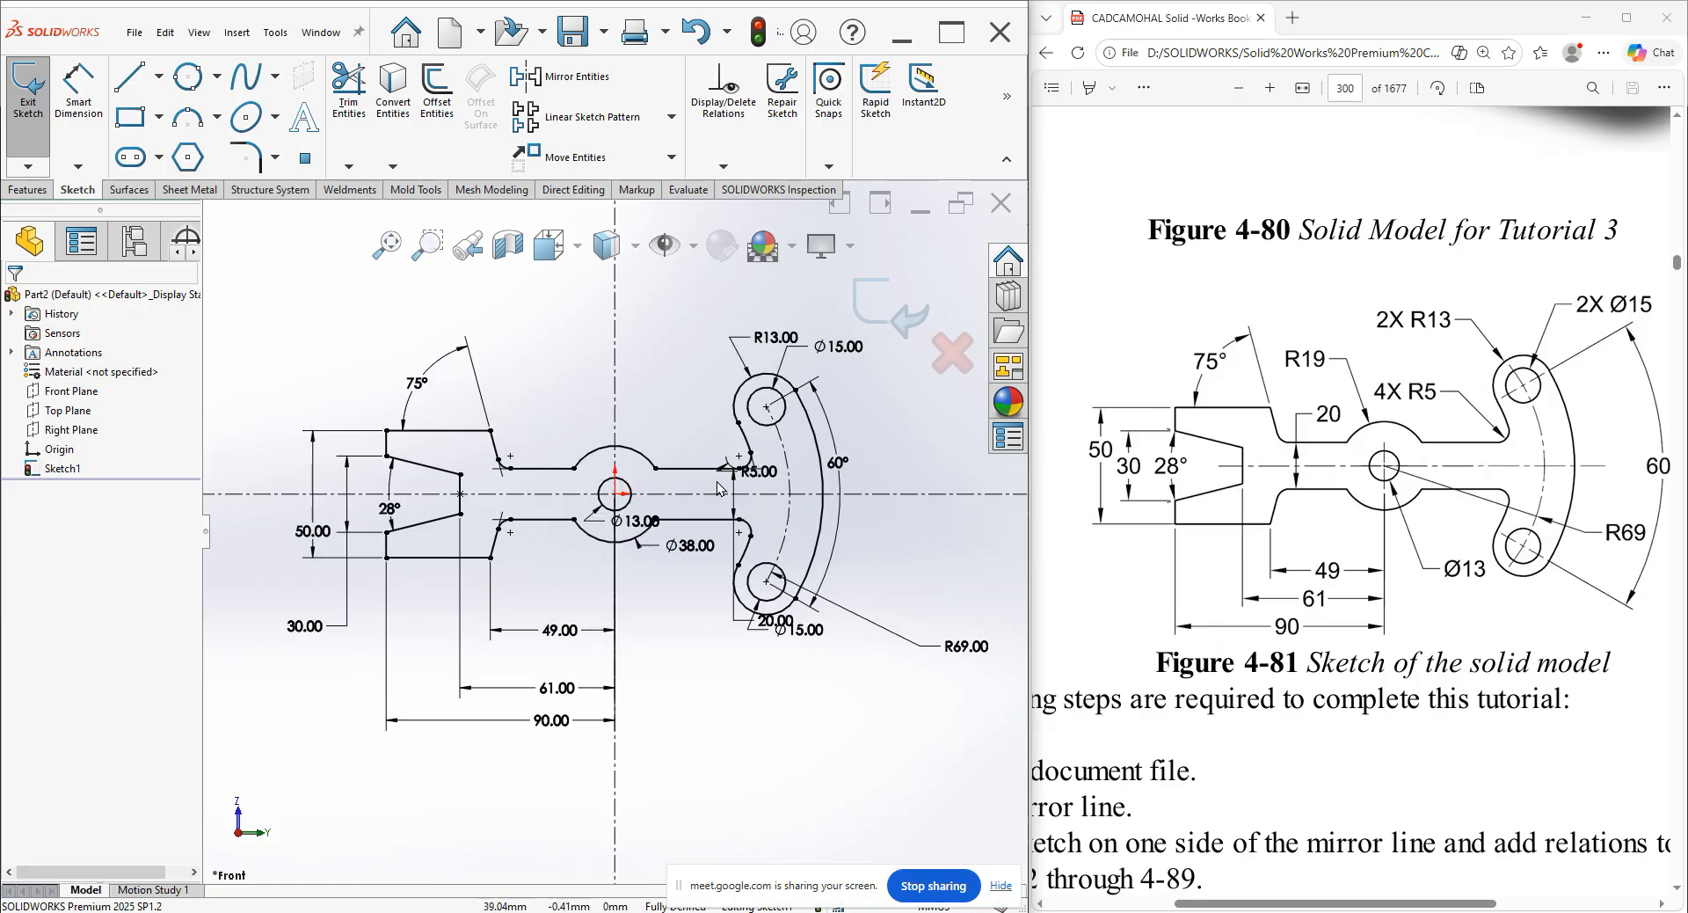
pyautogui.moveTo(754, 471); pyautogui.dragTo(661, 437)
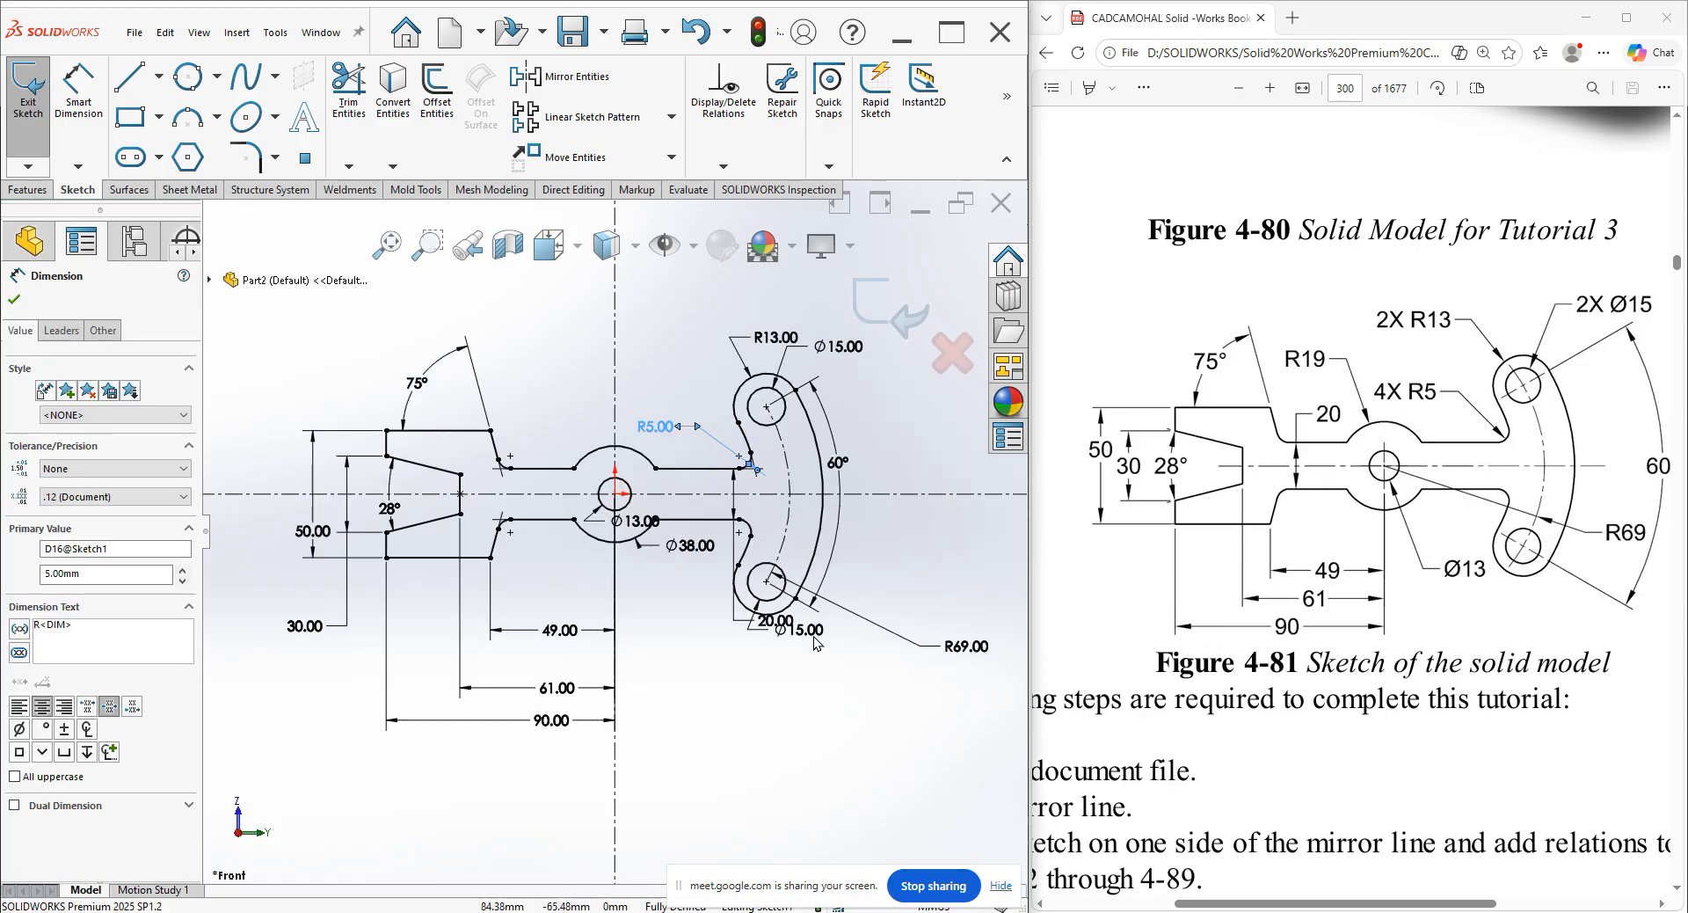
pyautogui.moveTo(773, 621)
pyautogui.mouseDown()
pyautogui.moveTo(730, 616)
pyautogui.moveTo(728, 507)
pyautogui.moveTo(703, 605)
pyautogui.mouseUp()
pyautogui.moveTo(635, 522)
pyautogui.mouseDown()
pyautogui.moveTo(598, 570)
pyautogui.moveTo(553, 587)
pyautogui.mouseUp()
pyautogui.click(690, 668)
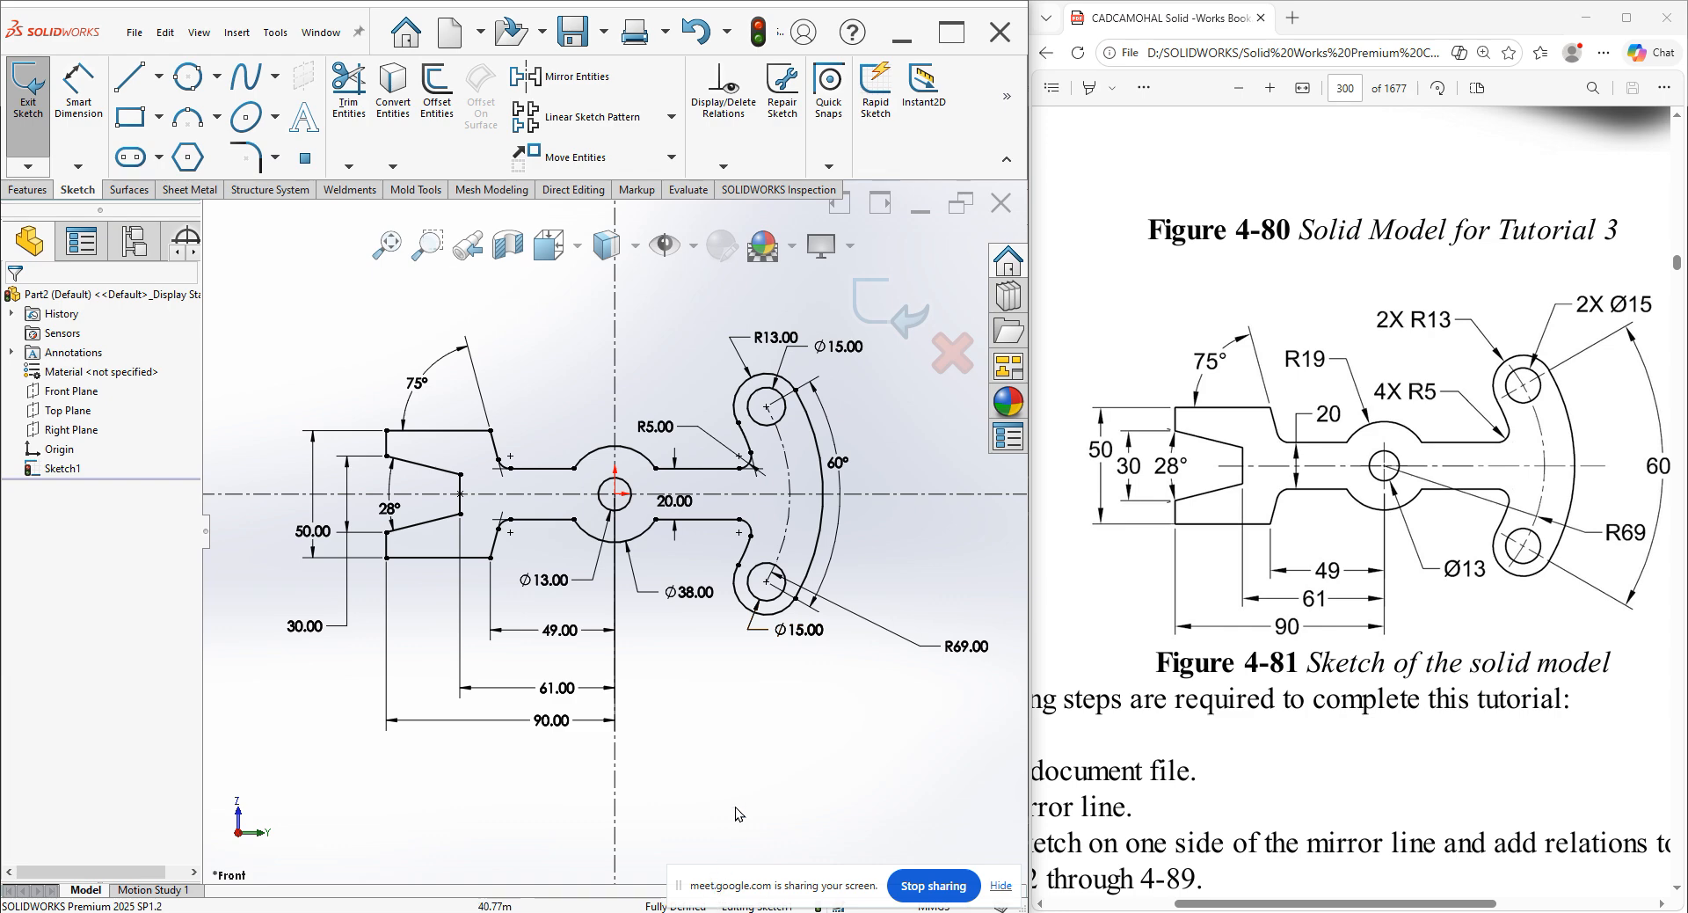
pyautogui.click(872, 315)
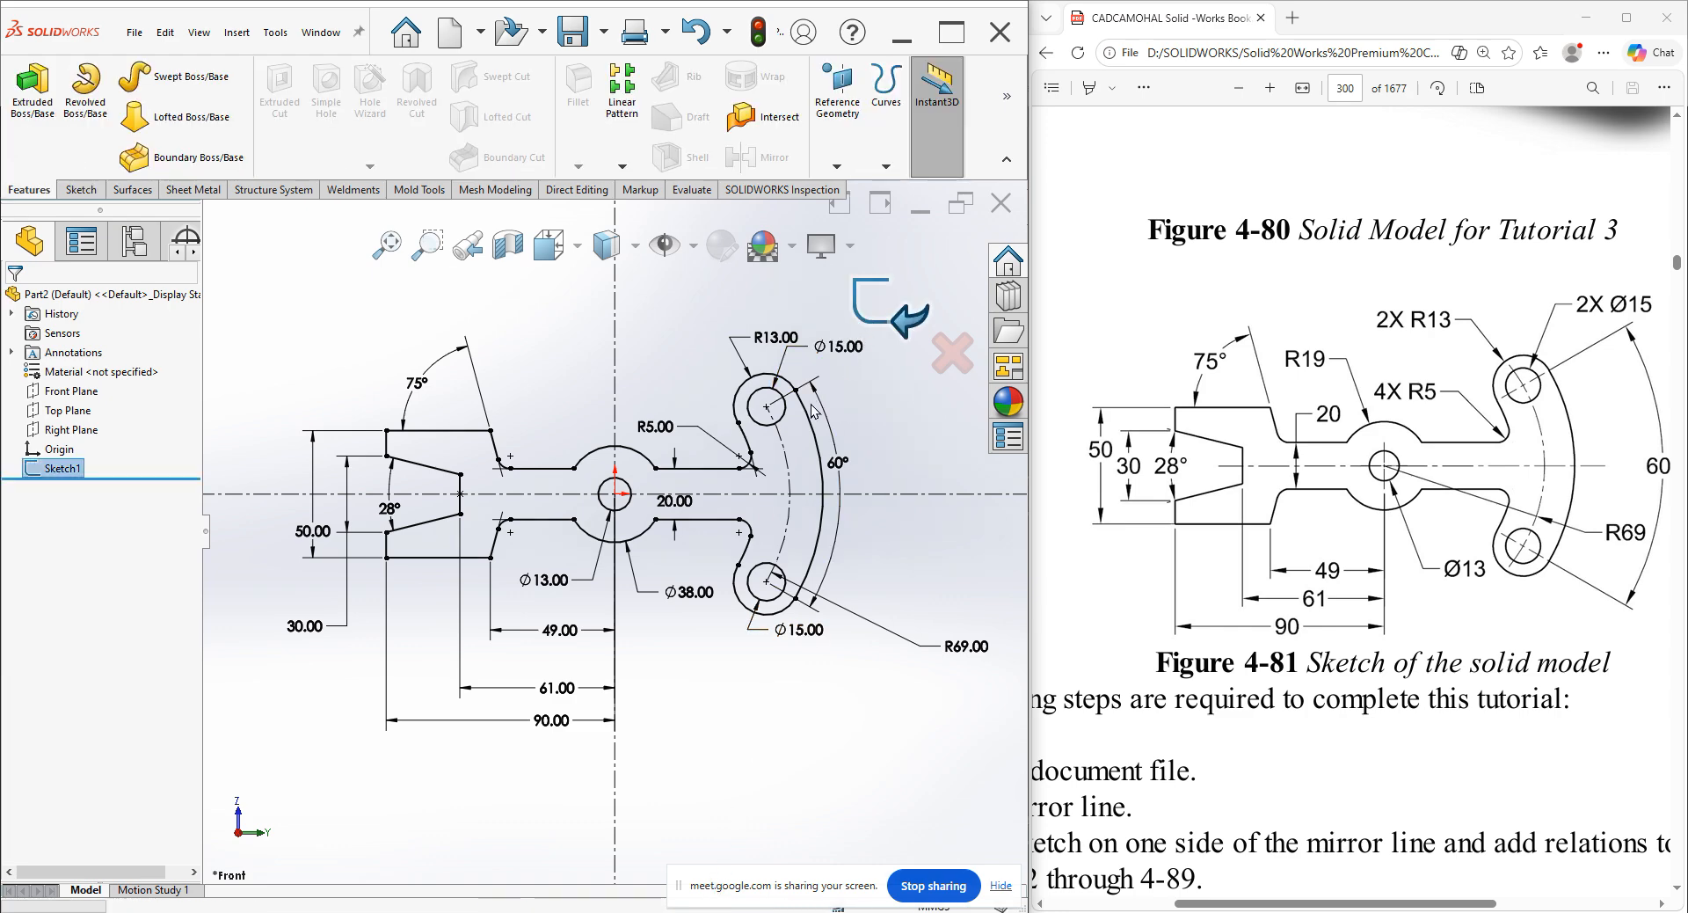
# Extrude the sketch 10 mm with a 35° draft in direction 1 and 15 mm without draft in direction 2.
pyautogui.moveTo(780, 430); pyautogui.dragTo(730, 500, button='middle')
pyautogui.click(33, 88)
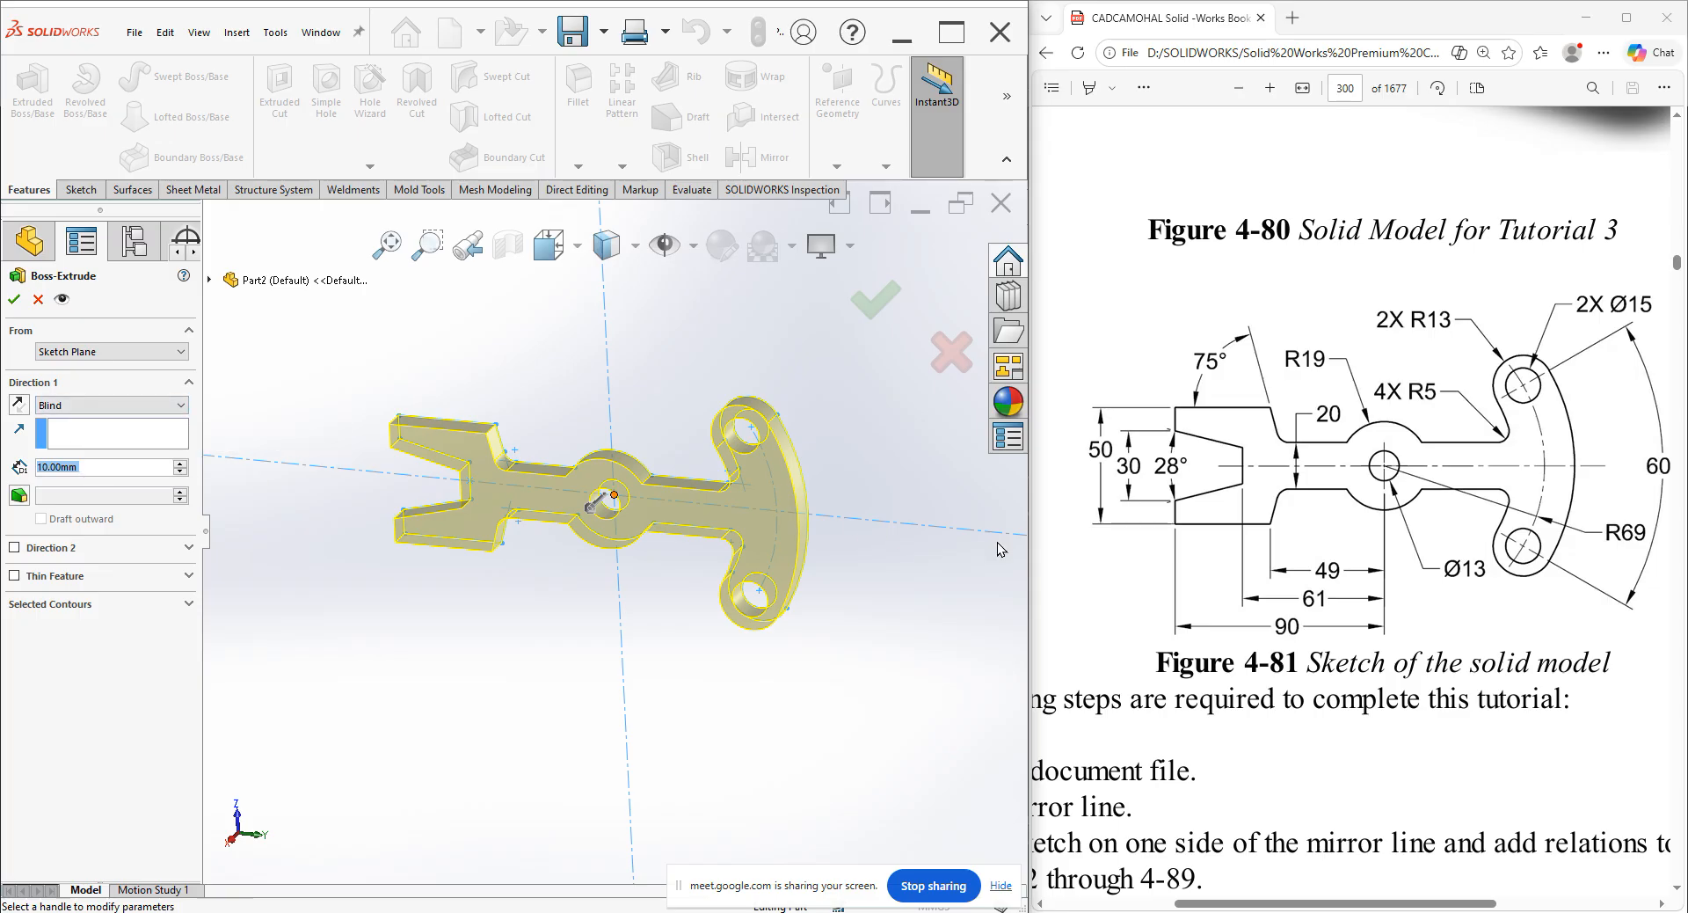
pyautogui.click(17, 498)
pyautogui.write('35')
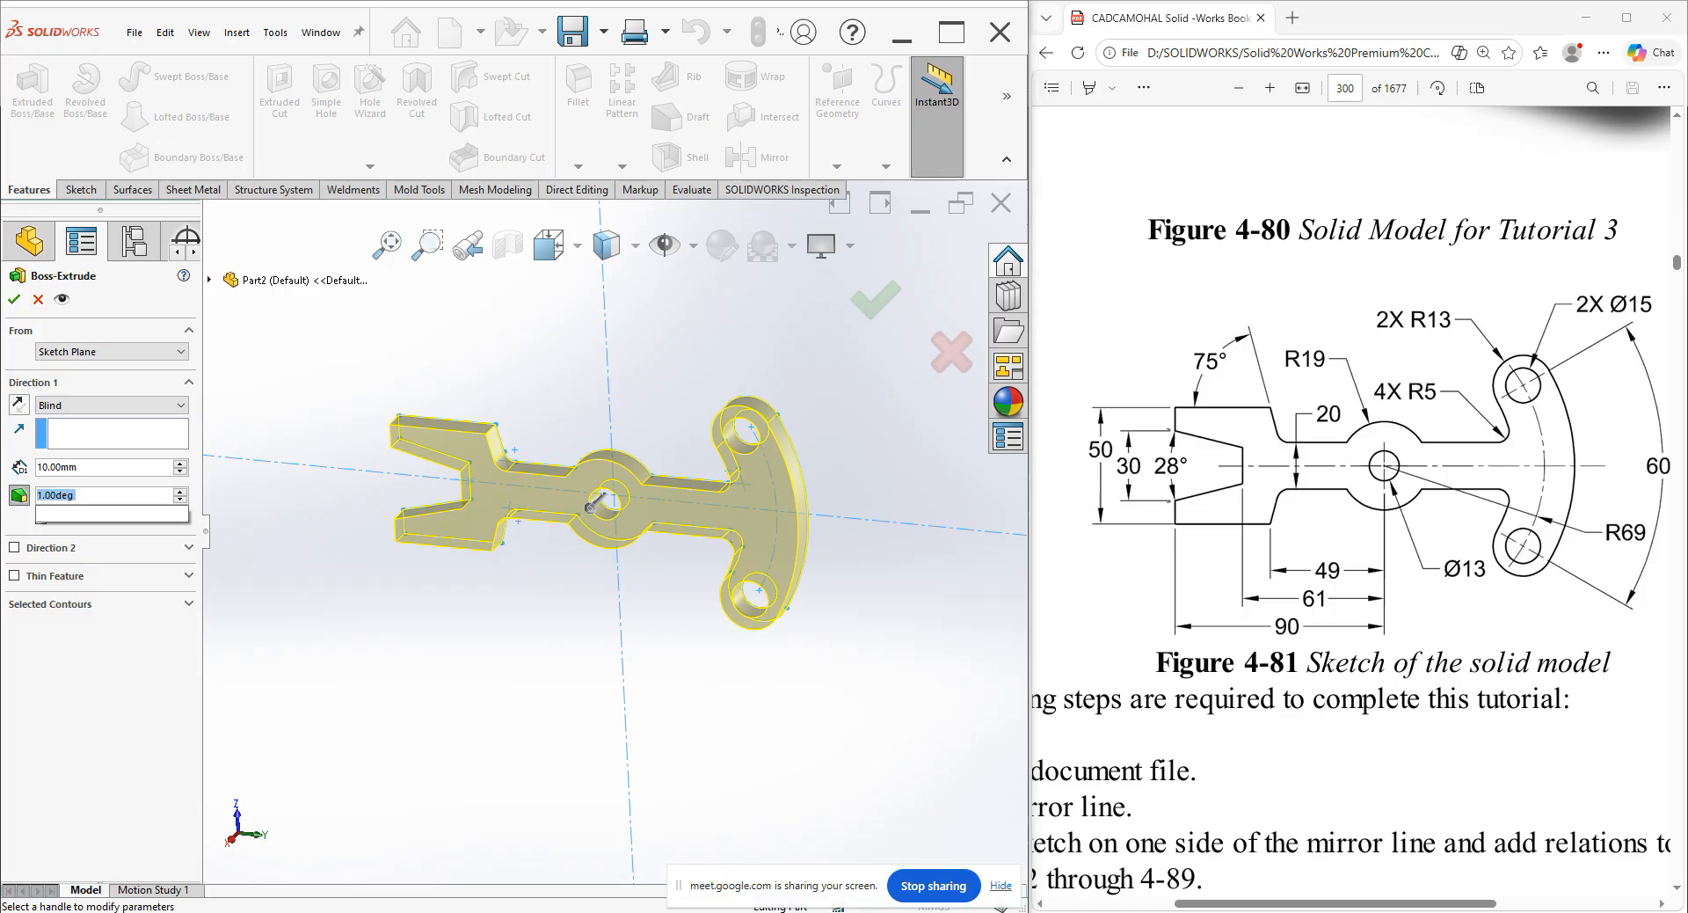
pyautogui.press('Return')
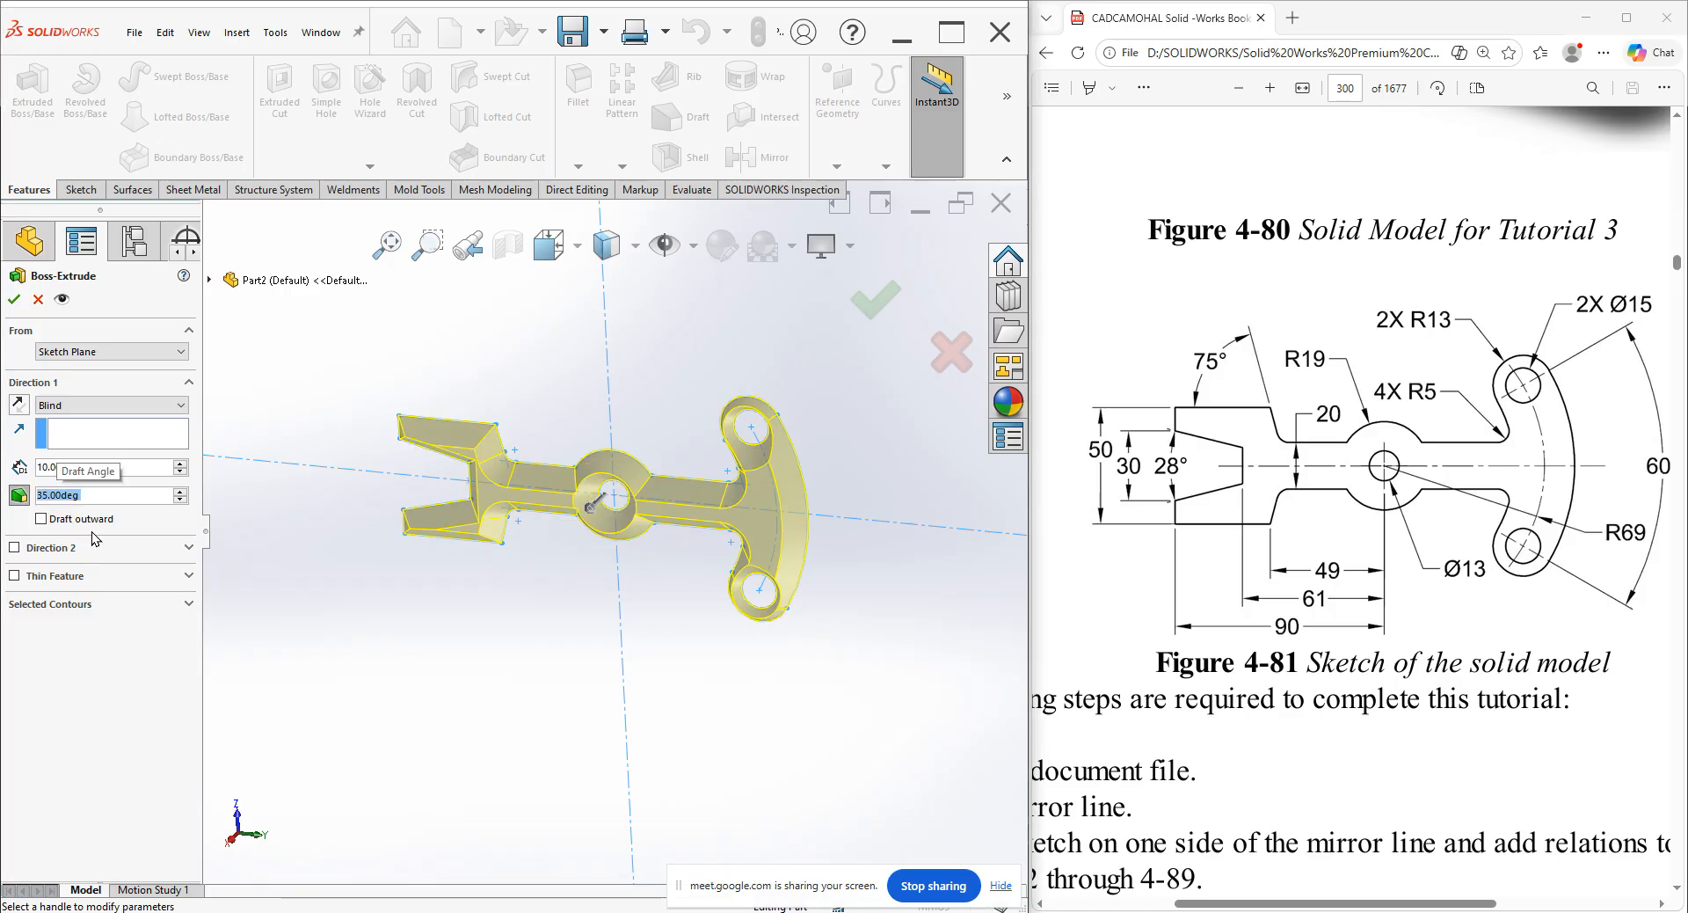
pyautogui.click(14, 548)
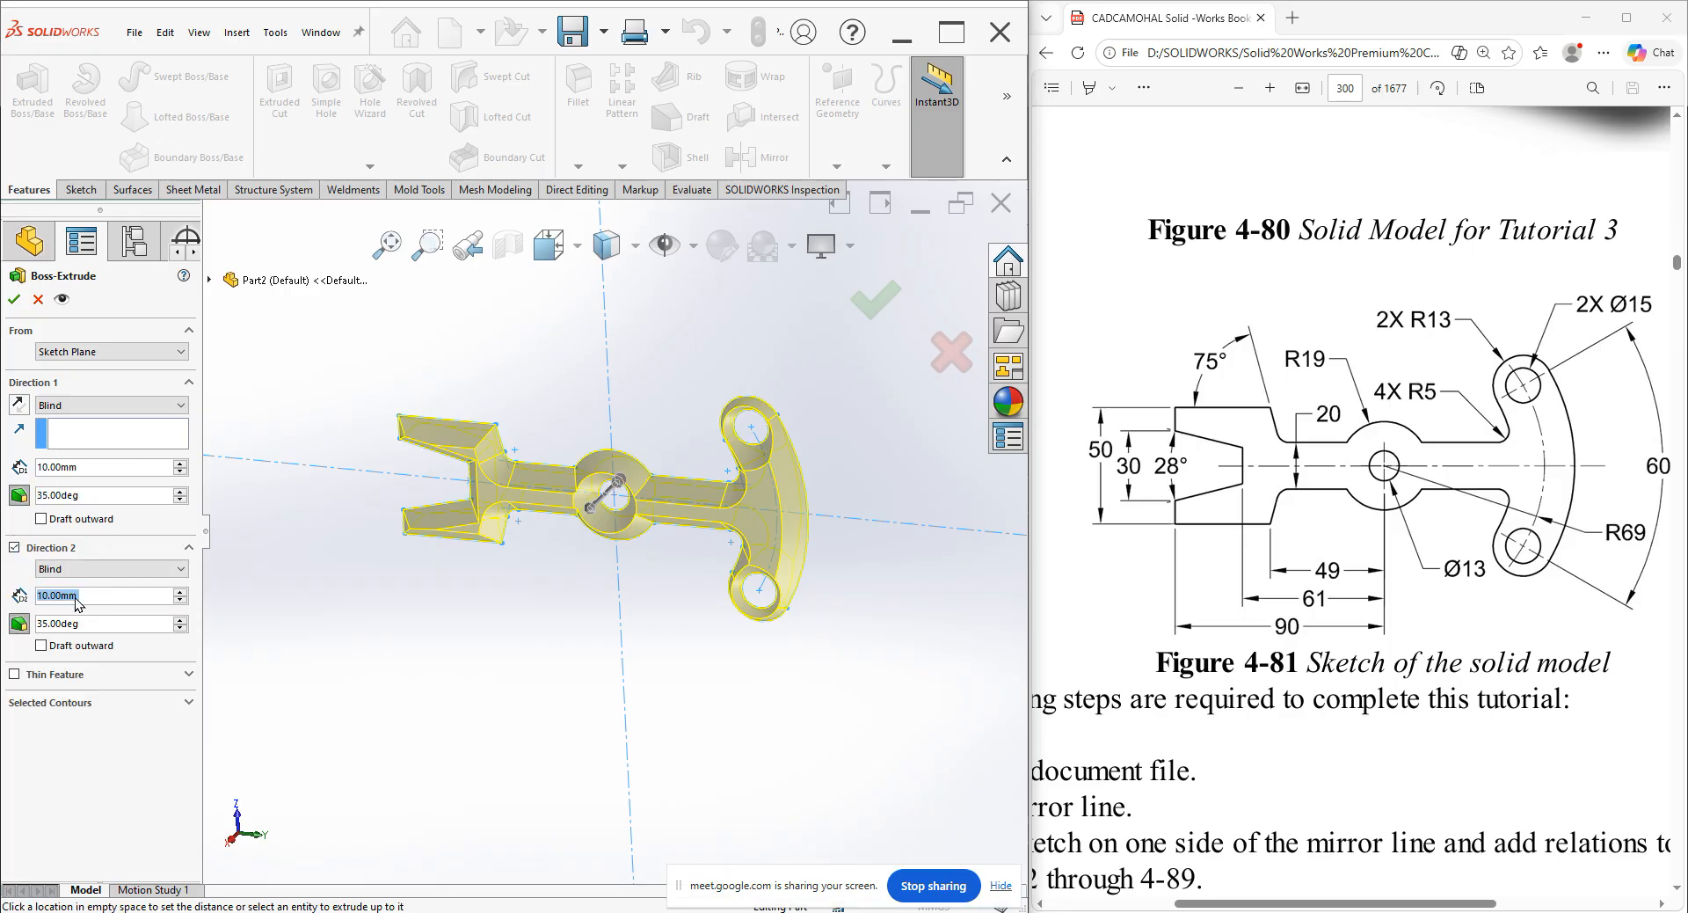
pyautogui.click(20, 625)
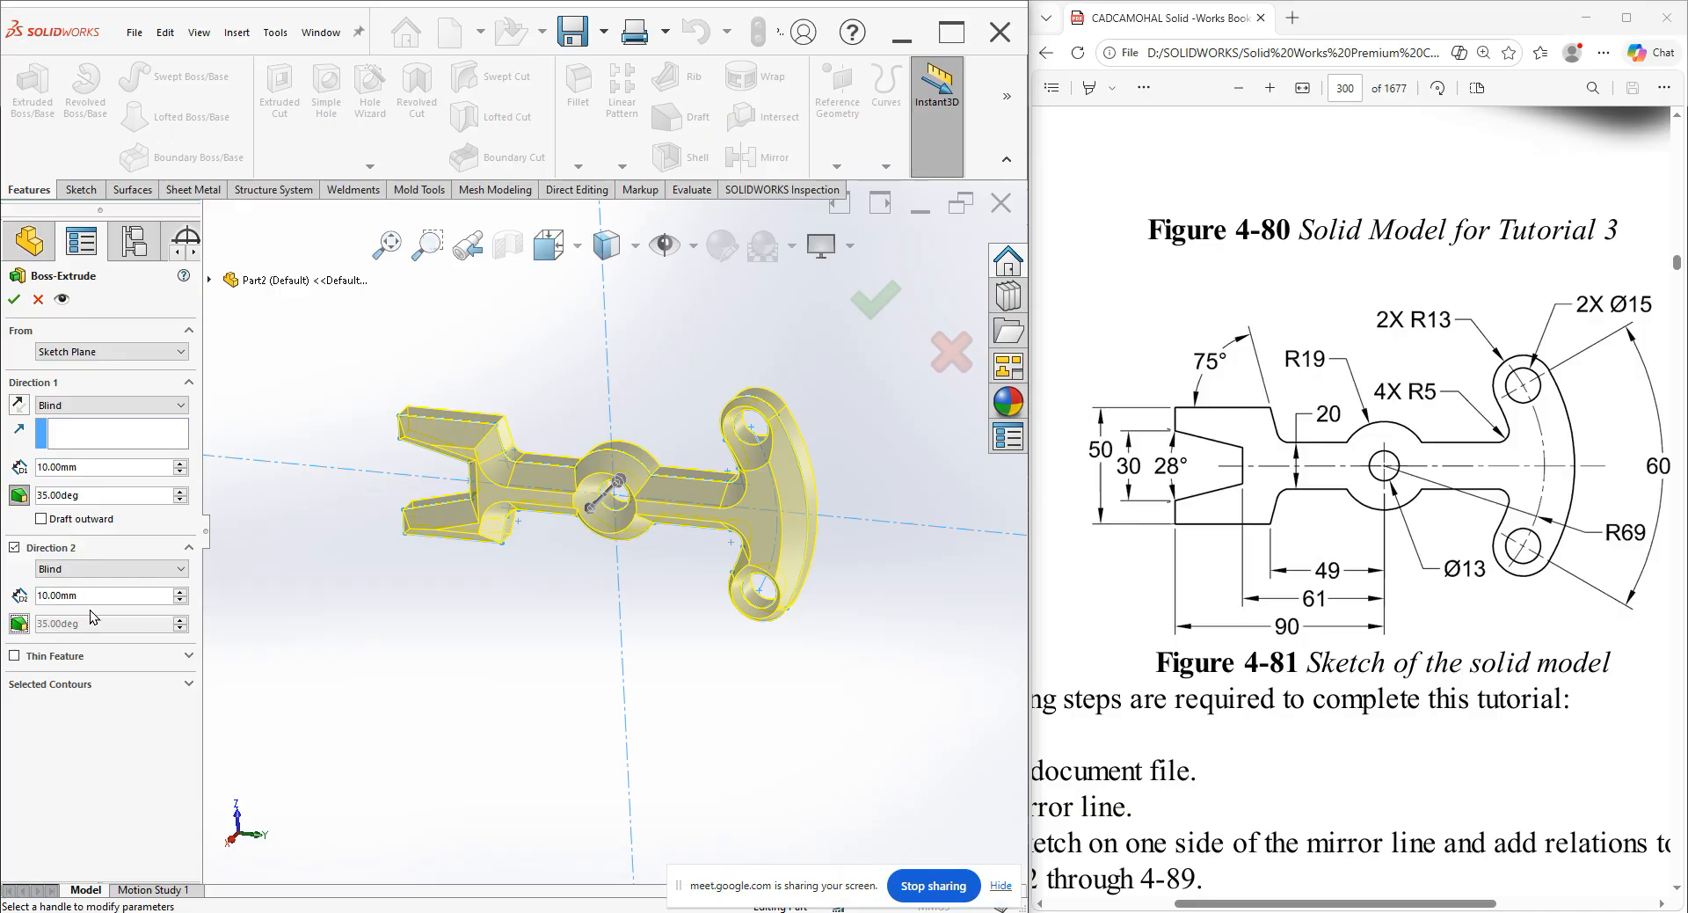
pyautogui.write('15')
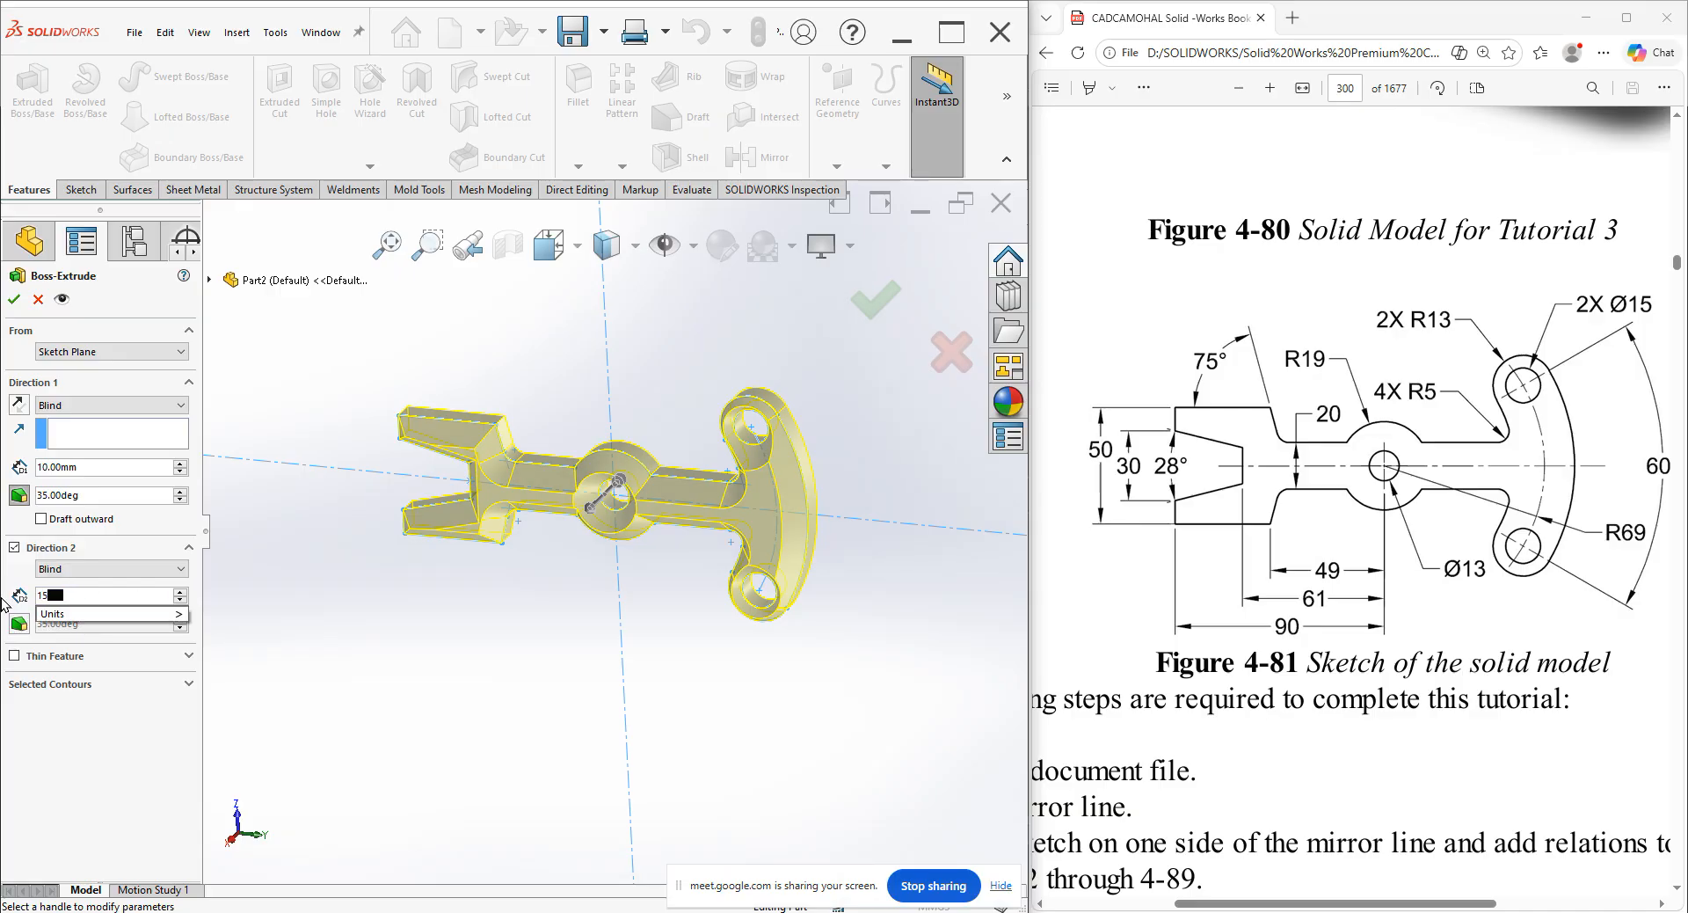
pyautogui.press('Return')
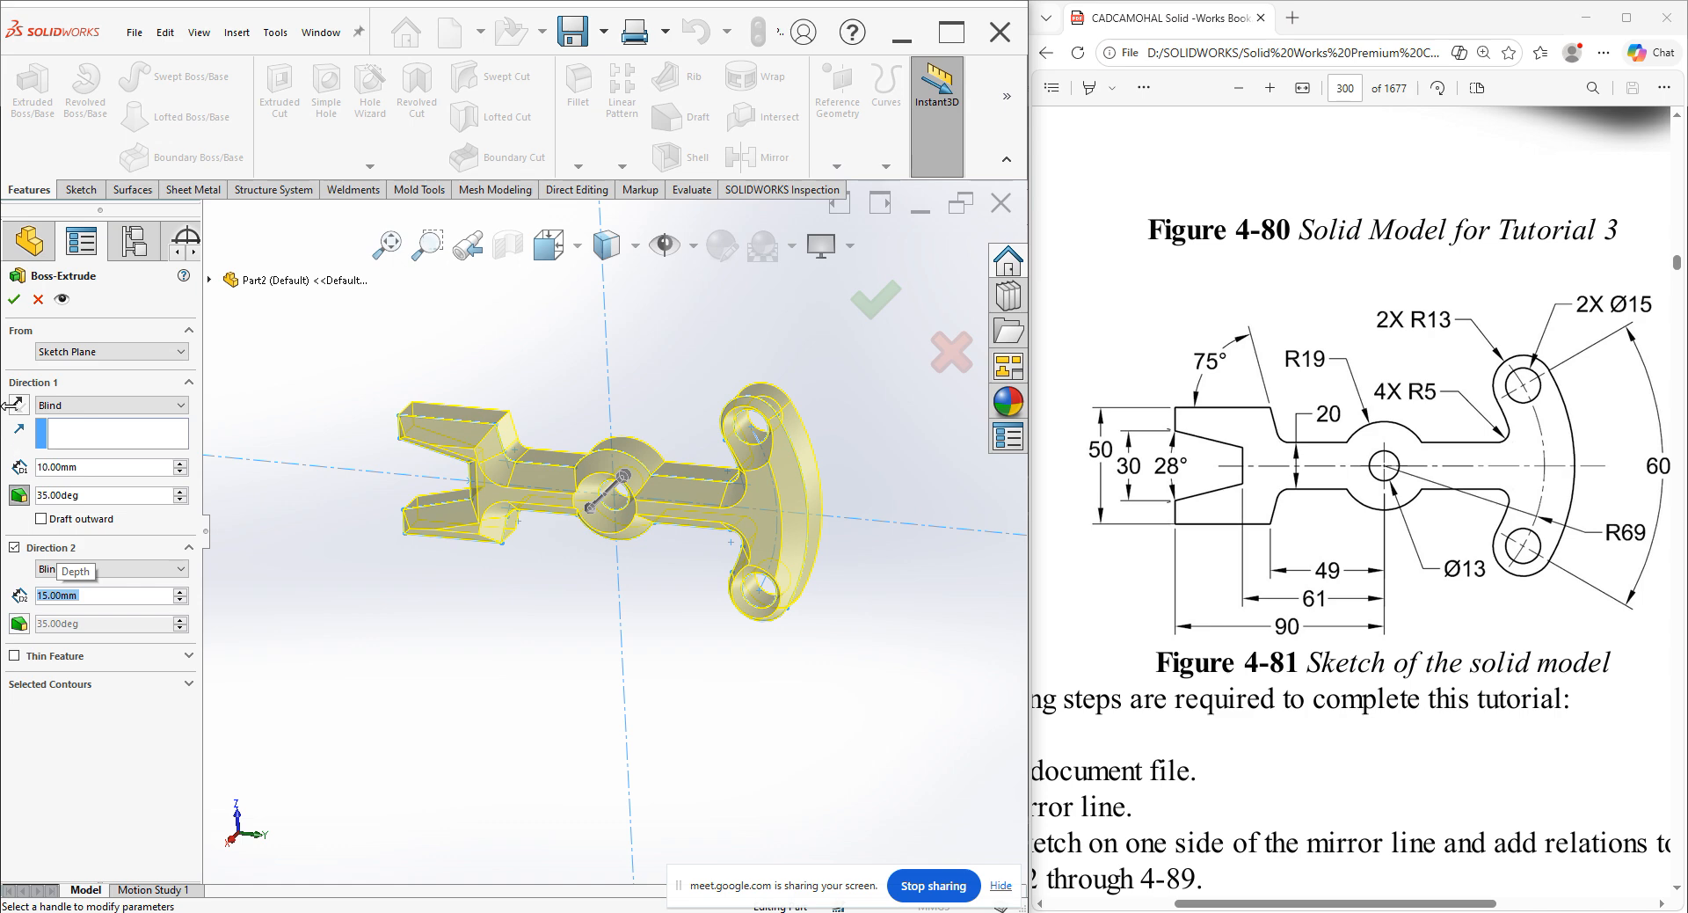
pyautogui.click(12, 300)
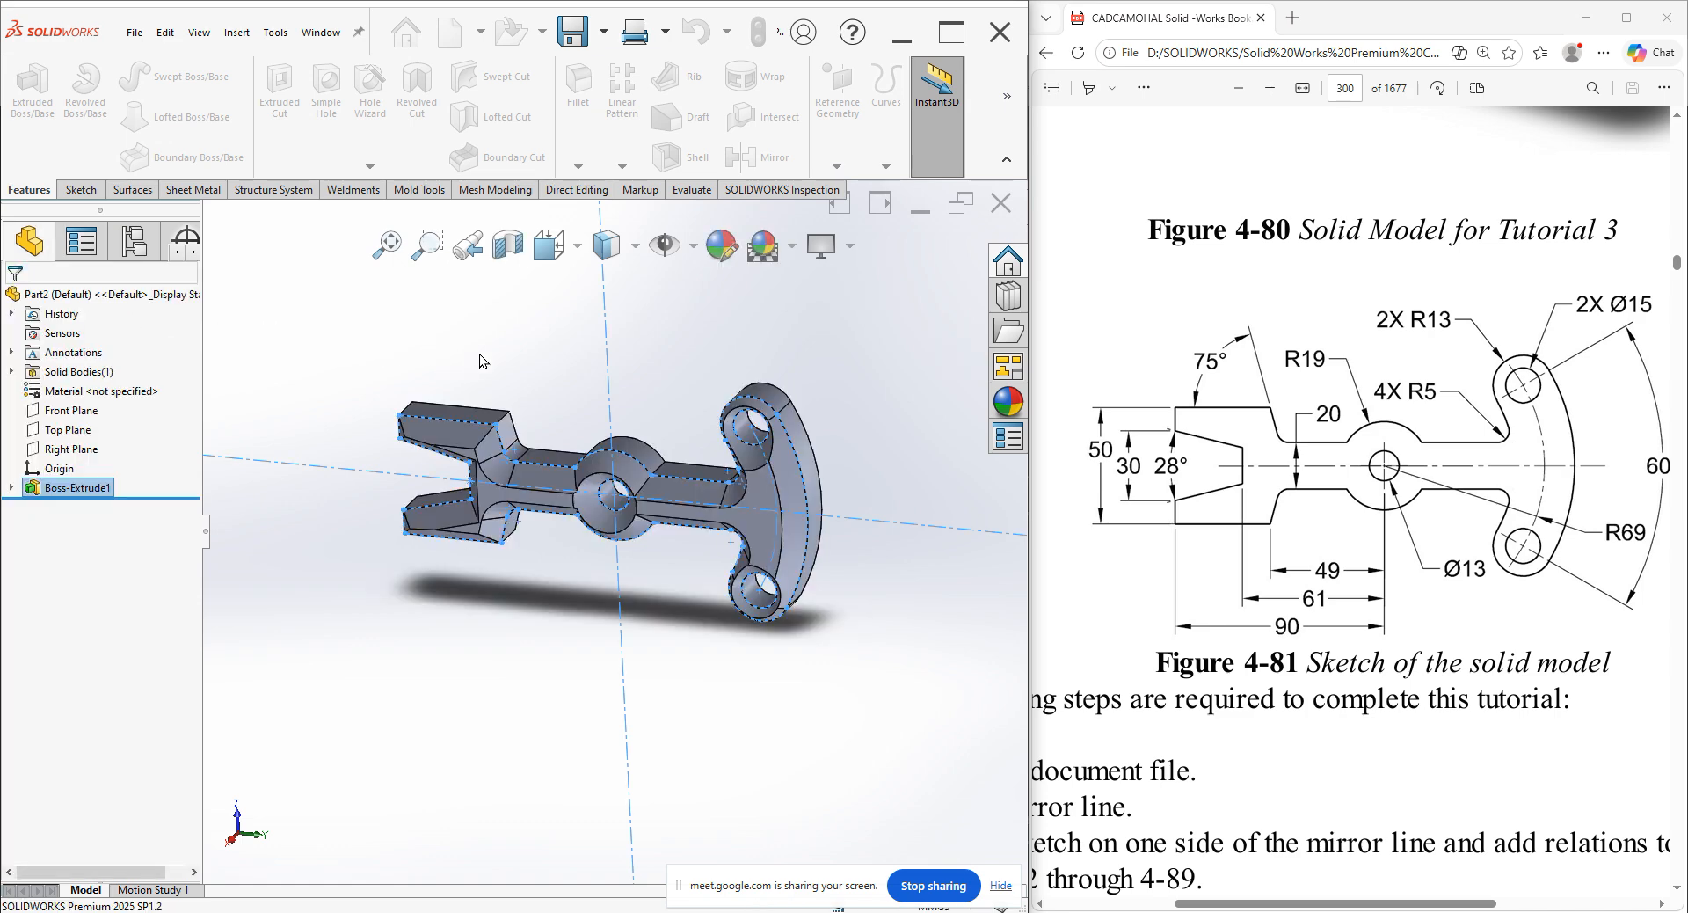
# Delete the extruded feature while keeping its sketch.
pyautogui.scroll(-2, 625, 404)
pyautogui.moveTo(651, 615); pyautogui.dragTo(607, 686, button='middle')
pyautogui.rightClick(85, 488)
pyautogui.click(107, 566)
pyautogui.click(954, 384)
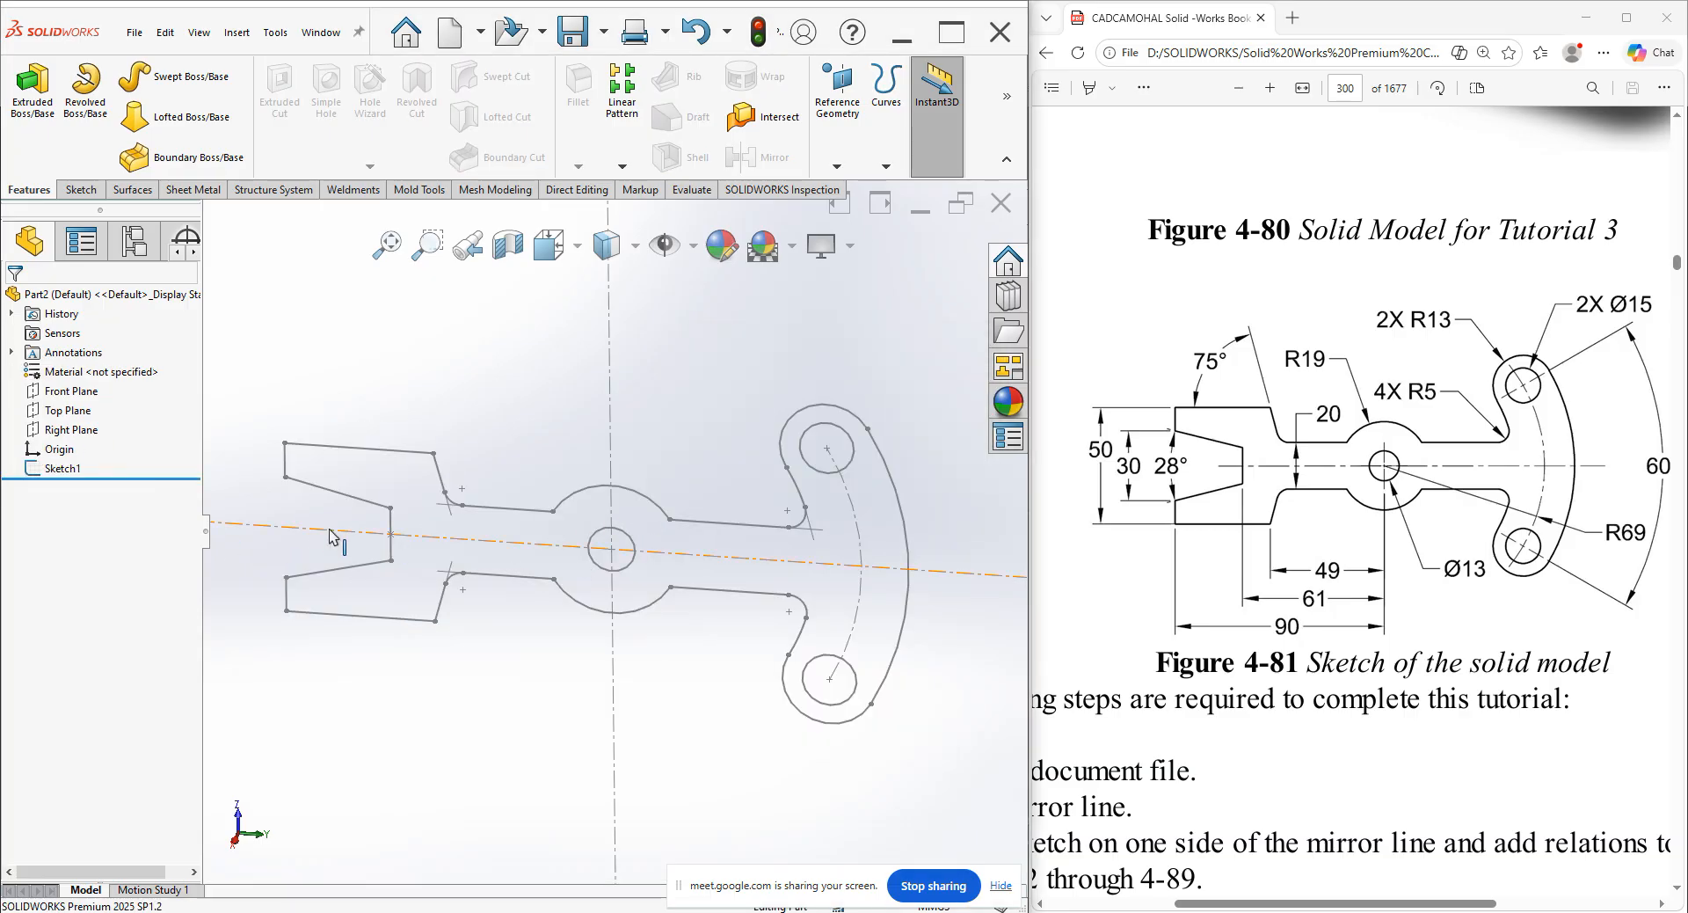
# Start a new boss extrusion of the existing profile sketch.
pyautogui.click(62, 469)
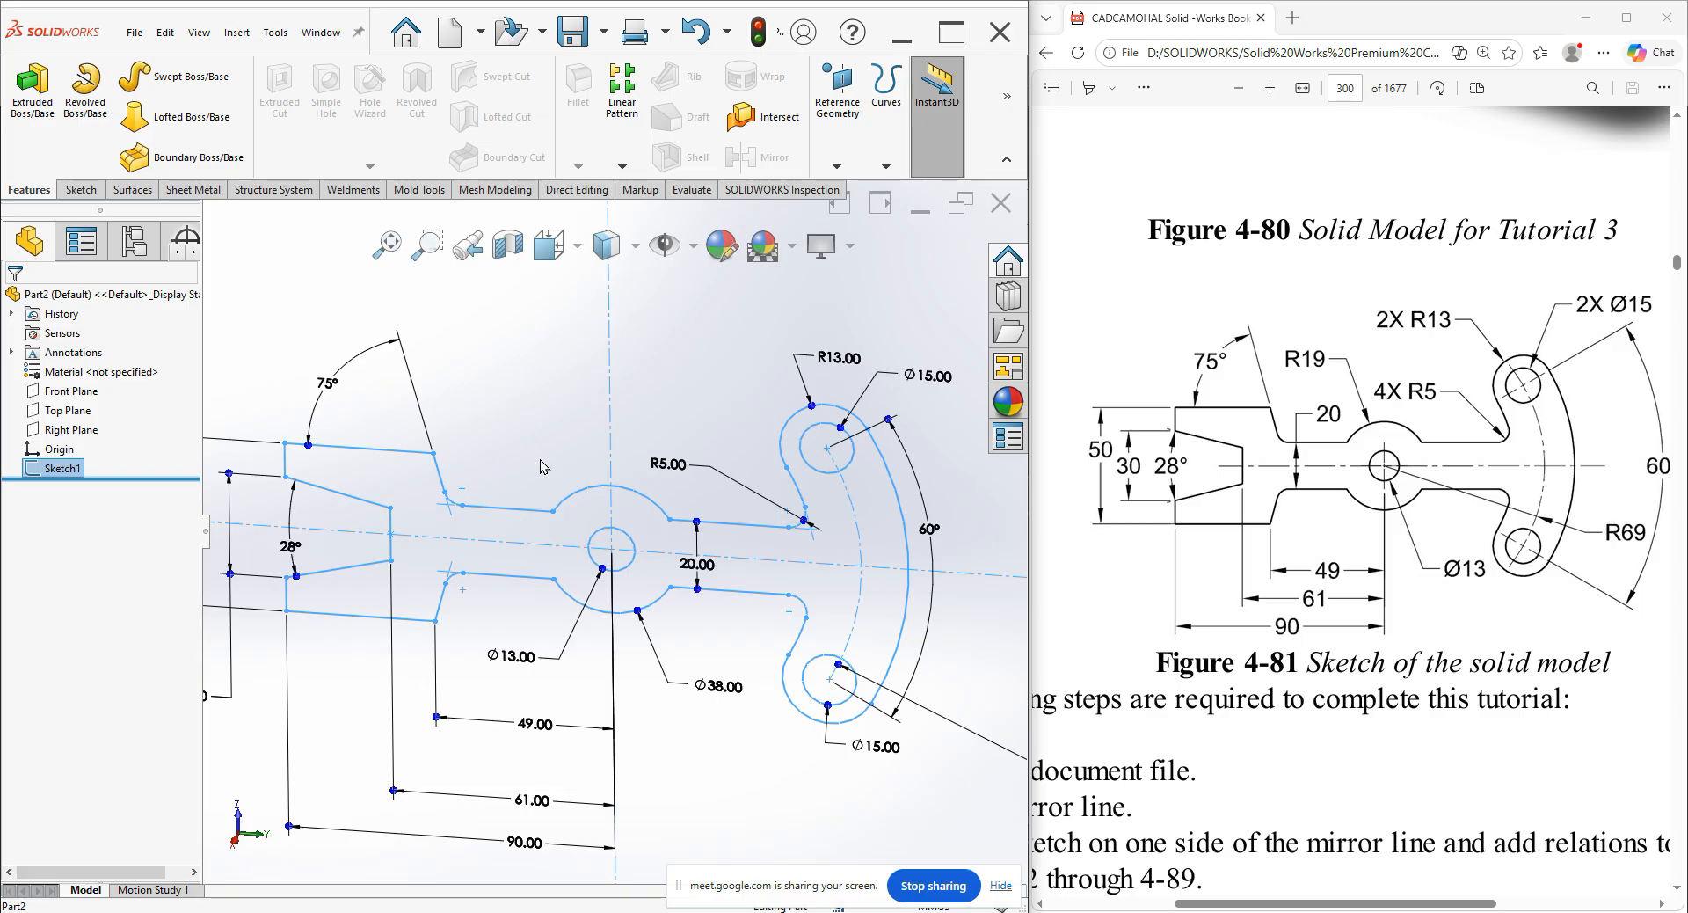
pyautogui.scroll(1, 546, 591)
pyautogui.click(14, 112)
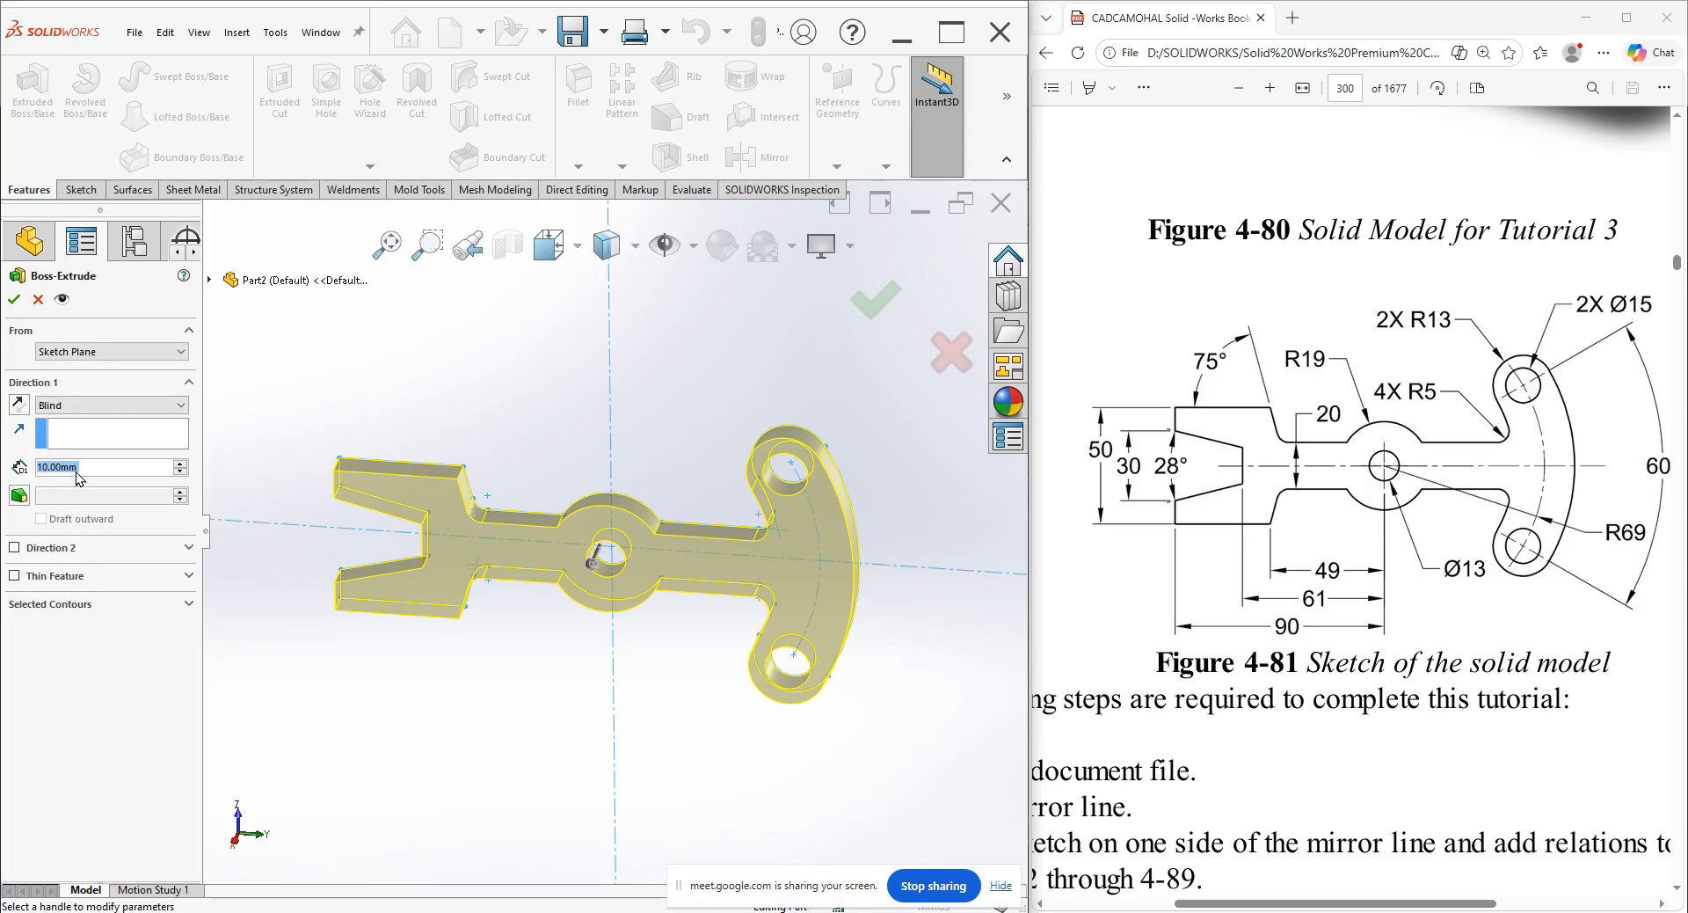
# Switch to the PDF book in the browser and look up the Boss-Extrude instructions on page 365.
pyautogui.click(1053, 87)
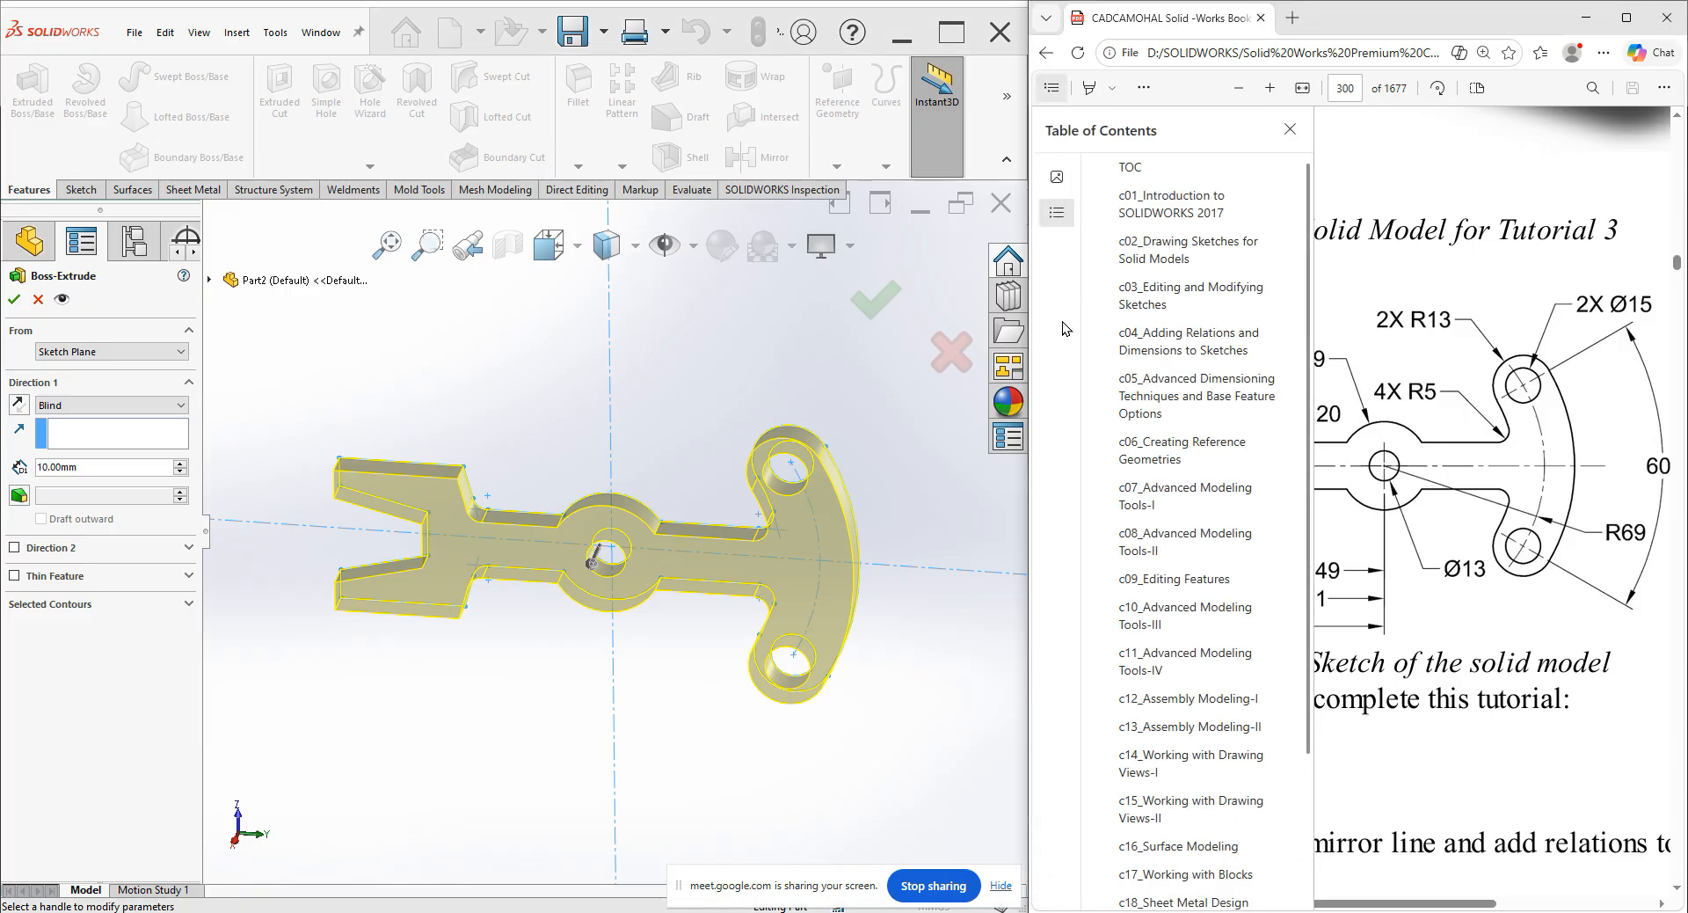
pyautogui.click(1159, 446)
pyautogui.scroll(10, 1328, 466)
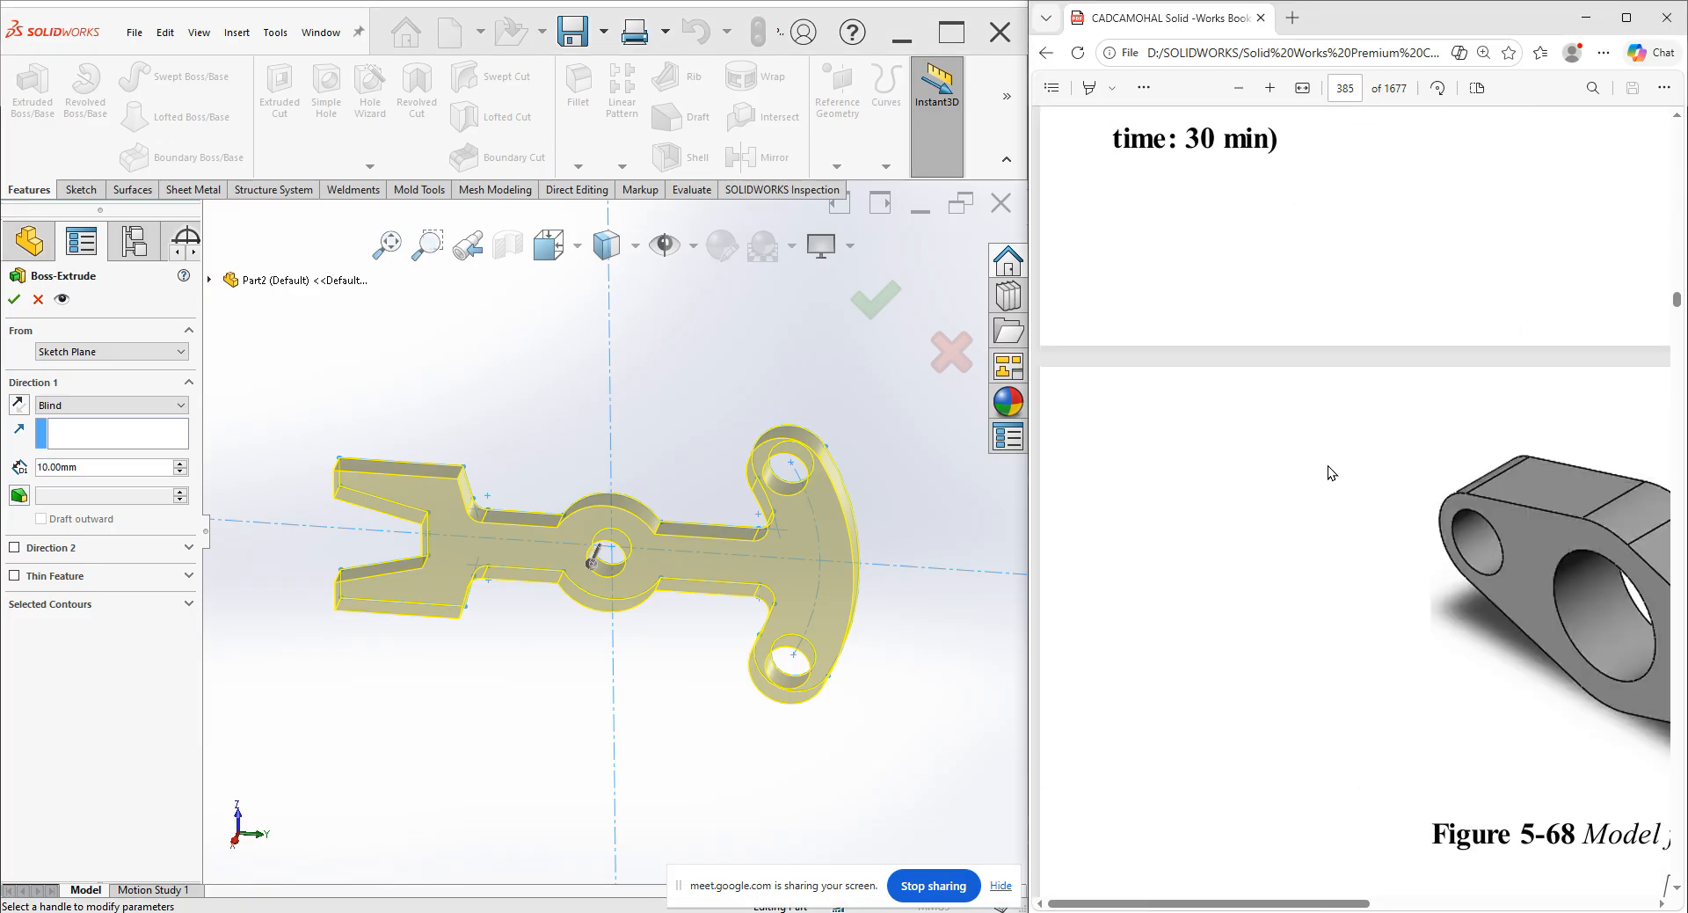
pyautogui.scroll(20, 1336, 471)
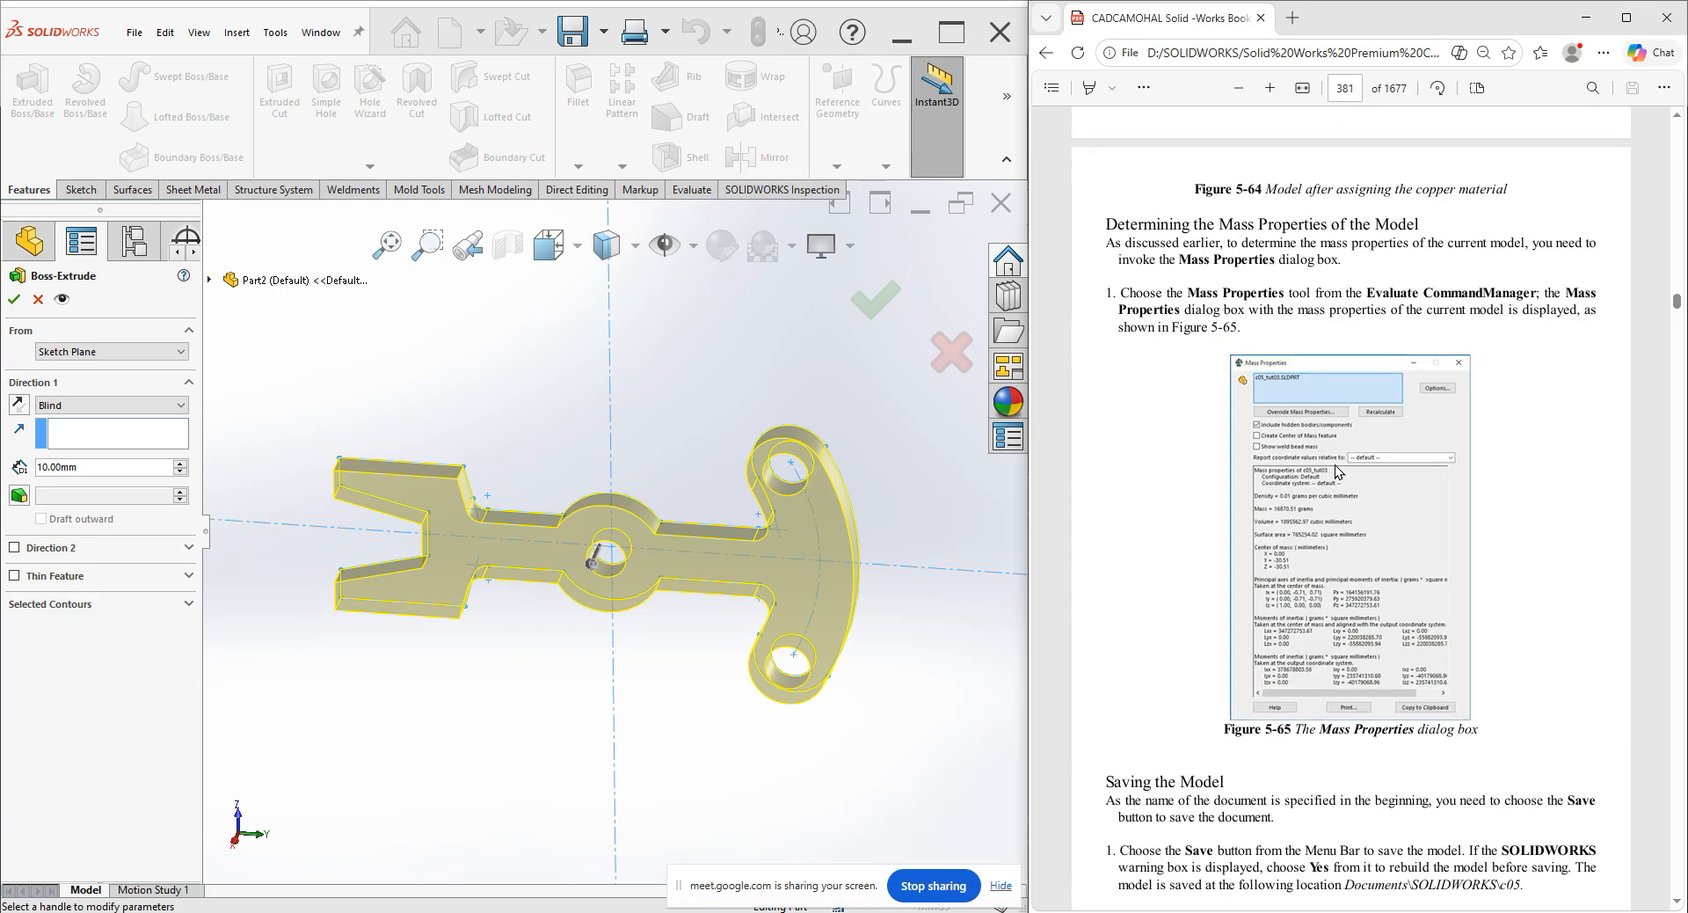
pyautogui.scroll(20, 1336, 471)
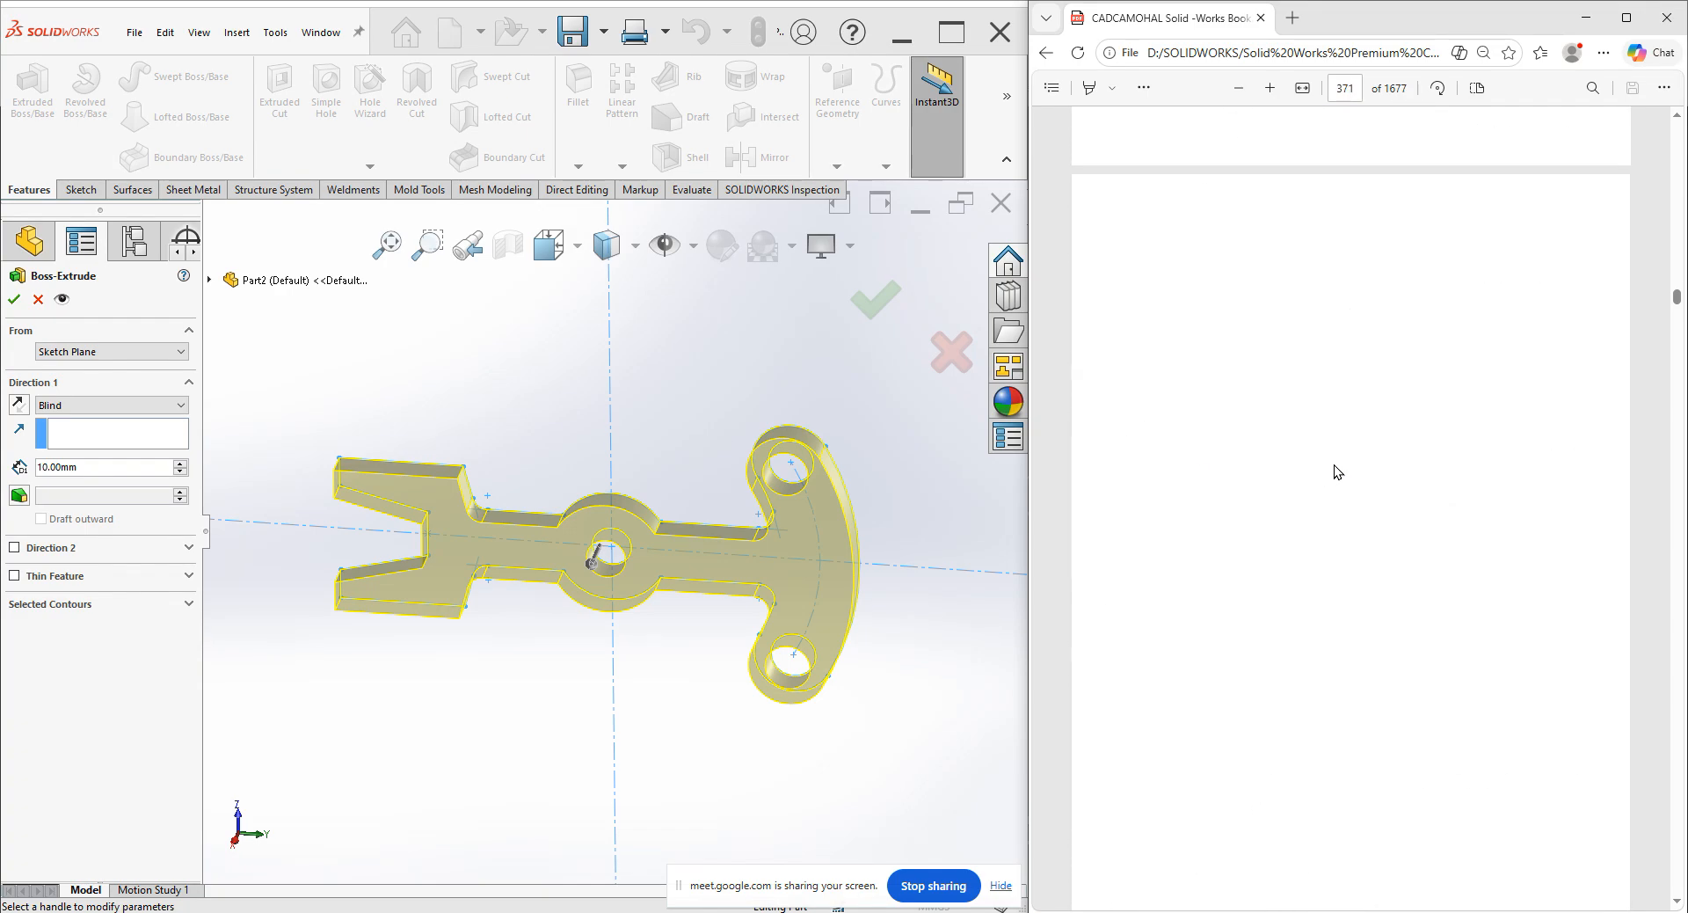
pyautogui.scroll(10, 1335, 472)
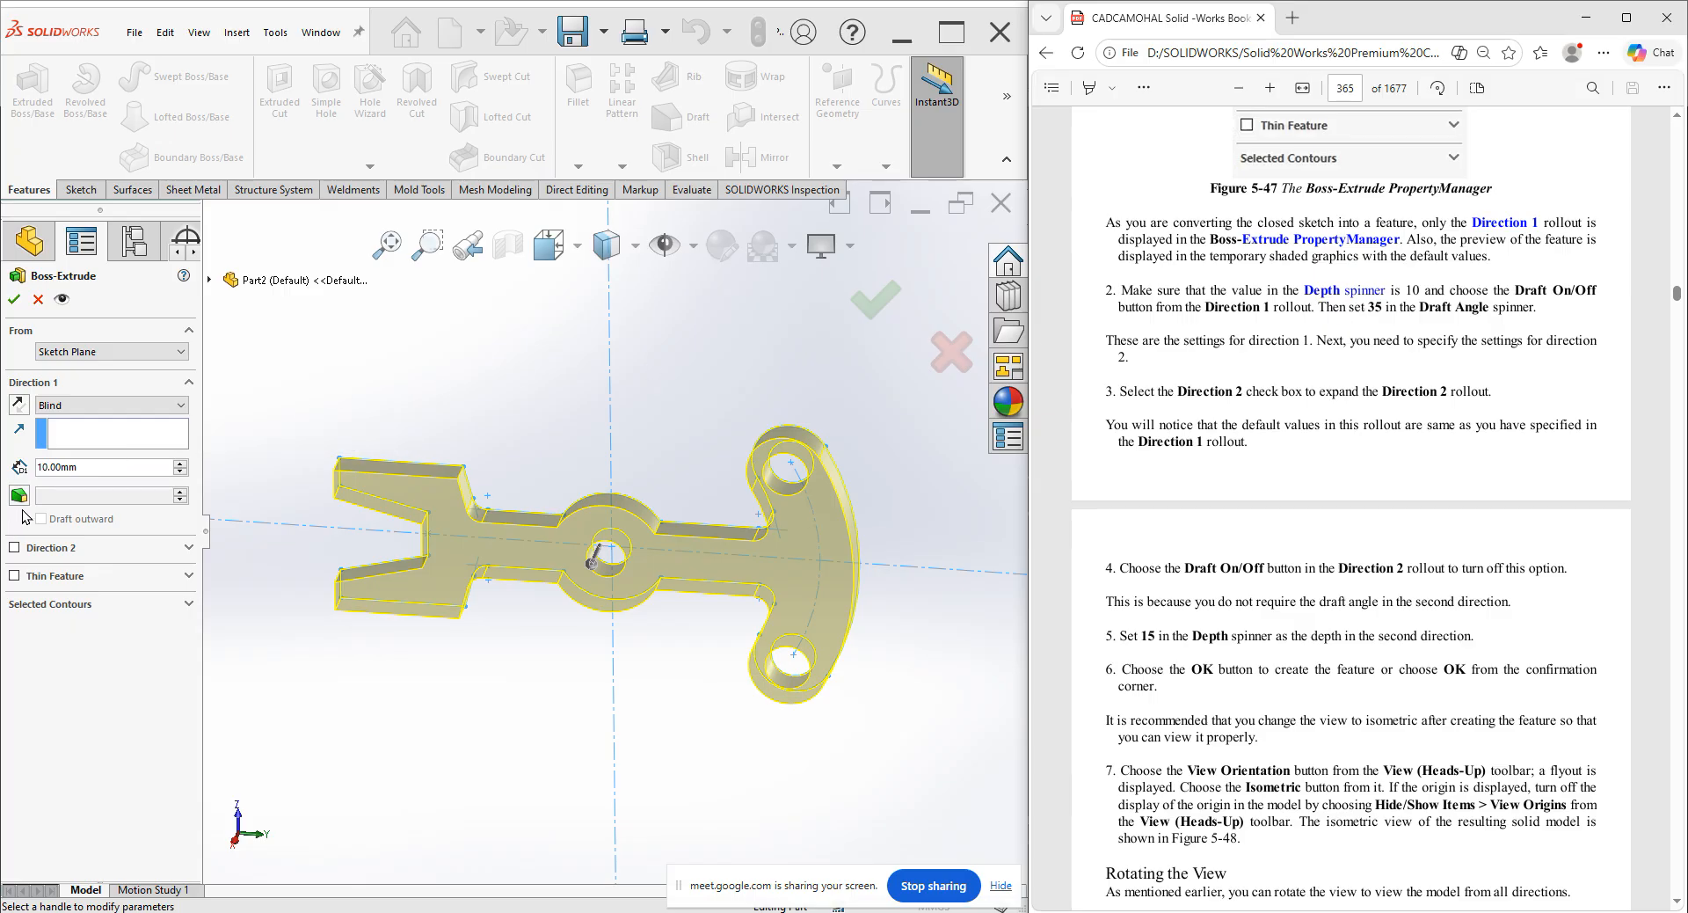
# Extrude the profile 10 mm with a 35° draft in direction 1 and 15 mm without draft in direction 2.
pyautogui.click(19, 496)
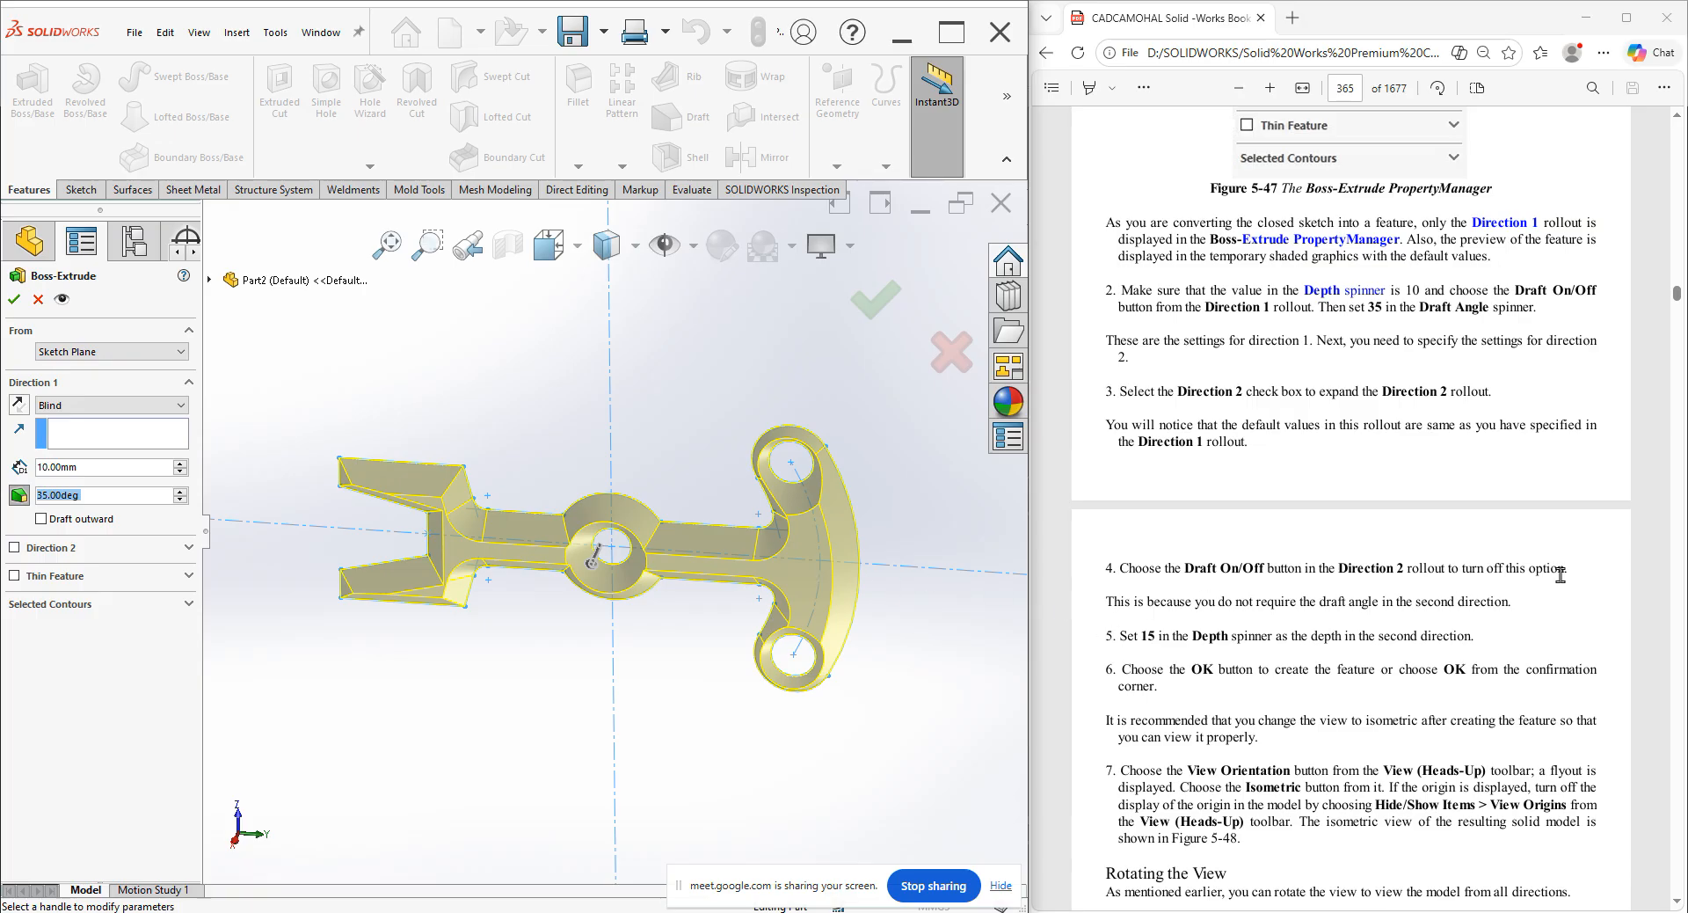
pyautogui.click(14, 549)
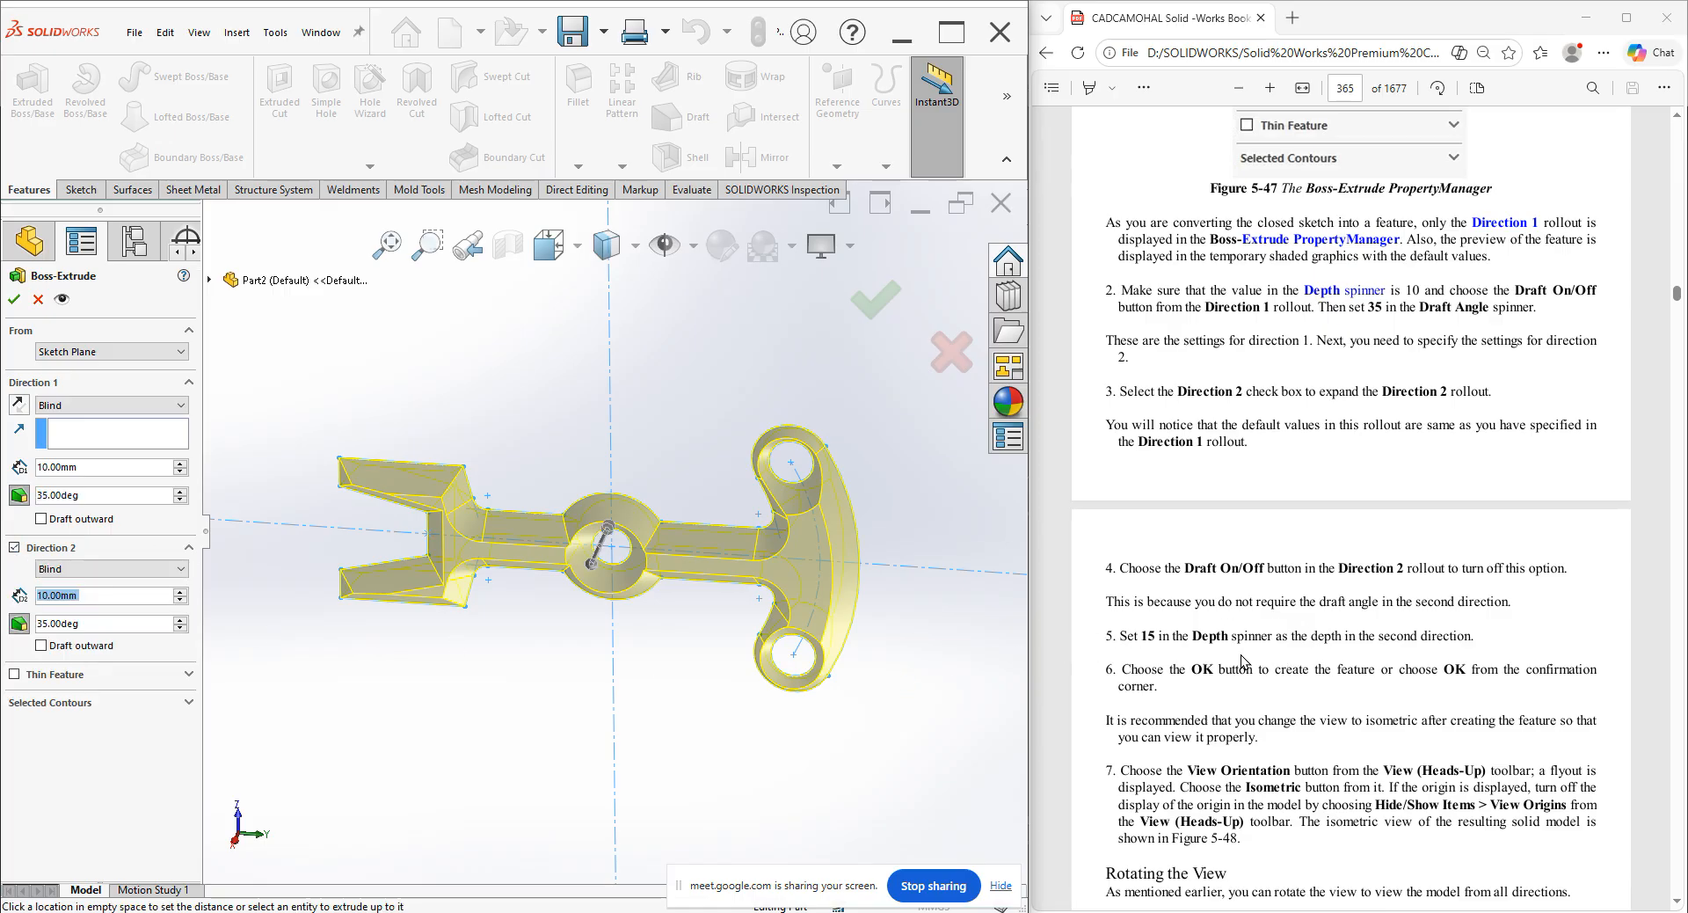
pyautogui.click(20, 624)
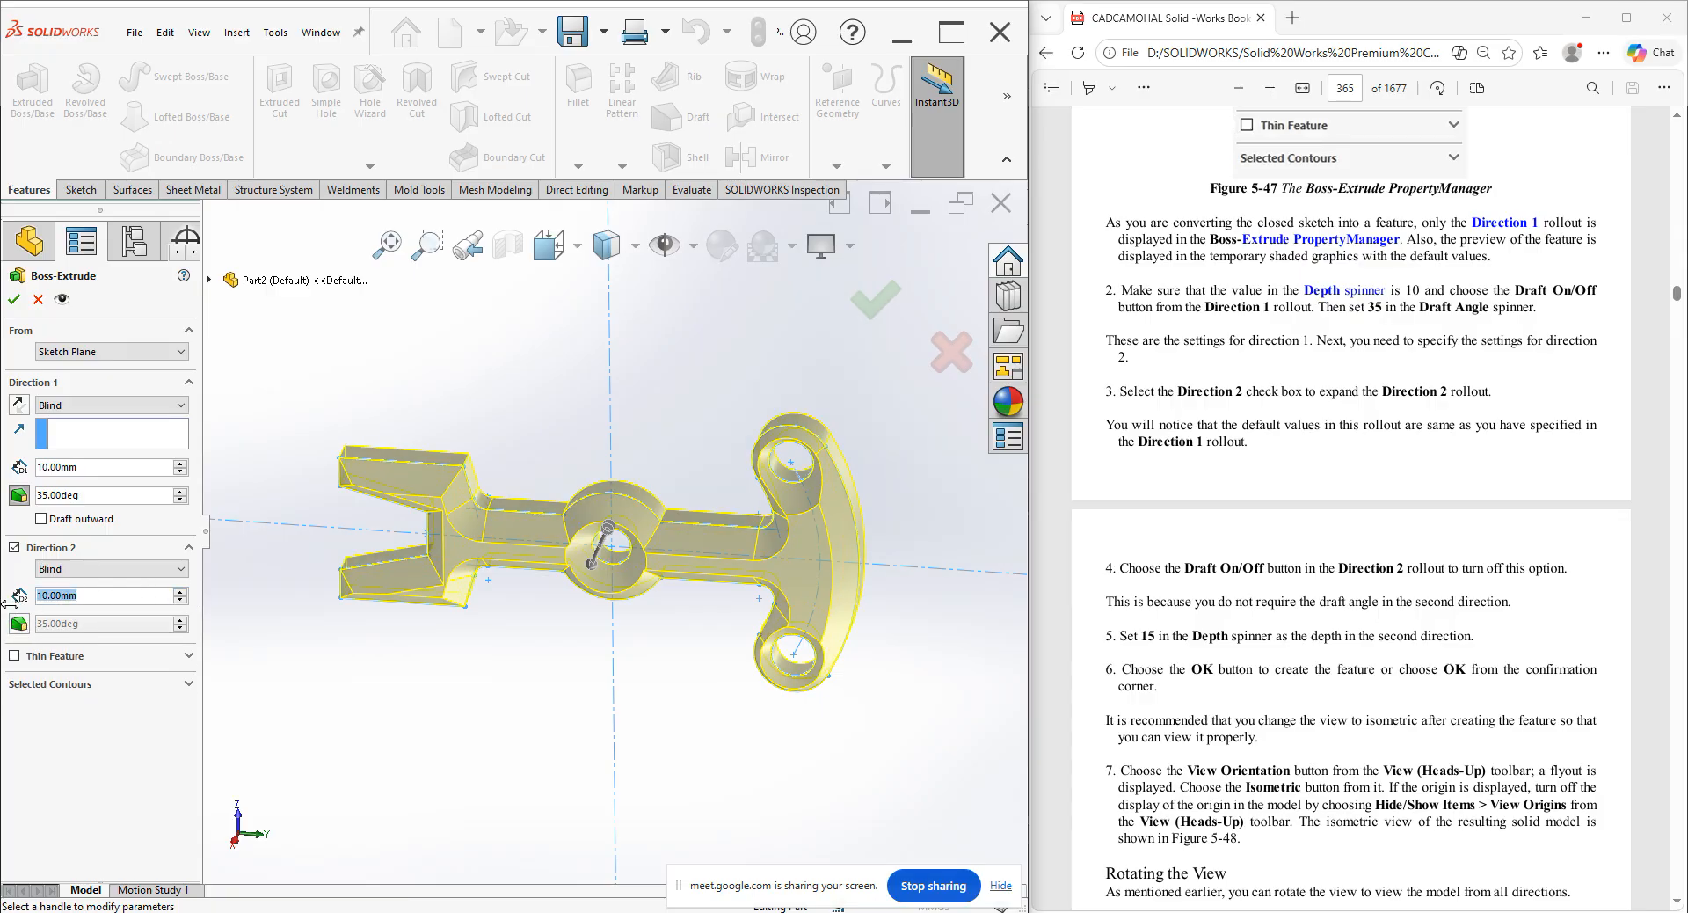
pyautogui.write('15')
pyautogui.press('Return')
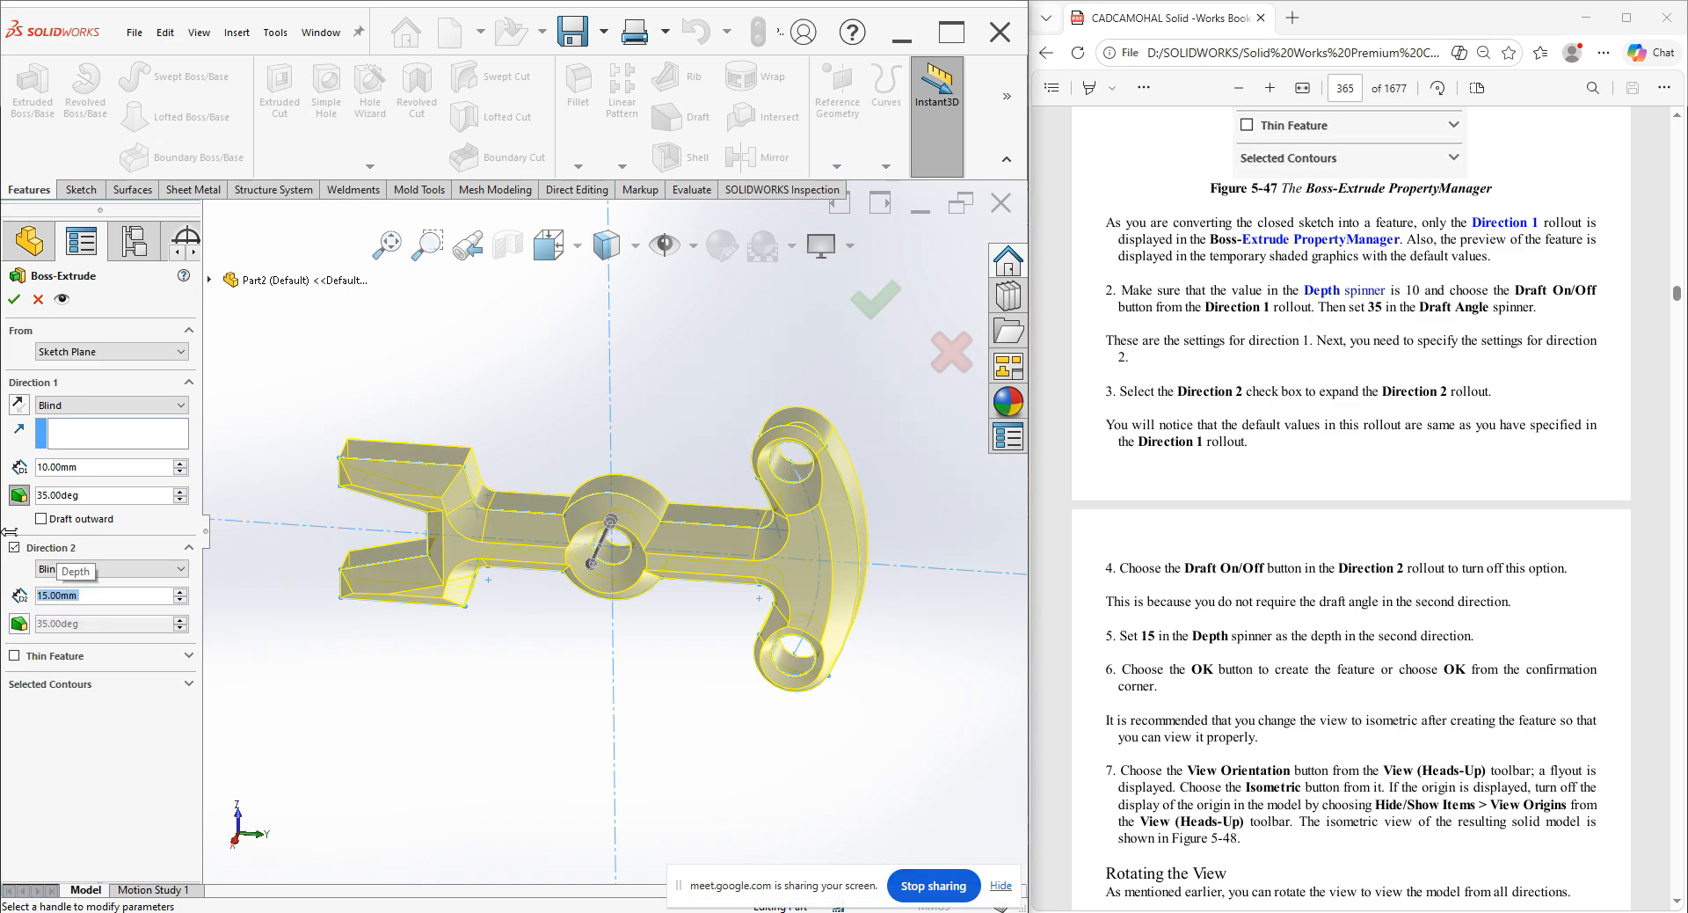
pyautogui.click(14, 300)
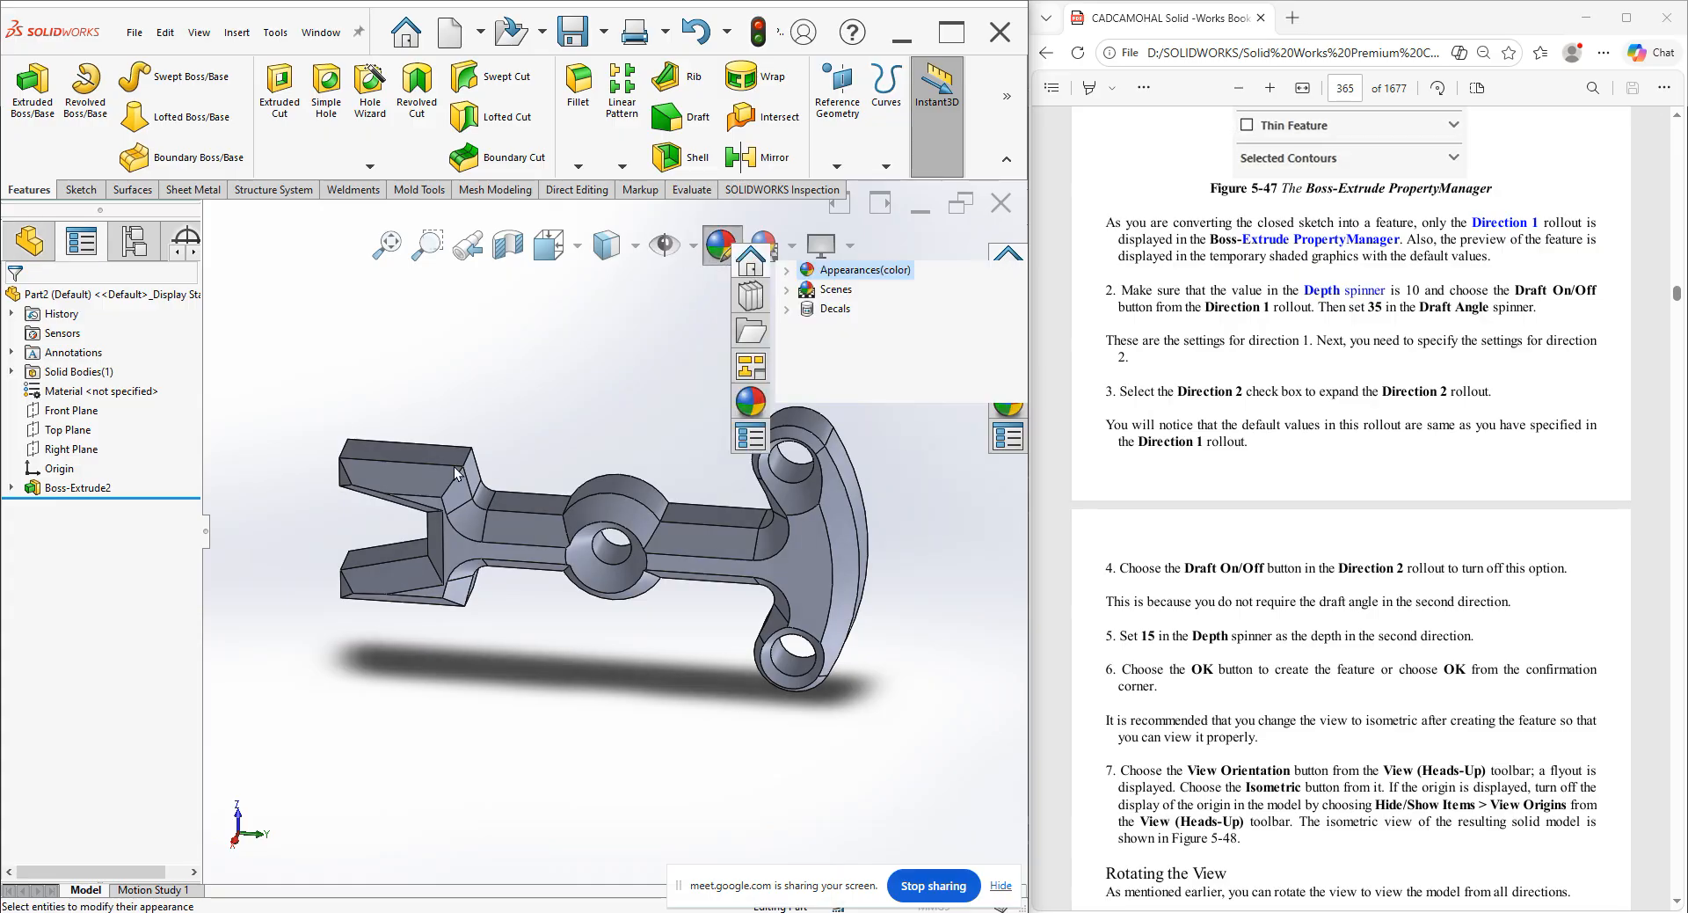
# Colour the whole part magenta (RGB 255, 0, 255) and apply a plain white background scene.
pyautogui.click(81, 672)
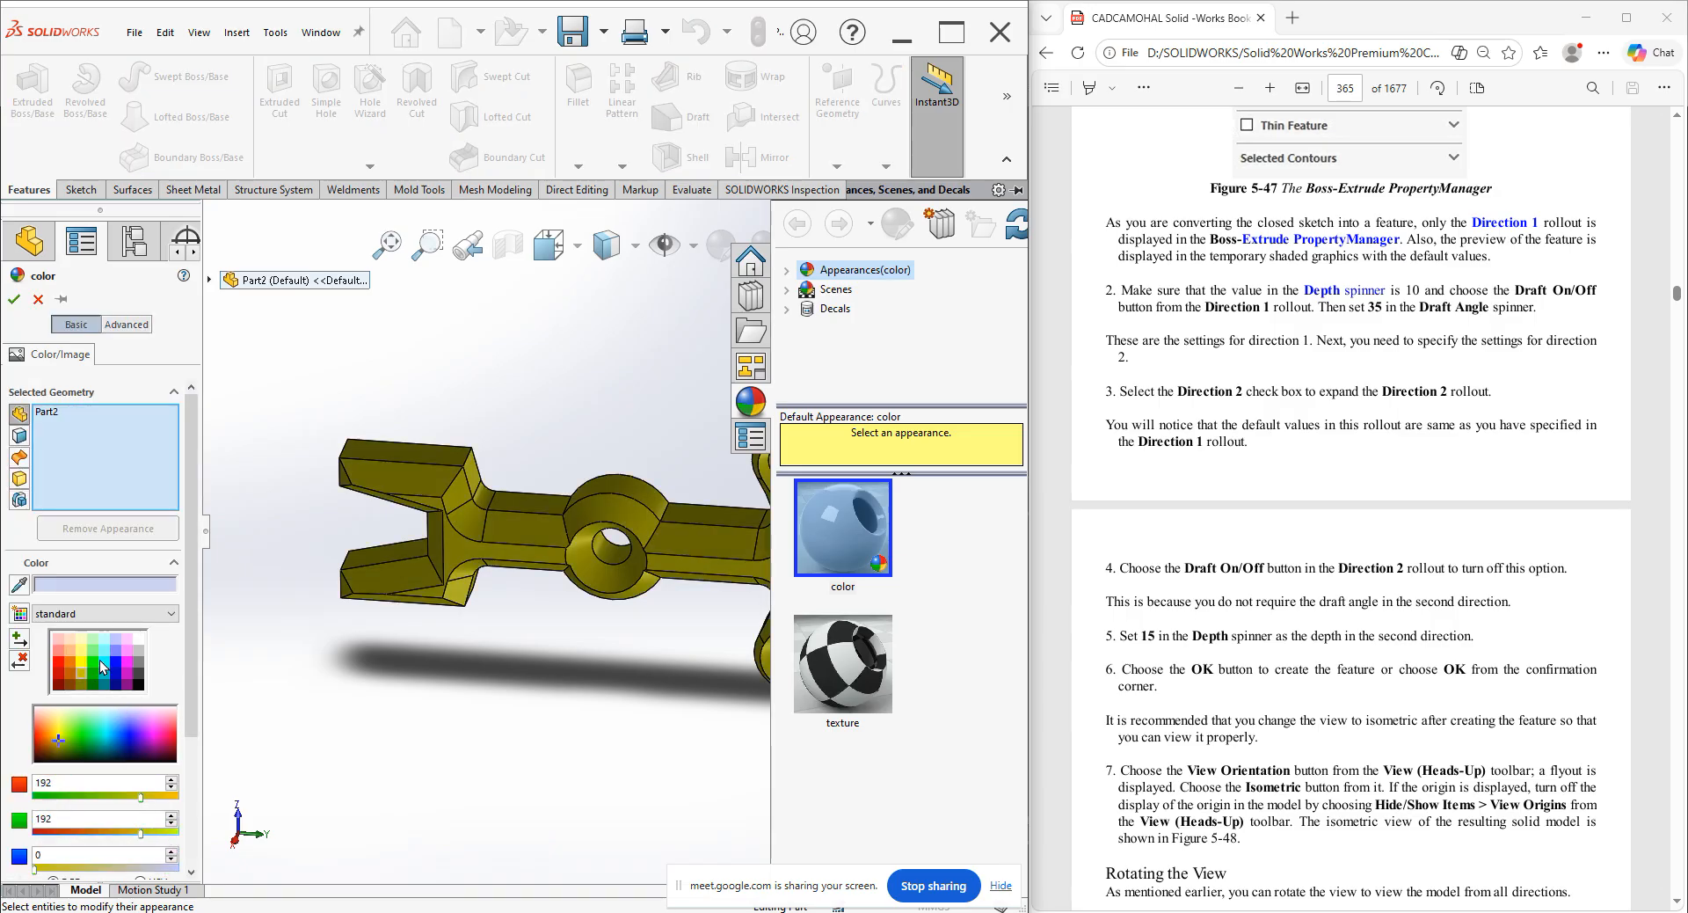
pyautogui.click(127, 661)
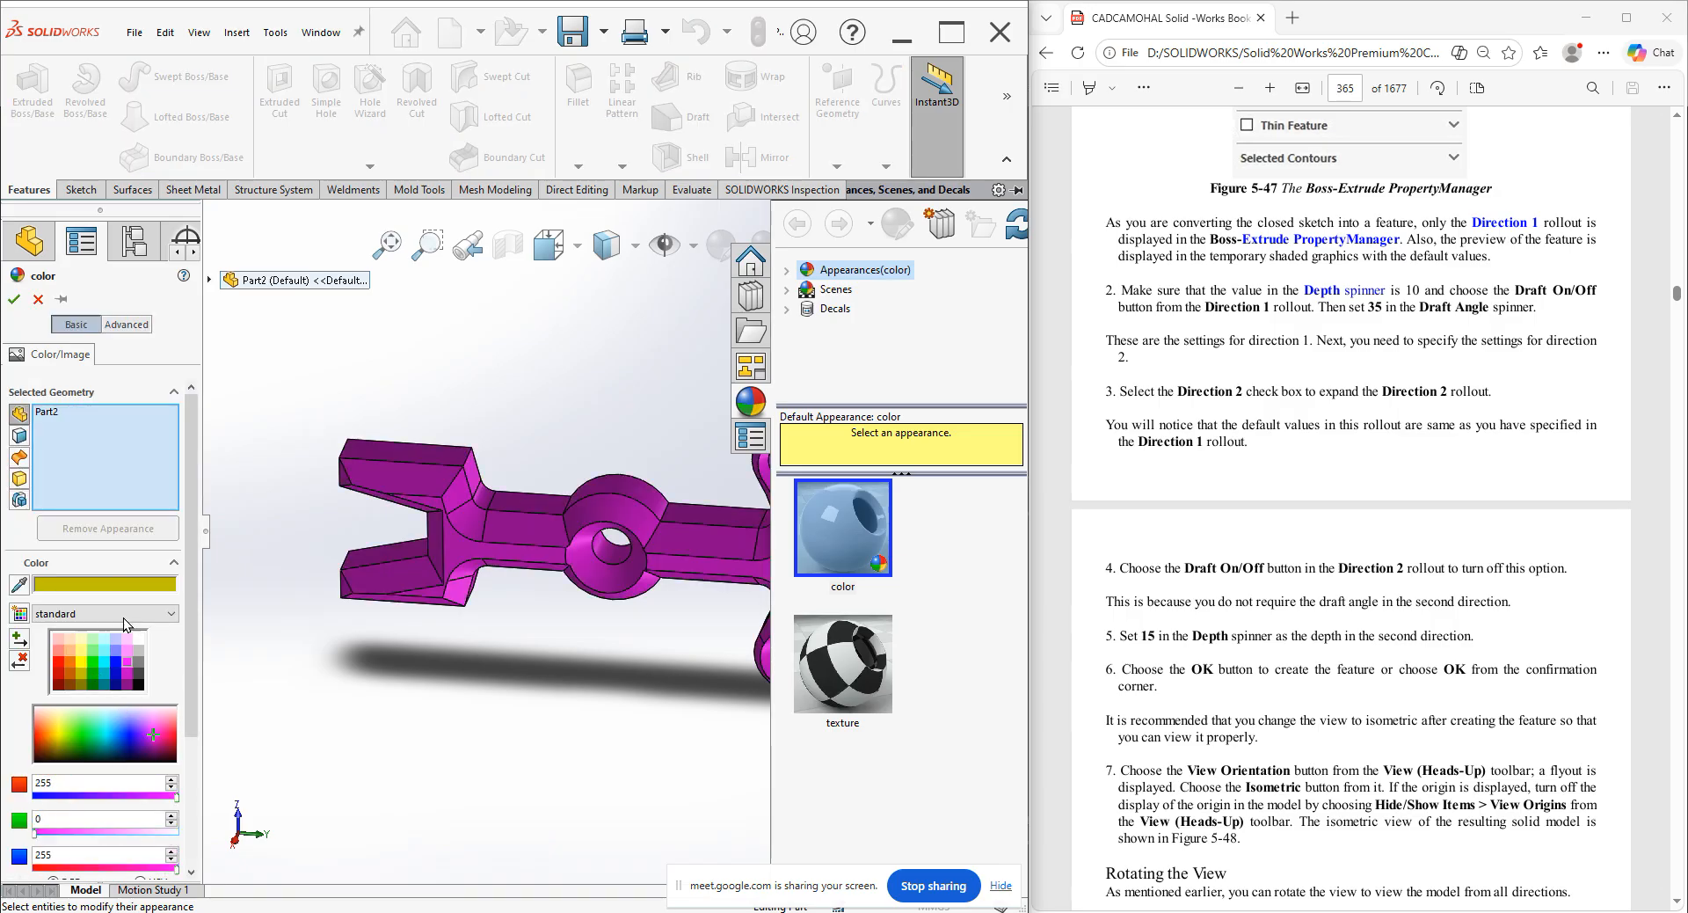
pyautogui.click(16, 300)
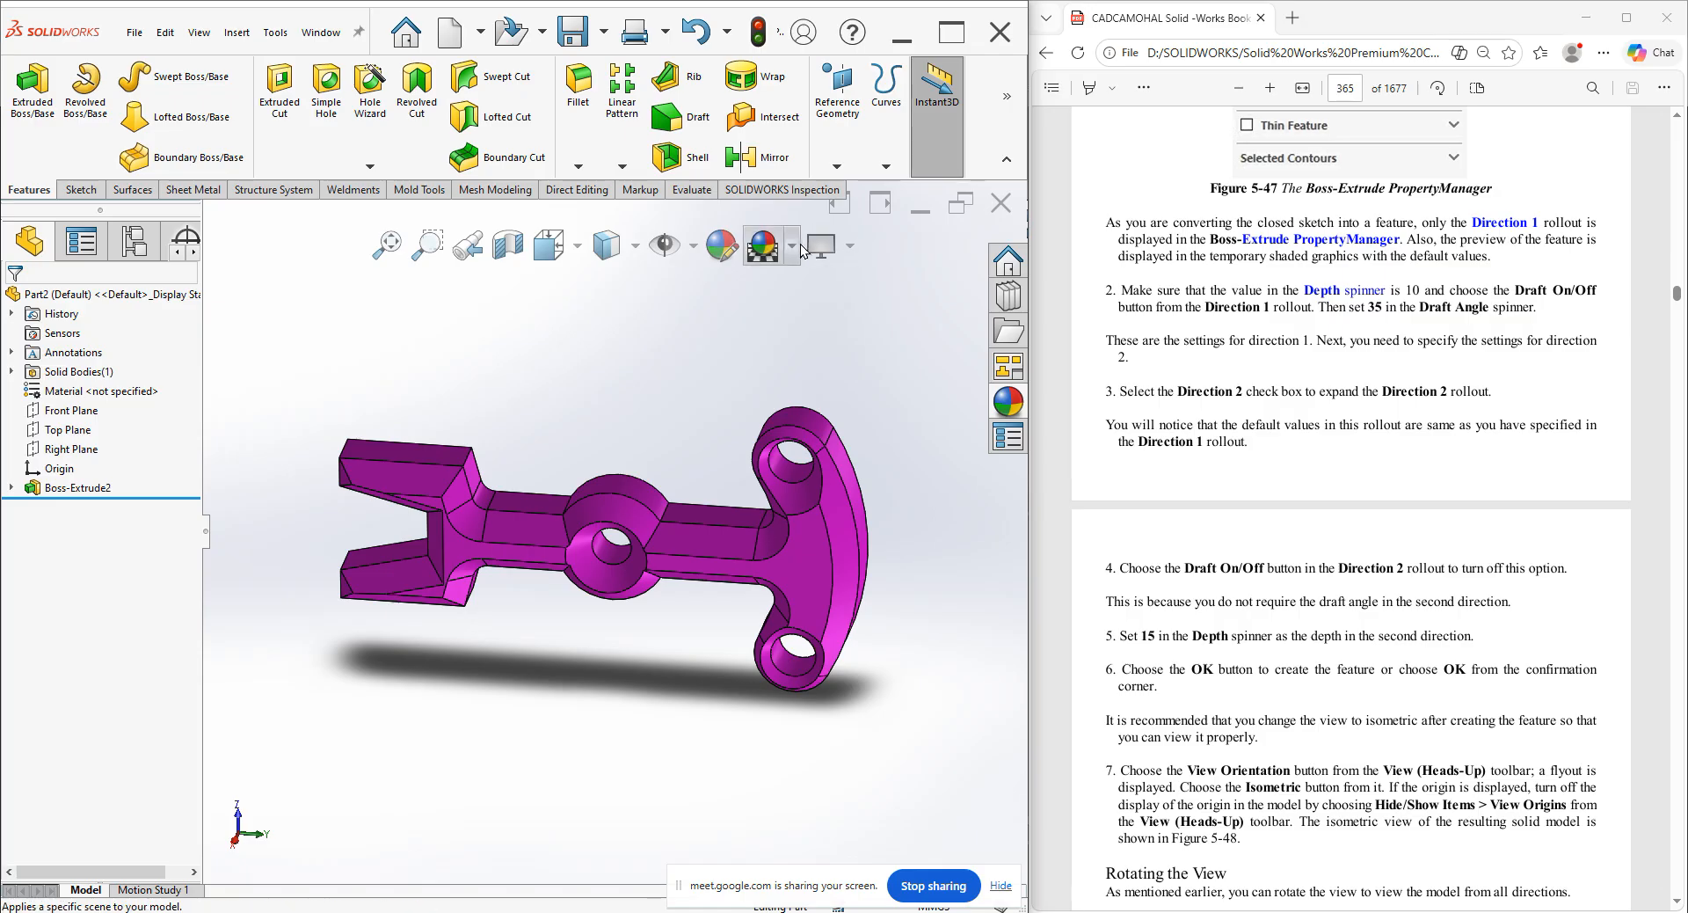
pyautogui.click(800, 245)
pyautogui.click(809, 265)
pyautogui.moveTo(815, 344); pyautogui.dragTo(813, 503, button='middle')
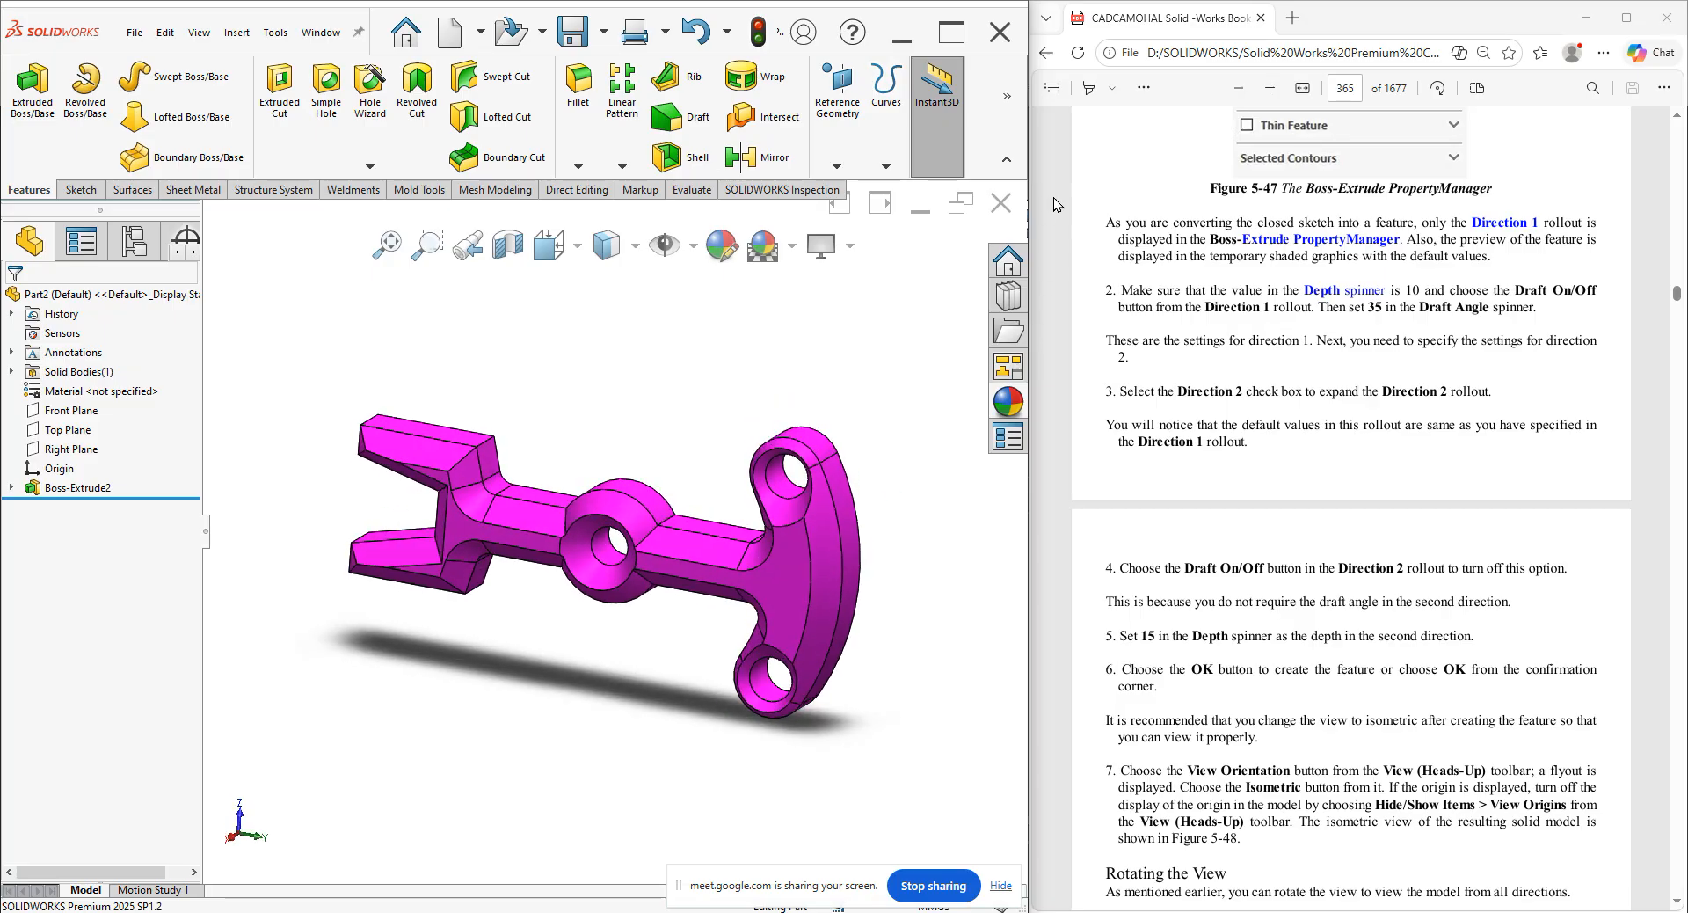
# Look up the Exercise 1 model and its dimensioned sketch in Figures 4-95 and 4-96 of the PDF book.
pyautogui.click(1052, 87)
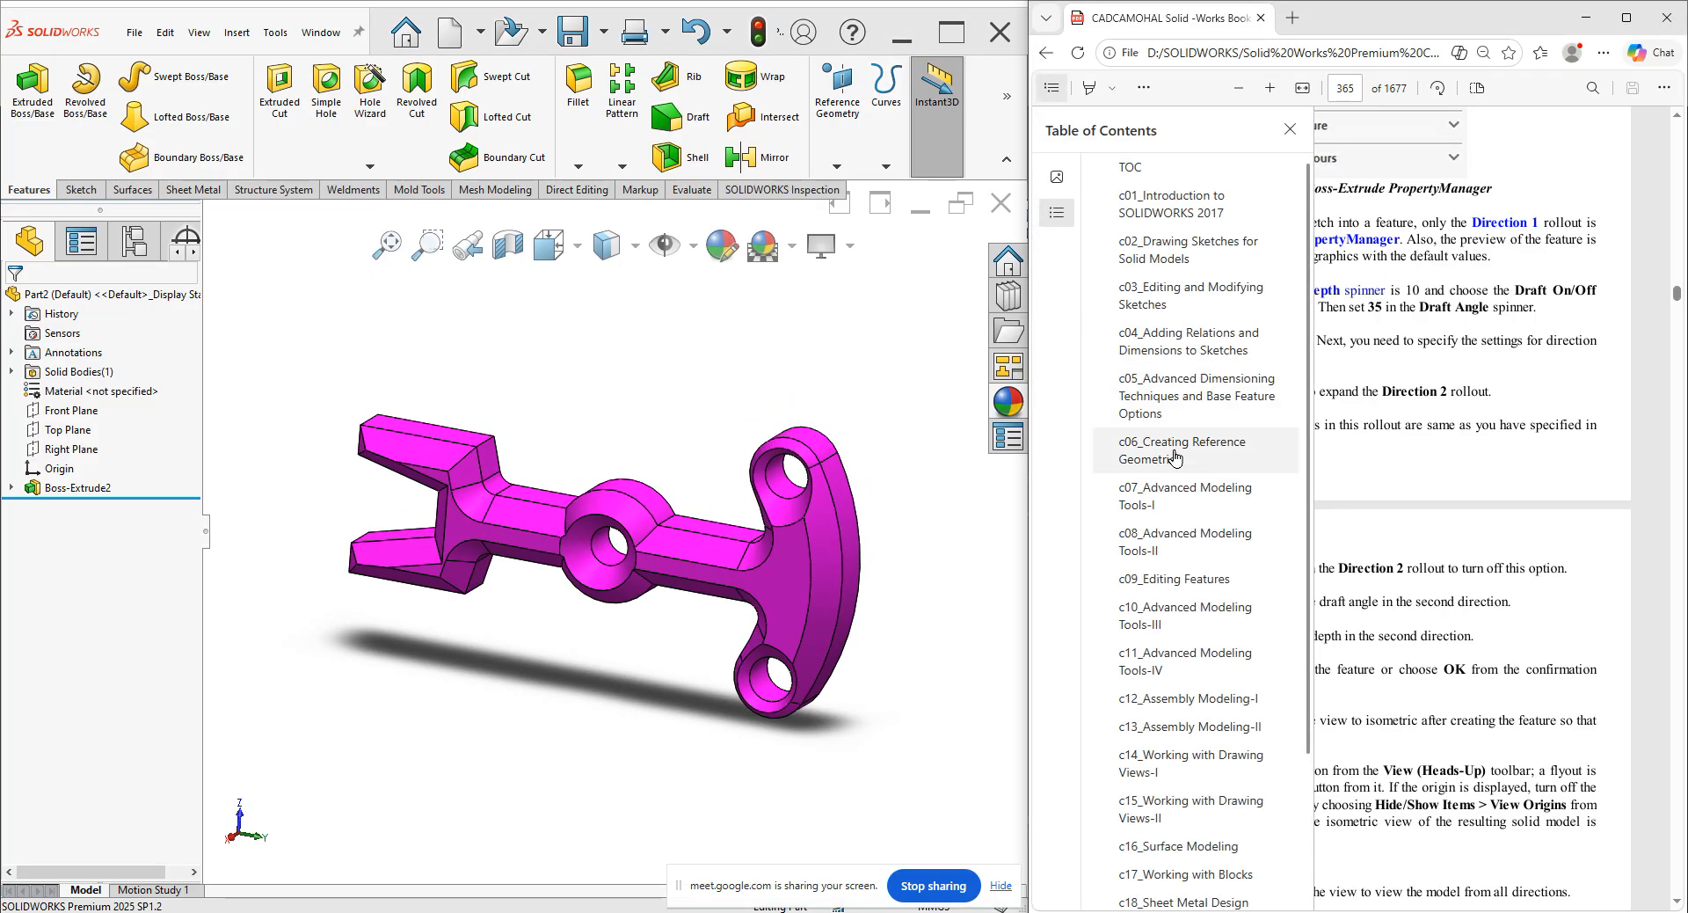
pyautogui.click(1176, 396)
pyautogui.scroll(10, 1330, 417)
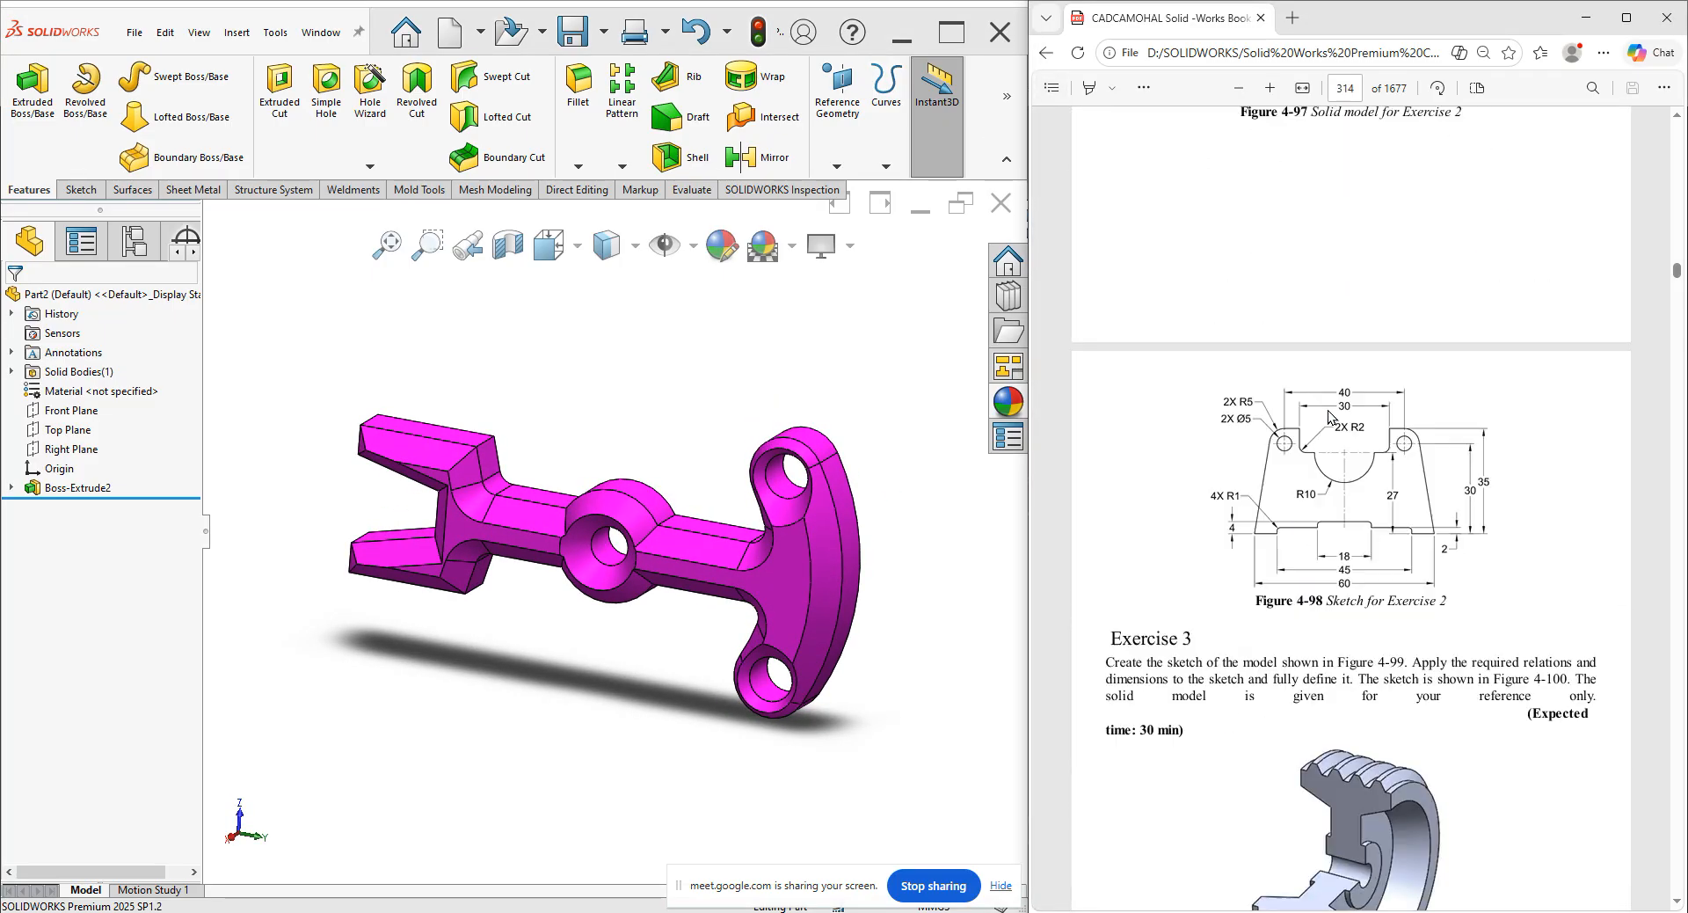
pyautogui.scroll(10, 1330, 417)
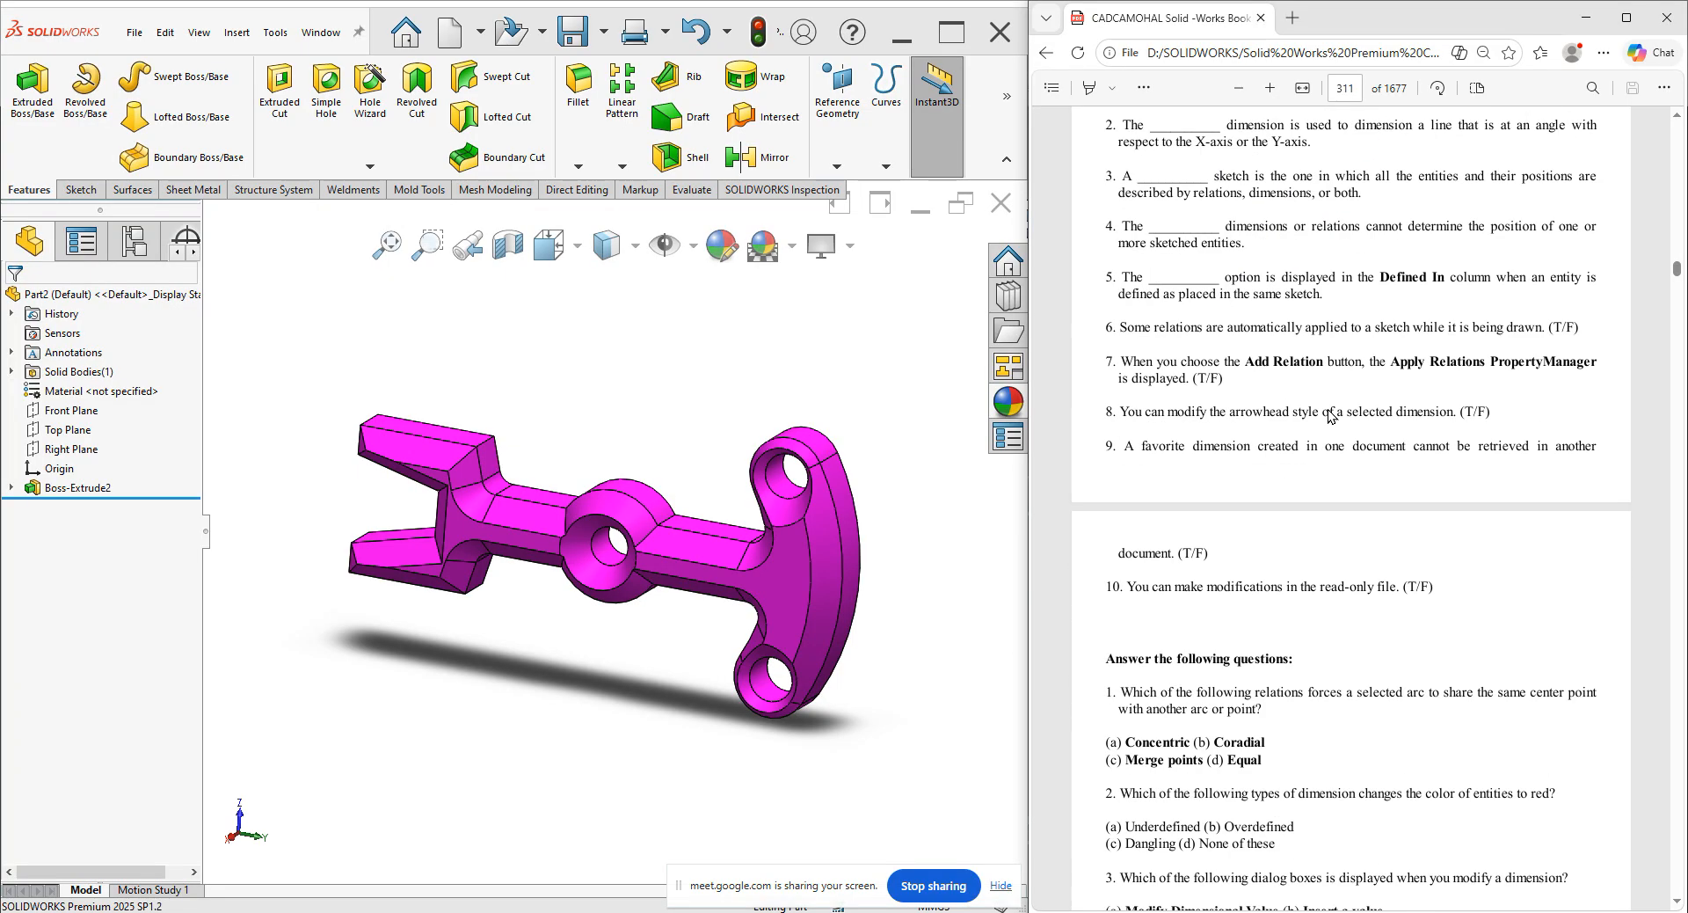
pyautogui.scroll(5, 1329, 415)
pyautogui.scroll(-10, 1330, 415)
pyautogui.scroll(-5, 1330, 415)
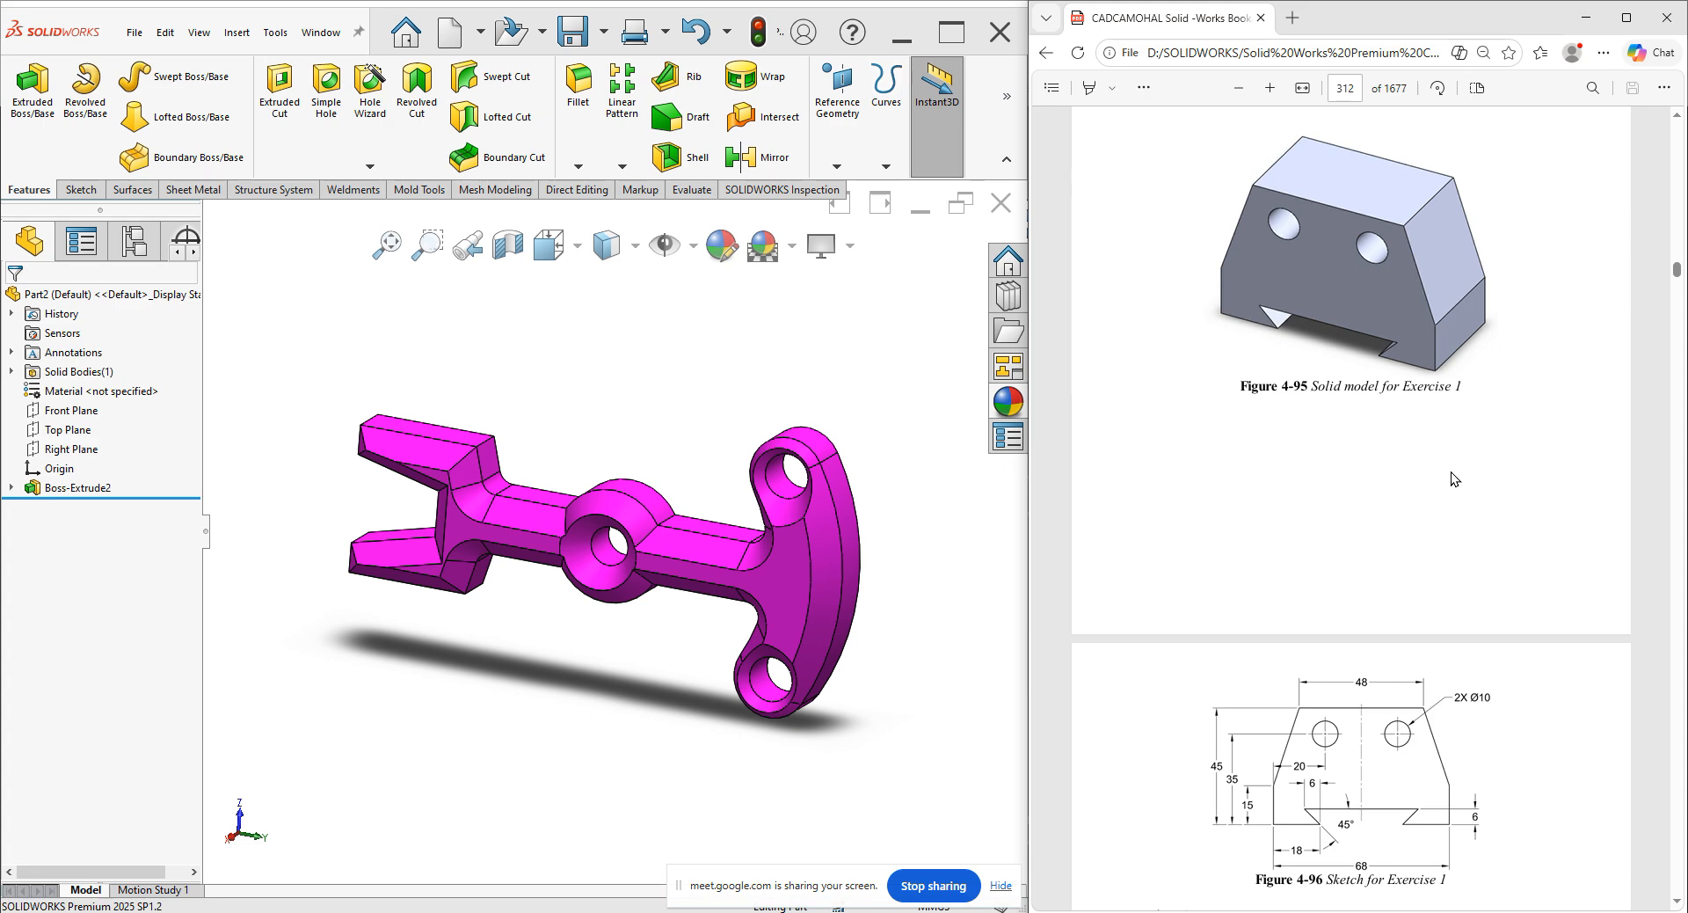
pyautogui.scroll(-3, 1452, 473)
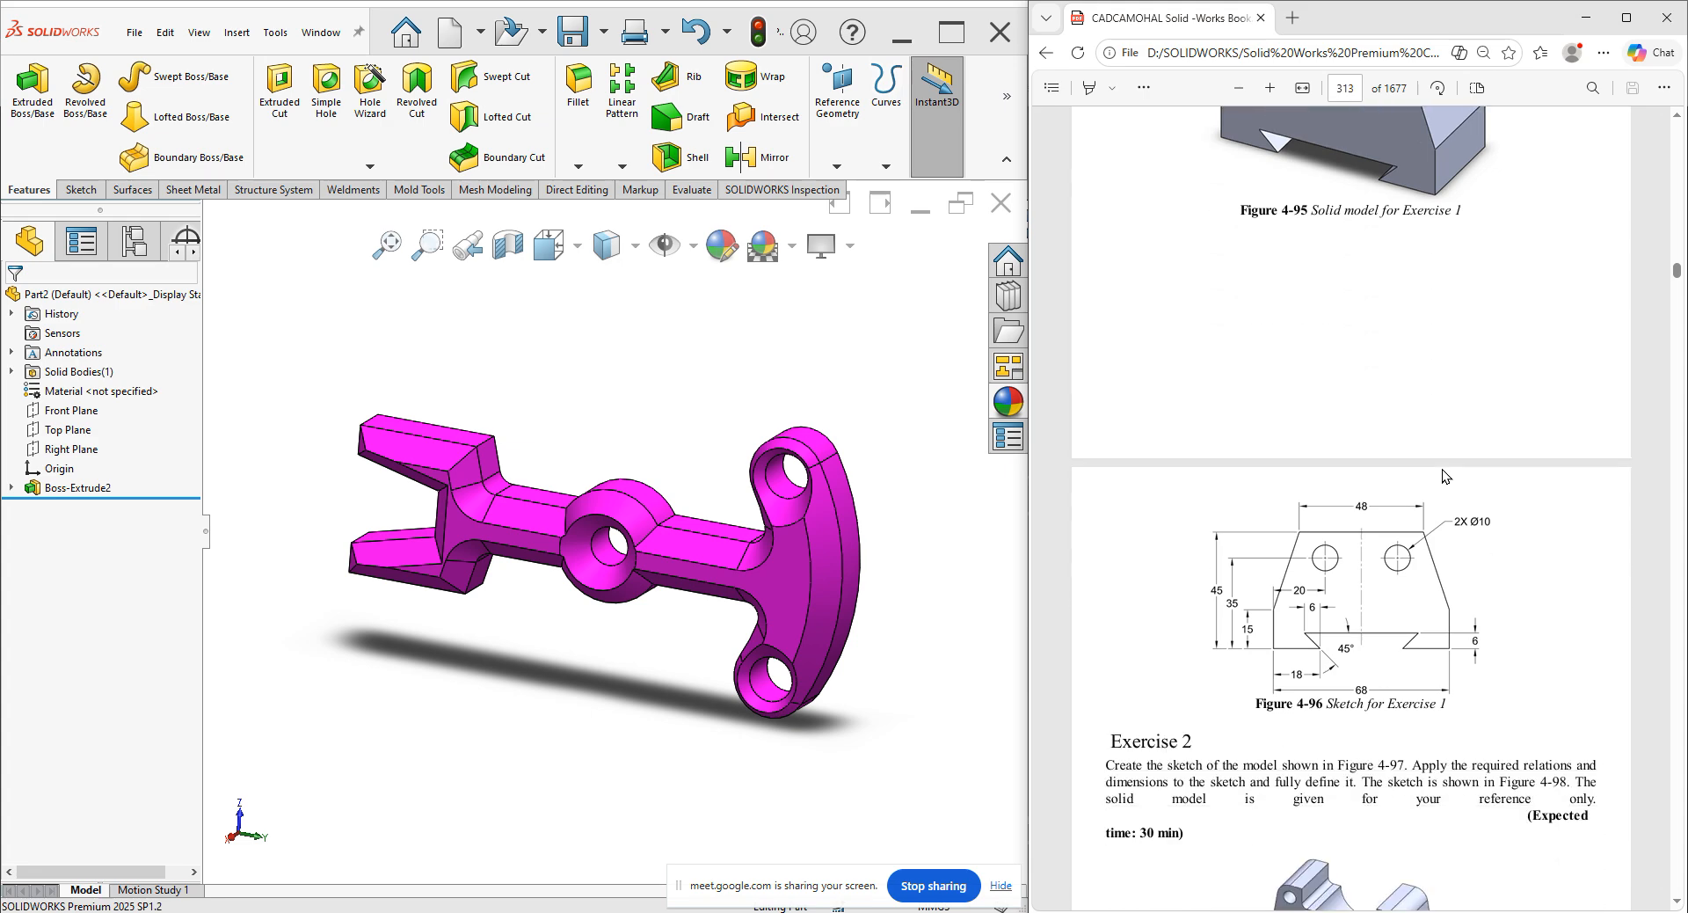
# Create a new part and open a sketch on the Front Plane.
pyautogui.click(450, 33)
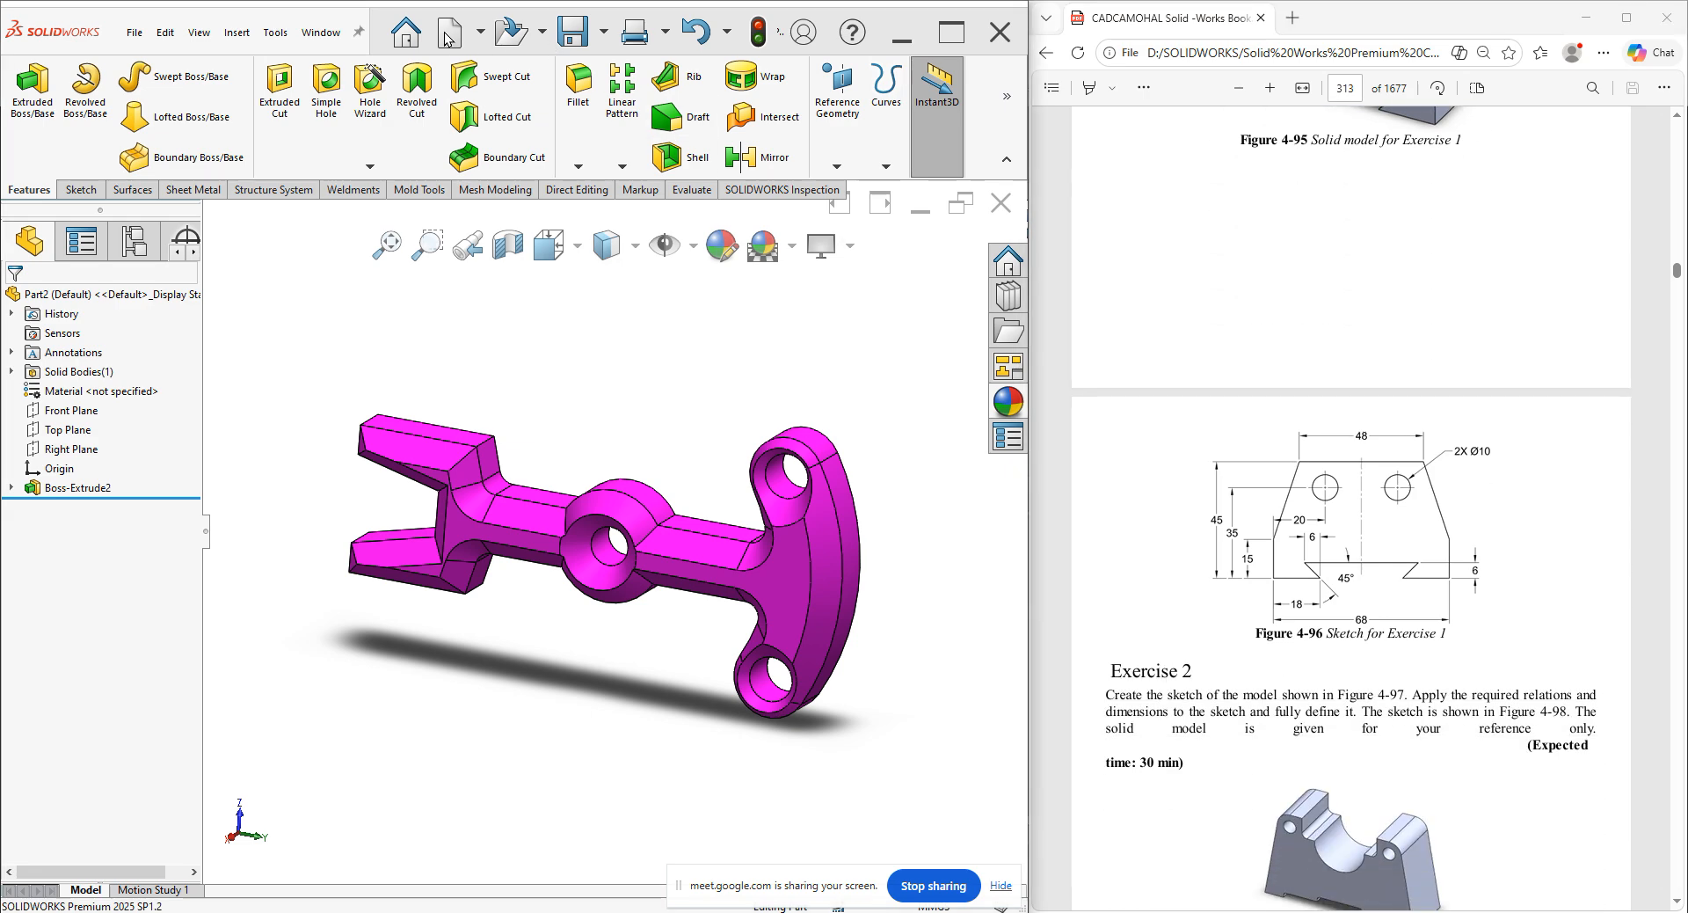
pyautogui.doubleClick(679, 362)
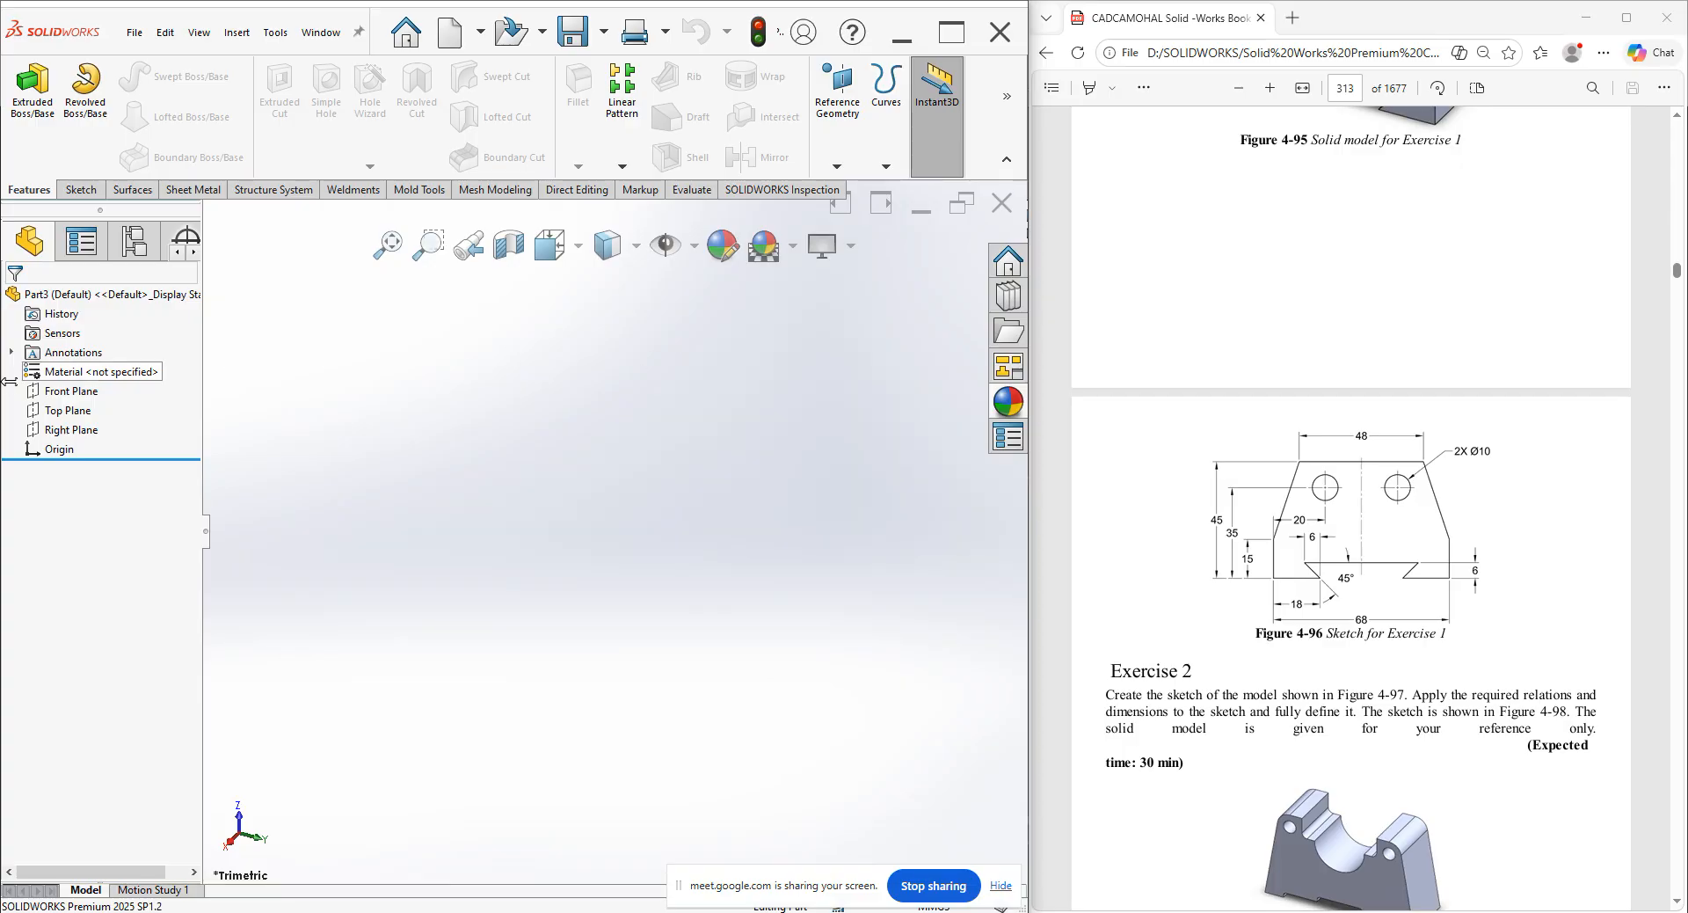
pyautogui.click(67, 392)
pyautogui.click(69, 370)
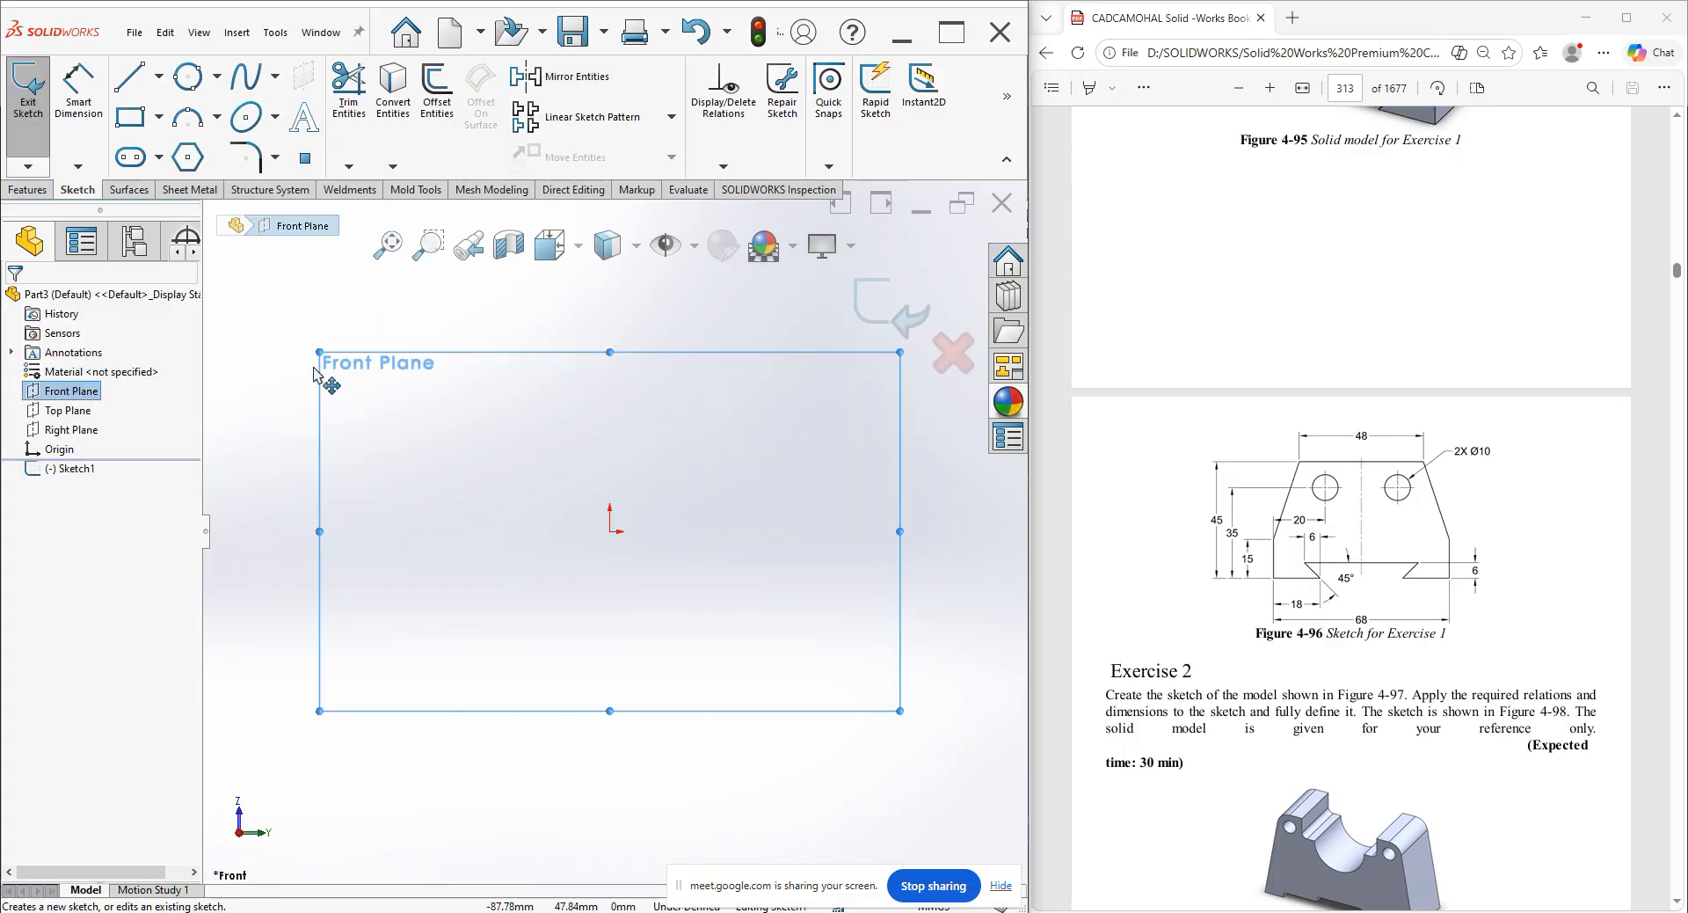
# Draw infinite vertical and horizontal construction lines through the origin.
pyautogui.click(134, 79)
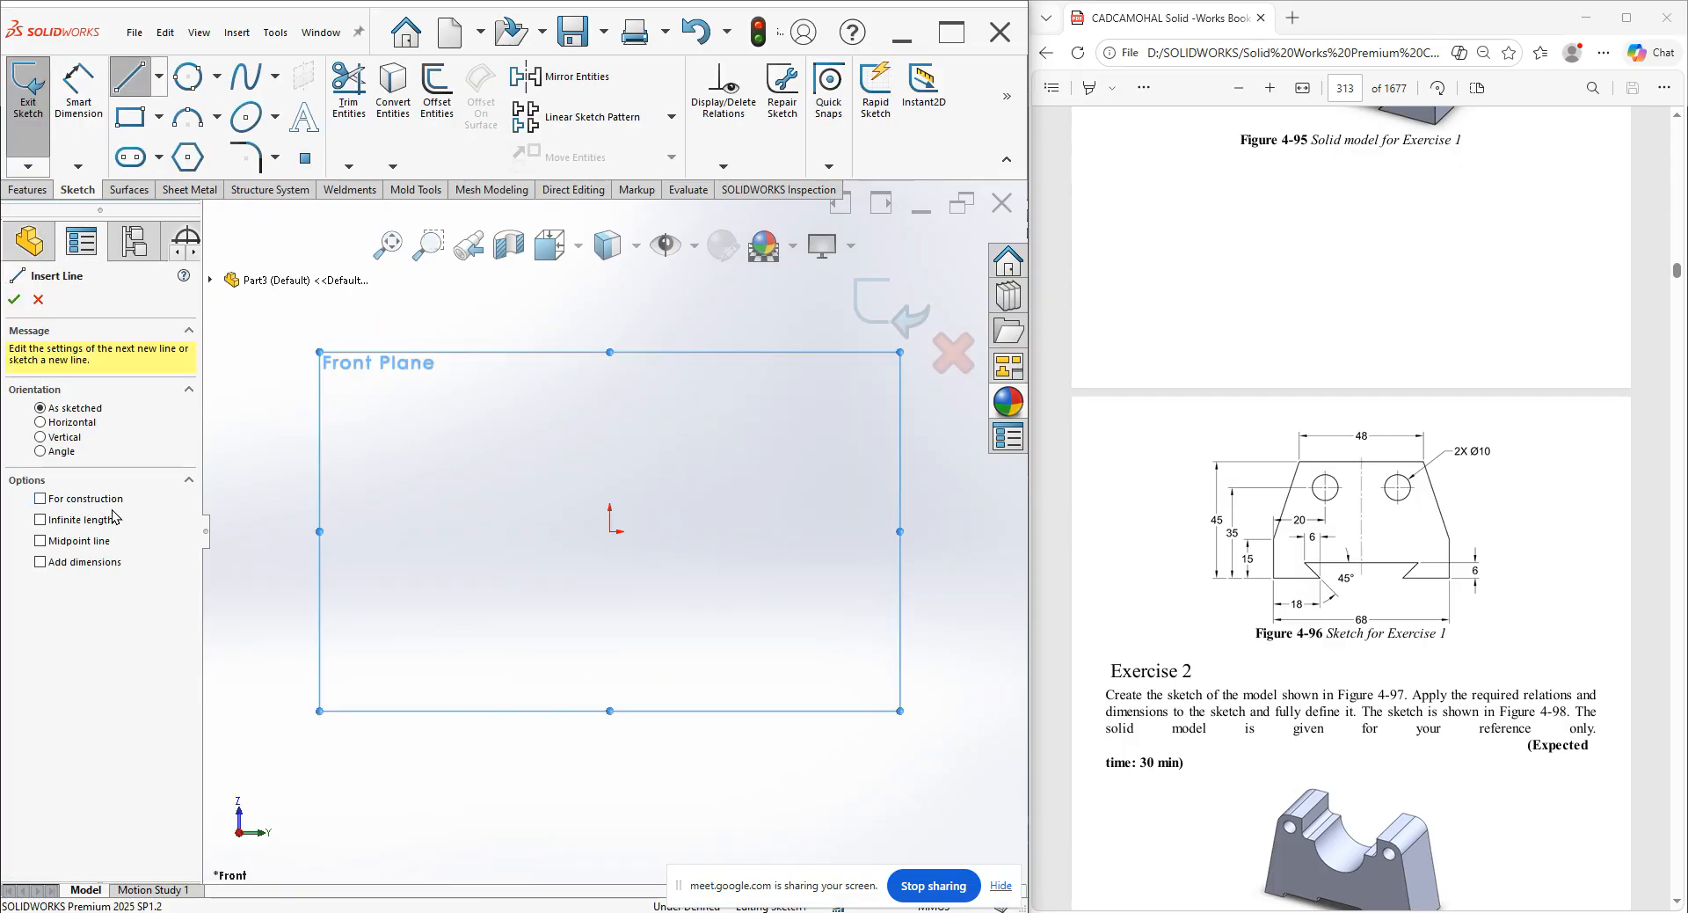
pyautogui.click(611, 533)
pyautogui.click(612, 557)
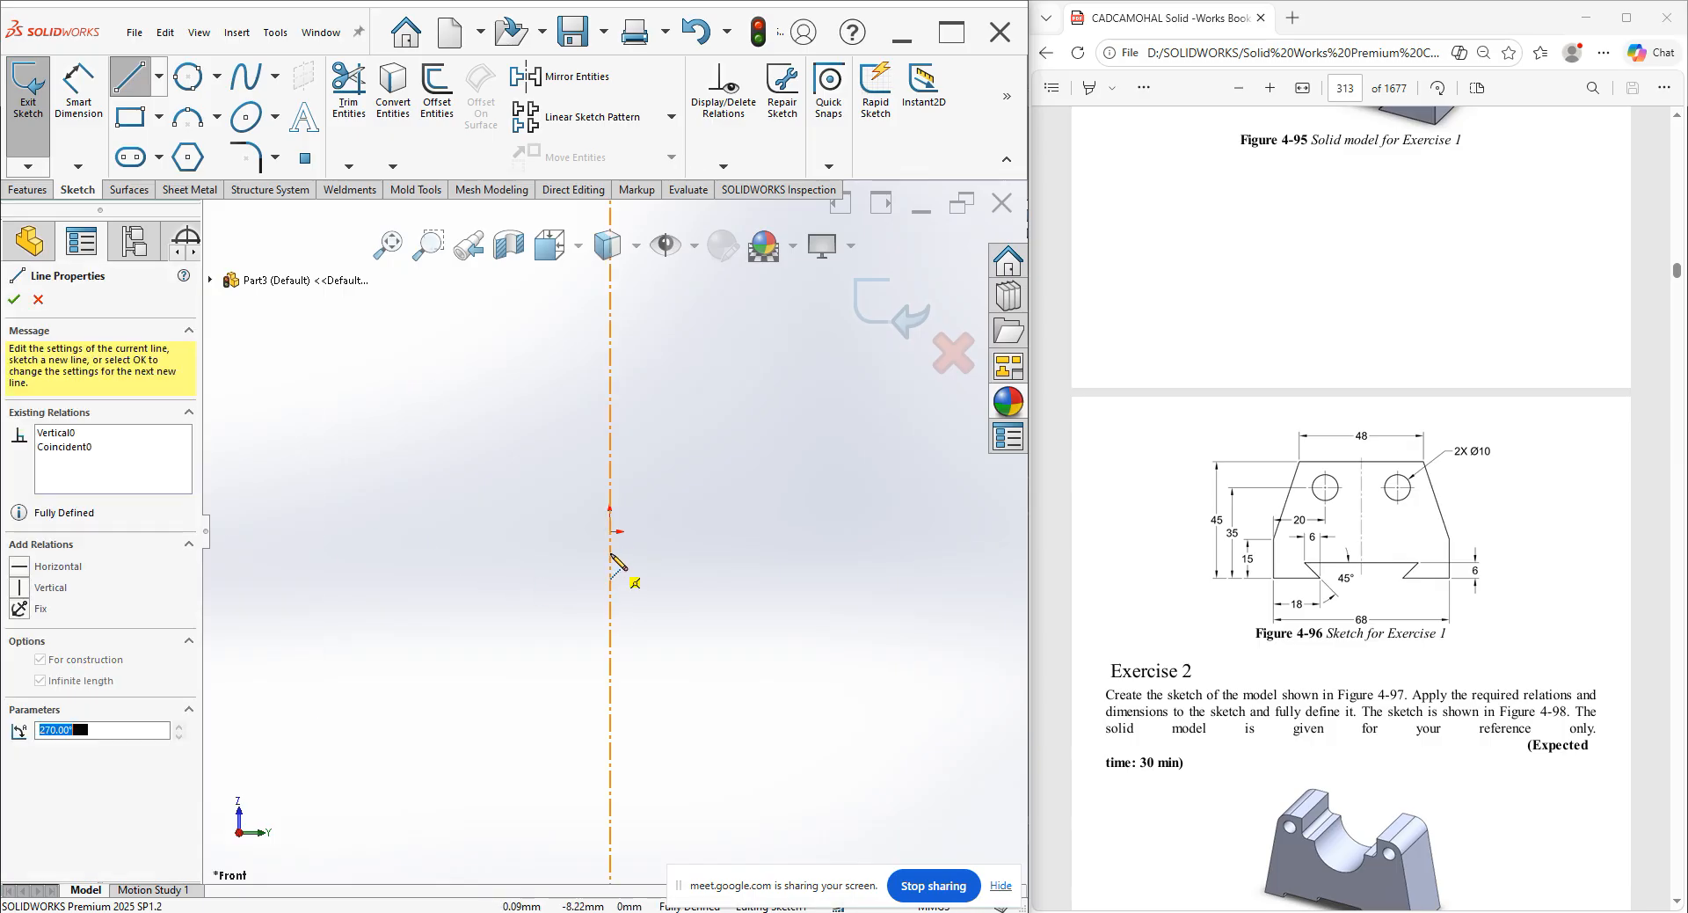
pyautogui.click(611, 532)
pyautogui.click(670, 531)
pyautogui.rightClick(668, 514)
pyautogui.click(695, 498)
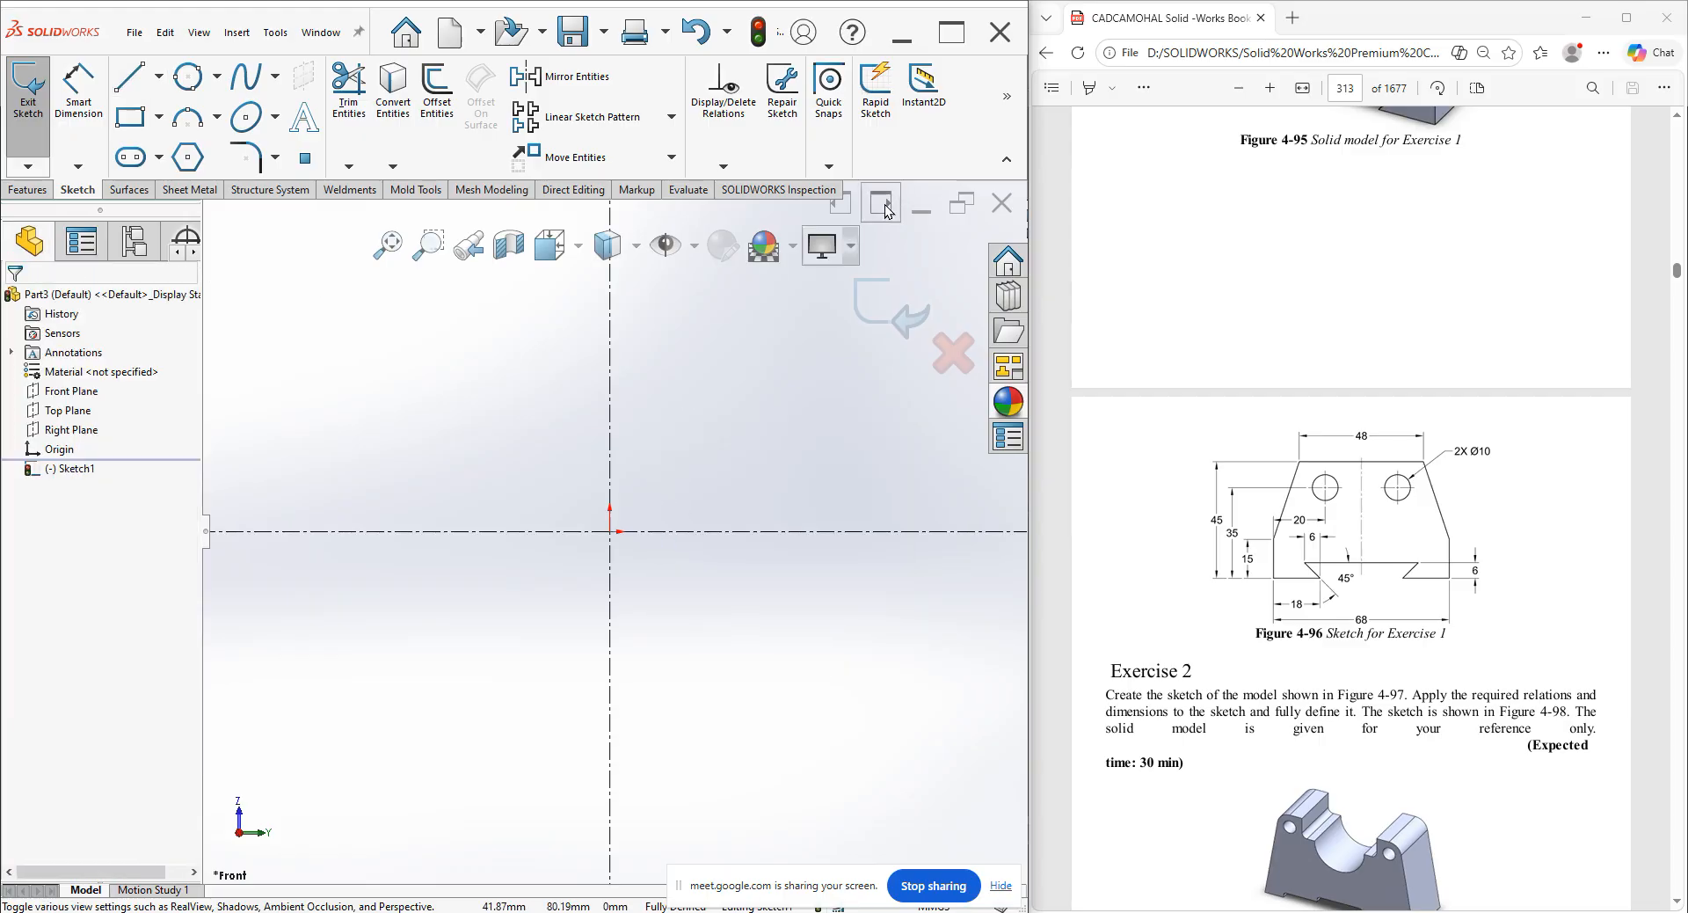
# Turn on Dynamic Mirror Entities with the vertical construction line as the mirror axis.
pyautogui.click(1007, 96)
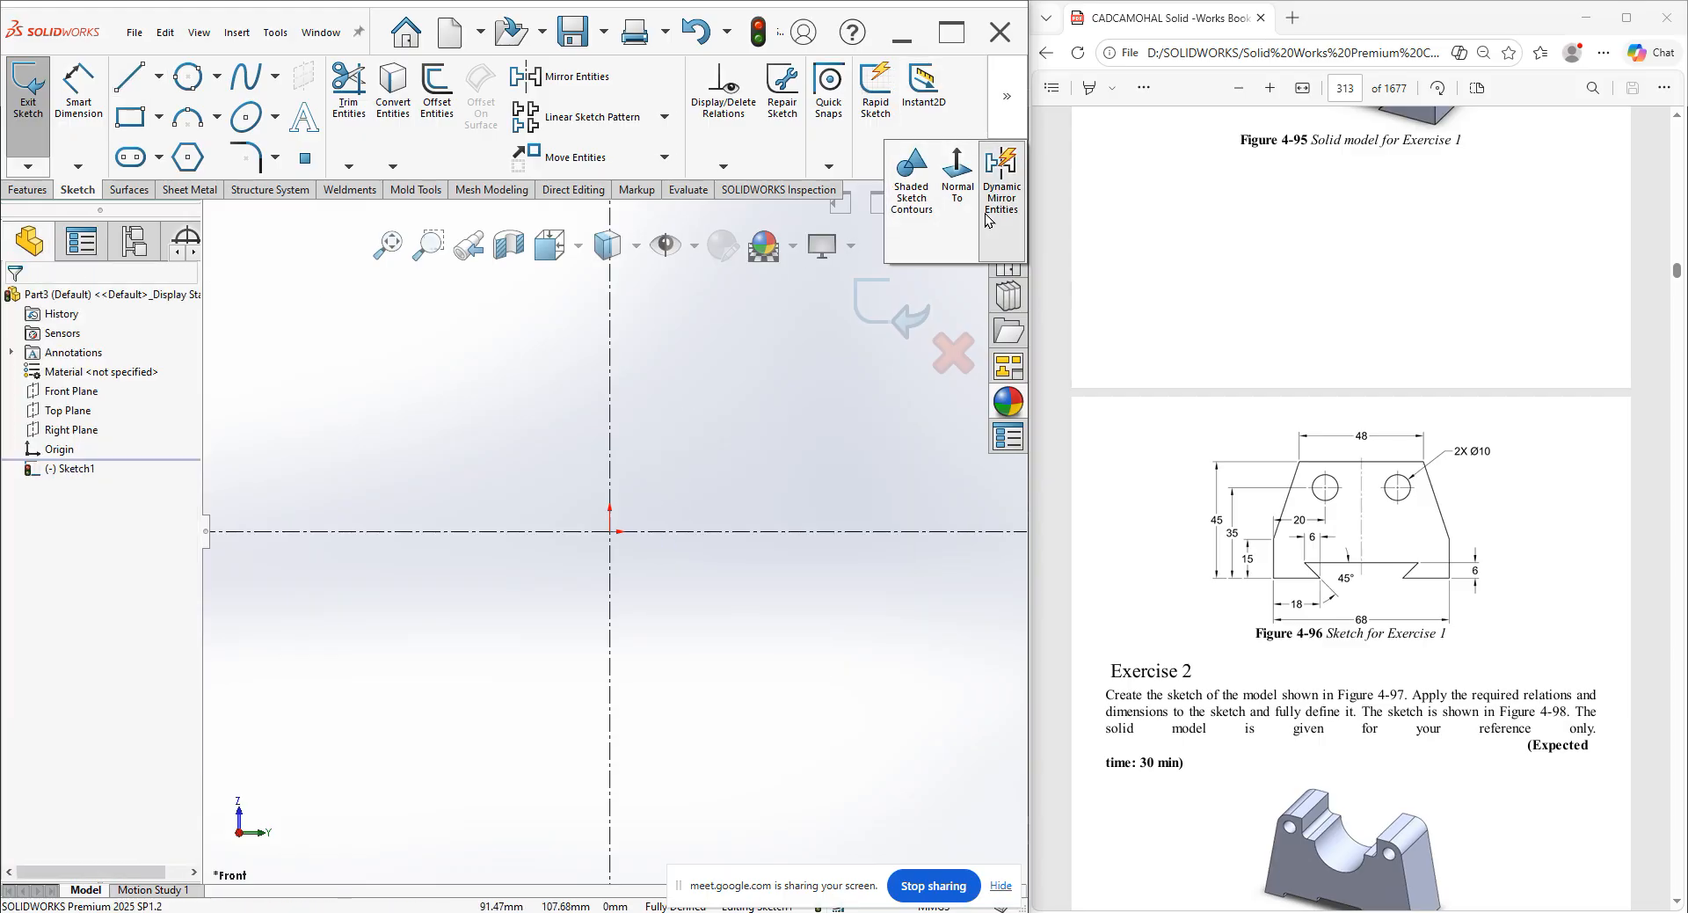
pyautogui.click(1002, 180)
pyautogui.click(611, 493)
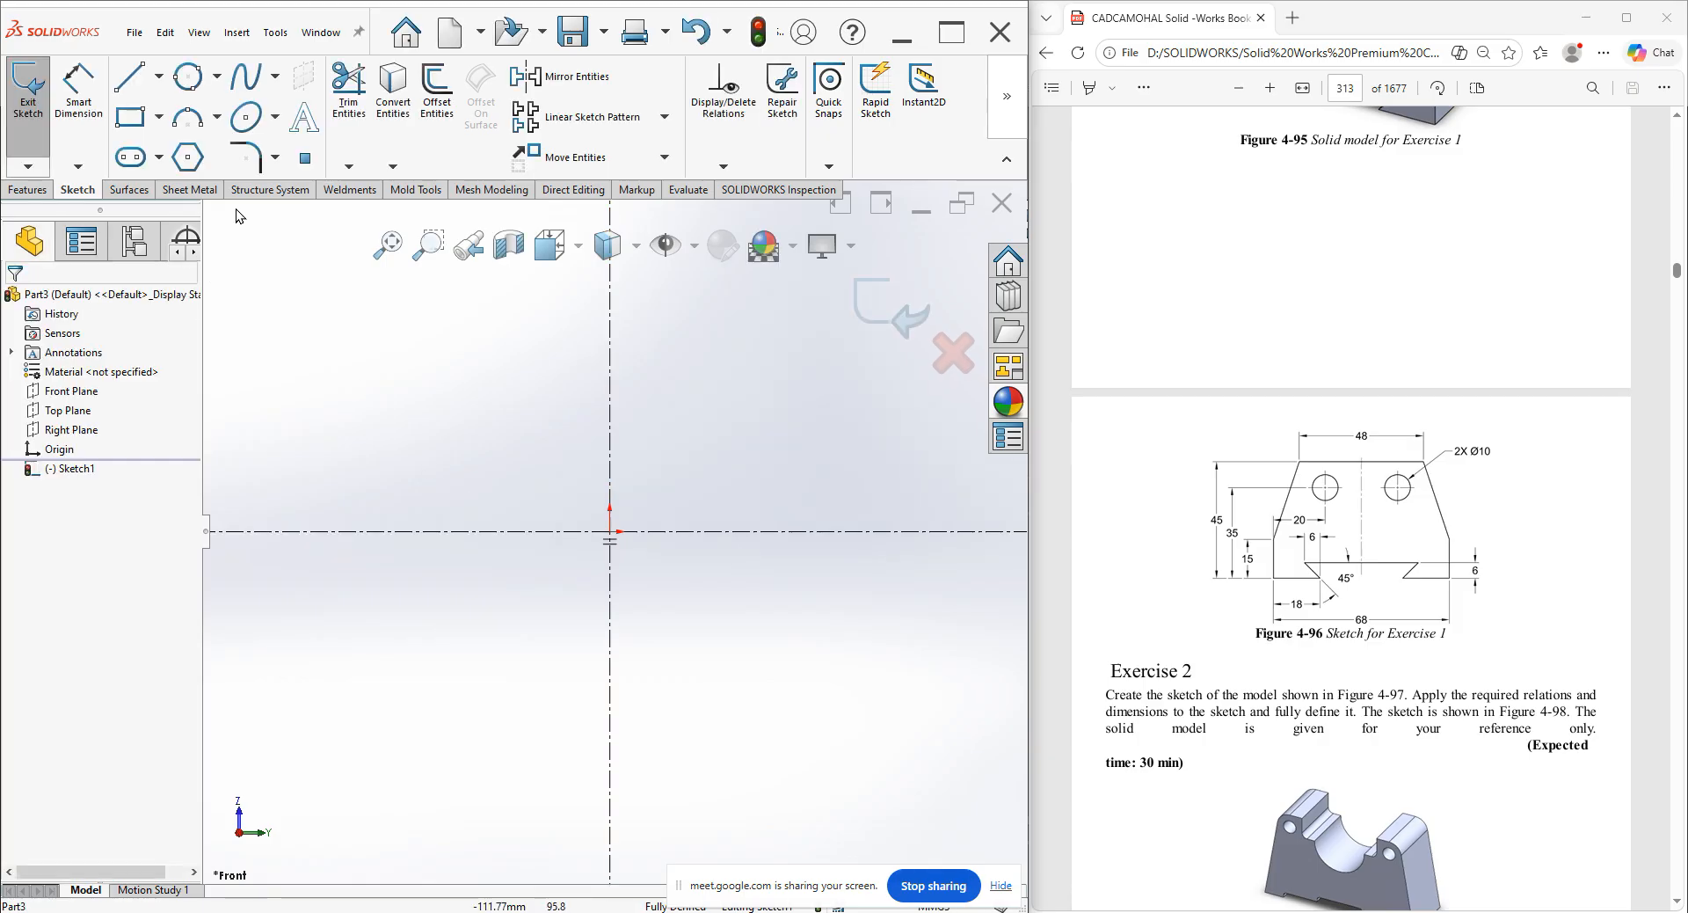
# Sketch half of the dovetail block outline from the origin, about 61 mm along the notch's top and about 54 mm along the upper edge.
pyautogui.click(132, 78)
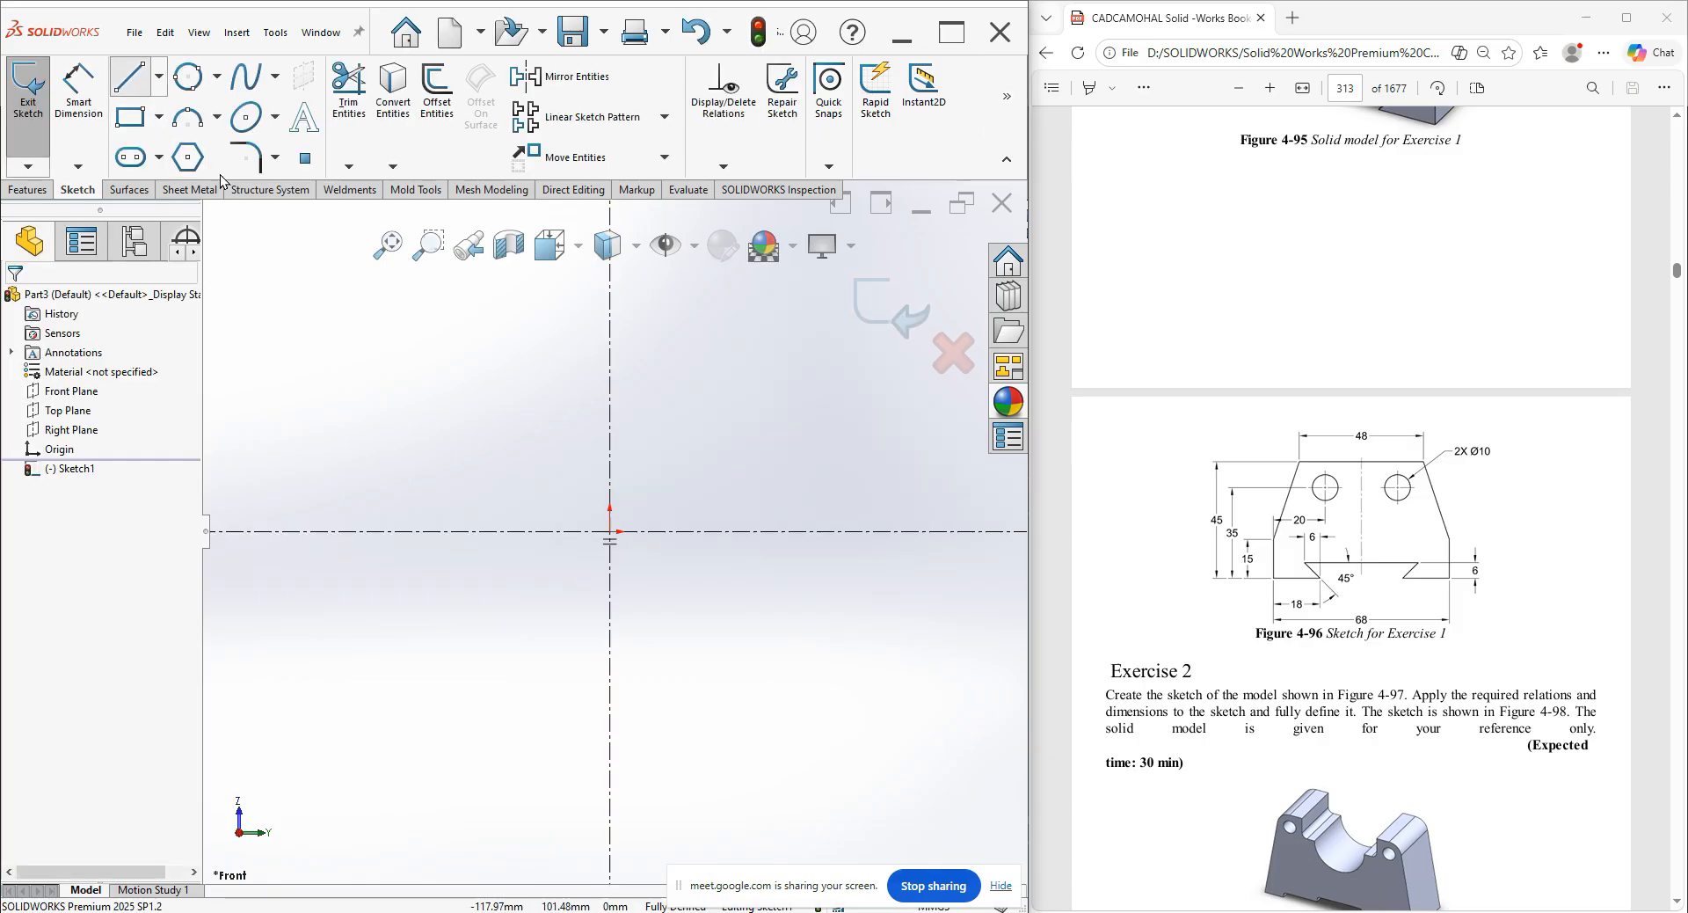
pyautogui.click(611, 532)
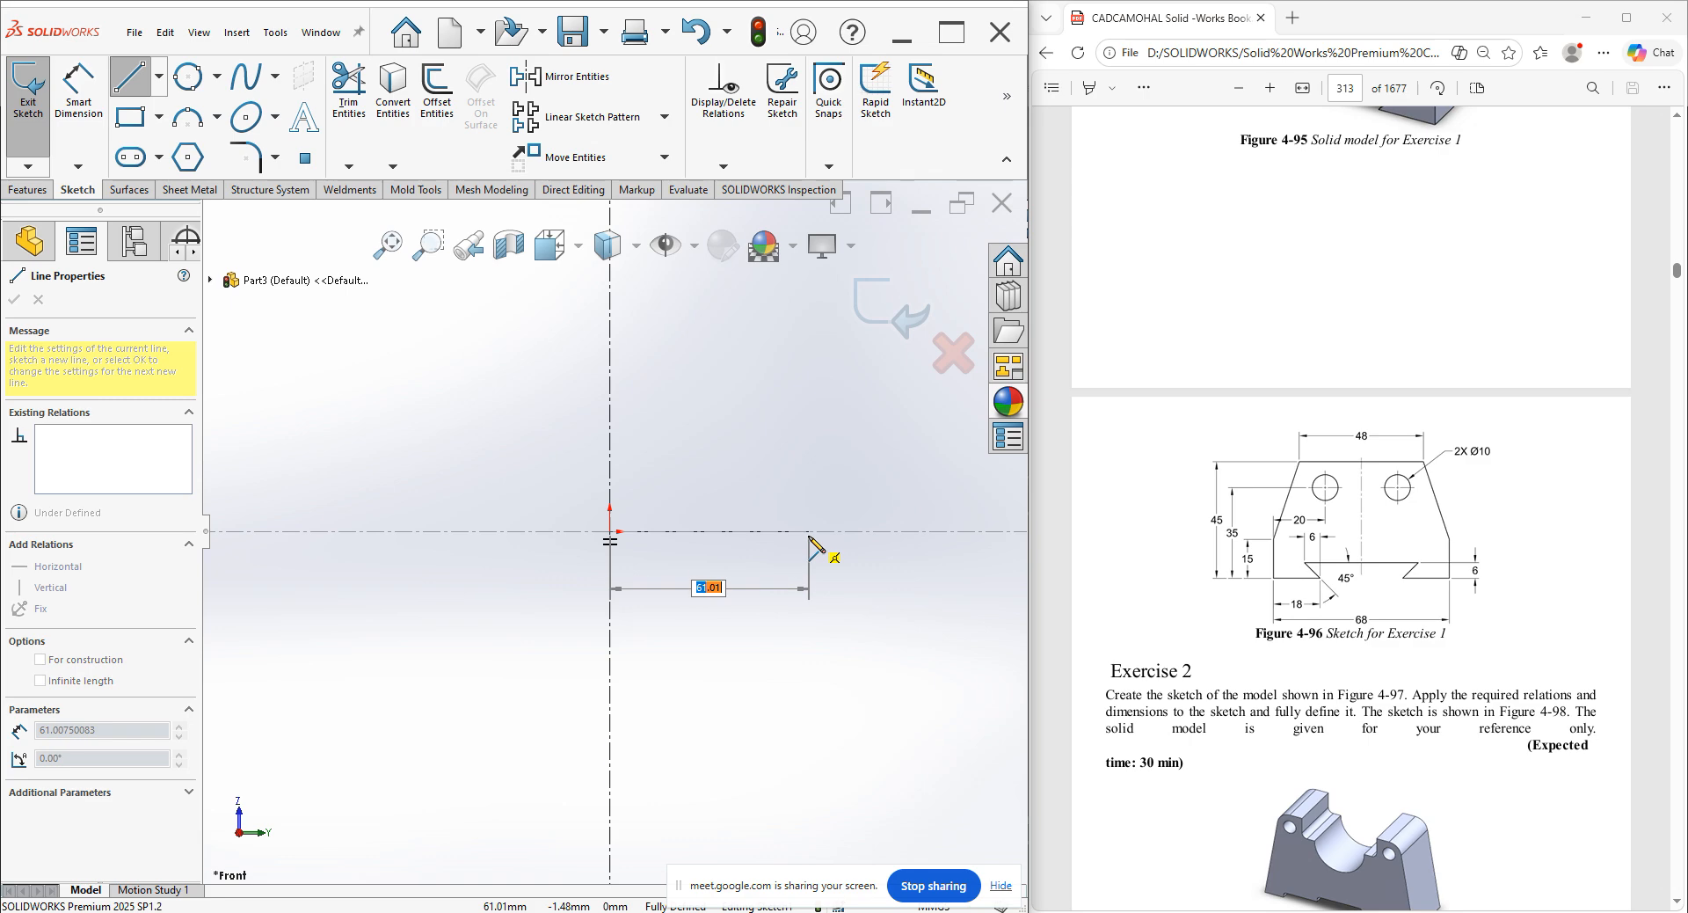
pyautogui.click(809, 531)
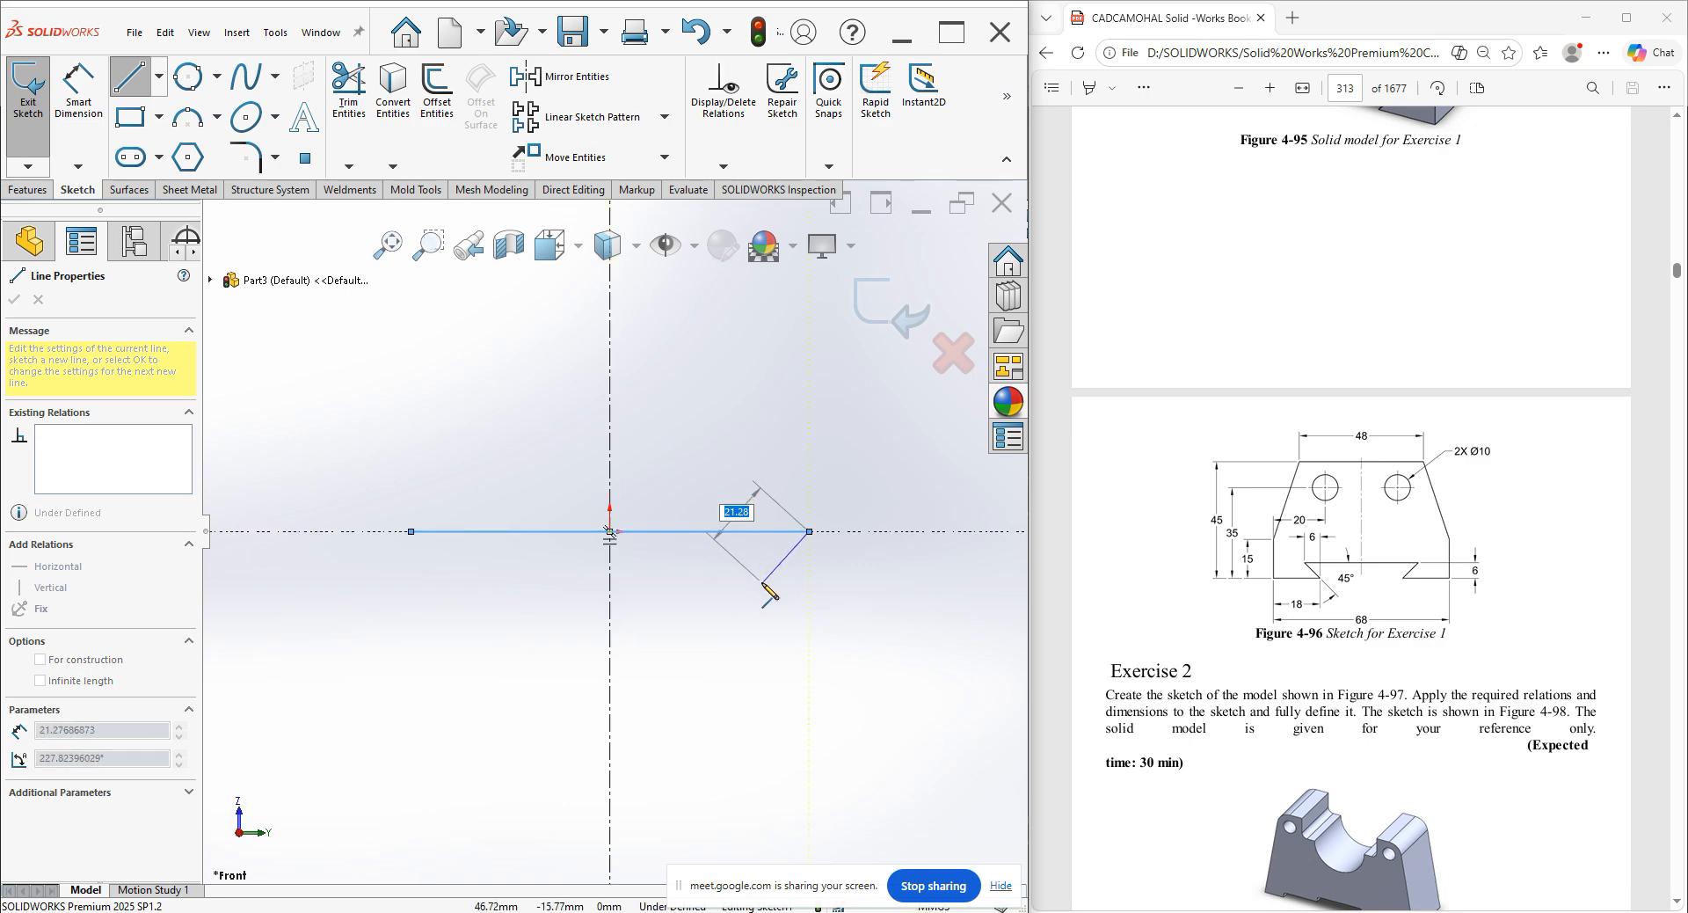
pyautogui.click(762, 582)
pyautogui.click(903, 582)
pyautogui.click(903, 439)
pyautogui.scroll(-3, 613, 531)
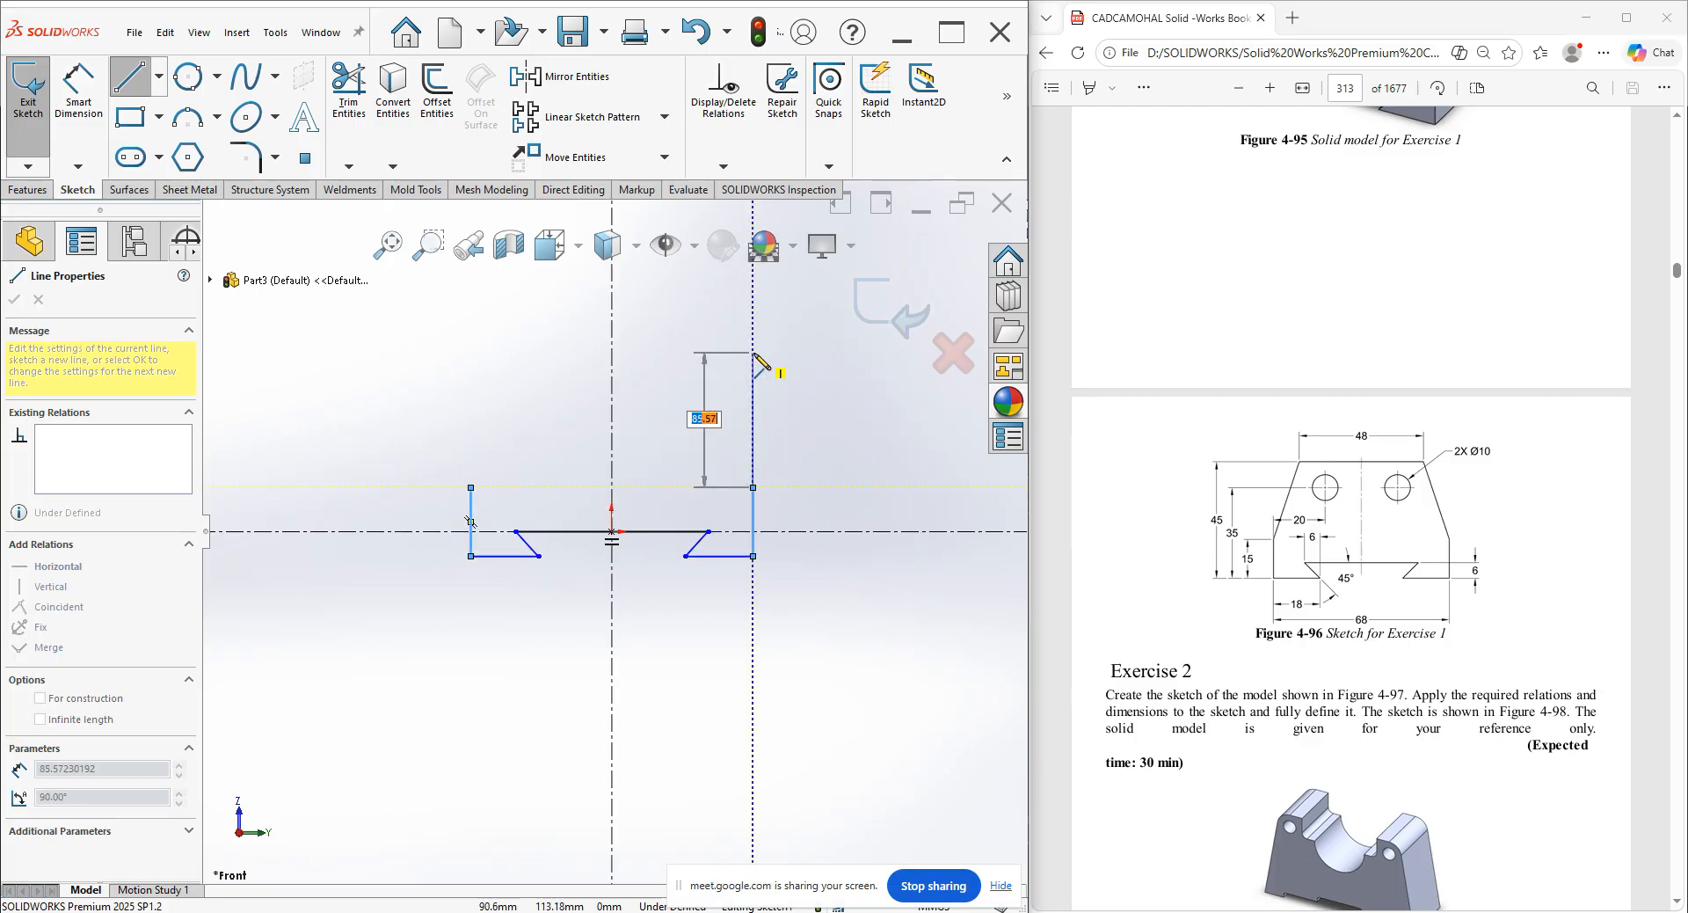
pyautogui.click(698, 328)
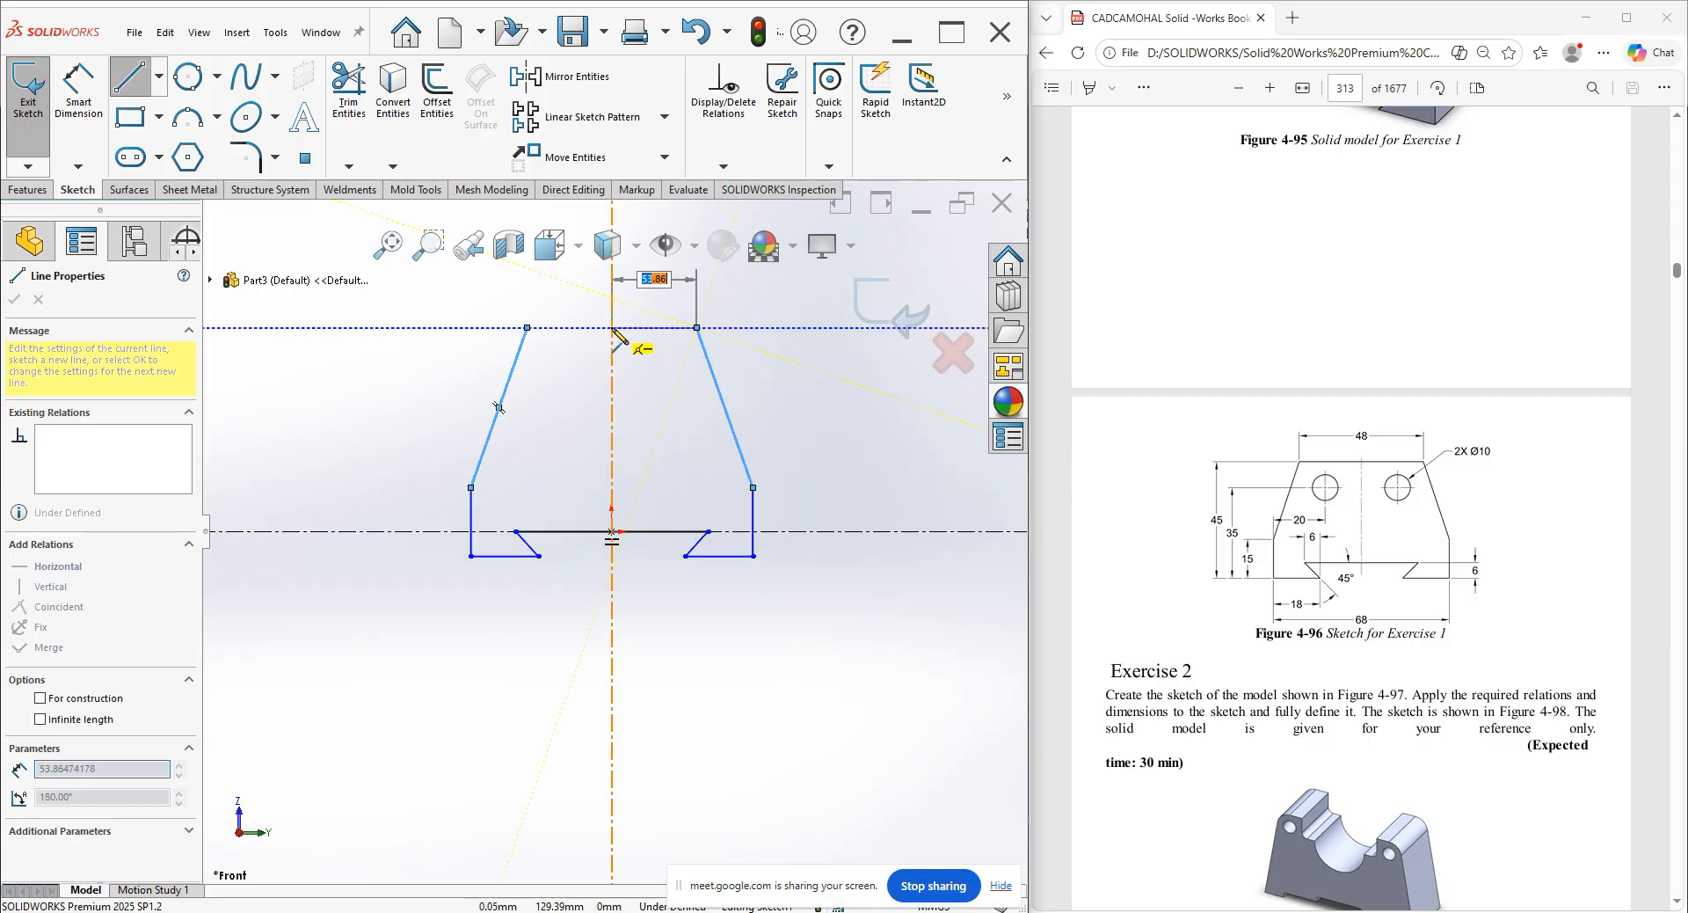
pyautogui.click(613, 328)
pyautogui.press('Escape')
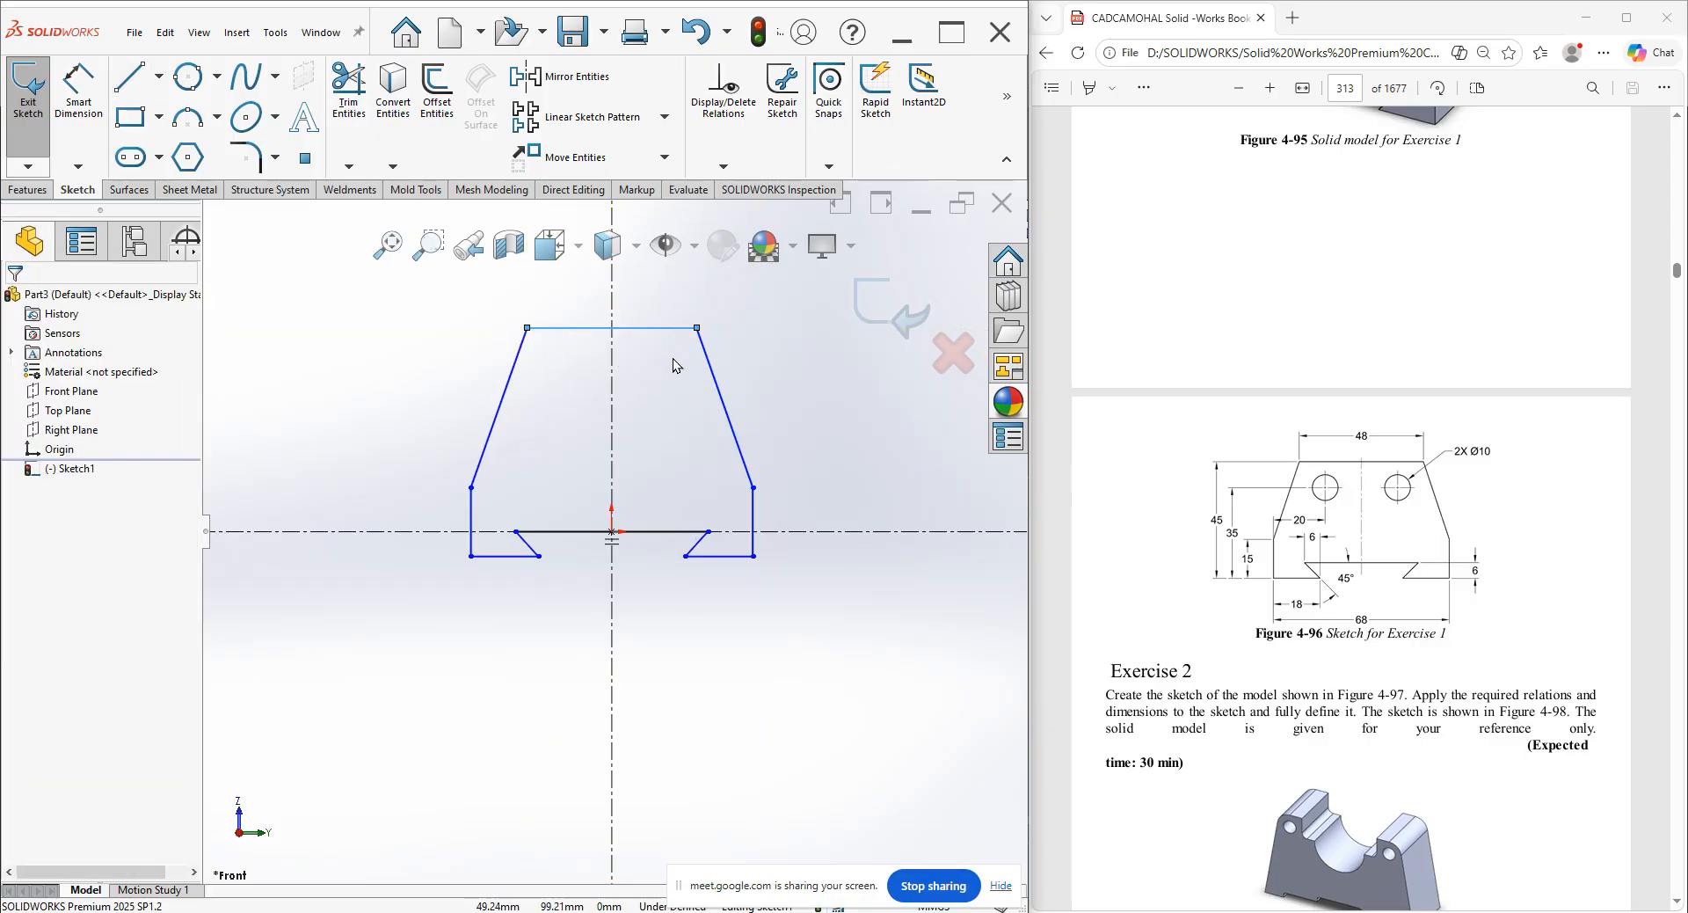
# Sketch a mirrored hole circle of about 14 mm radius inside the block's upper corner, about 40 mm from the vertical axis.
pyautogui.click(187, 77)
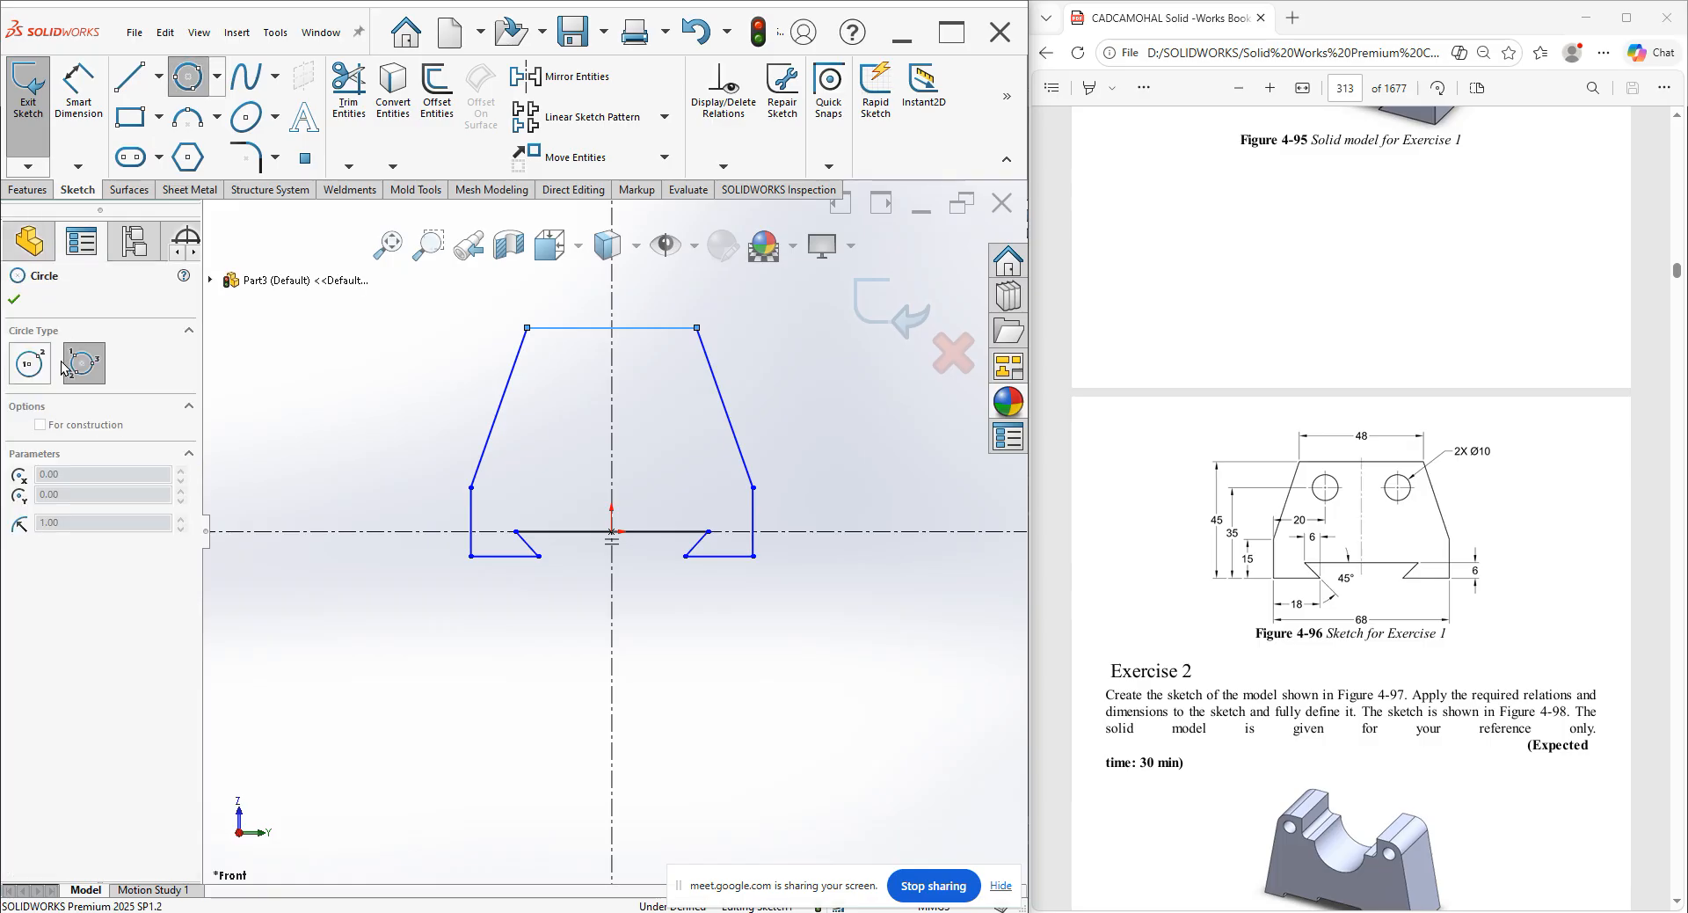
pyautogui.scroll(-2, 661, 400)
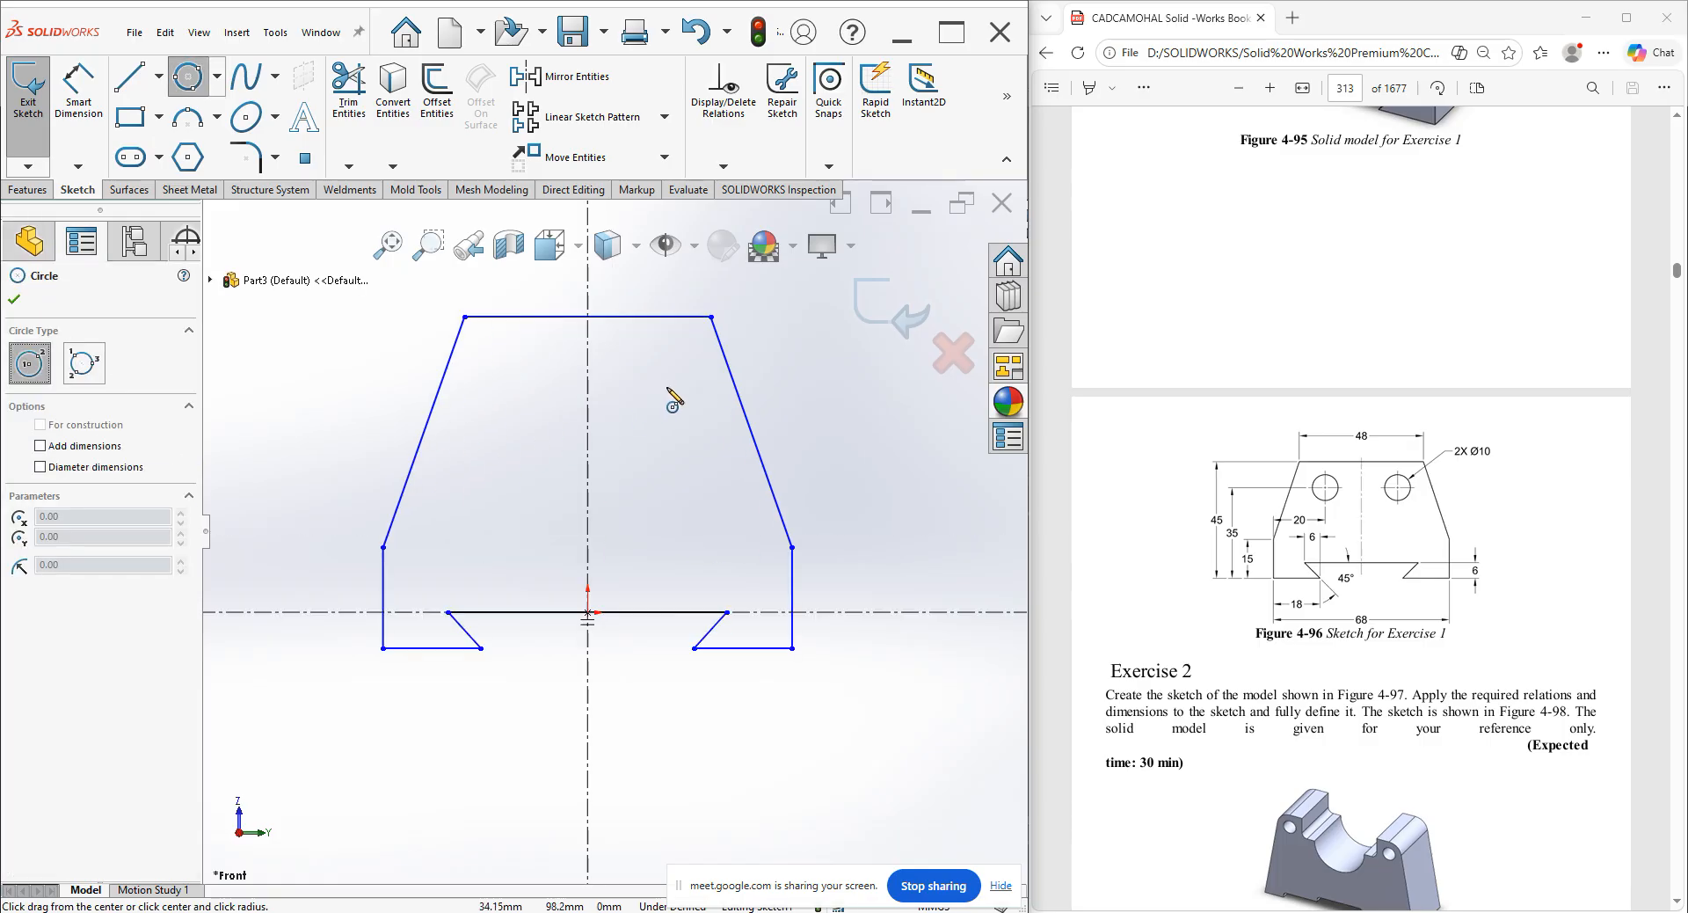
pyautogui.click(679, 372)
pyautogui.click(680, 403)
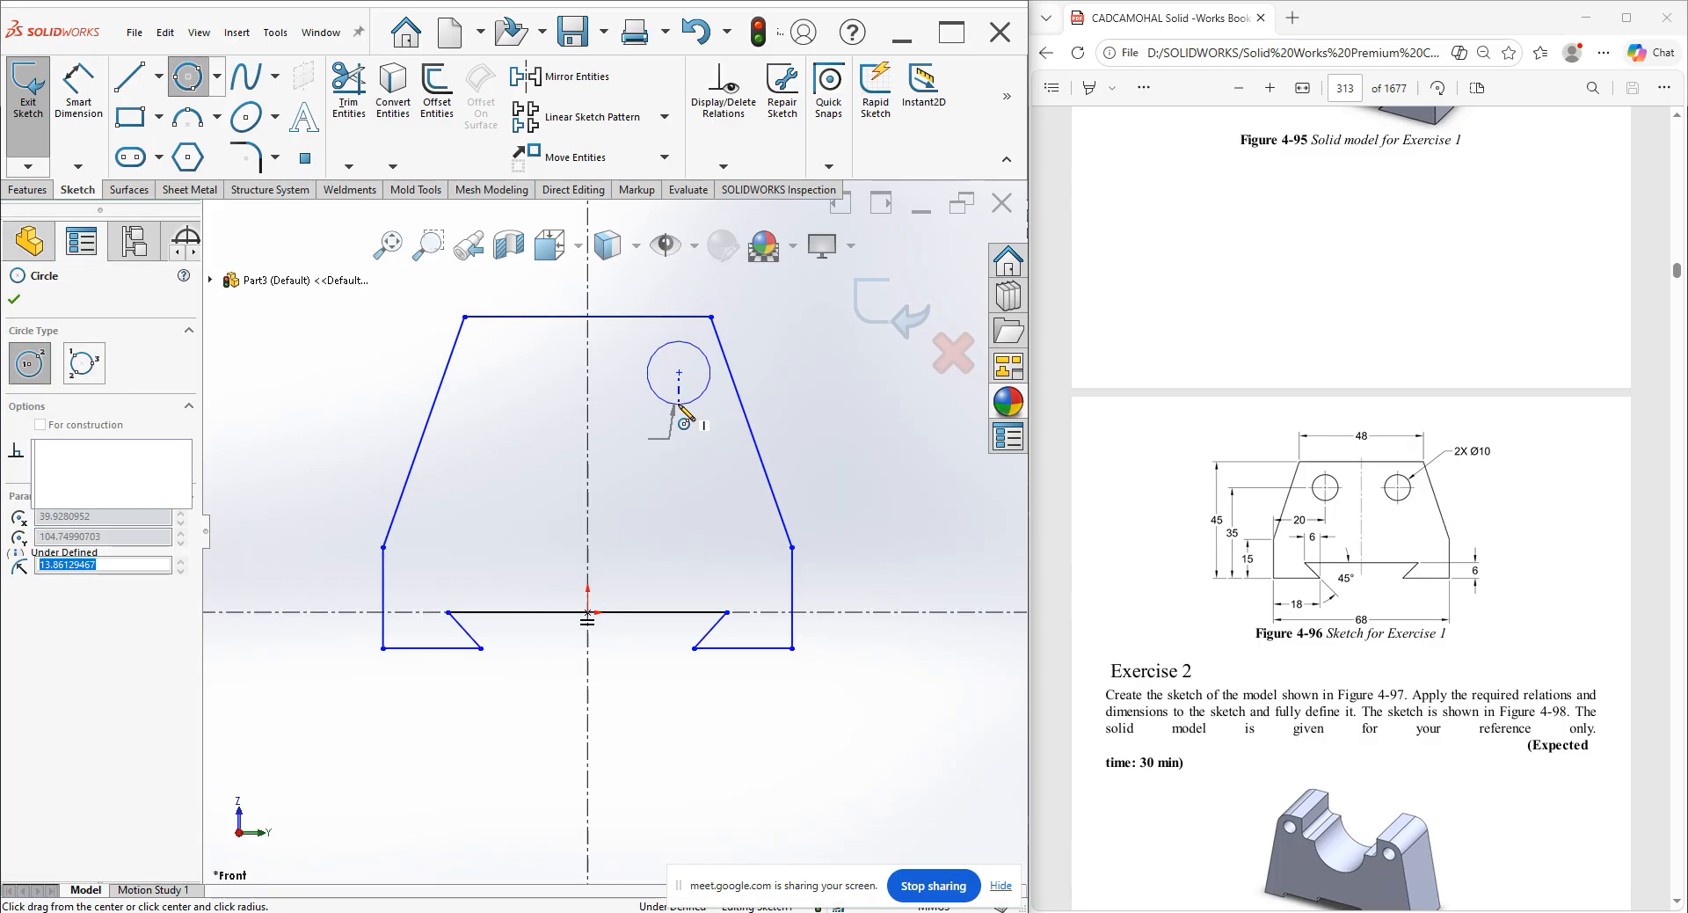
pyautogui.click(15, 299)
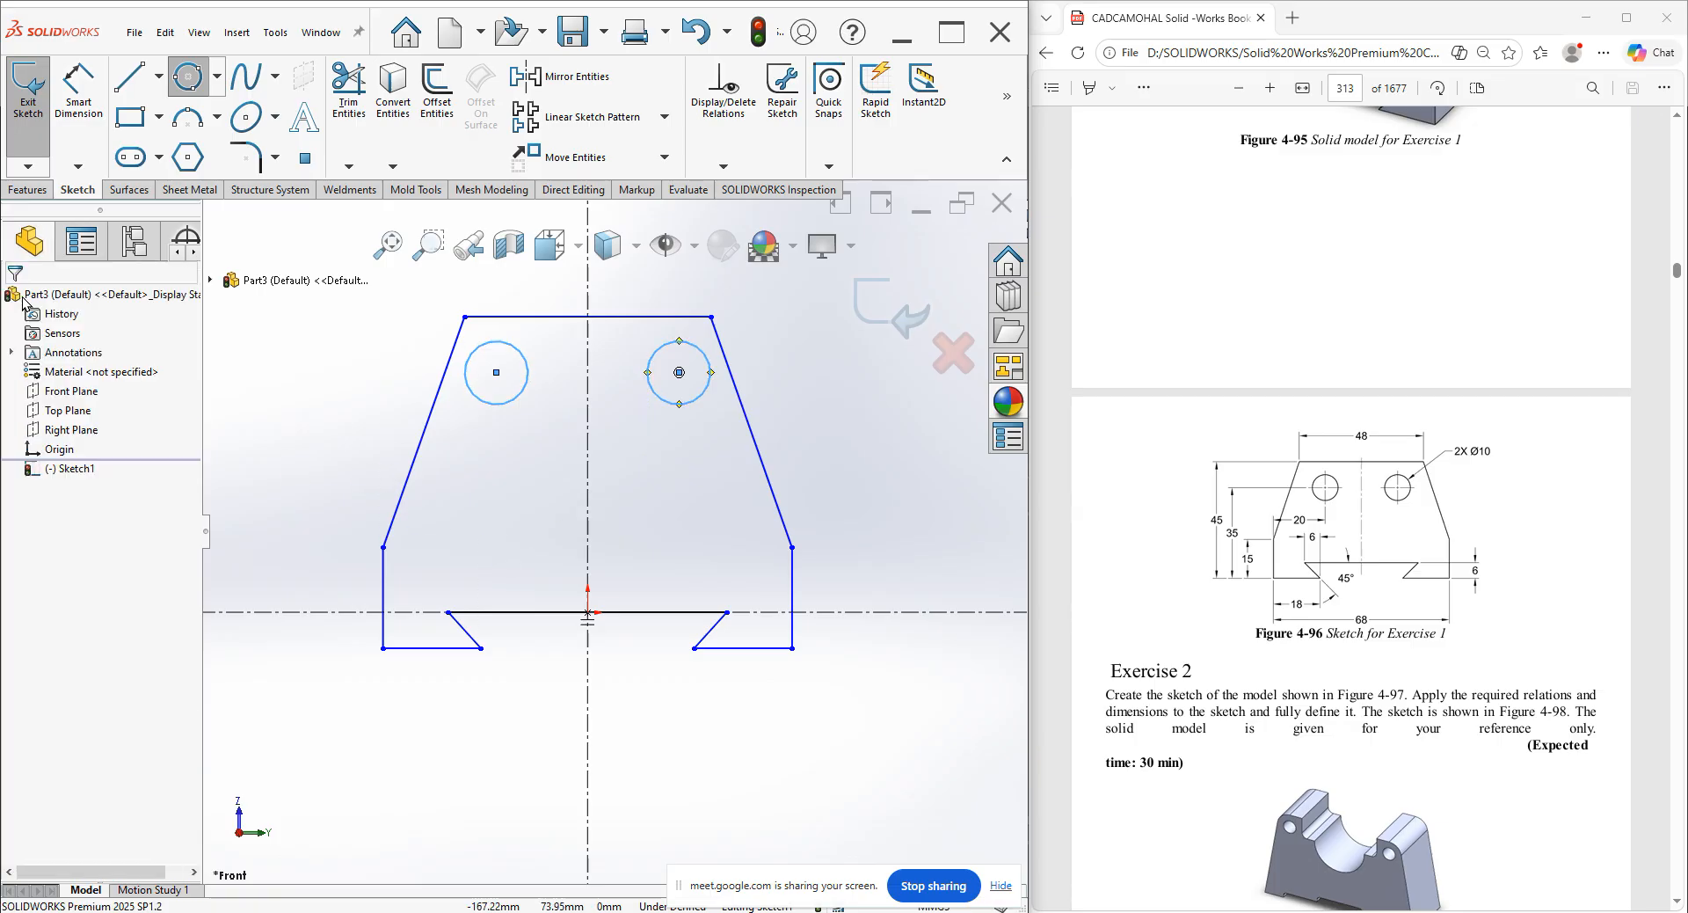
# Dimension the block's overall width between its two outer vertical edges as 68 mm.
pyautogui.click(78, 88)
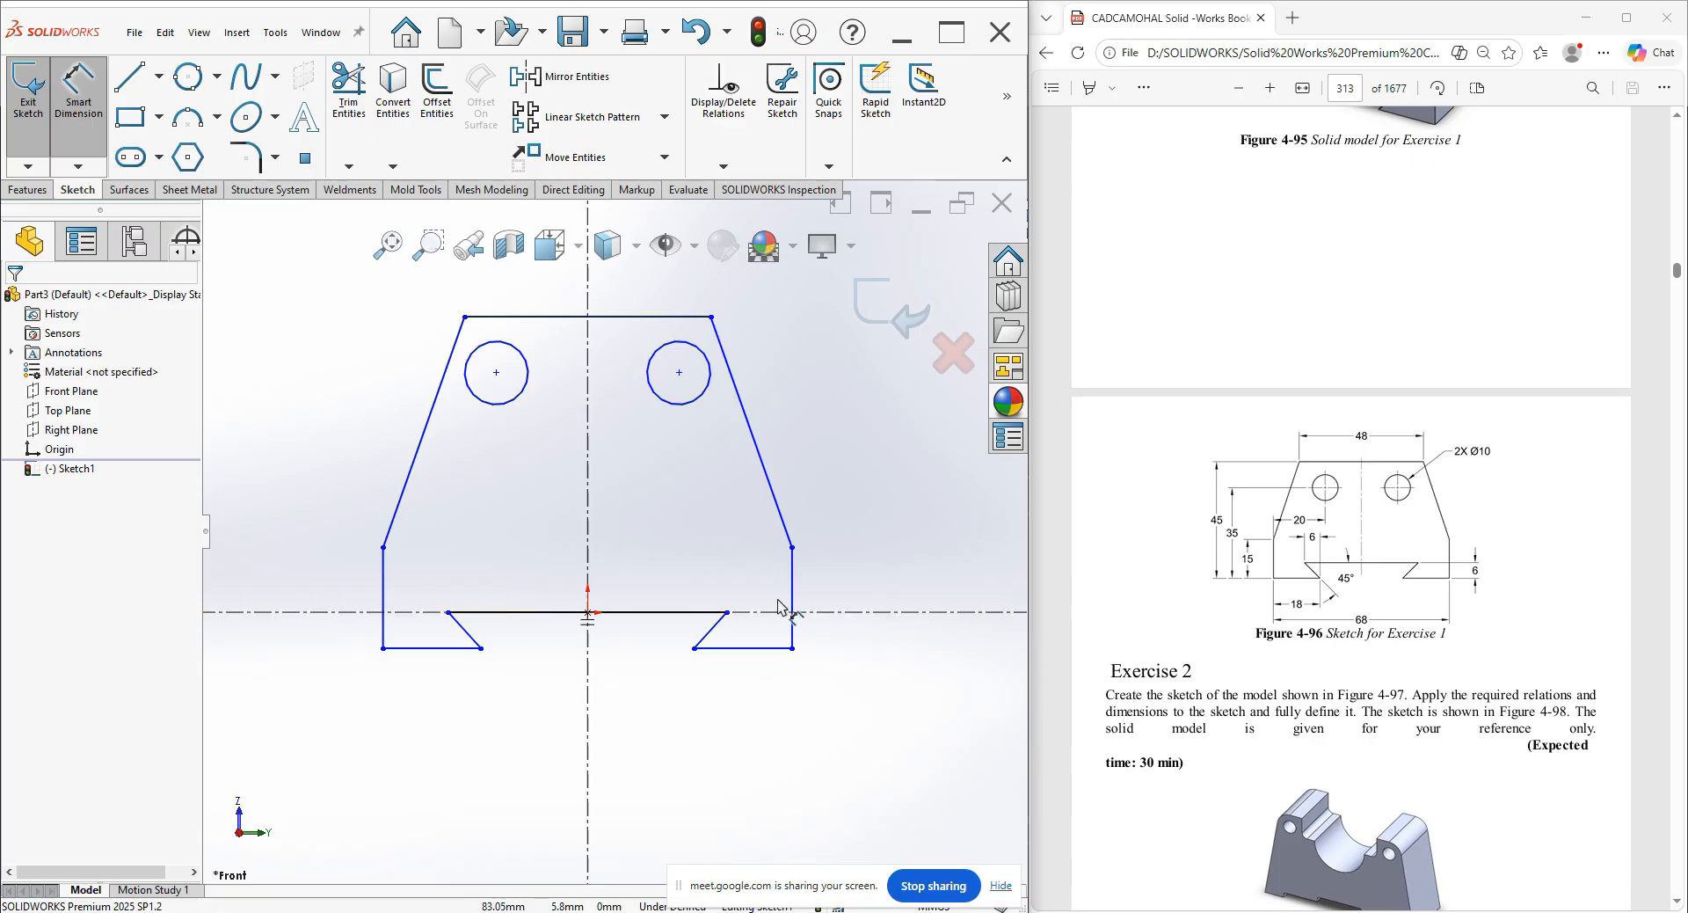
pyautogui.click(1007, 95)
pyautogui.click(992, 171)
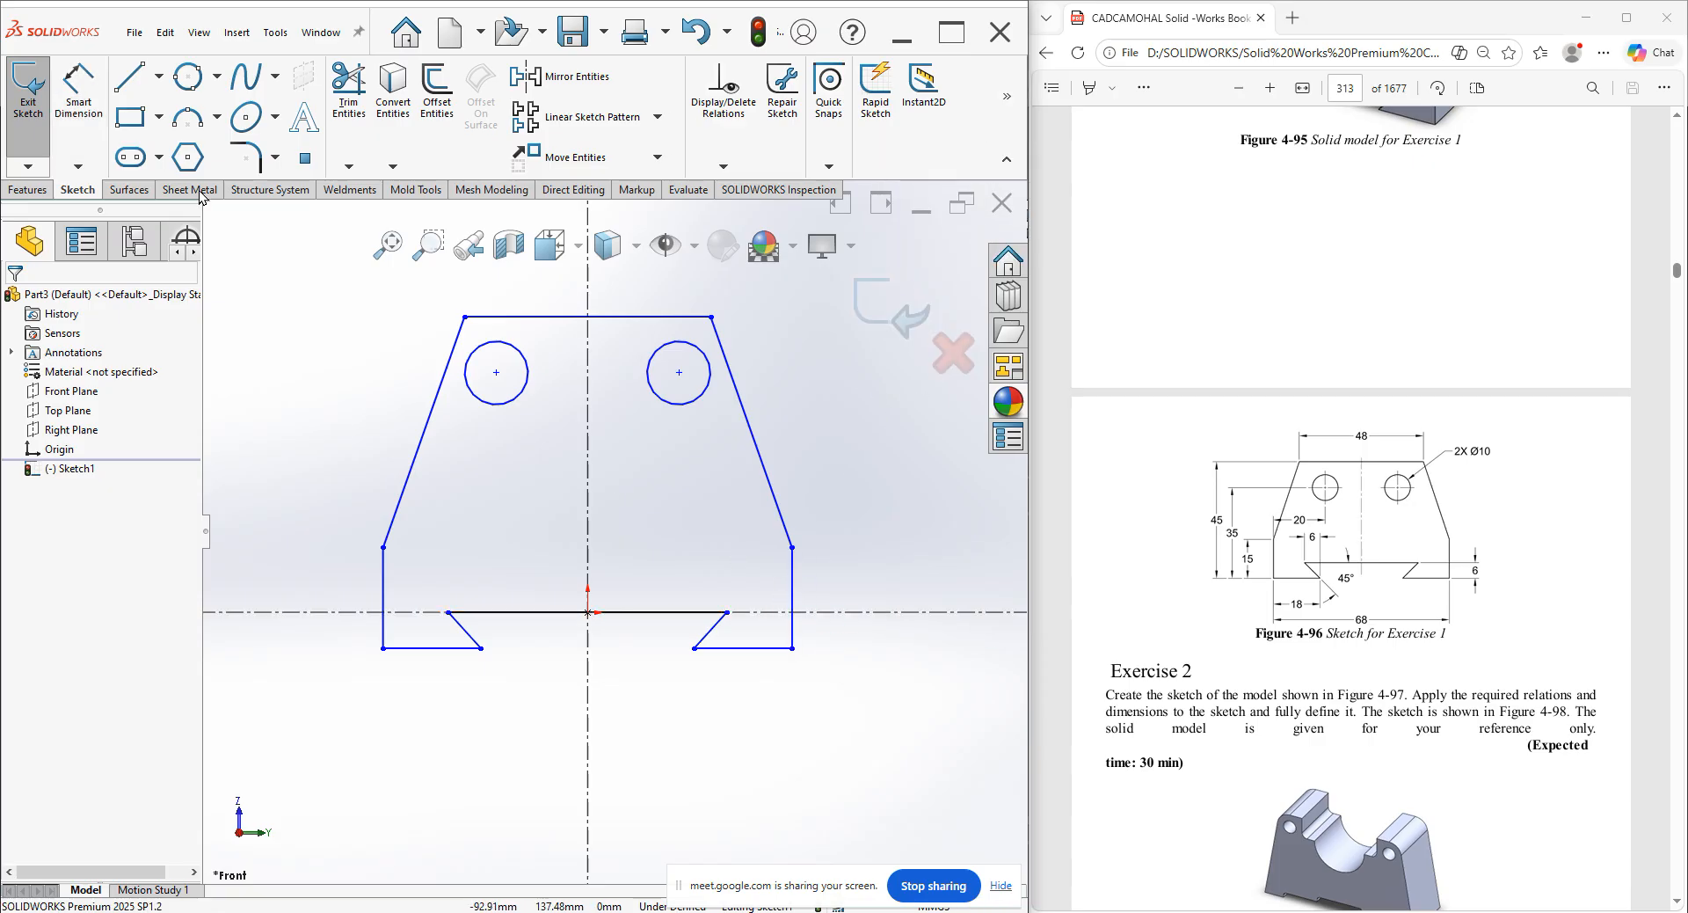
pyautogui.click(79, 103)
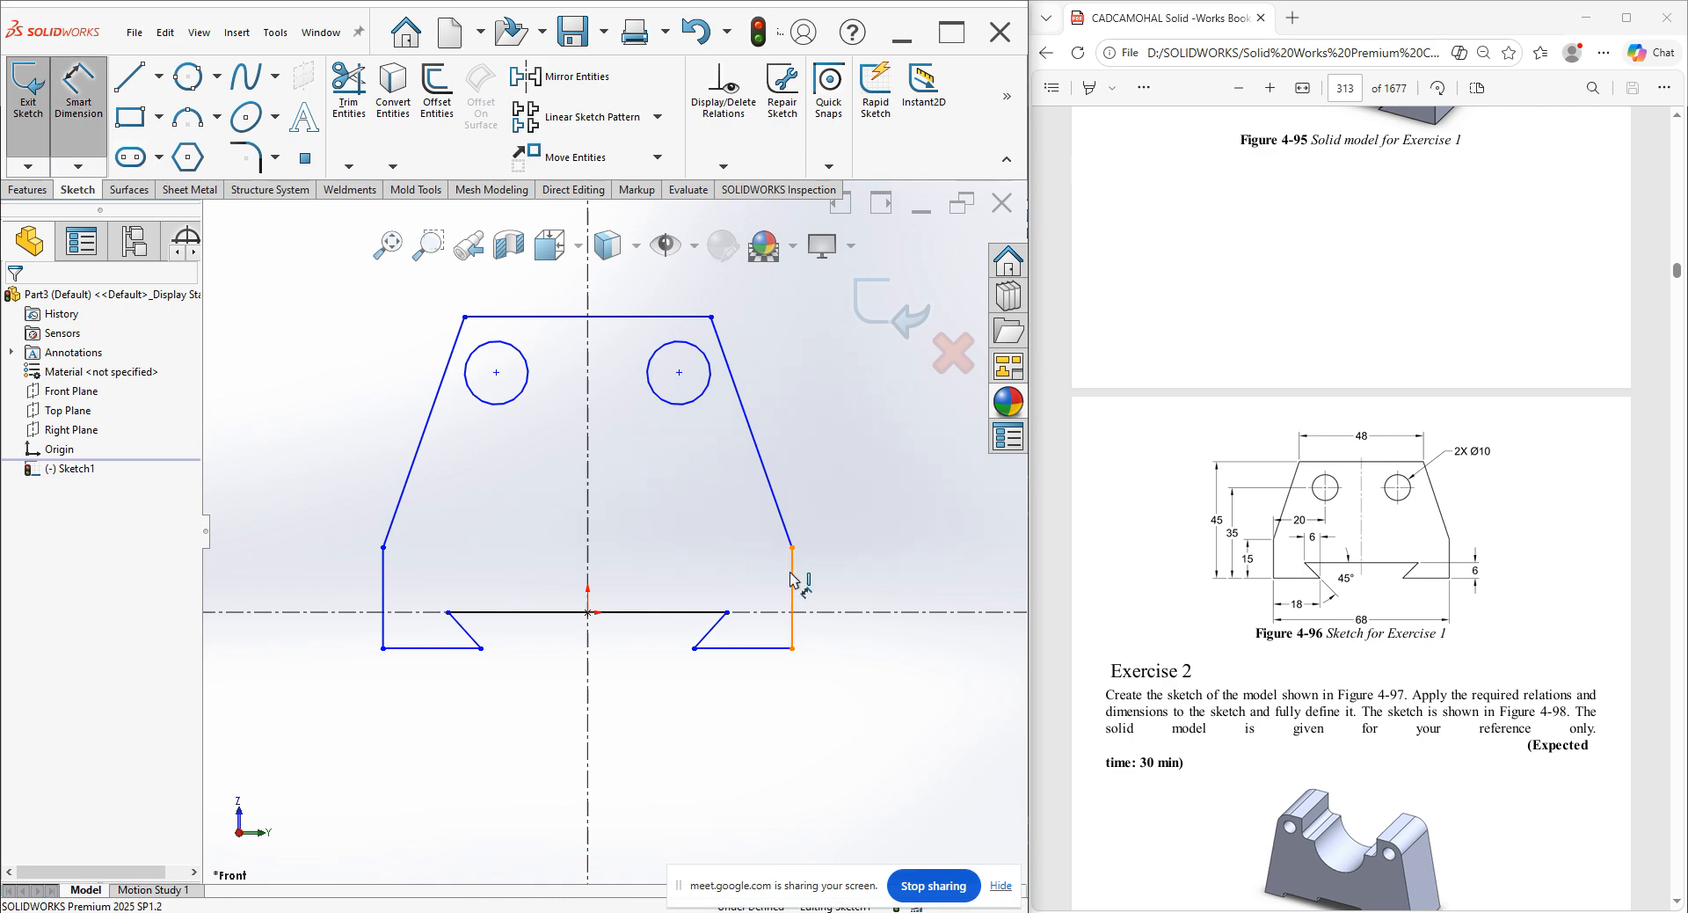
pyautogui.click(383, 606)
pyautogui.click(793, 607)
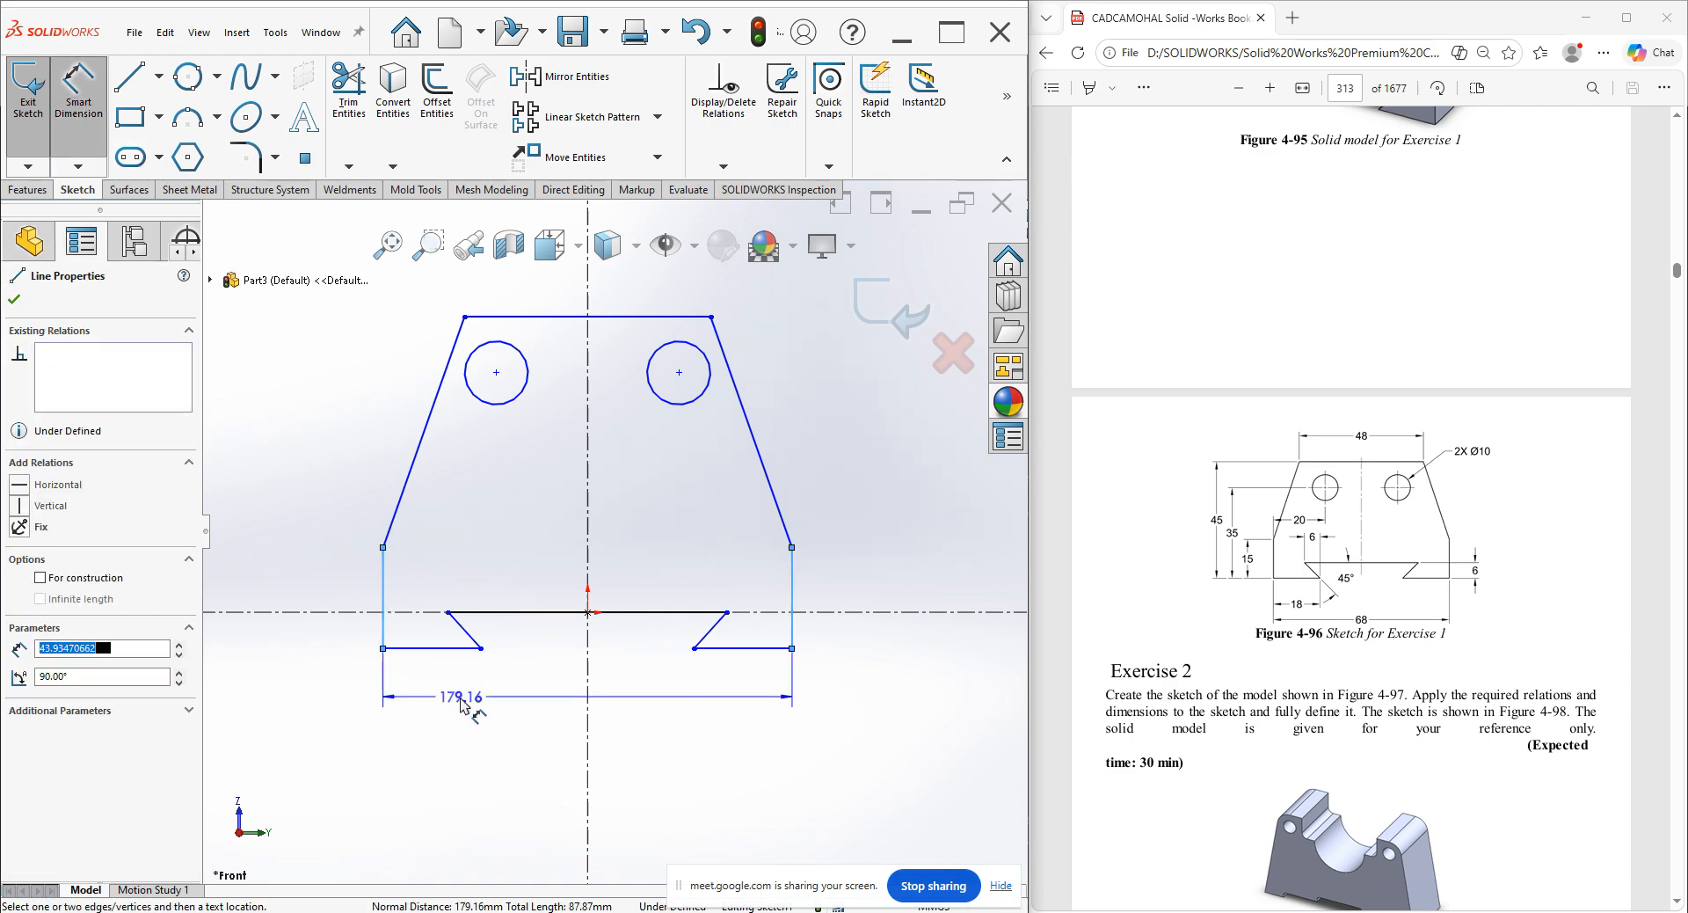
pyautogui.click(461, 704)
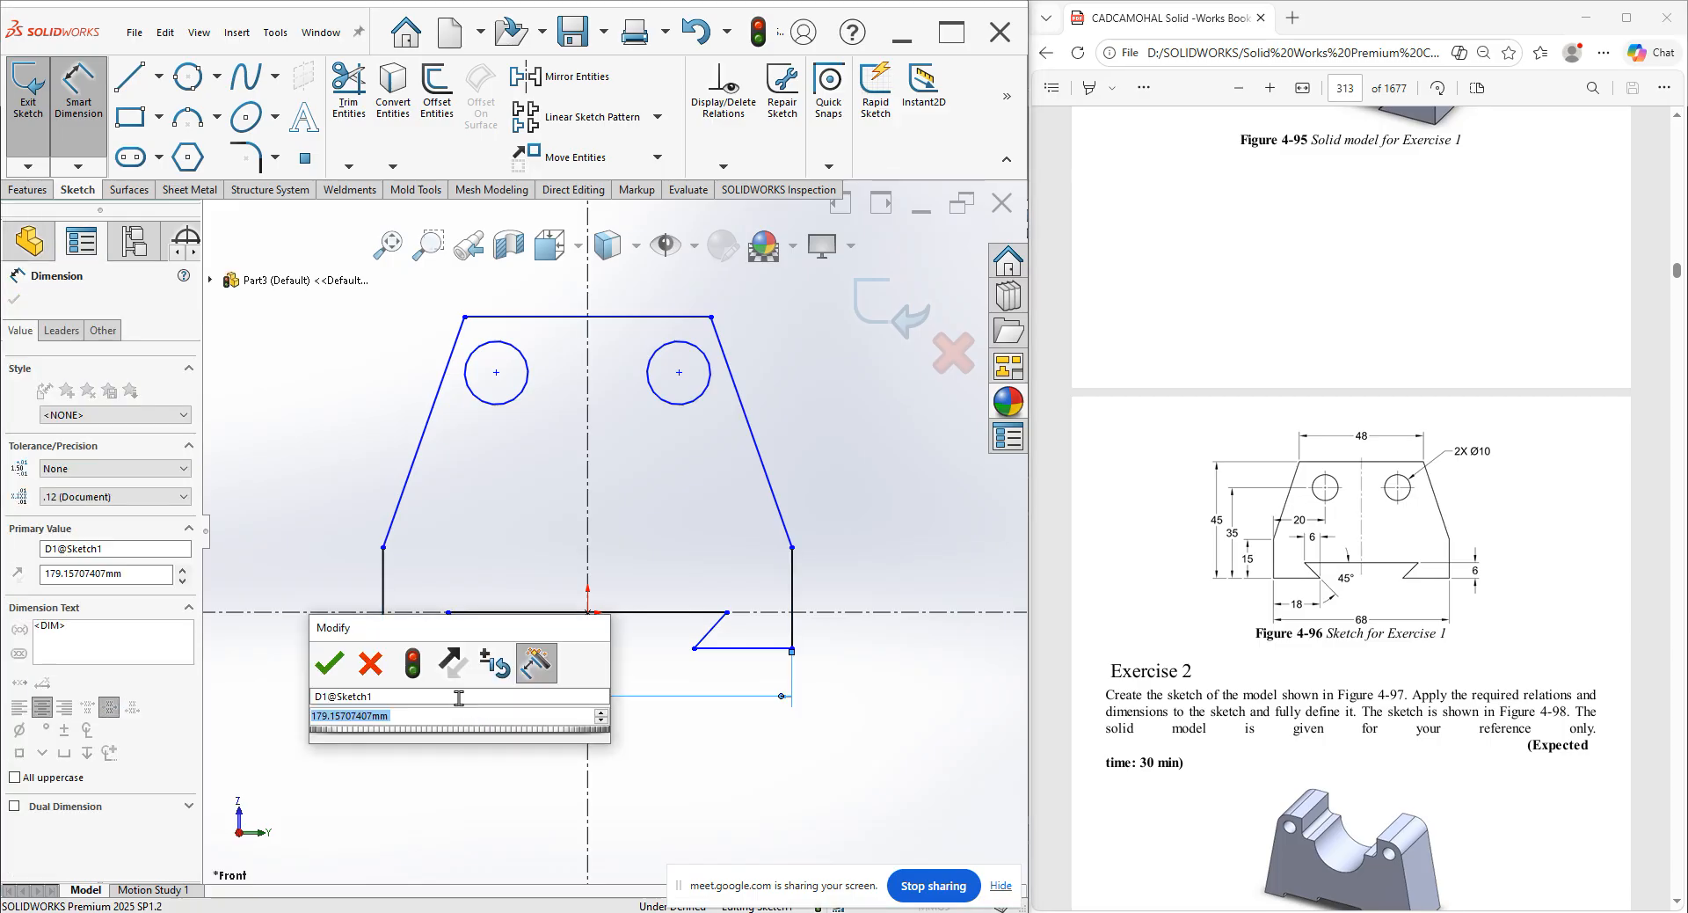
pyautogui.write('68')
pyautogui.press('Return')
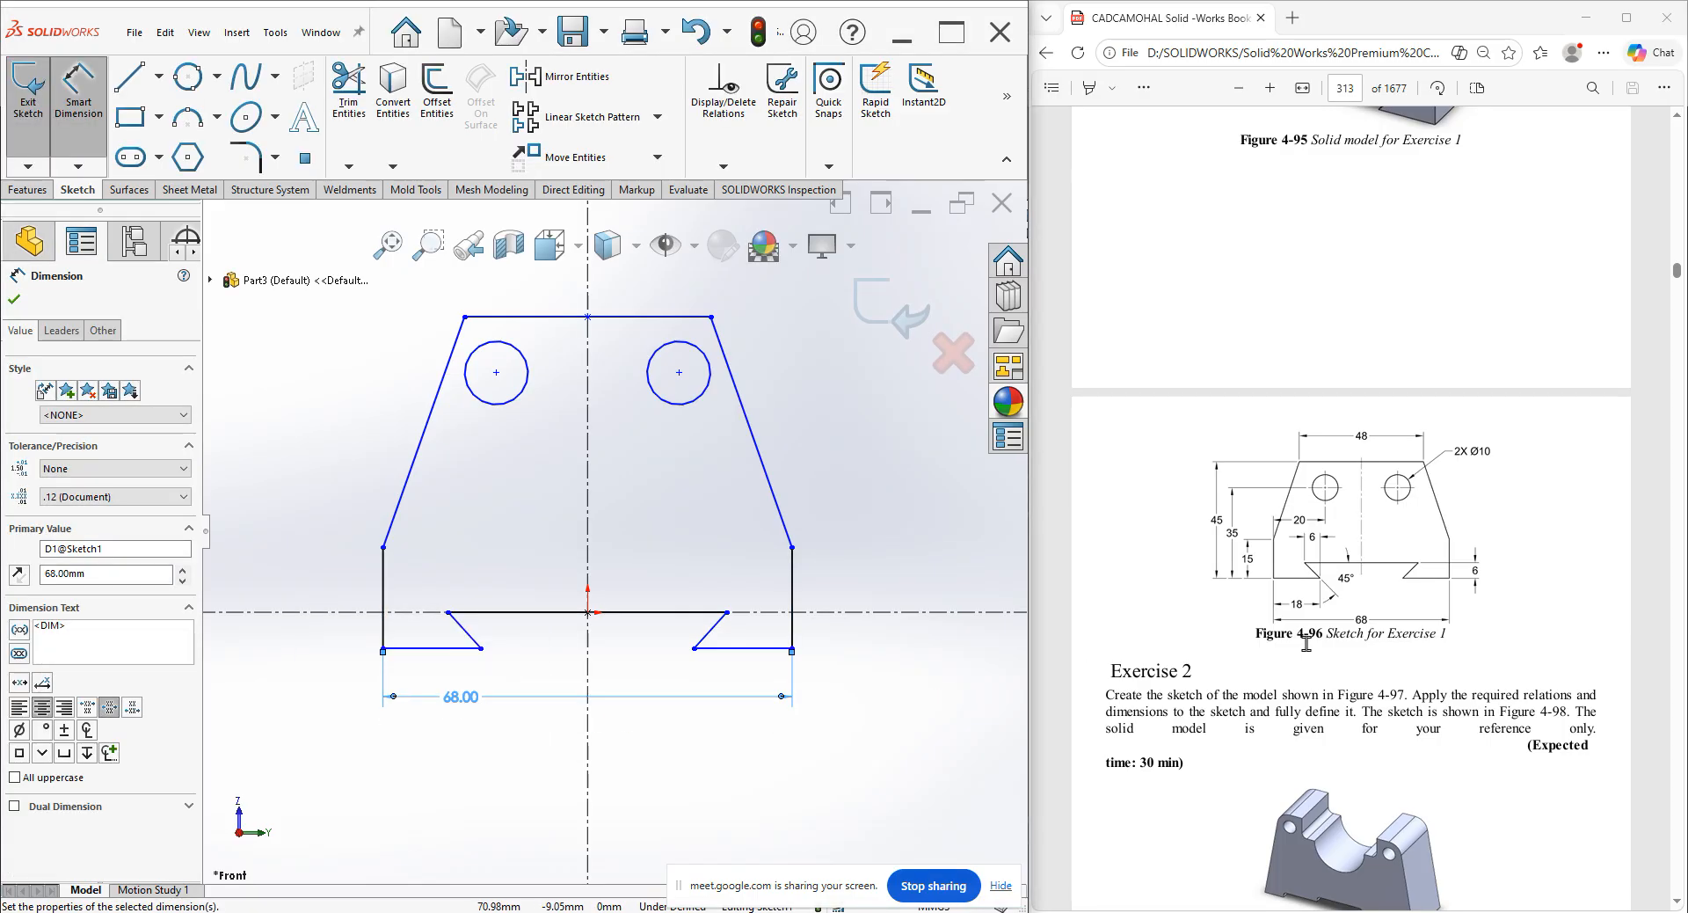
# Dimension one foot's bottom edge as 18 mm and the horizontal extent of its slanted dovetail edge as 6 mm.
pyautogui.click(746, 649)
pyautogui.click(745, 673)
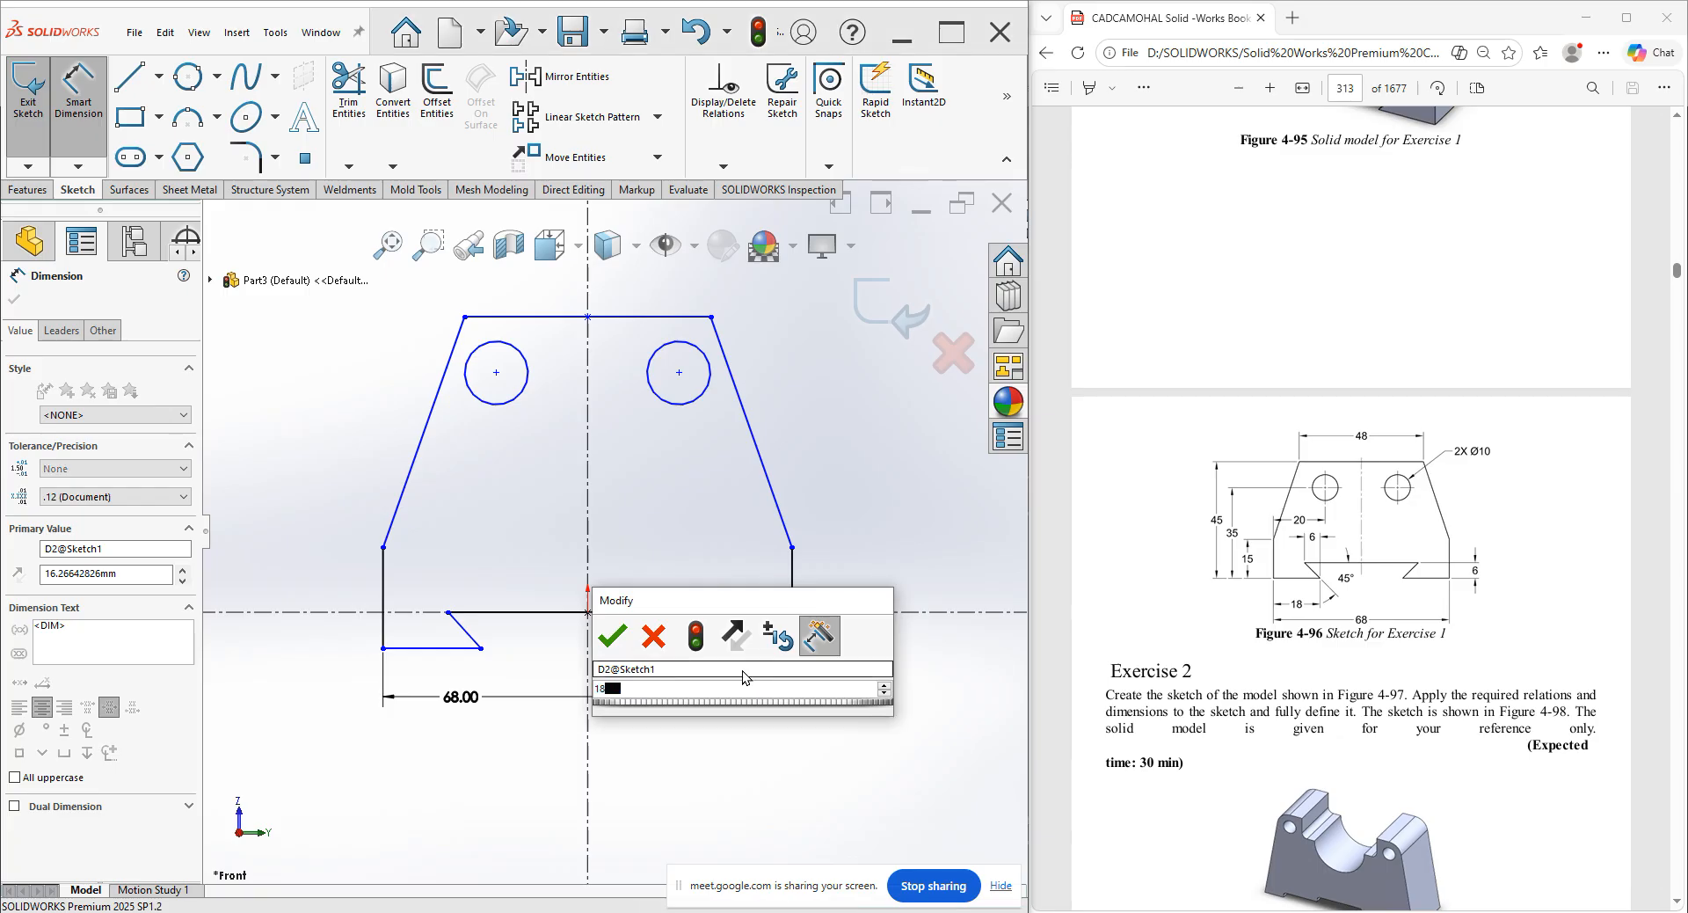
pyautogui.press('Return')
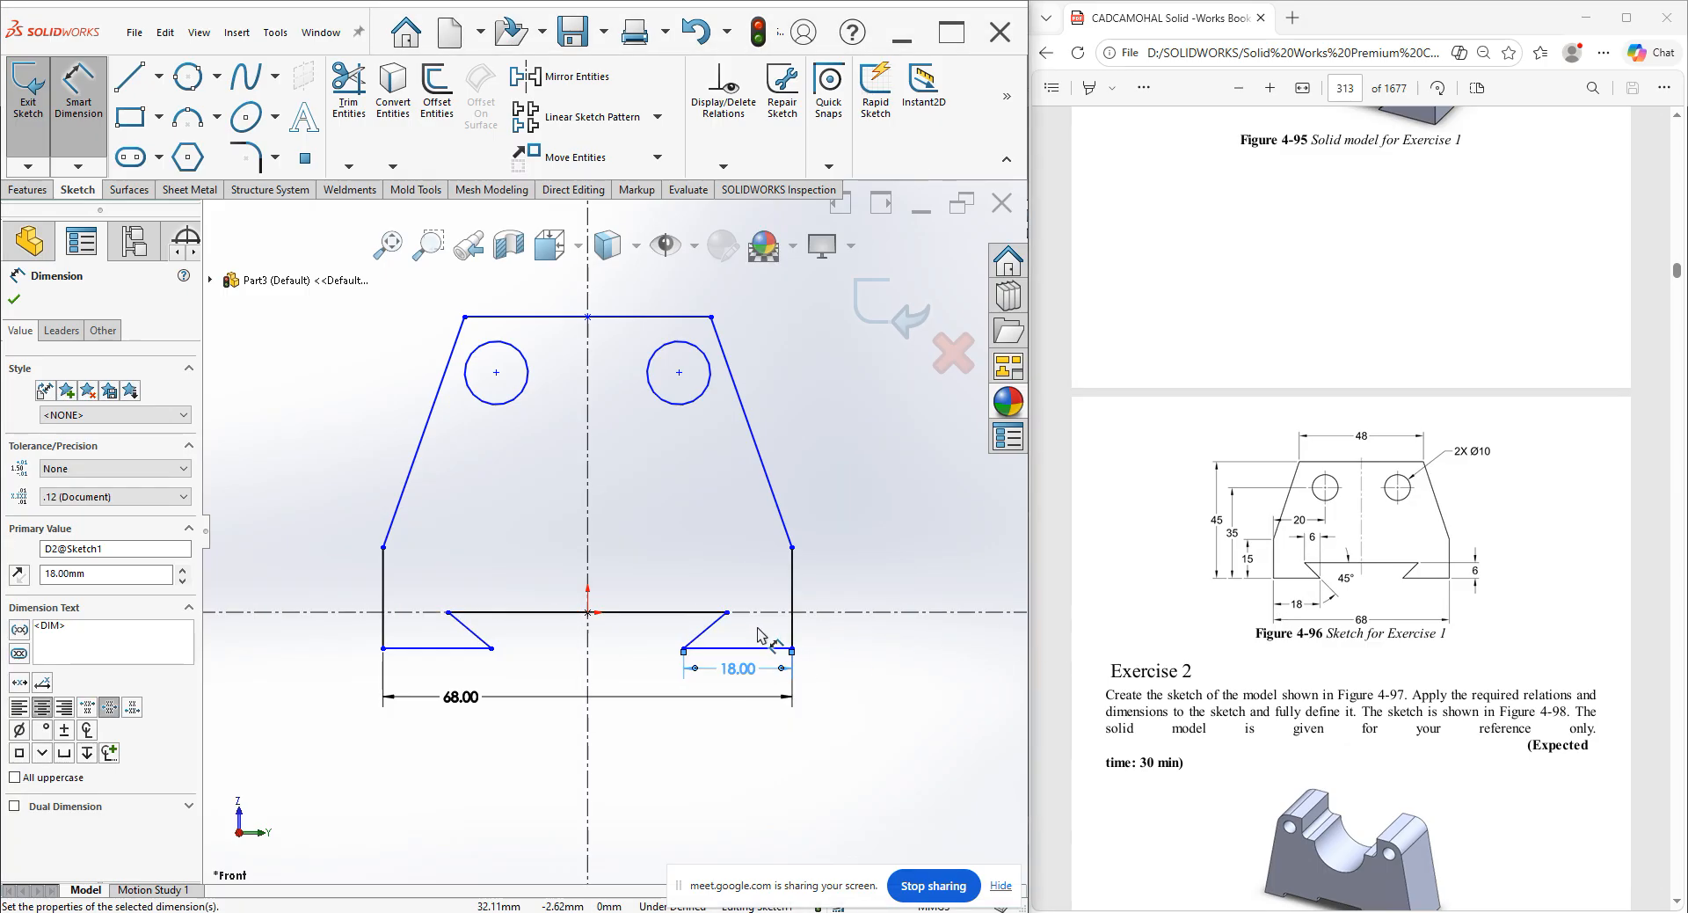
pyautogui.click(705, 635)
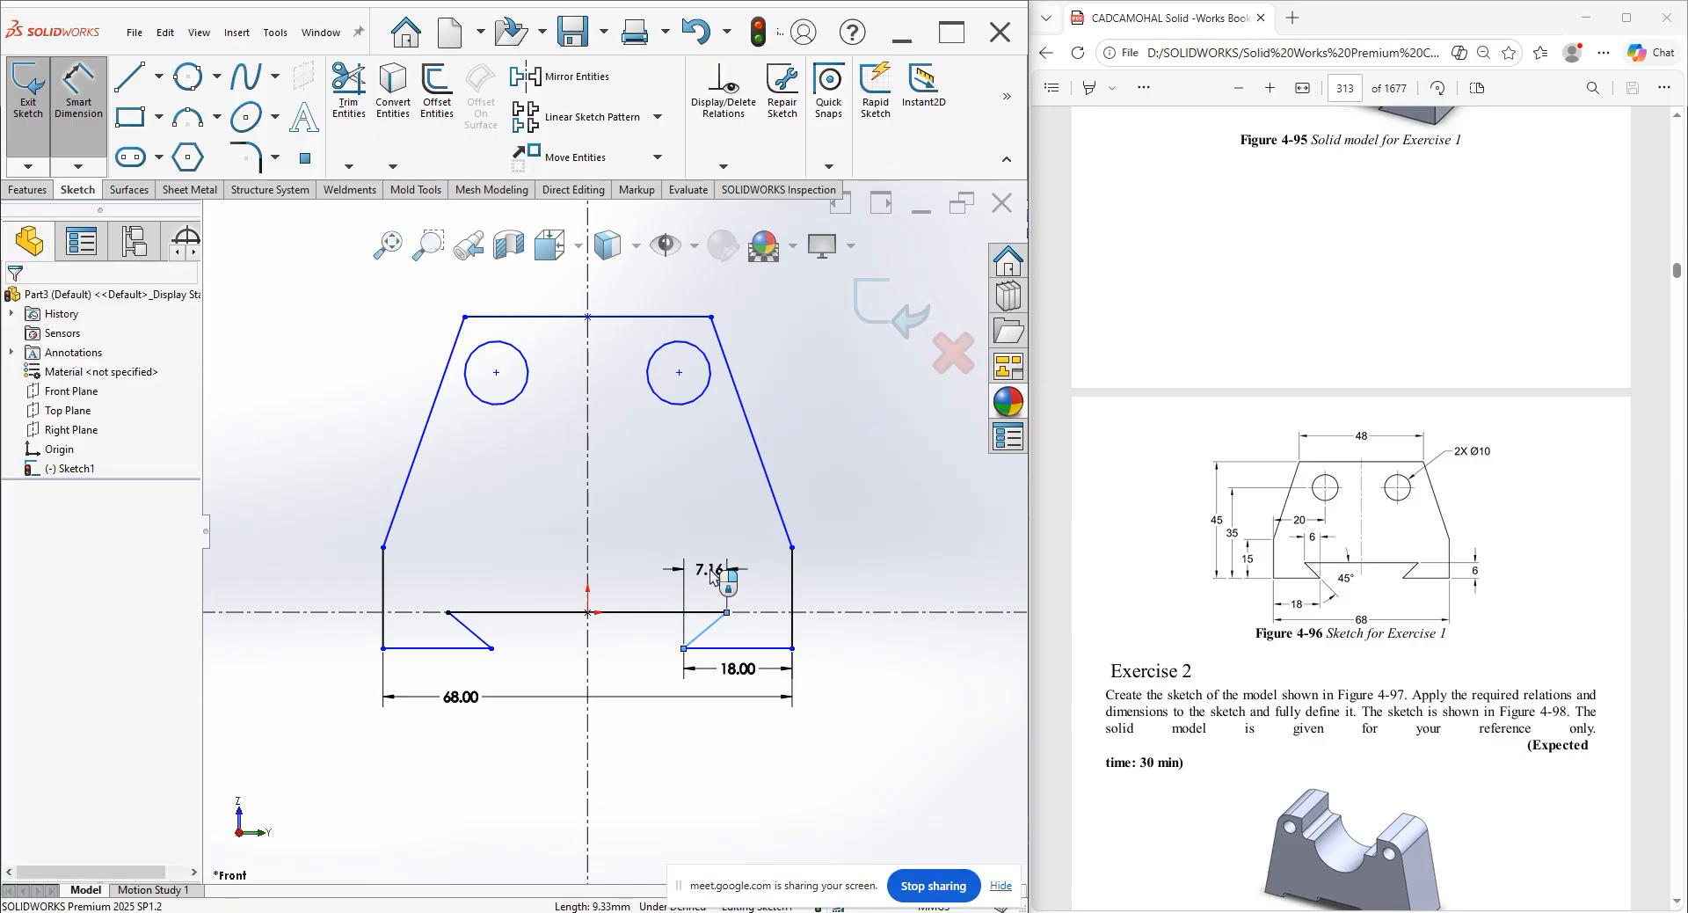
pyautogui.click(712, 576)
pyautogui.press('Return')
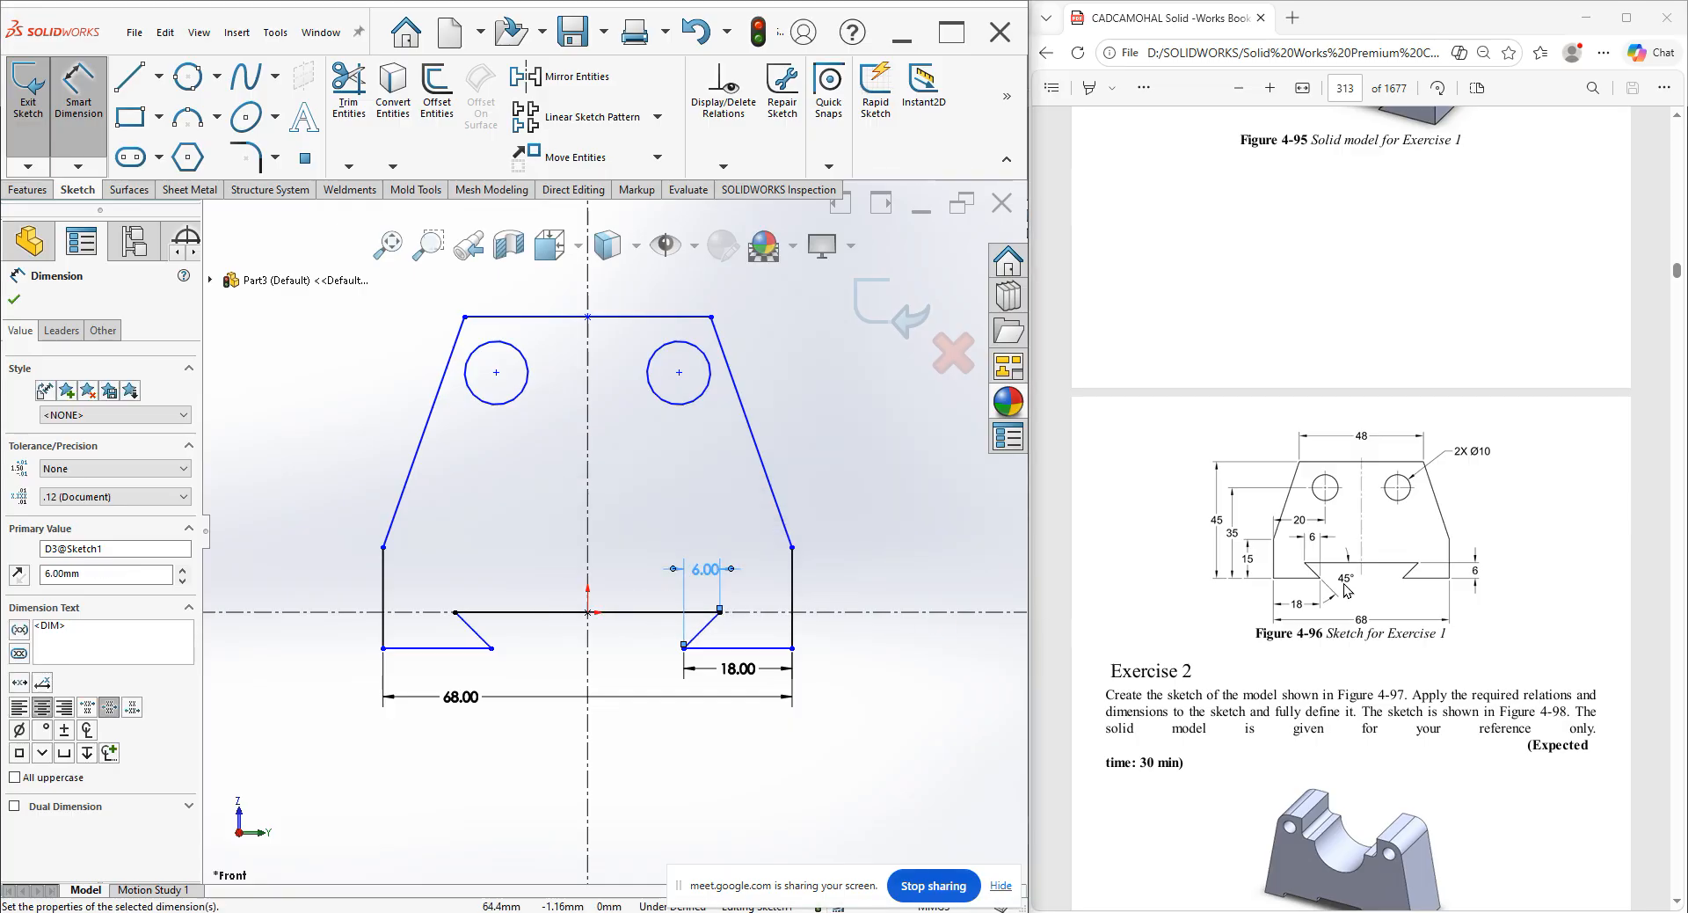
# Dimension the angle between the notch's top edge and the slanted dovetail edge as 45°.
pyautogui.click(504, 613)
pyautogui.click(475, 632)
pyautogui.click(525, 658)
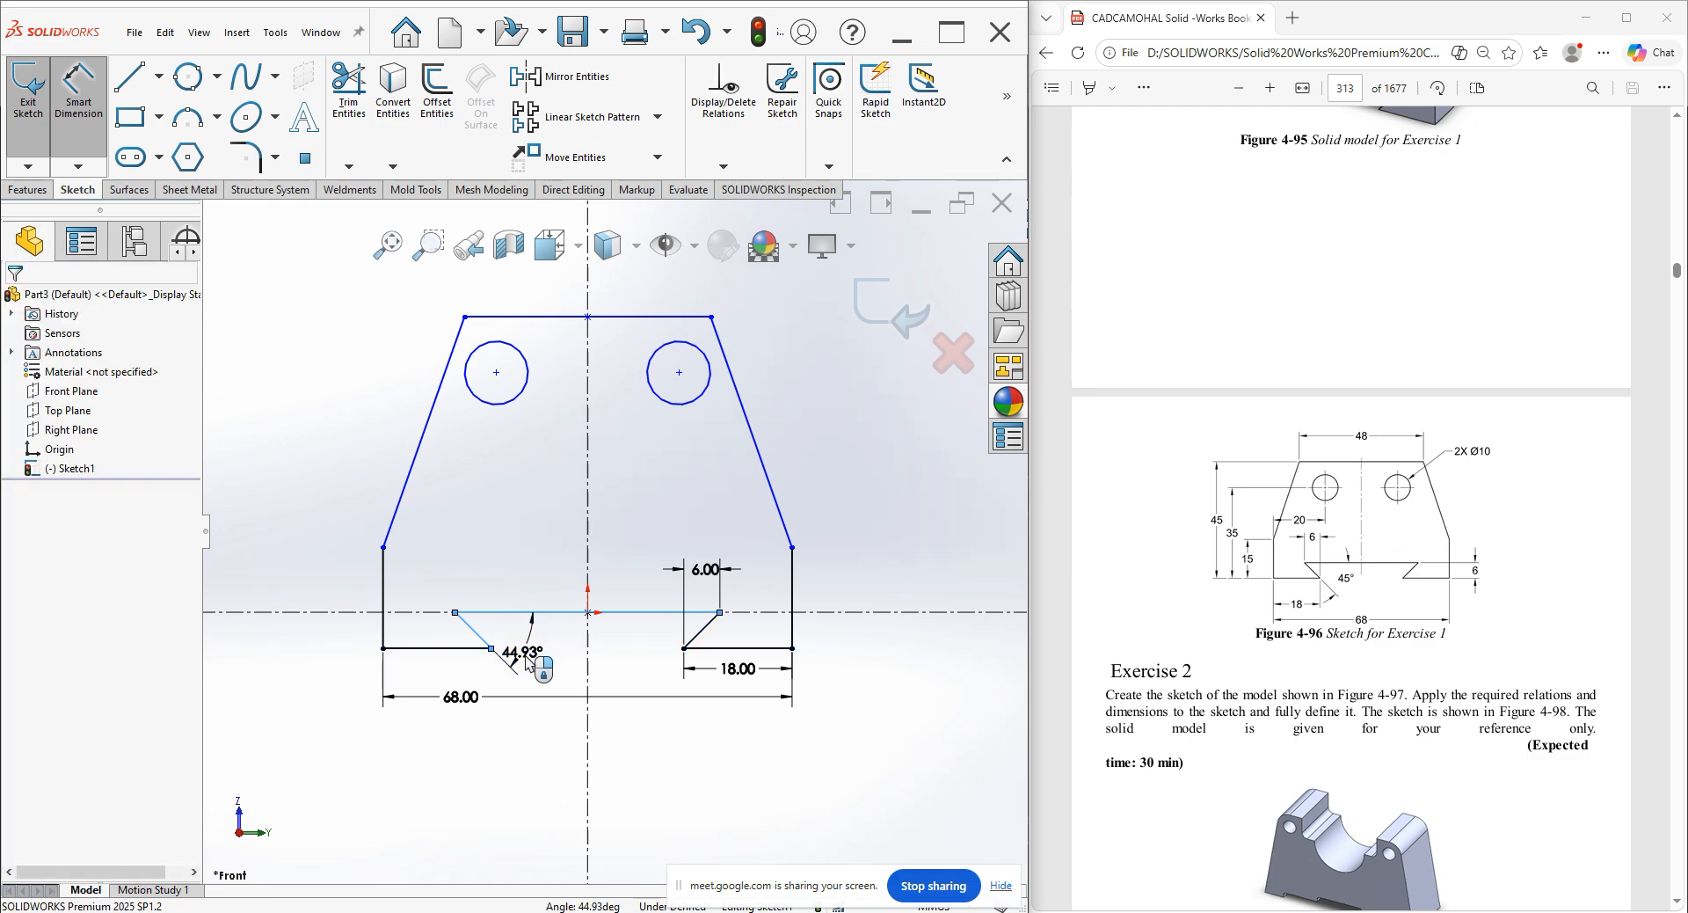
pyautogui.press('Return')
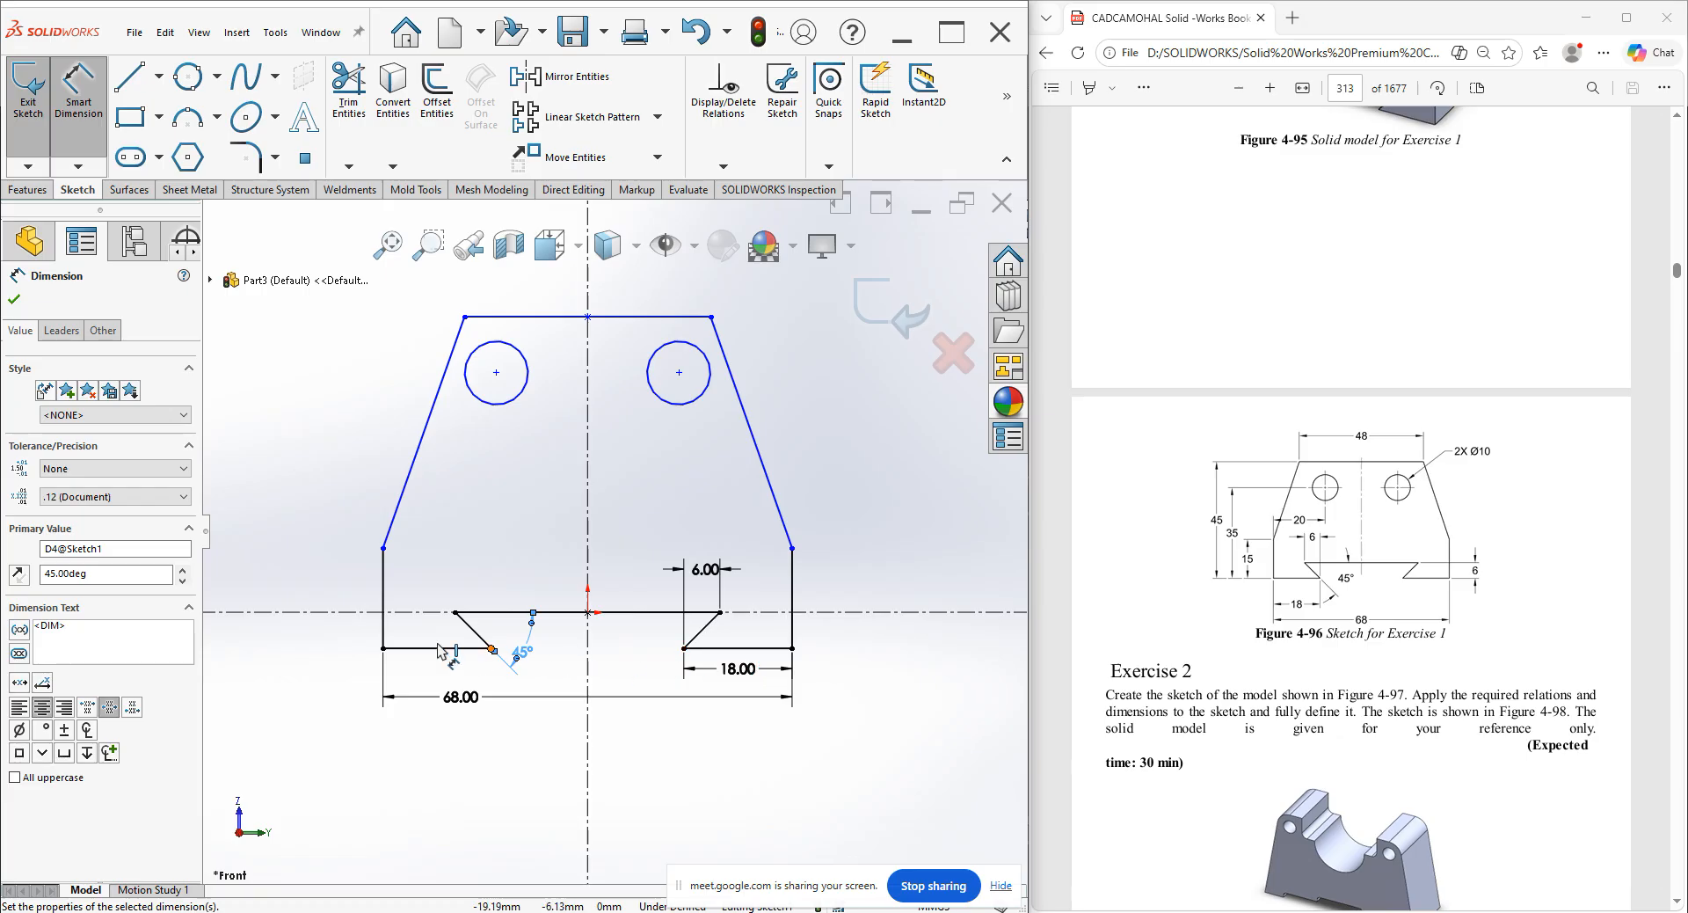
# Dimension the outer vertical side edge as 15 mm and the block's overall height from foot to upper edge as 45 mm.
pyautogui.click(795, 635)
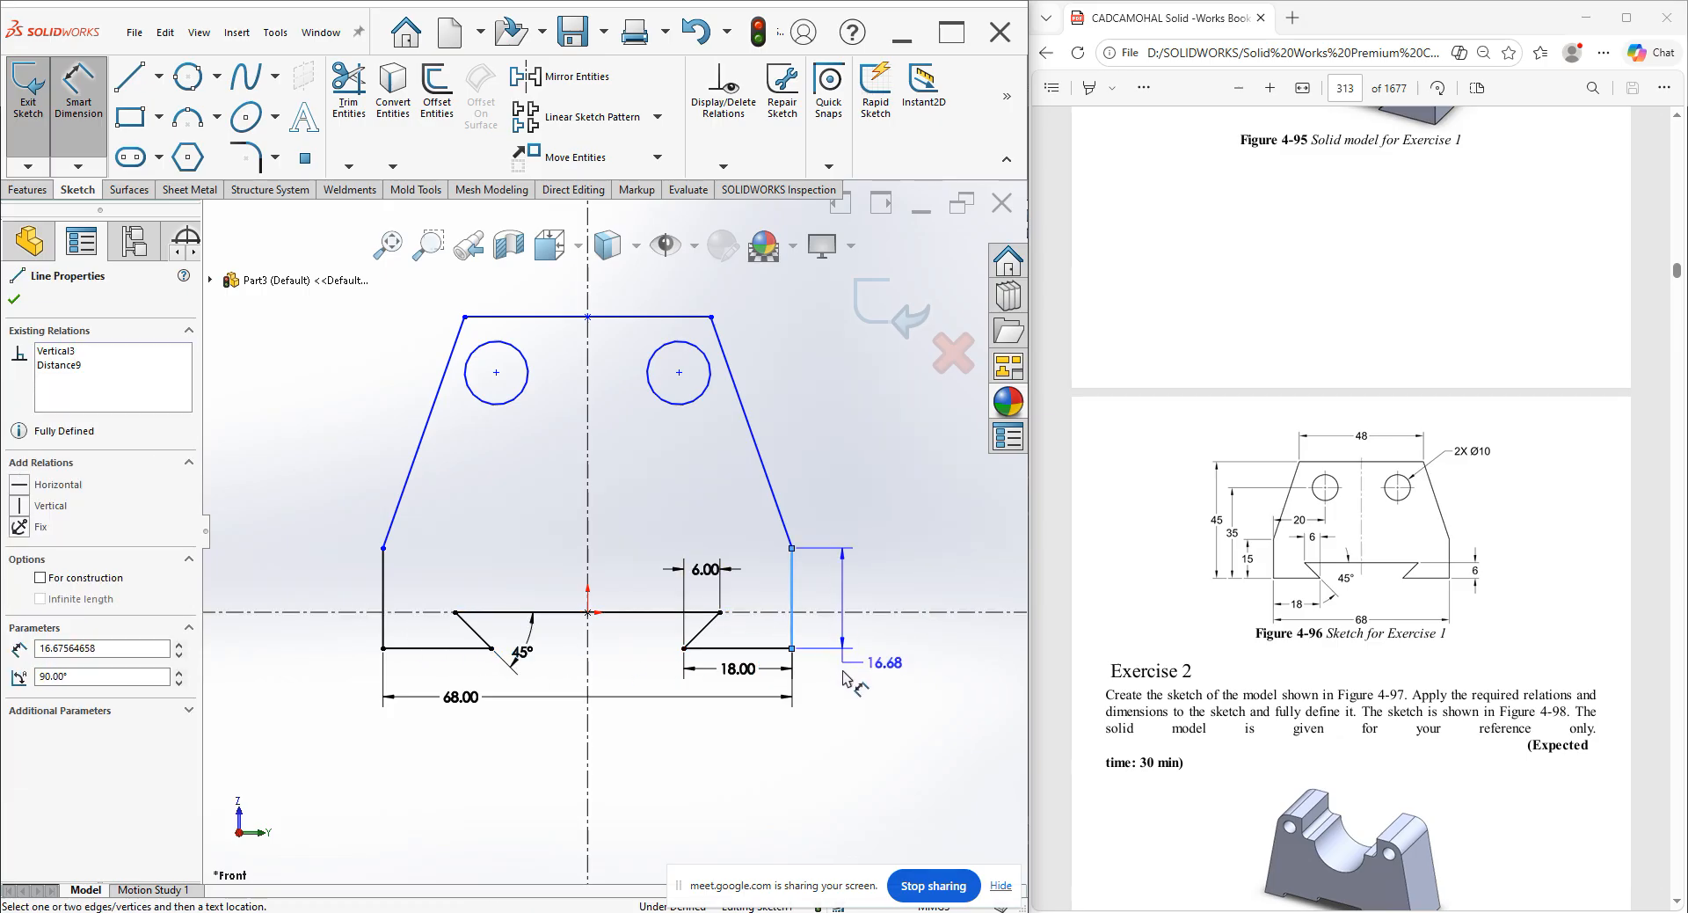
pyautogui.click(841, 695)
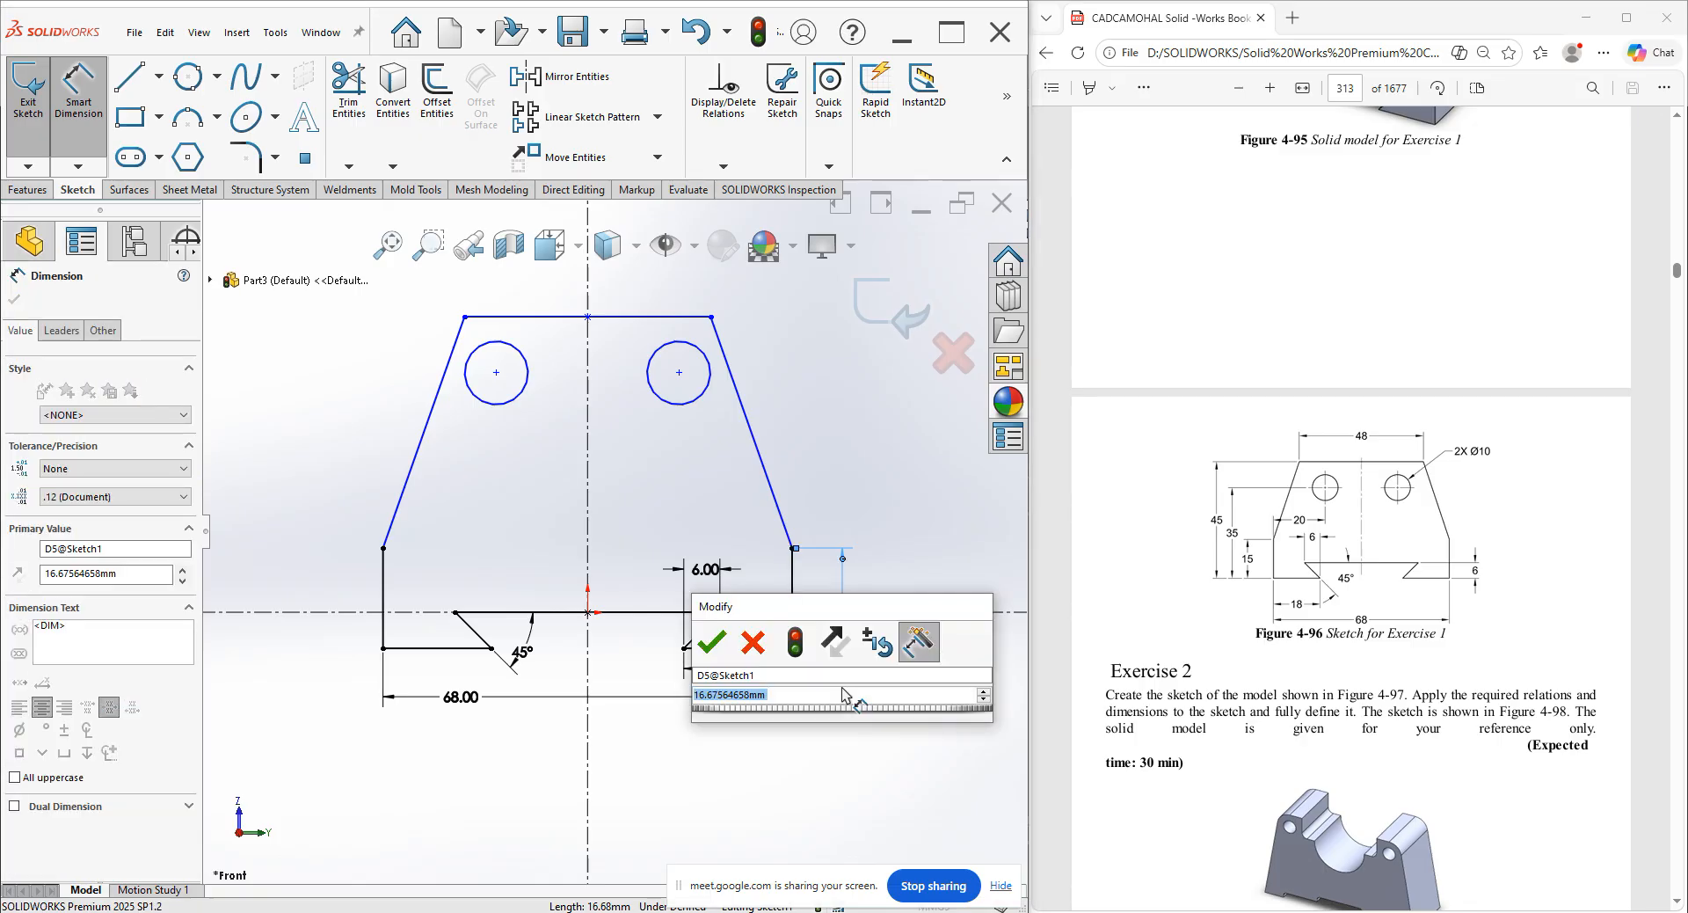
pyautogui.write('15')
pyautogui.press('Return')
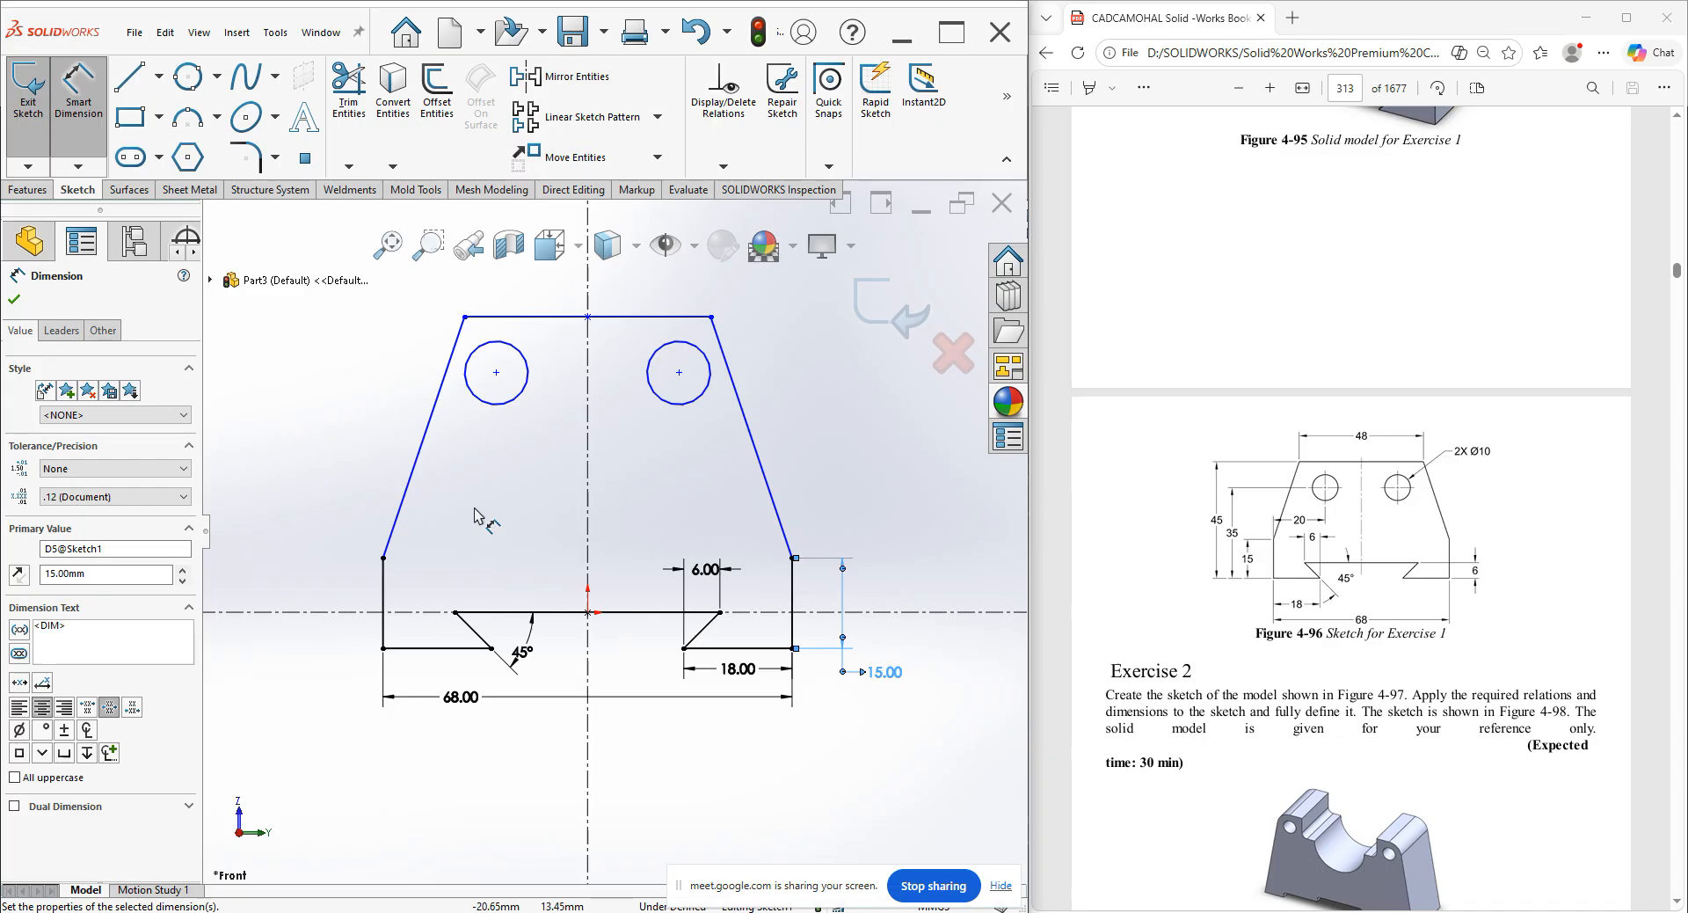
pyautogui.click(515, 318)
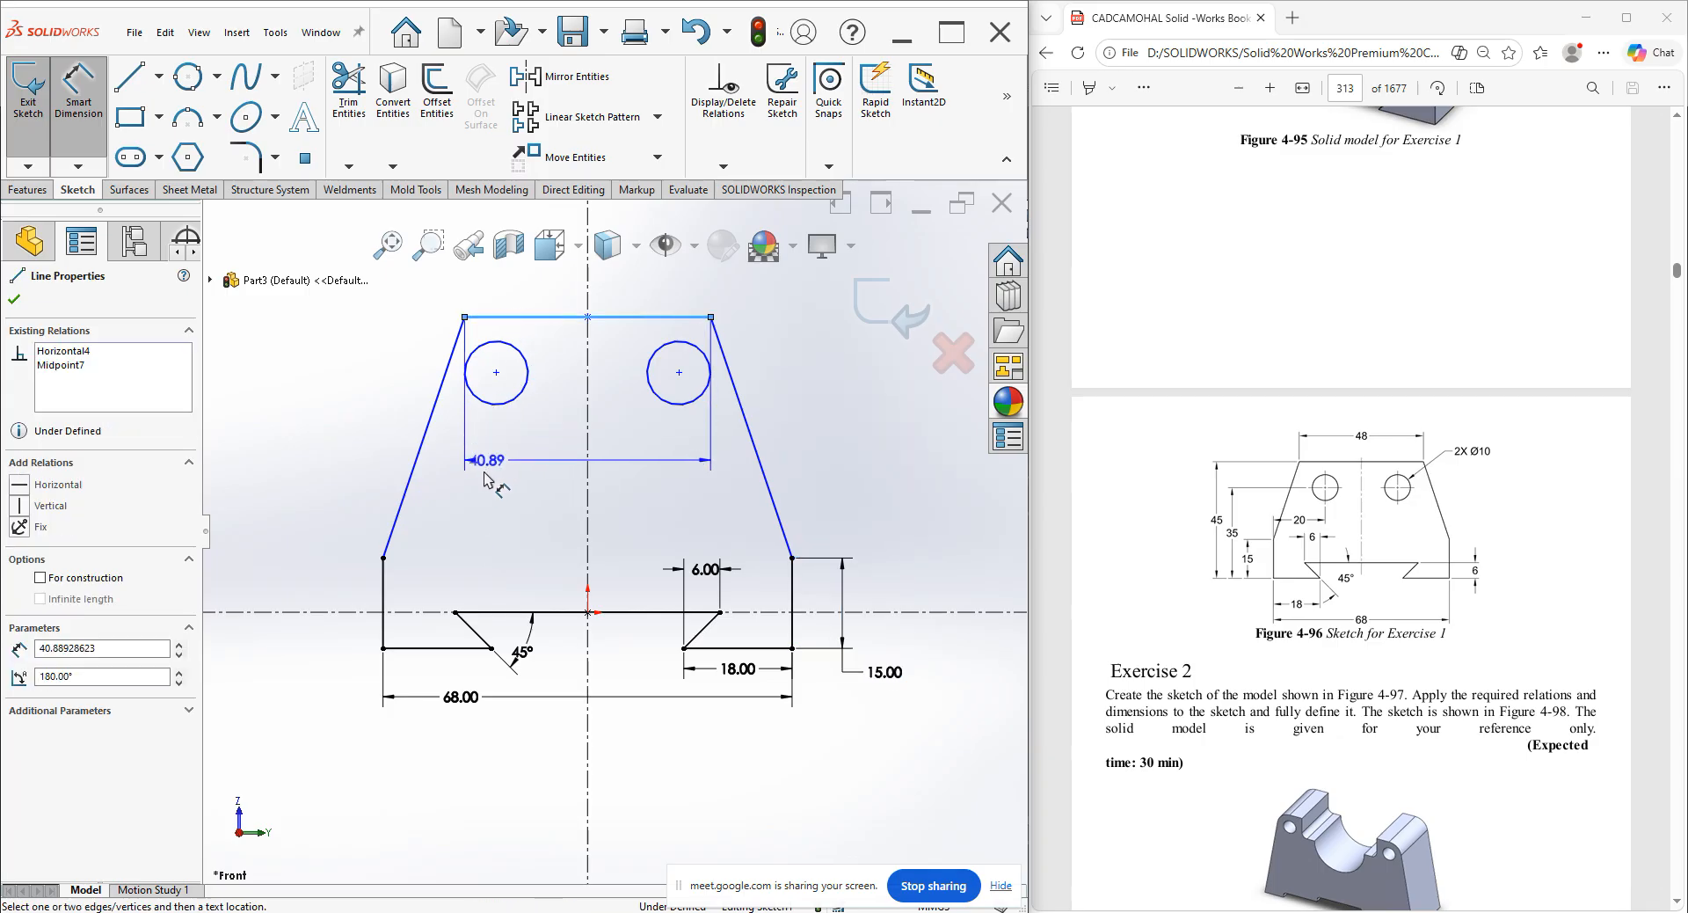
pyautogui.click(421, 649)
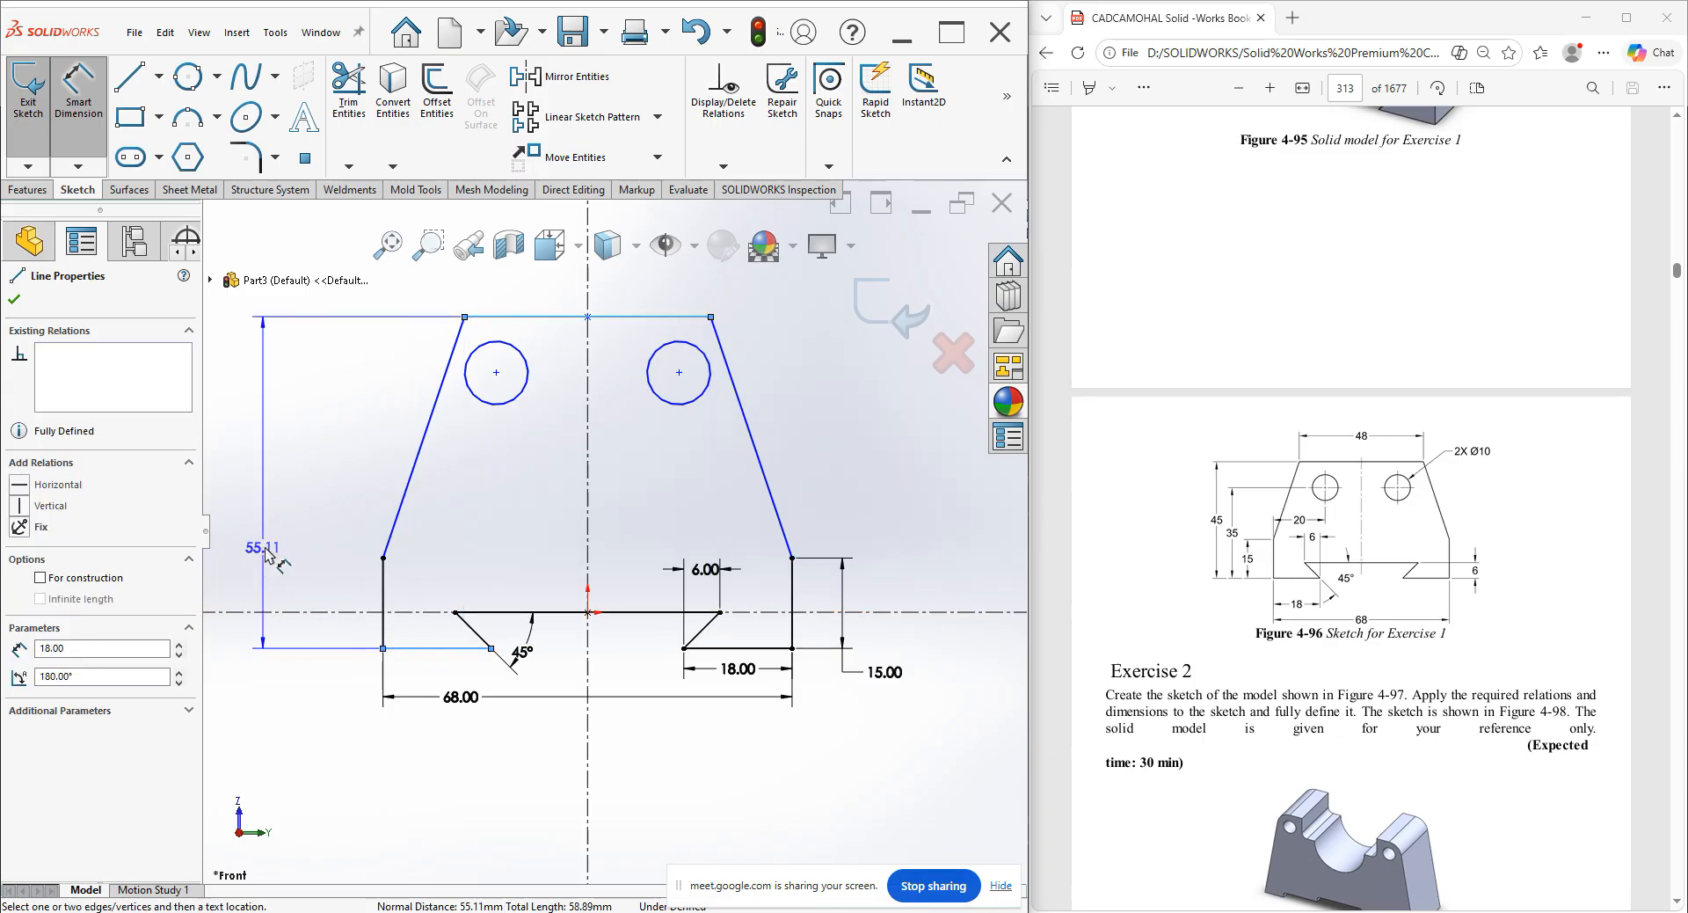
pyautogui.click(284, 550)
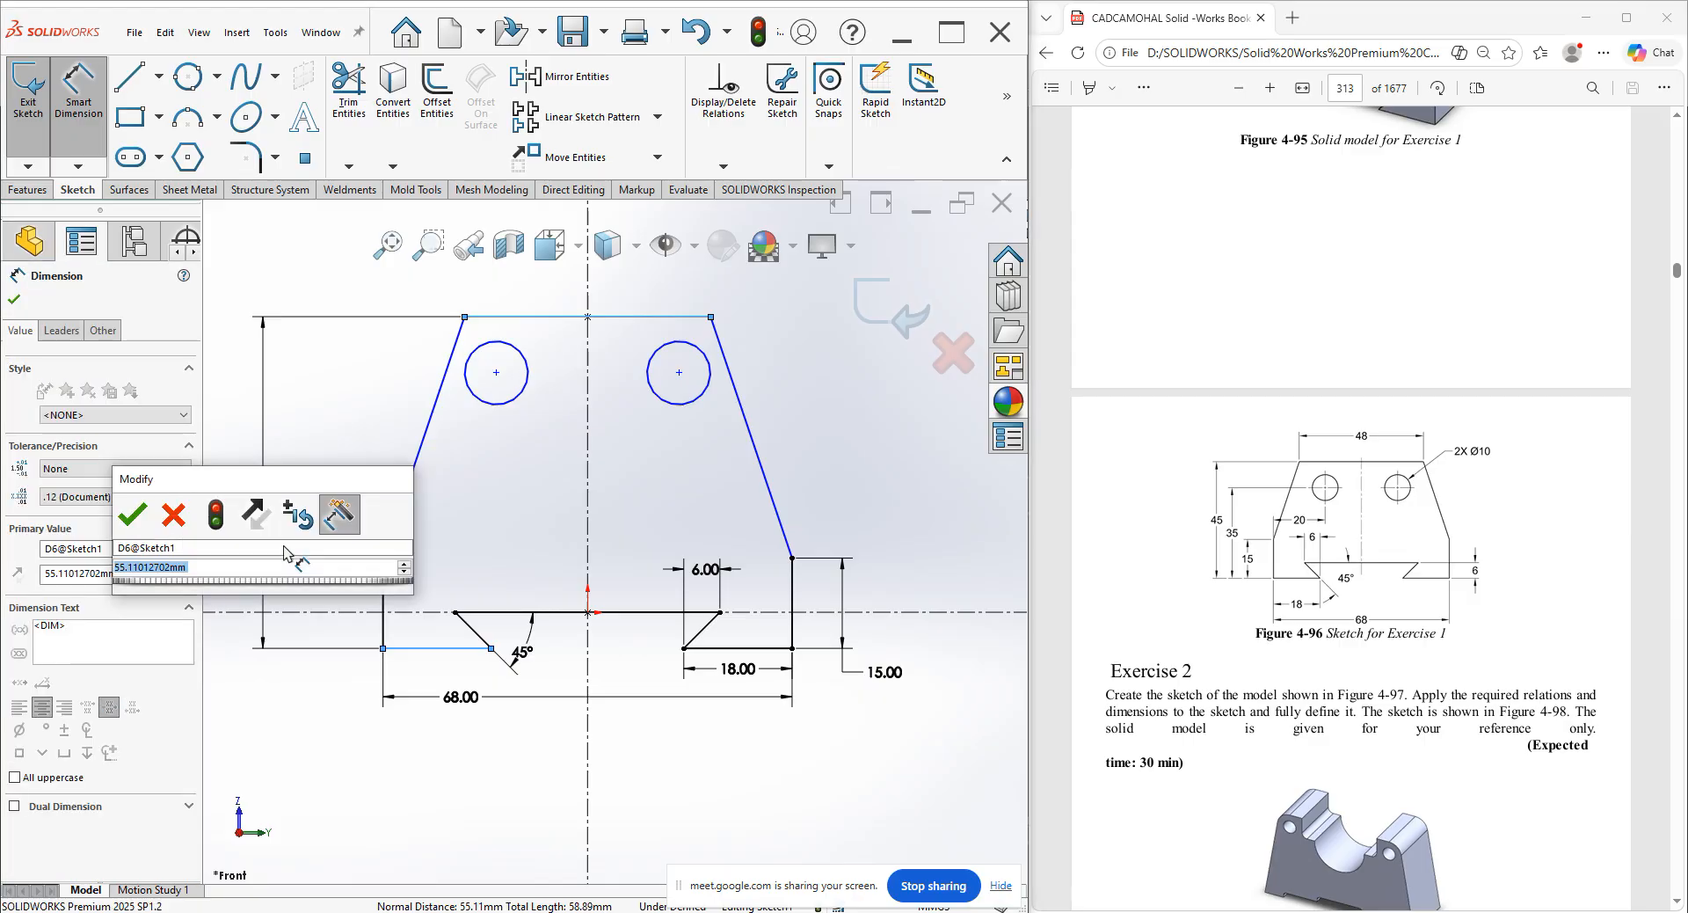
pyautogui.press('Return')
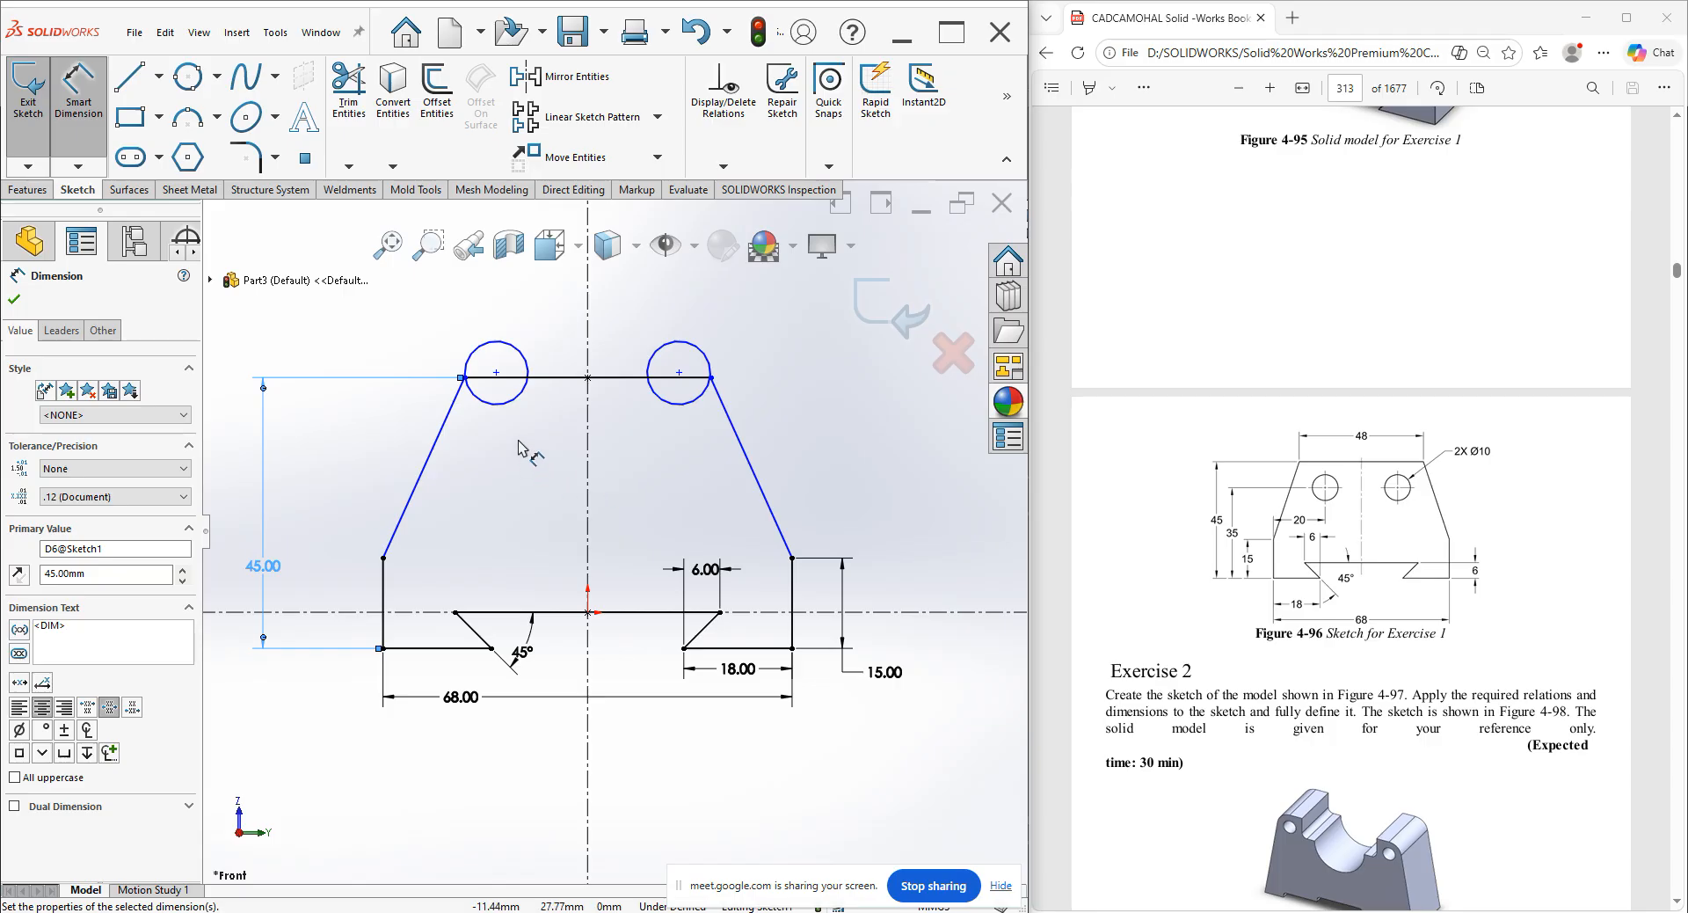
# Position the hole centre 35 mm above the foot's bottom edge and 20 mm in from the outer vertical edge.
pyautogui.click(497, 374)
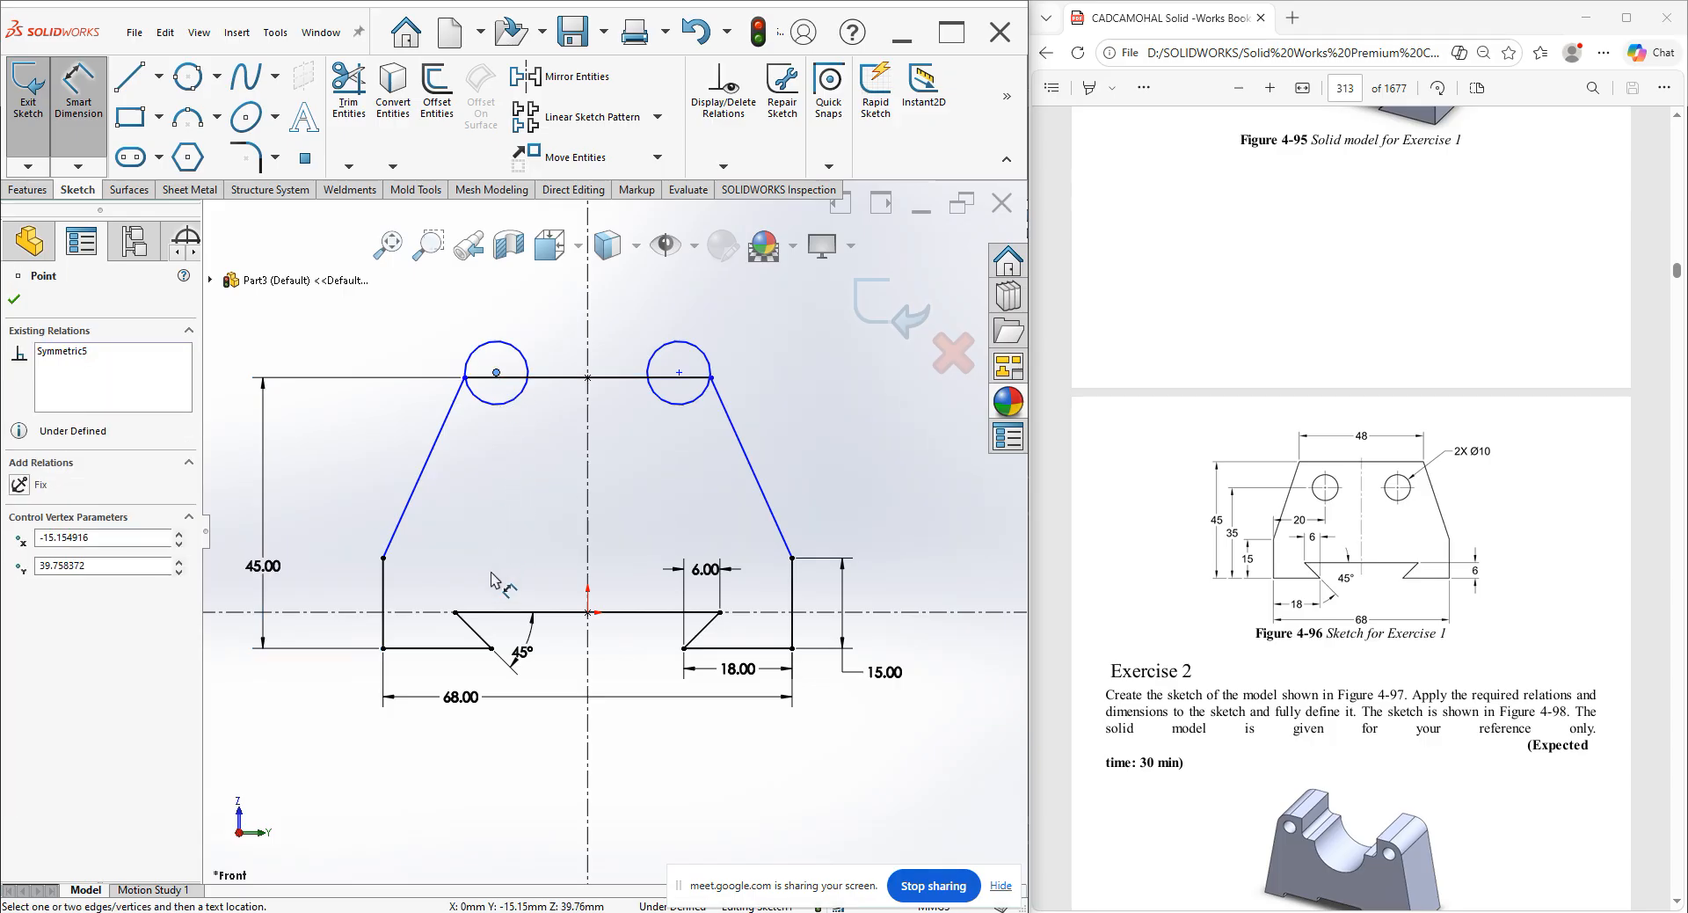
pyautogui.click(444, 648)
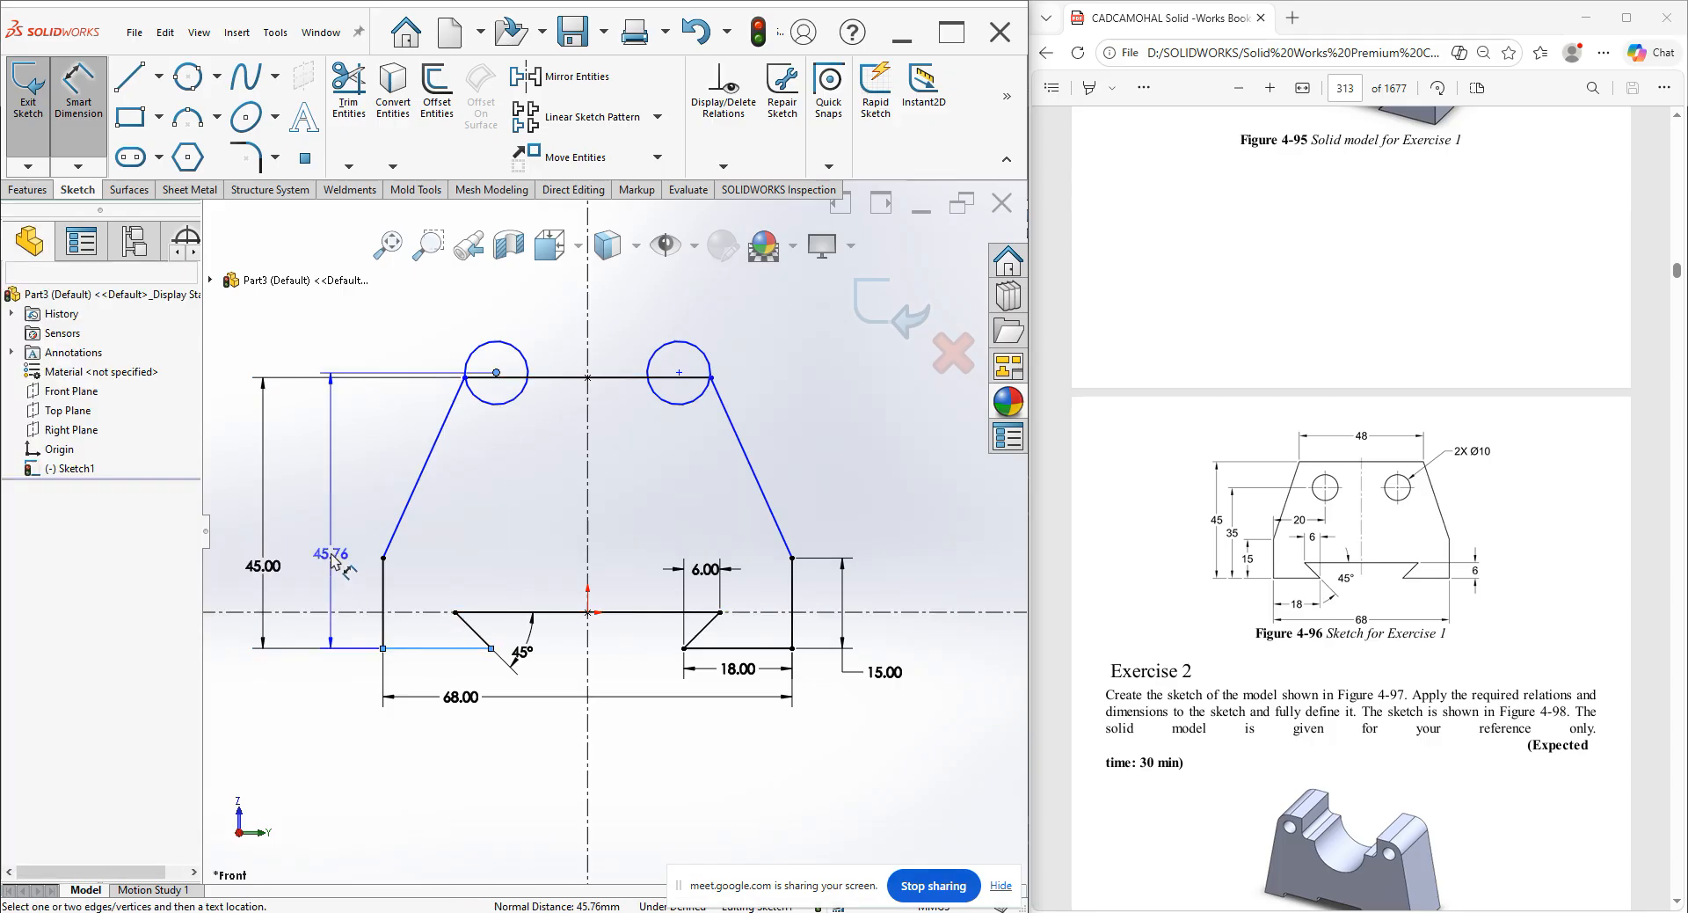
pyautogui.click(332, 557)
pyautogui.write('35')
pyautogui.press('Return')
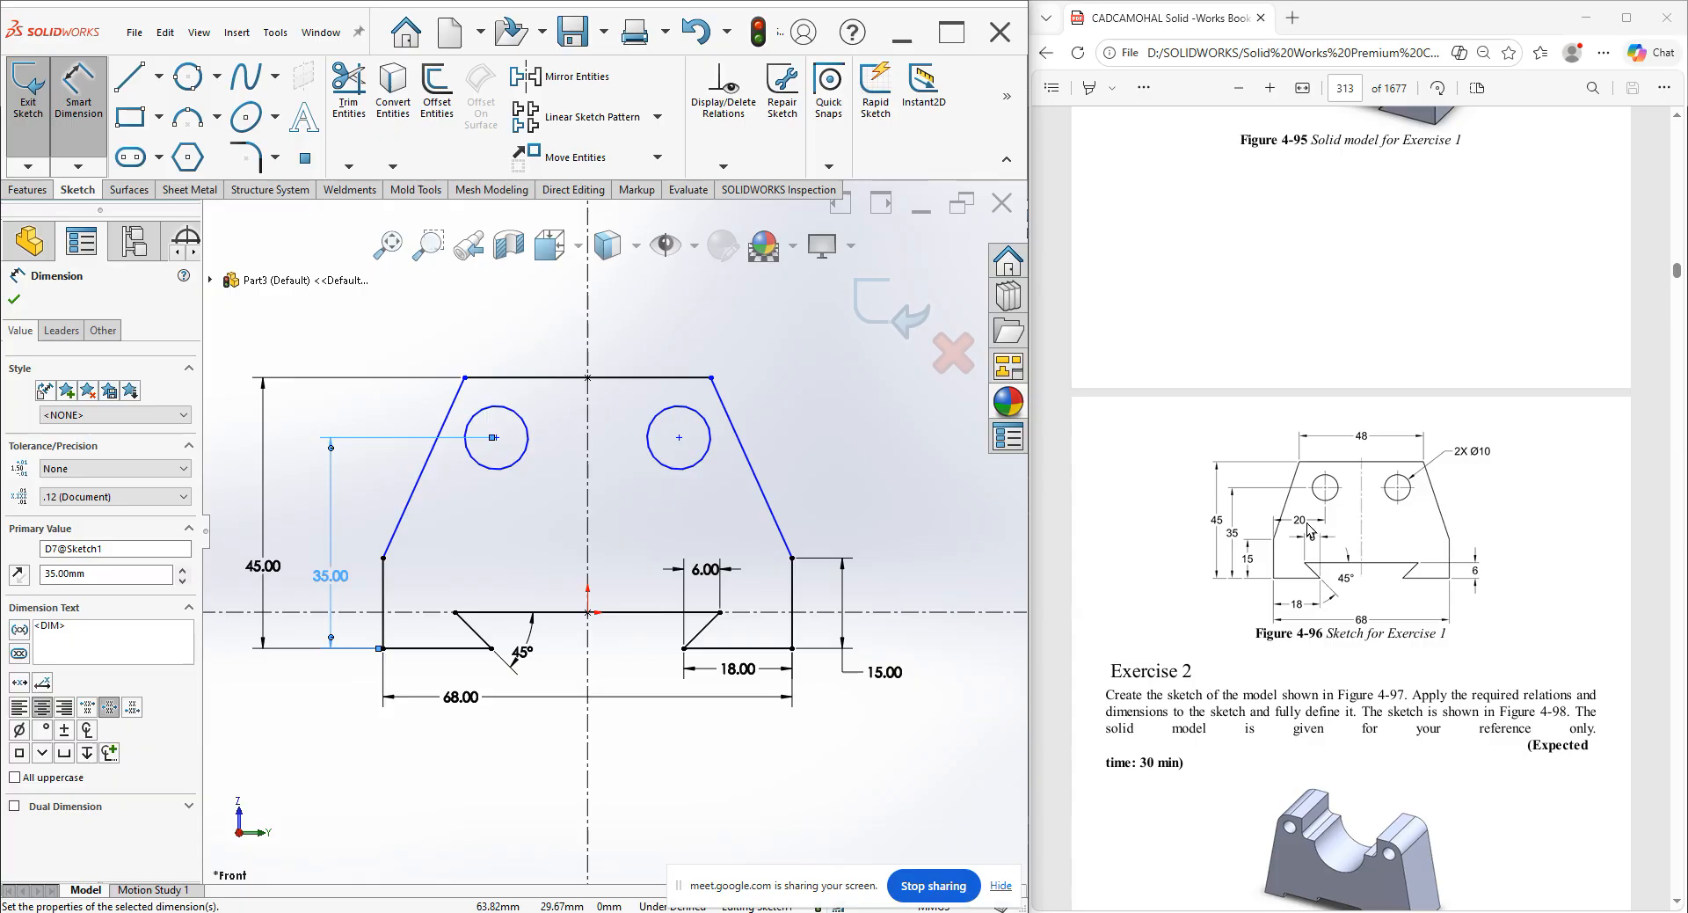
pyautogui.click(497, 438)
pyautogui.click(384, 598)
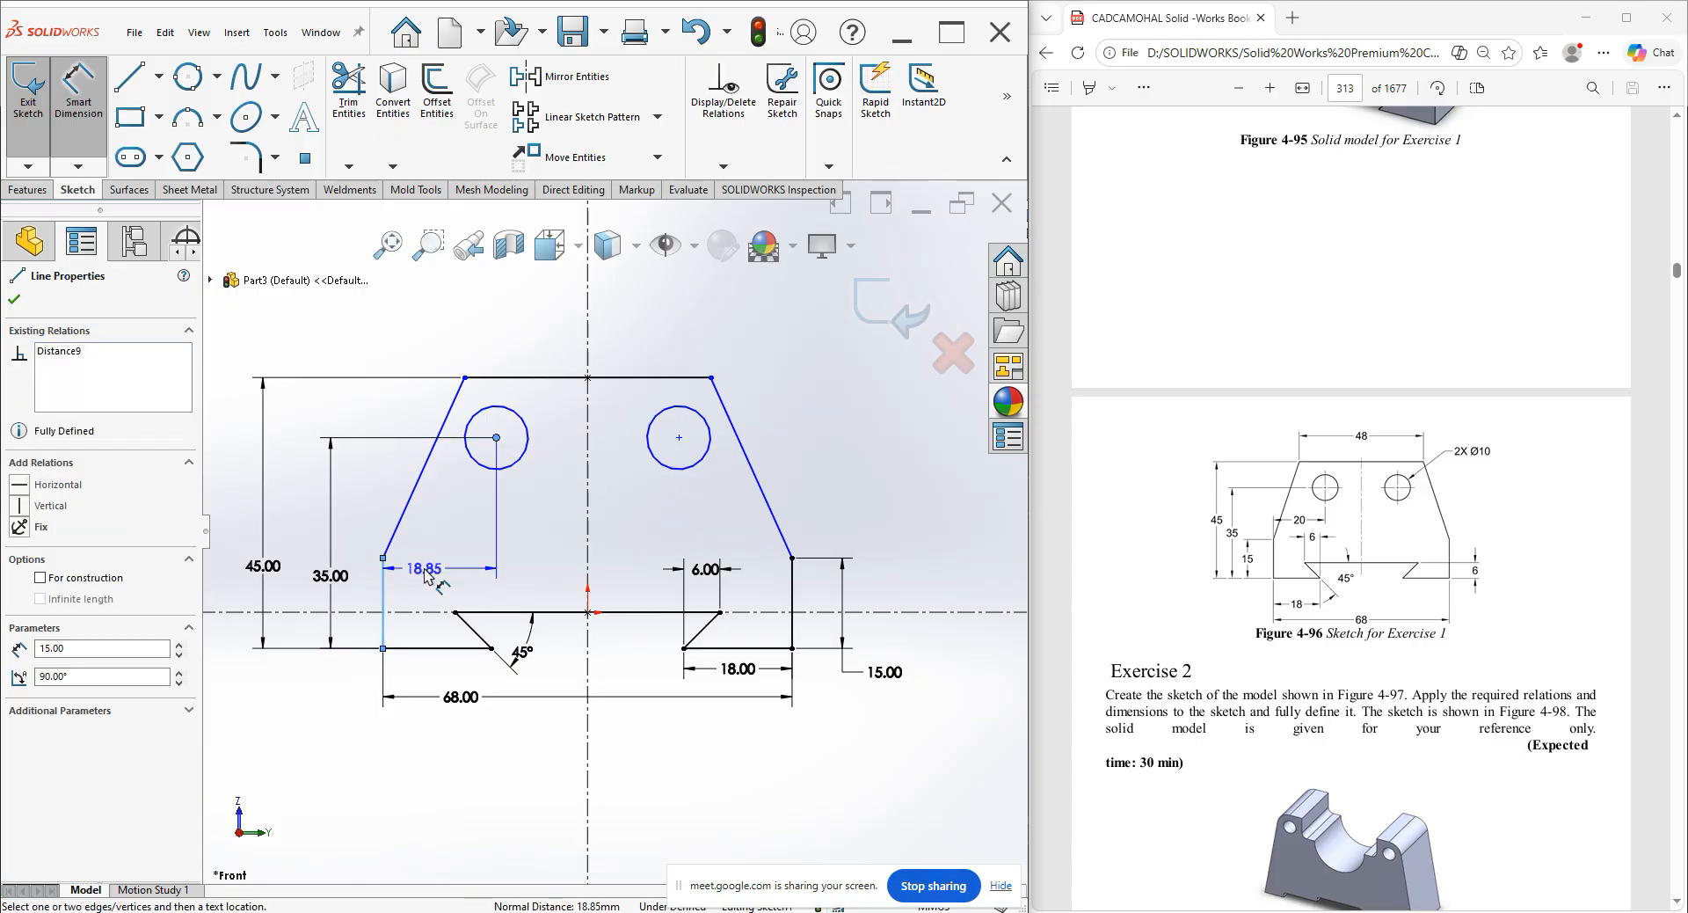
pyautogui.click(425, 576)
pyautogui.press('Return')
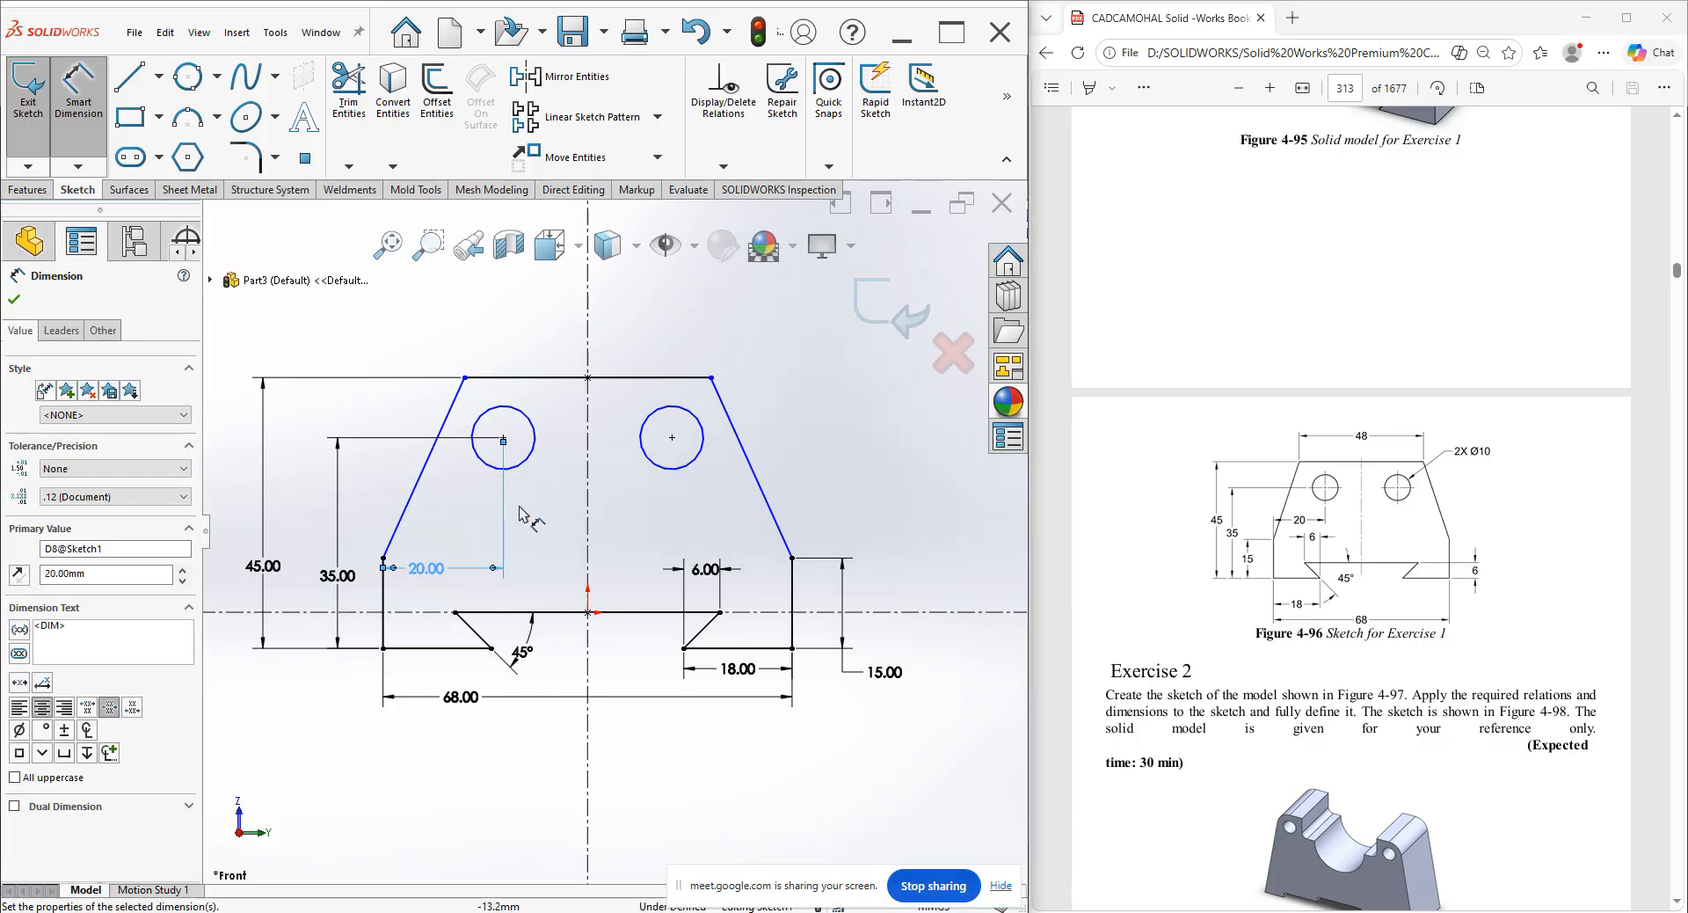
# Dimension the mirrored hole circle's diameter as 10 mm.
pyautogui.click(702, 426)
pyautogui.click(800, 404)
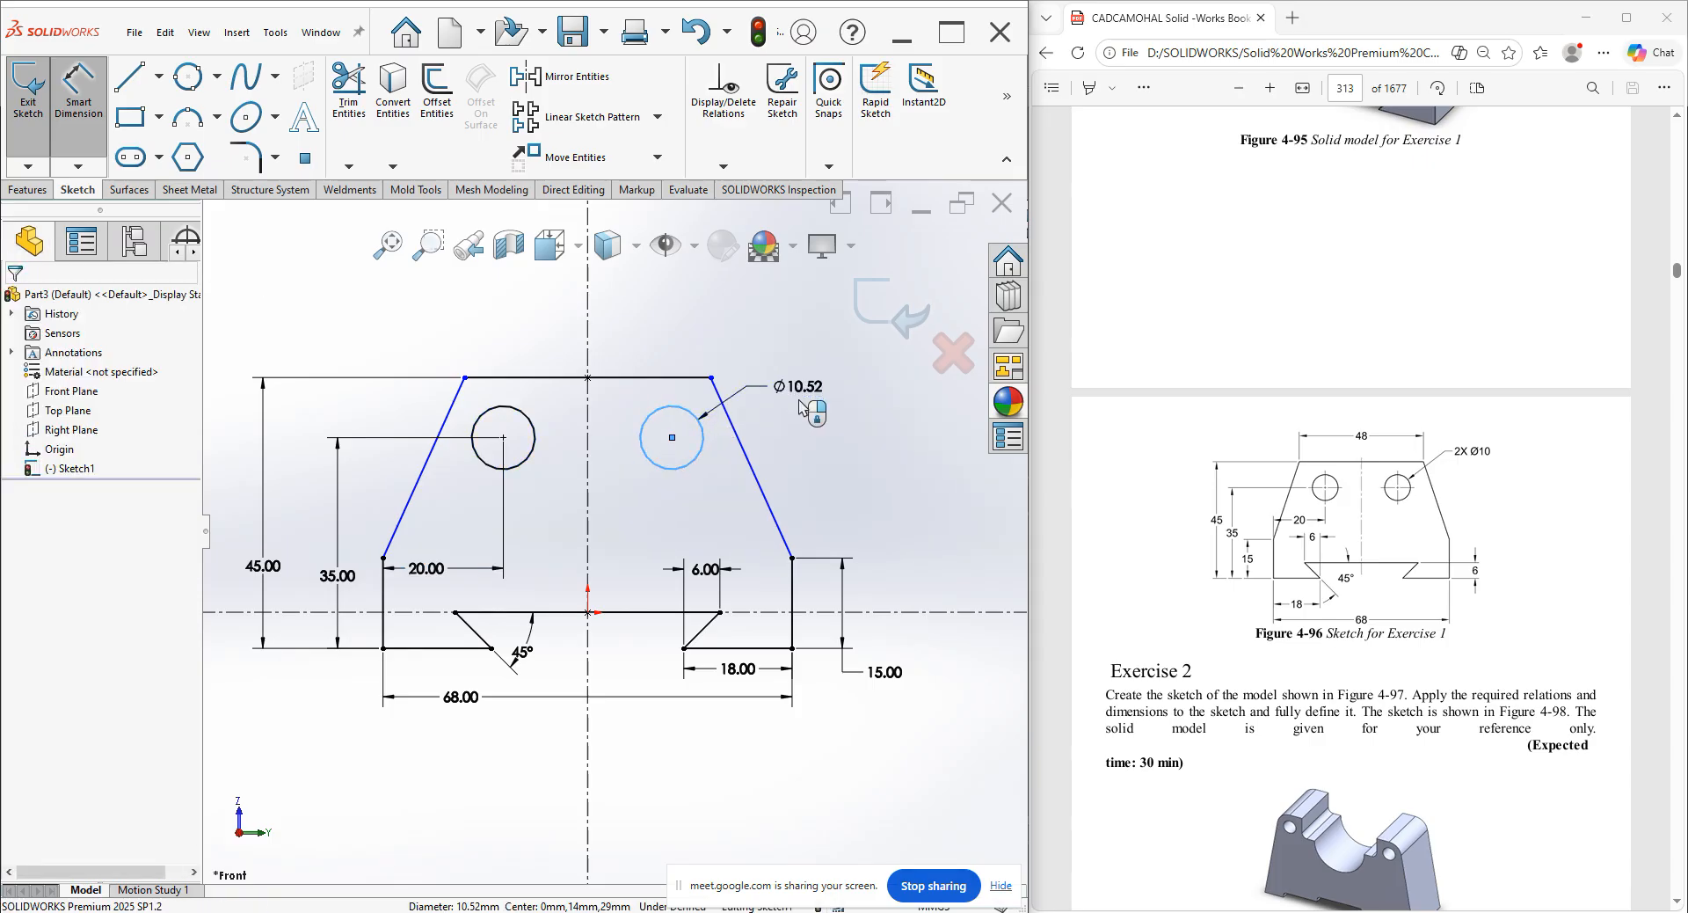
pyautogui.click(800, 401)
pyautogui.write('10')
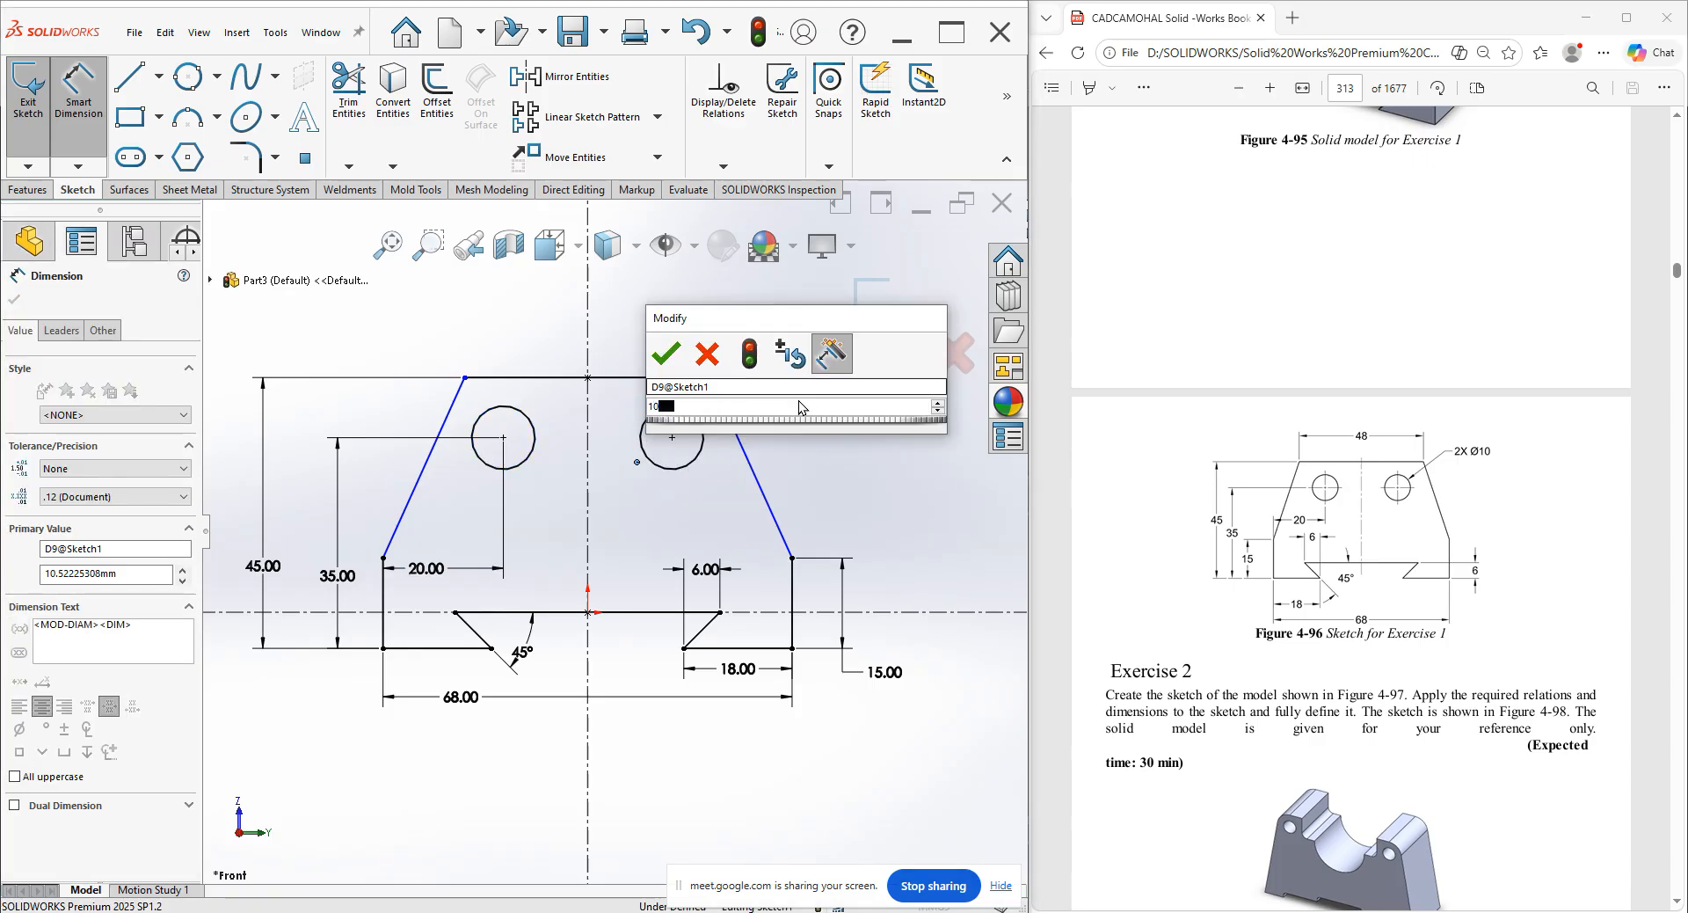
pyautogui.press('Return')
# Dimension the block's upper horizontal edge as 48 mm and end the dimensioning.
pyautogui.click(671, 377)
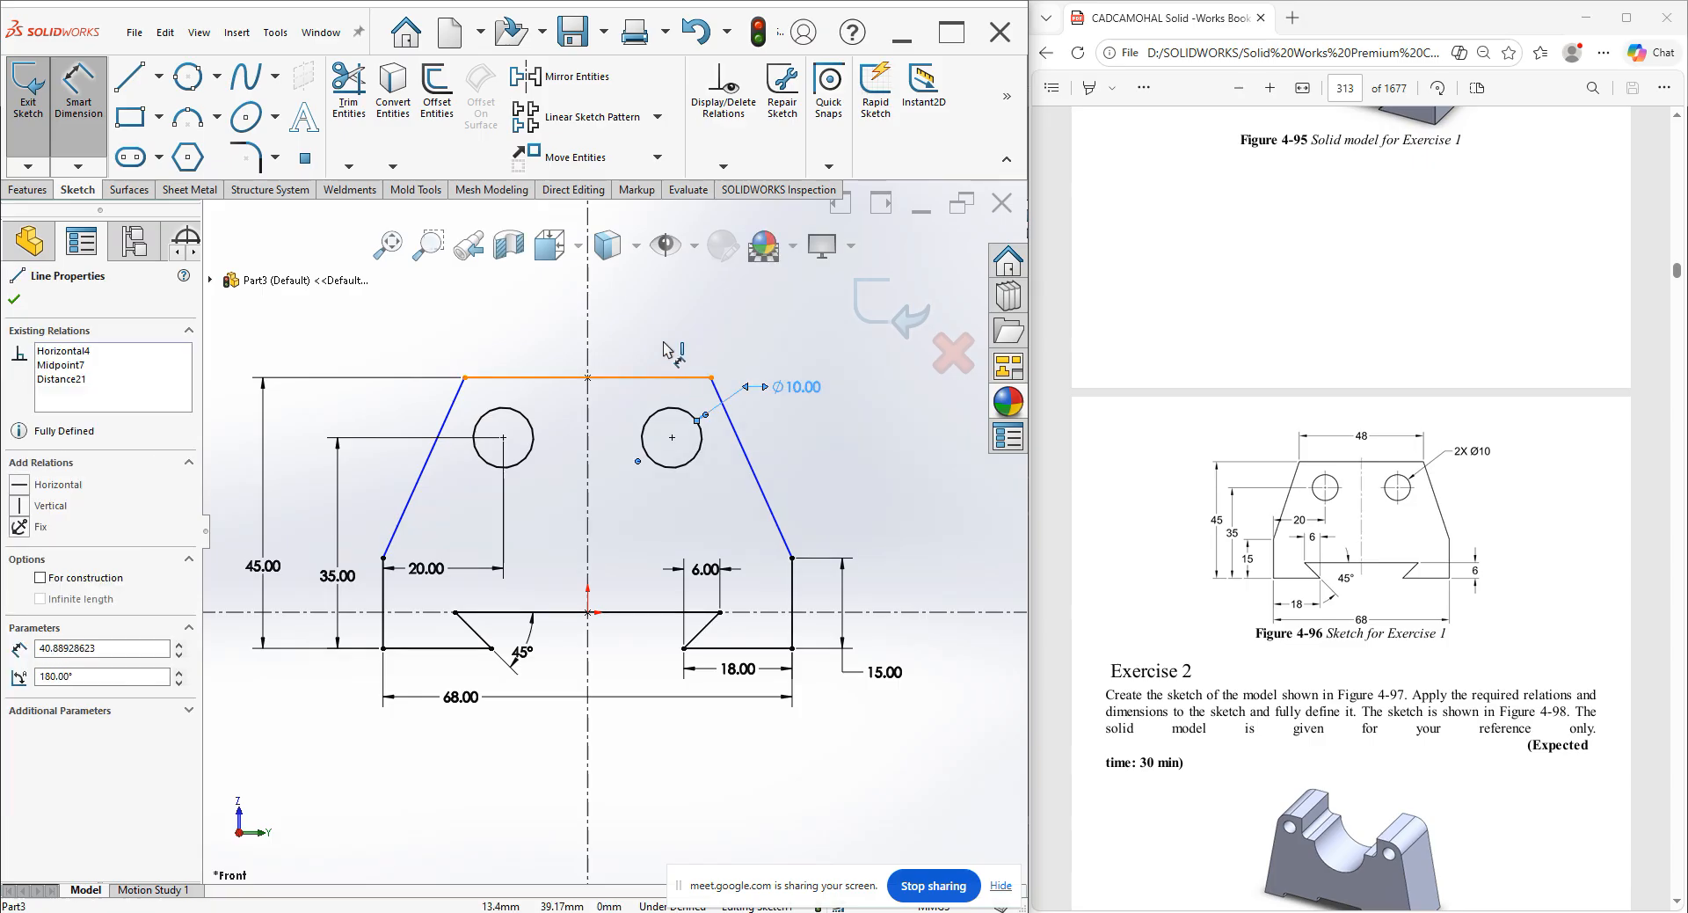
pyautogui.click(666, 333)
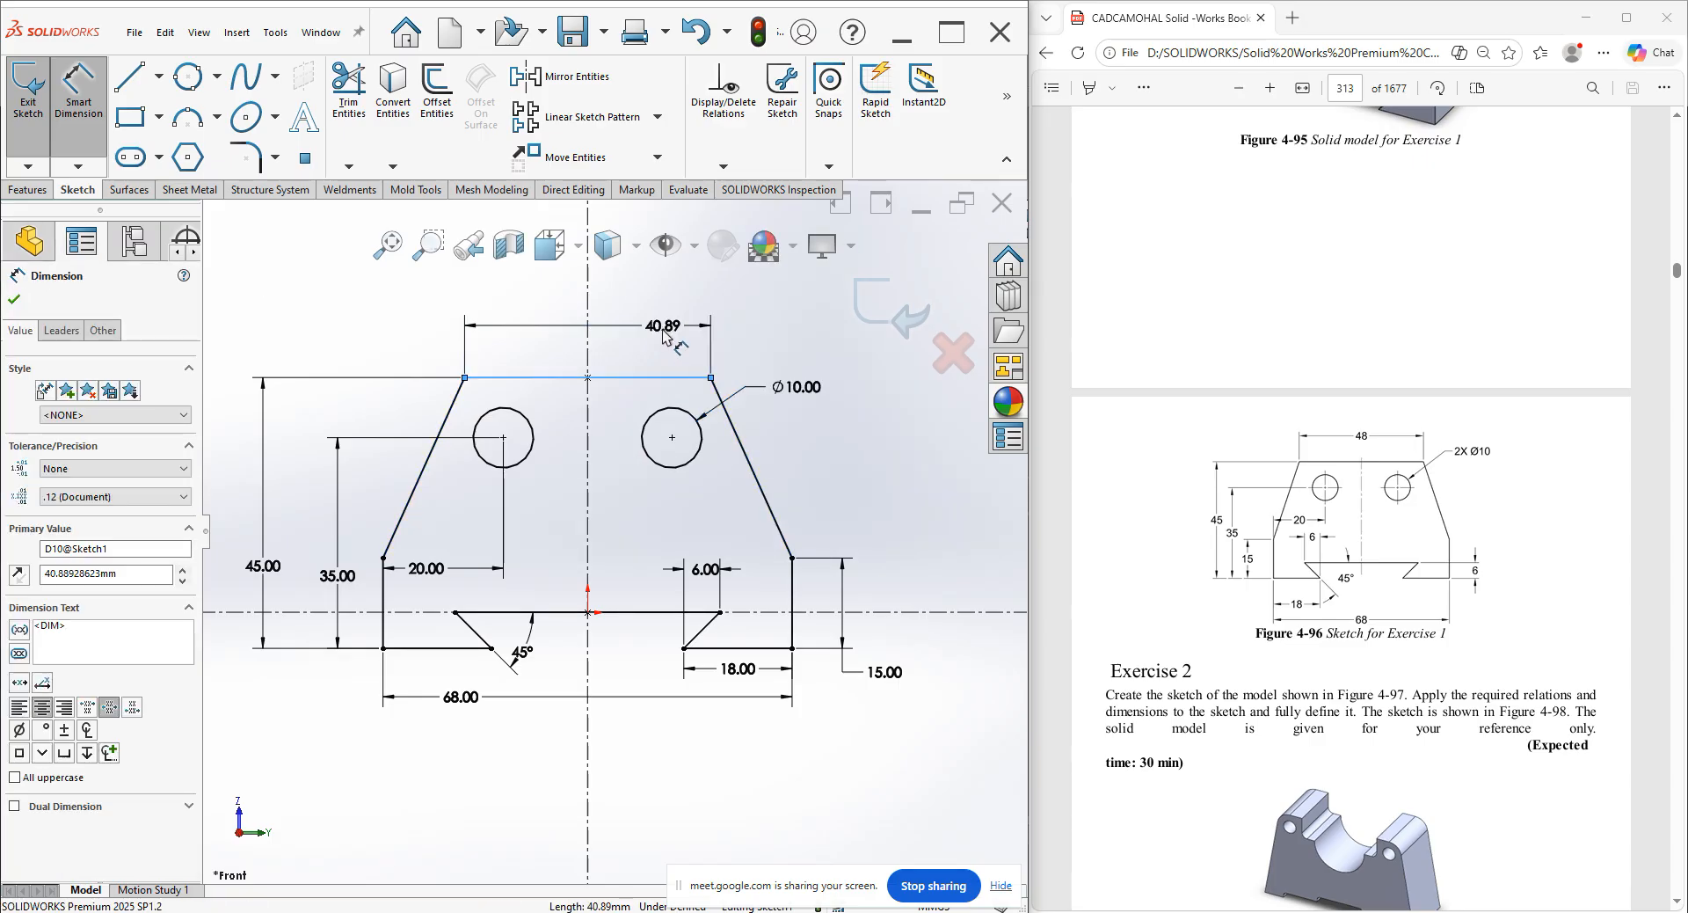
pyautogui.write('48')
pyautogui.press('Return')
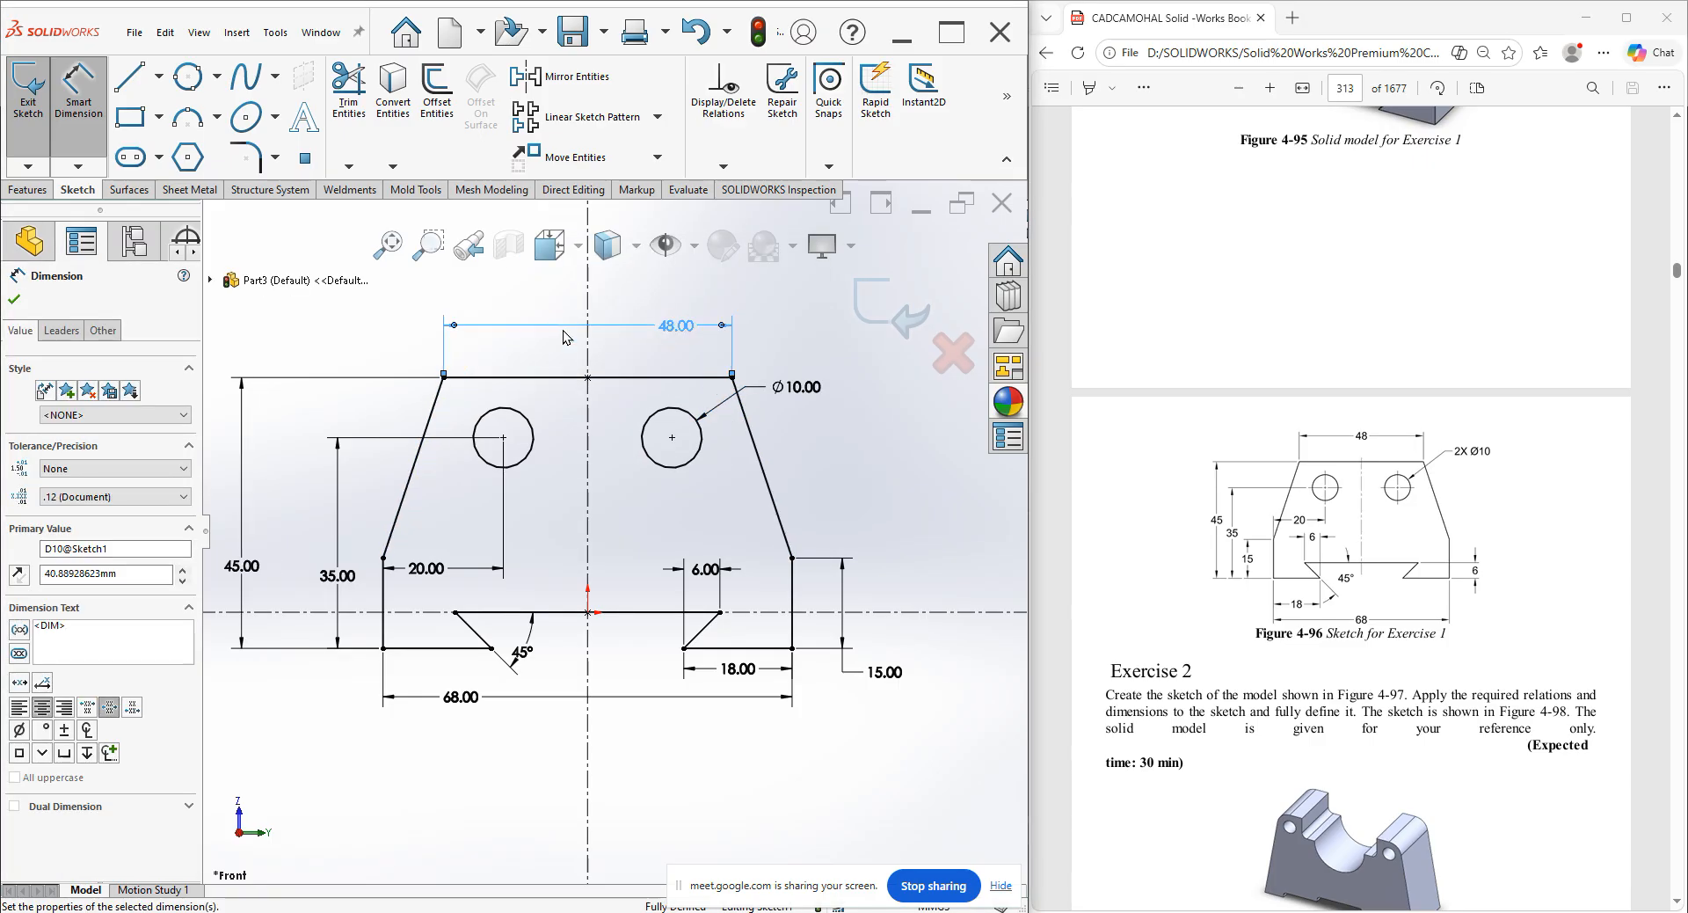
pyautogui.scroll(2, 545, 528)
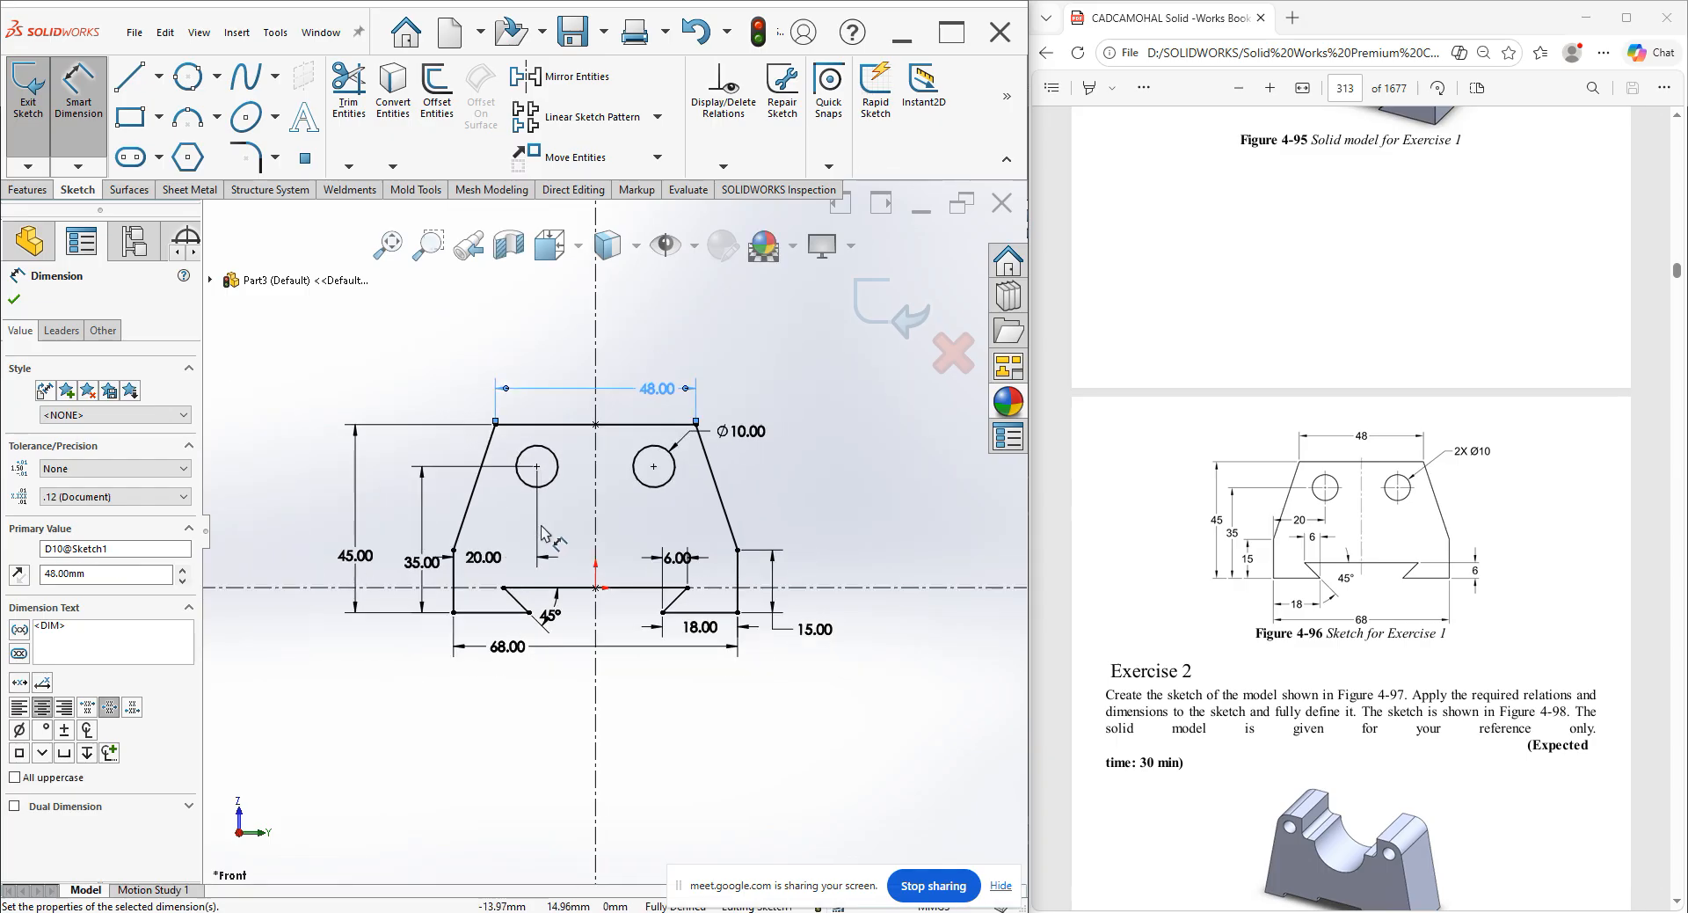
pyautogui.rightClick(759, 512)
pyautogui.click(815, 563)
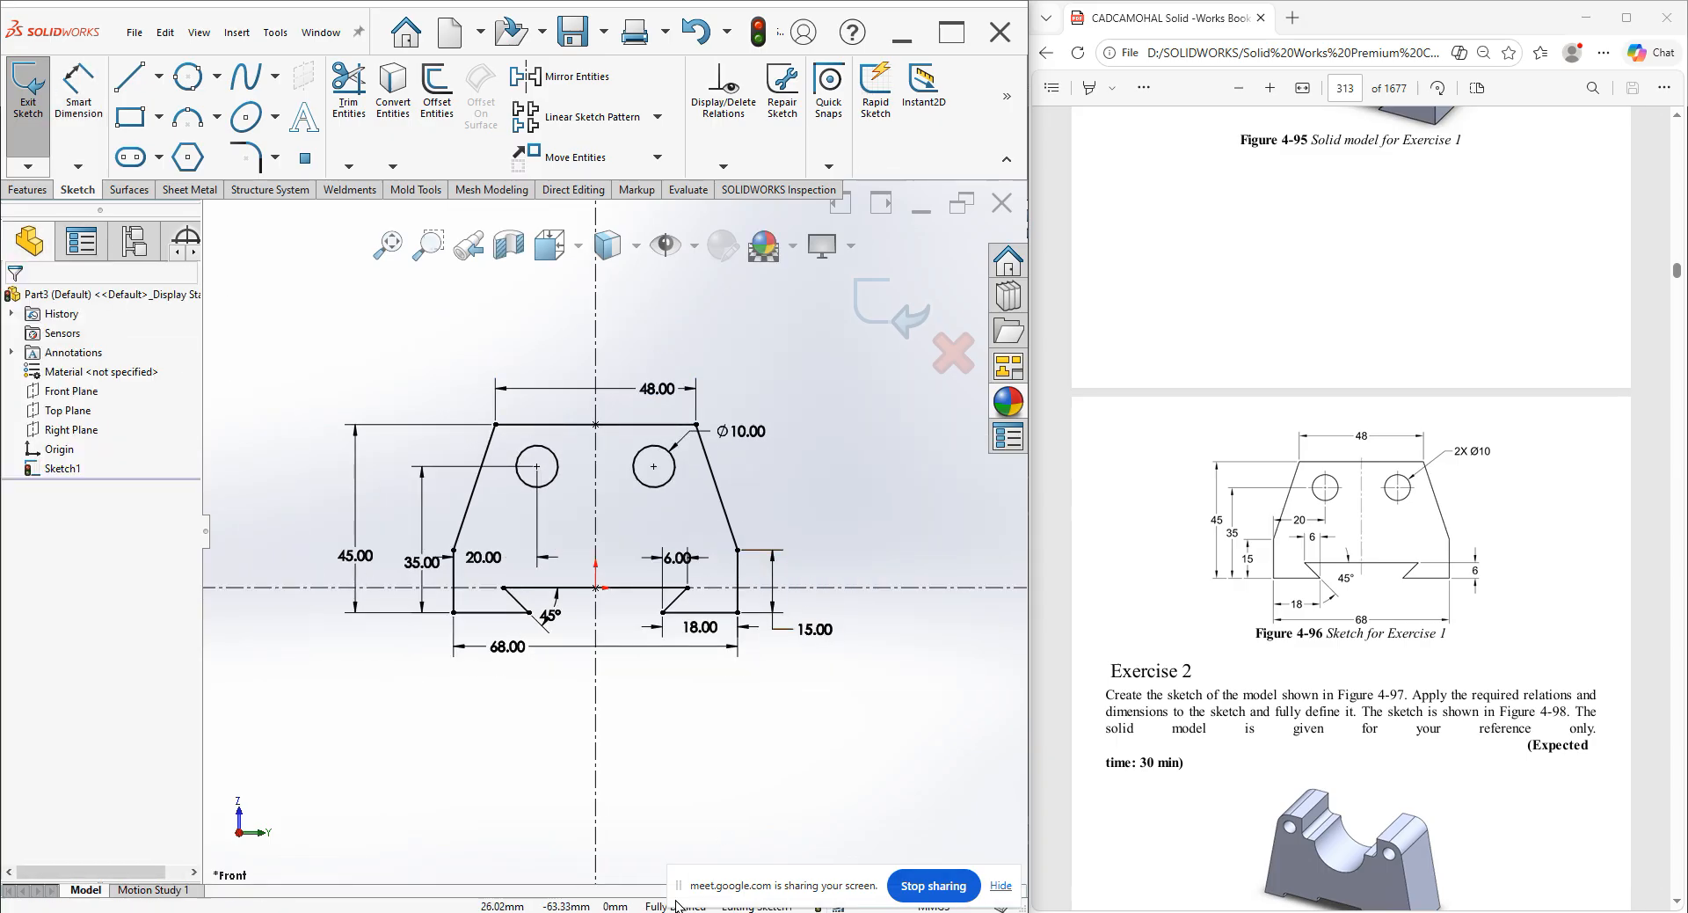
# Extrude the finished block sketch as a boss with a blind depth of 20 mm.
pyautogui.moveTo(743, 886); pyautogui.dragTo(105, 876)
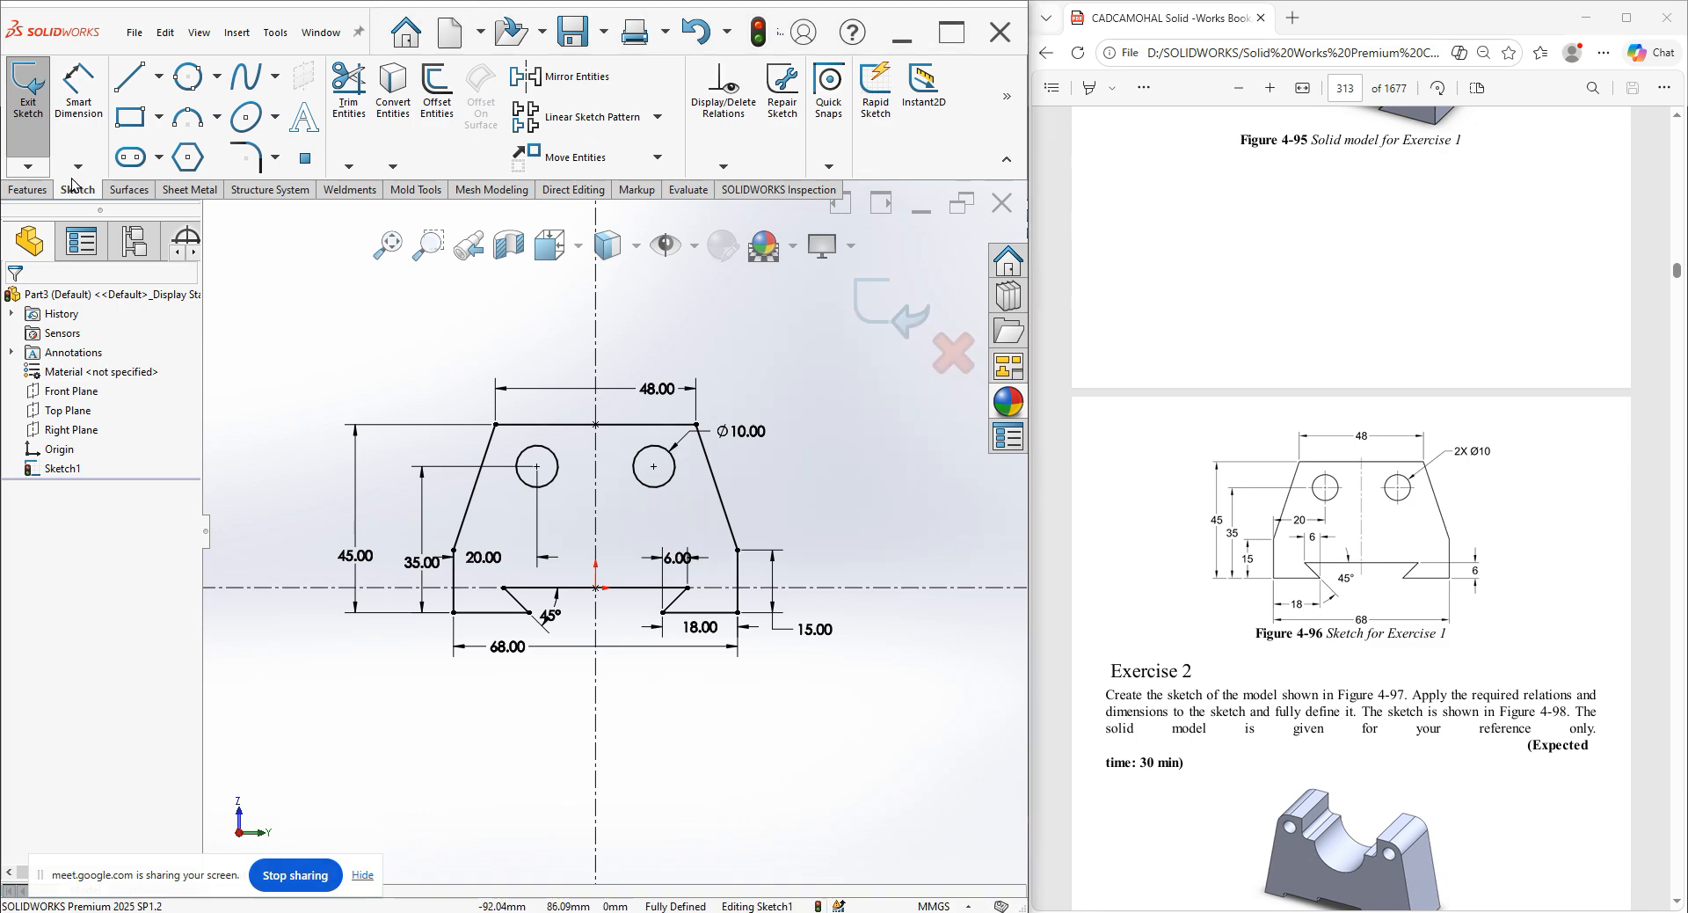
pyautogui.click(28, 88)
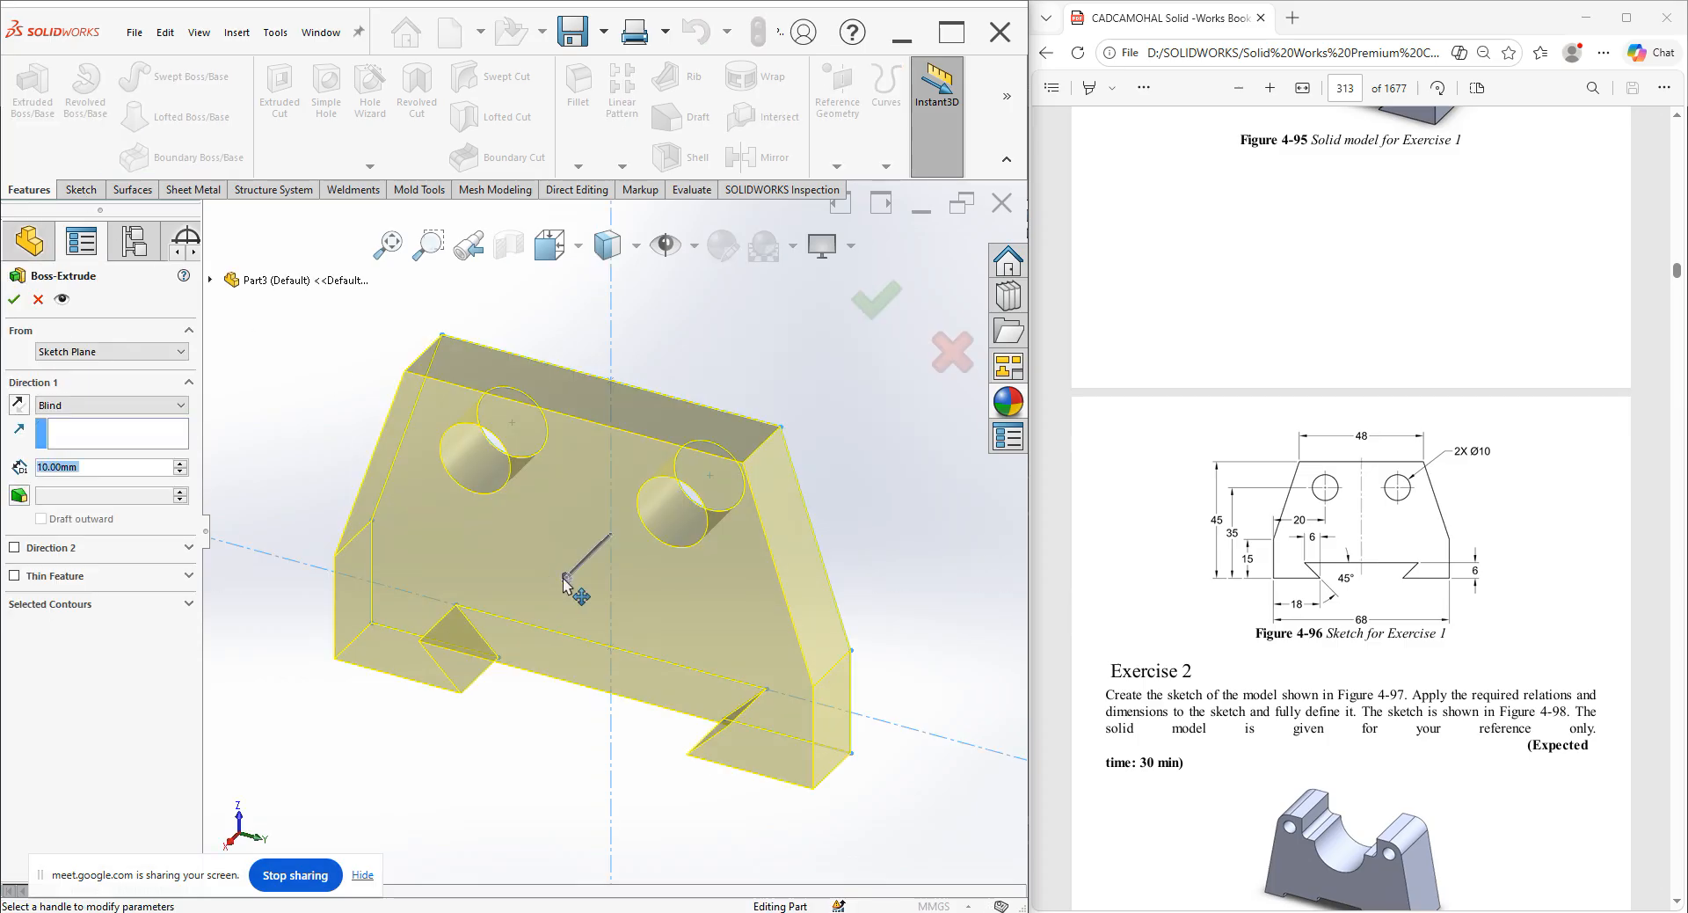
pyautogui.moveTo(558, 601); pyautogui.dragTo(578, 619)
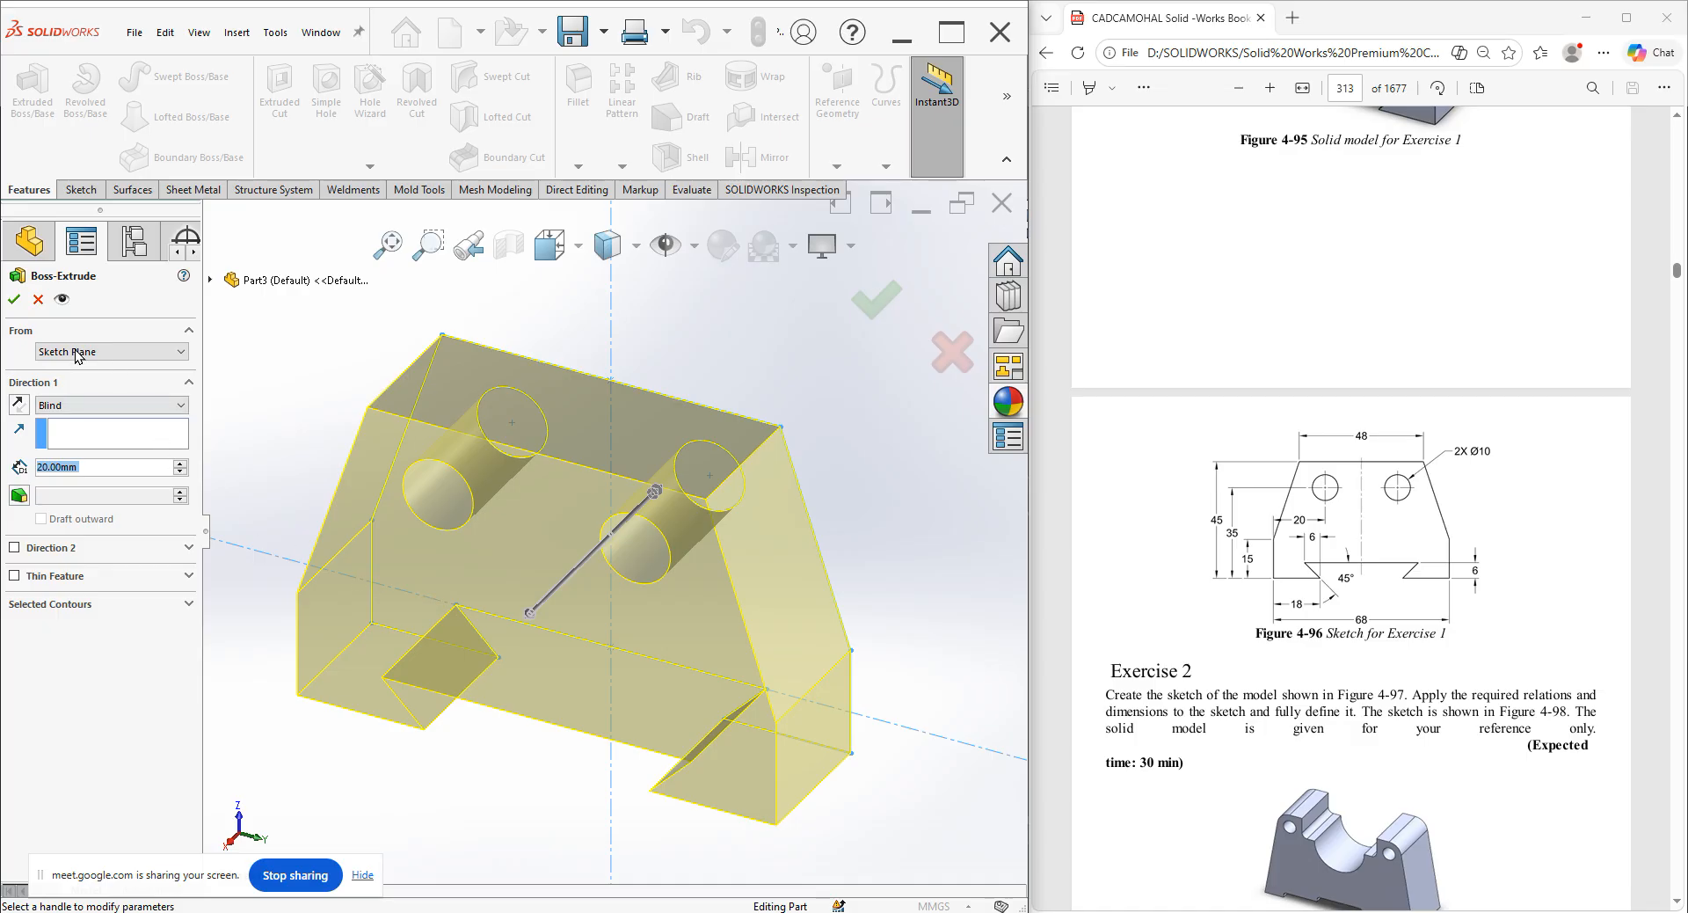
pyautogui.click(14, 299)
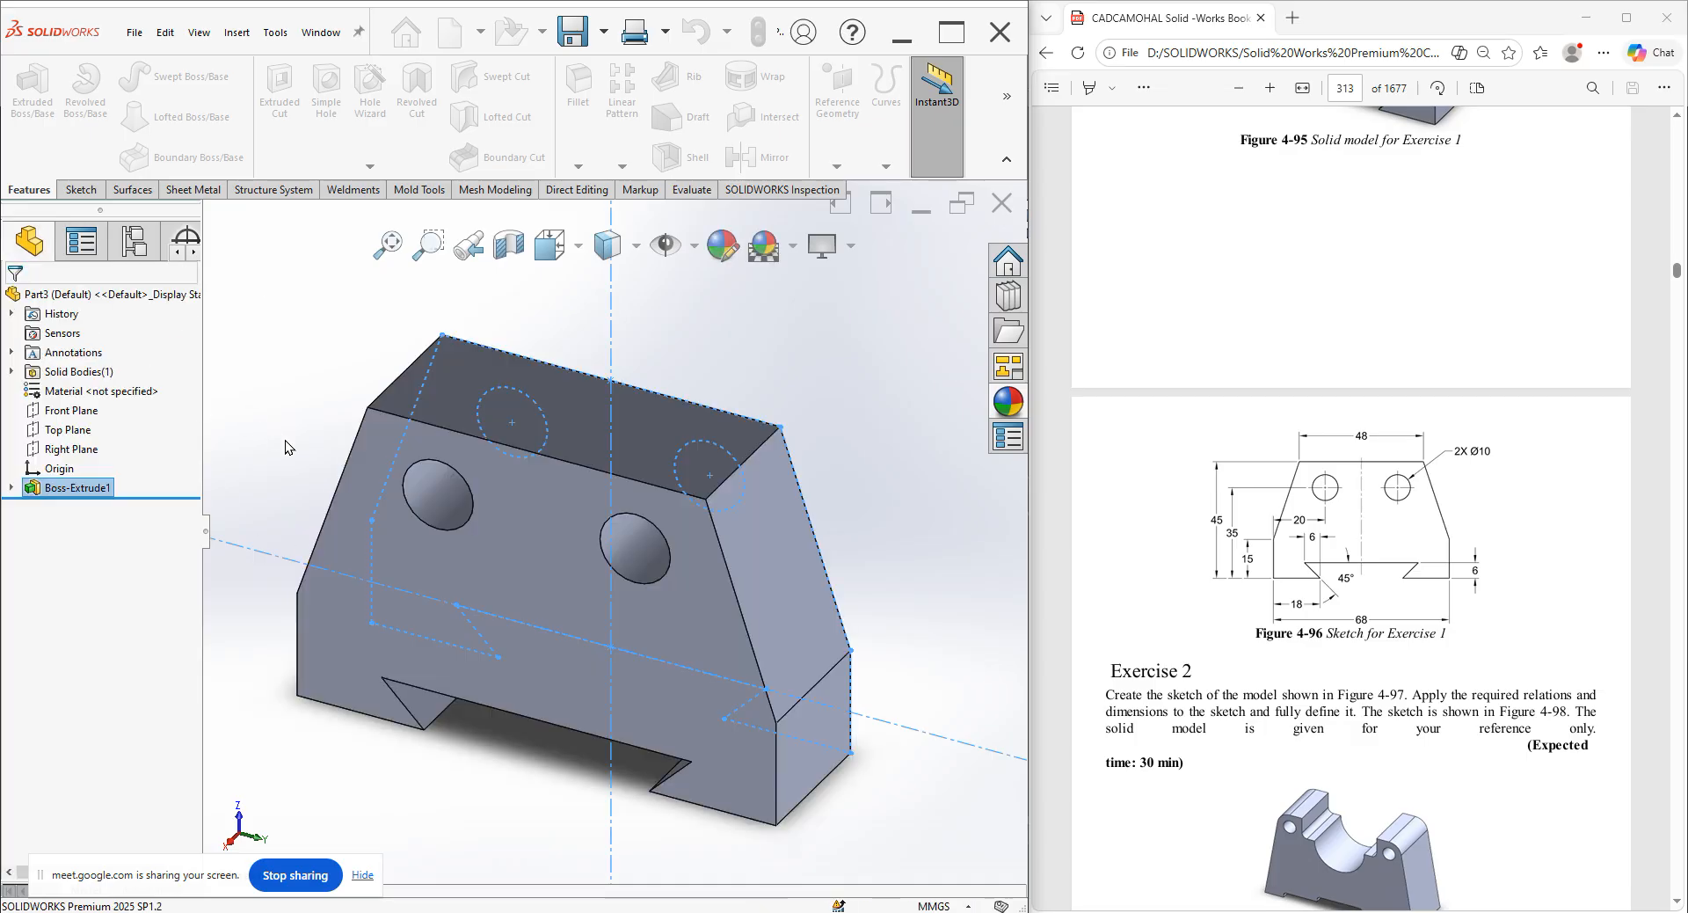
# Create a new part document and start a sketch on the Front Plane.
pyautogui.click(450, 33)
pyautogui.doubleClick(683, 328)
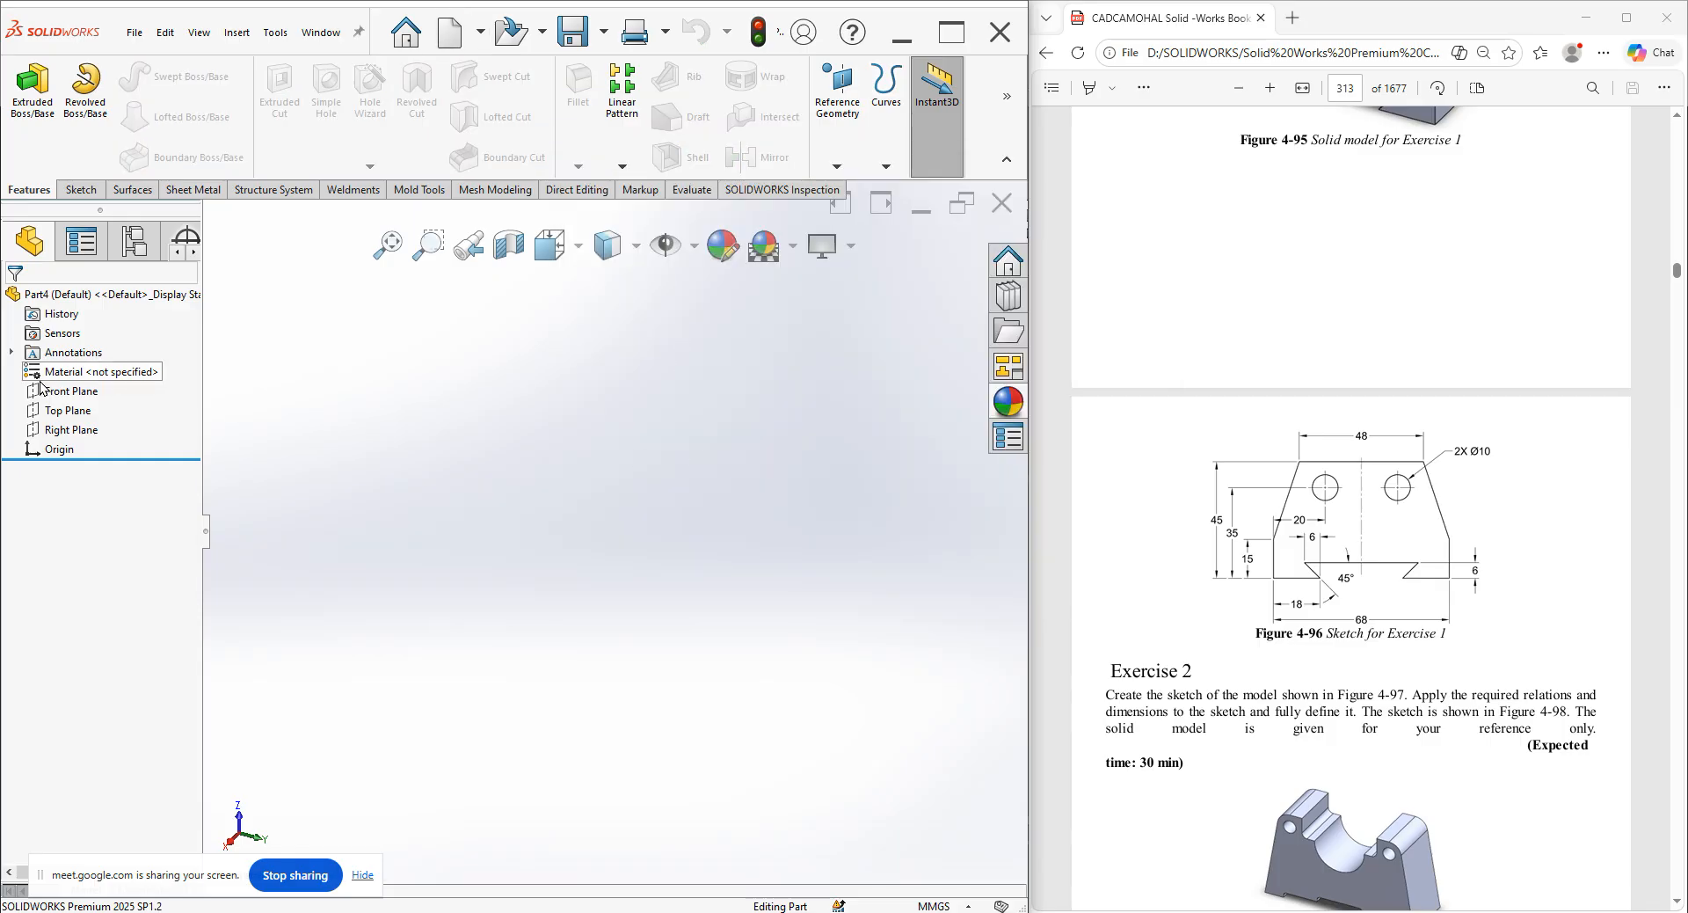
pyautogui.click(71, 390)
pyautogui.click(79, 370)
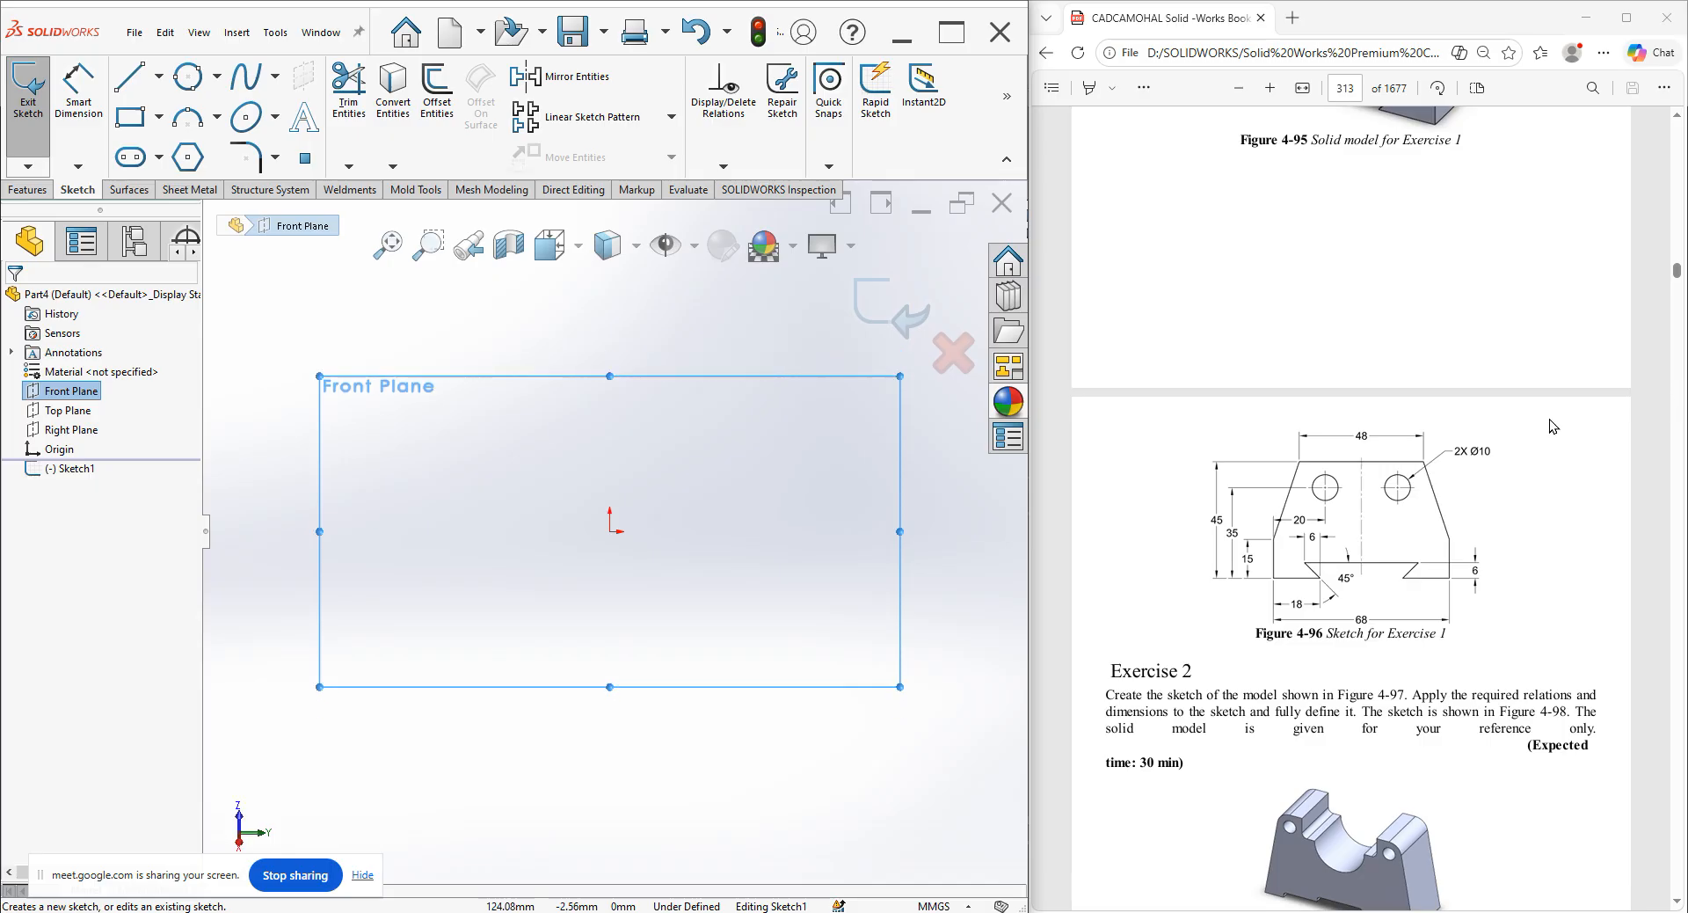
# Following the Exercise 2 drawing, sketch infinite vertical and horizontal construction lines through the origin.
pyautogui.scroll(-2, 1558, 425)
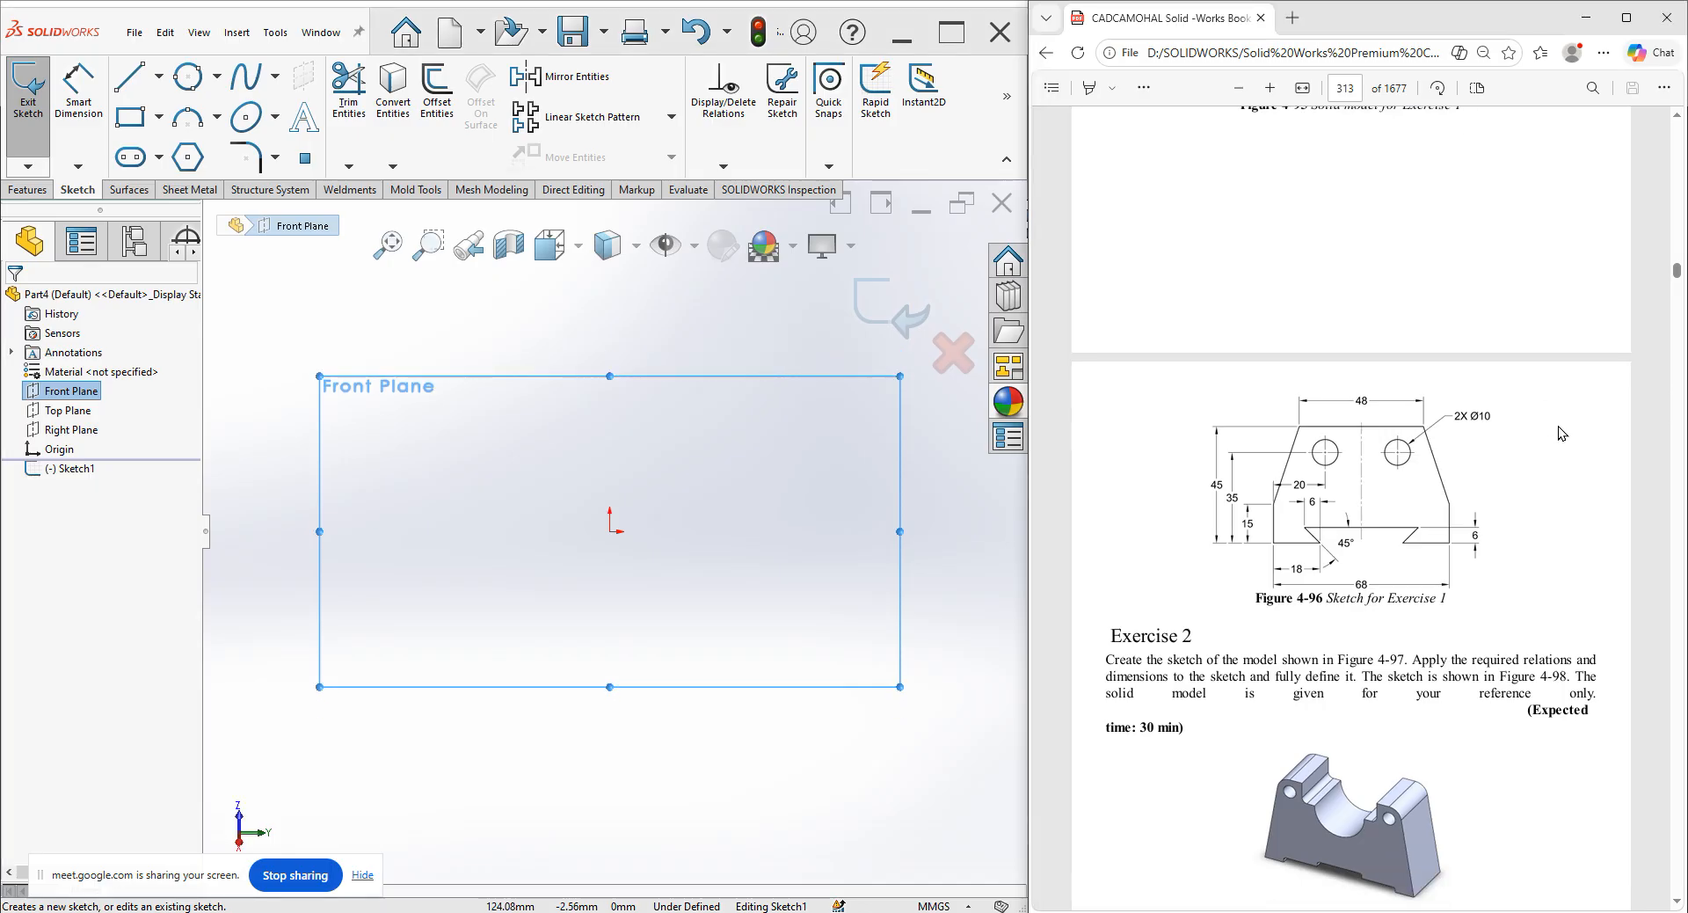
pyautogui.scroll(-5, 1560, 426)
pyautogui.scroll(-3, 1558, 427)
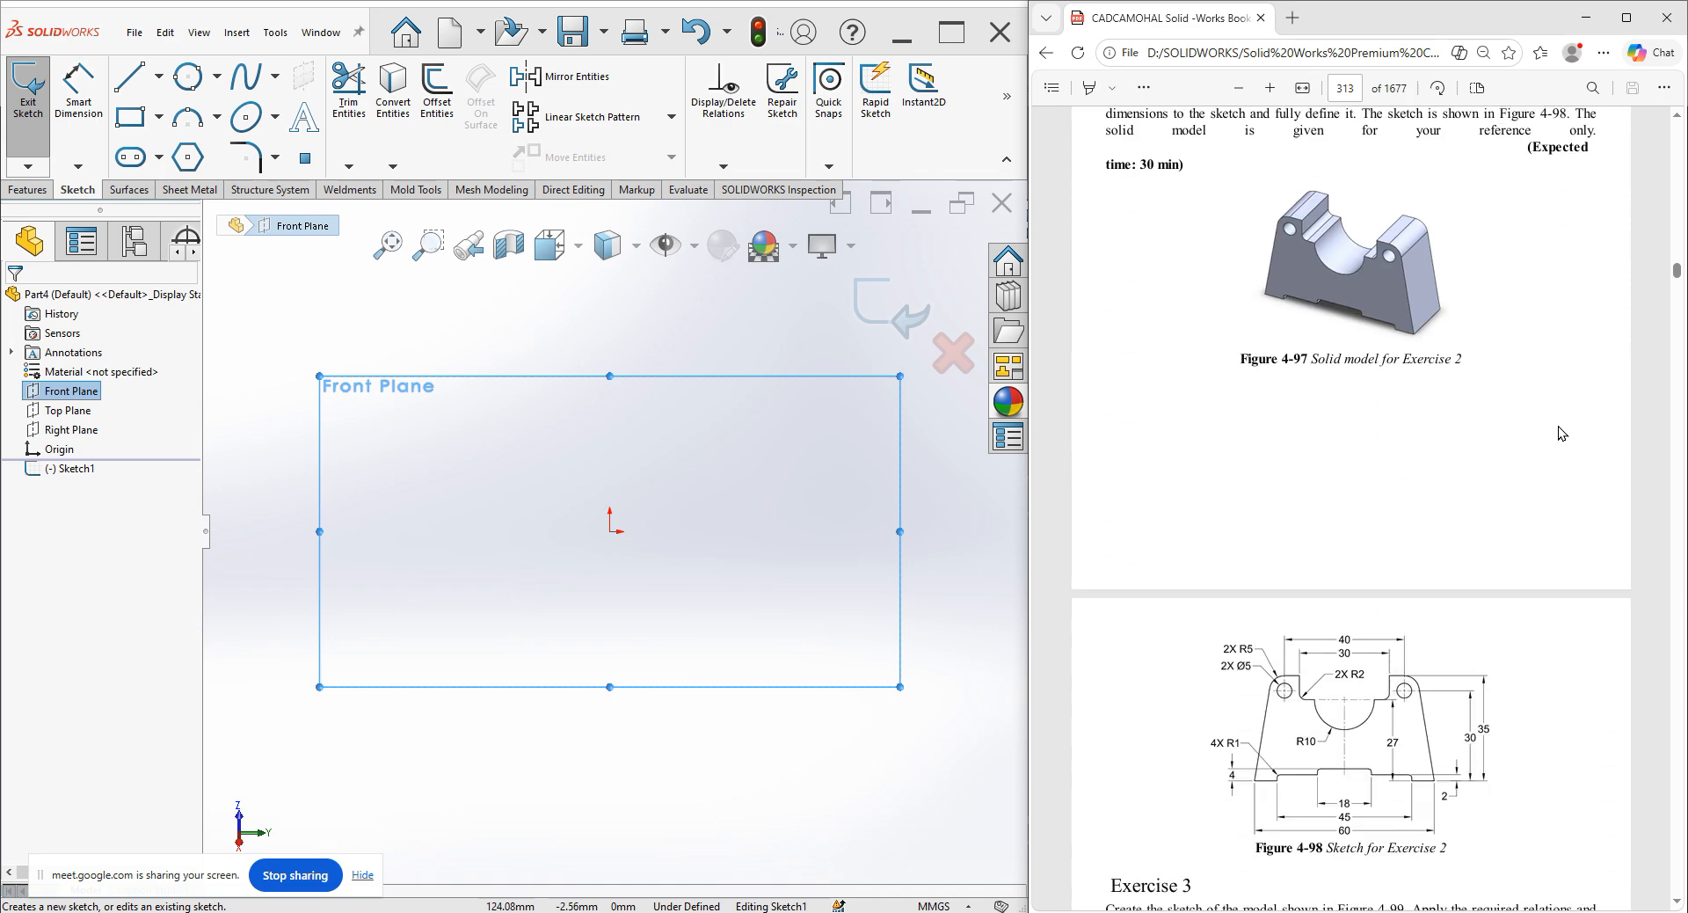
pyautogui.scroll(-1, 1558, 433)
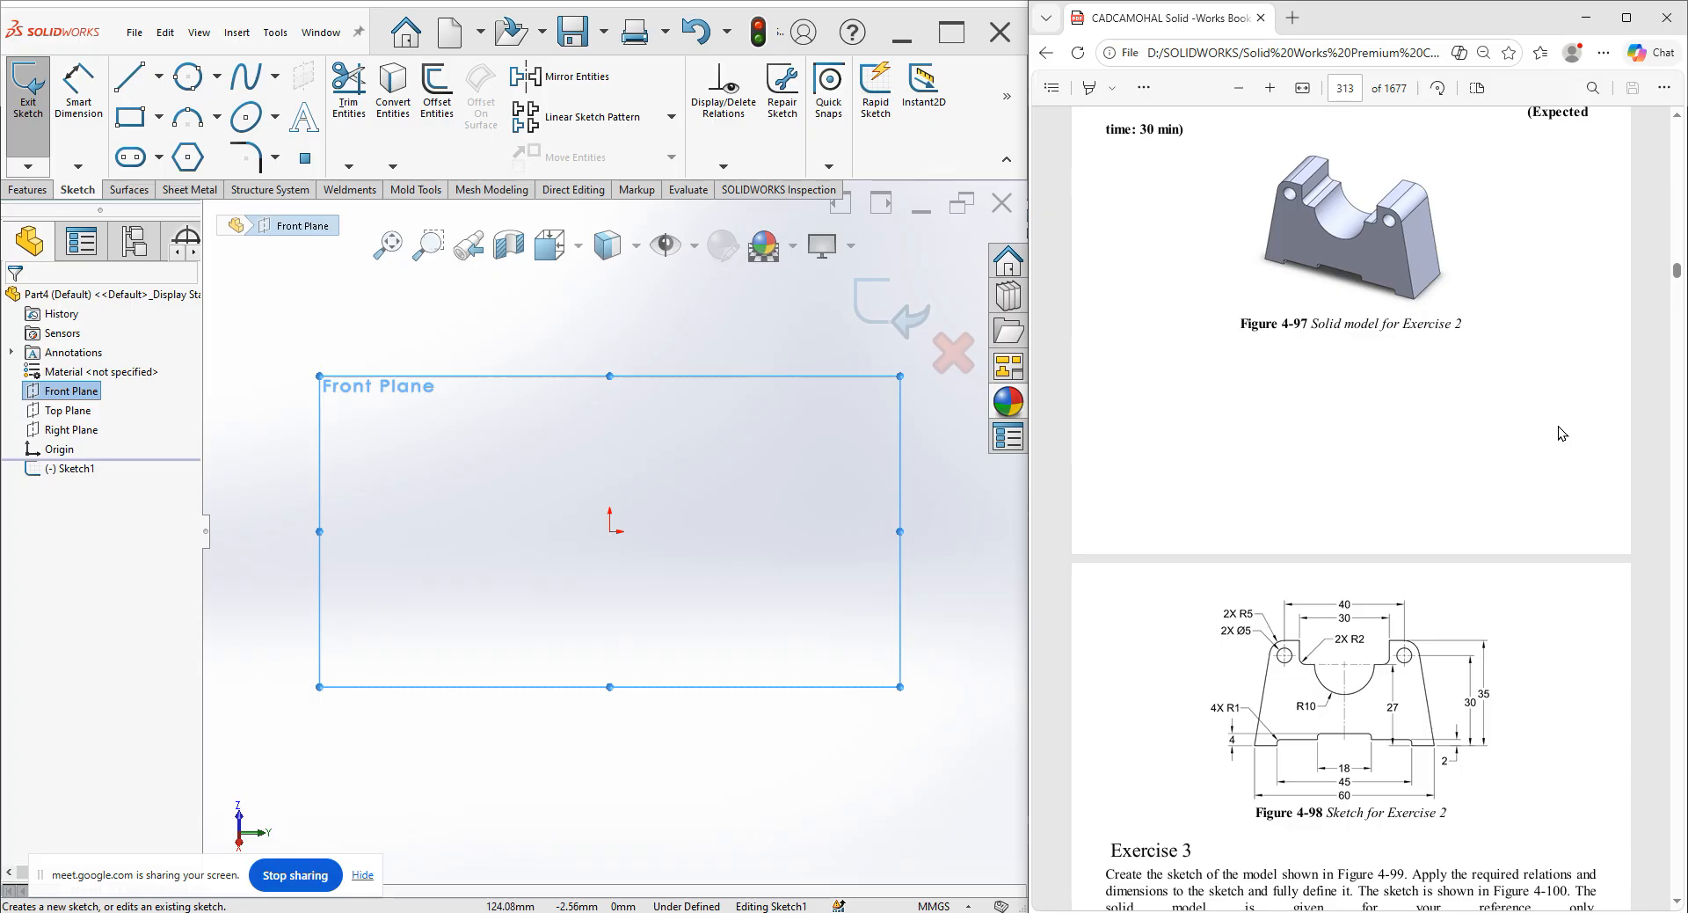
pyautogui.click(140, 85)
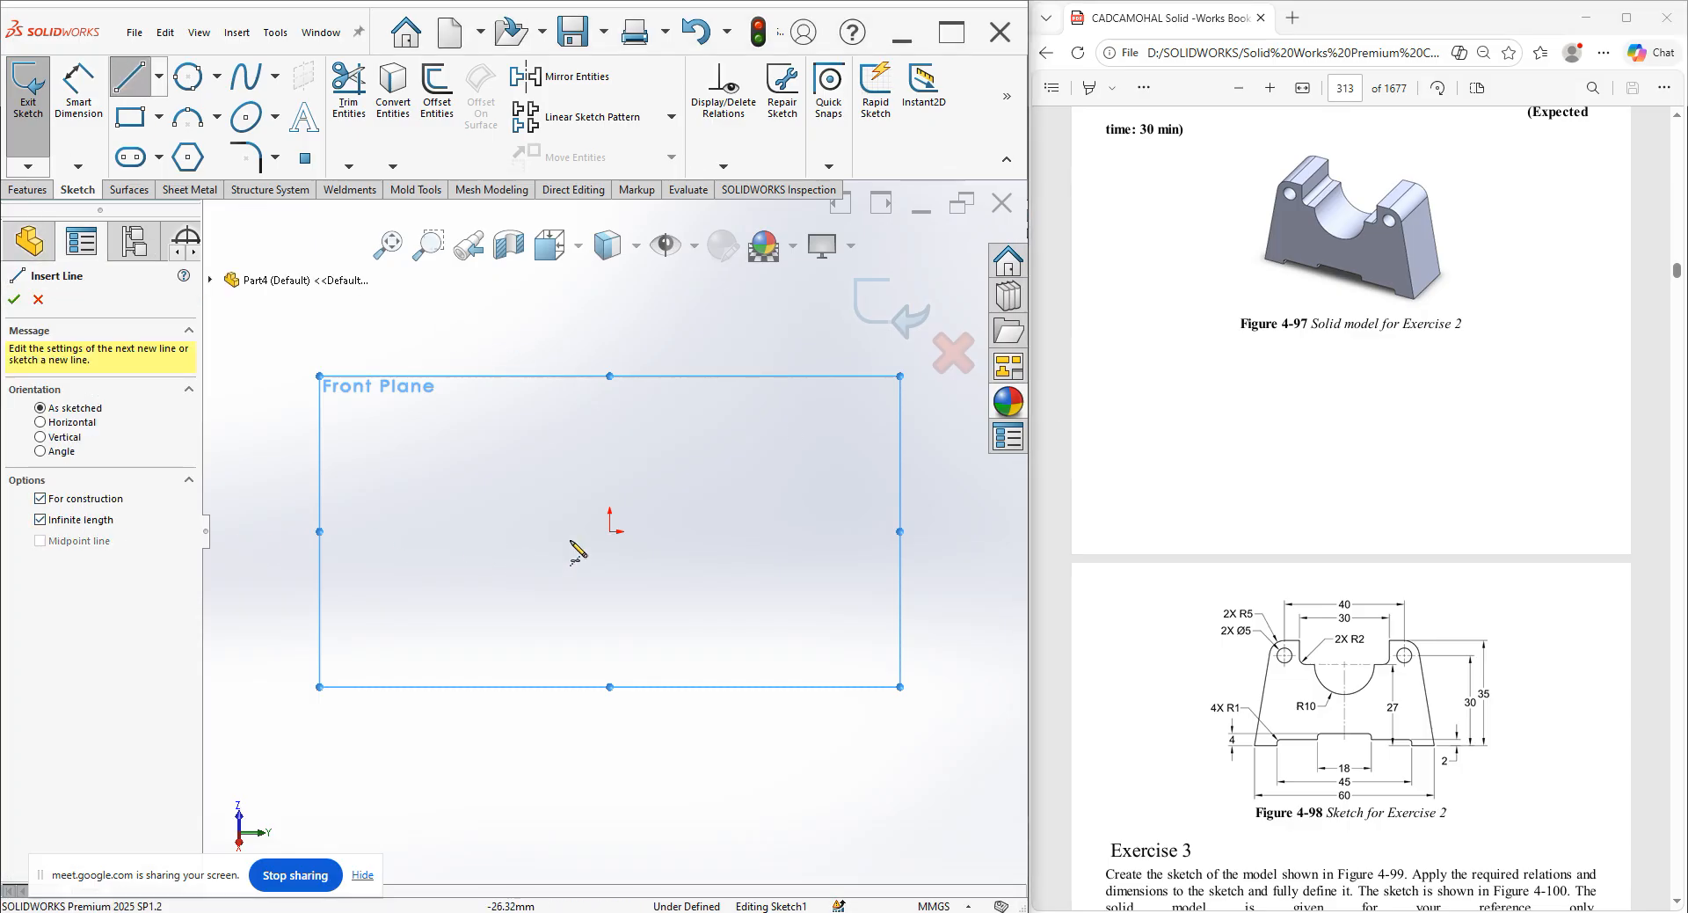
pyautogui.click(610, 531)
pyautogui.click(609, 574)
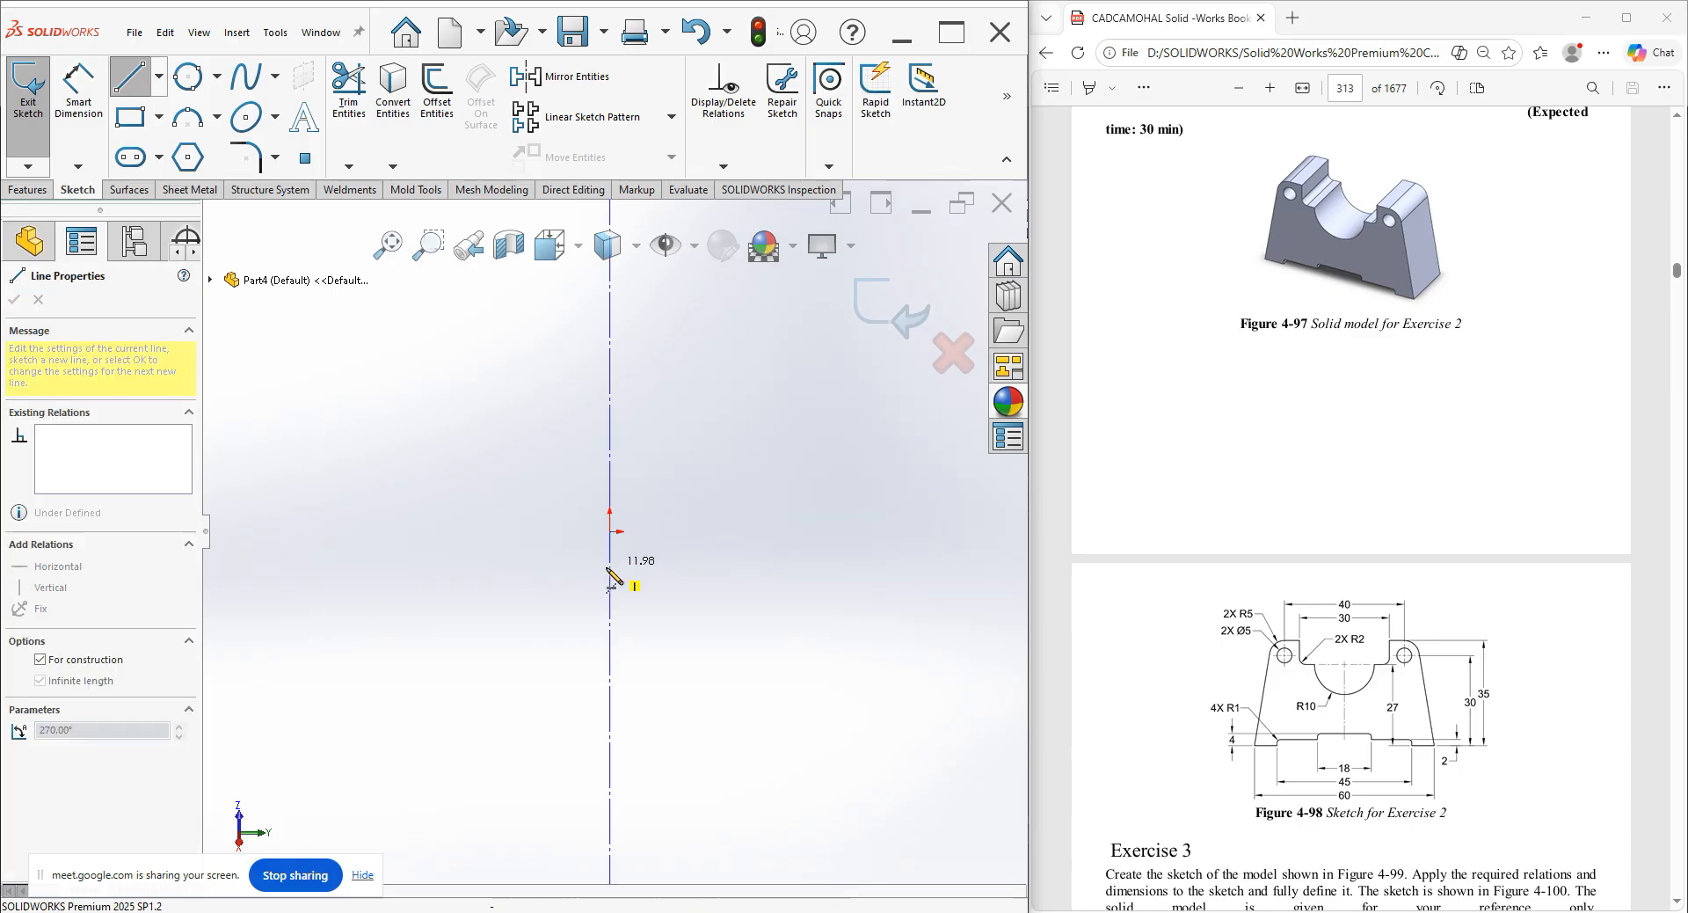
pyautogui.click(610, 531)
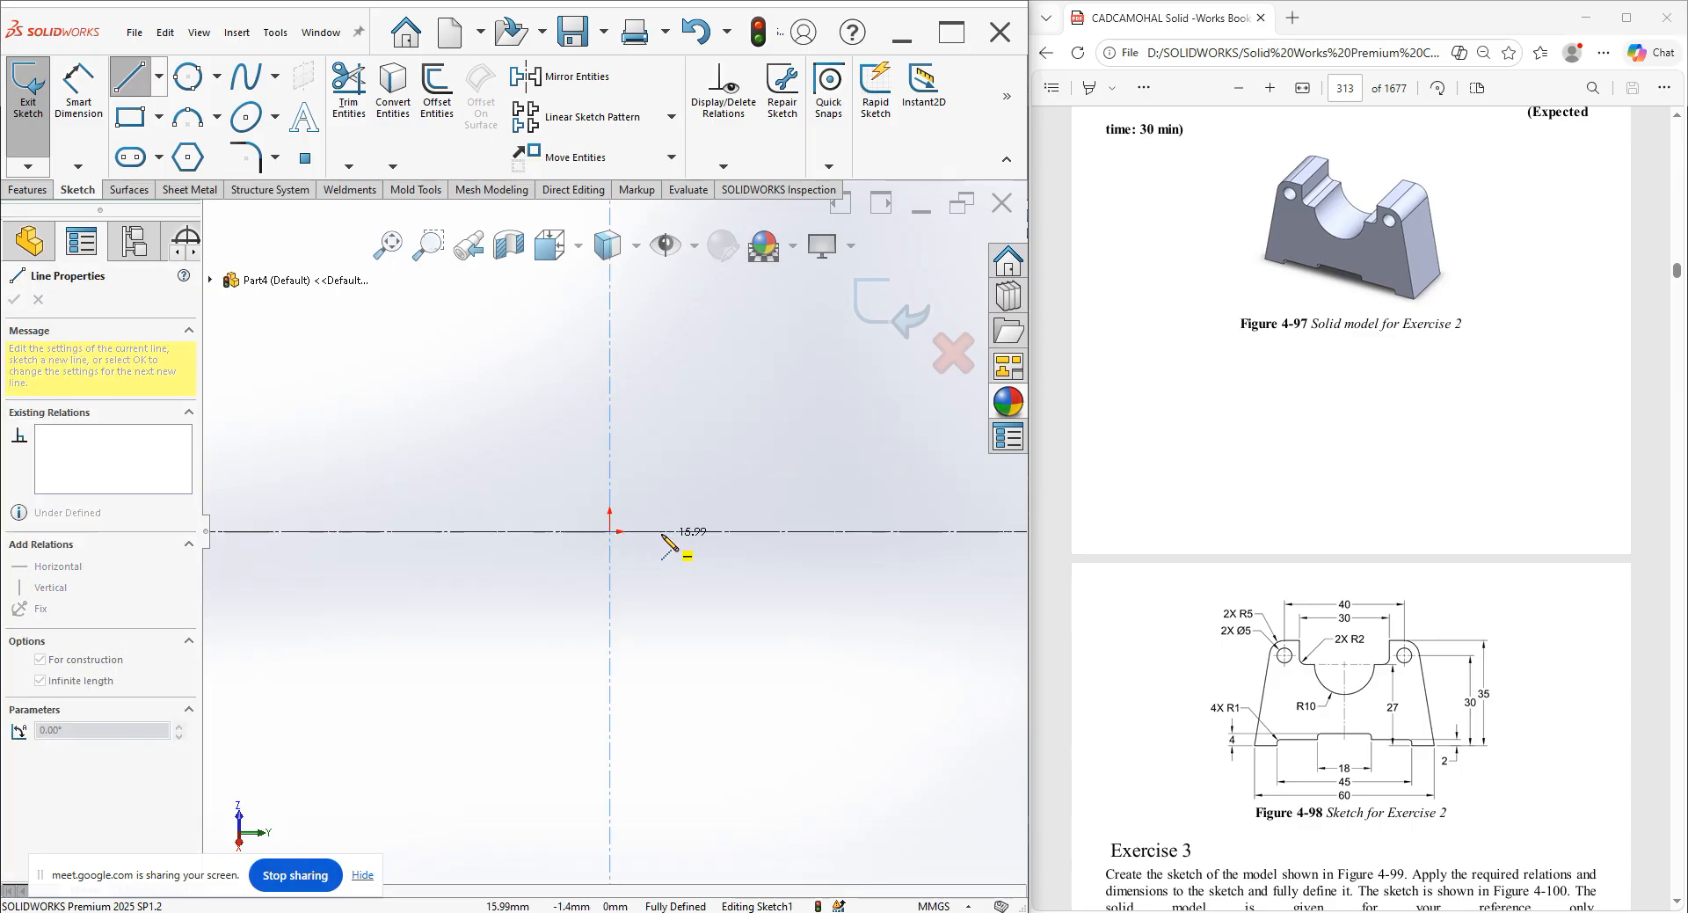
pyautogui.click(671, 531)
pyautogui.rightClick(682, 496)
pyautogui.click(707, 512)
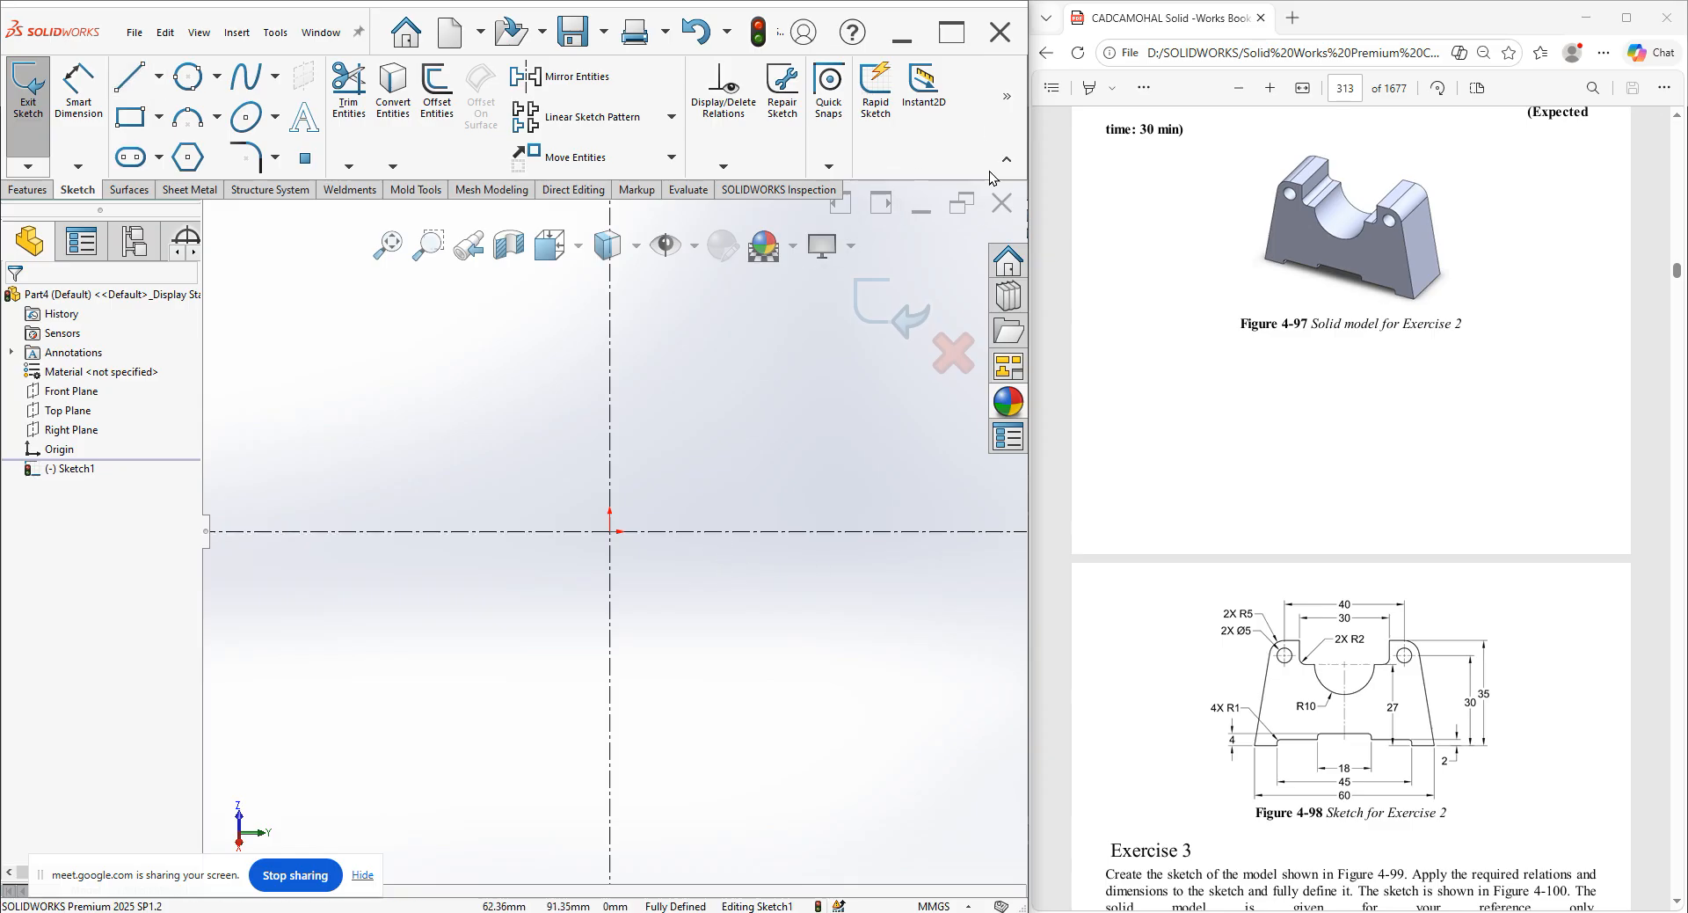
# Turn on dynamic mirroring of sketch entities about the vertical construction line.
pyautogui.click(1007, 126)
pyautogui.click(1001, 227)
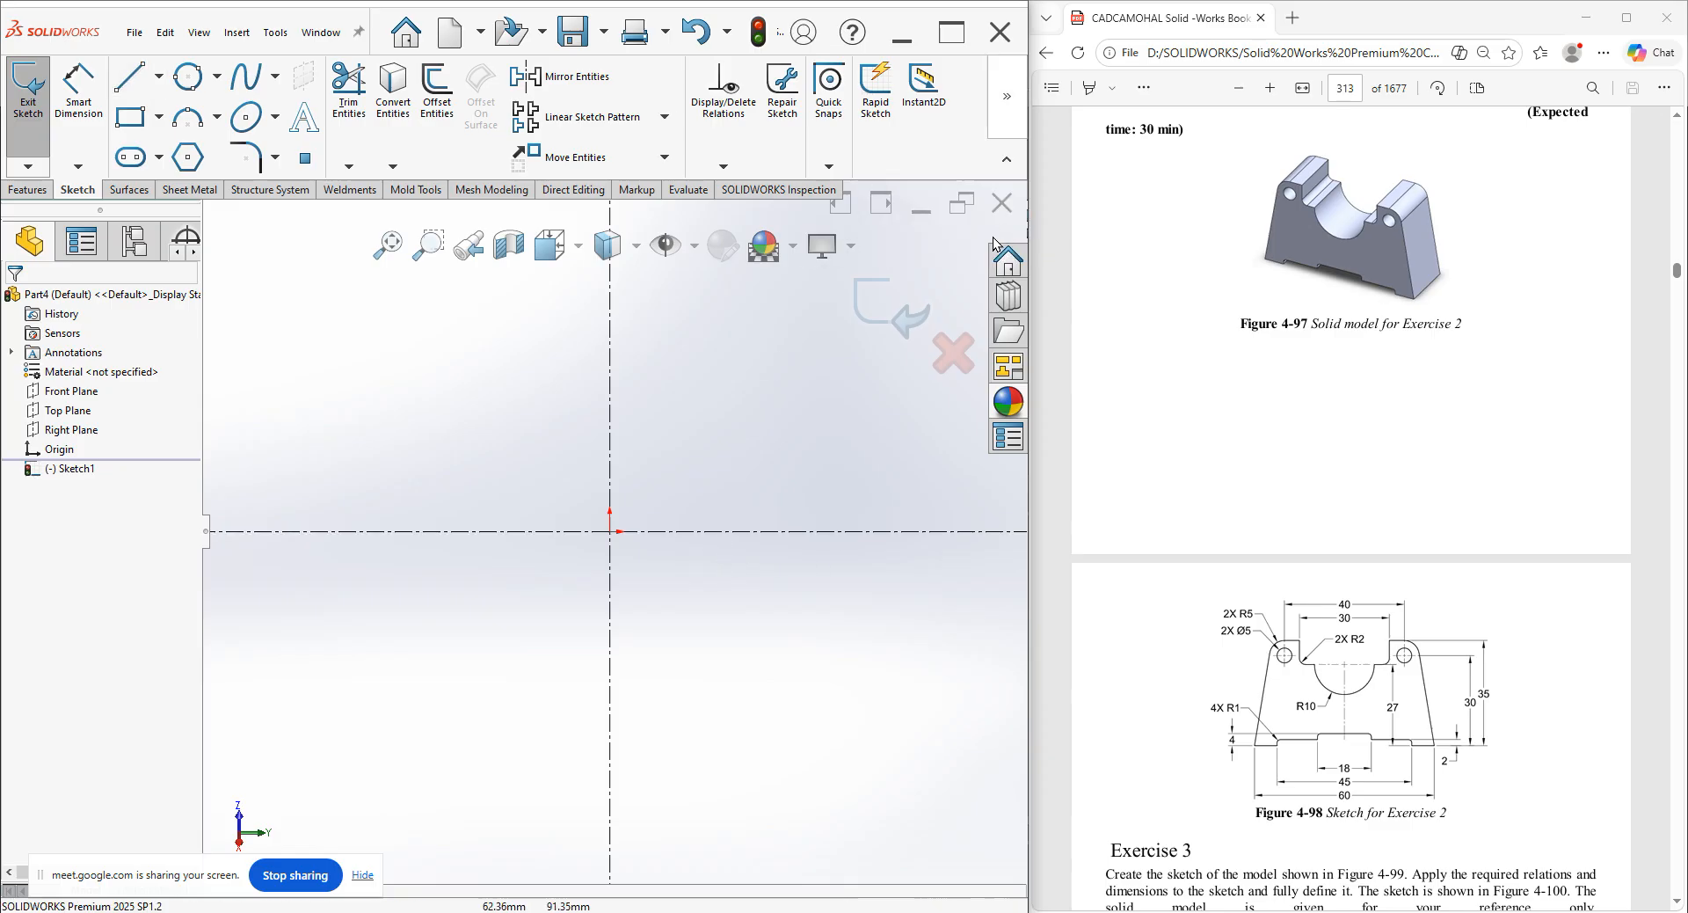
pyautogui.click(610, 452)
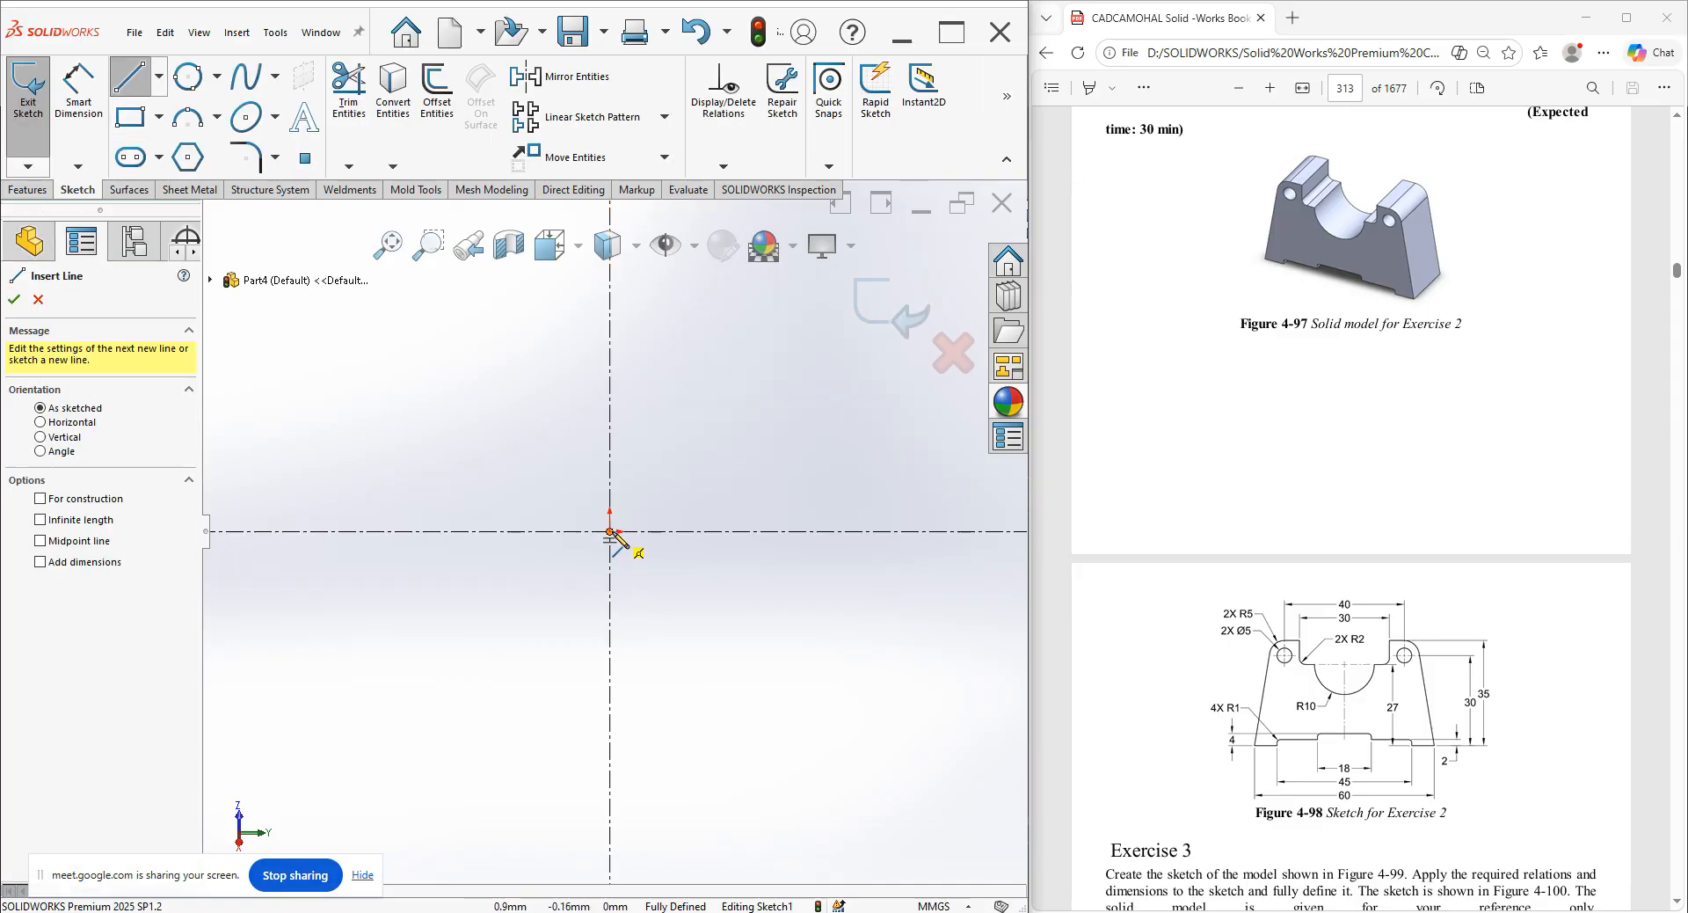
# From the origin, sketch the mirrored stepped base edge with two steps down, about 190 mm wide and 17 mm deep overall.
pyautogui.click(611, 532)
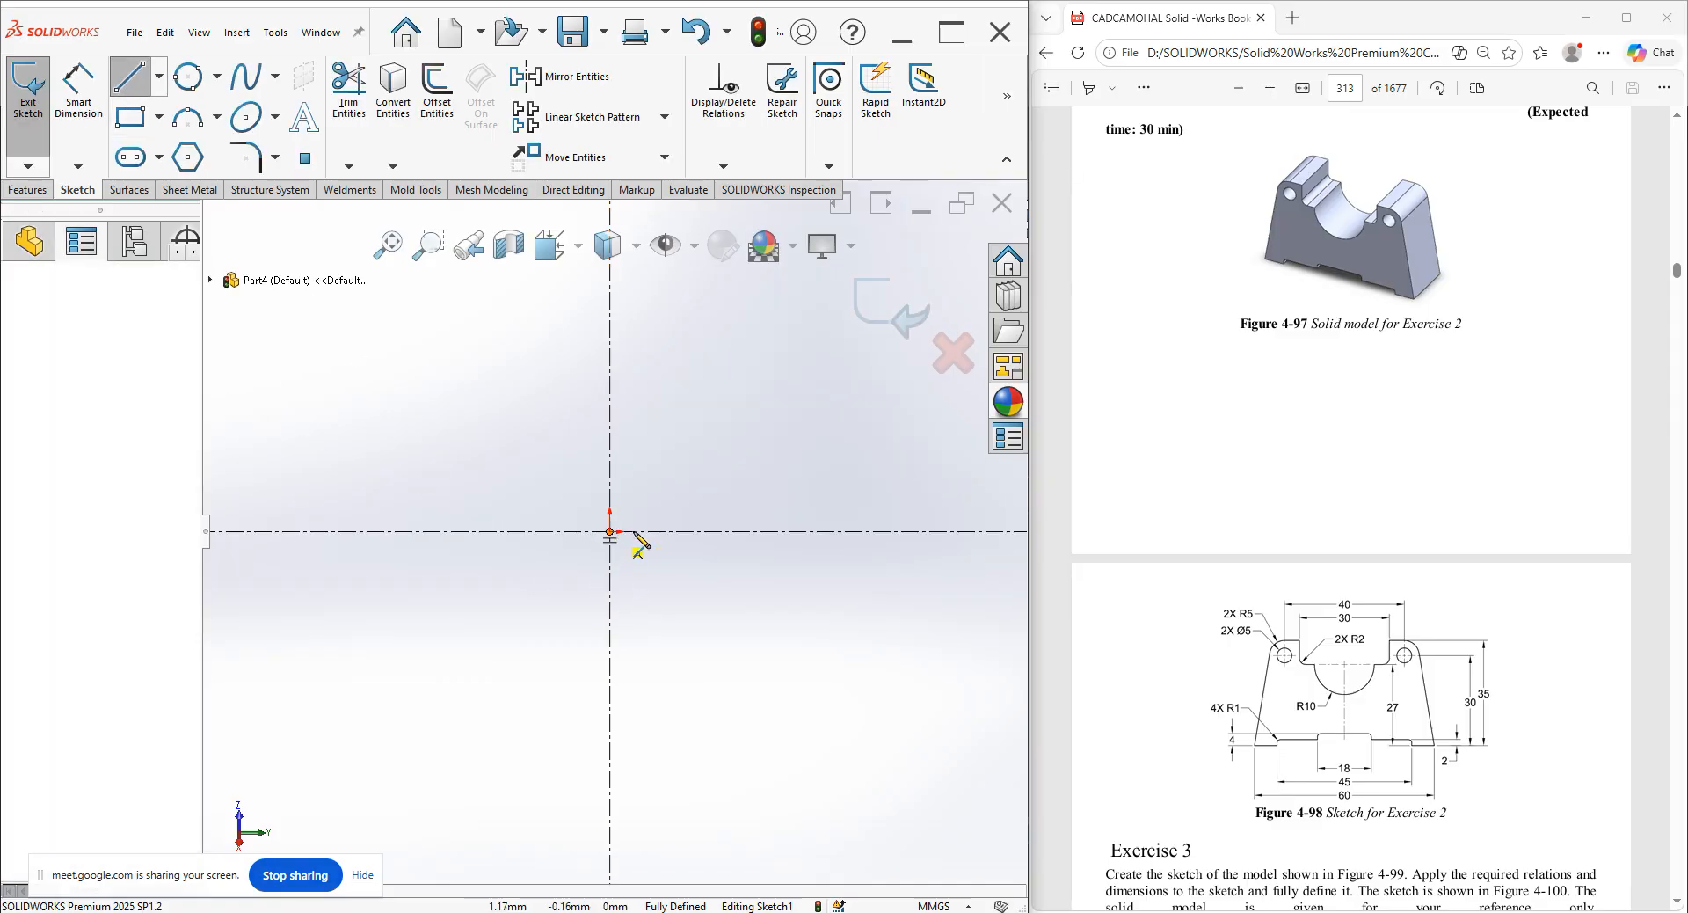
pyautogui.click(708, 531)
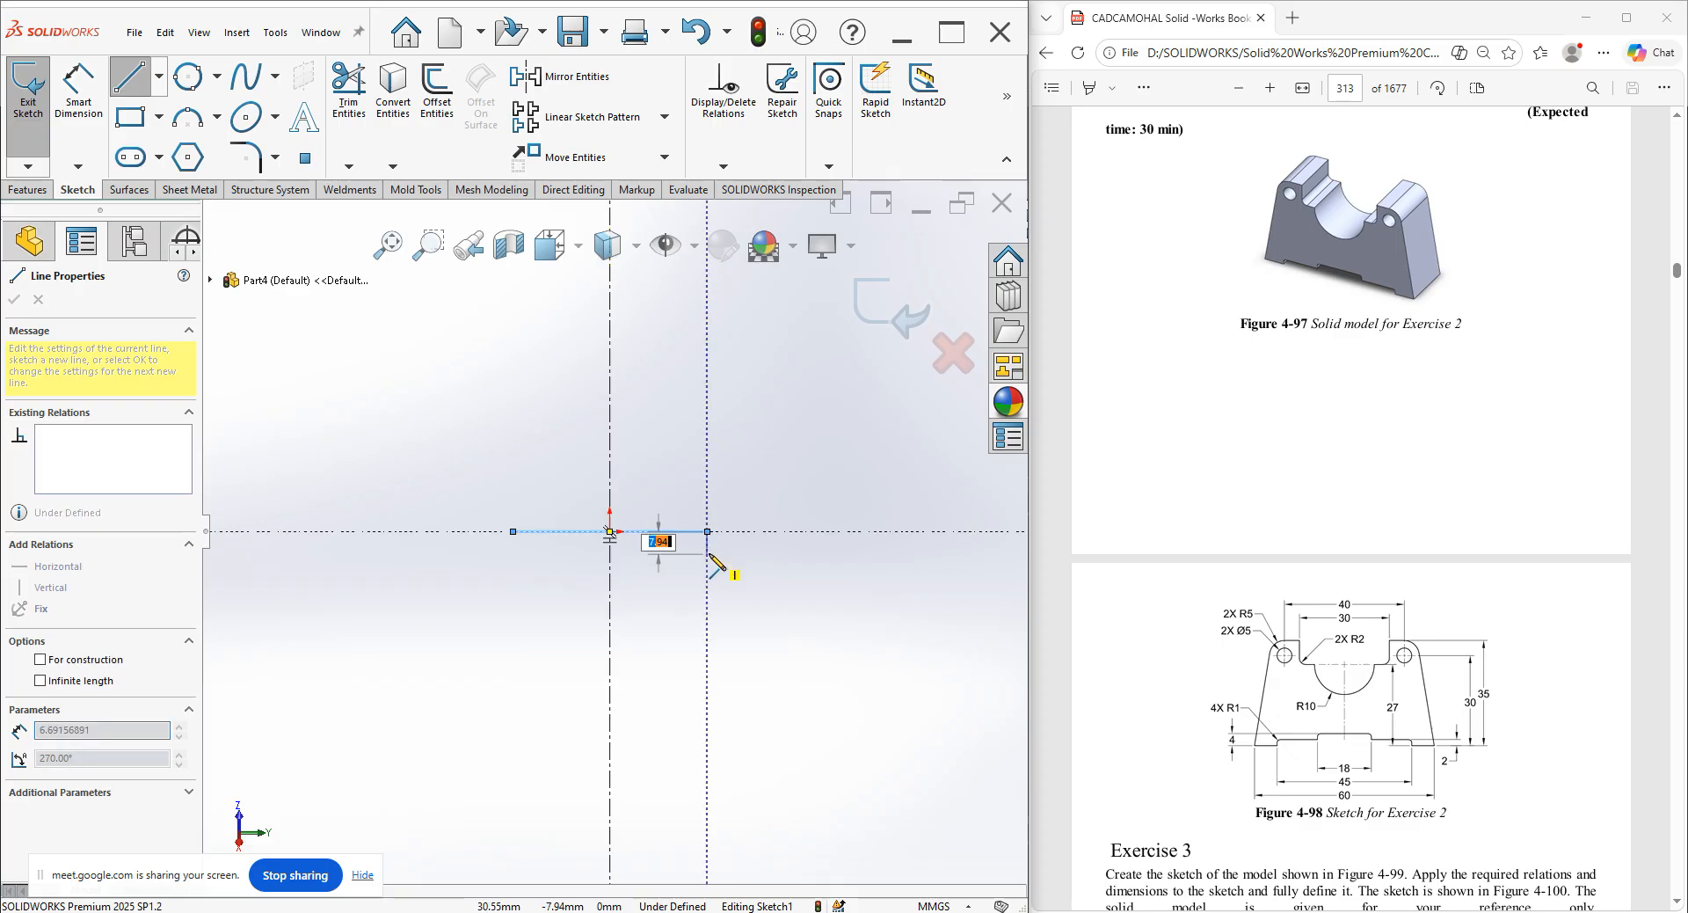
pyautogui.click(708, 553)
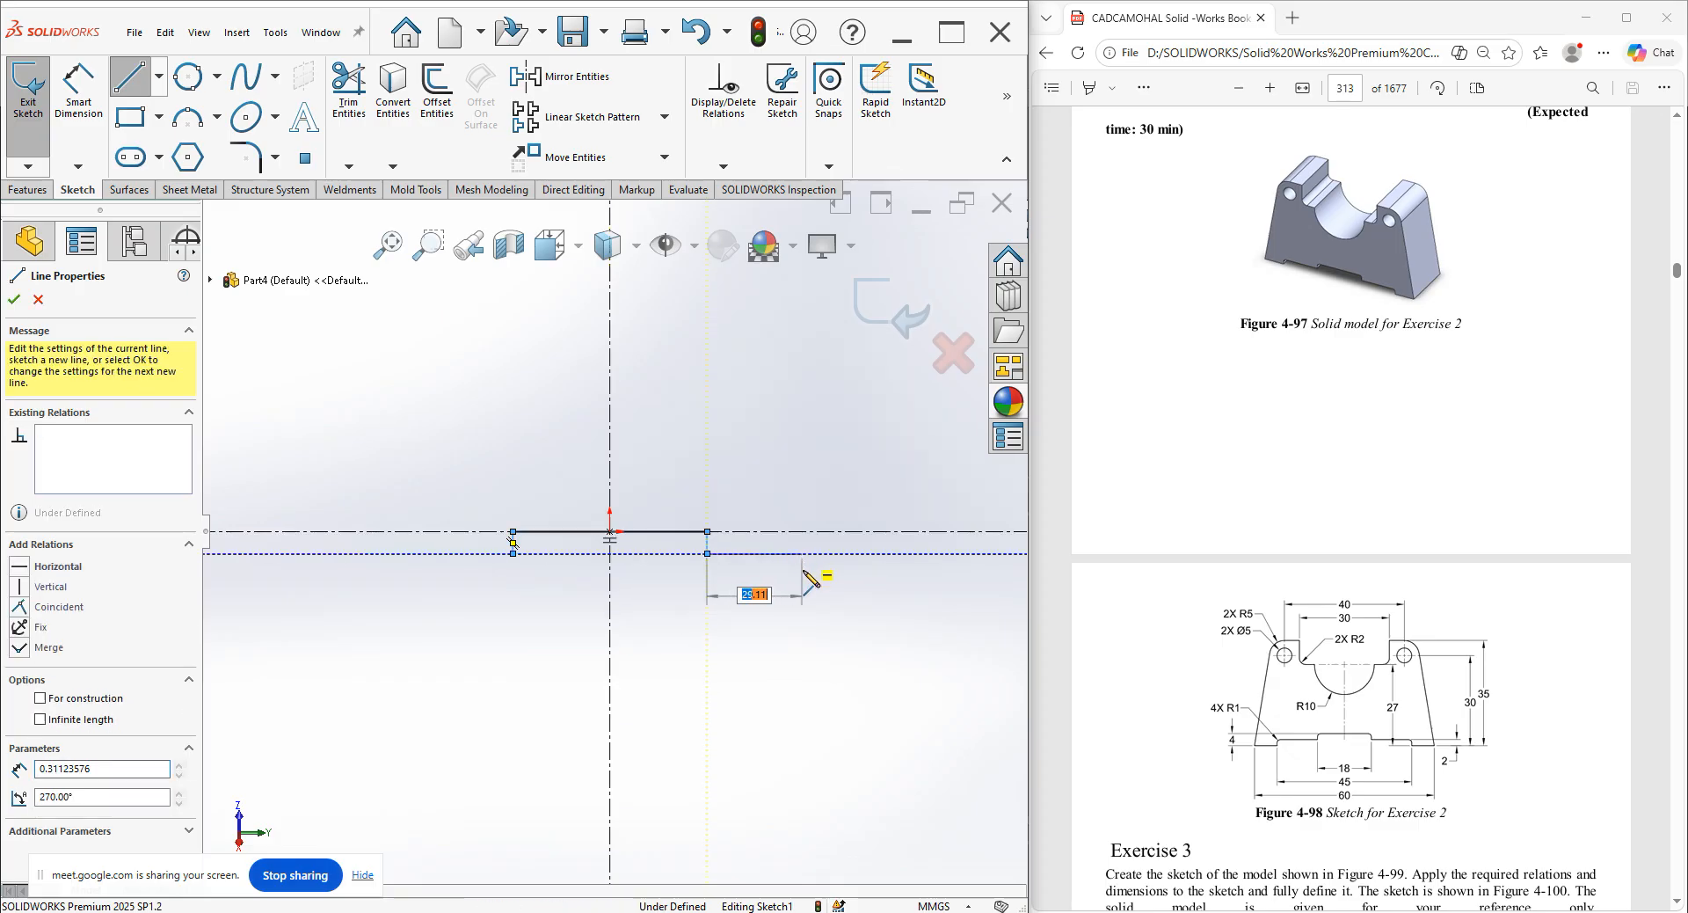
pyautogui.click(802, 553)
pyautogui.click(802, 576)
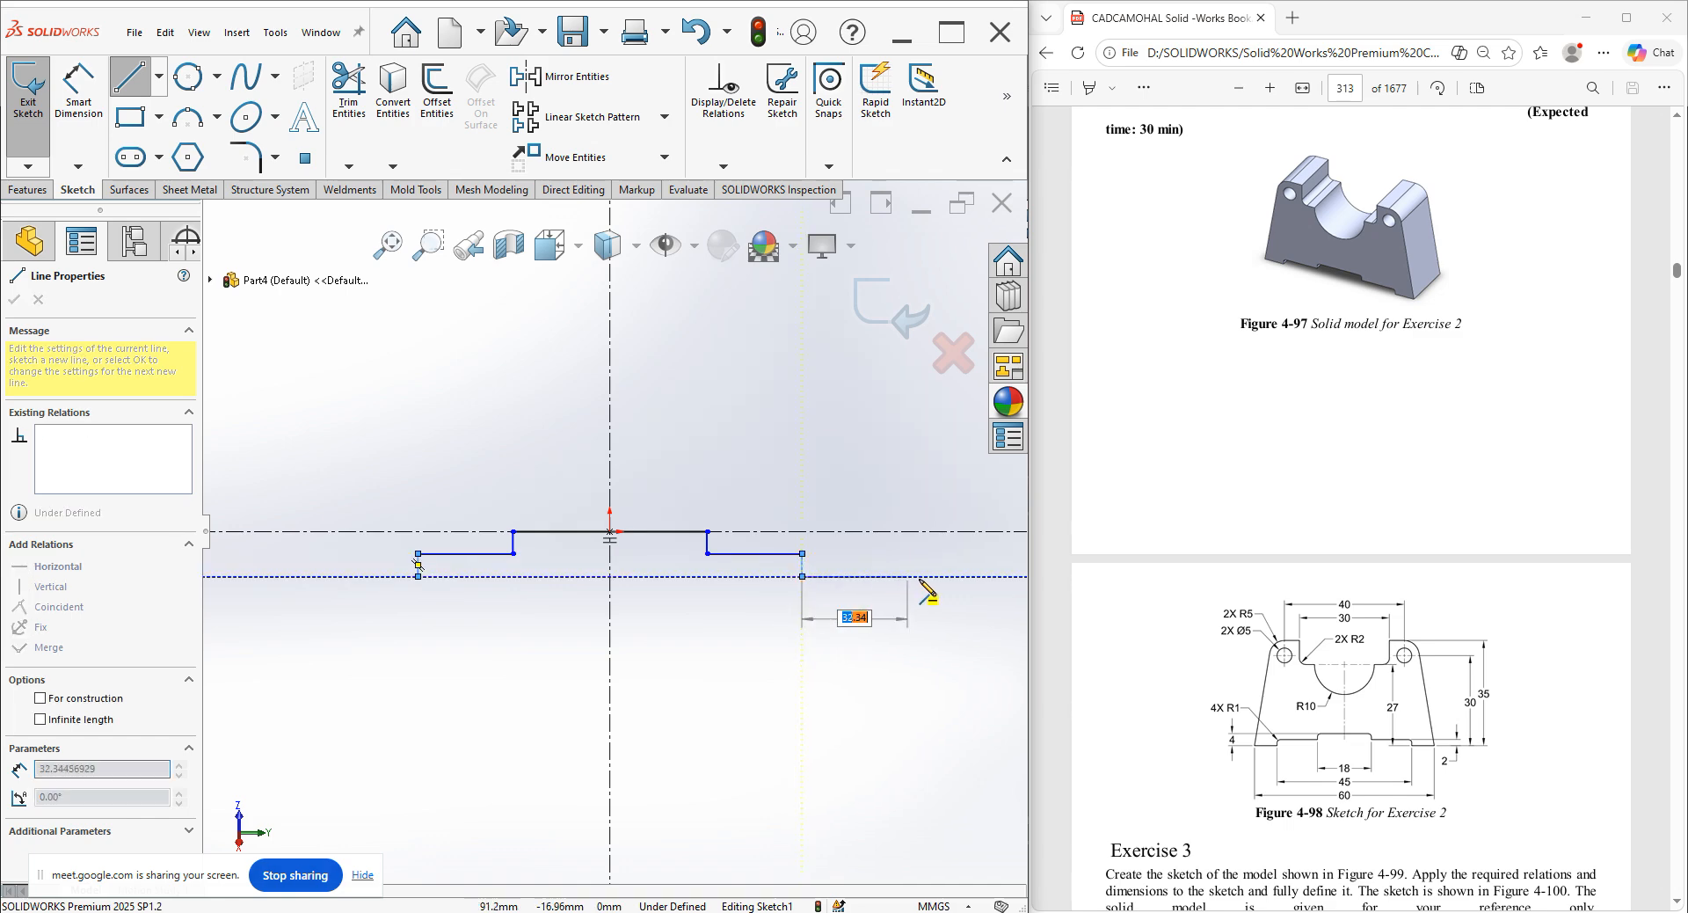
pyautogui.click(918, 576)
# Complete the mirrored outline with a slanted side about 180 mm long, a rounded corner arc and a horizontal top line to the vertical centerline.
pyautogui.press('z')
pyautogui.press('z')
pyautogui.press('z')
pyautogui.press('z')
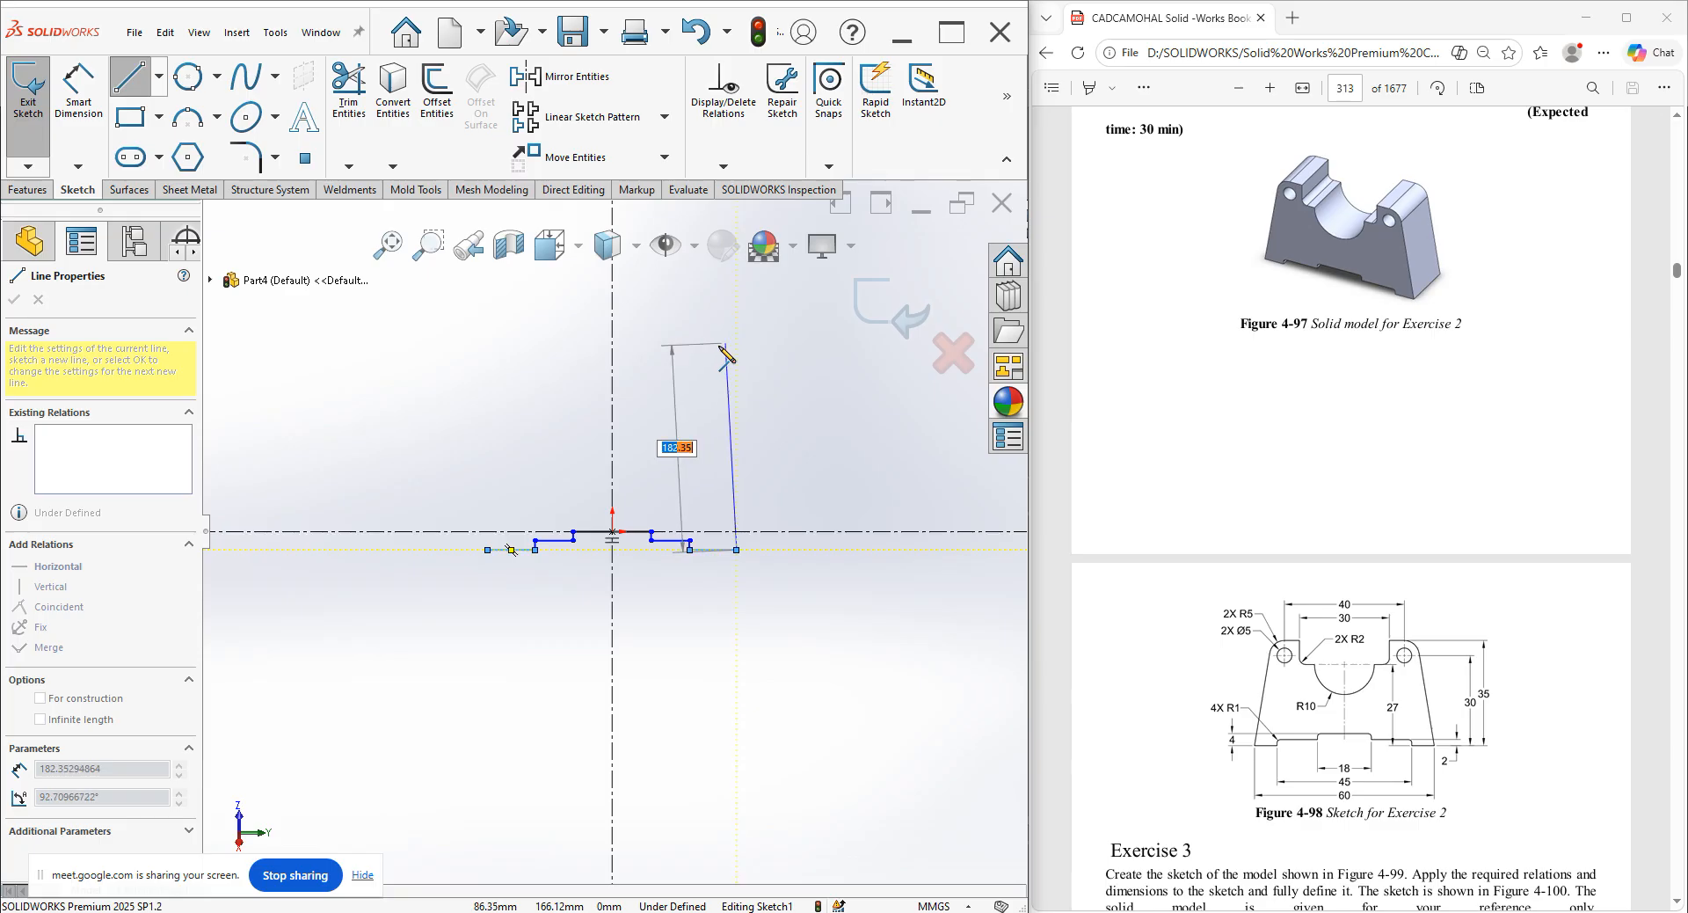
pyautogui.click(714, 348)
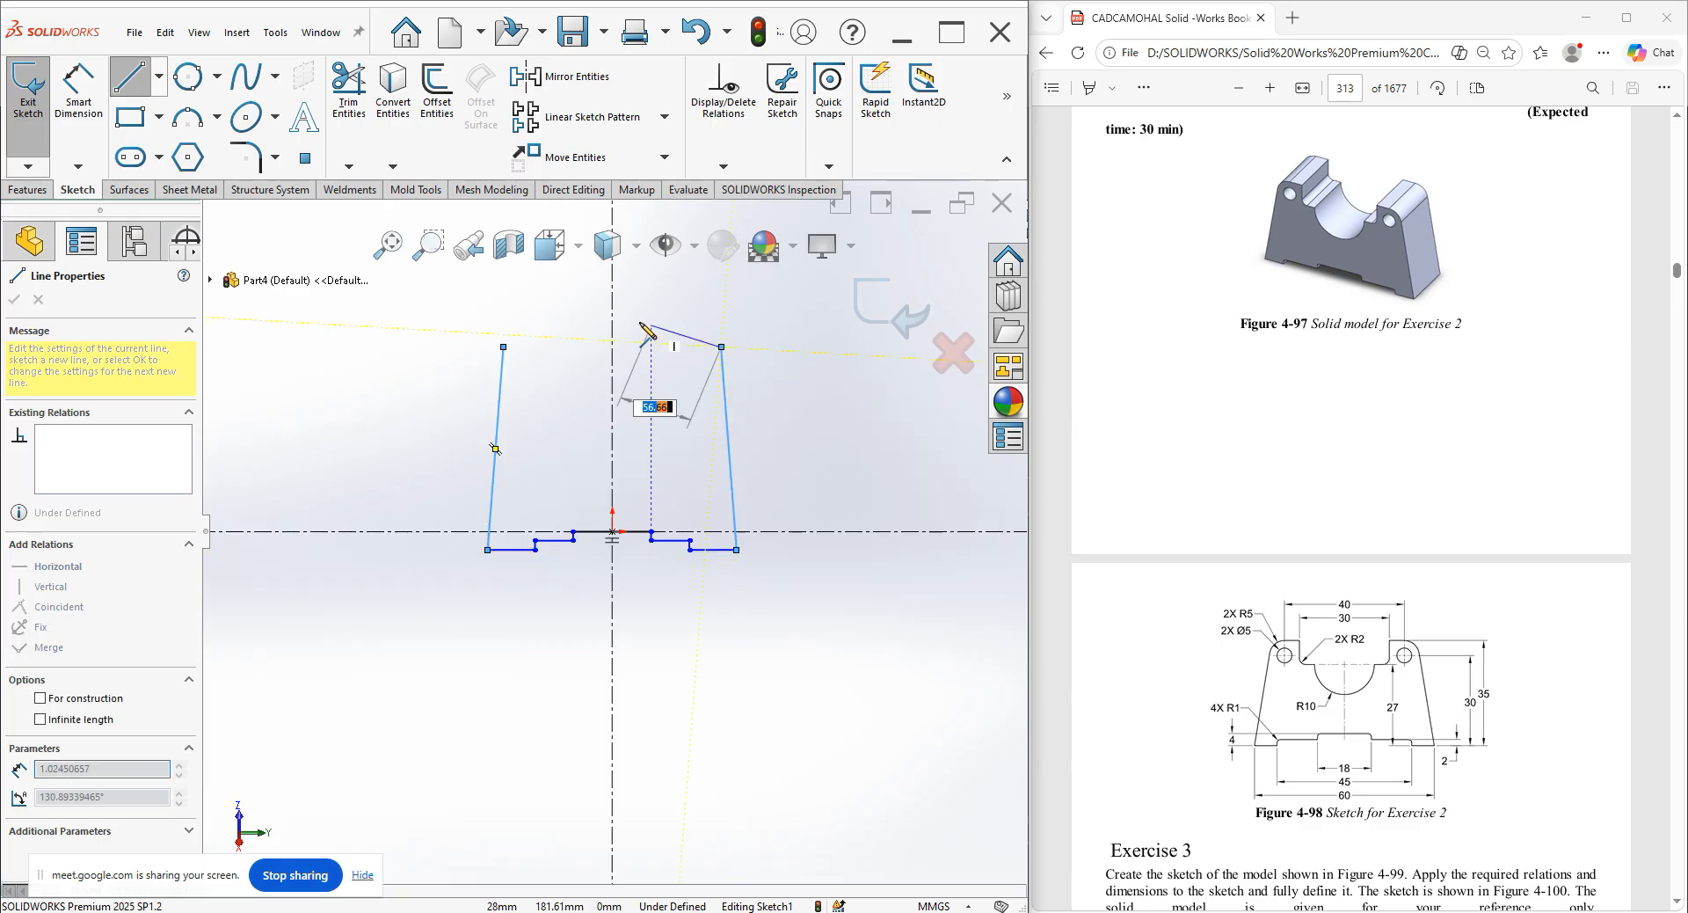
pyautogui.scroll(-5, 681, 380)
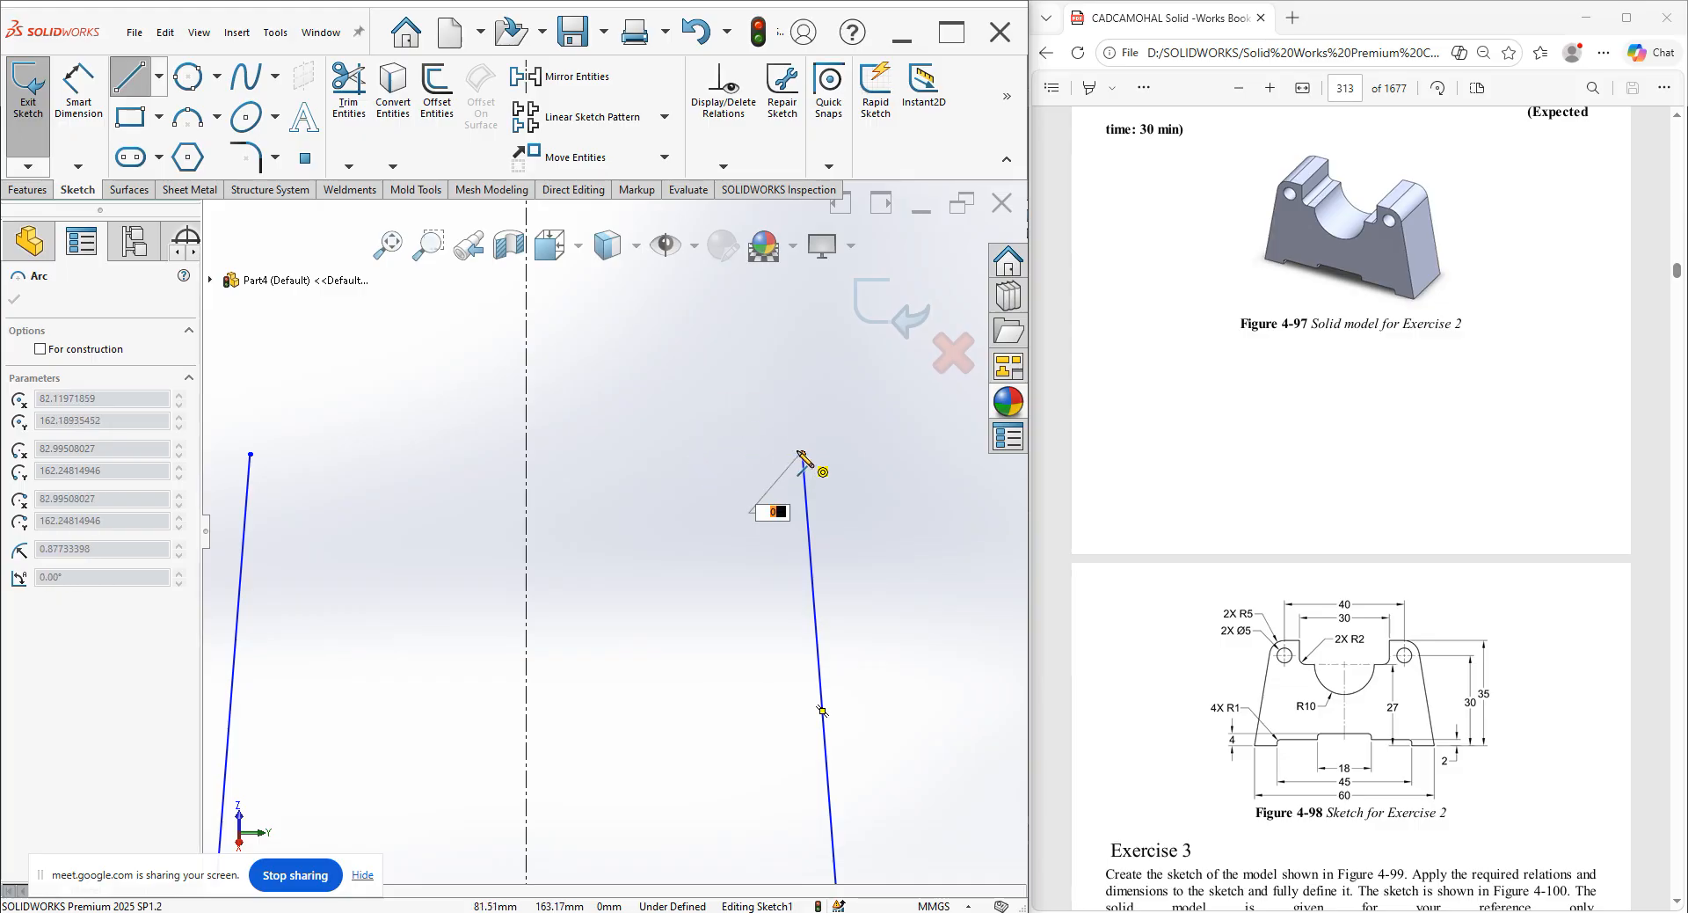
pyautogui.click(733, 414)
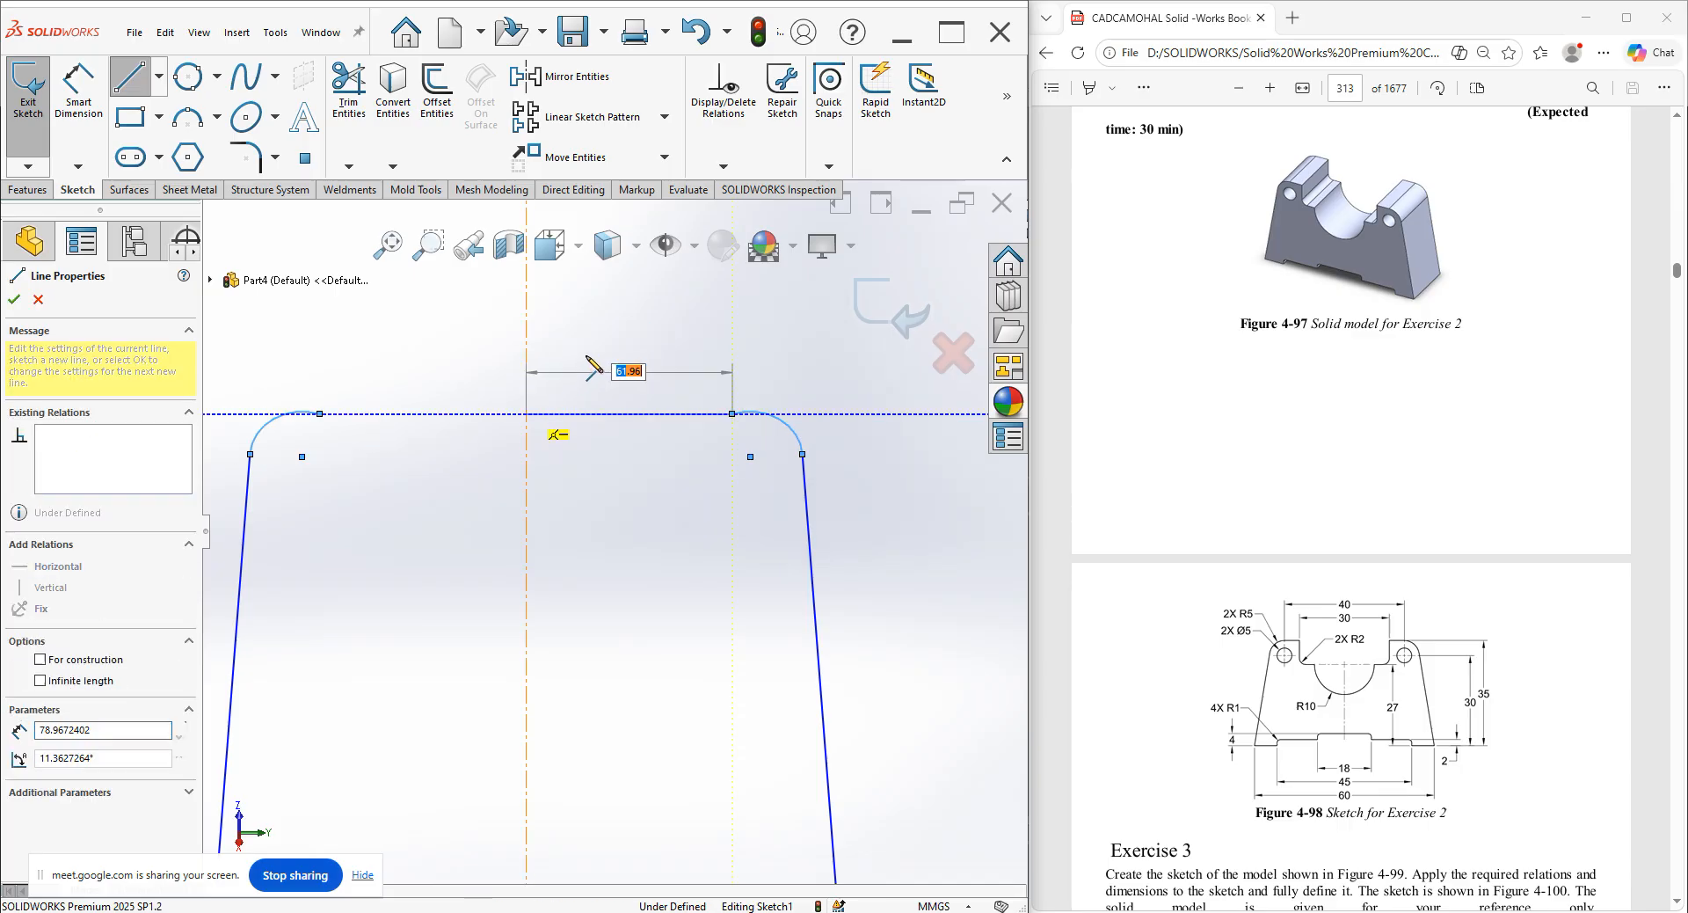
pyautogui.click(527, 413)
pyautogui.press('Escape')
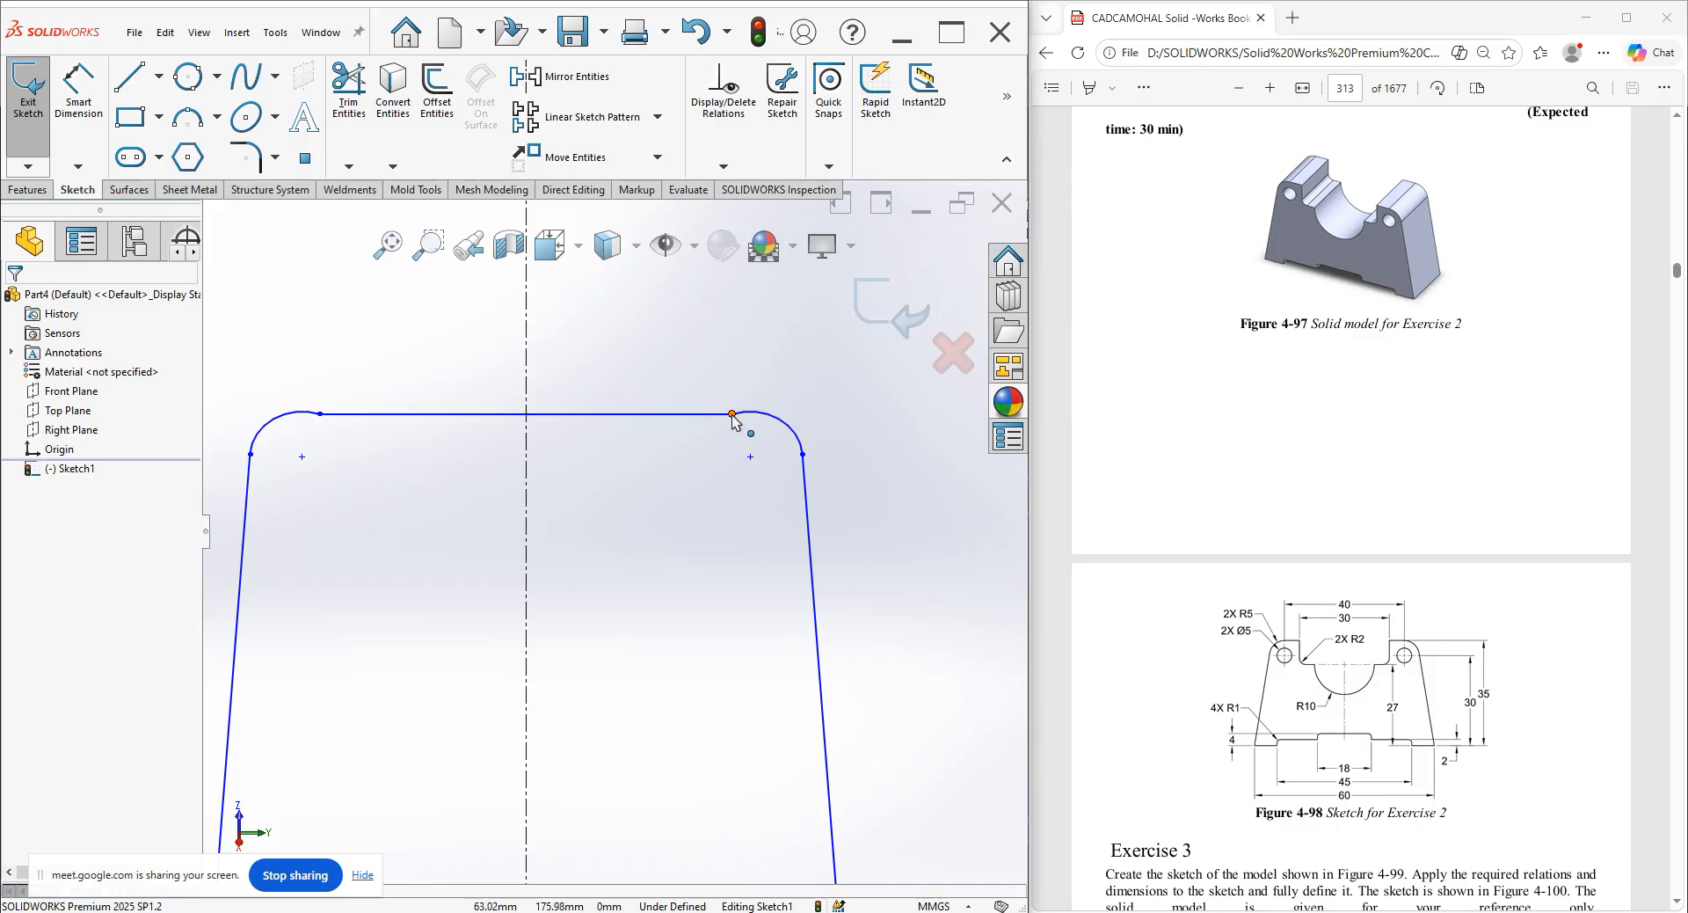
# Make the corner arc tangent to the top line and to the slanted side.
pyautogui.moveTo(743, 410); pyautogui.dragTo(750, 413)
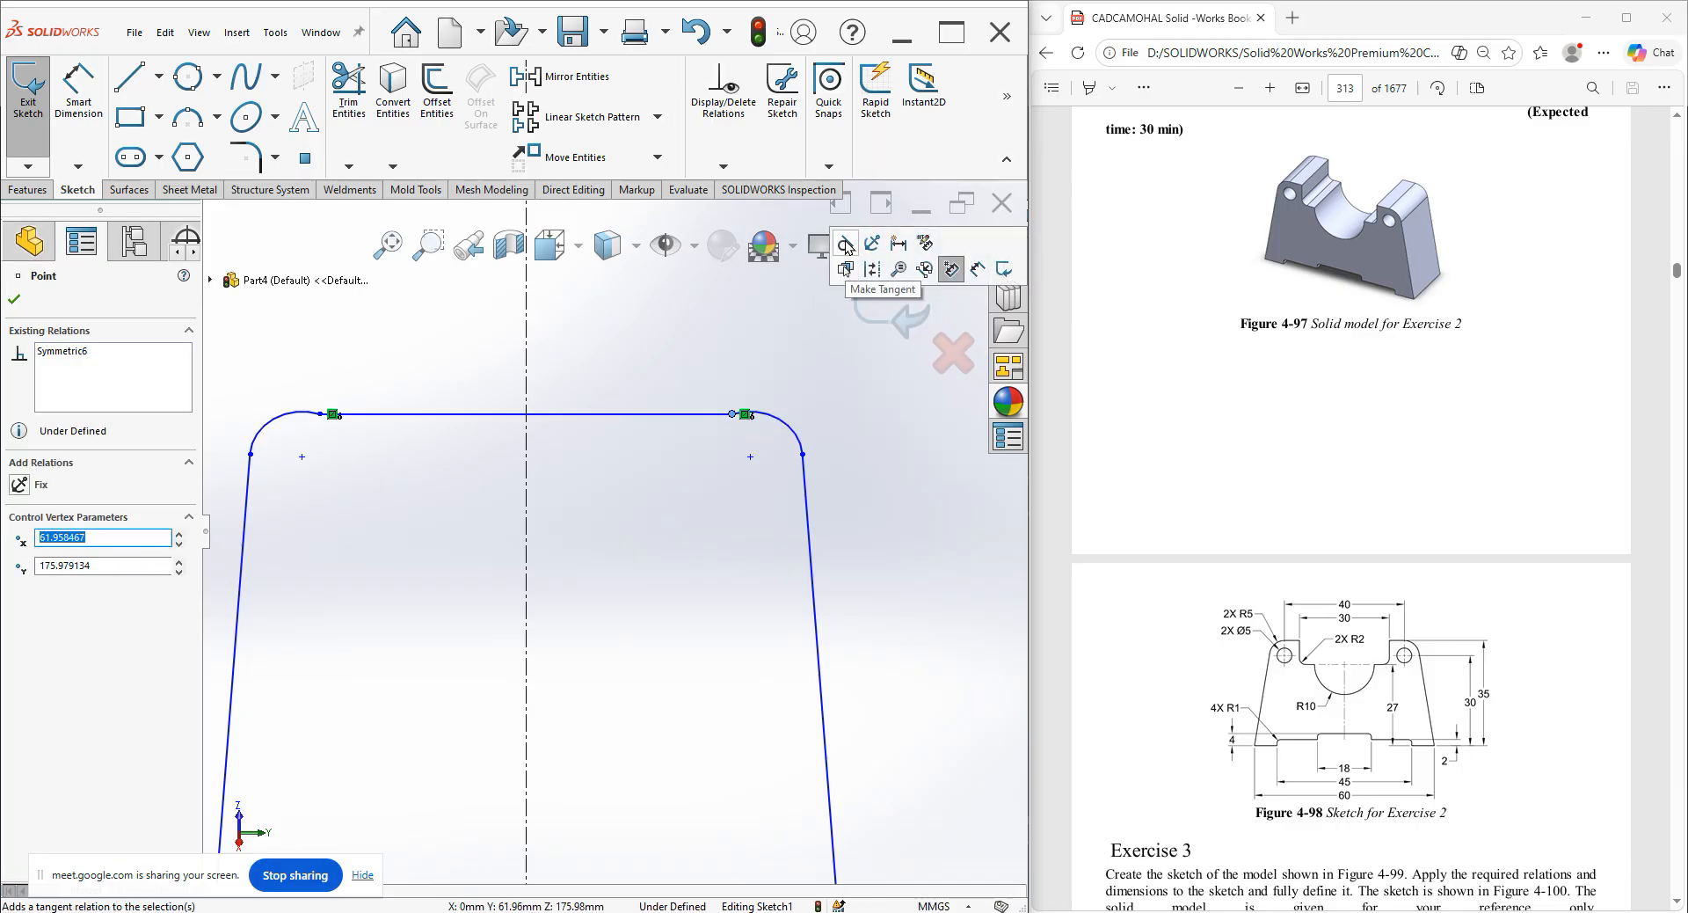
pyautogui.click(802, 456)
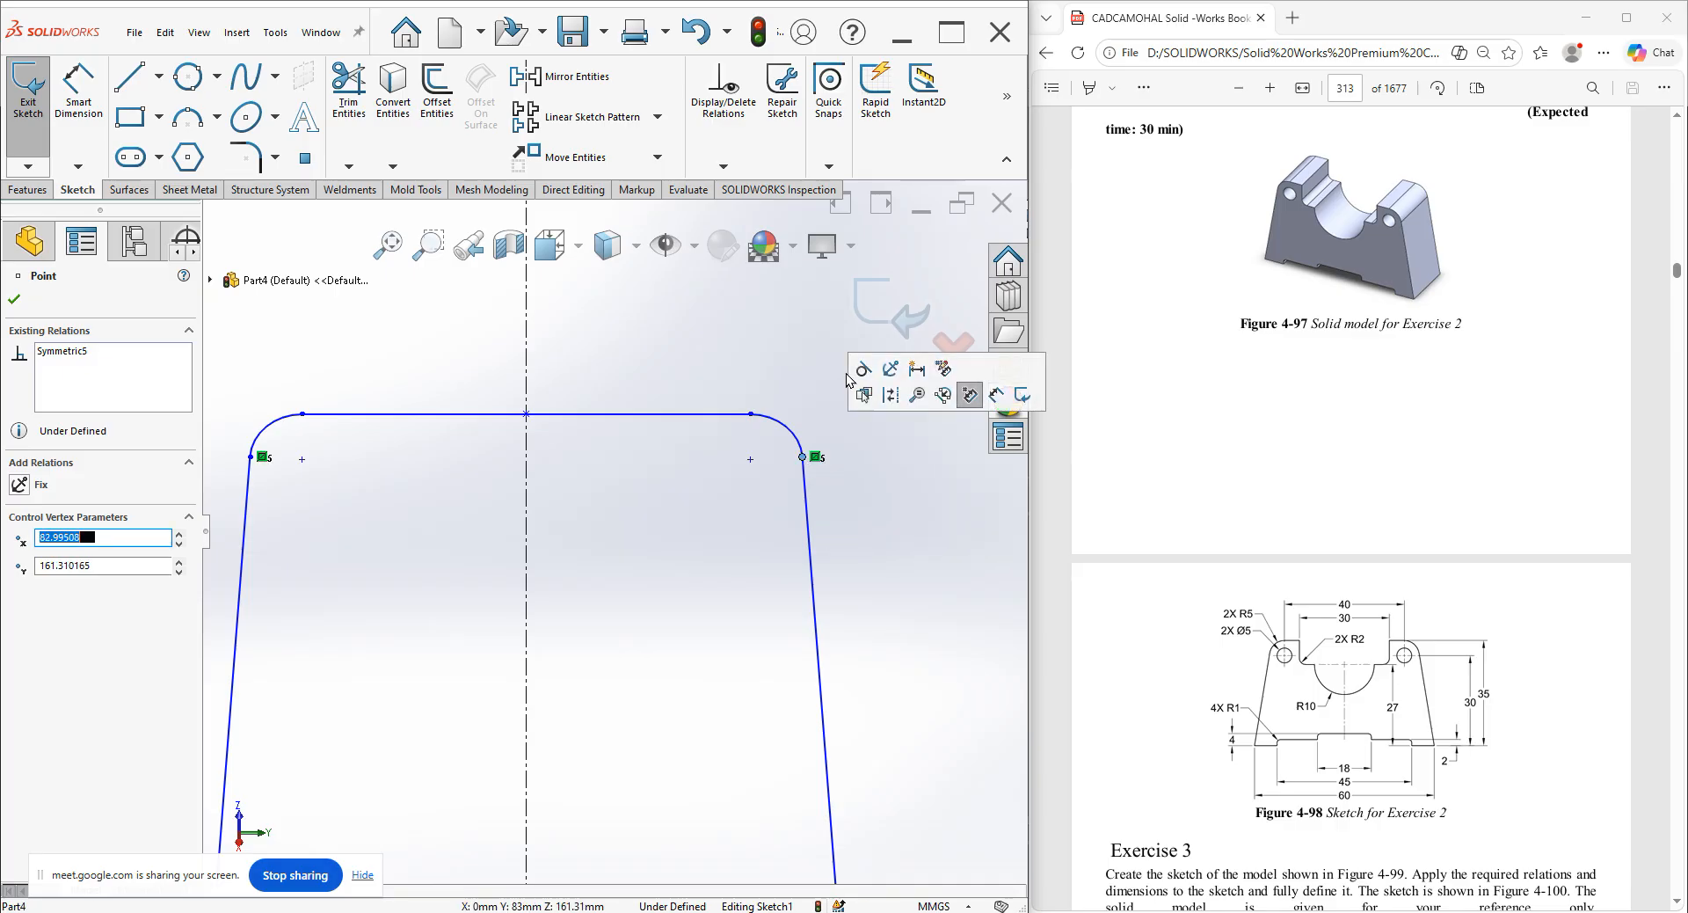
pyautogui.click(857, 462)
pyautogui.scroll(4, 850, 473)
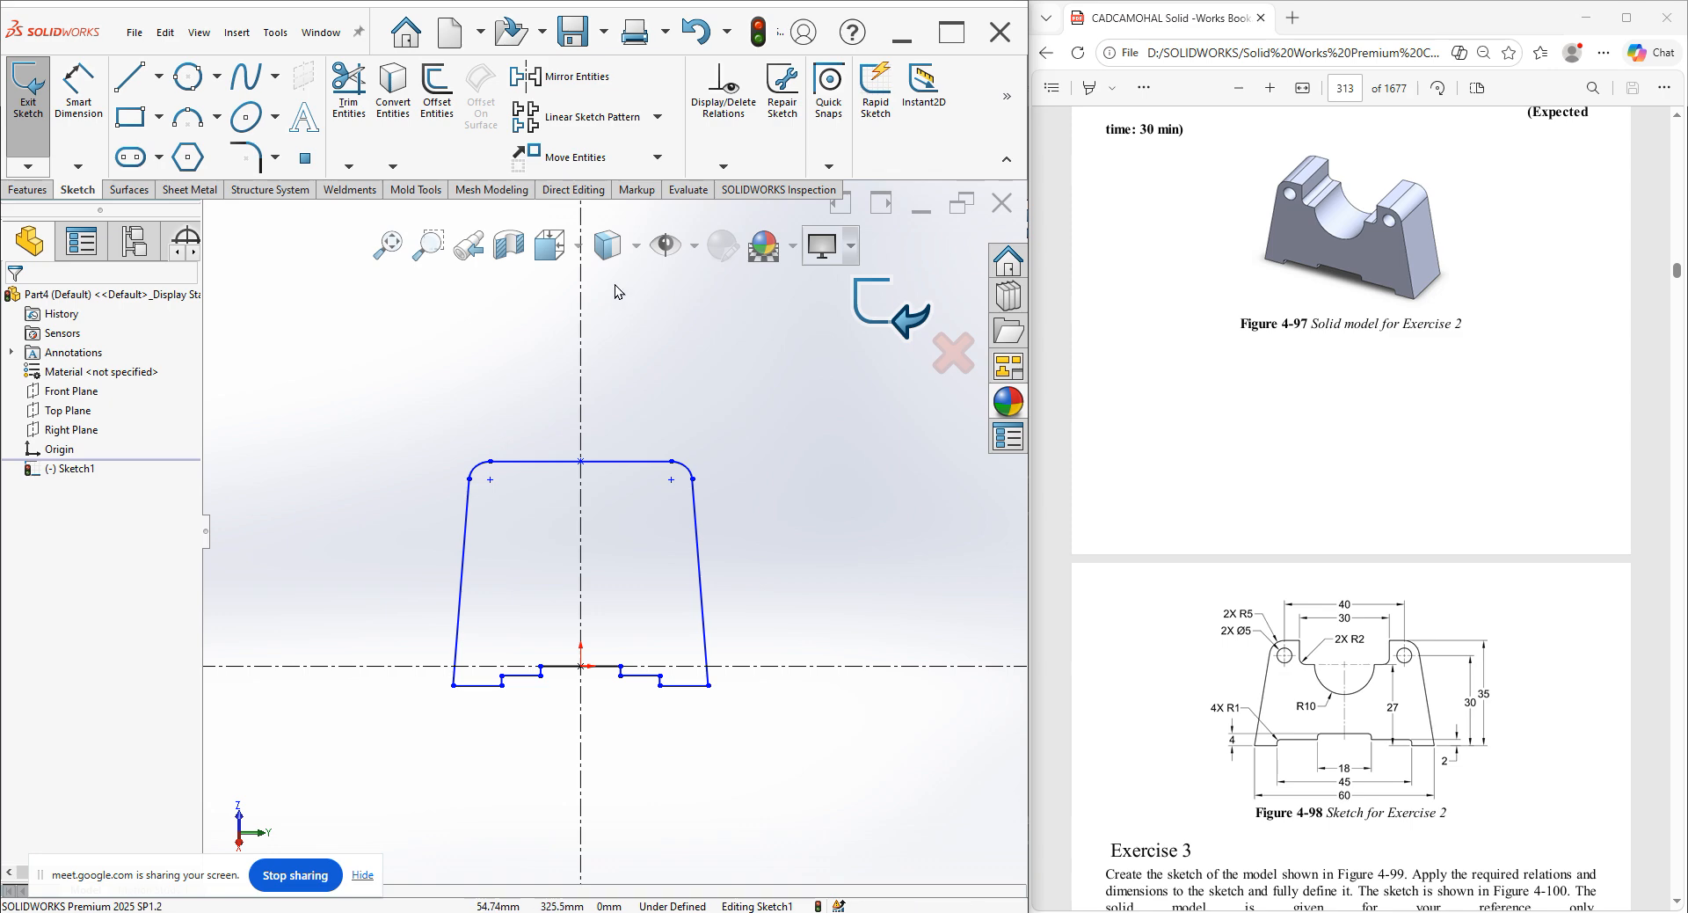
# Dimension the overall width of the base between its outer corners as 60 mm.
pyautogui.click(544, 253)
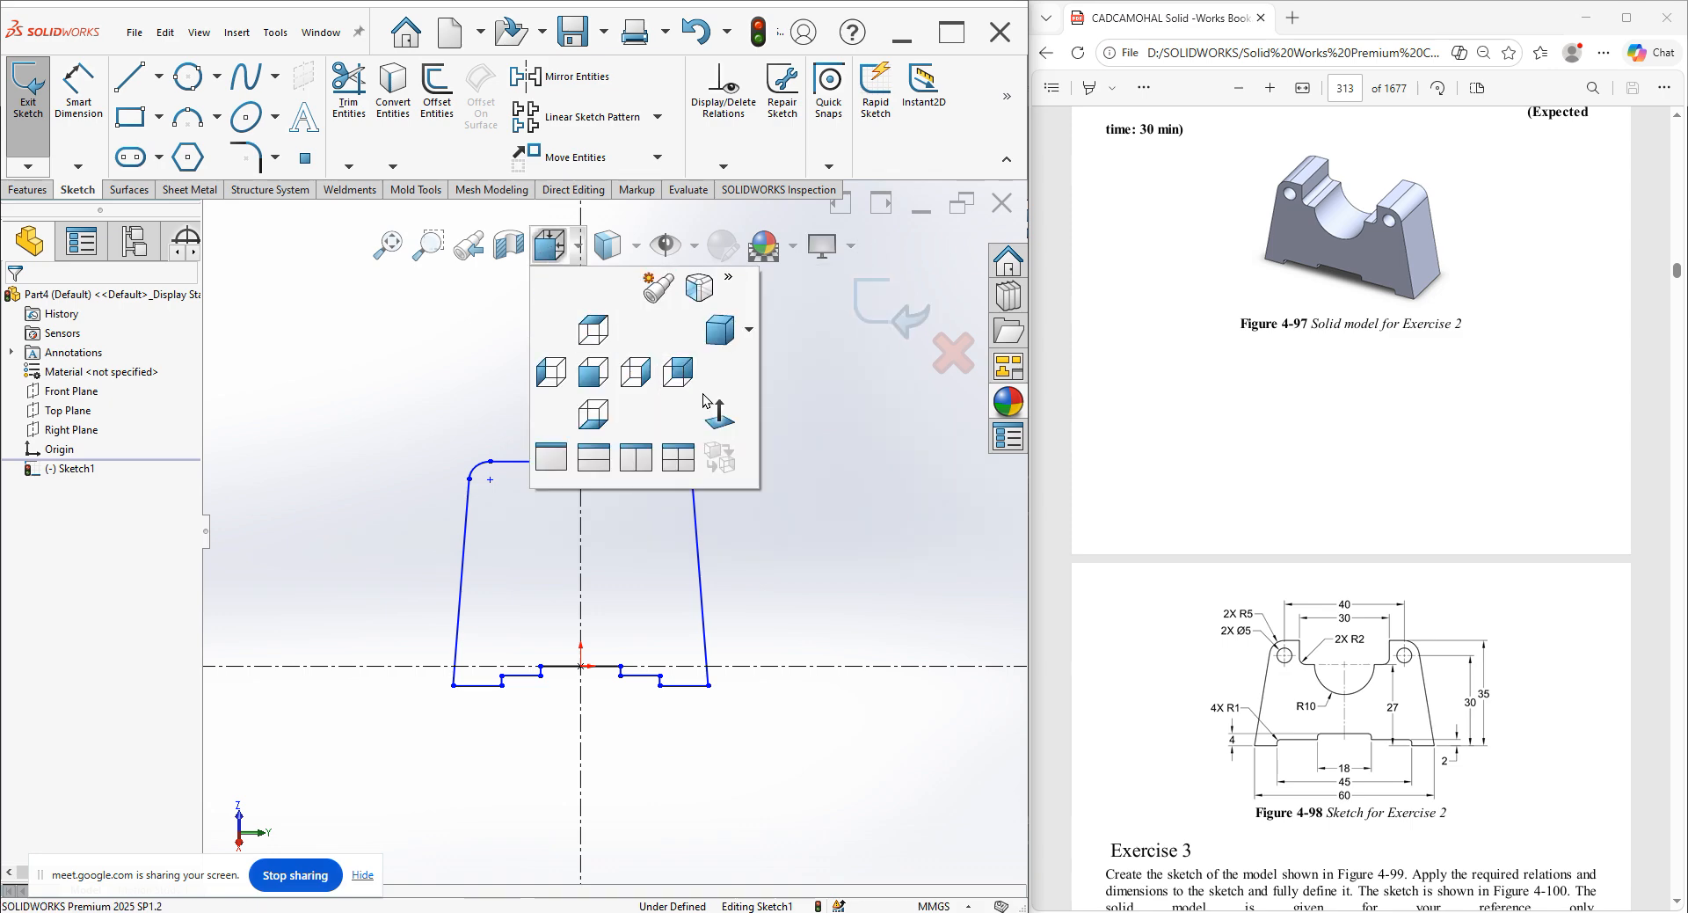
pyautogui.click(695, 385)
pyautogui.scroll(3, 841, 497)
pyautogui.moveTo(358, 432); pyautogui.dragTo(369, 369, button='right')
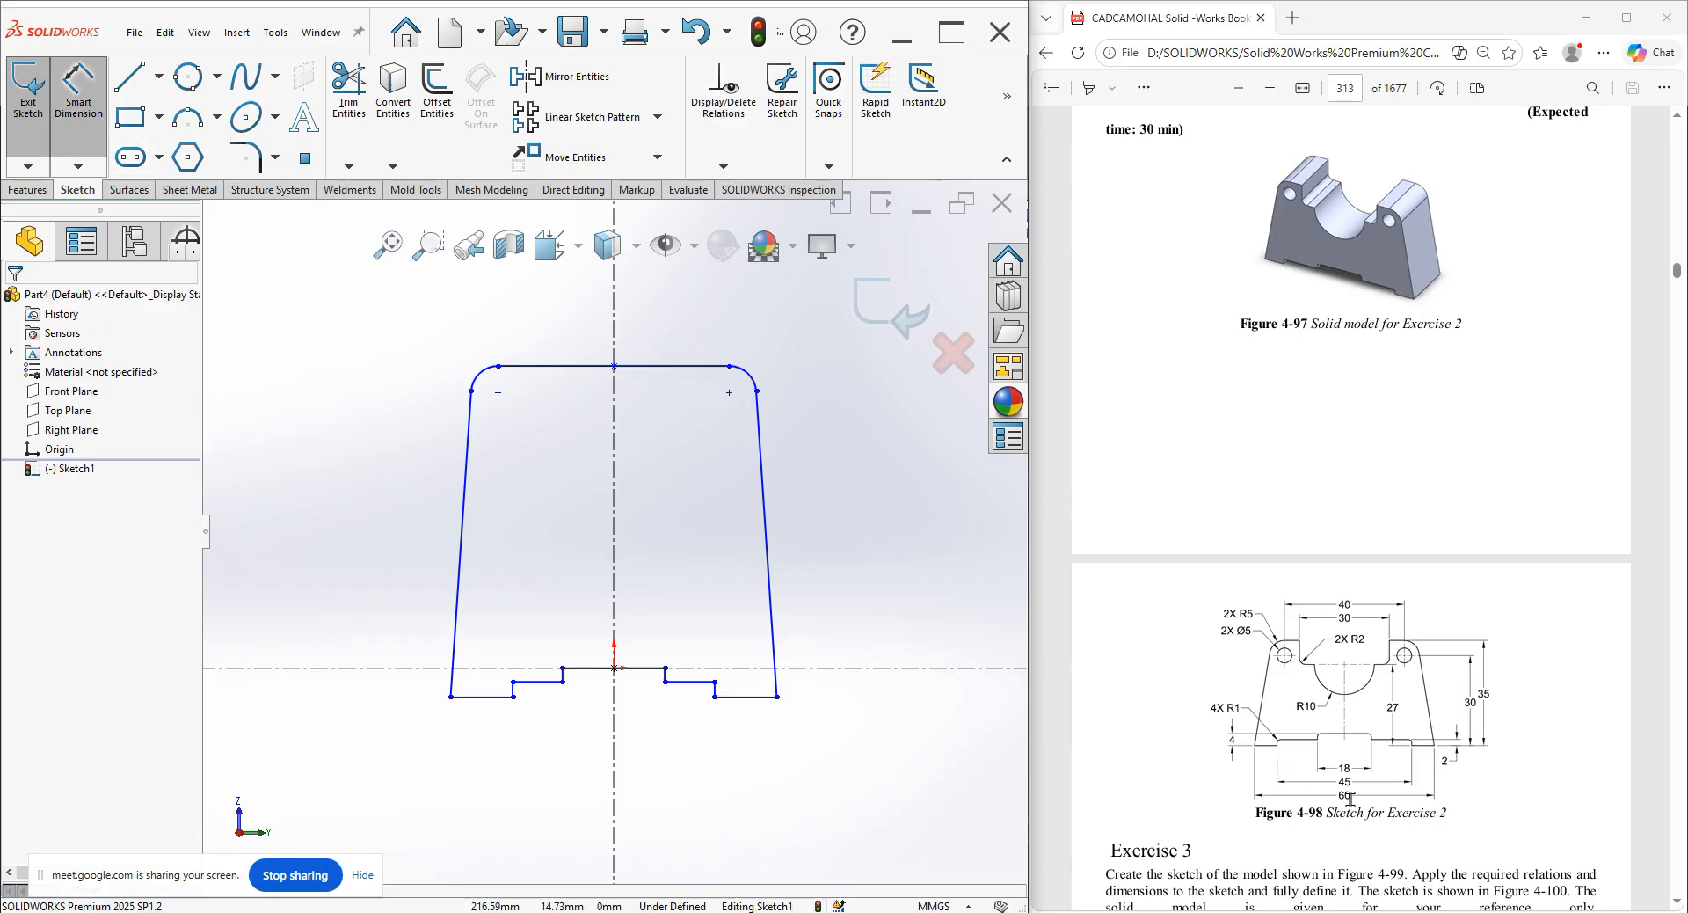
pyautogui.click(778, 696)
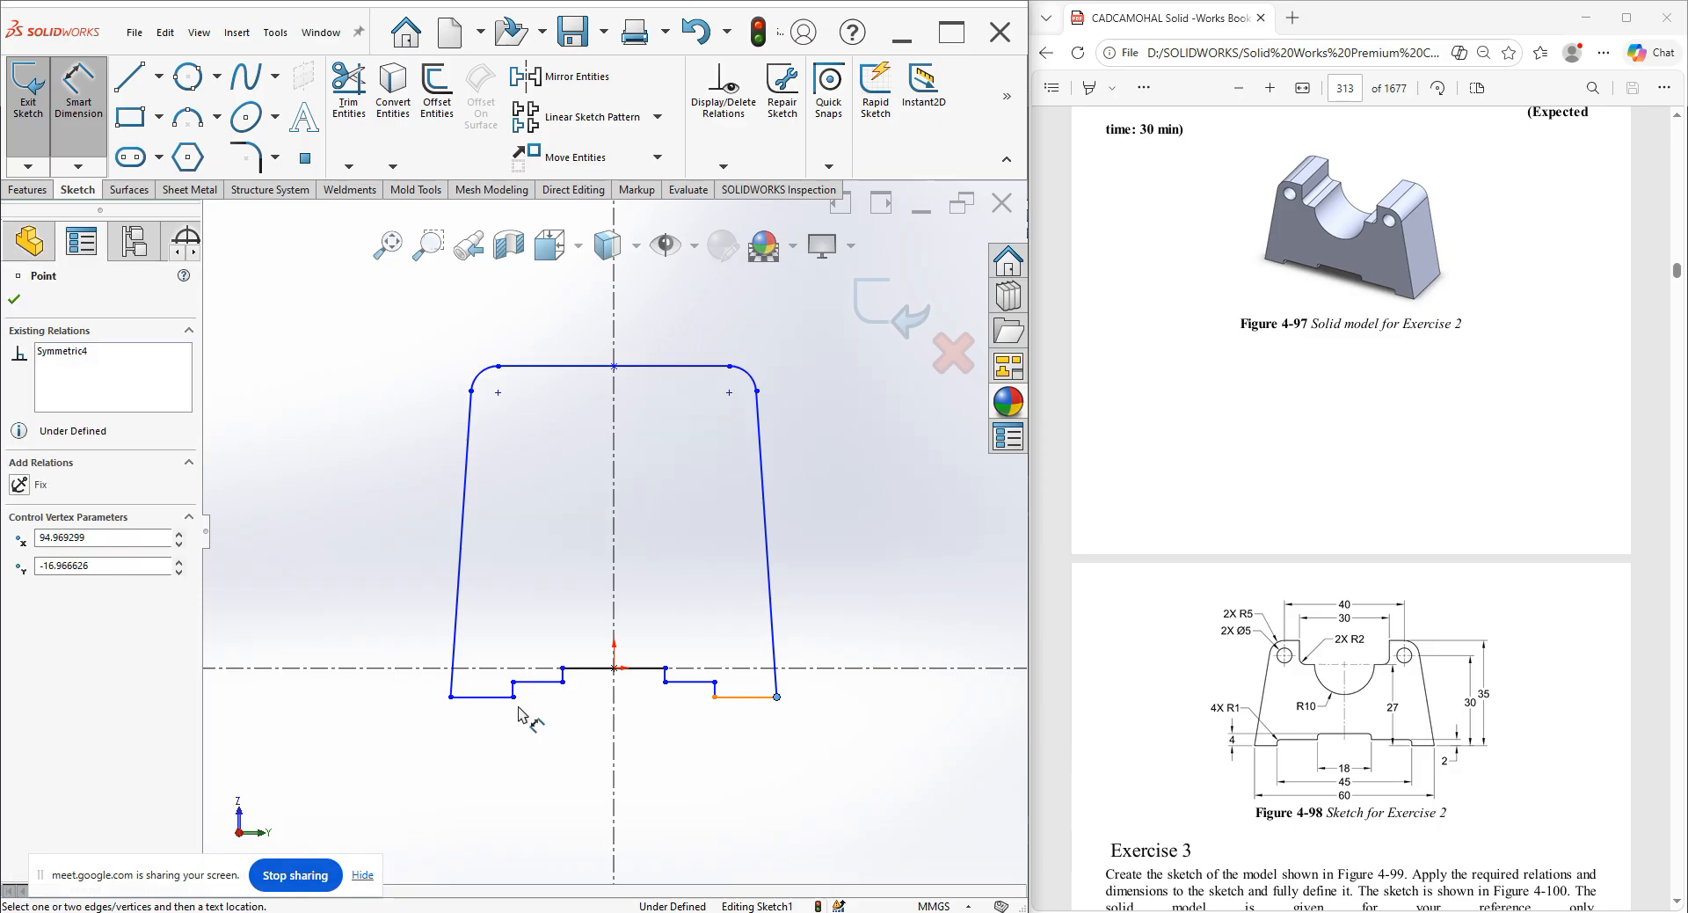
pyautogui.click(452, 700)
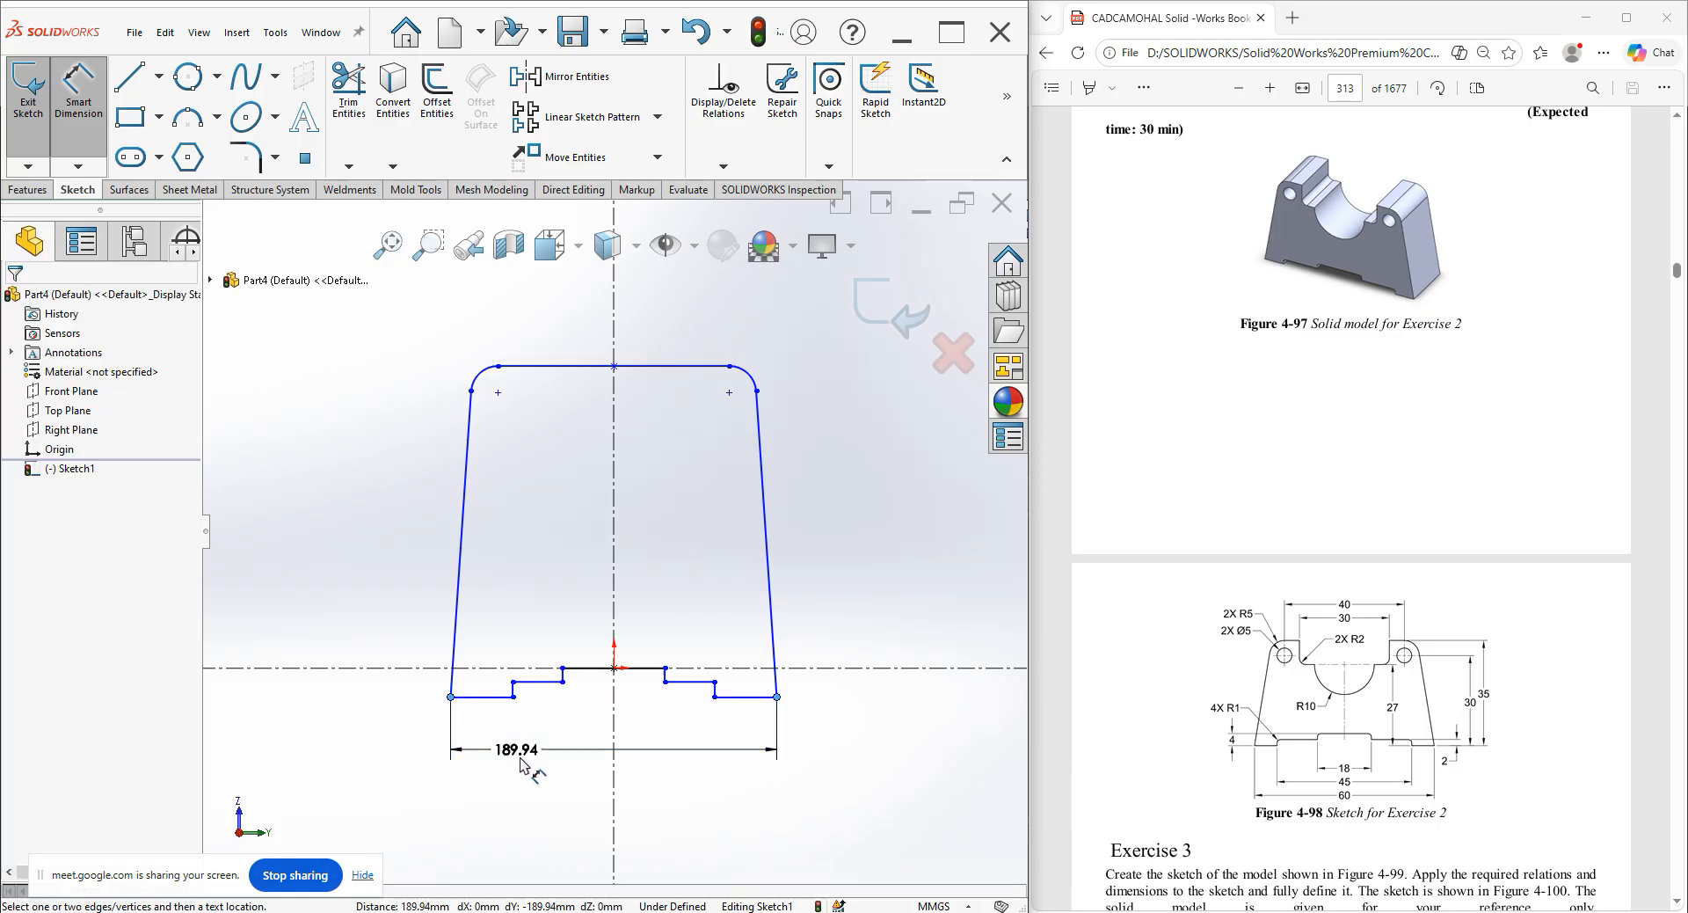
pyautogui.click(521, 759)
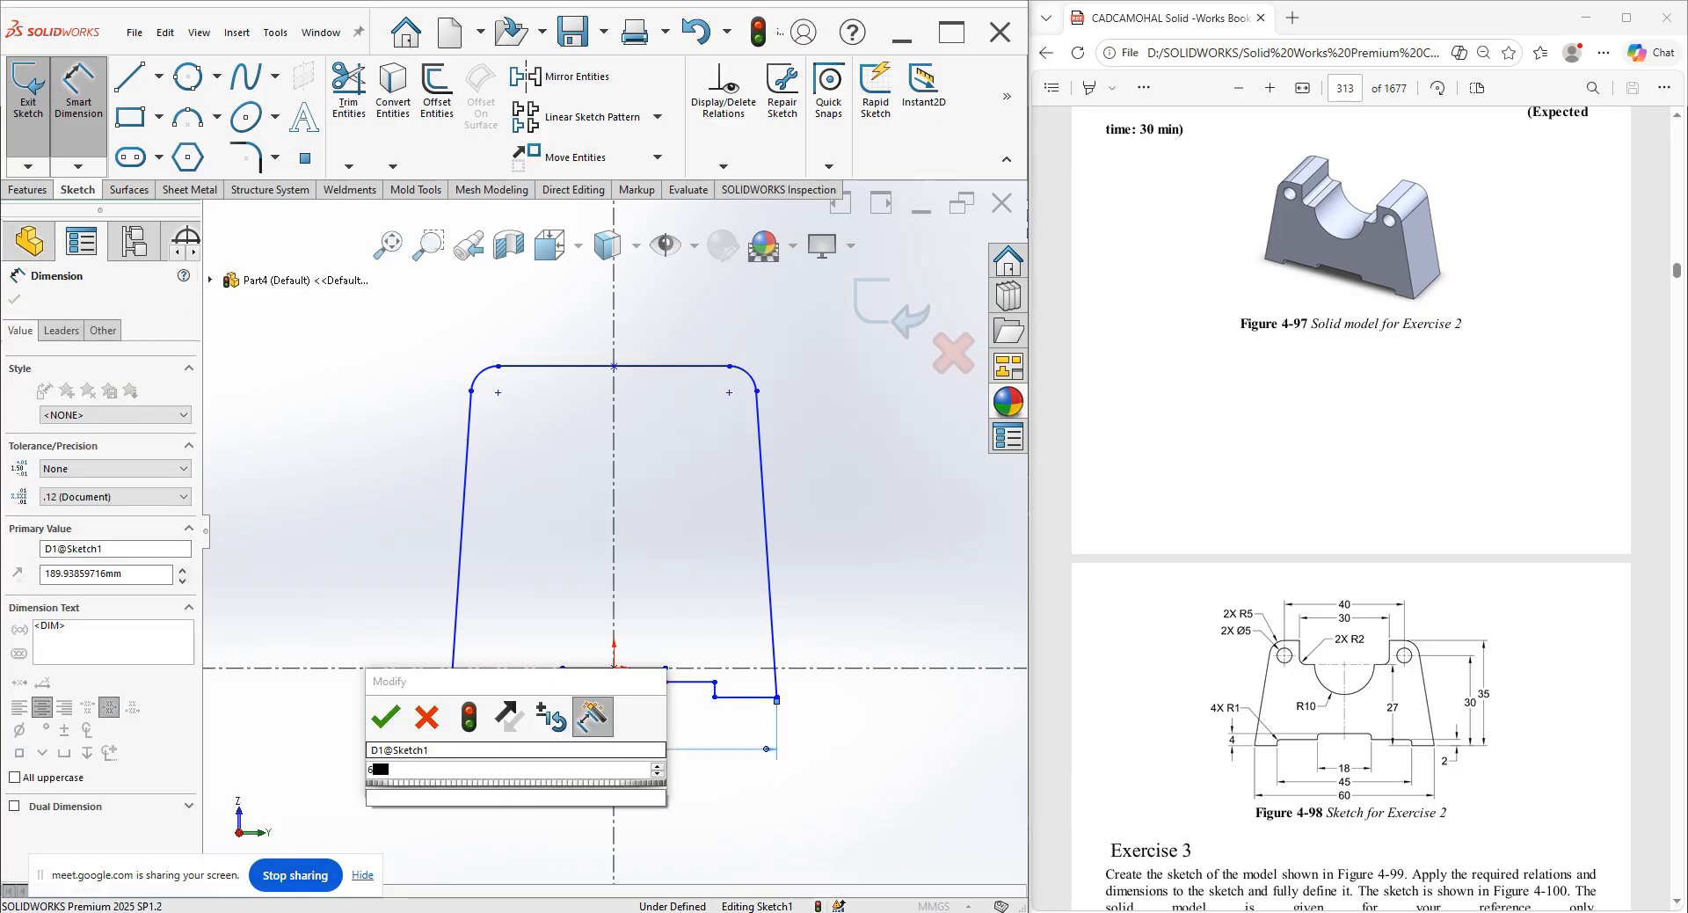
pyautogui.write('60')
pyautogui.press('Return')
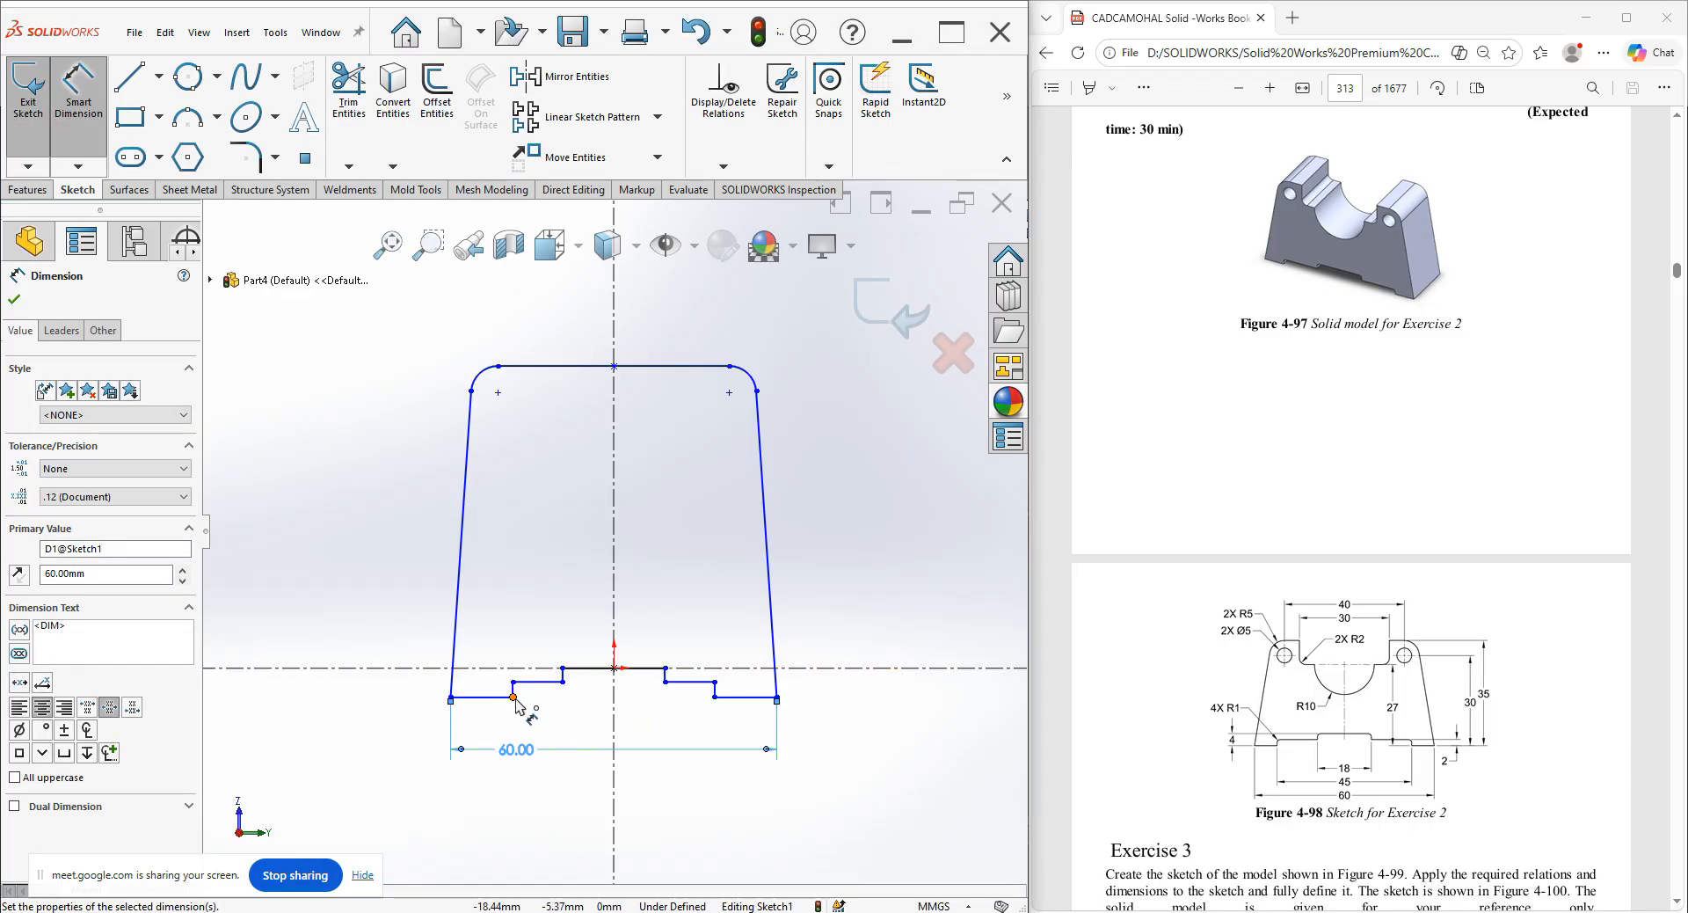
# Dimension the distance between the inner corners of the two feet as 45 mm.
pyautogui.click(714, 697)
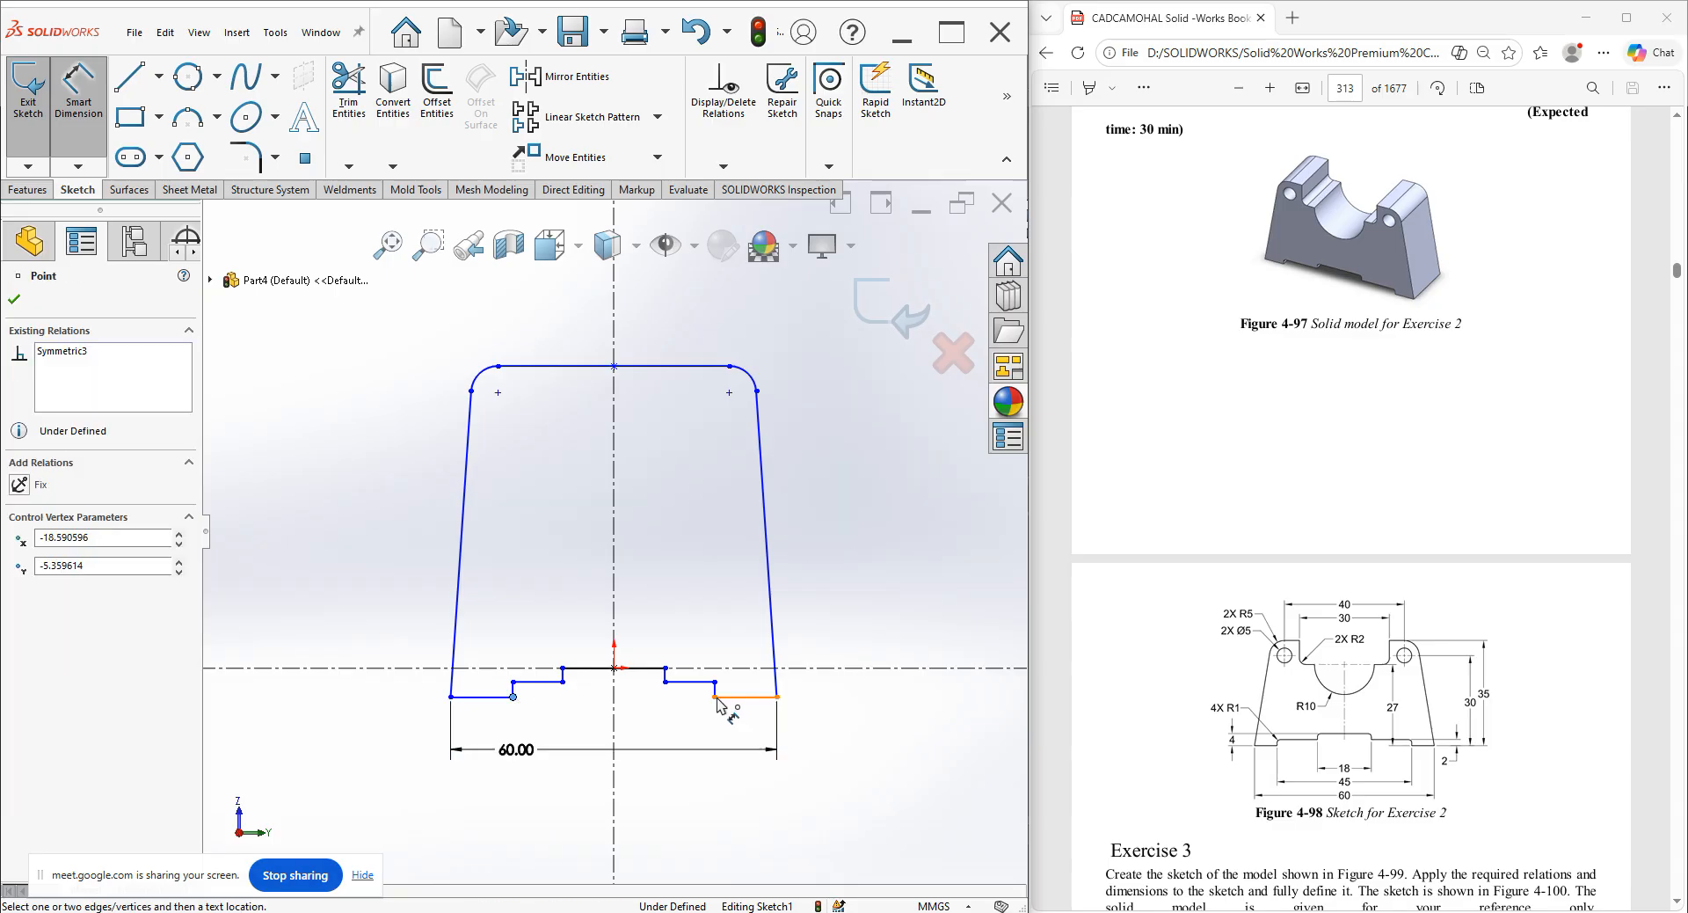
pyautogui.click(646, 839)
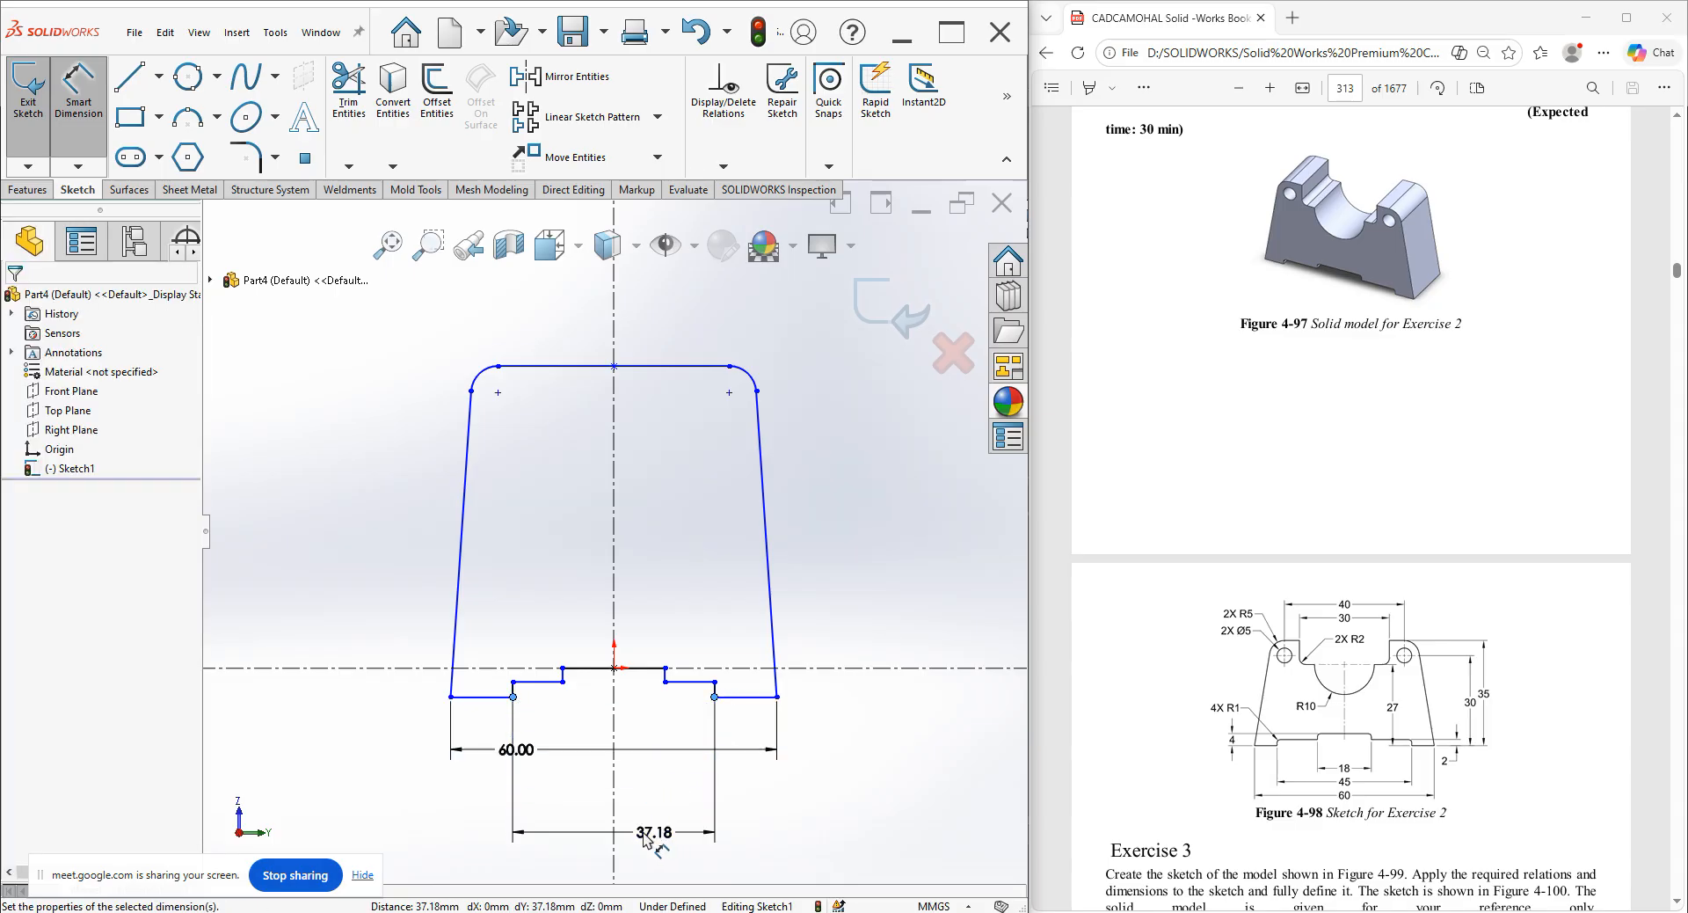
pyautogui.doubleClick(651, 832)
pyautogui.write('45')
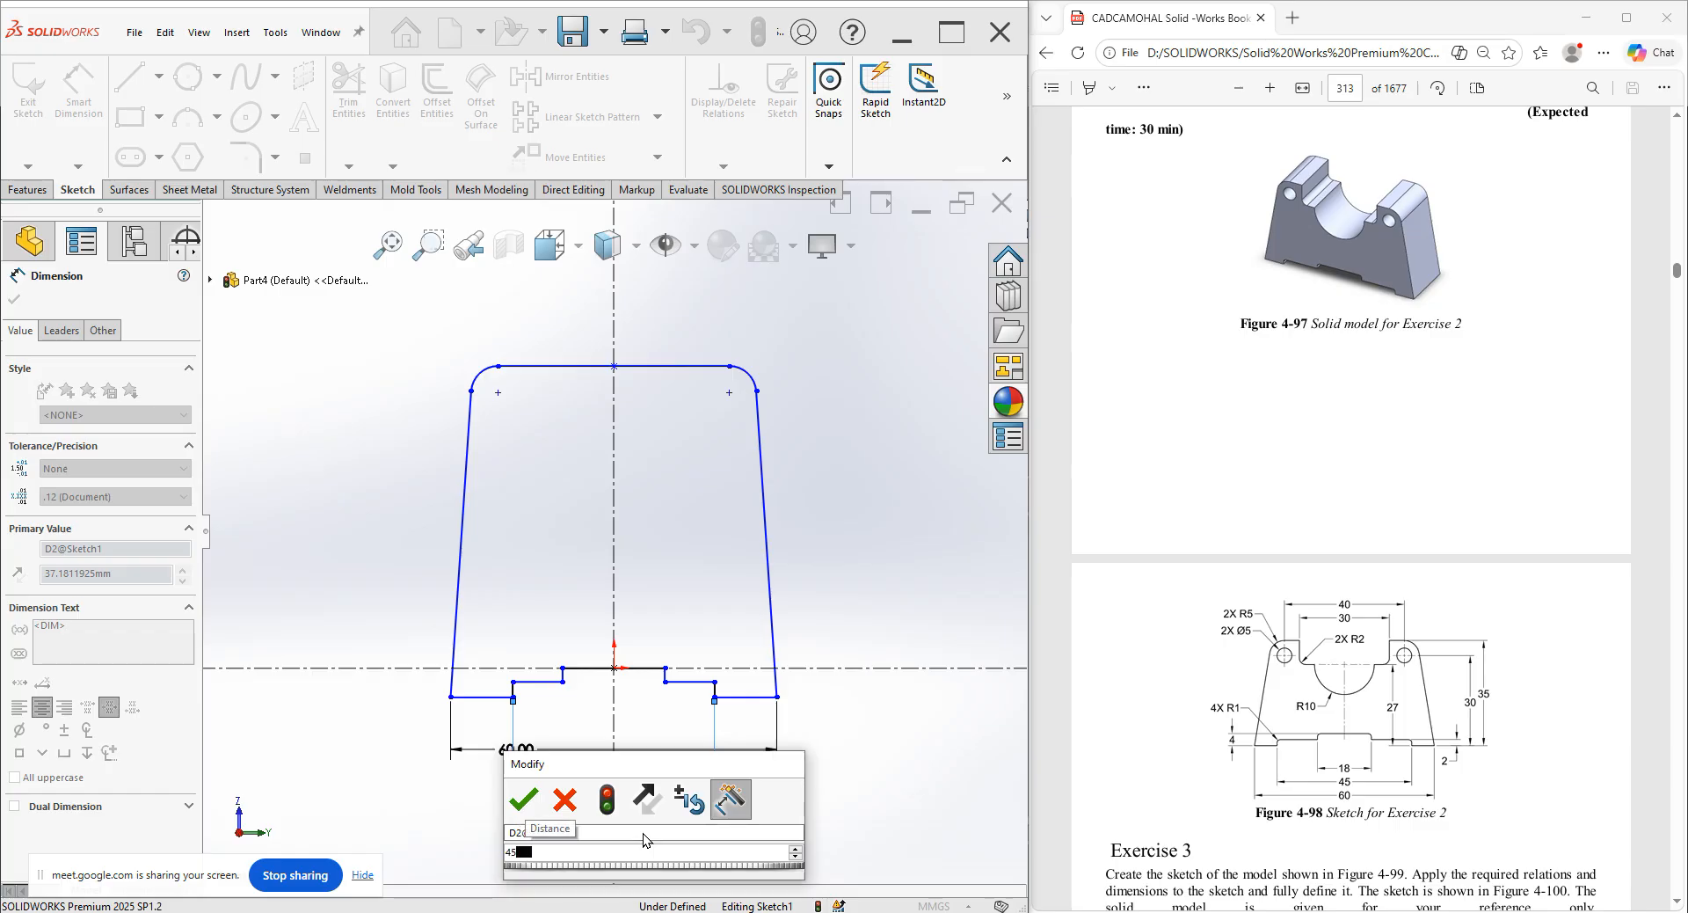
pyautogui.press('Return')
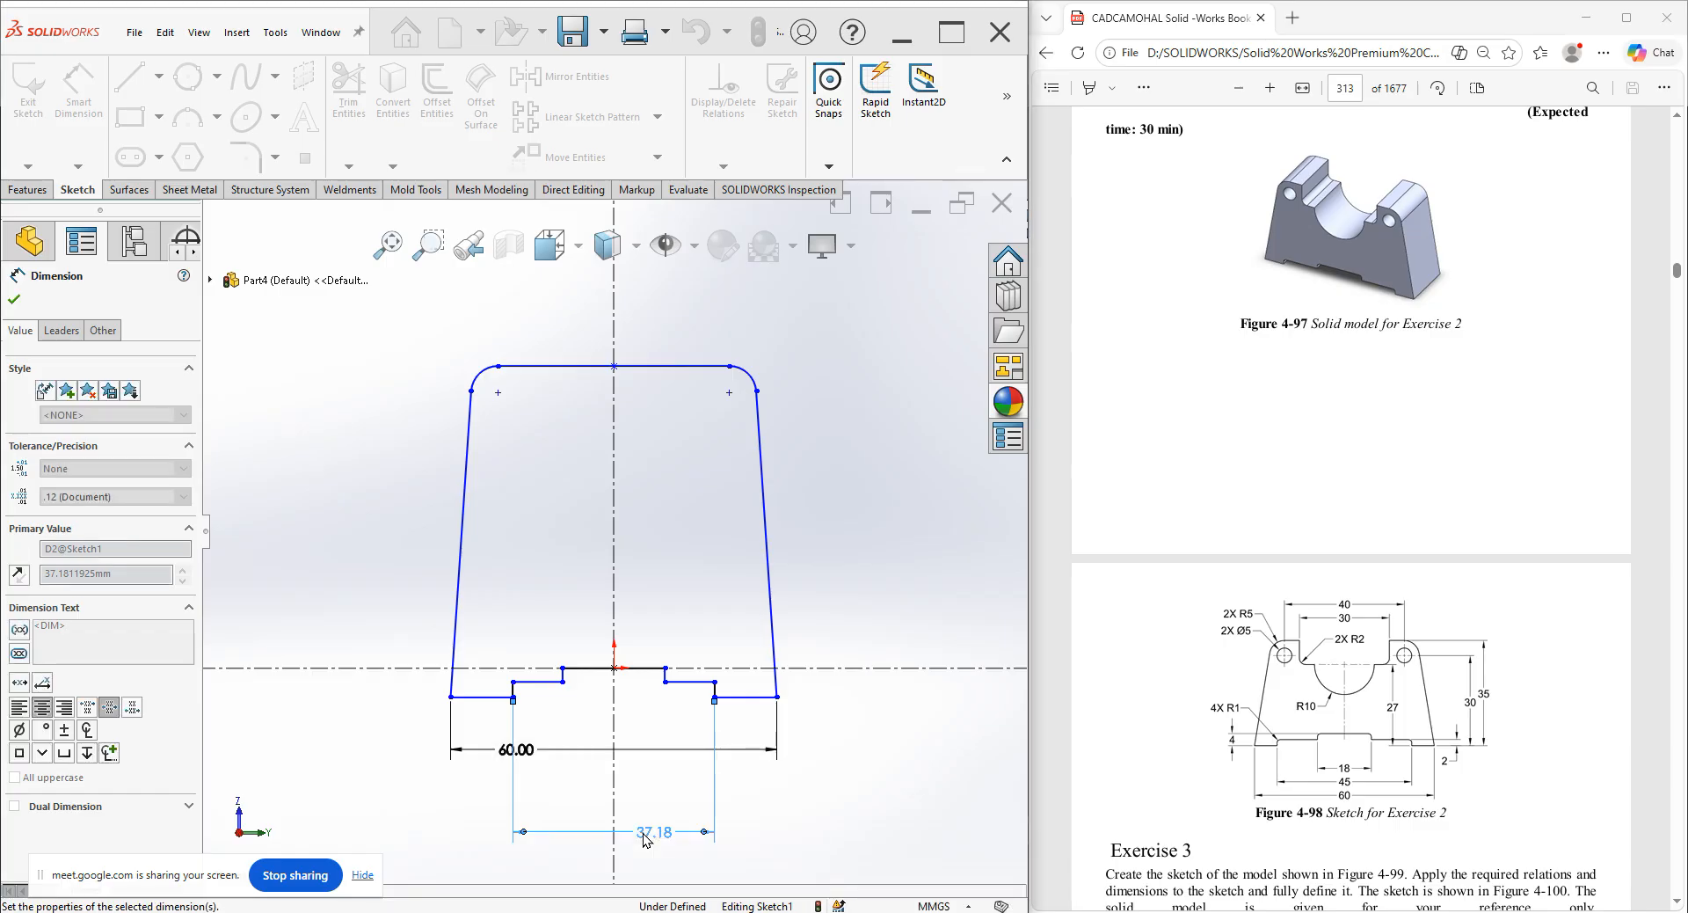
# Dimension the width of the raised horizontal line at the center of the base as 18 mm.
pyautogui.scroll(-2, 641, 738)
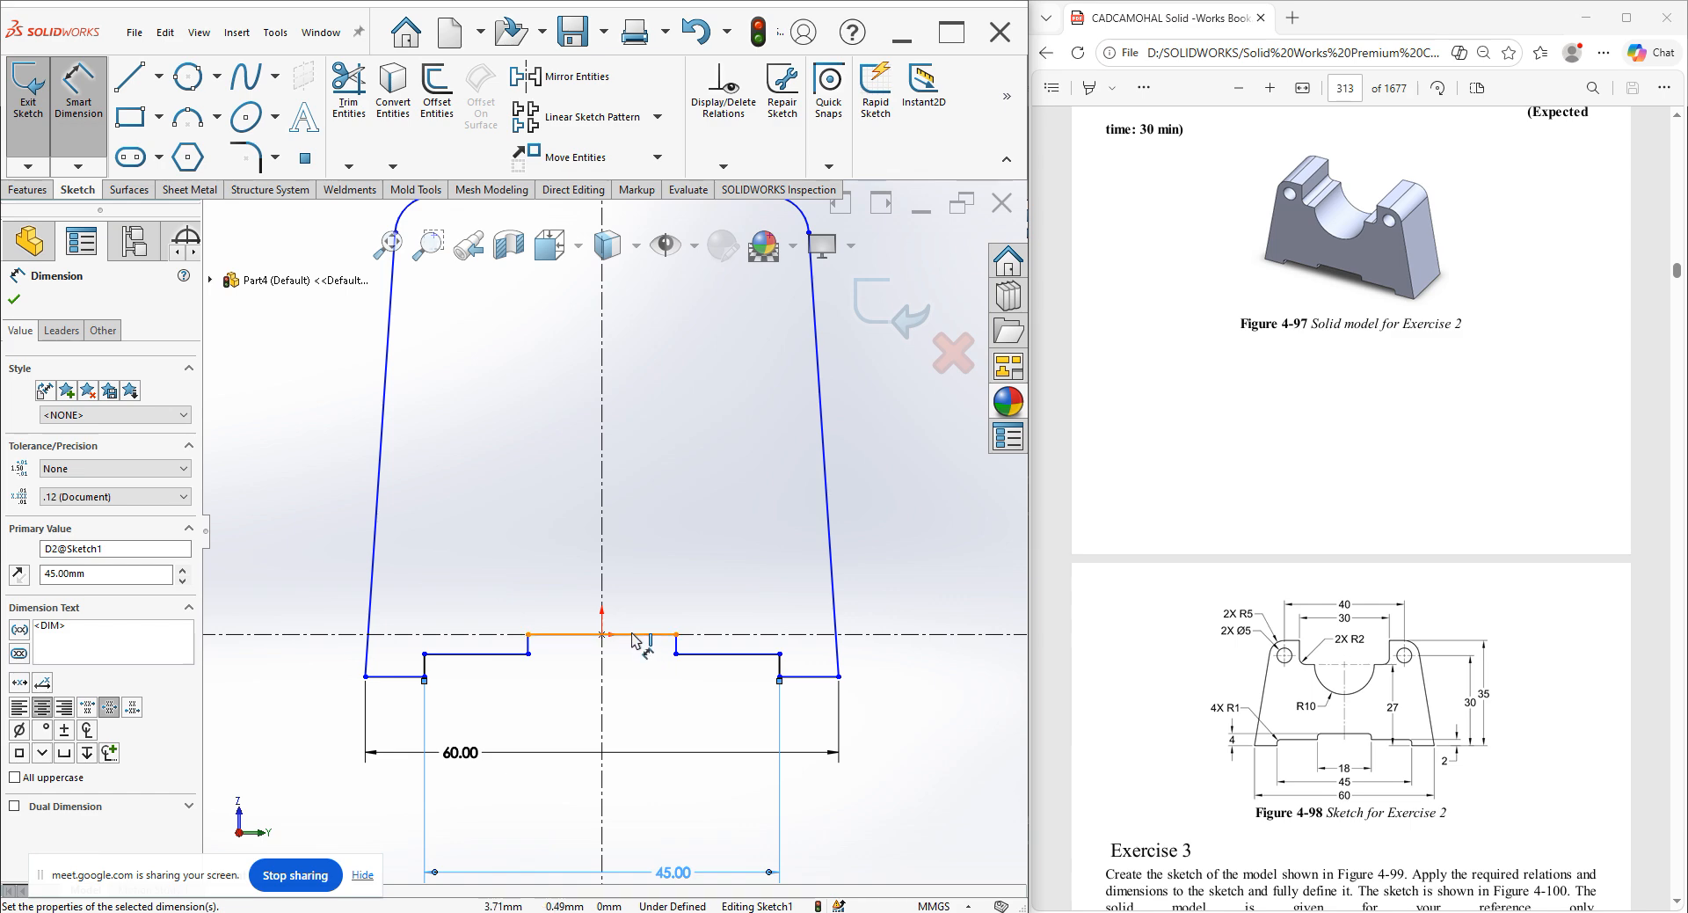
pyautogui.click(631, 634)
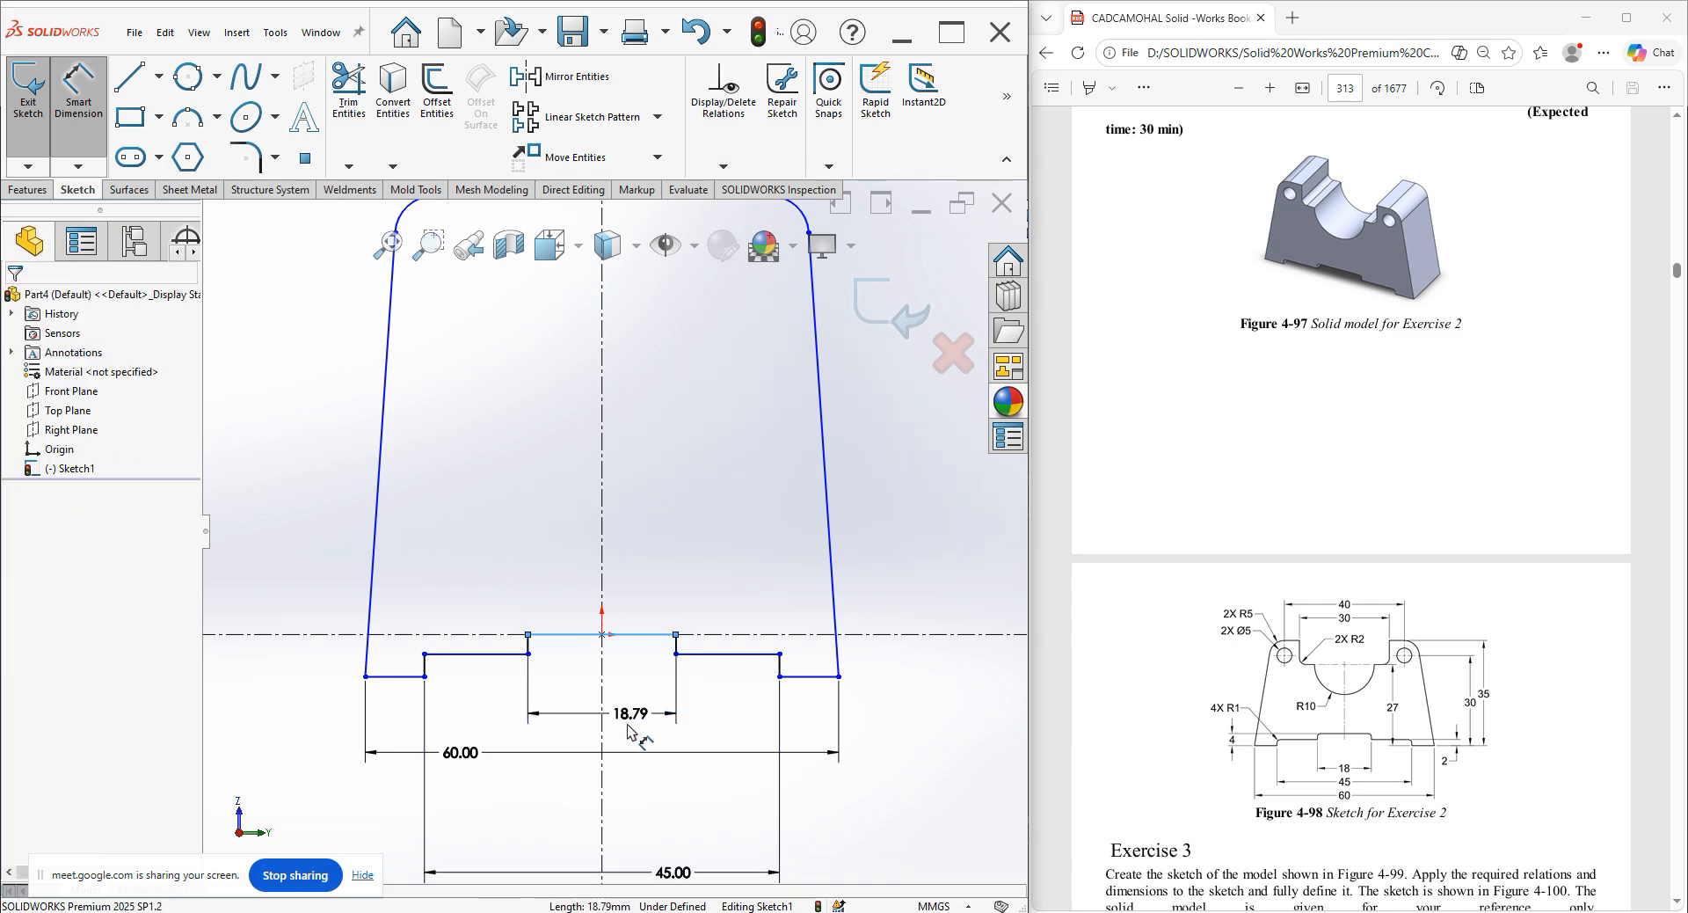
pyautogui.click(627, 730)
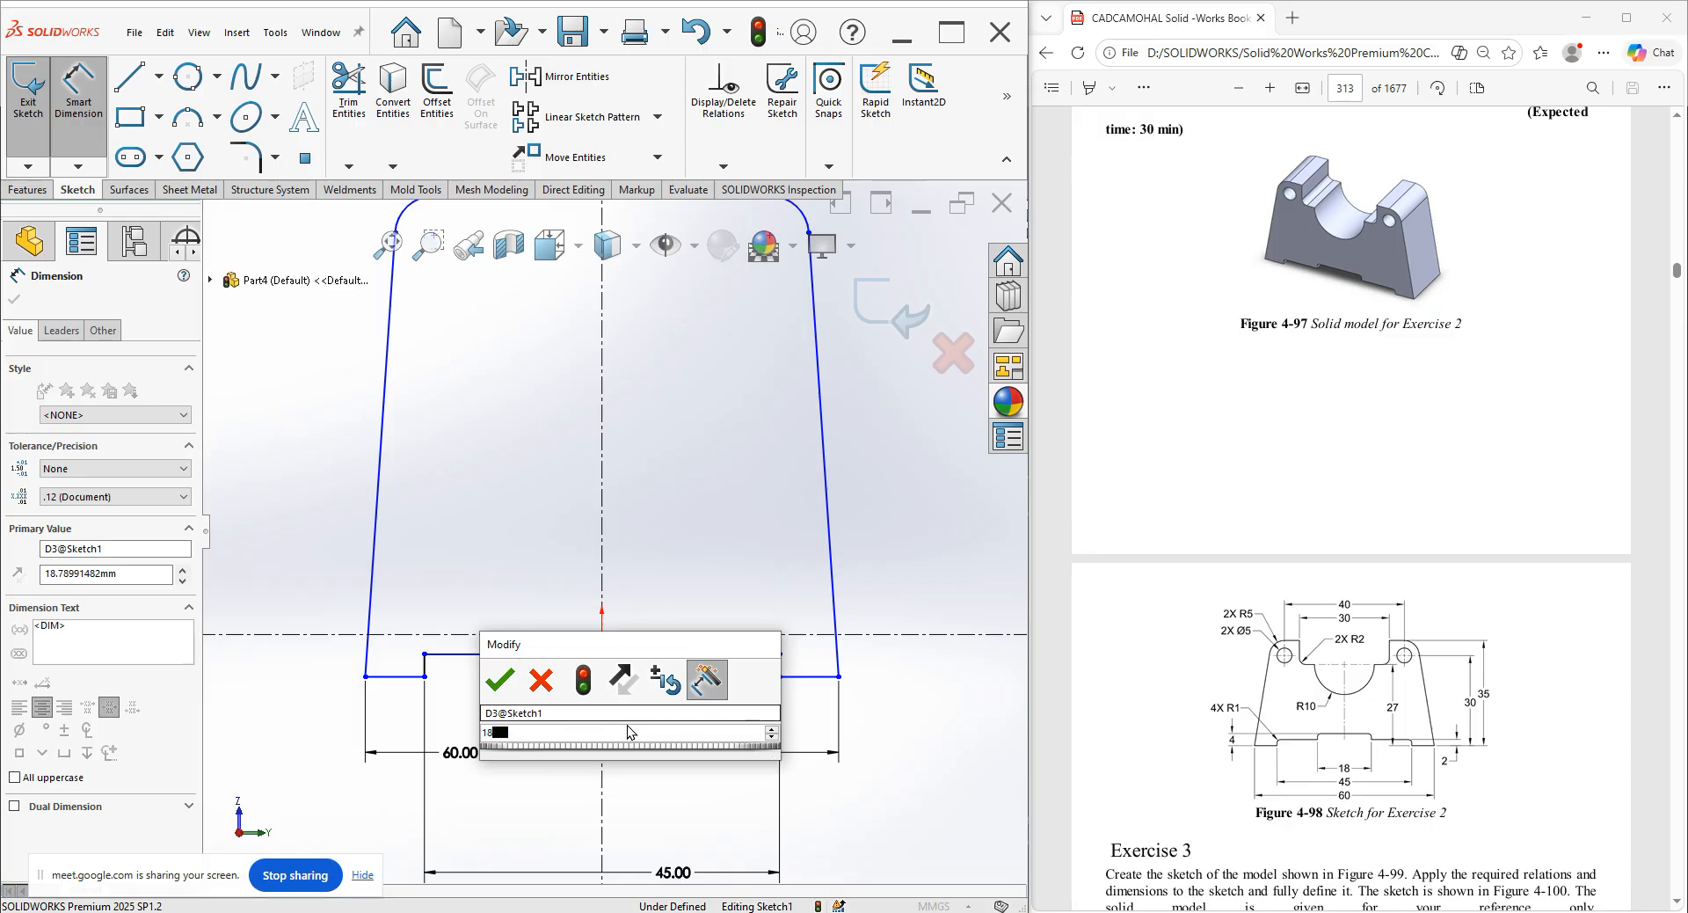
pyautogui.press('Return')
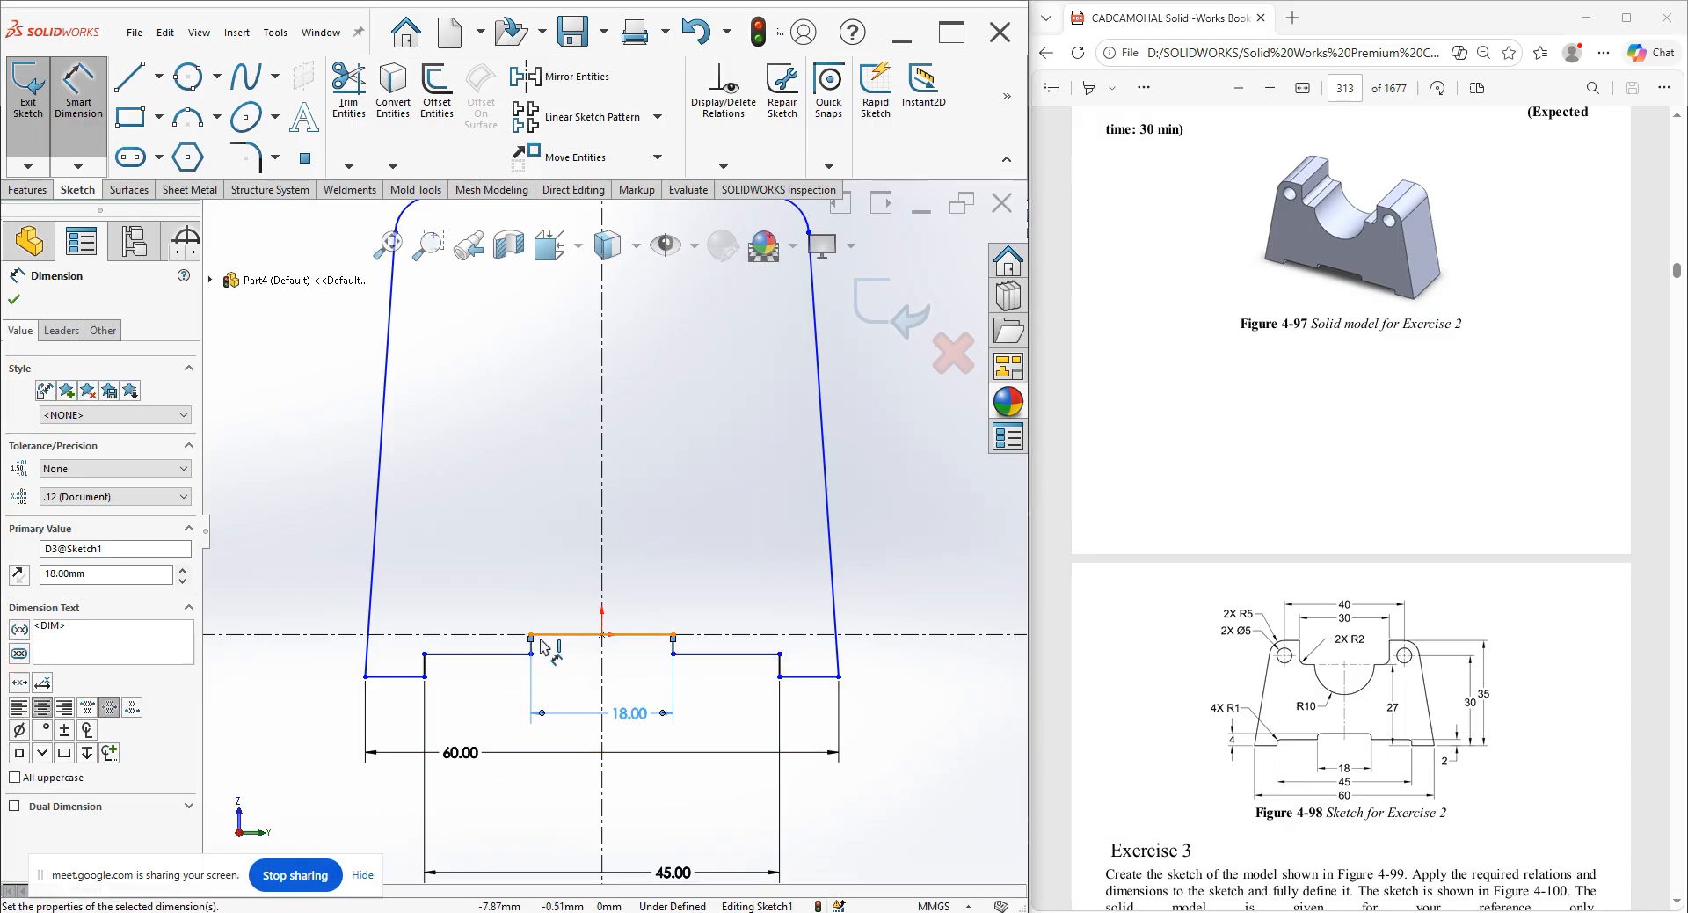
# Dimension the raised center line 4 mm above the bottom of the feet, and the intermediate step line 2 mm above it.
pyautogui.click(412, 676)
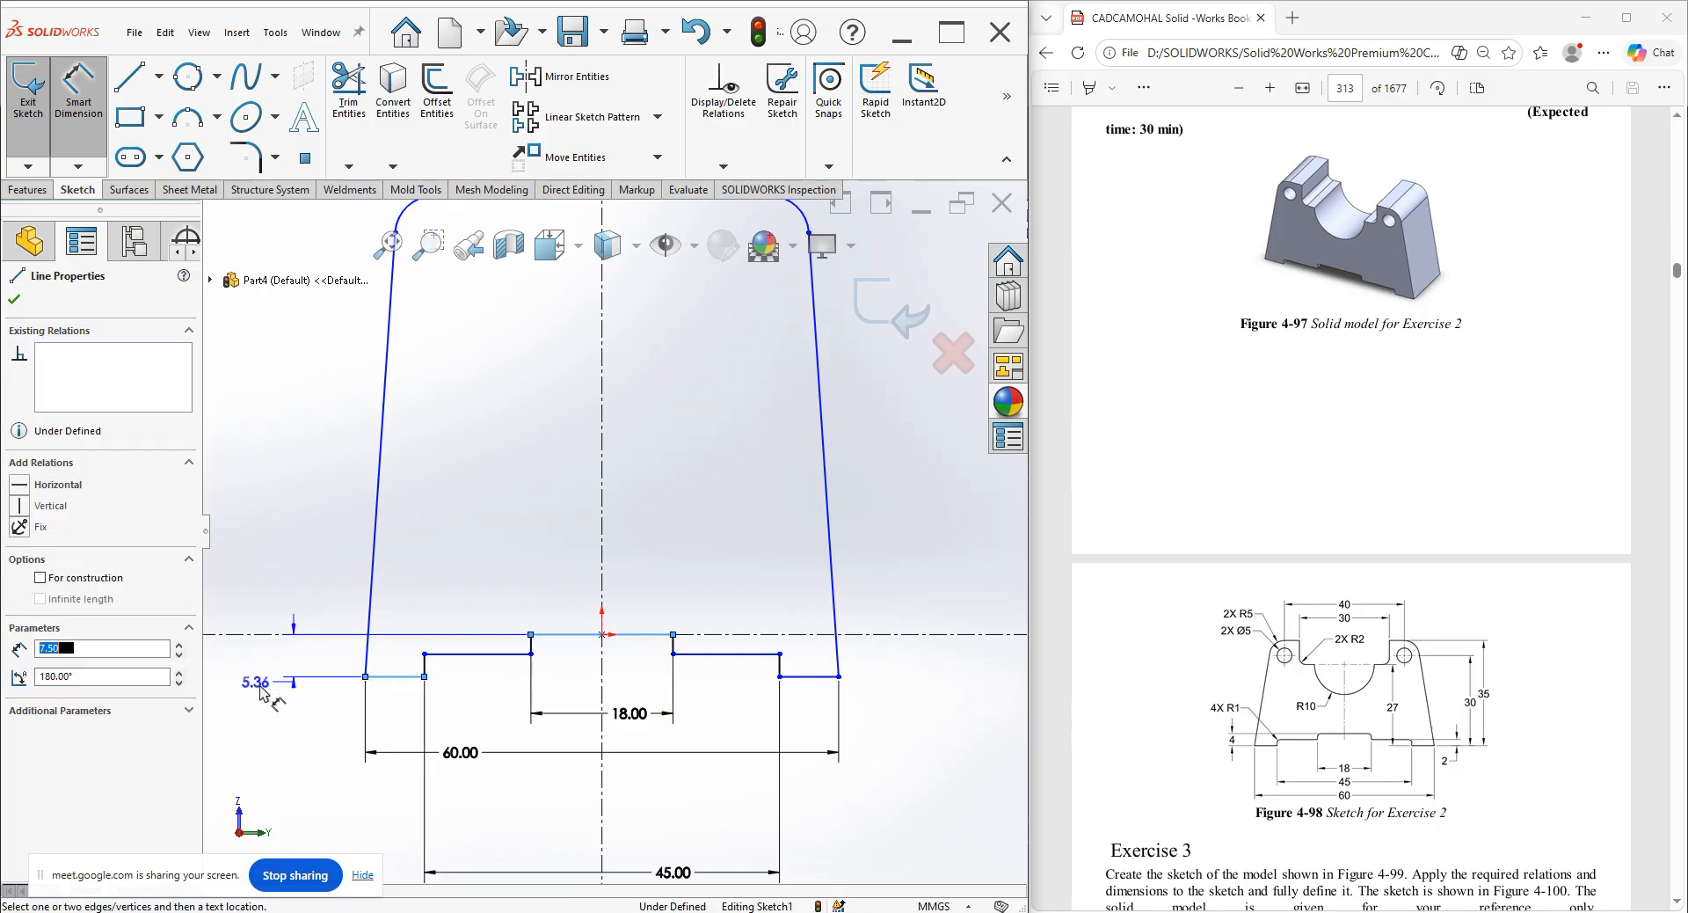
pyautogui.click(270, 725)
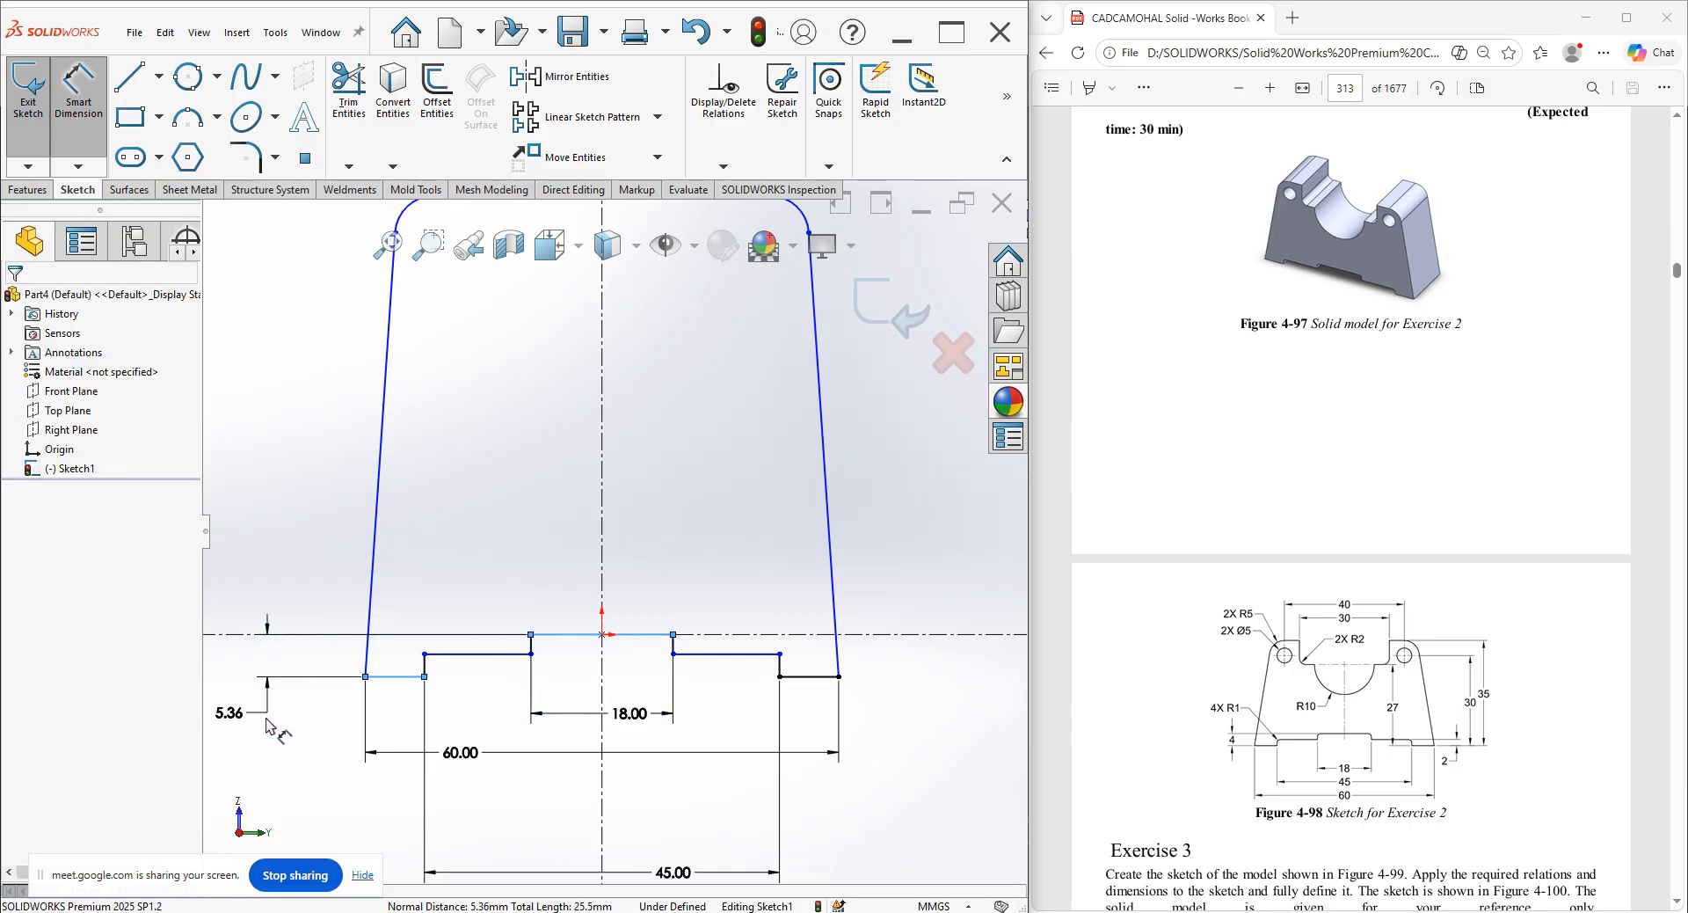
pyautogui.press('Return')
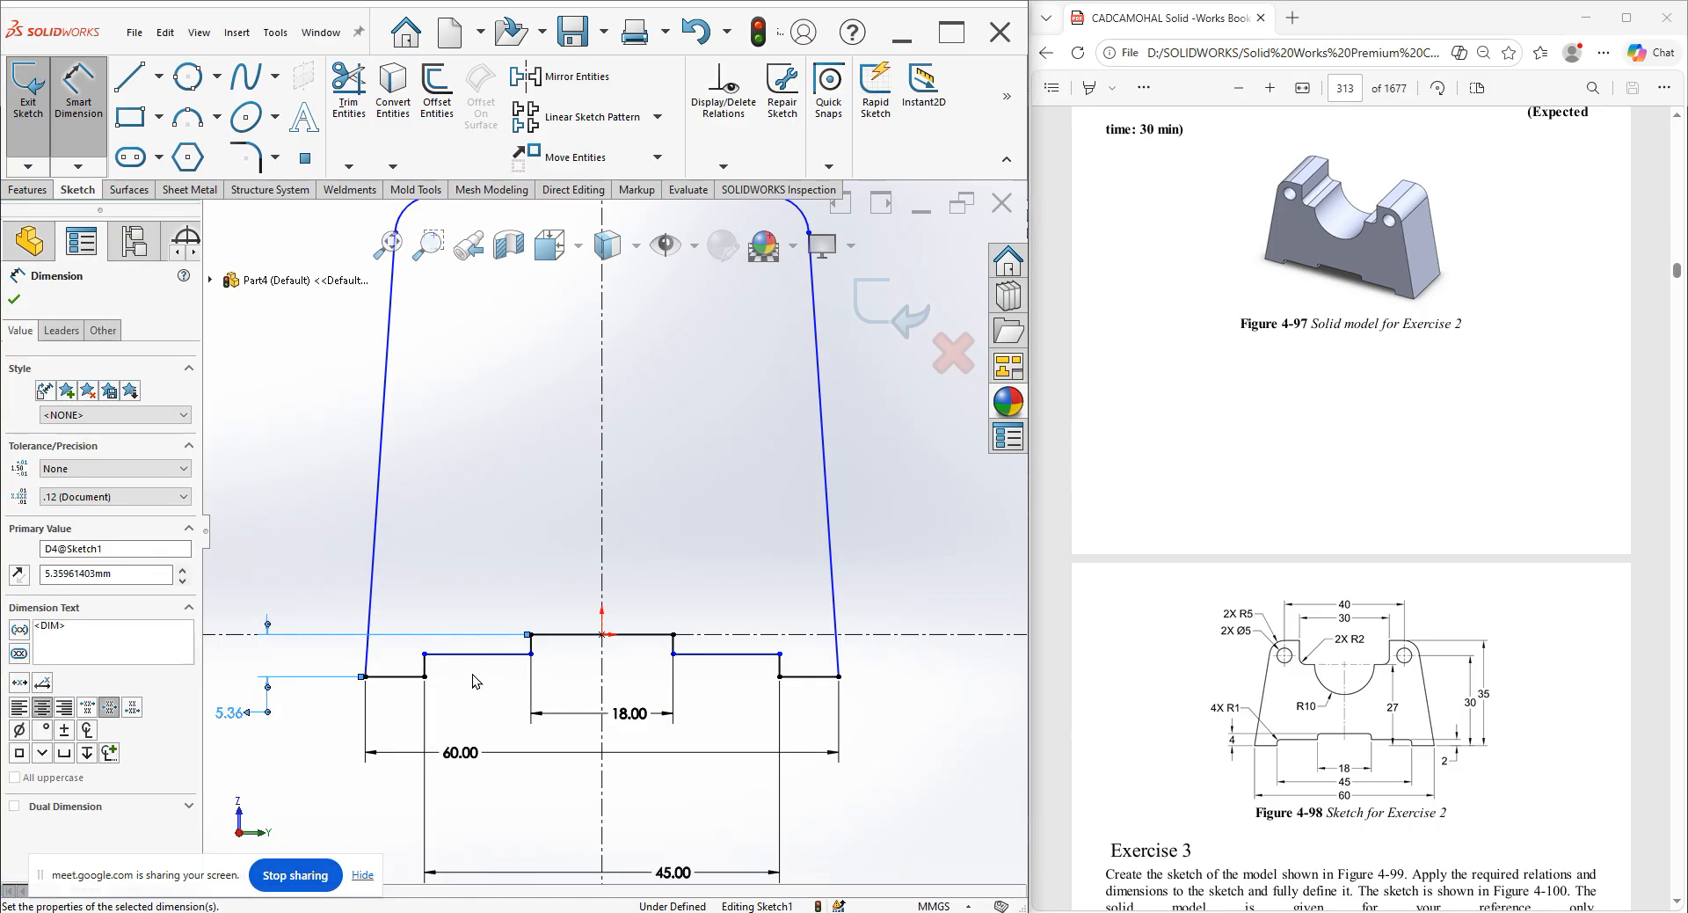
pyautogui.click(406, 666)
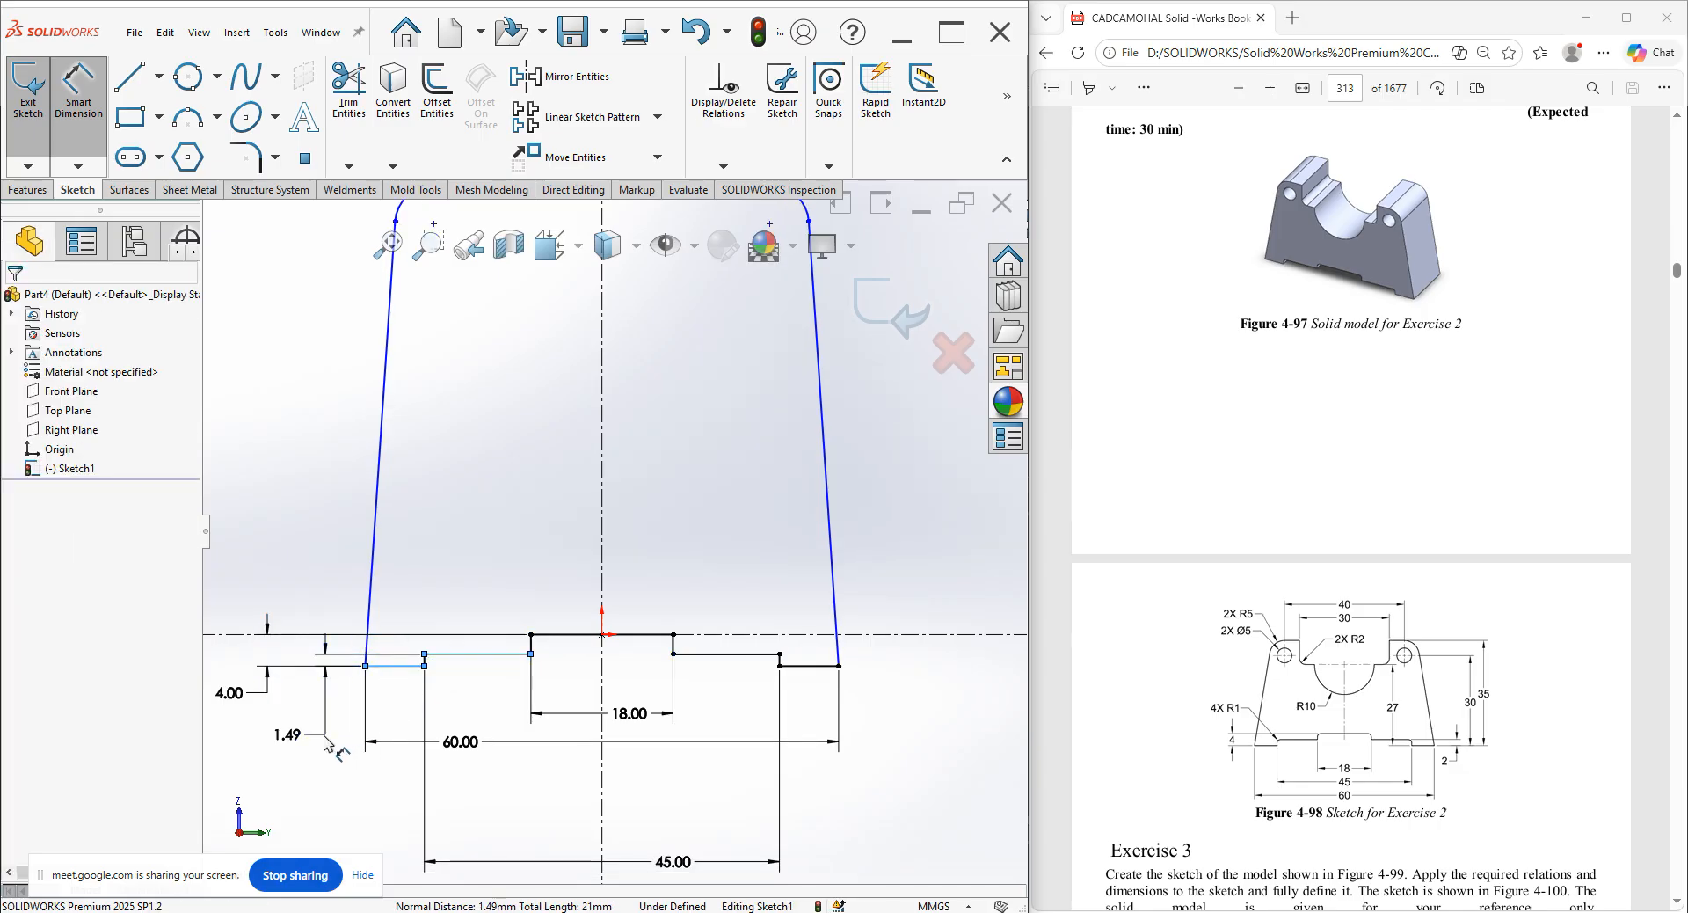
pyautogui.click(327, 744)
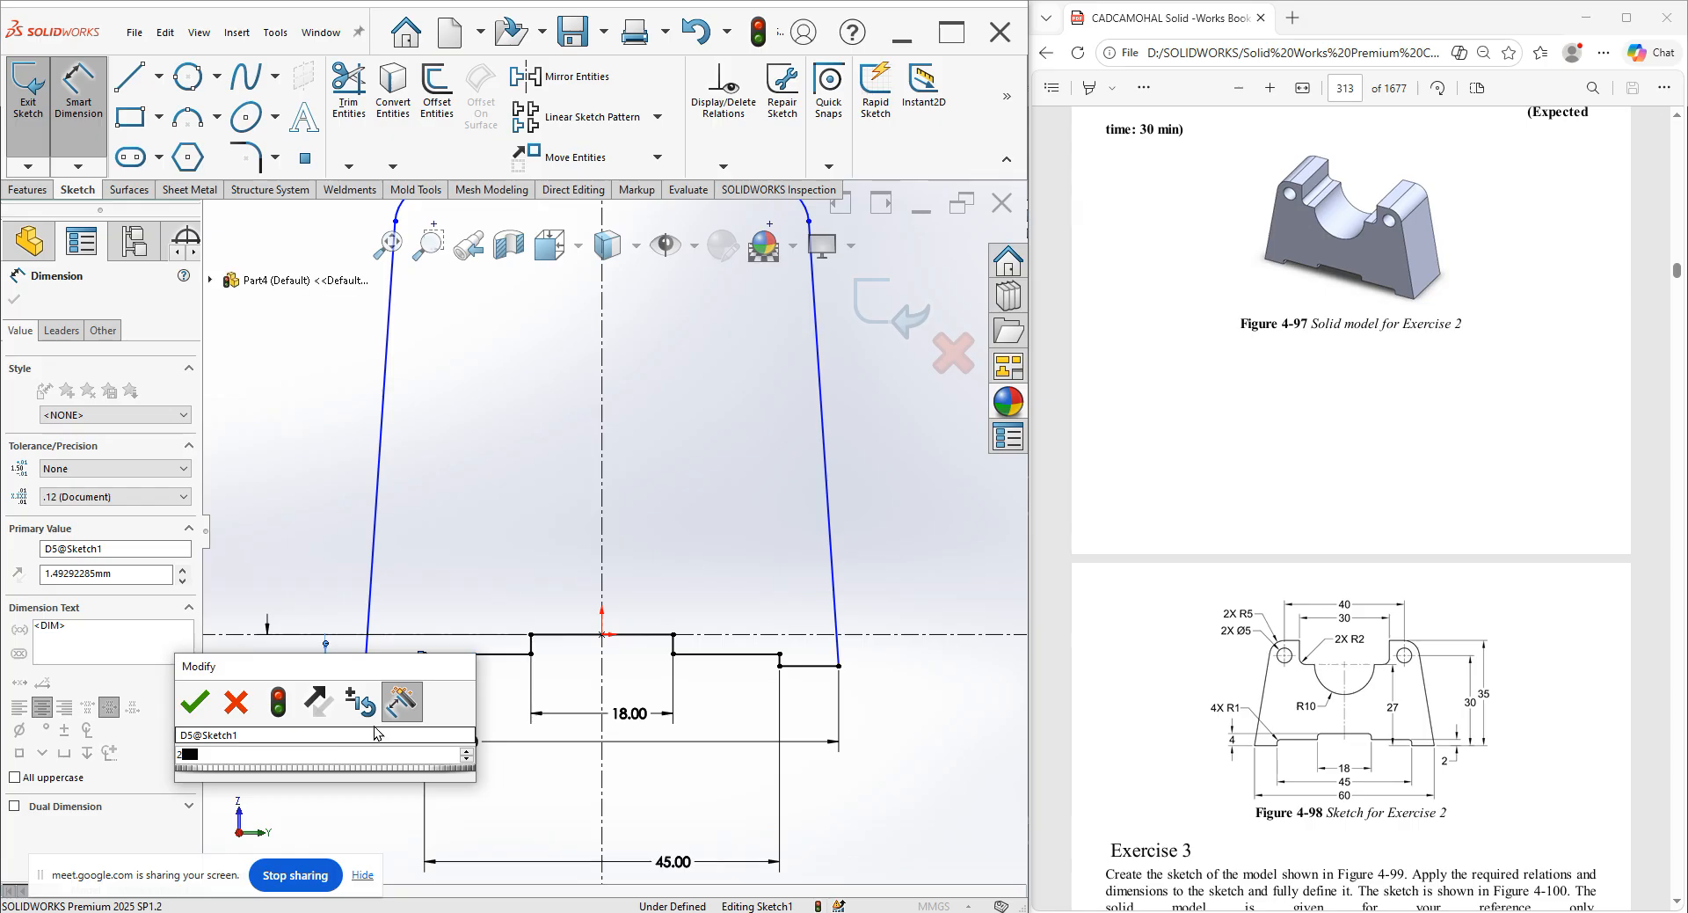
pyautogui.press('Return')
# Dimension the overall height from the bottom of the foot to the top line as 35 mm.
pyautogui.scroll(4, 613, 649)
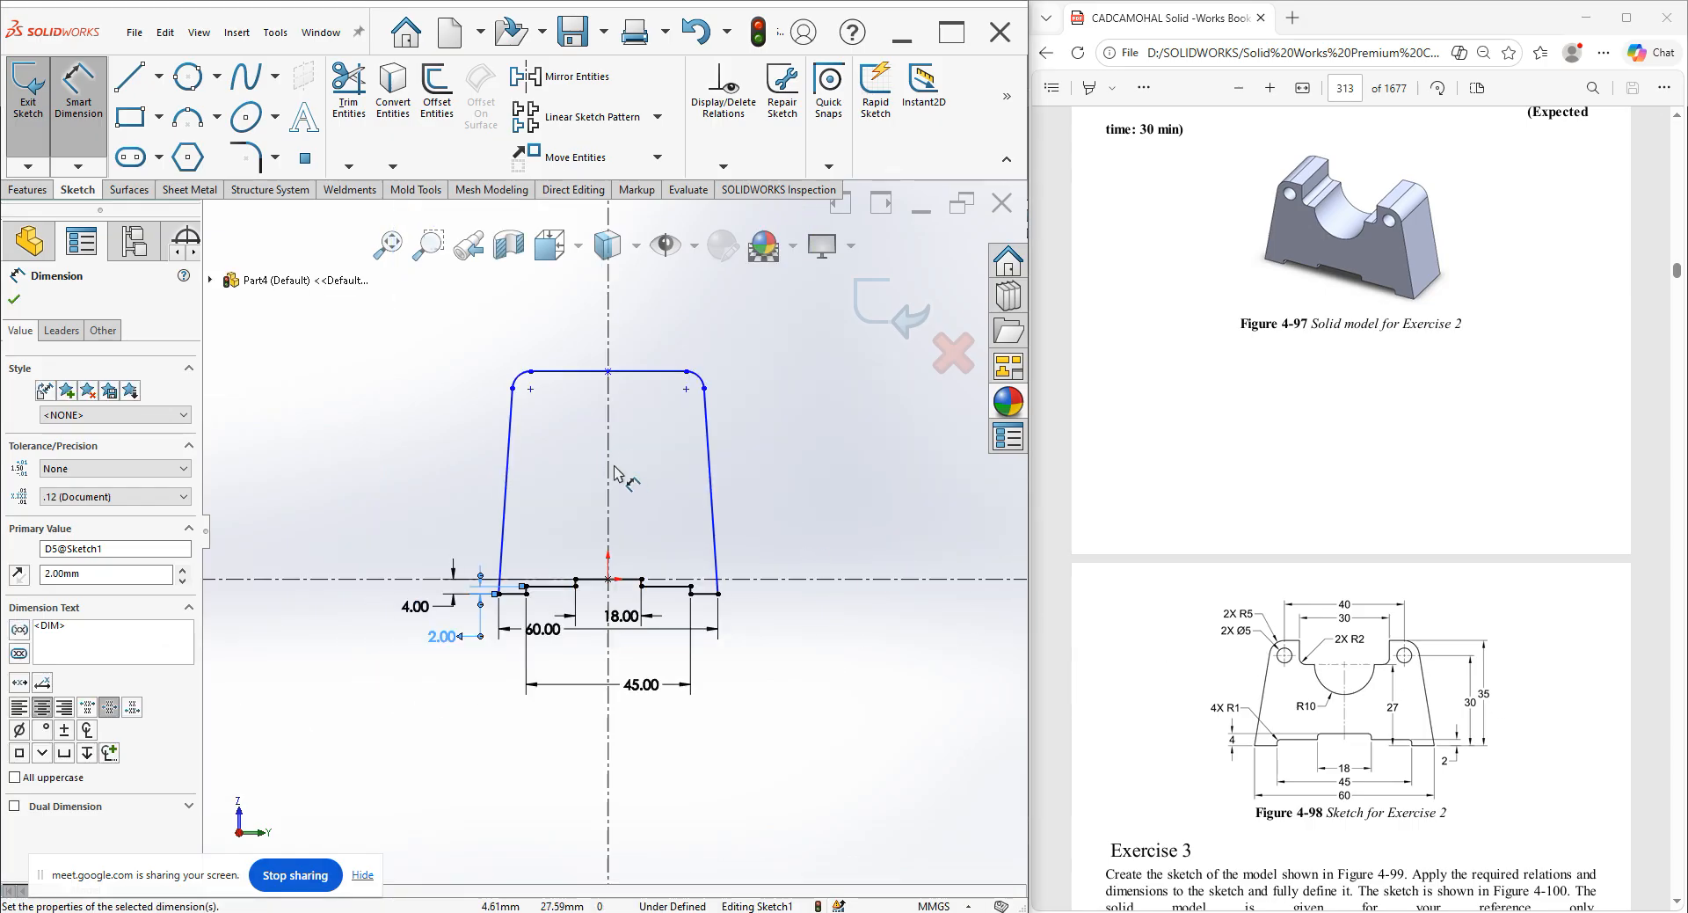
pyautogui.click(547, 371)
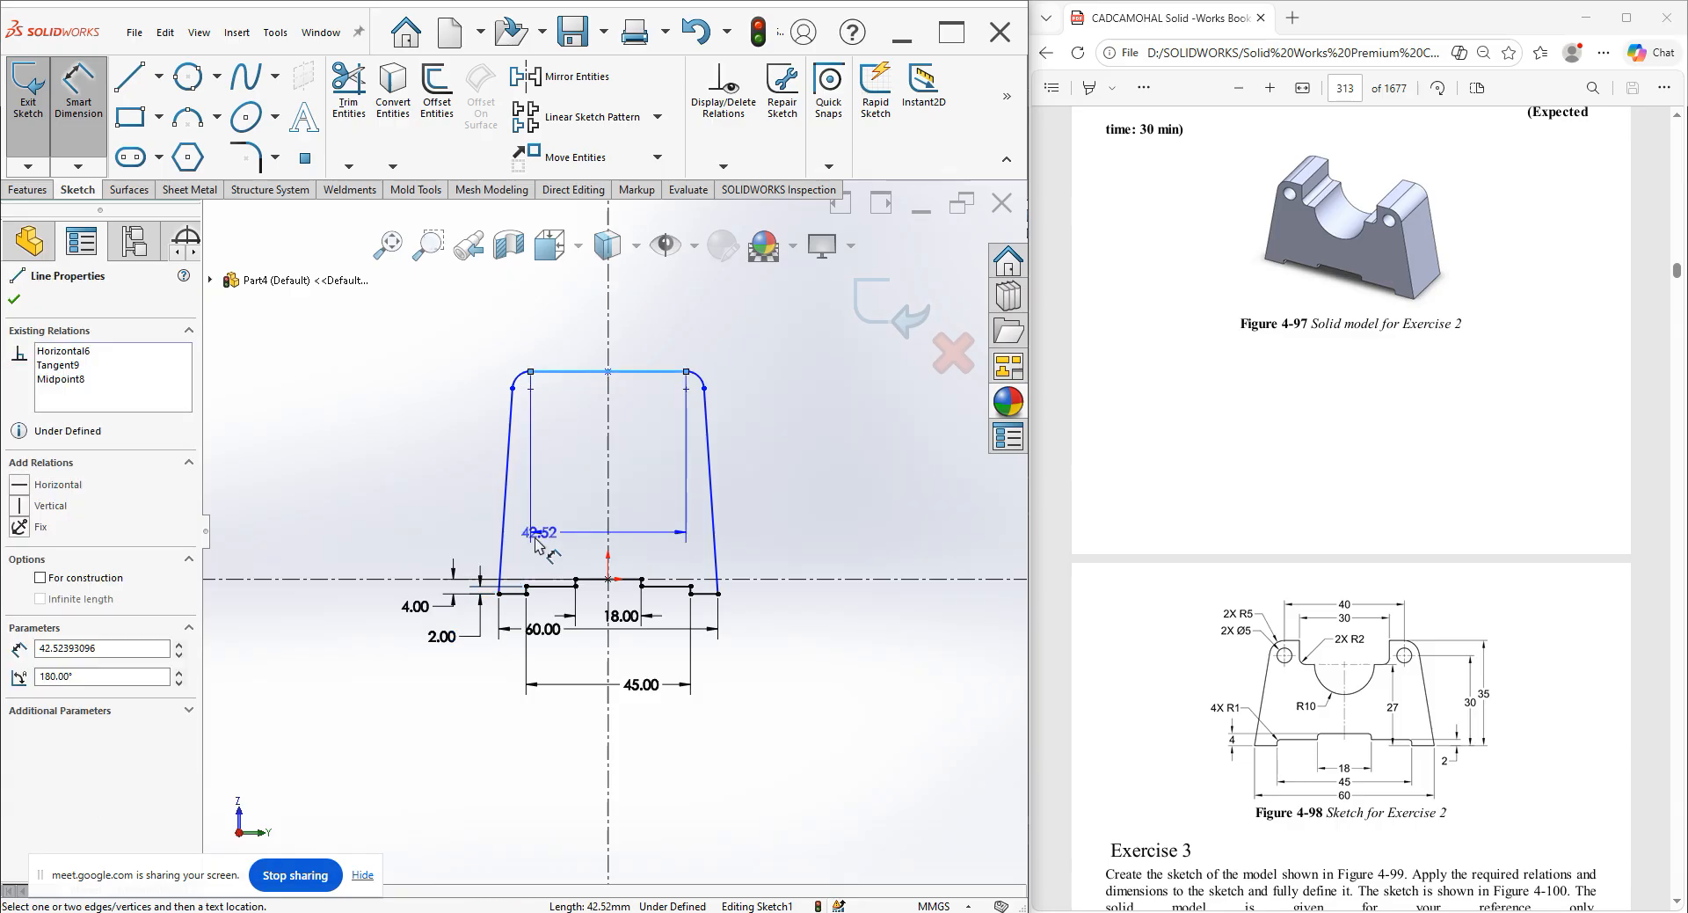
pyautogui.click(513, 594)
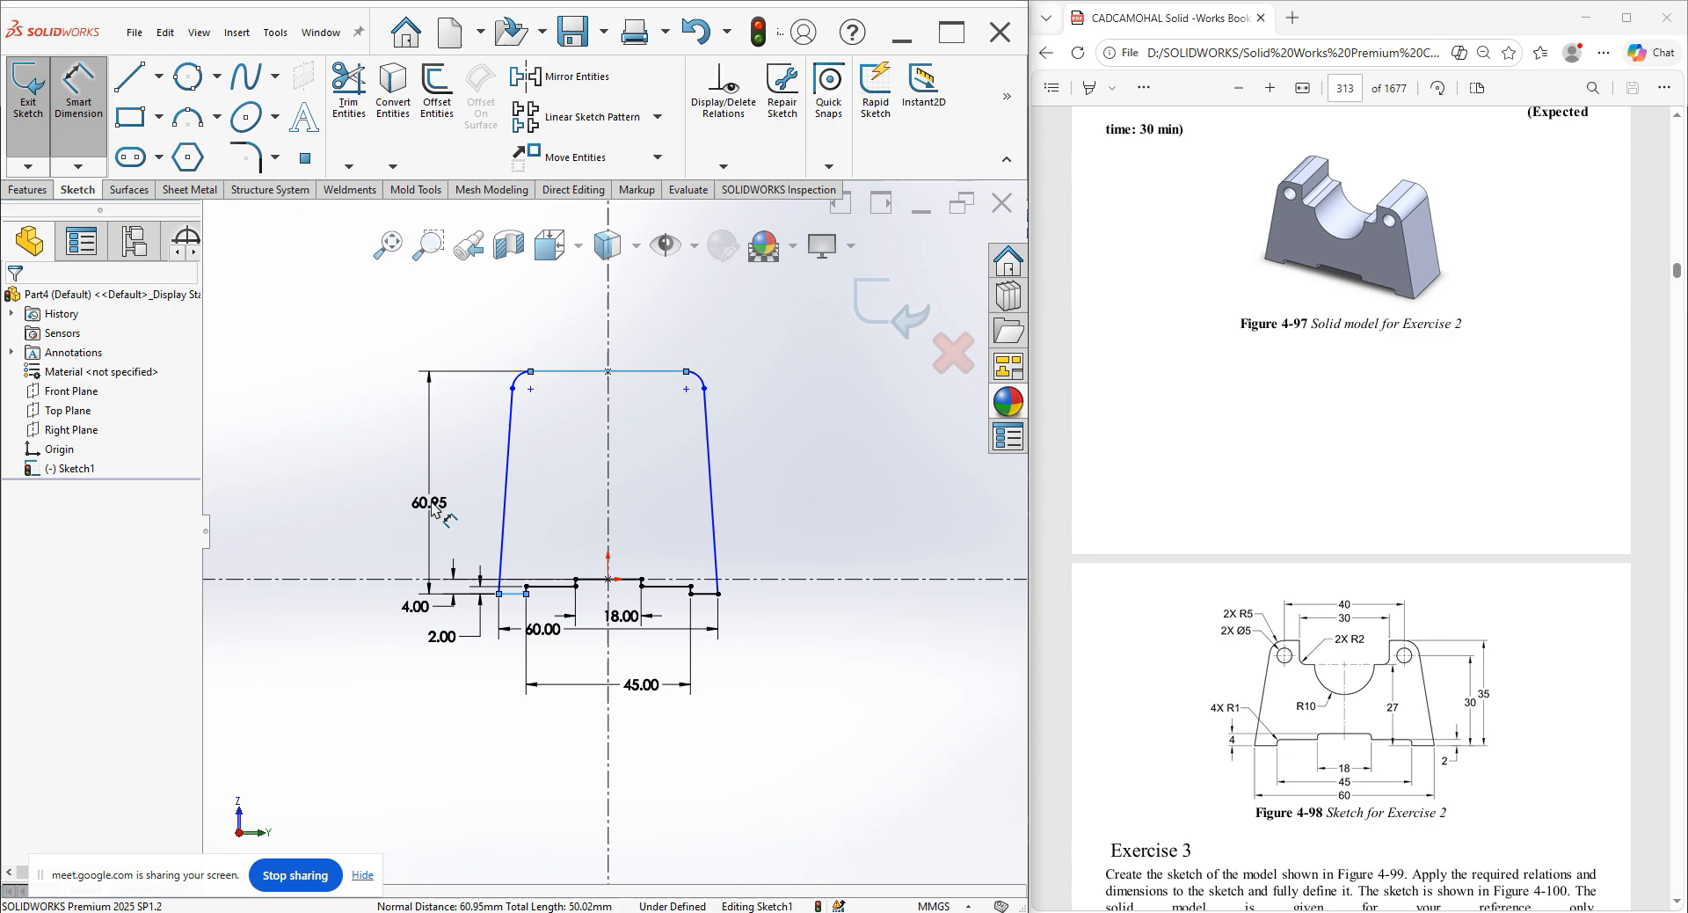
pyautogui.click(434, 508)
pyautogui.press('Return')
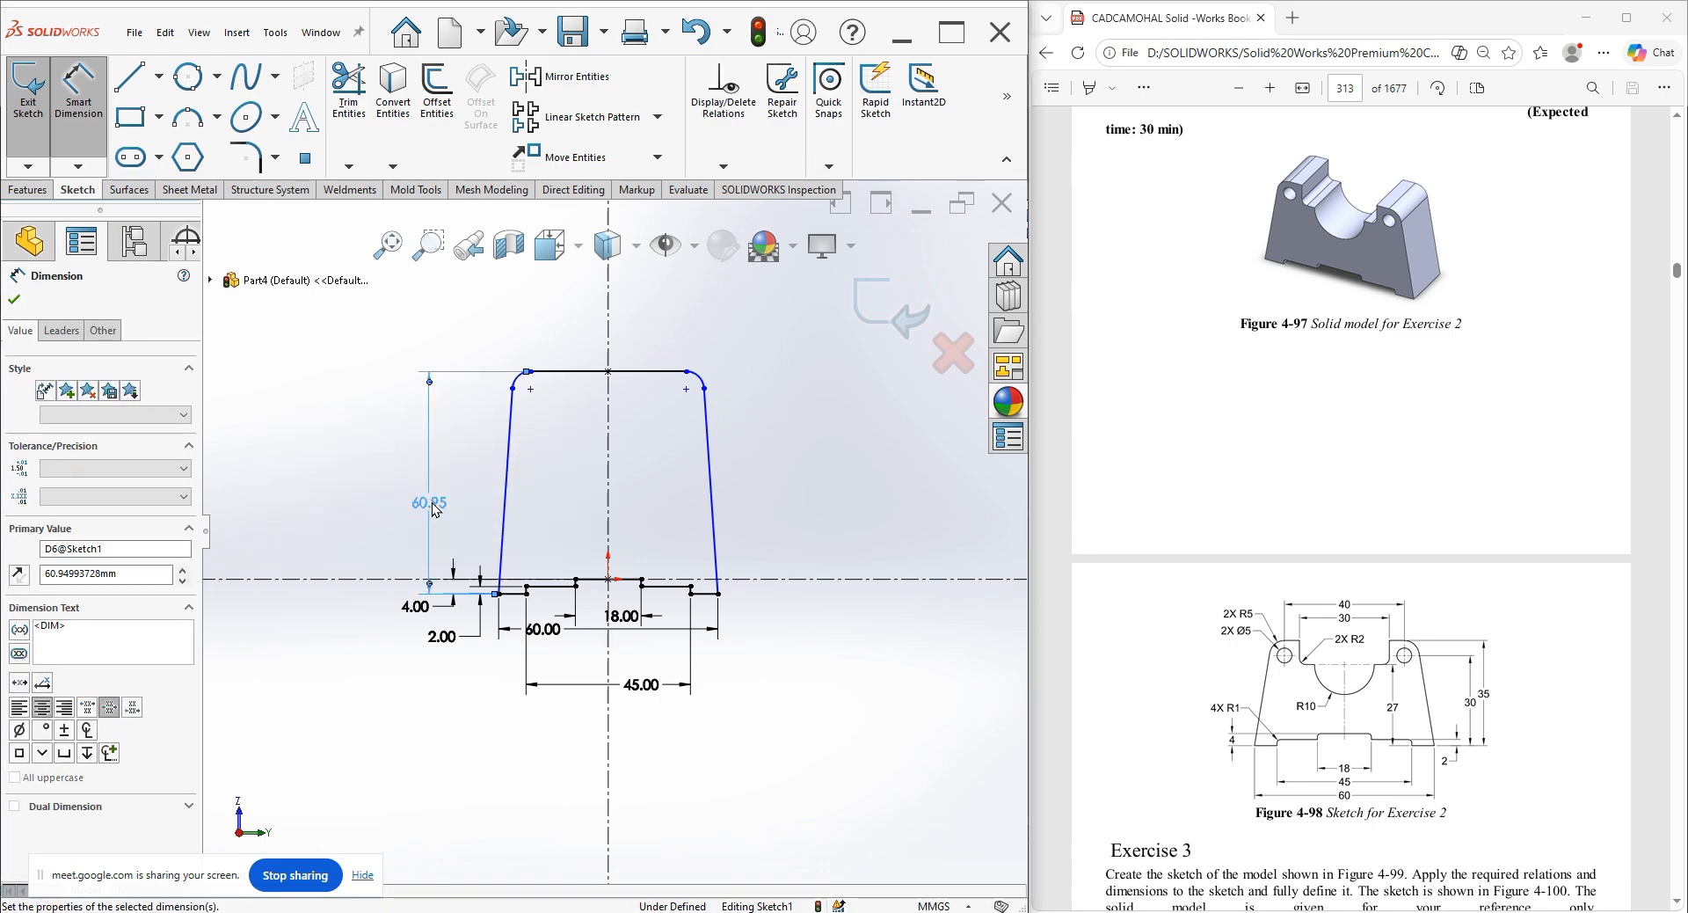
# Dimension the radius of the right corner arc as 5 mm.
pyautogui.scroll(-1, 585, 457)
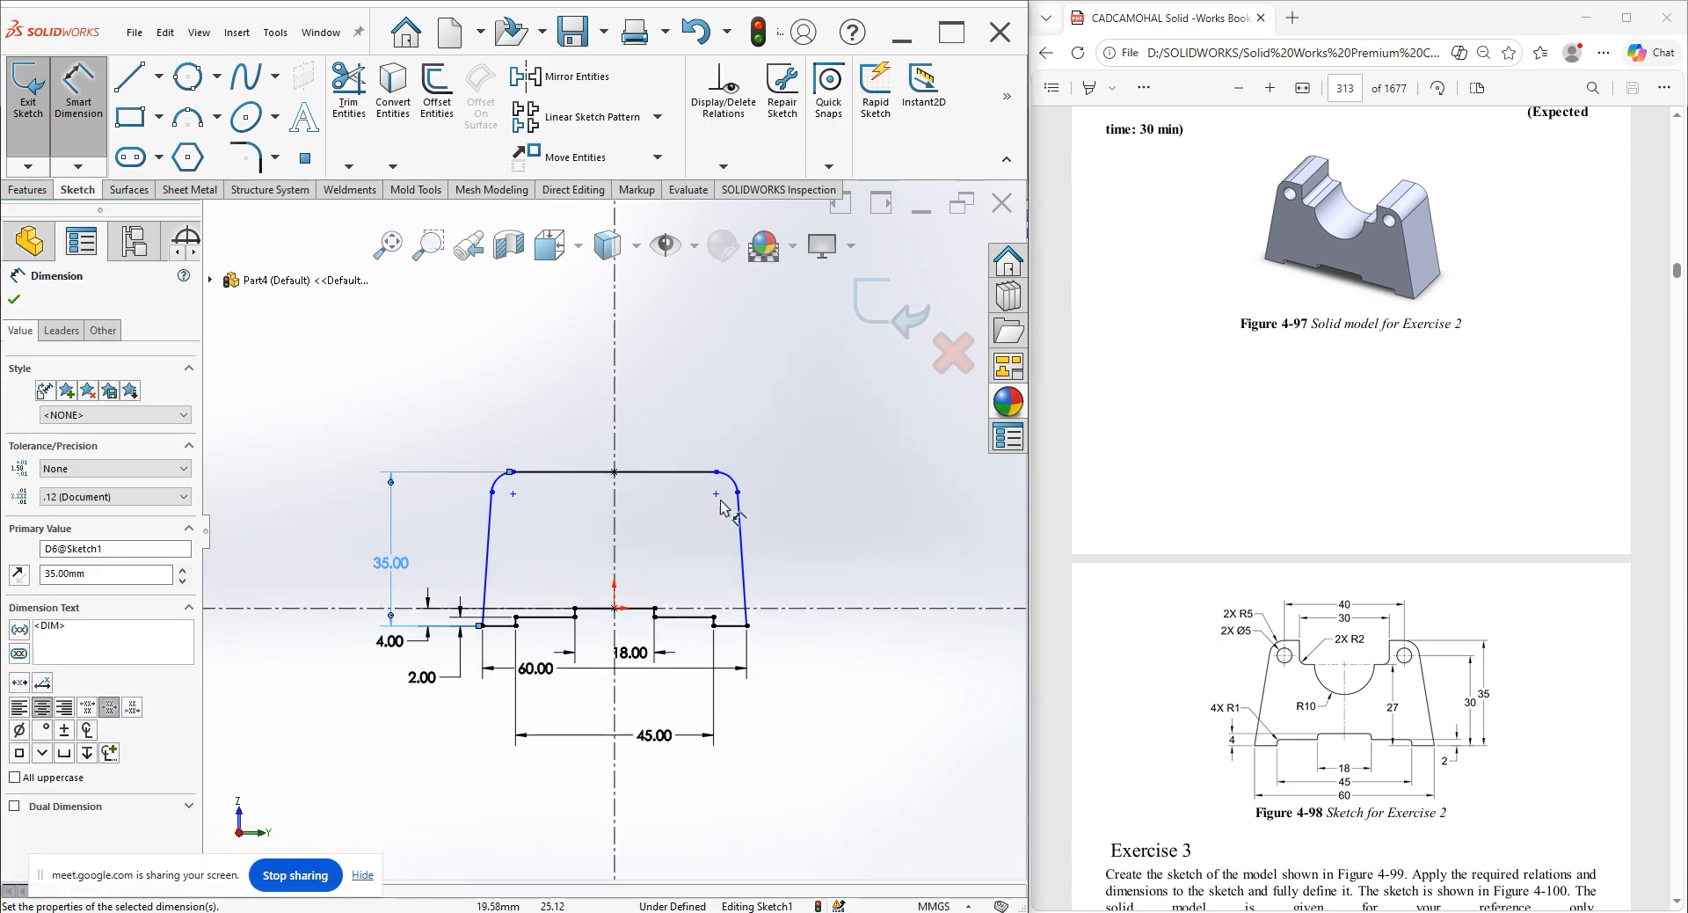
pyautogui.scroll(-2, 756, 499)
pyautogui.click(807, 454)
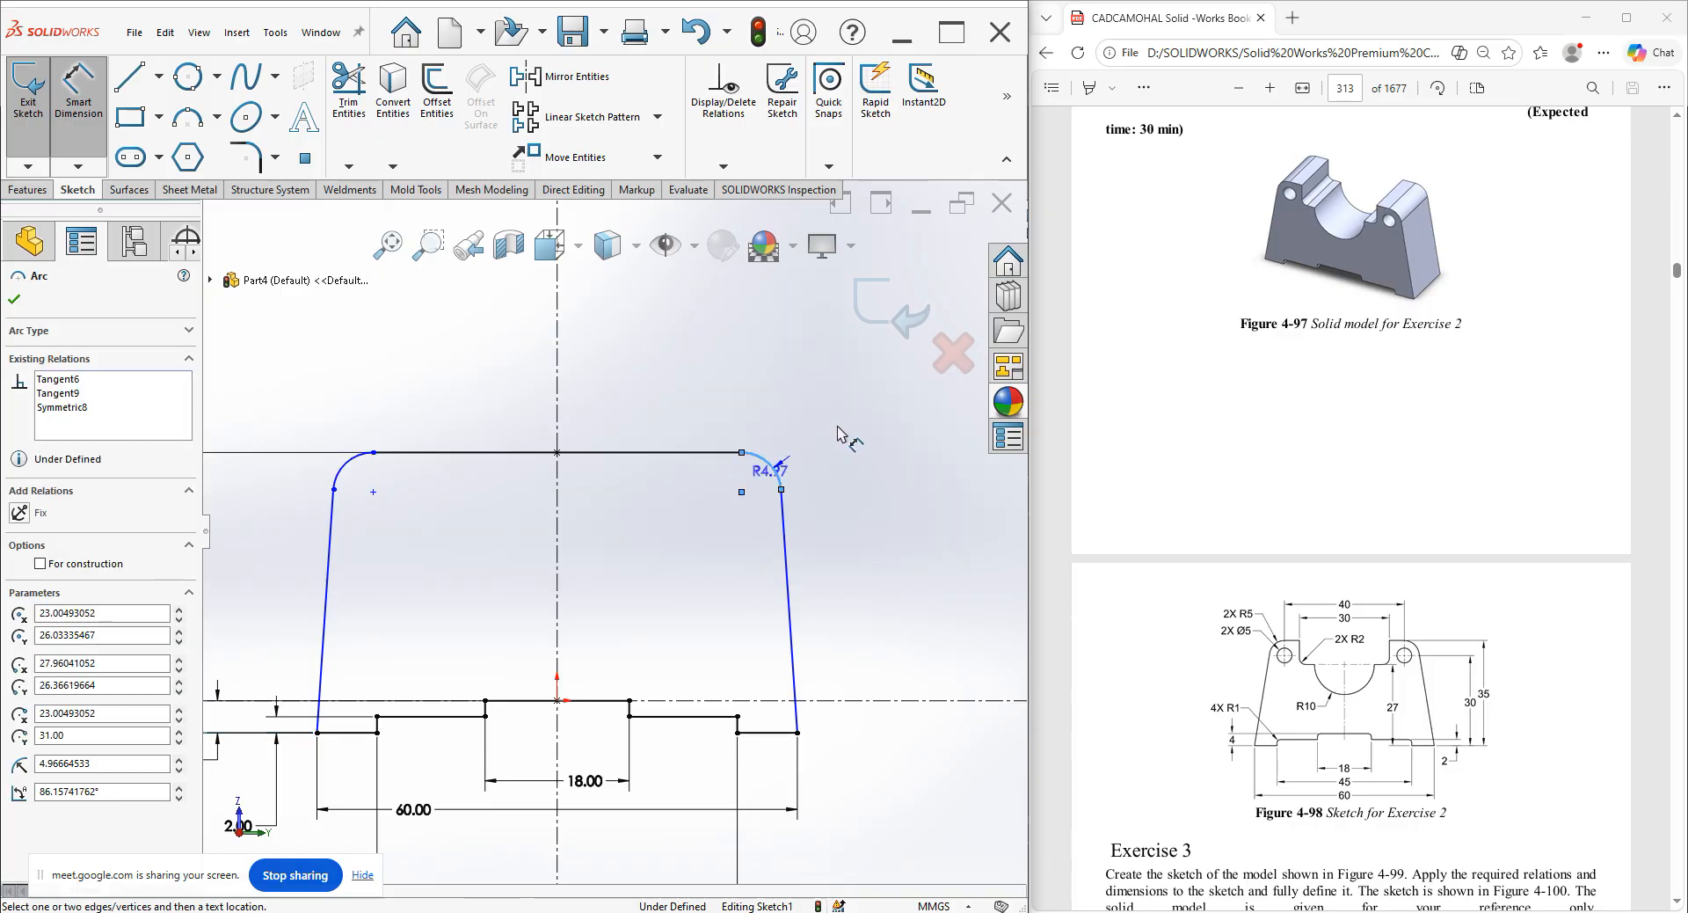
pyautogui.click(842, 429)
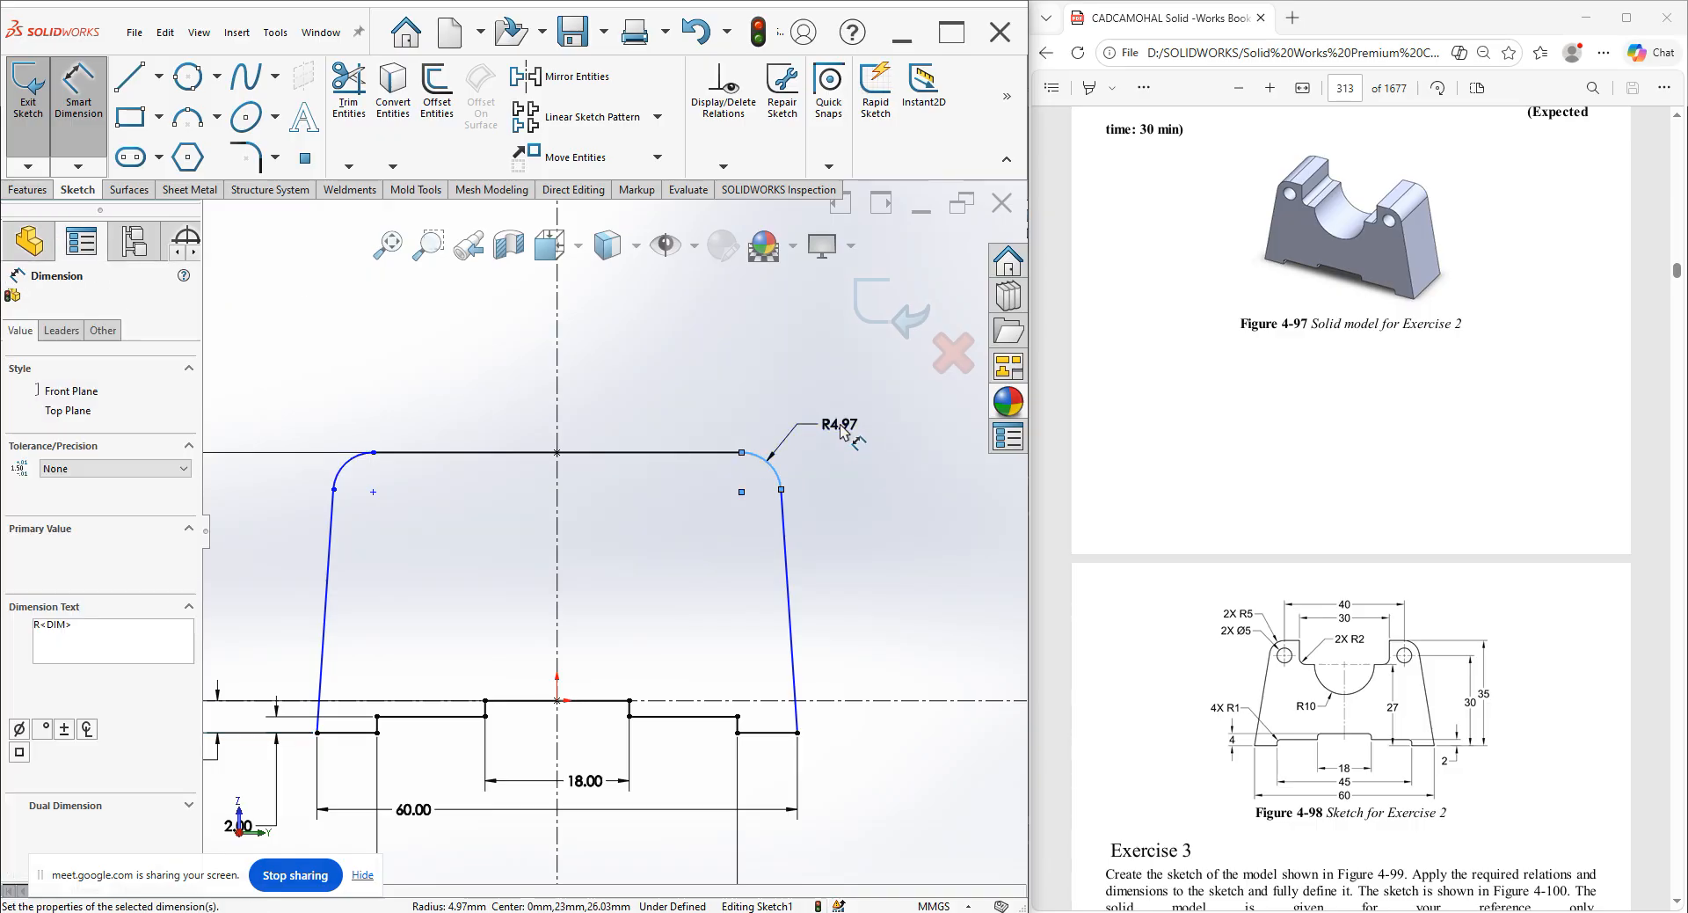
pyautogui.write('5')
pyautogui.press('Return')
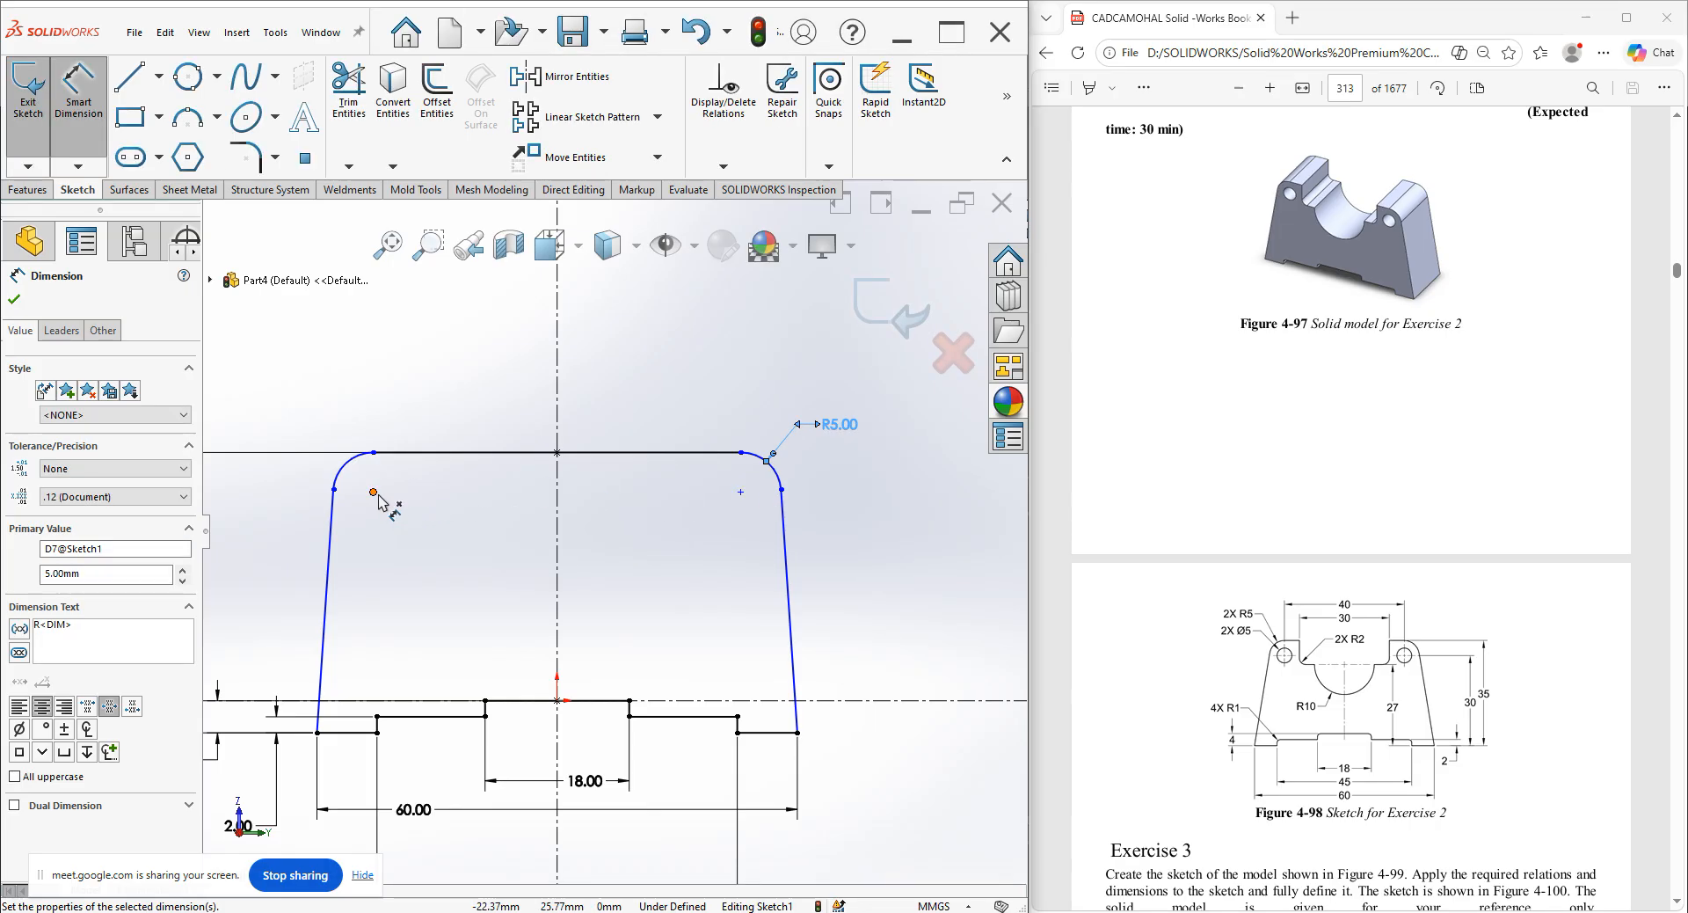
# Dimension the horizontal distance between the centers of the two corner arcs as 40 mm.
pyautogui.click(400, 494)
pyautogui.click(740, 494)
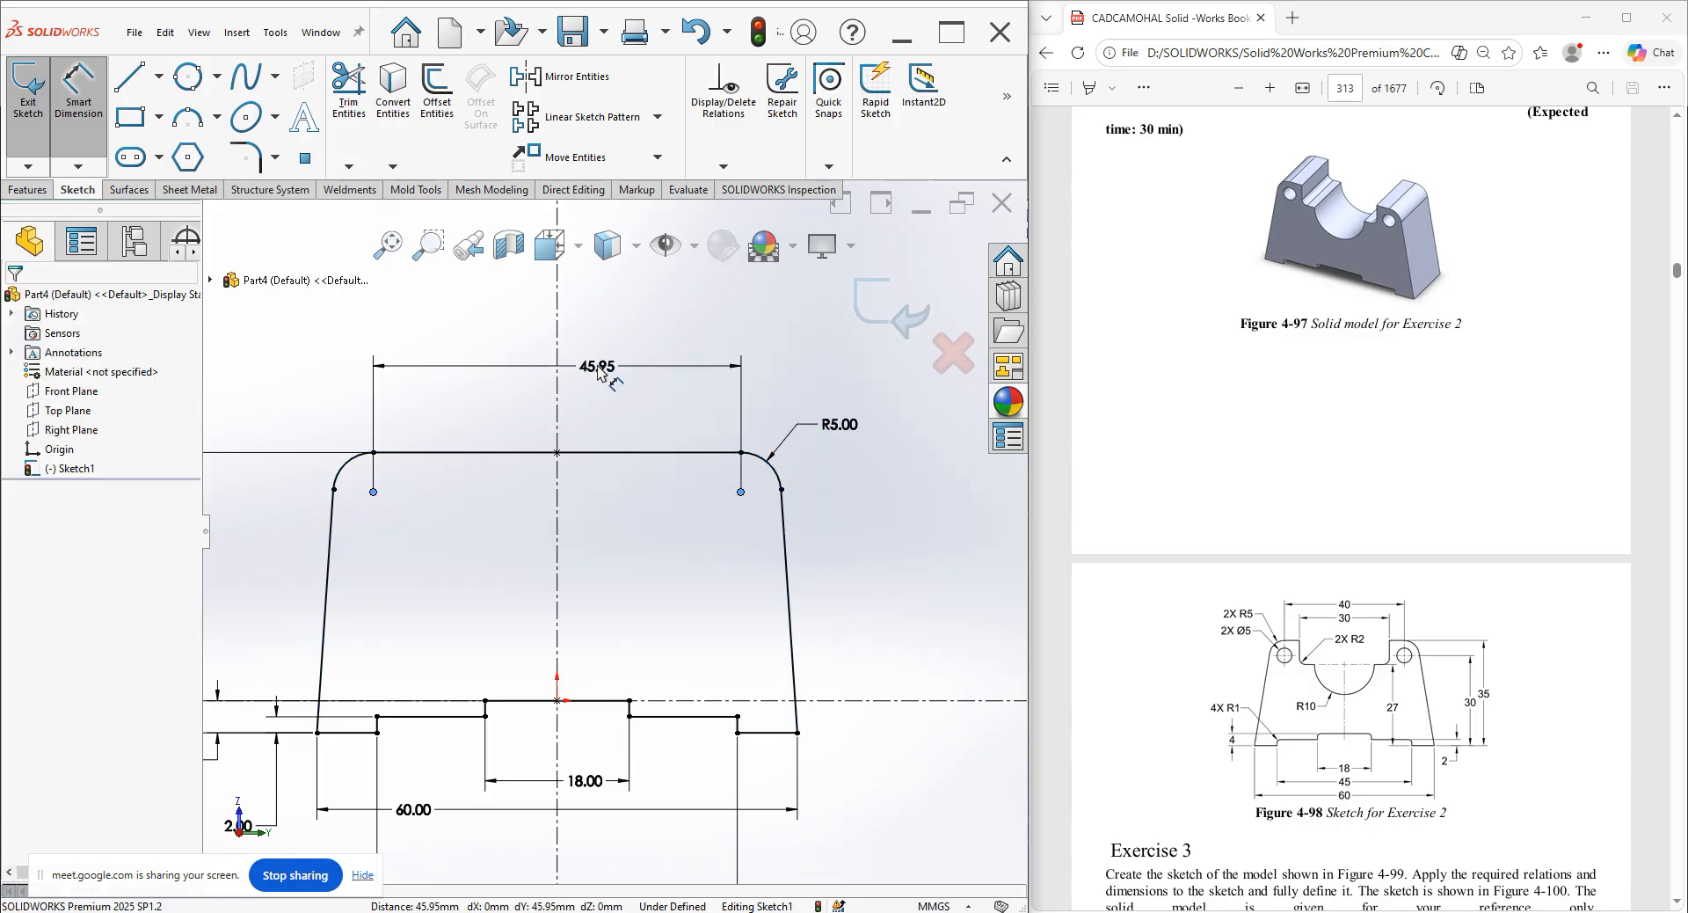
pyautogui.click(598, 371)
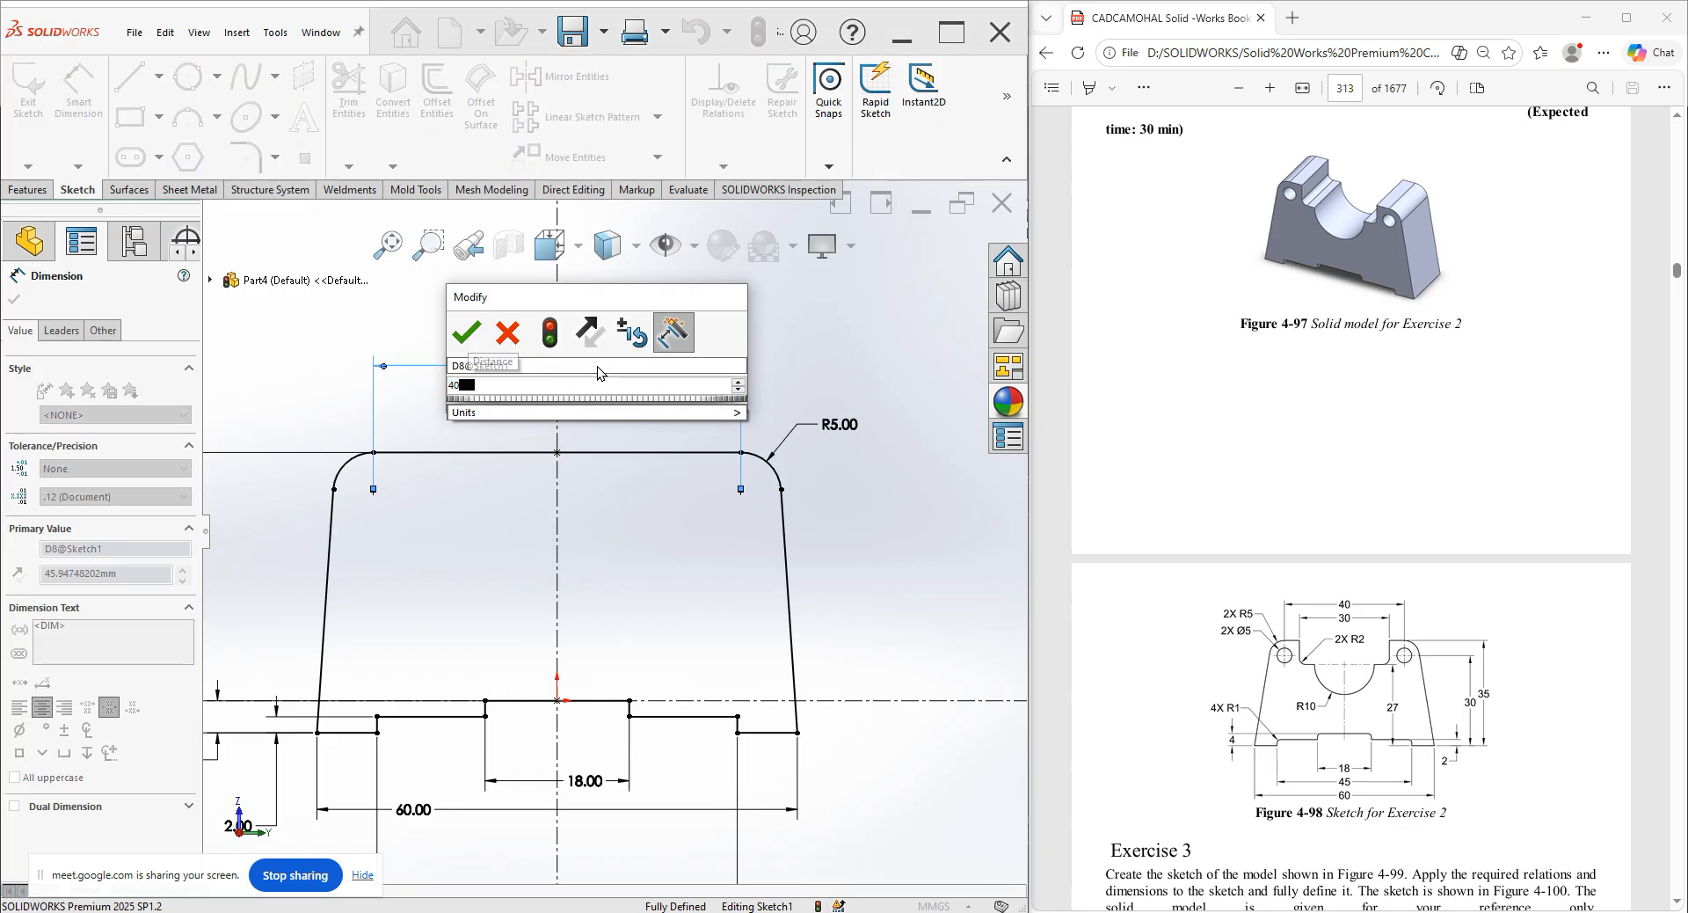
pyautogui.press('Return')
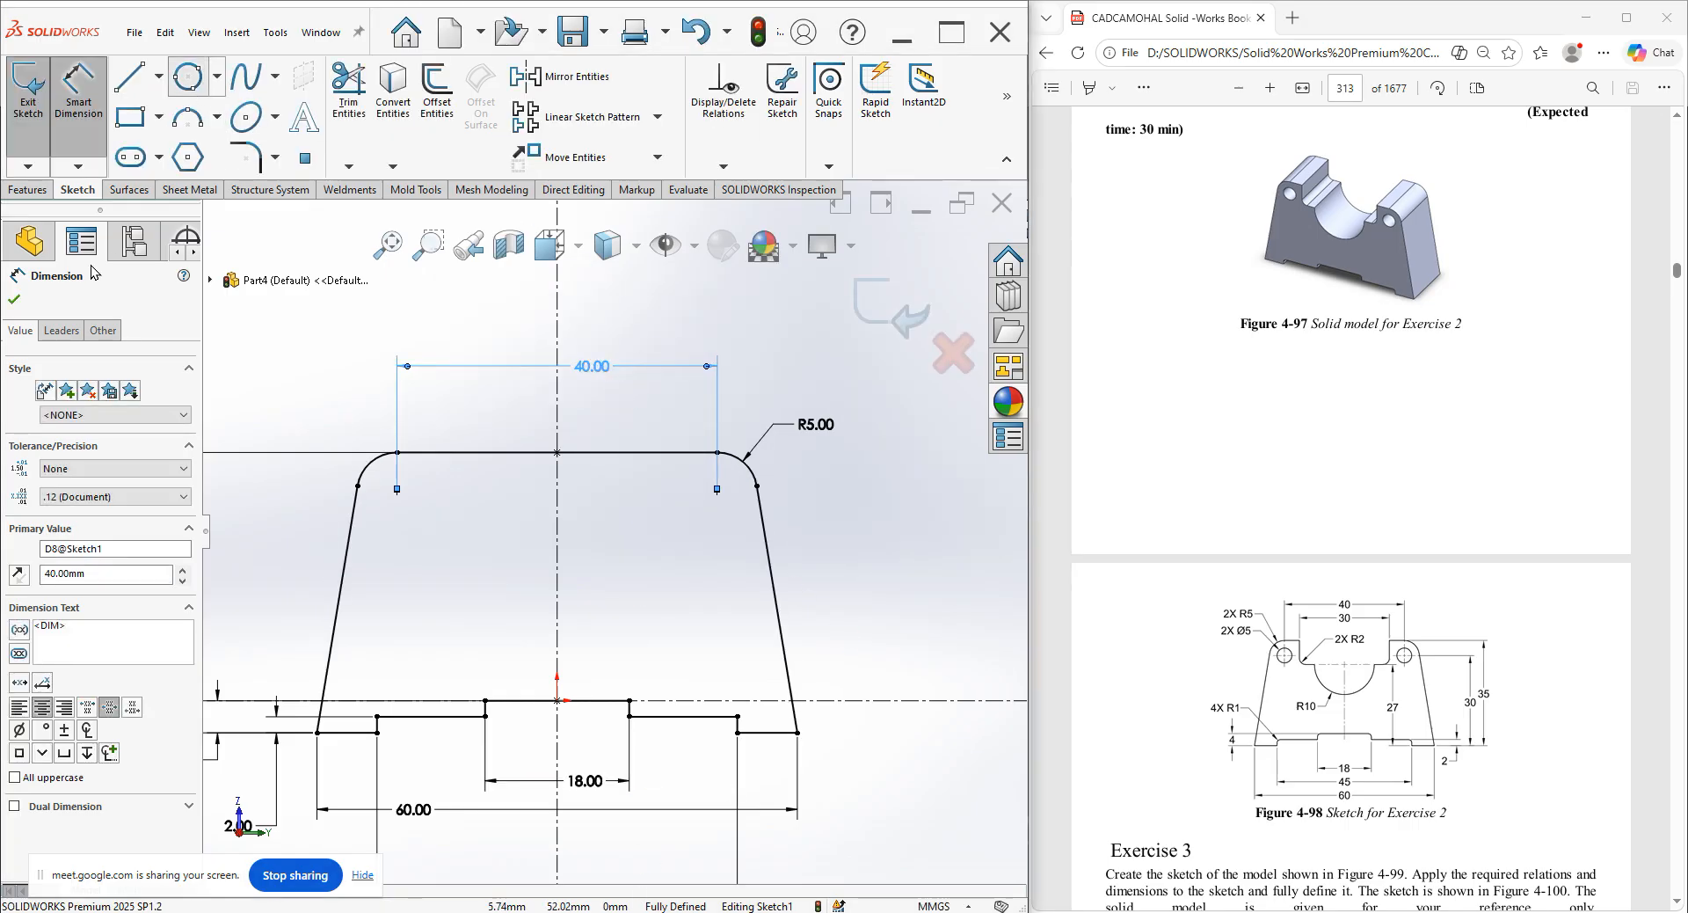
# Sketch a circle about 6.4 mm in diameter just below the center of the right corner arc.
pyautogui.click(195, 84)
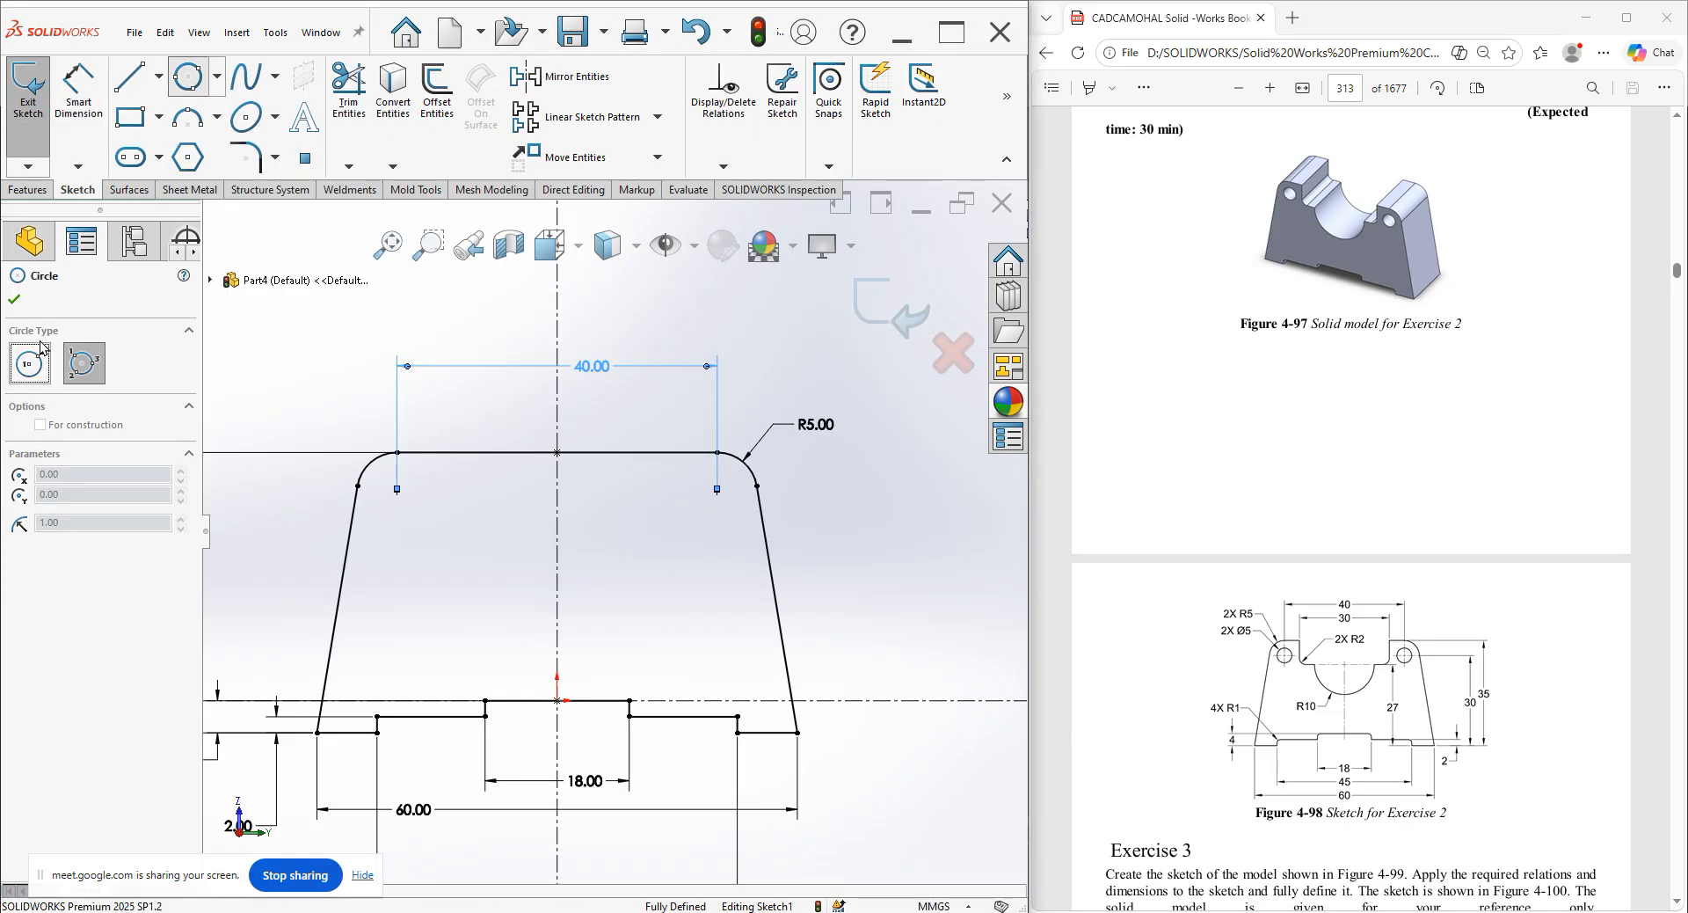
pyautogui.click(717, 498)
pyautogui.click(744, 499)
pyautogui.rightClick(818, 481)
pyautogui.click(837, 491)
# Make the circle concentric with the right corner arc.
pyautogui.scroll(-3, 738, 490)
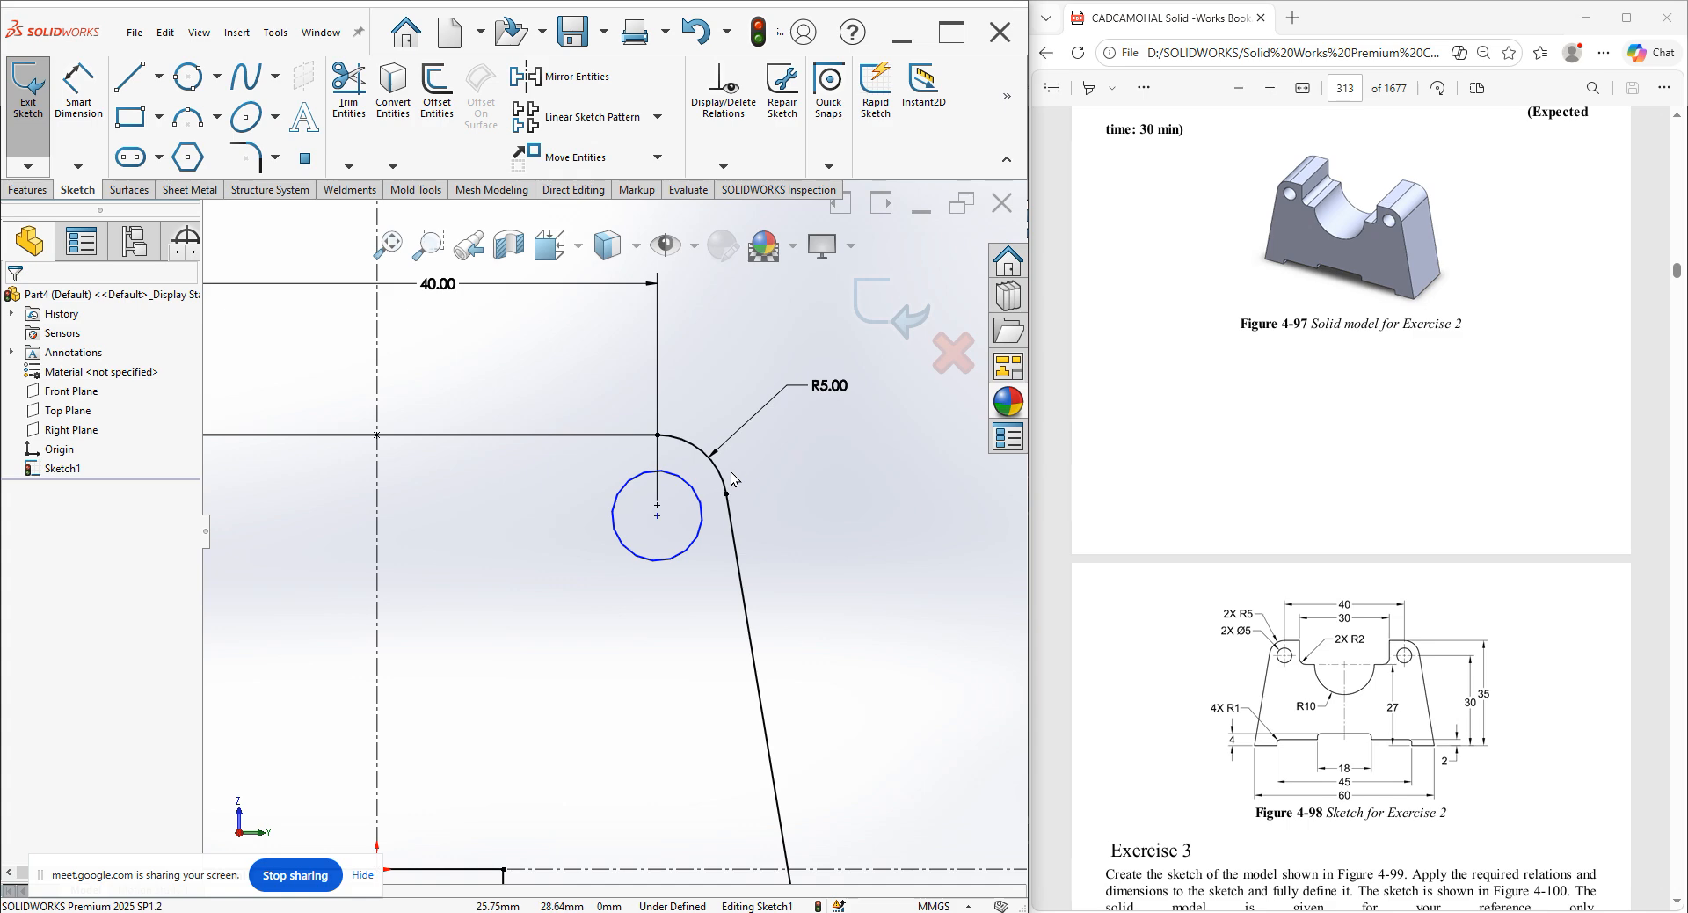
pyautogui.moveTo(691, 495); pyautogui.dragTo(684, 496)
pyautogui.click(799, 524)
pyautogui.click(697, 455)
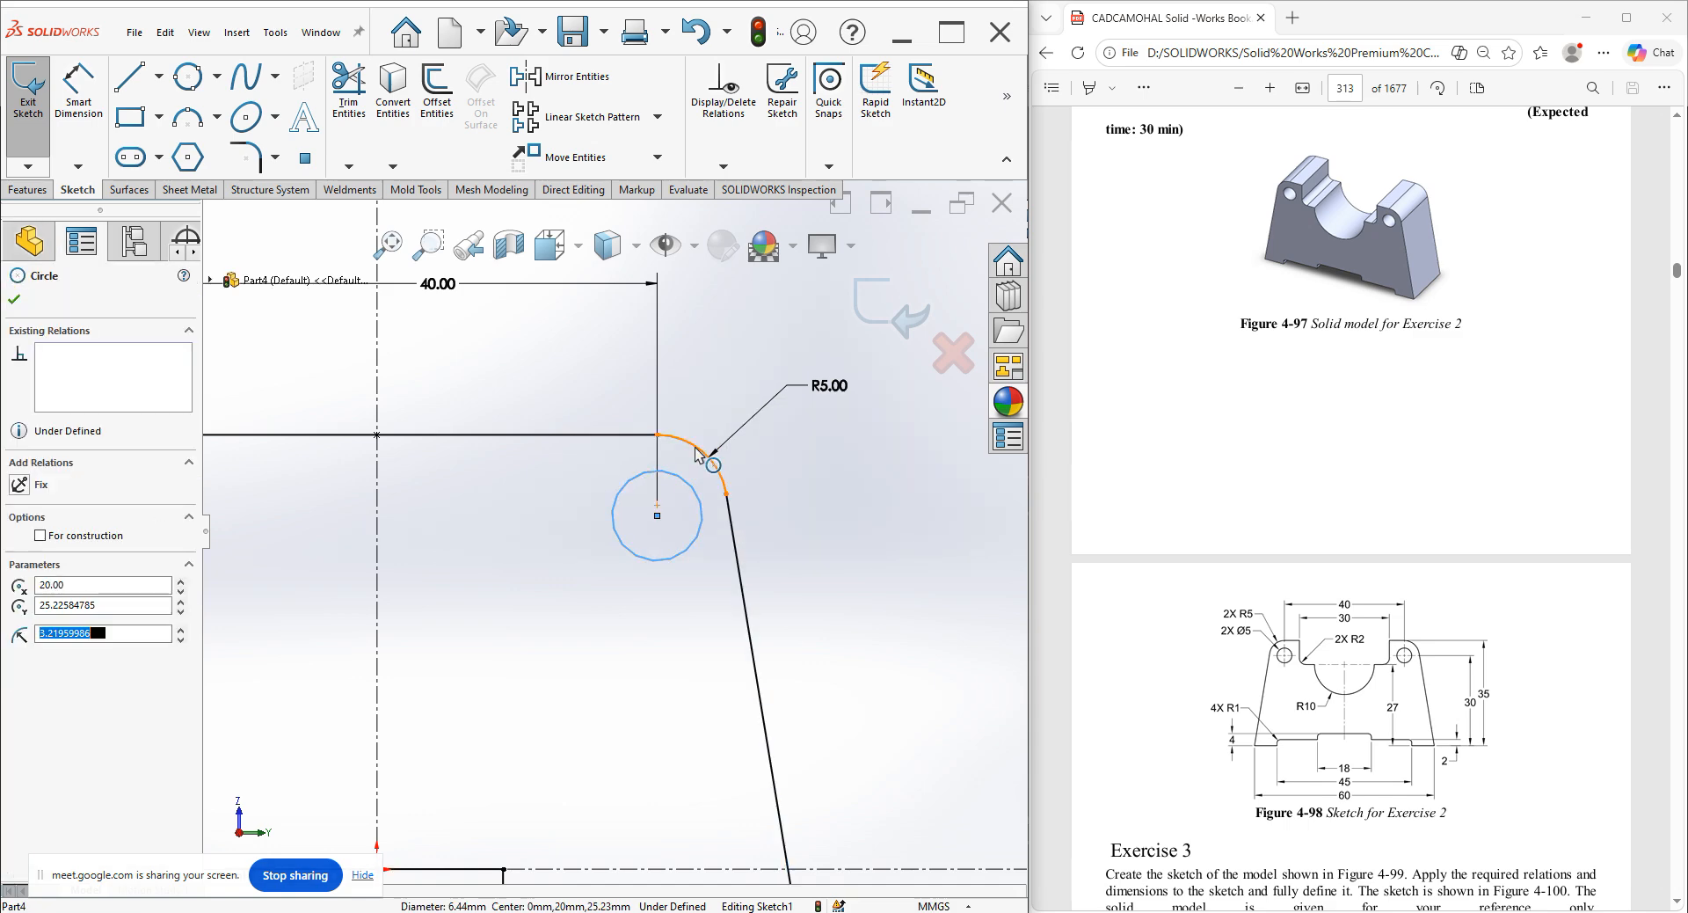
pyautogui.keyDown('ctrl'); pyautogui.click(704, 444); pyautogui.keyUp('ctrl')
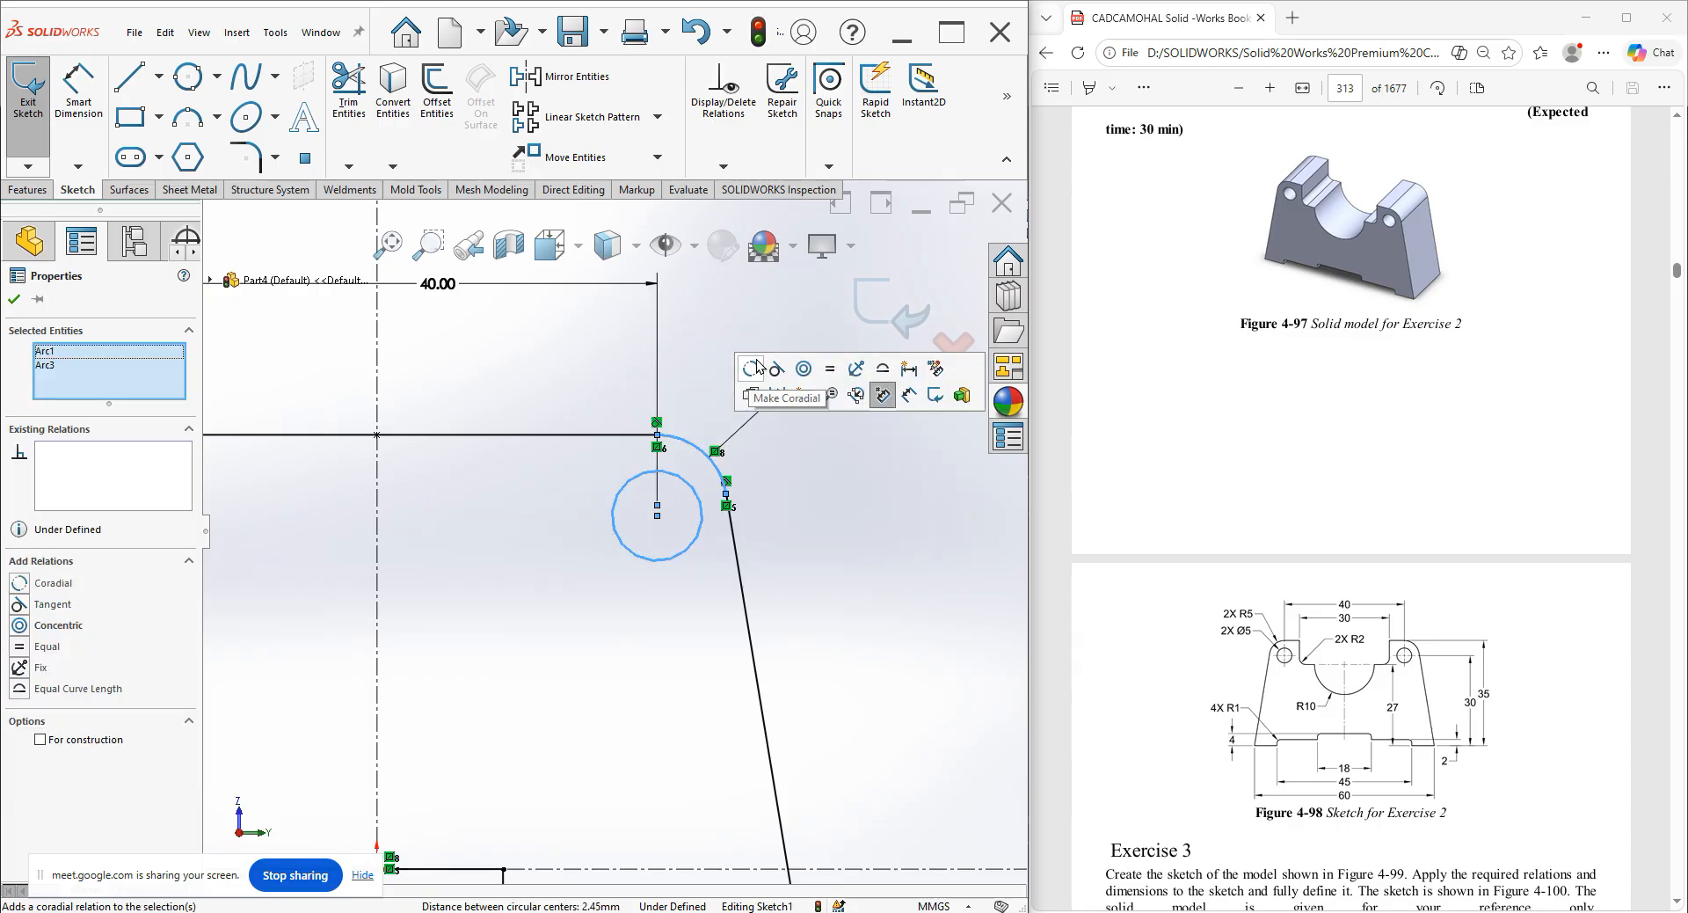
pyautogui.click(802, 369)
pyautogui.click(809, 489)
# Sketch a circle about 7.9 mm in diameter on the left corner arc's center and make the two circles equal.
pyautogui.press('f')
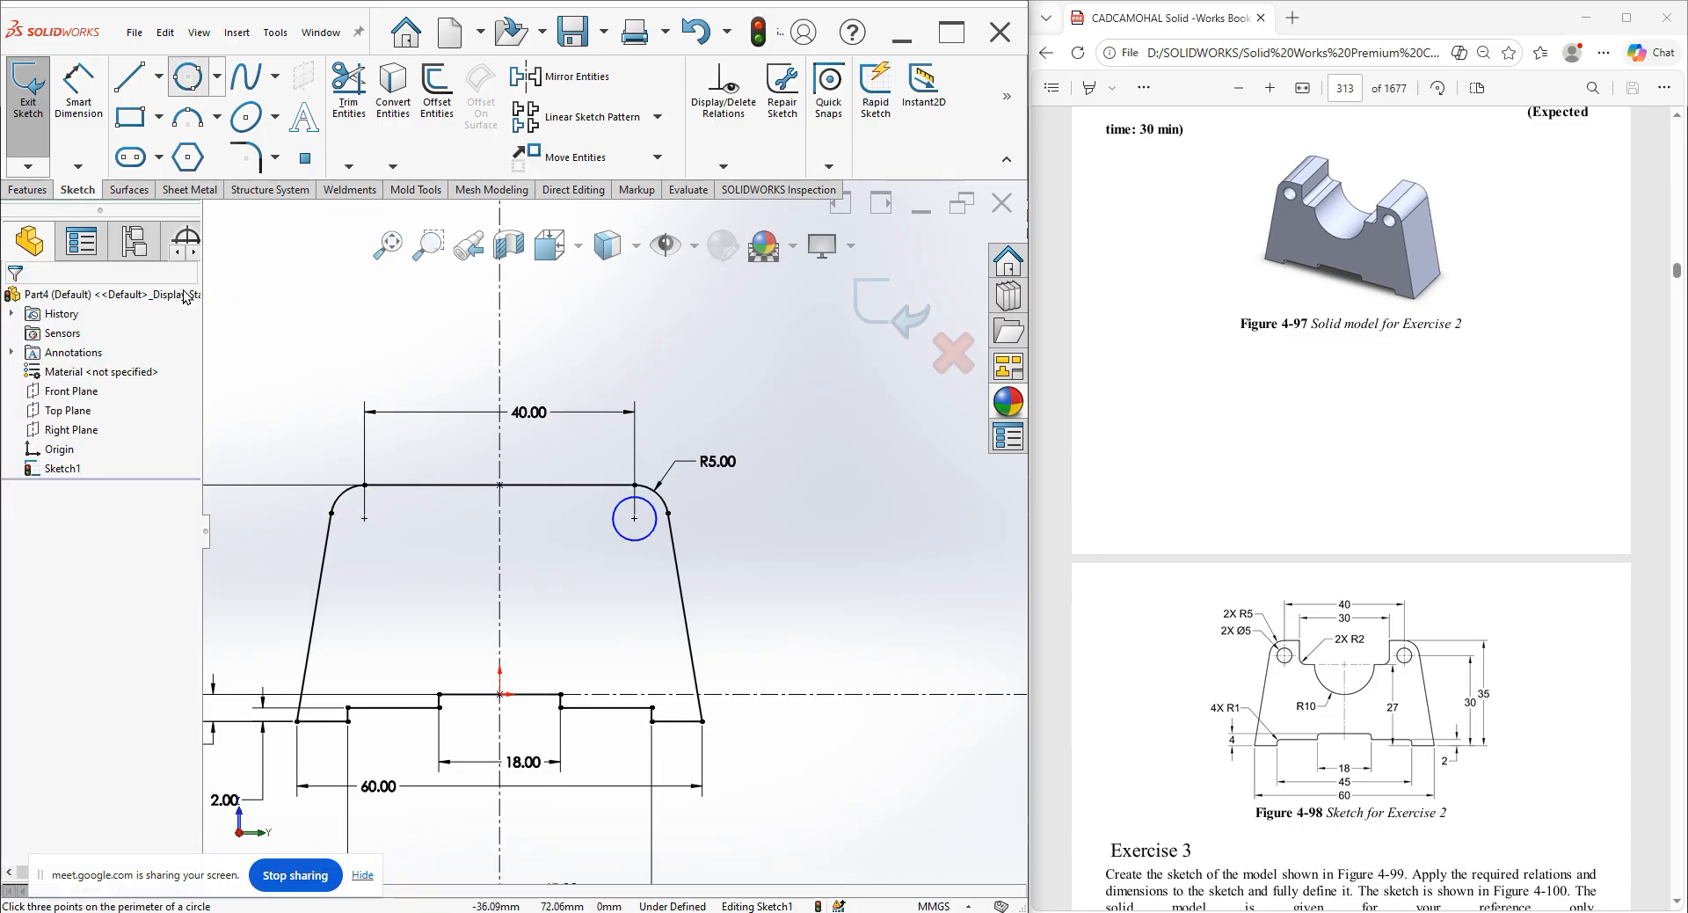
pyautogui.click(37, 373)
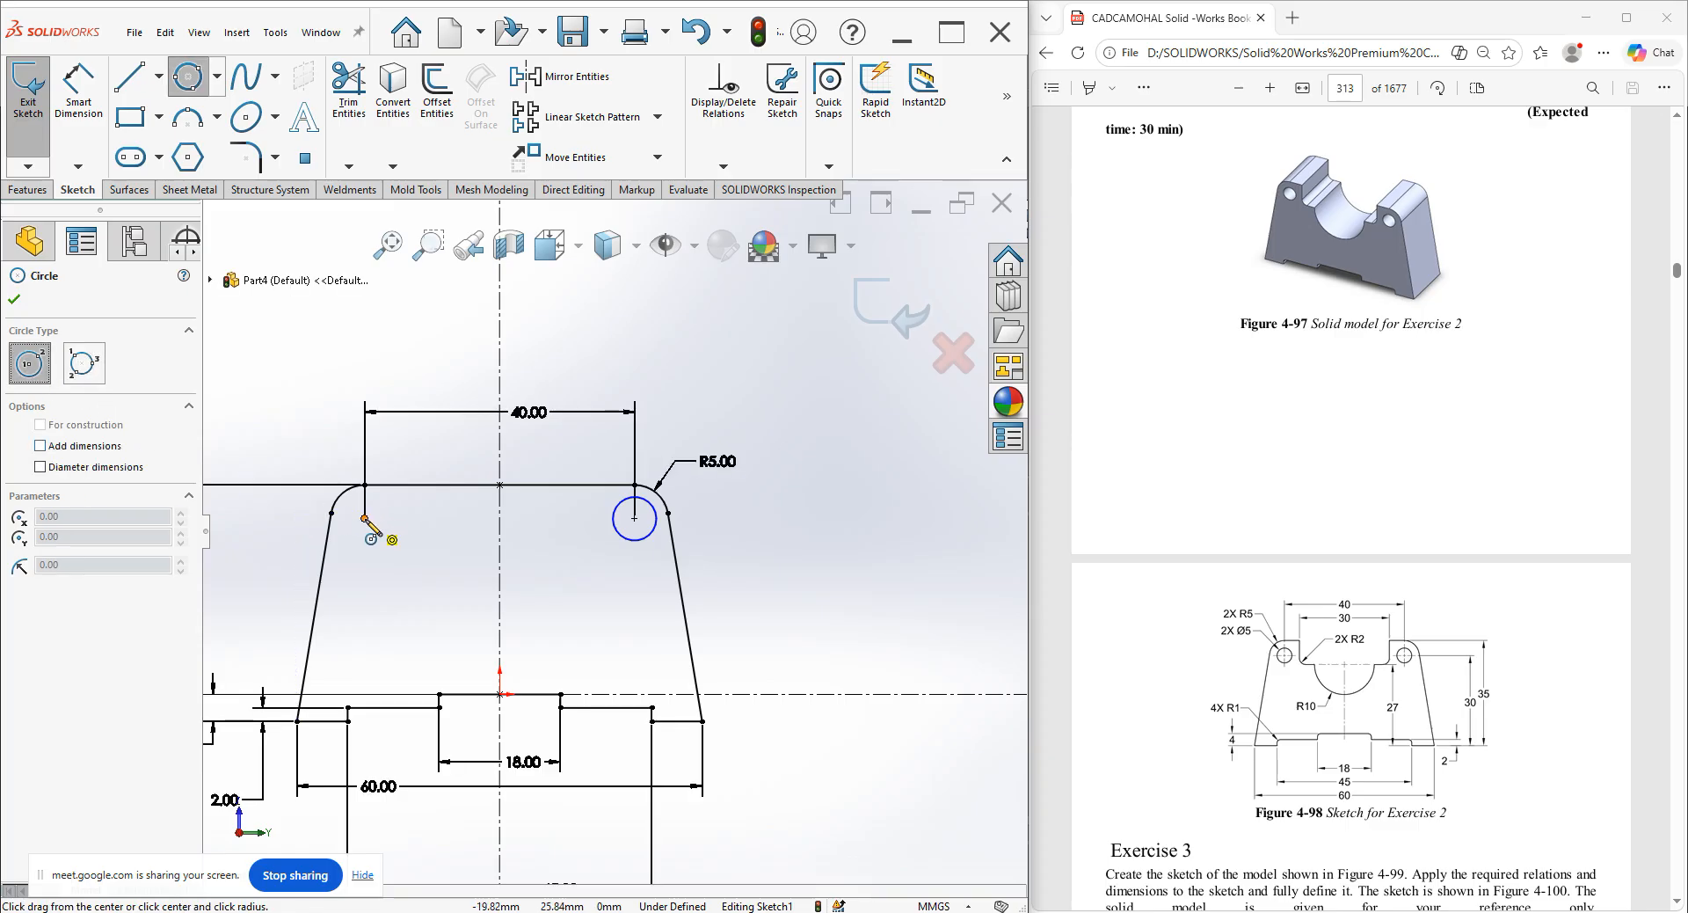
pyautogui.click(370, 542)
pyautogui.rightClick(350, 370)
pyautogui.click(378, 375)
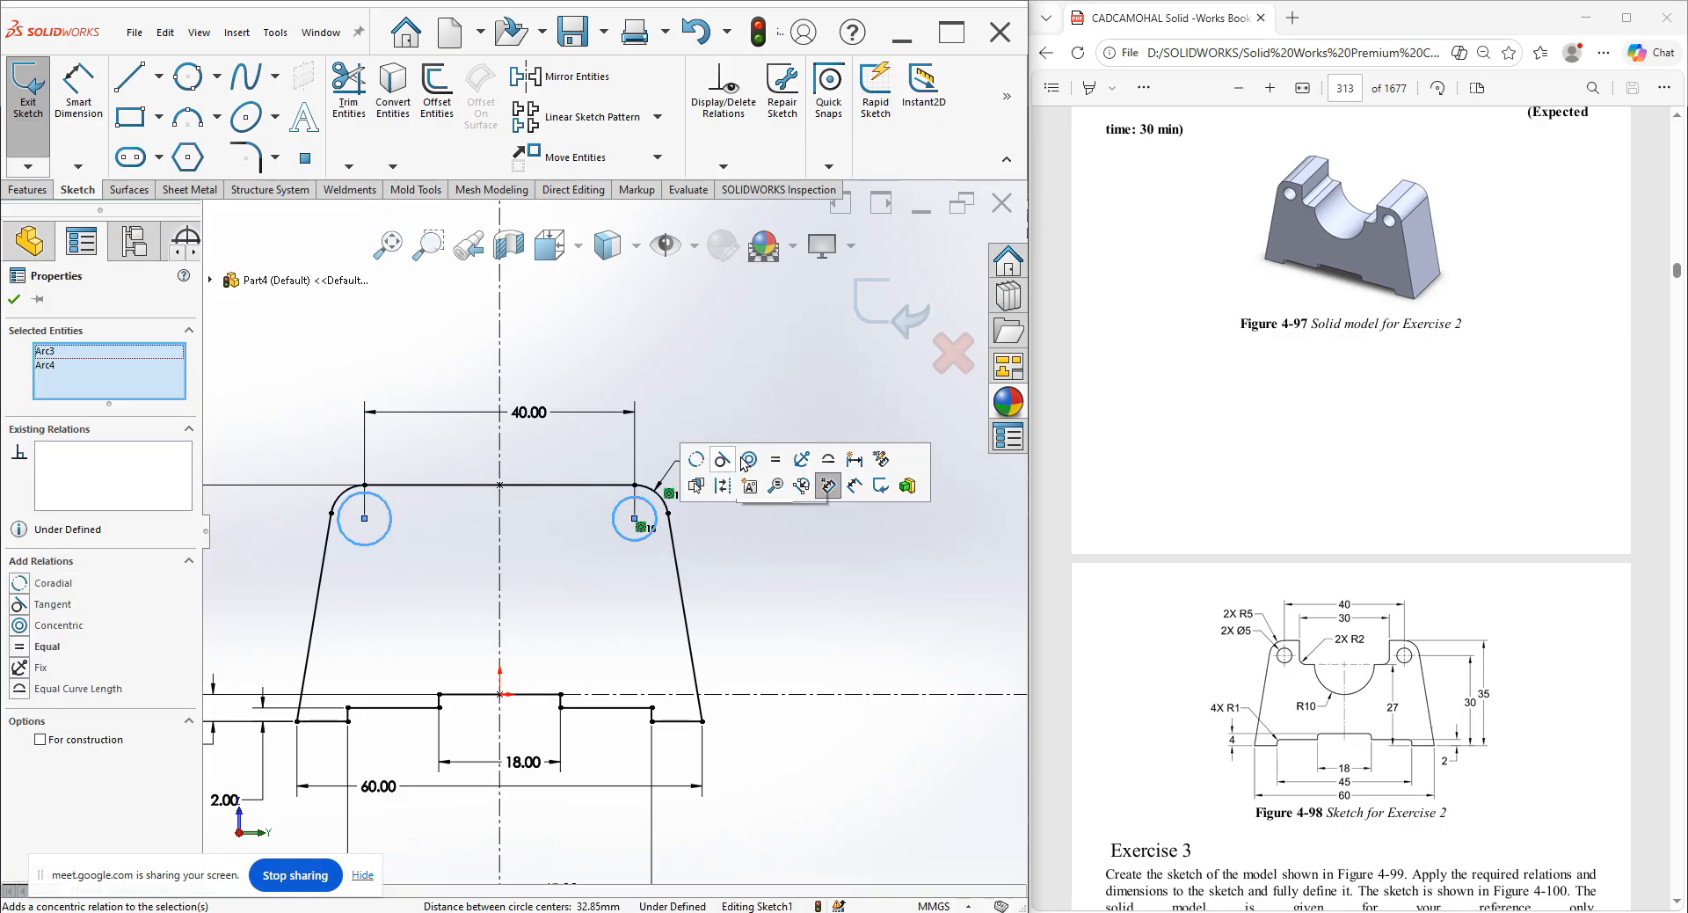
pyautogui.click(420, 356)
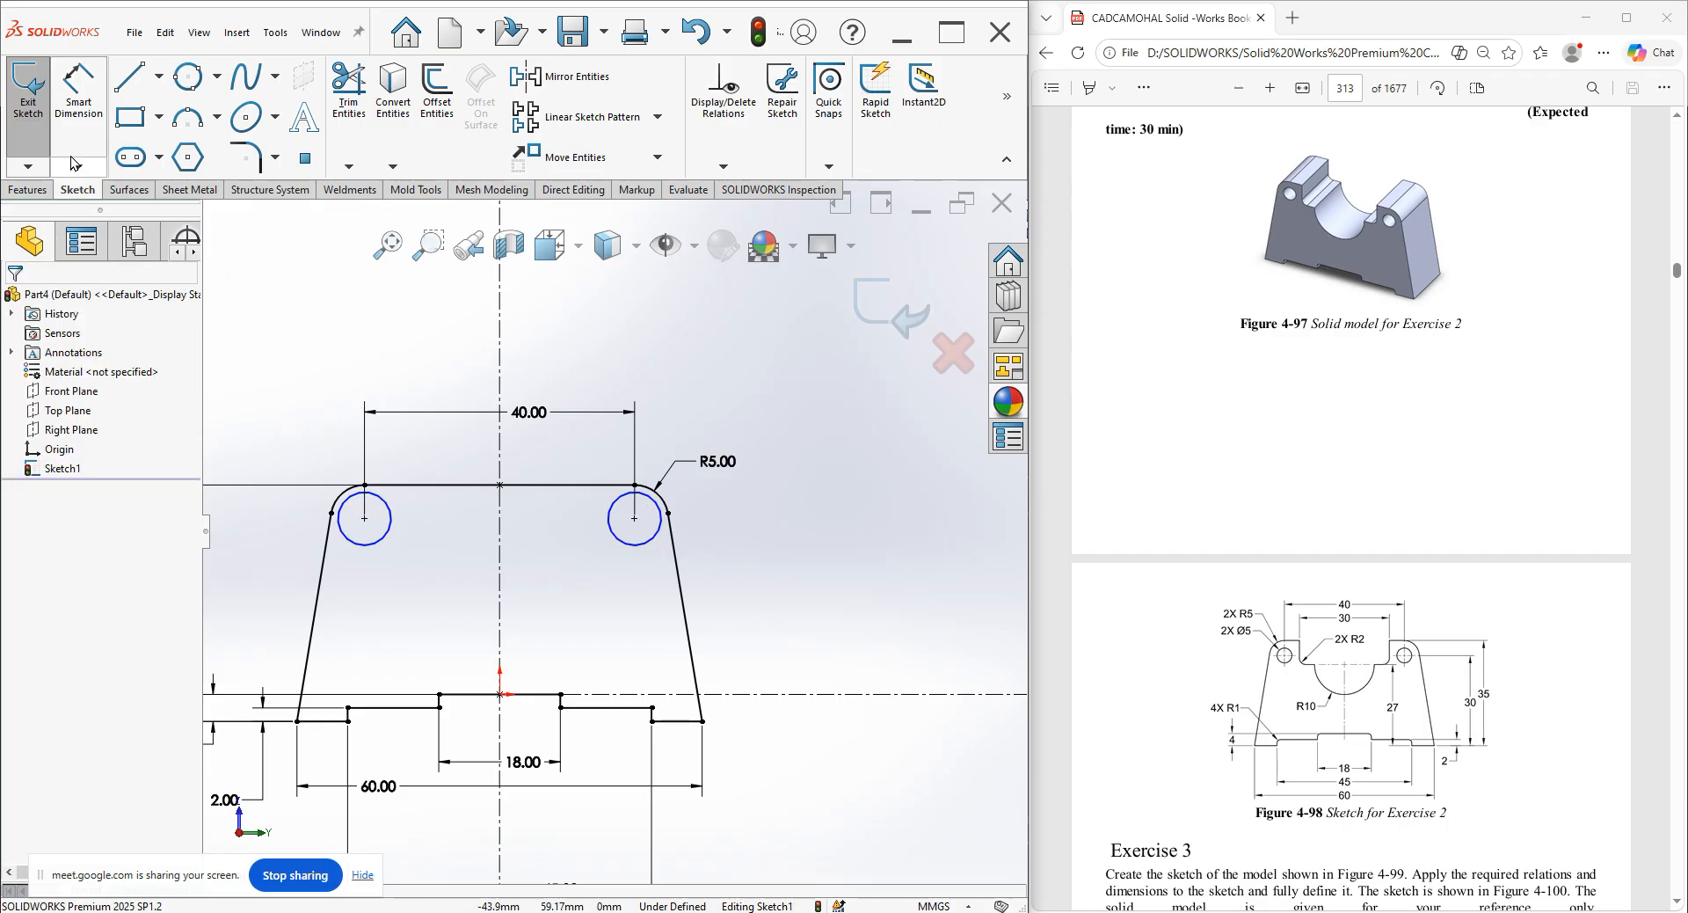
# Dimension the left circle's diameter as 5 mm.
pyautogui.click(78, 88)
pyautogui.click(377, 553)
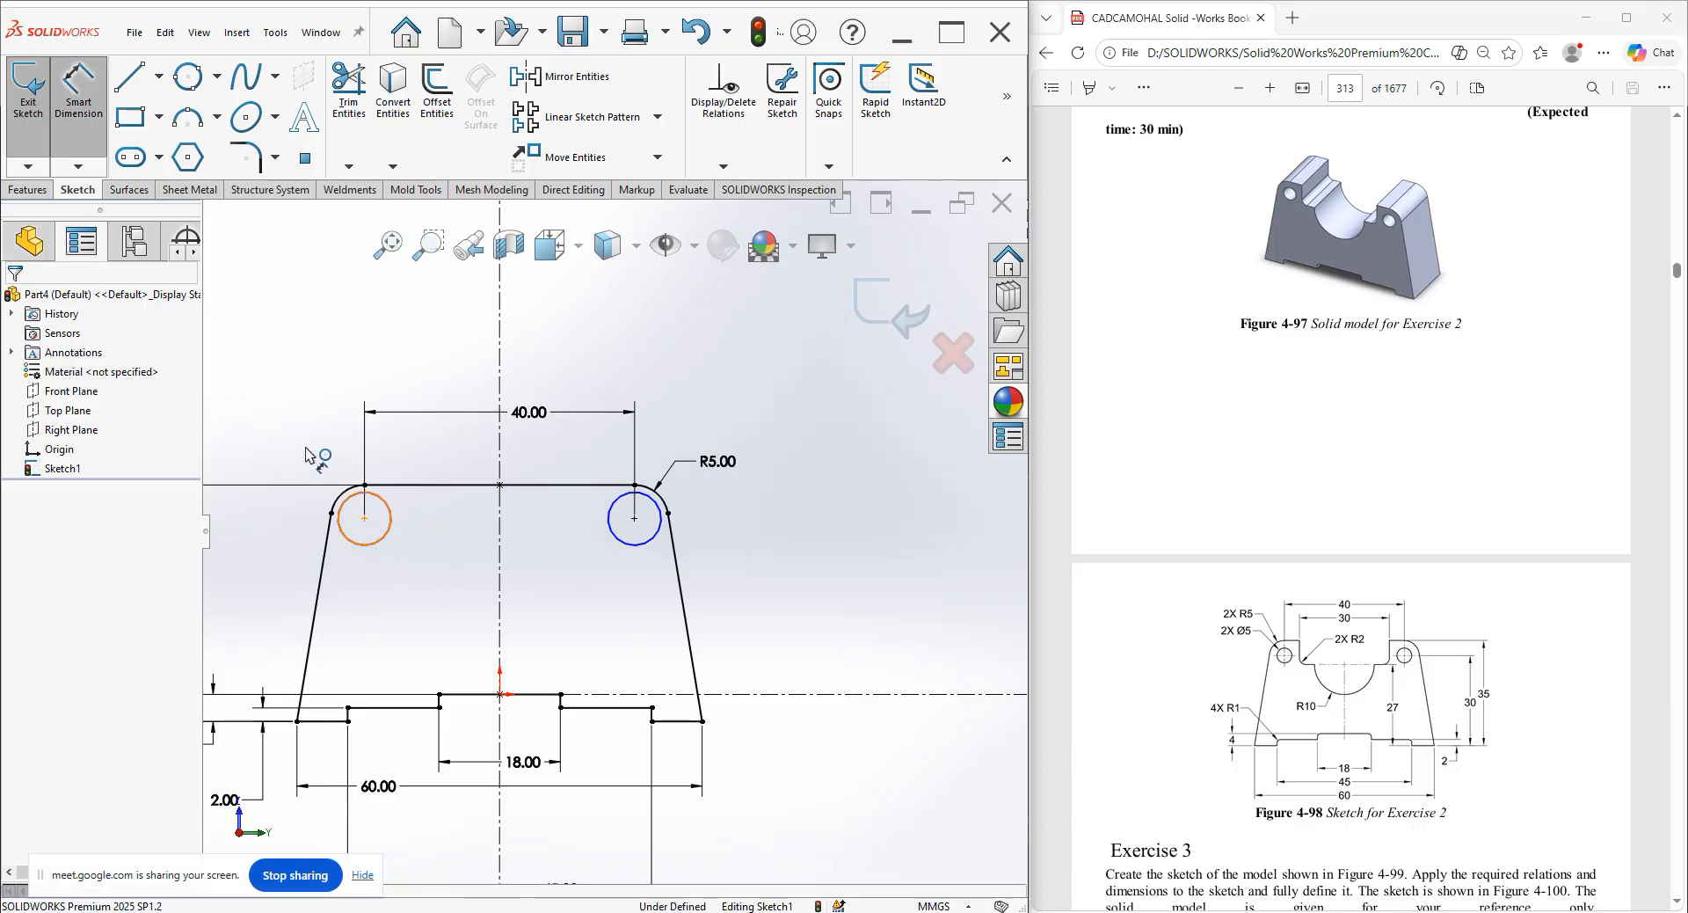
pyautogui.click(297, 486)
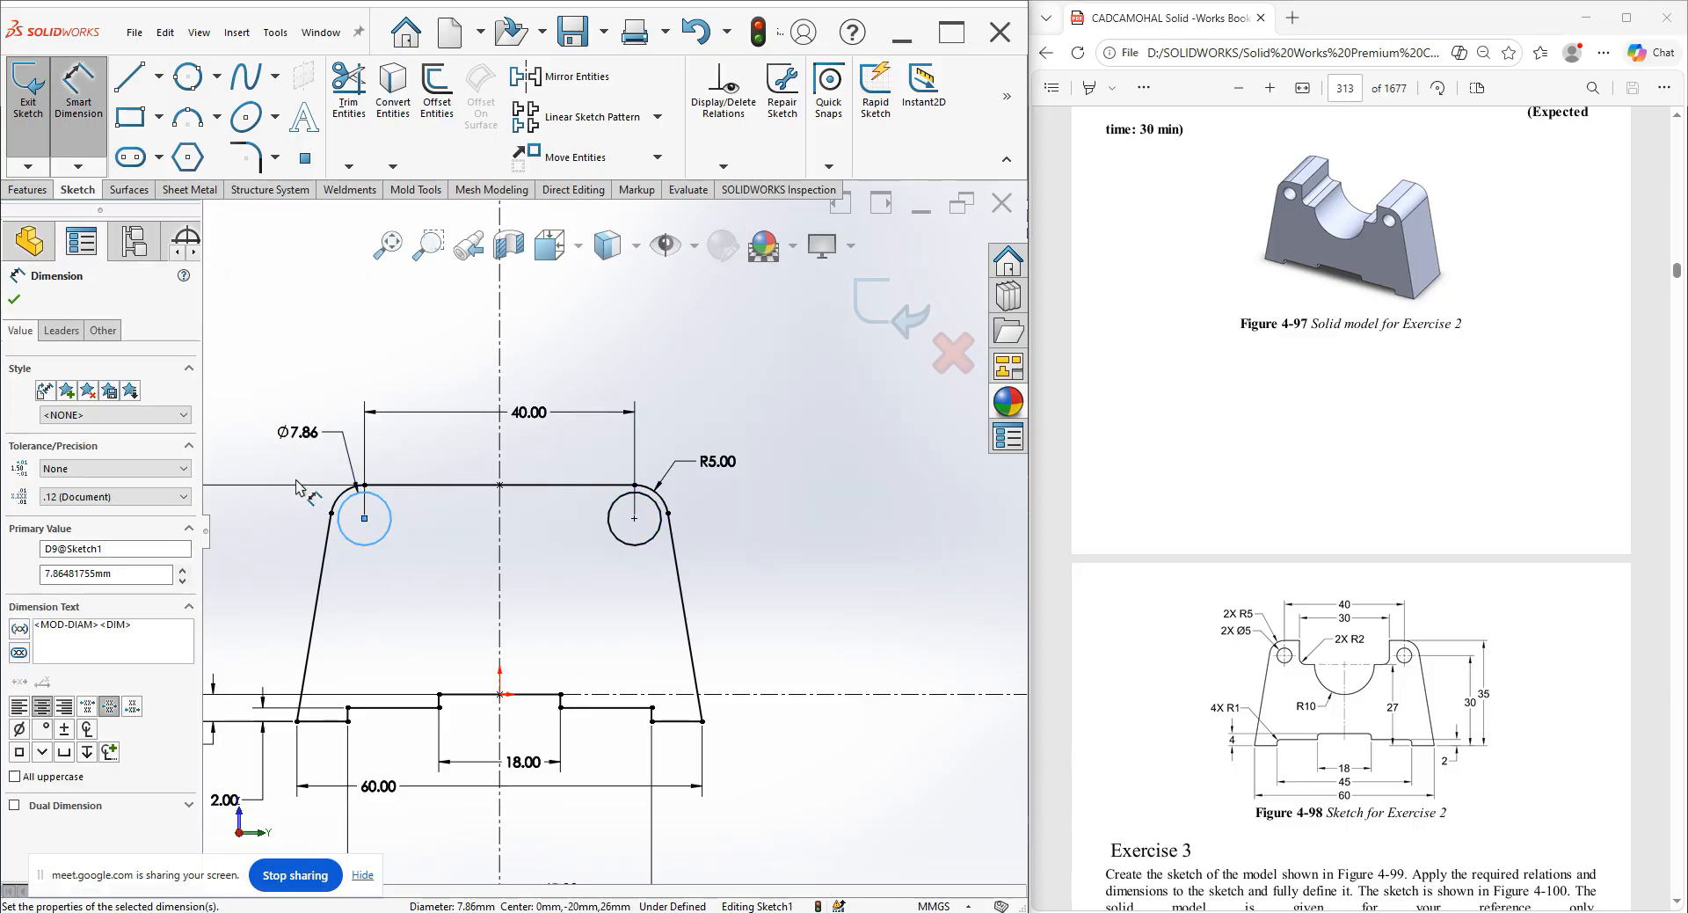
pyautogui.press('Return')
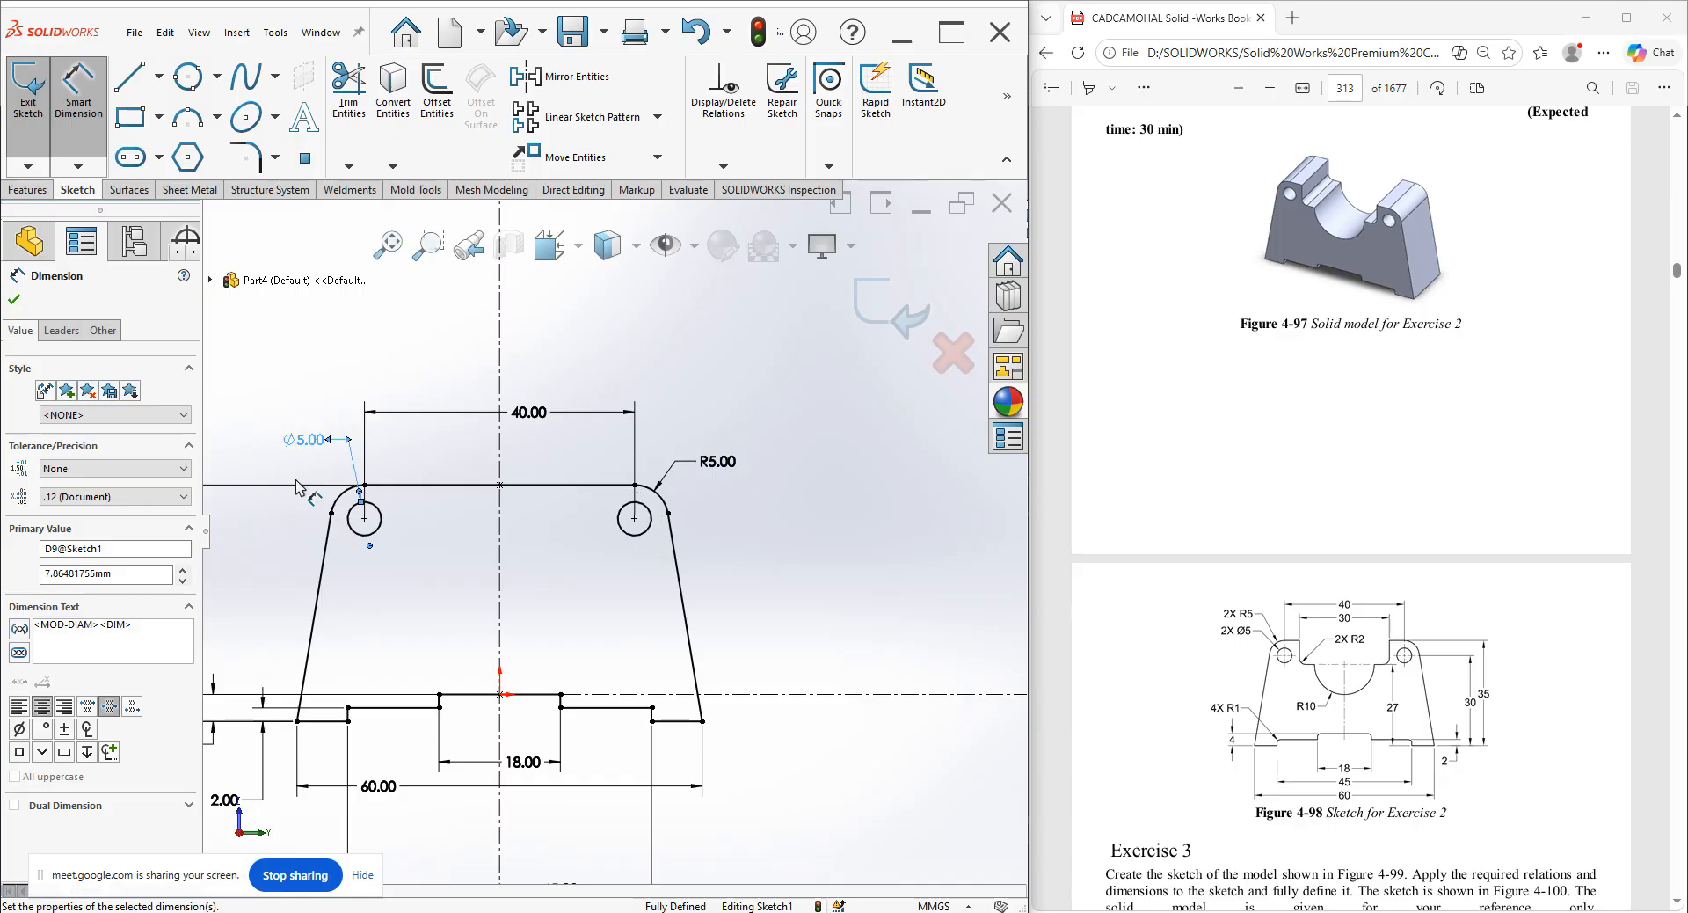
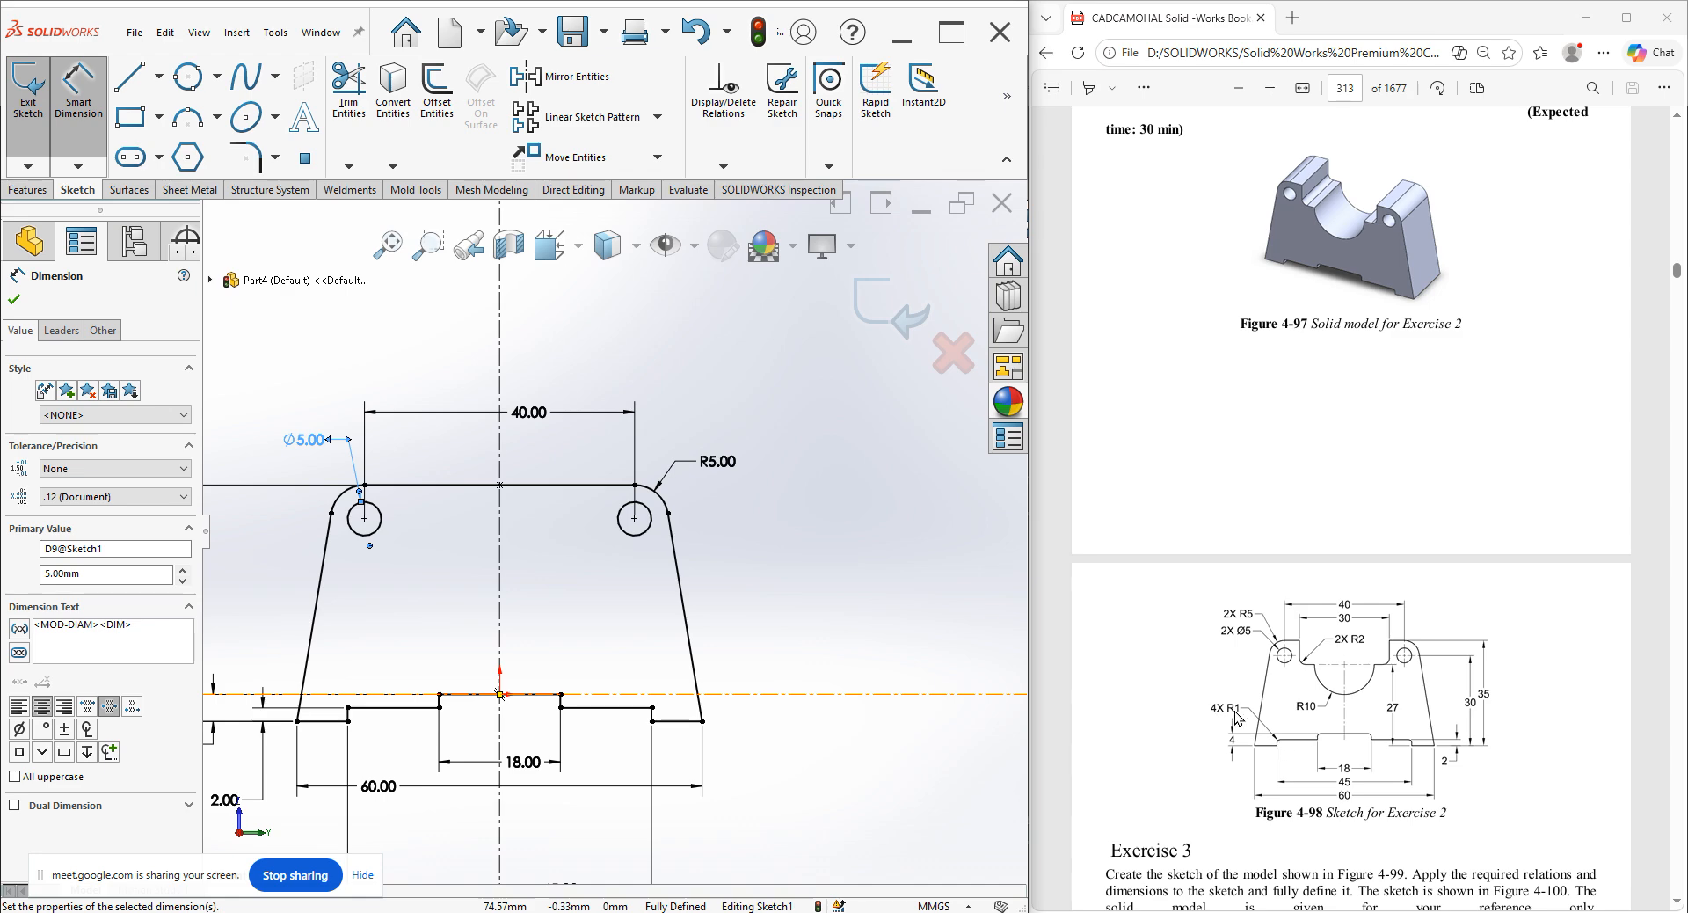
# Apply 1 mm sketch fillets to the four upper corners of the stepped recess along the bottom edge.
pyautogui.click(249, 157)
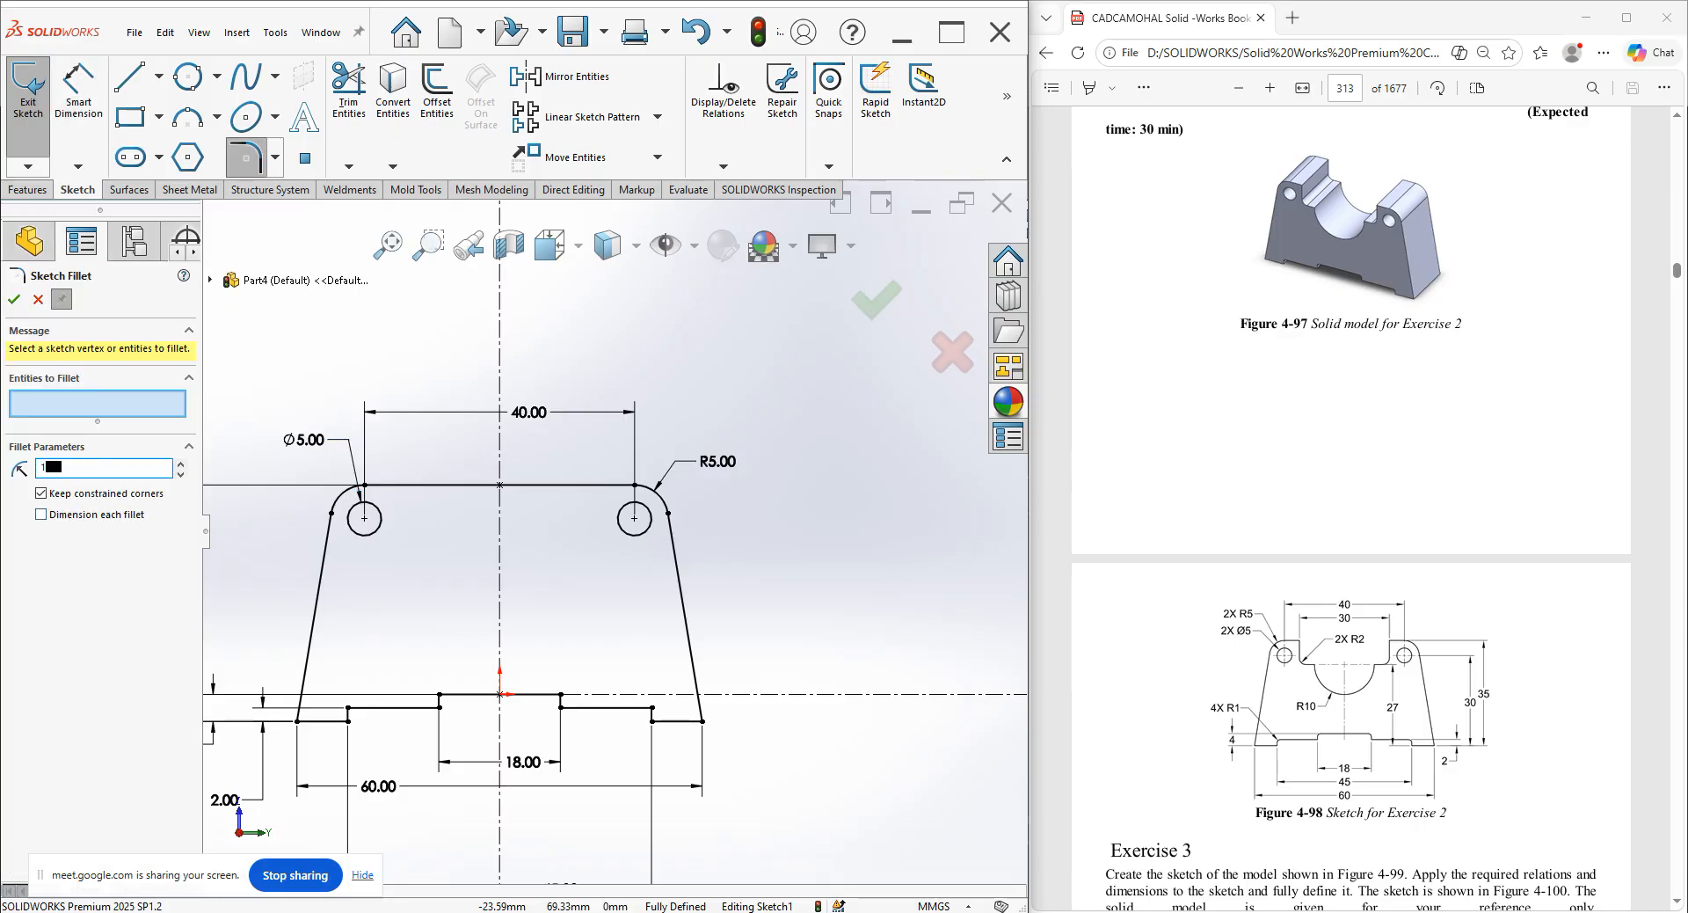
pyautogui.click(348, 709)
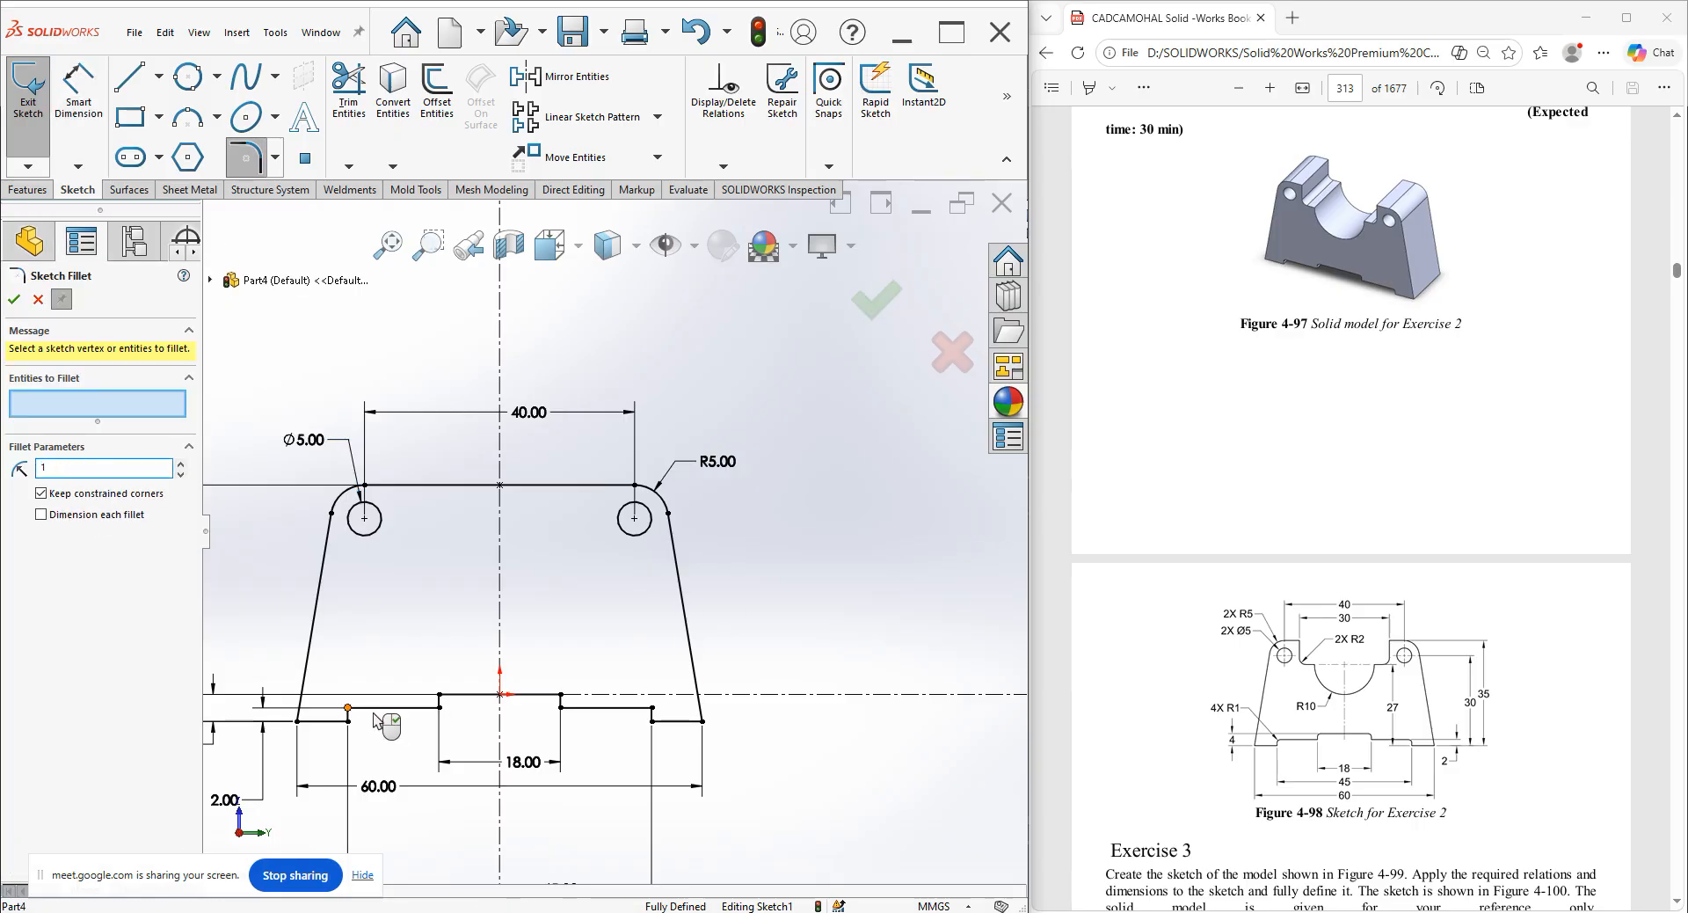
pyautogui.click(652, 709)
pyautogui.click(562, 695)
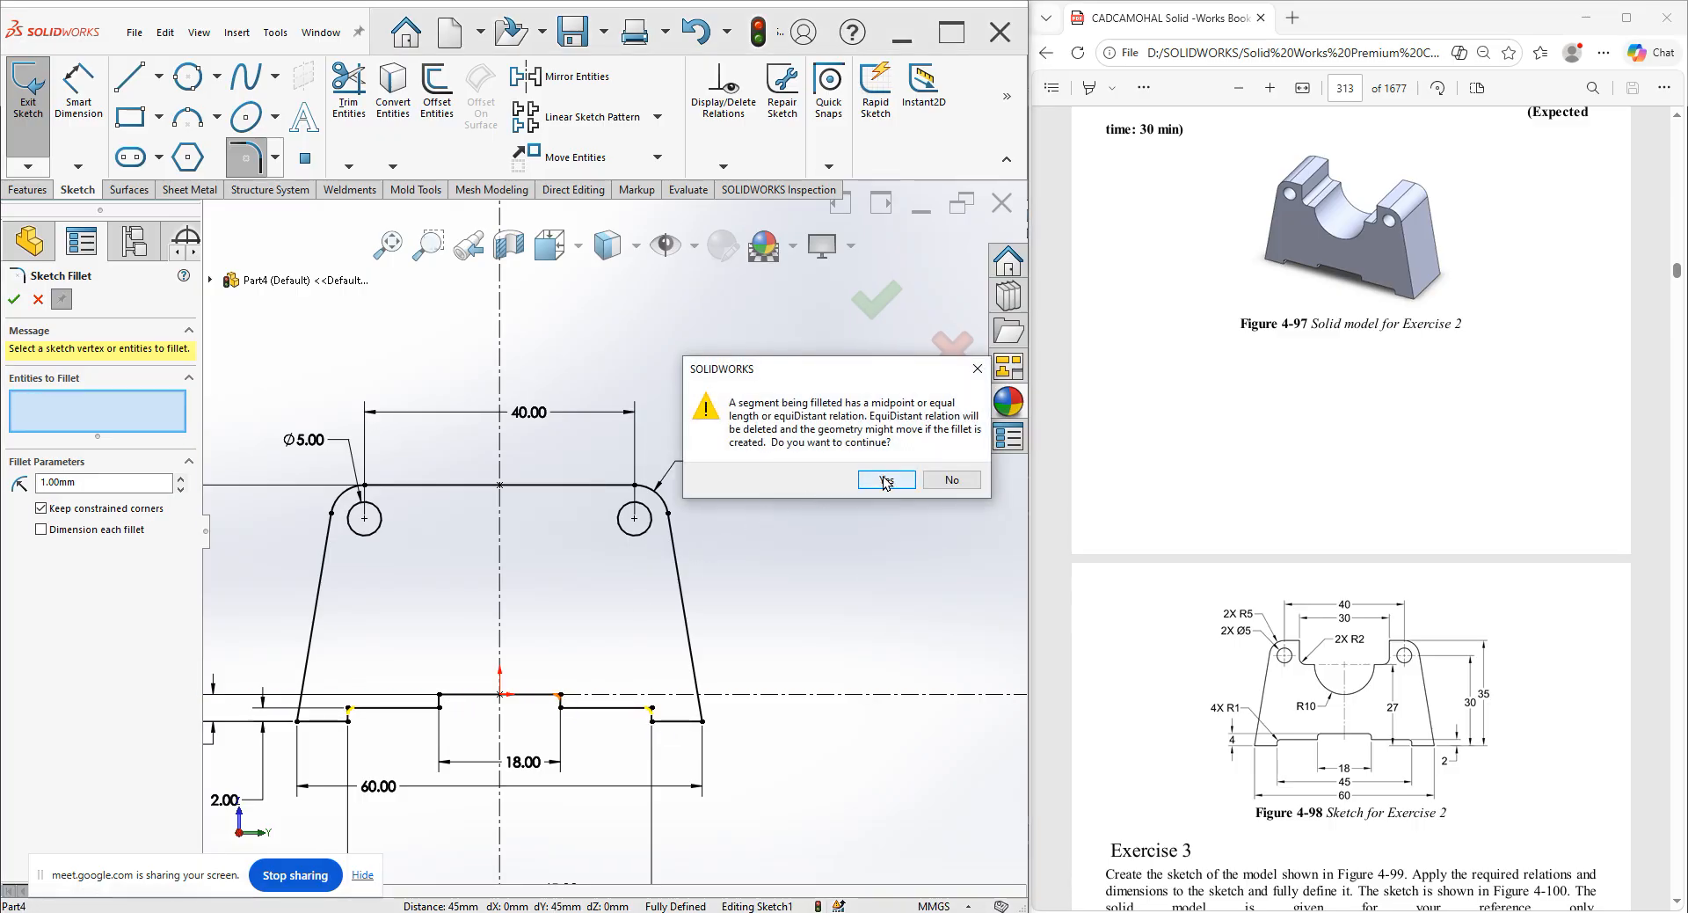
pyautogui.click(886, 480)
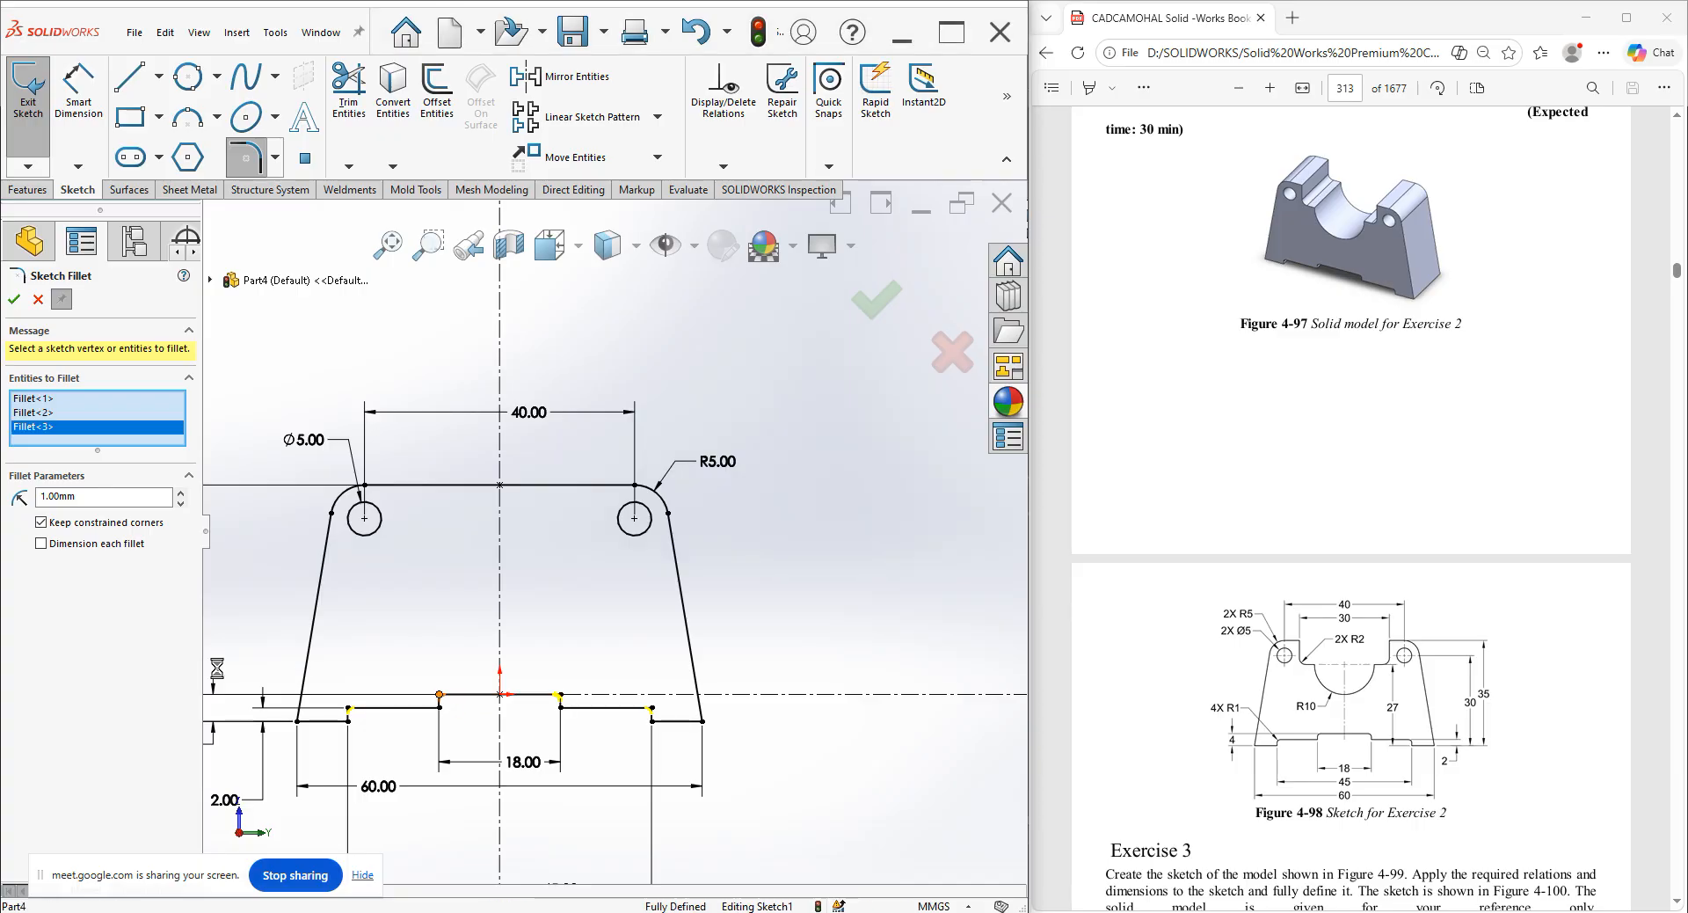
pyautogui.click(886, 480)
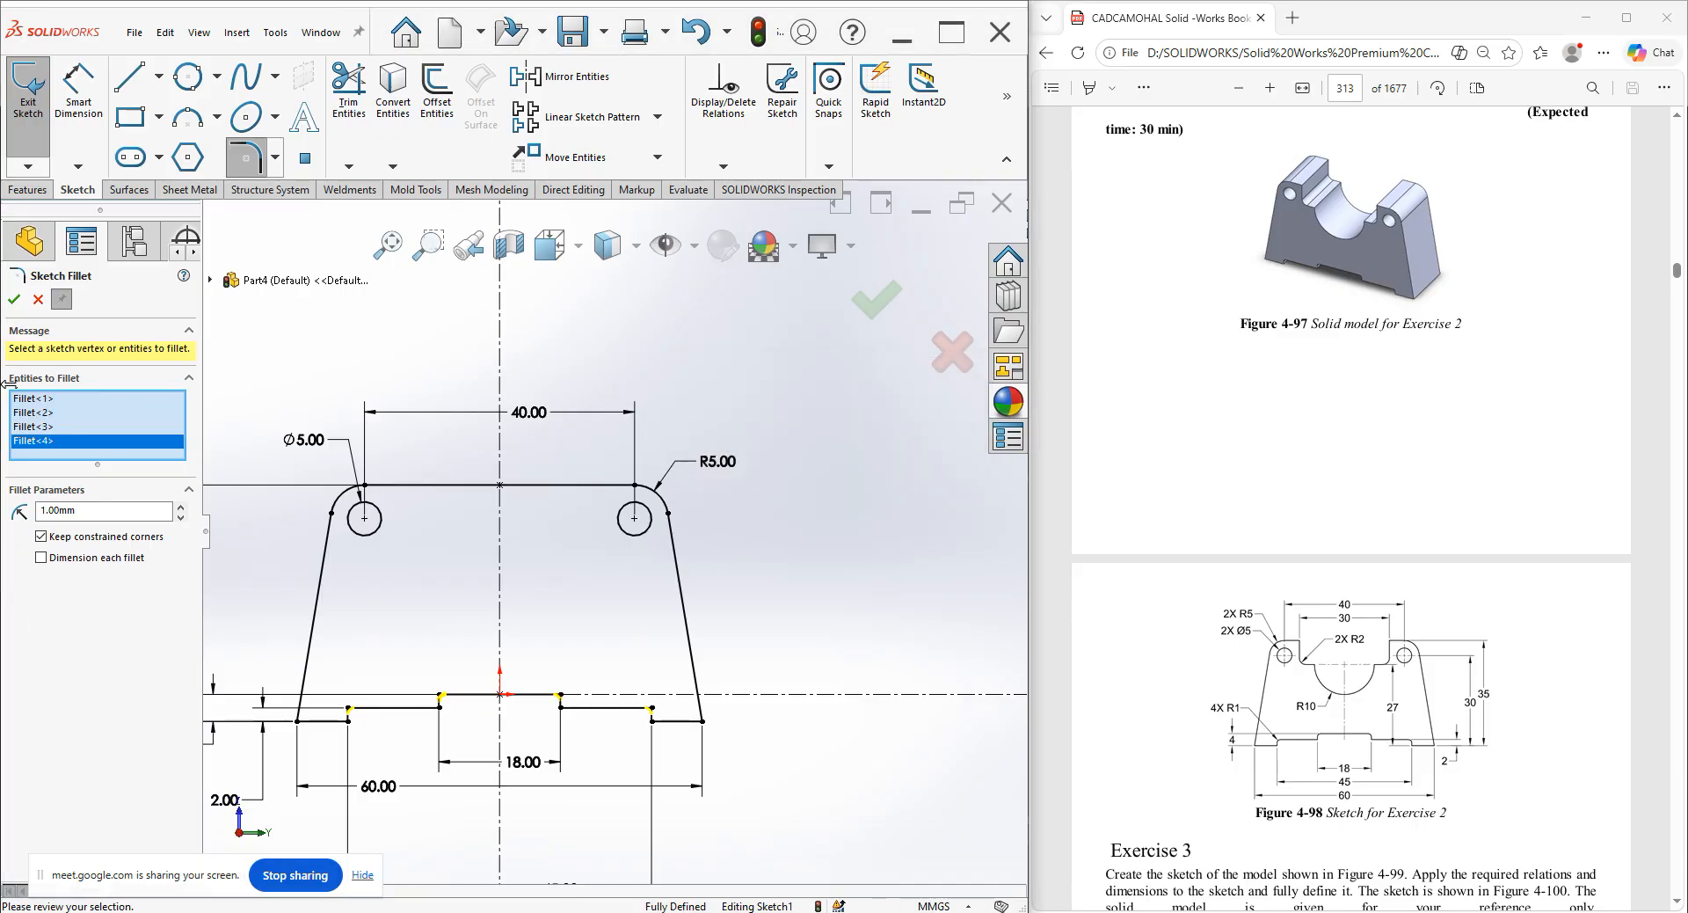
pyautogui.click(14, 302)
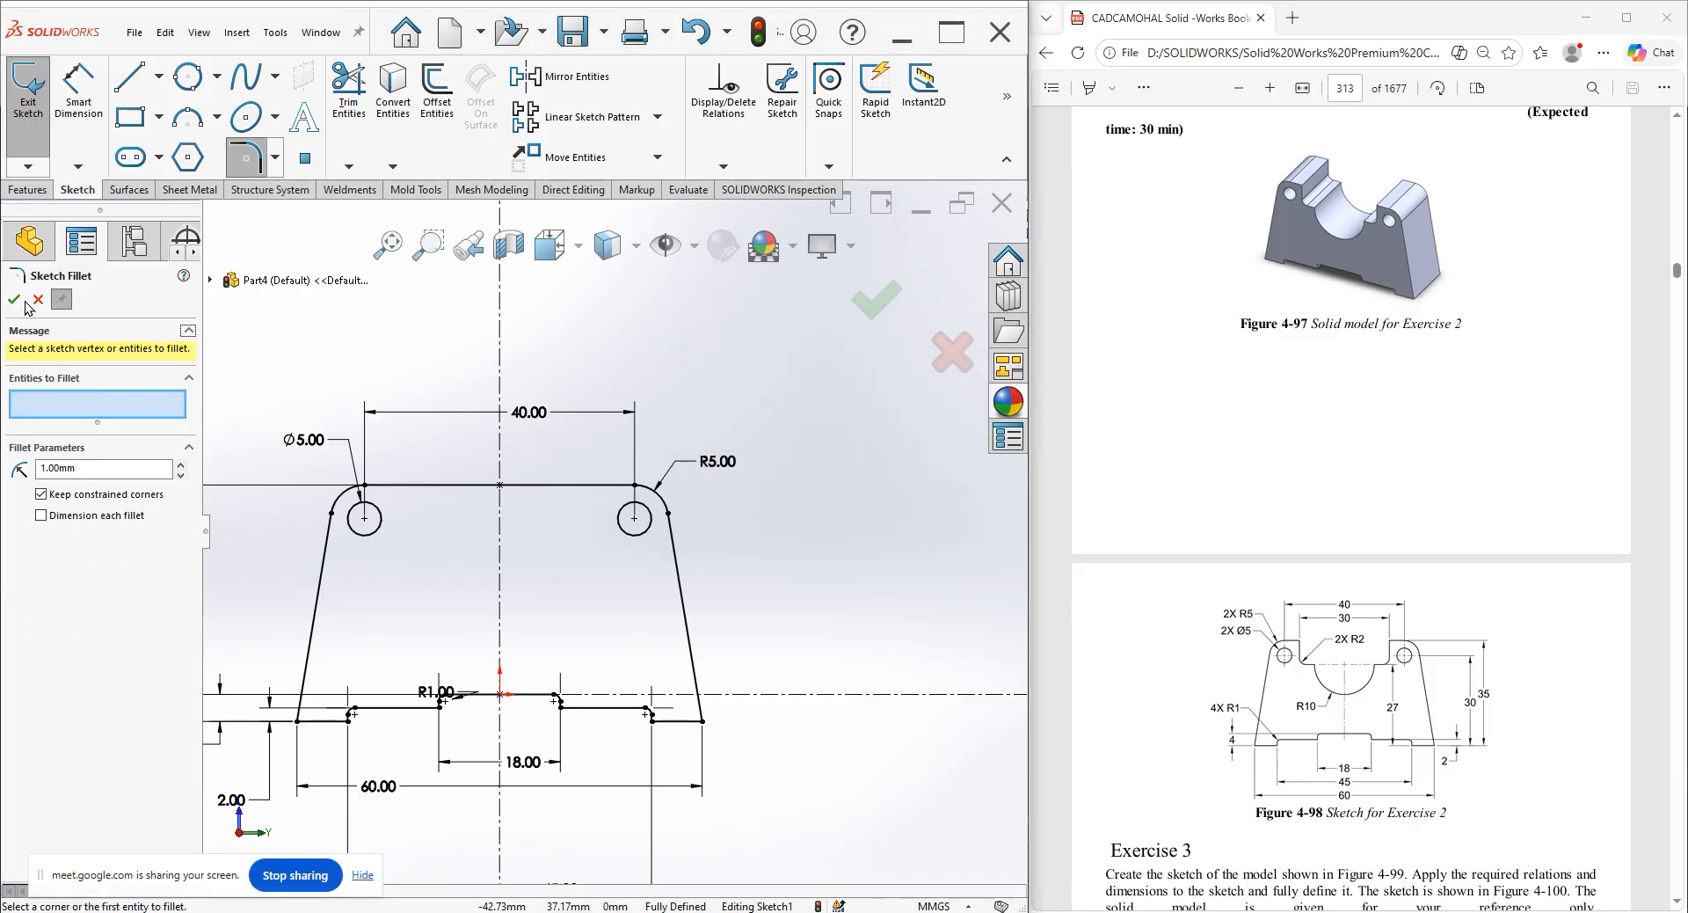
pyautogui.click(39, 302)
# Exit the bracket sketch and reopen it for editing.
pyautogui.scroll(2, 594, 531)
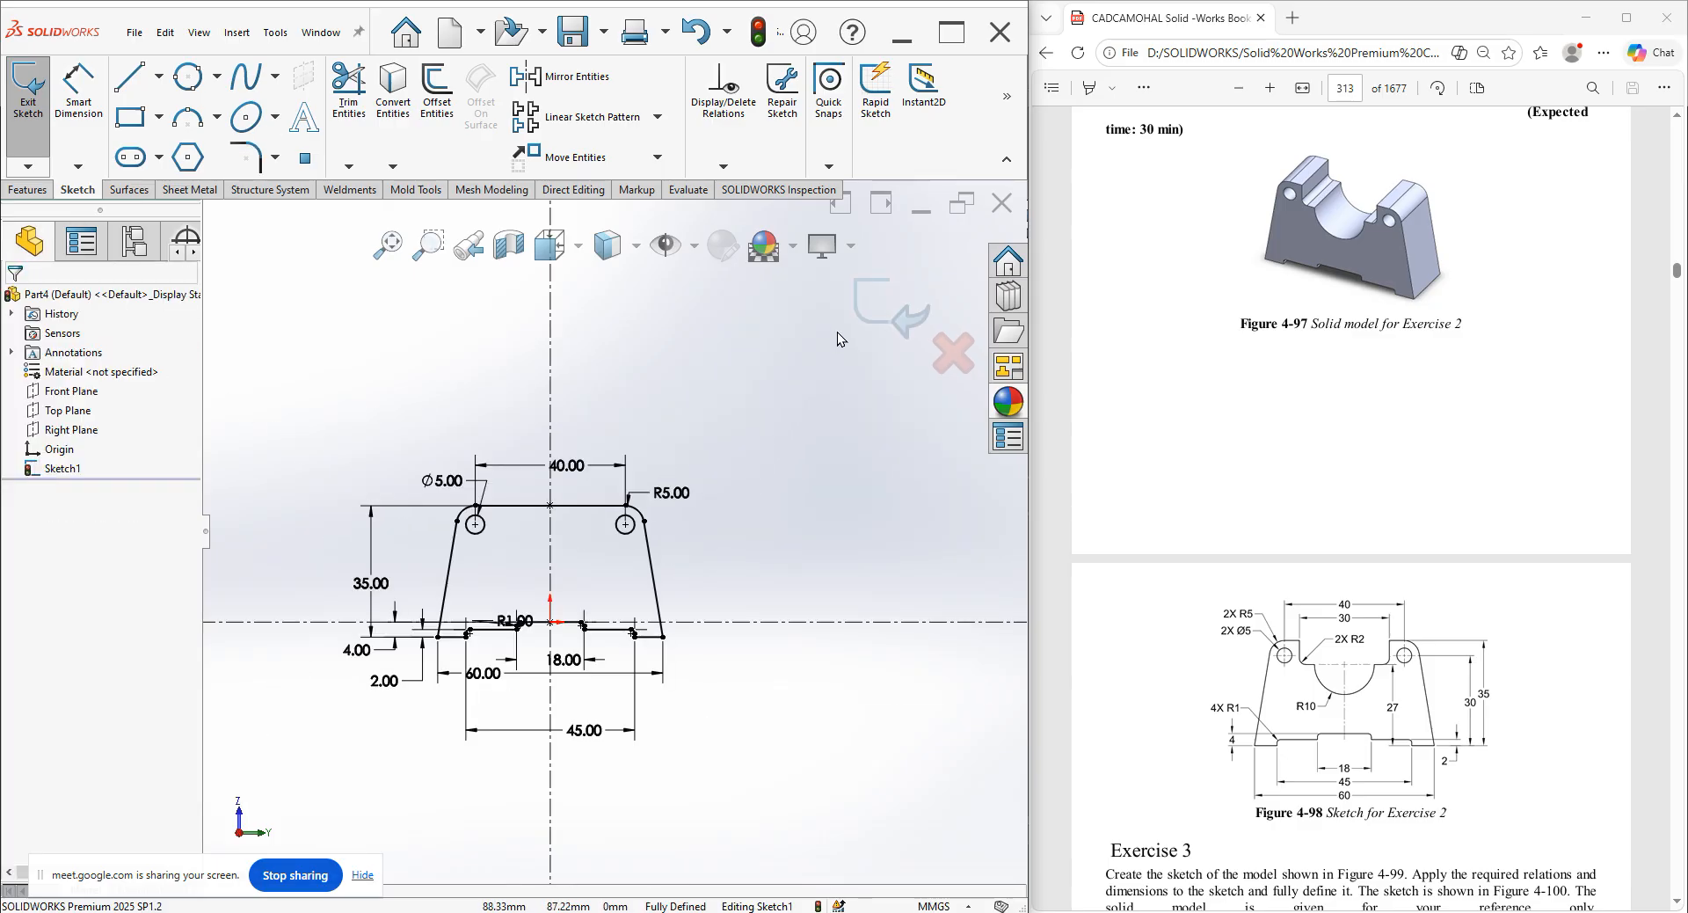
pyautogui.scroll(1, 838, 334)
pyautogui.click(879, 324)
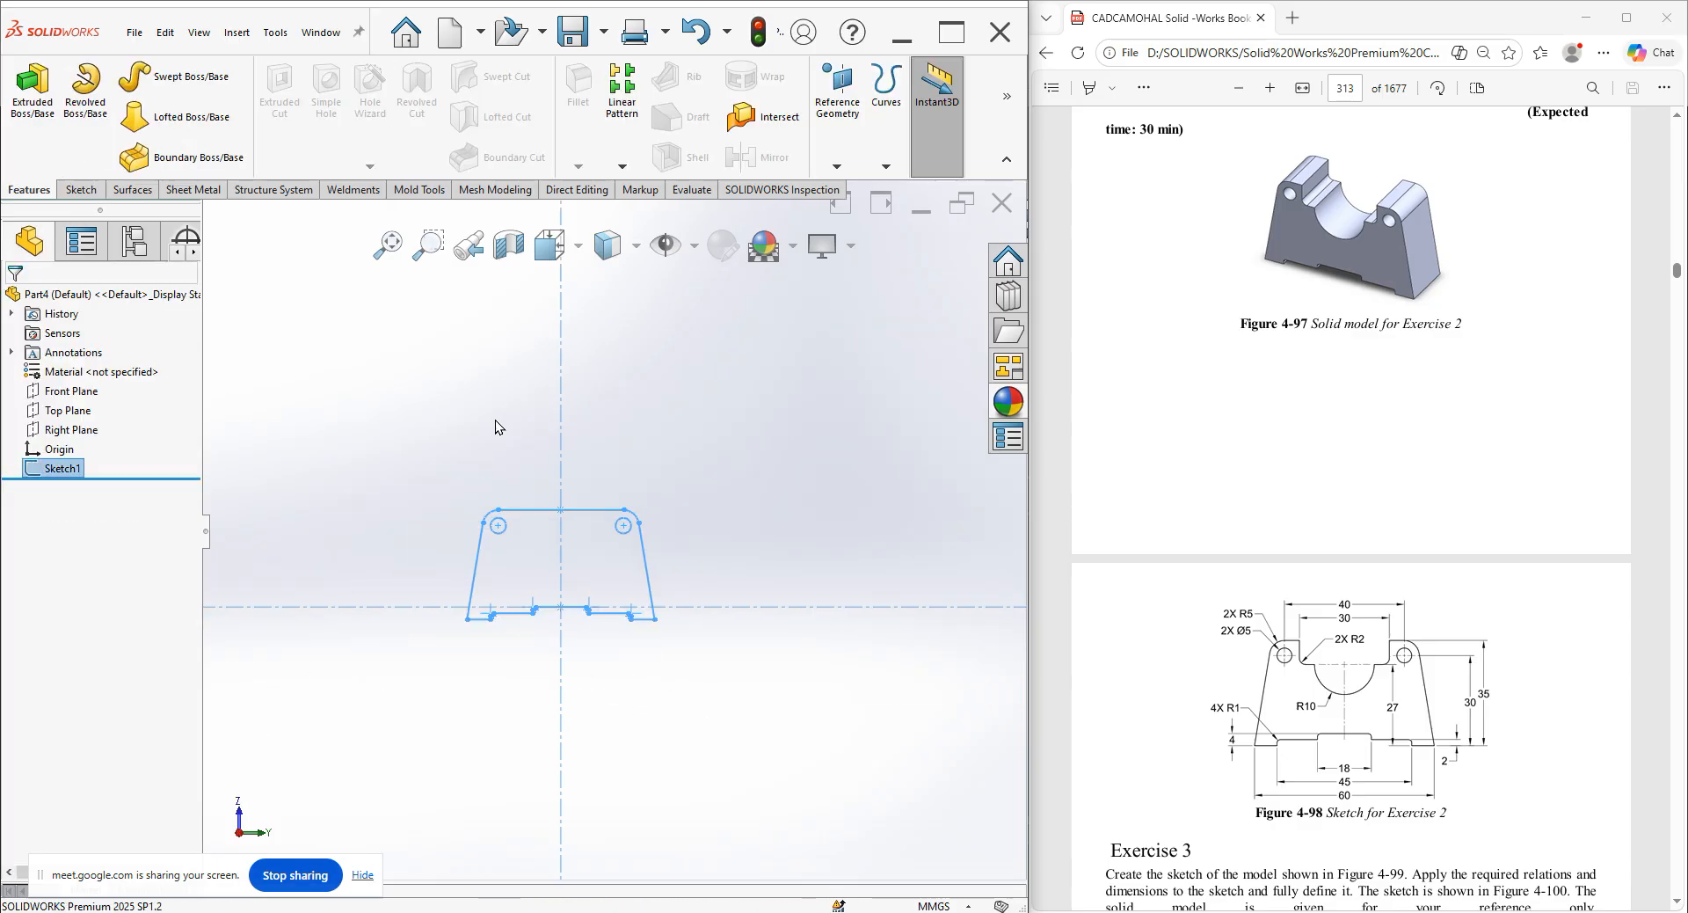
pyautogui.click(601, 511)
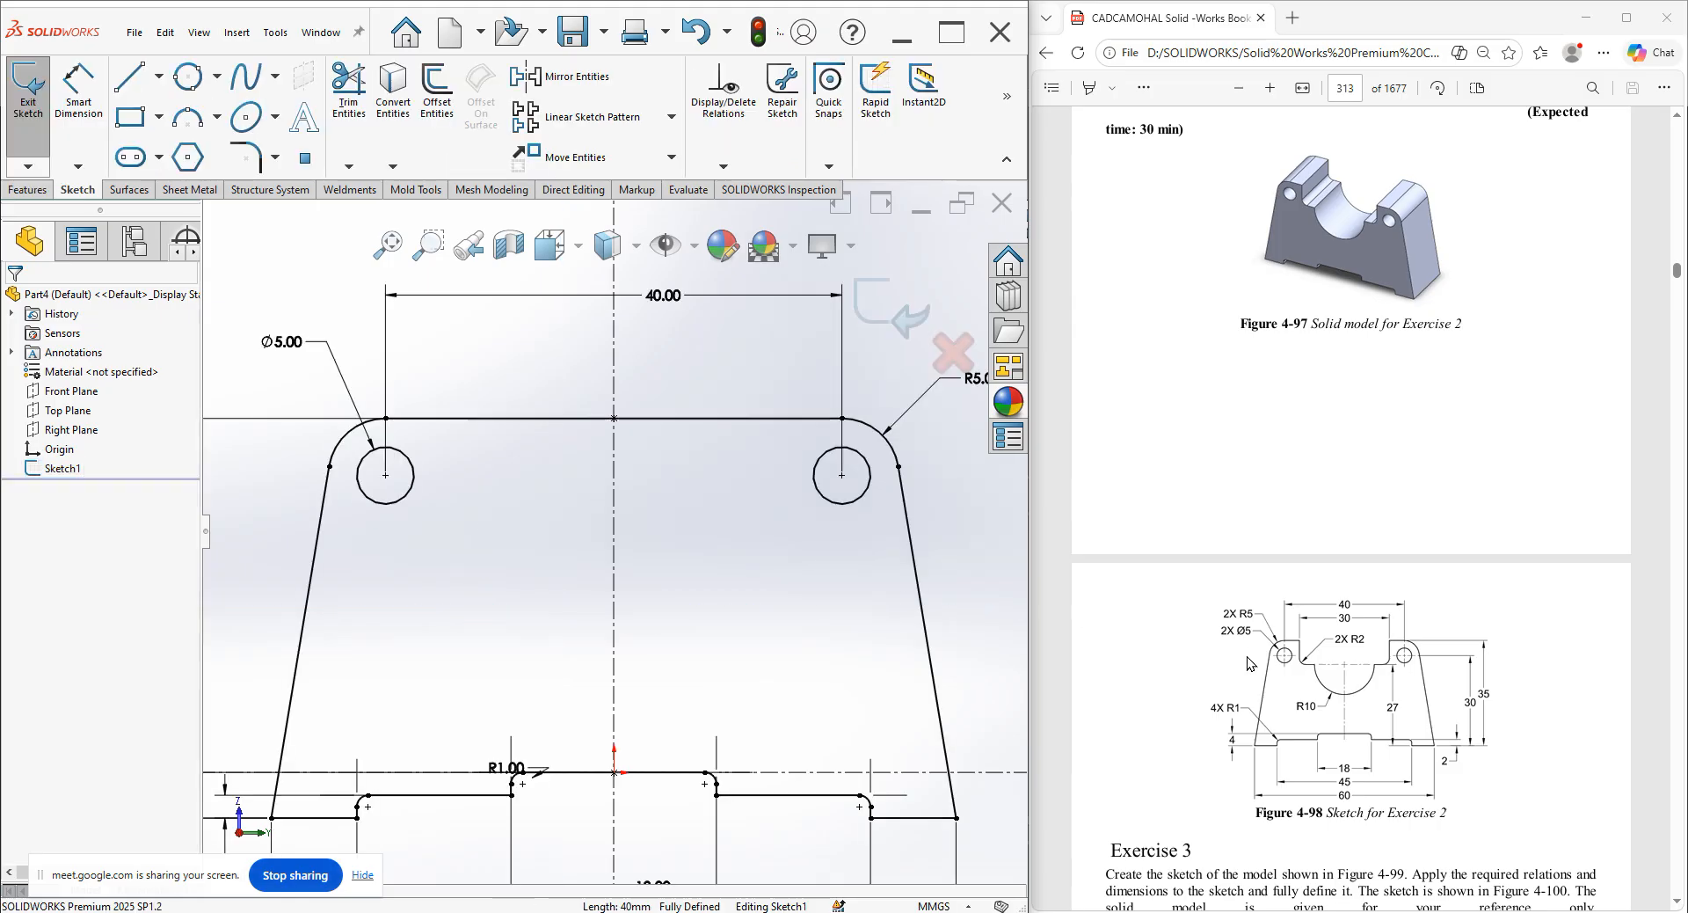
# Turn on dynamic mirroring about the vertical centerline.
pyautogui.scroll(1, 586, 393)
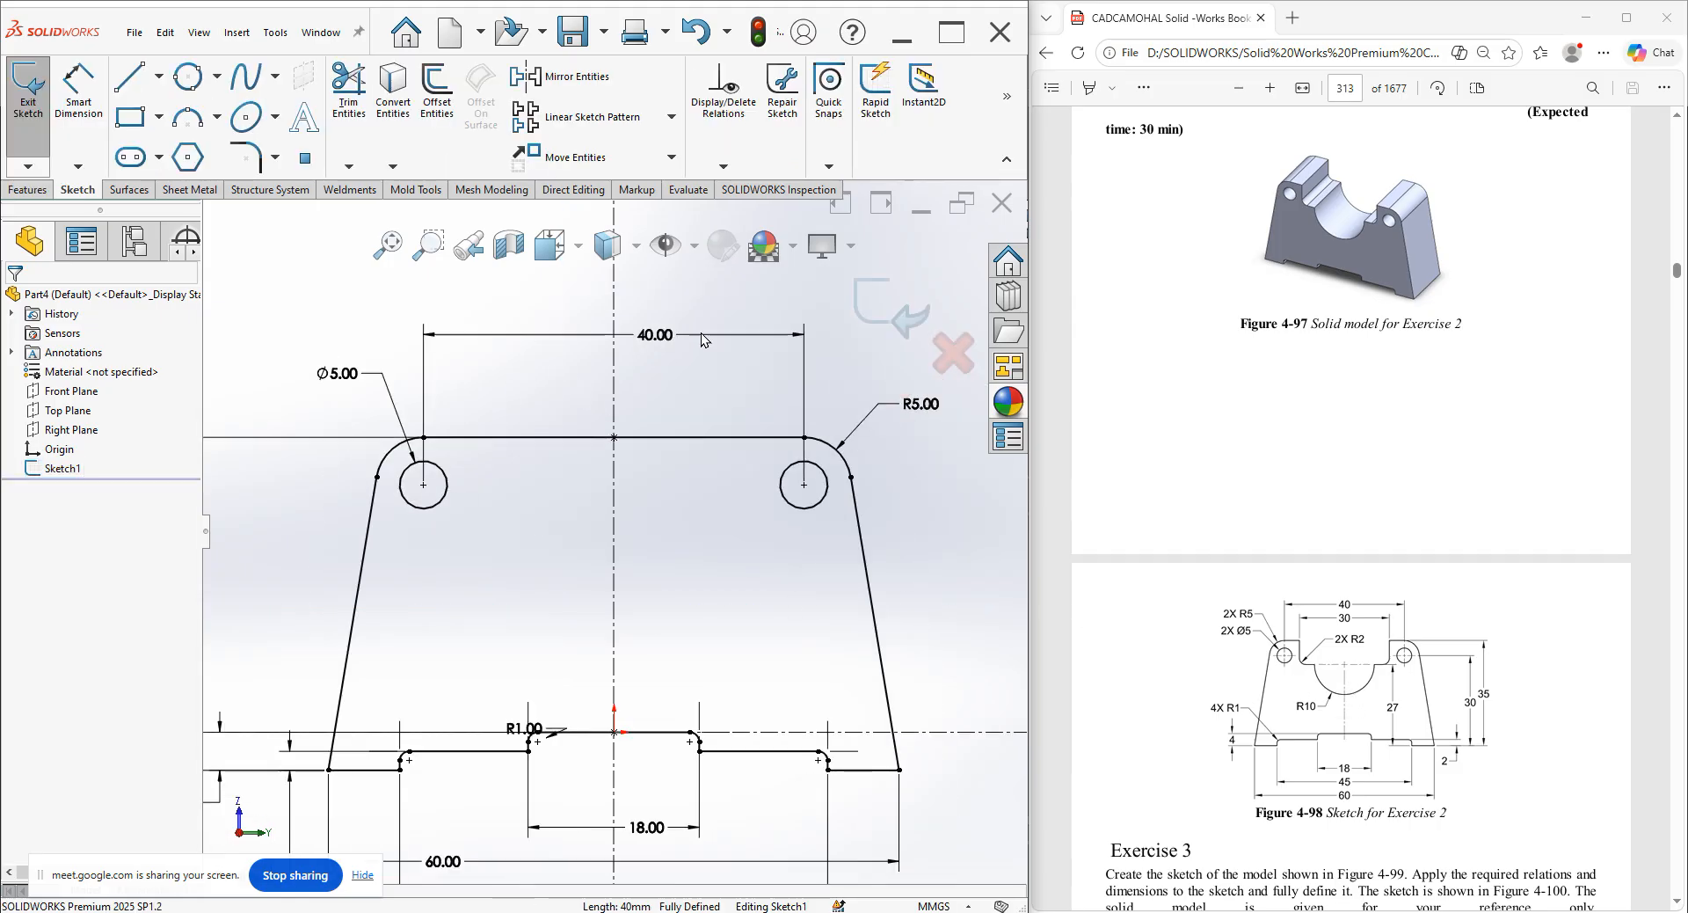
pyautogui.click(1010, 120)
pyautogui.click(1003, 176)
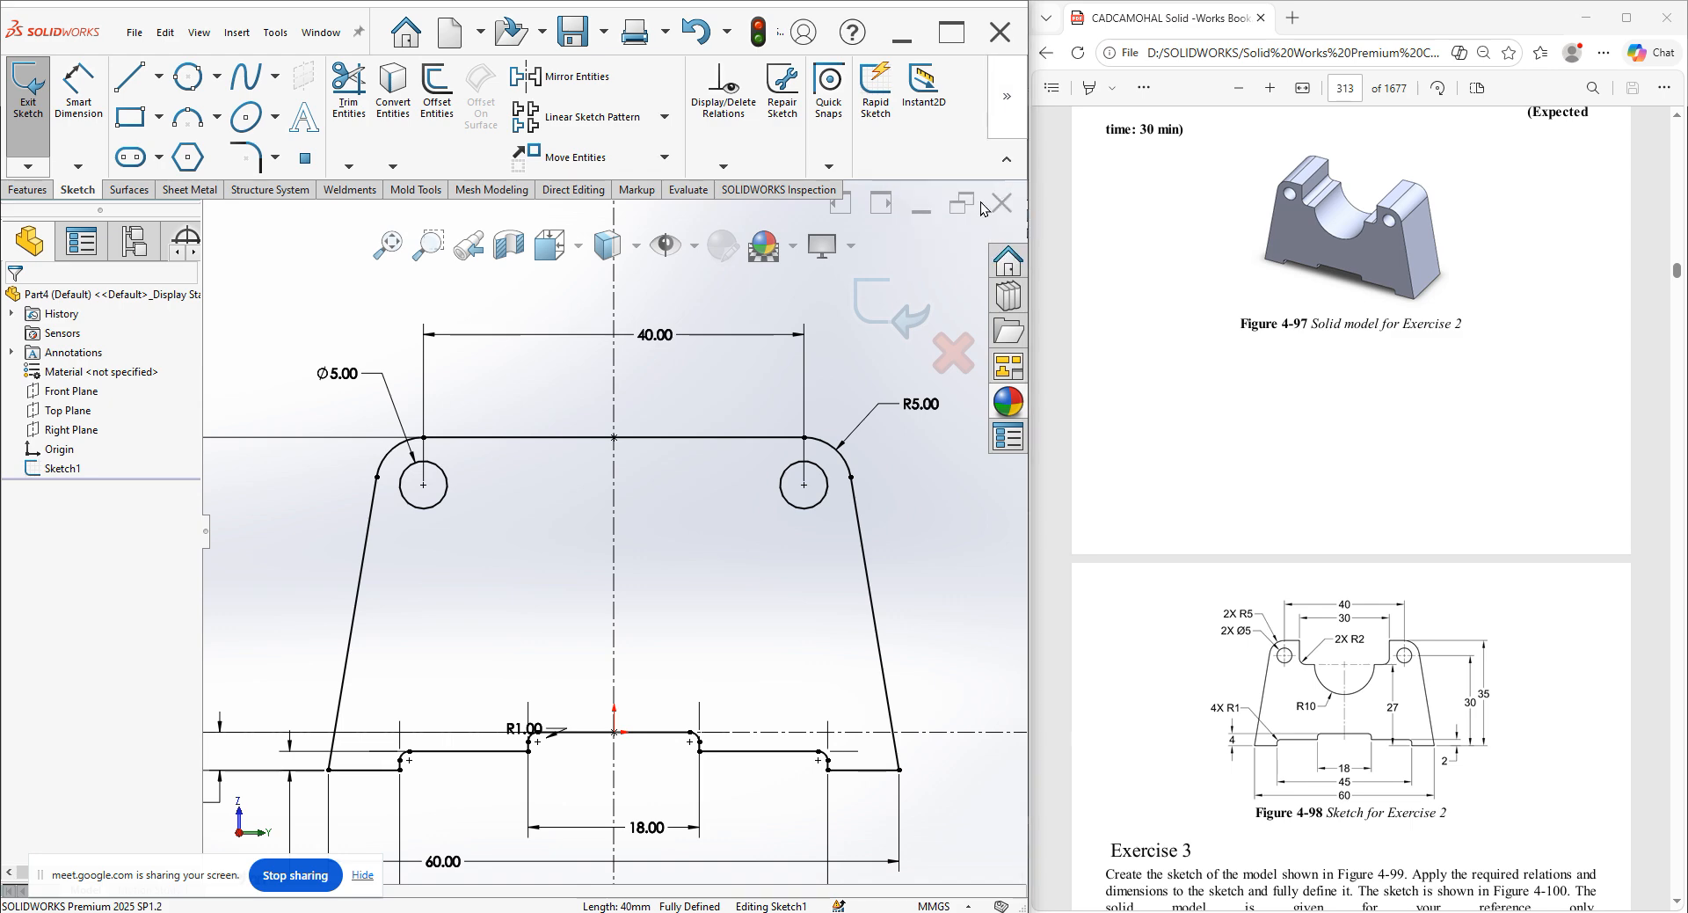
pyautogui.click(613, 398)
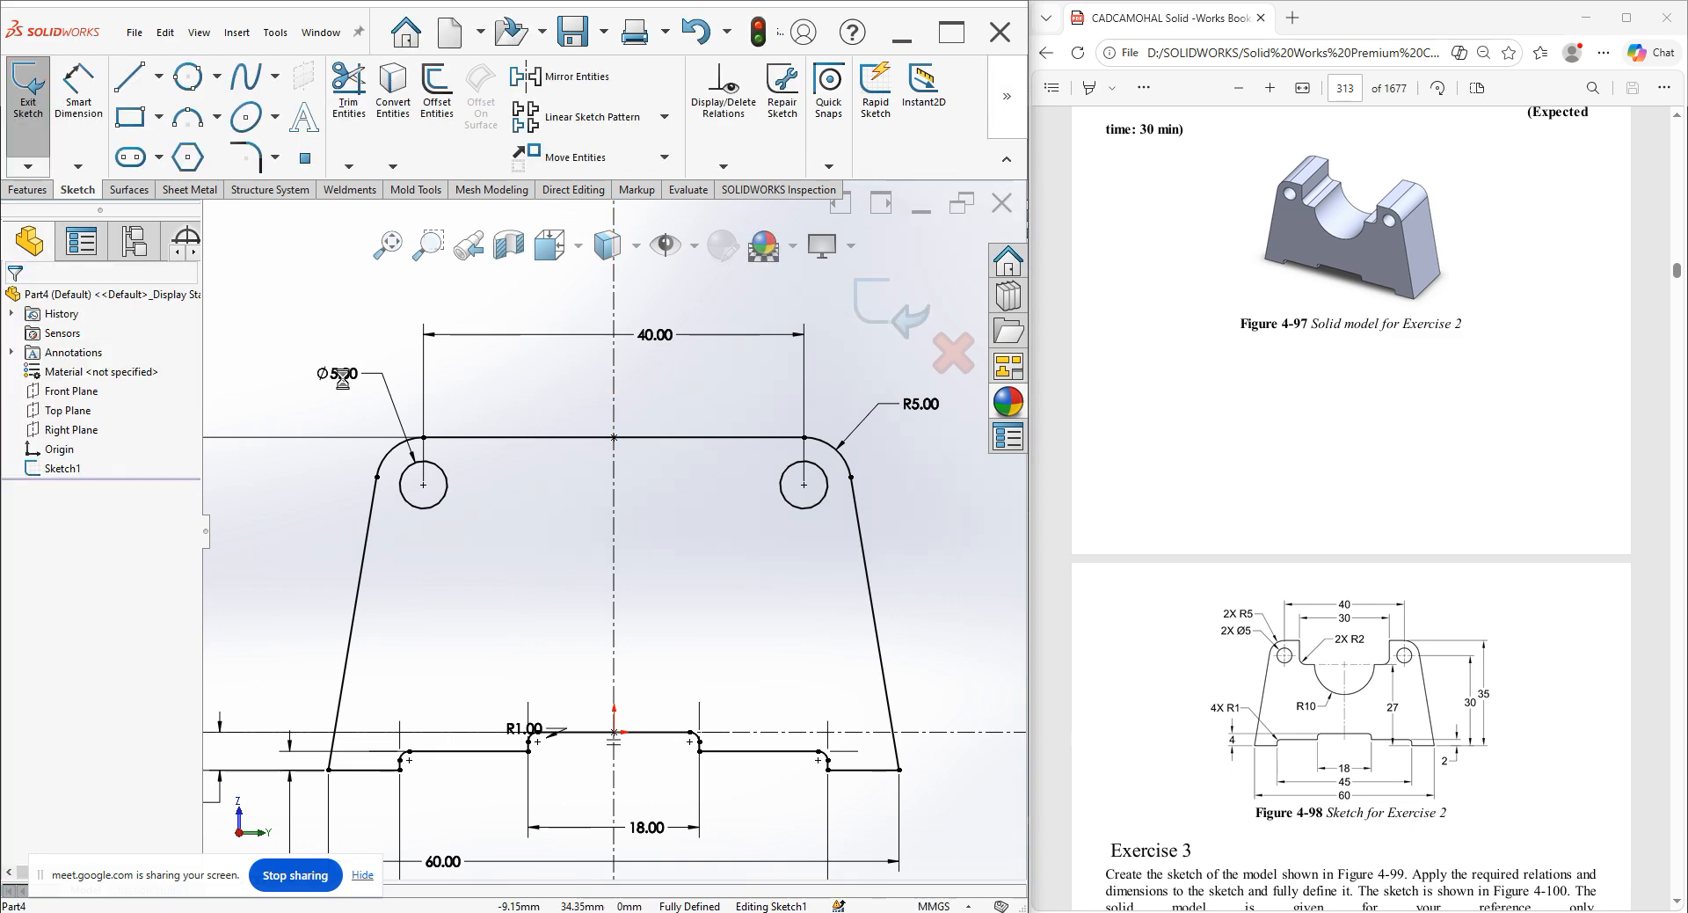
# Sketch a mirrored notch wall about 6.5 mm down from the top edge, with a horizontal ledge about 5.3 mm long toward the centerline.
pyautogui.click(130, 85)
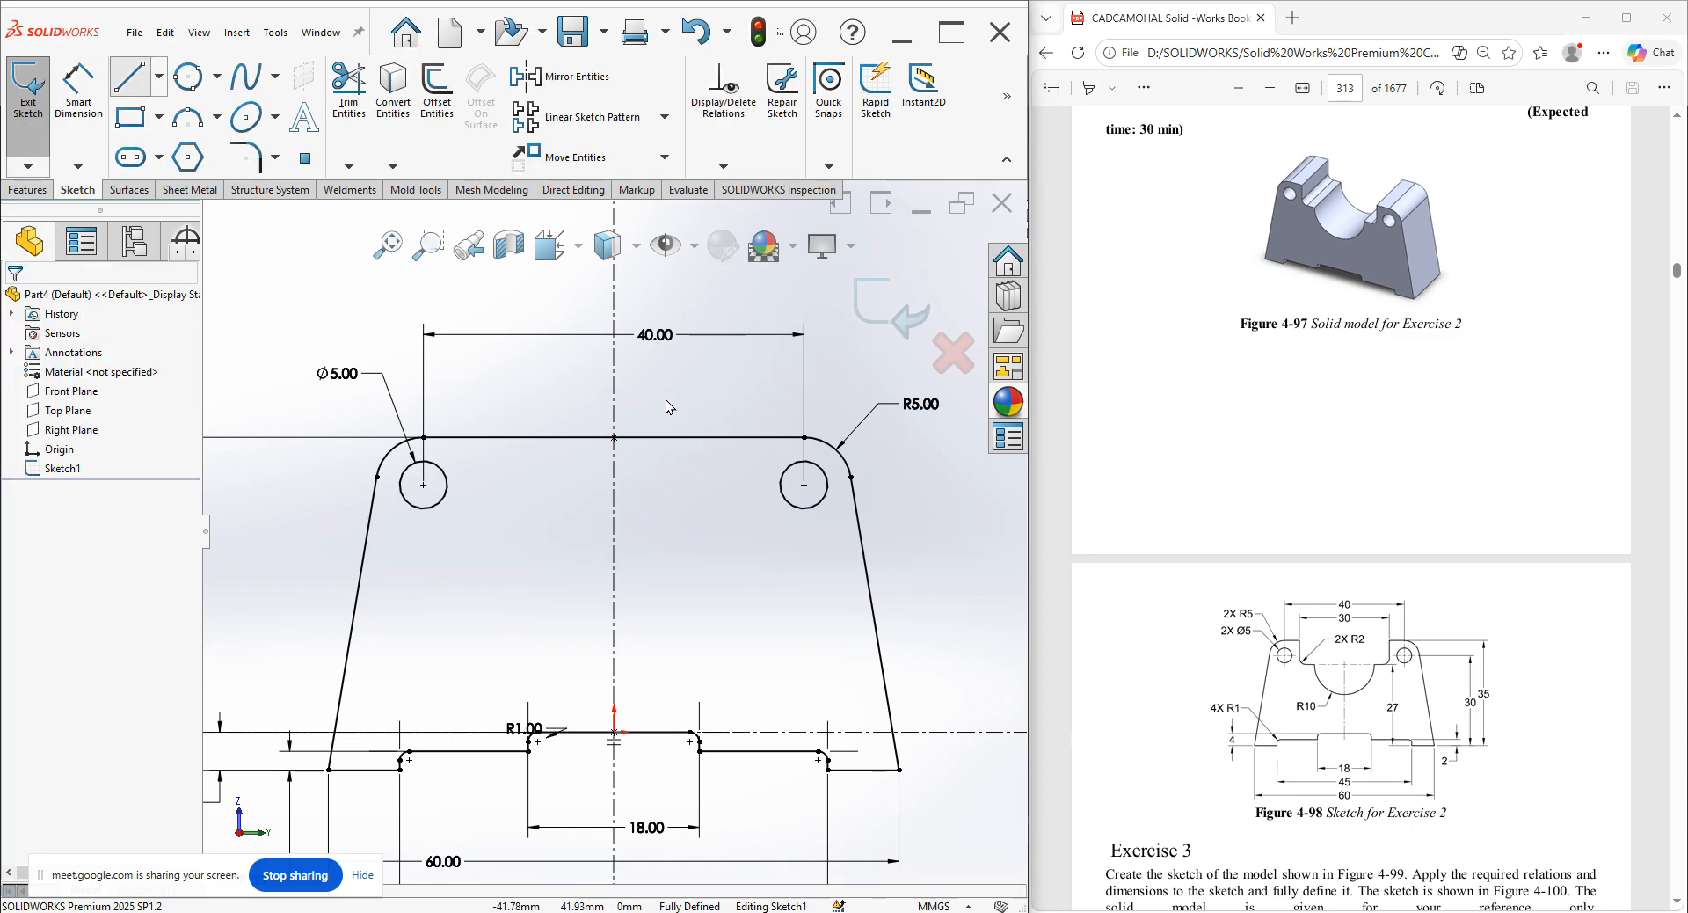
pyautogui.click(713, 438)
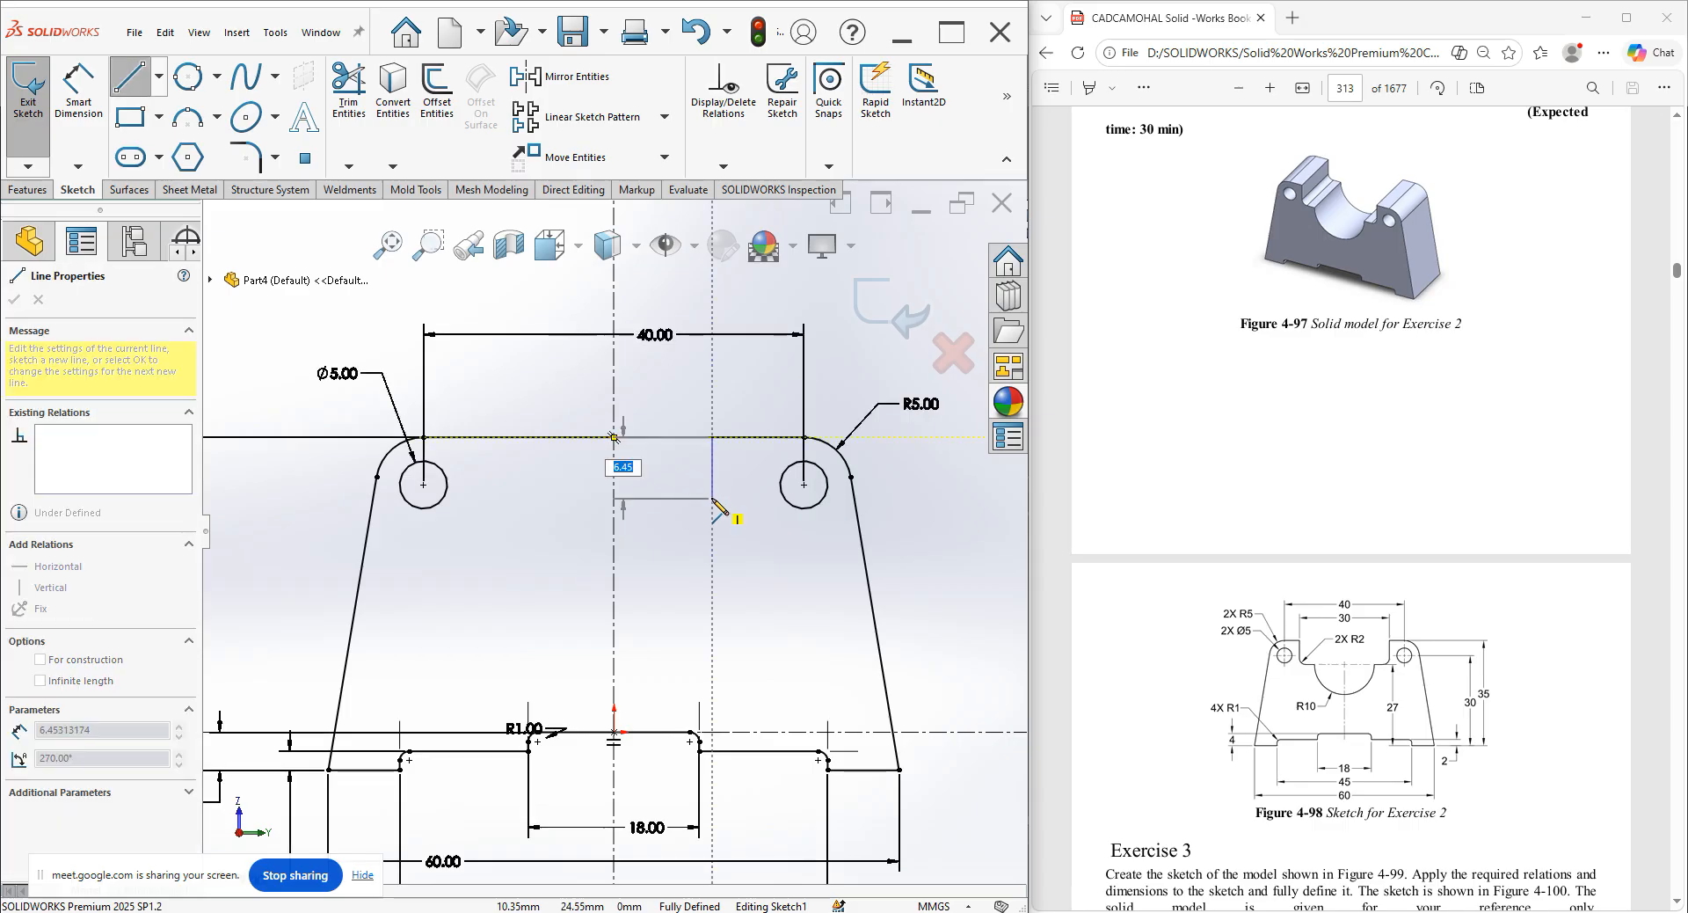
pyautogui.click(712, 498)
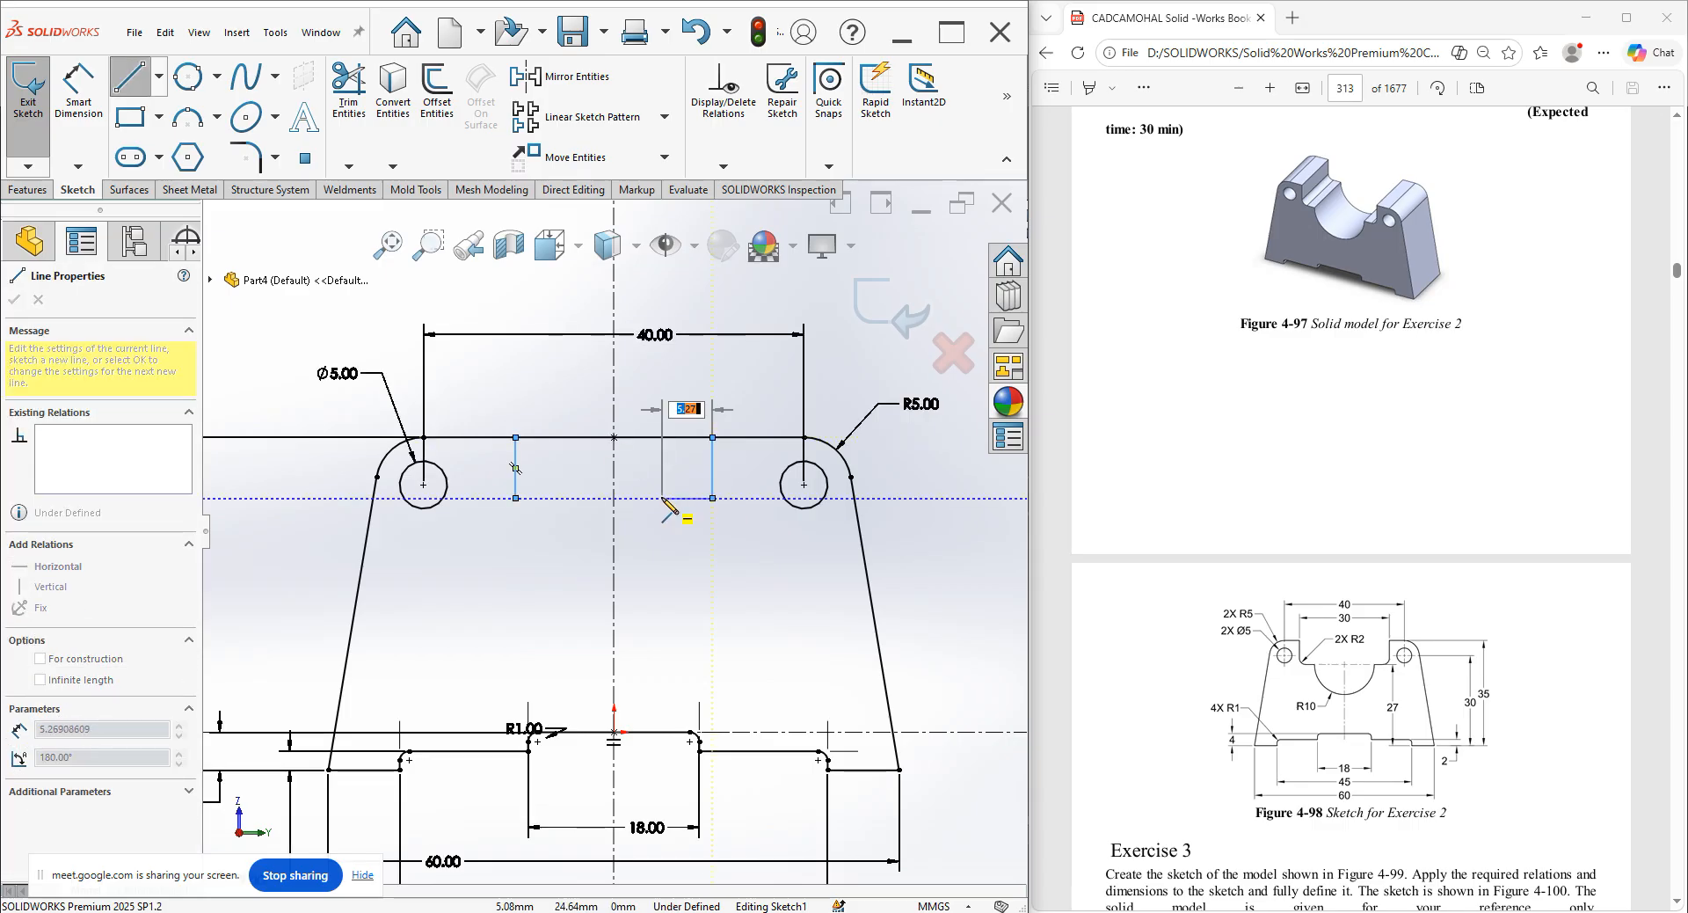
pyautogui.click(662, 499)
pyautogui.rightClick(681, 527)
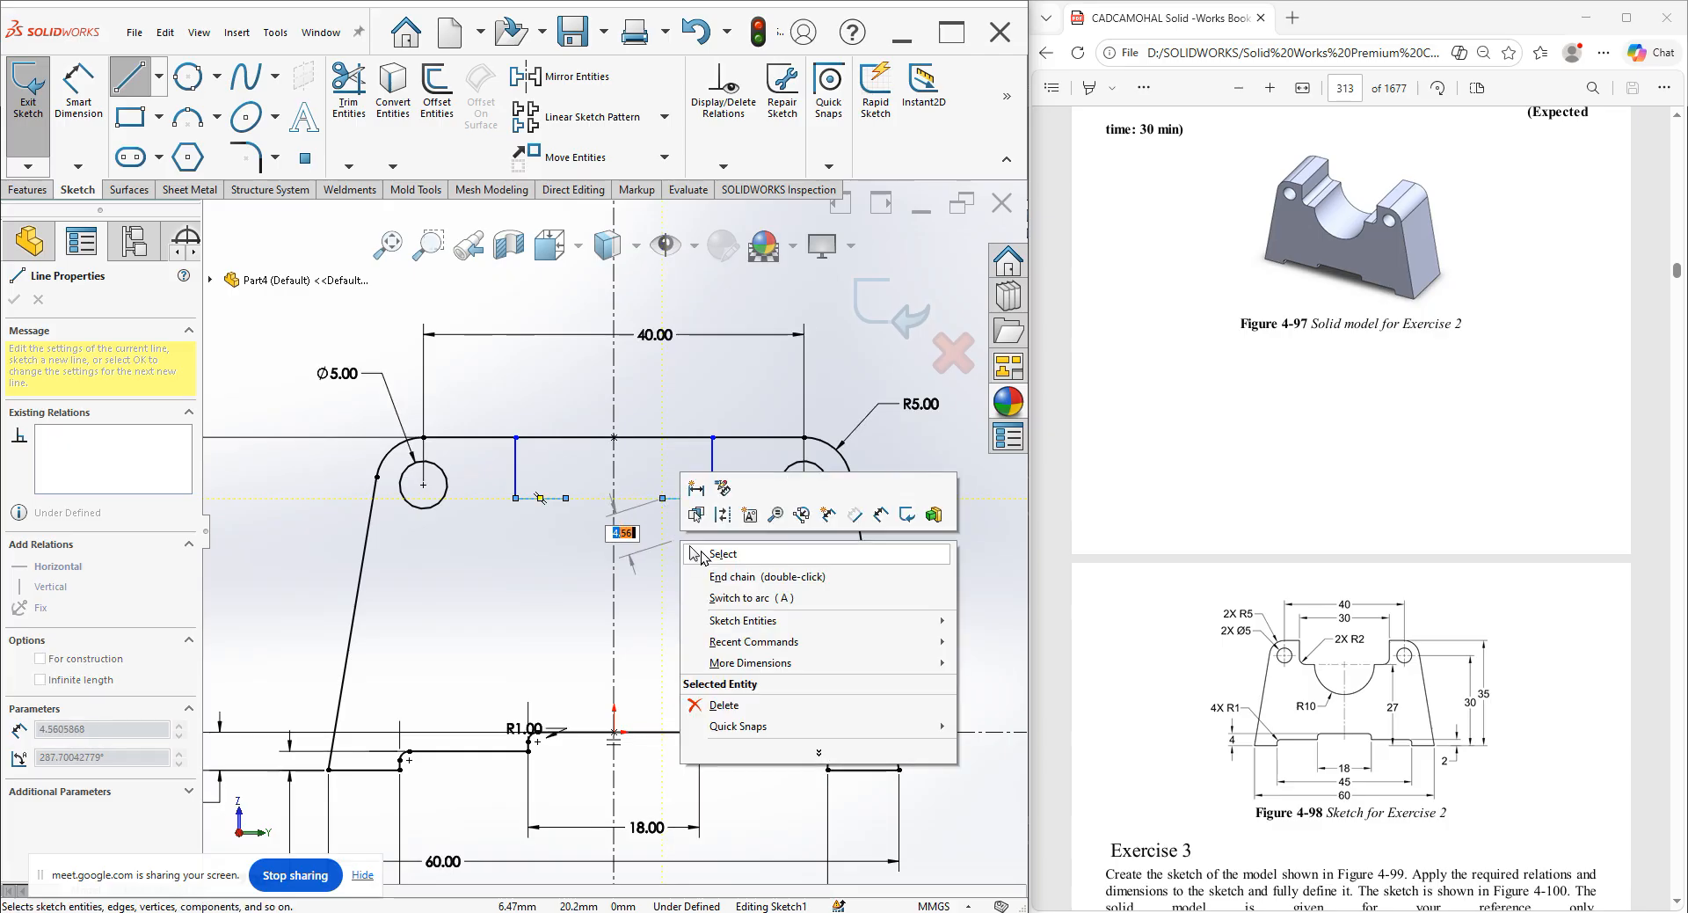
pyautogui.click(704, 557)
# Sketch a downward three-point arc of about 5.1 mm radius joining the inner ends of the two notch ledges.
pyautogui.click(188, 117)
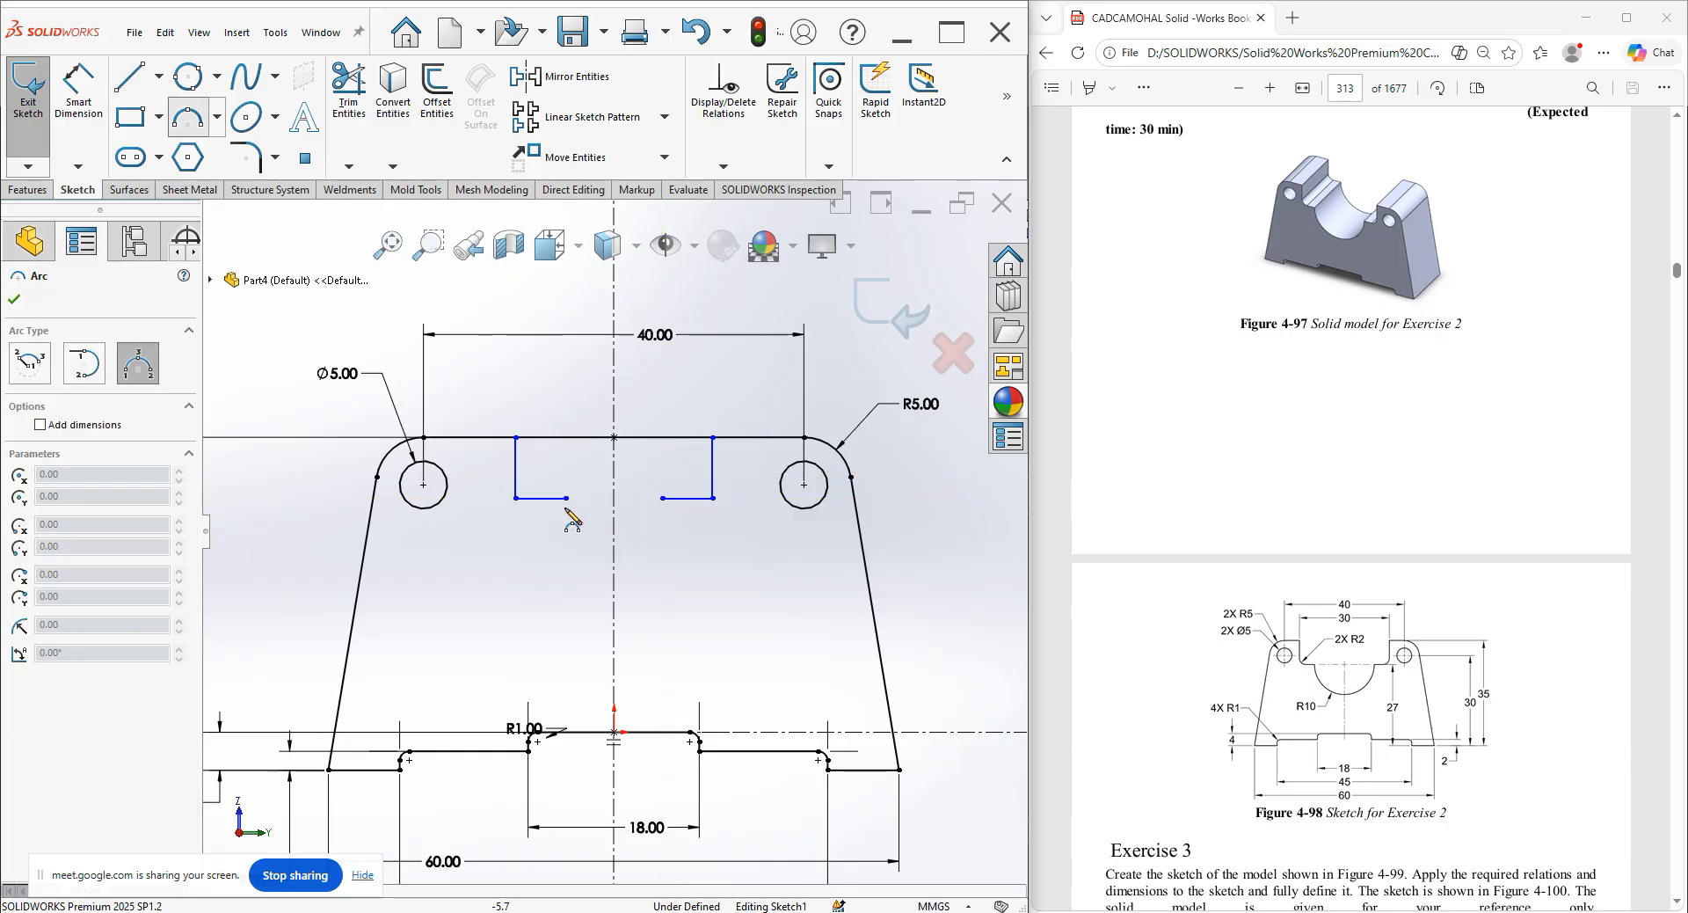
pyautogui.click(566, 498)
pyautogui.click(662, 499)
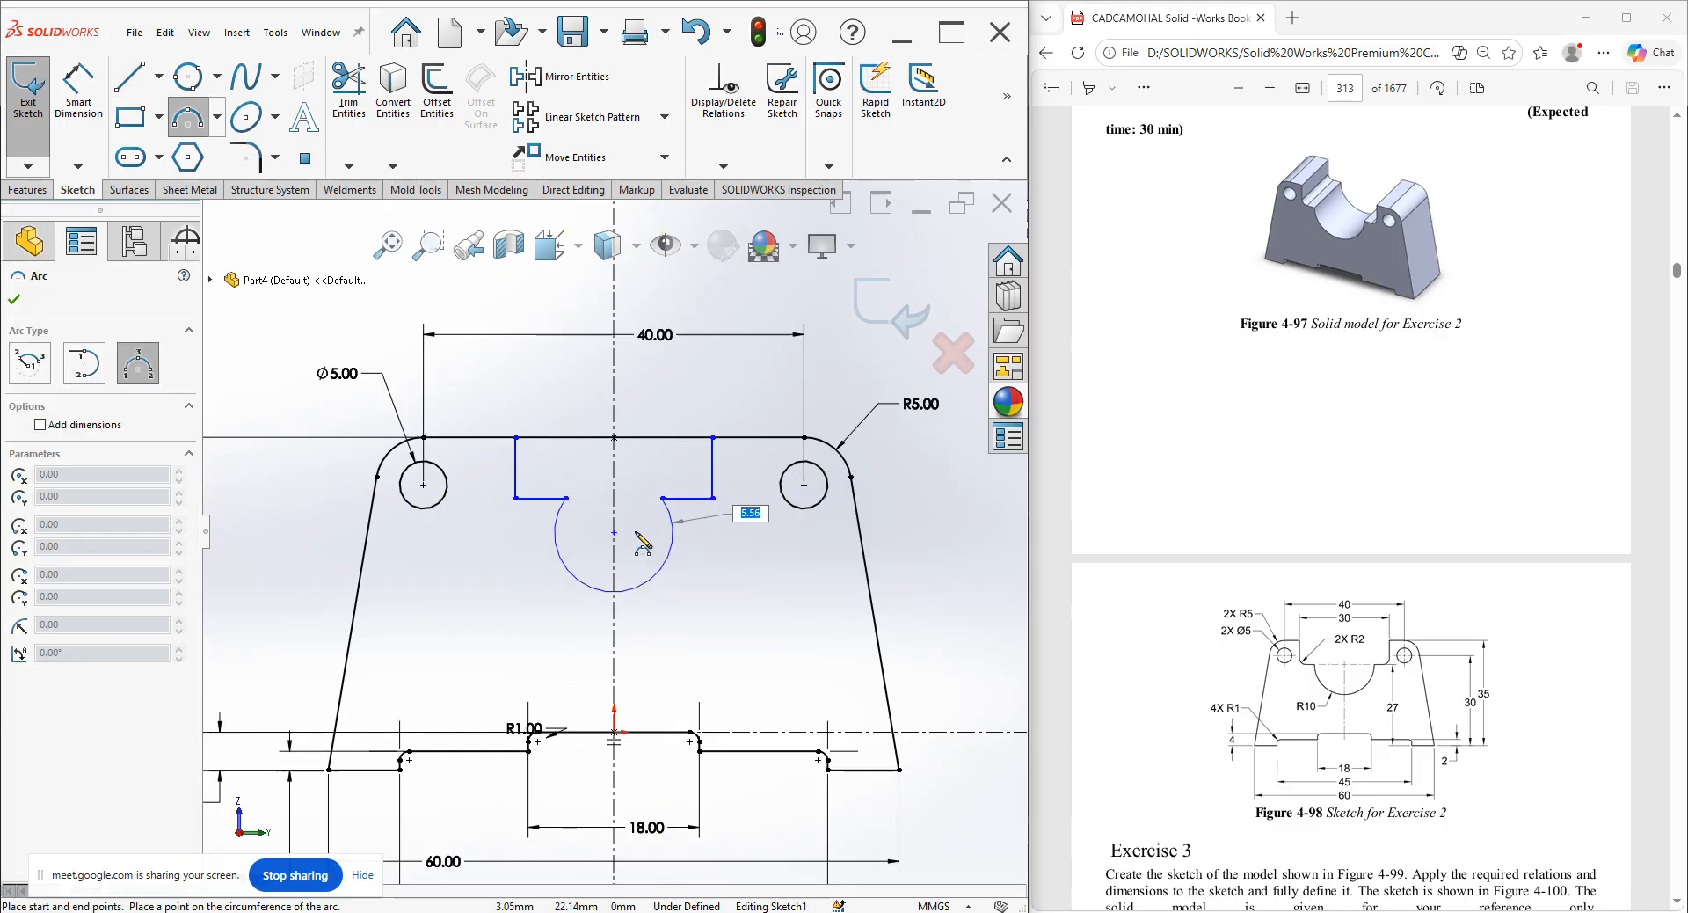
pyautogui.click(631, 547)
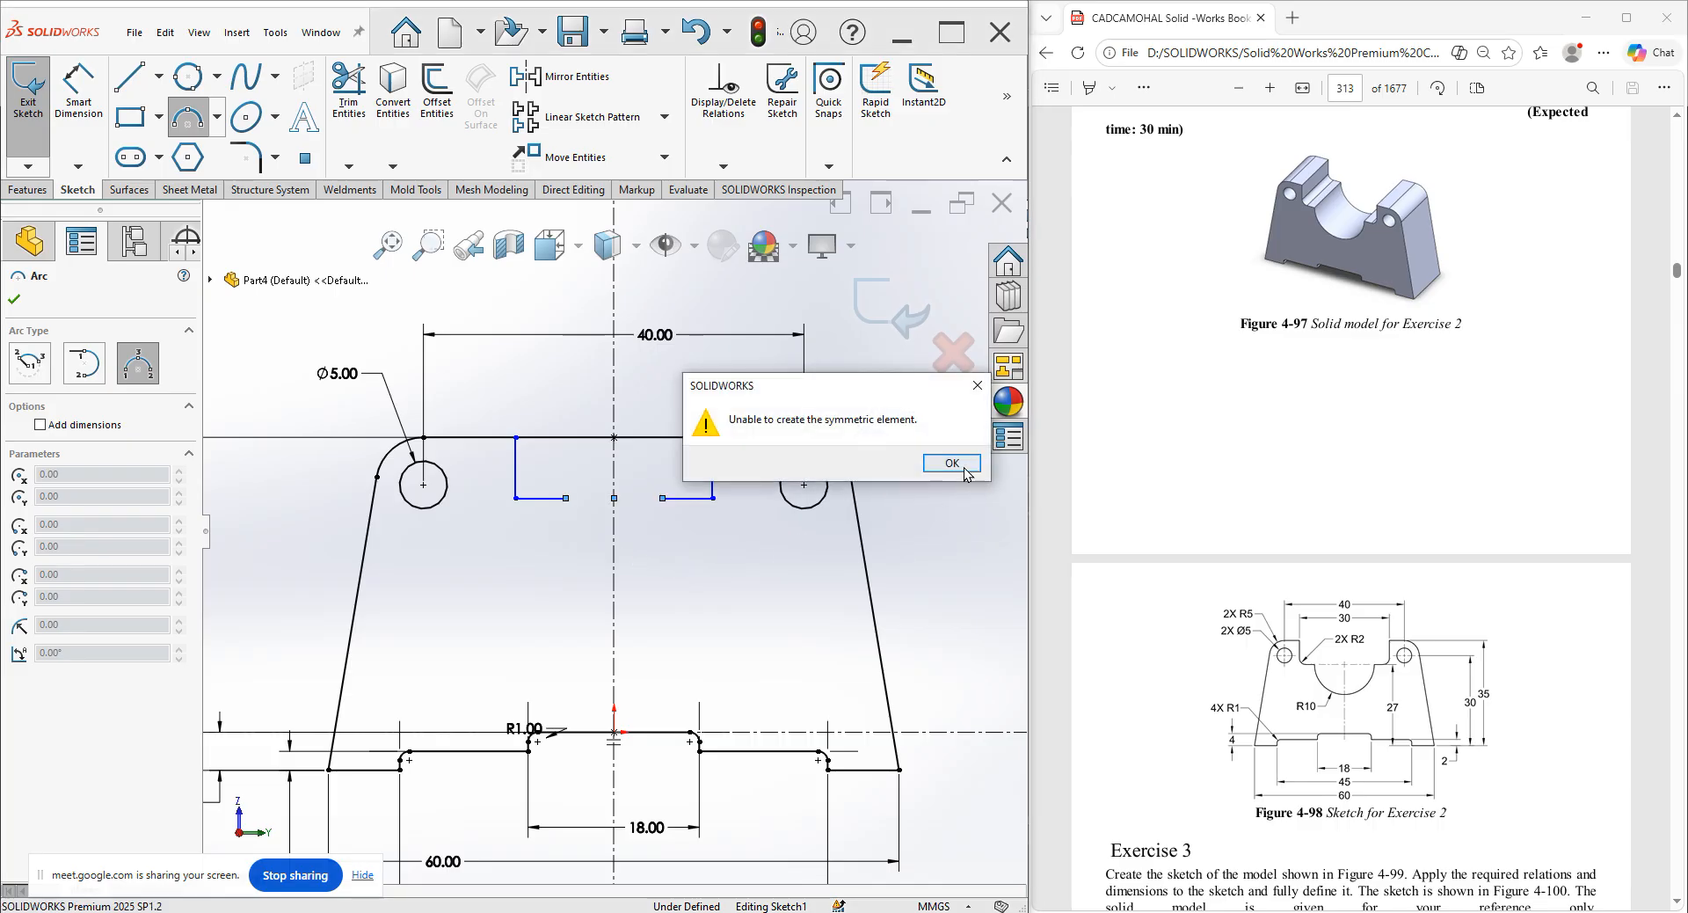
pyautogui.click(965, 467)
# Turn off dynamic mirroring and leave the Arc tool.
pyautogui.click(1007, 95)
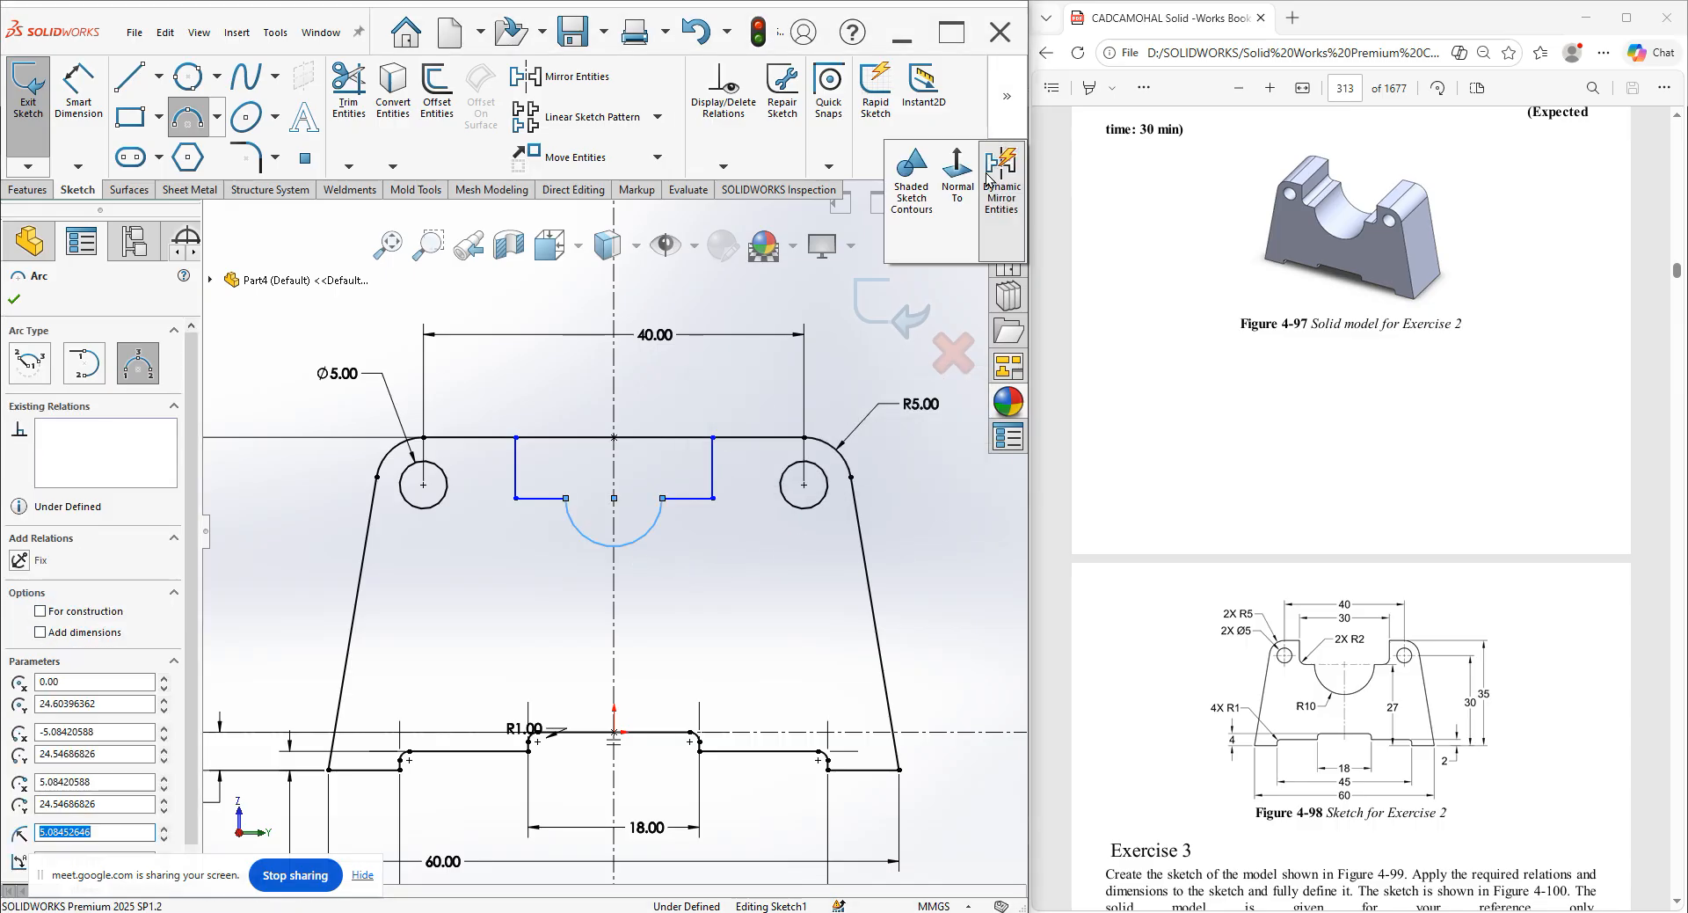
pyautogui.click(959, 185)
pyautogui.click(999, 123)
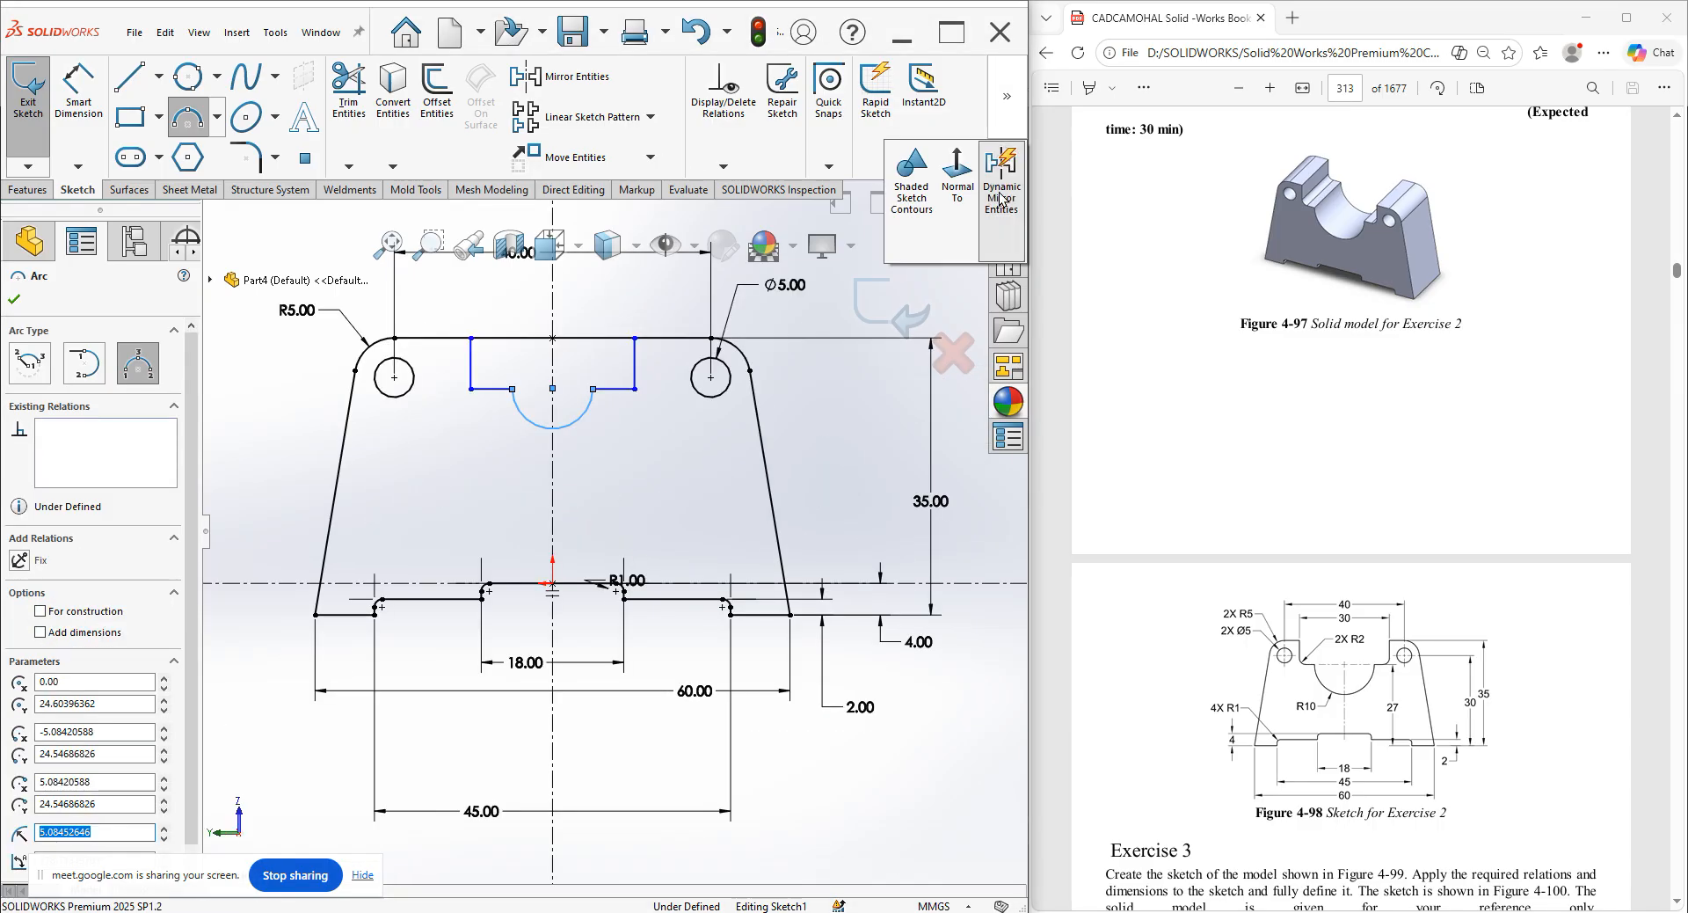
pyautogui.scroll(2, 773, 367)
pyautogui.press('Escape')
pyautogui.press('Escape')
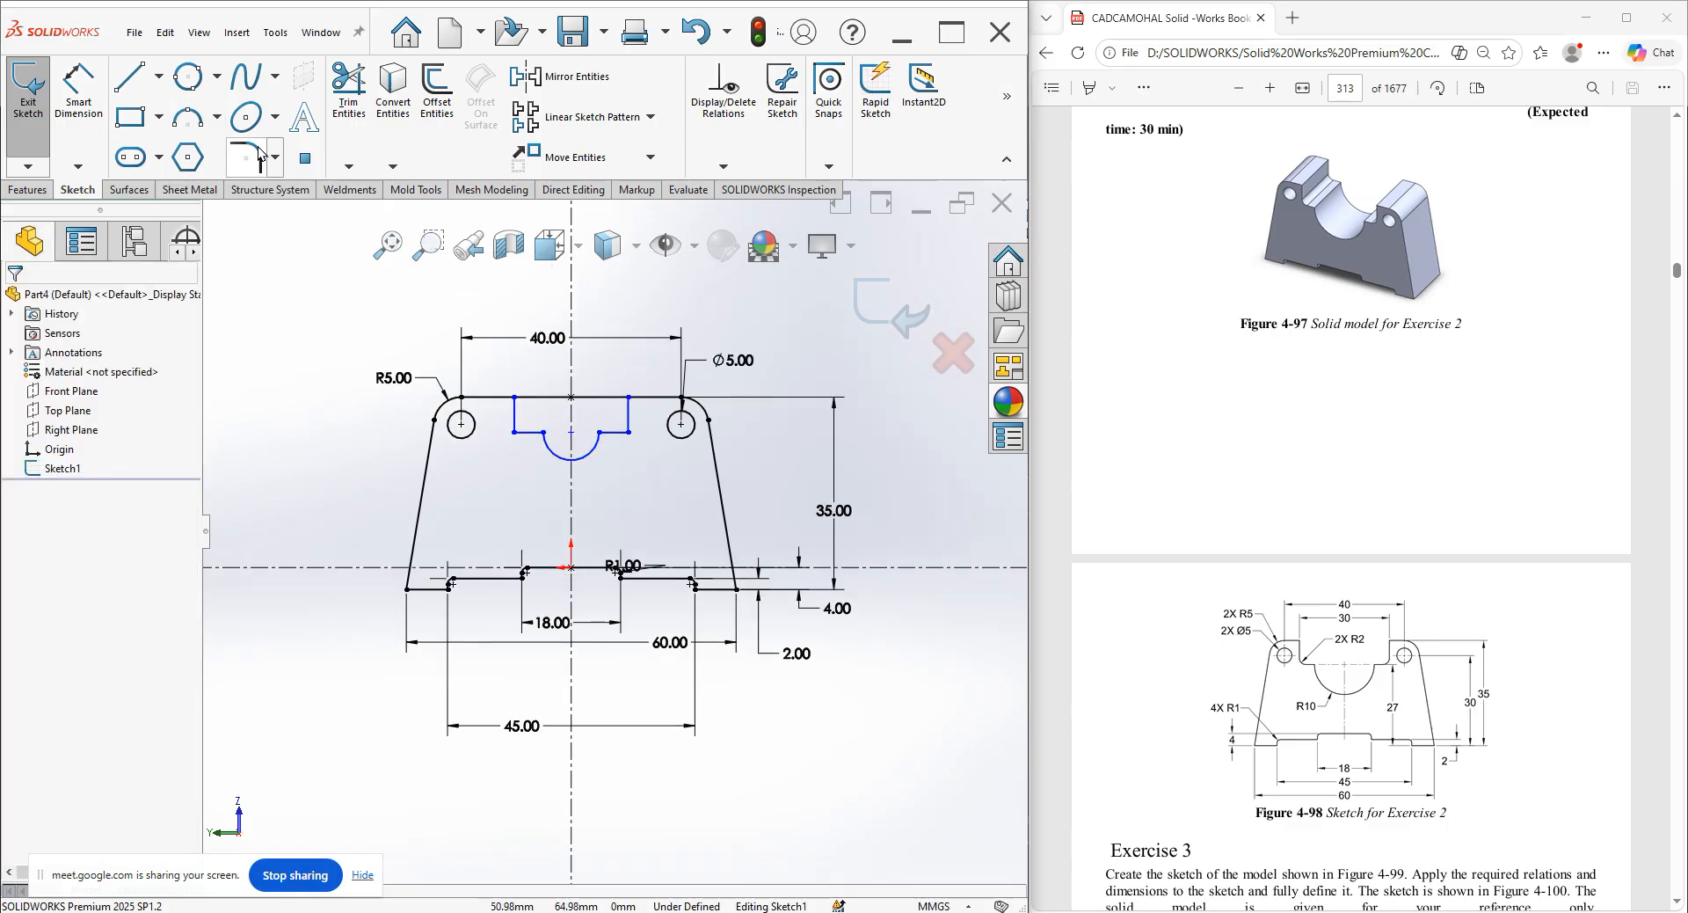
# Trim away the top edge between the two vertical notch walls.
pyautogui.click(348, 88)
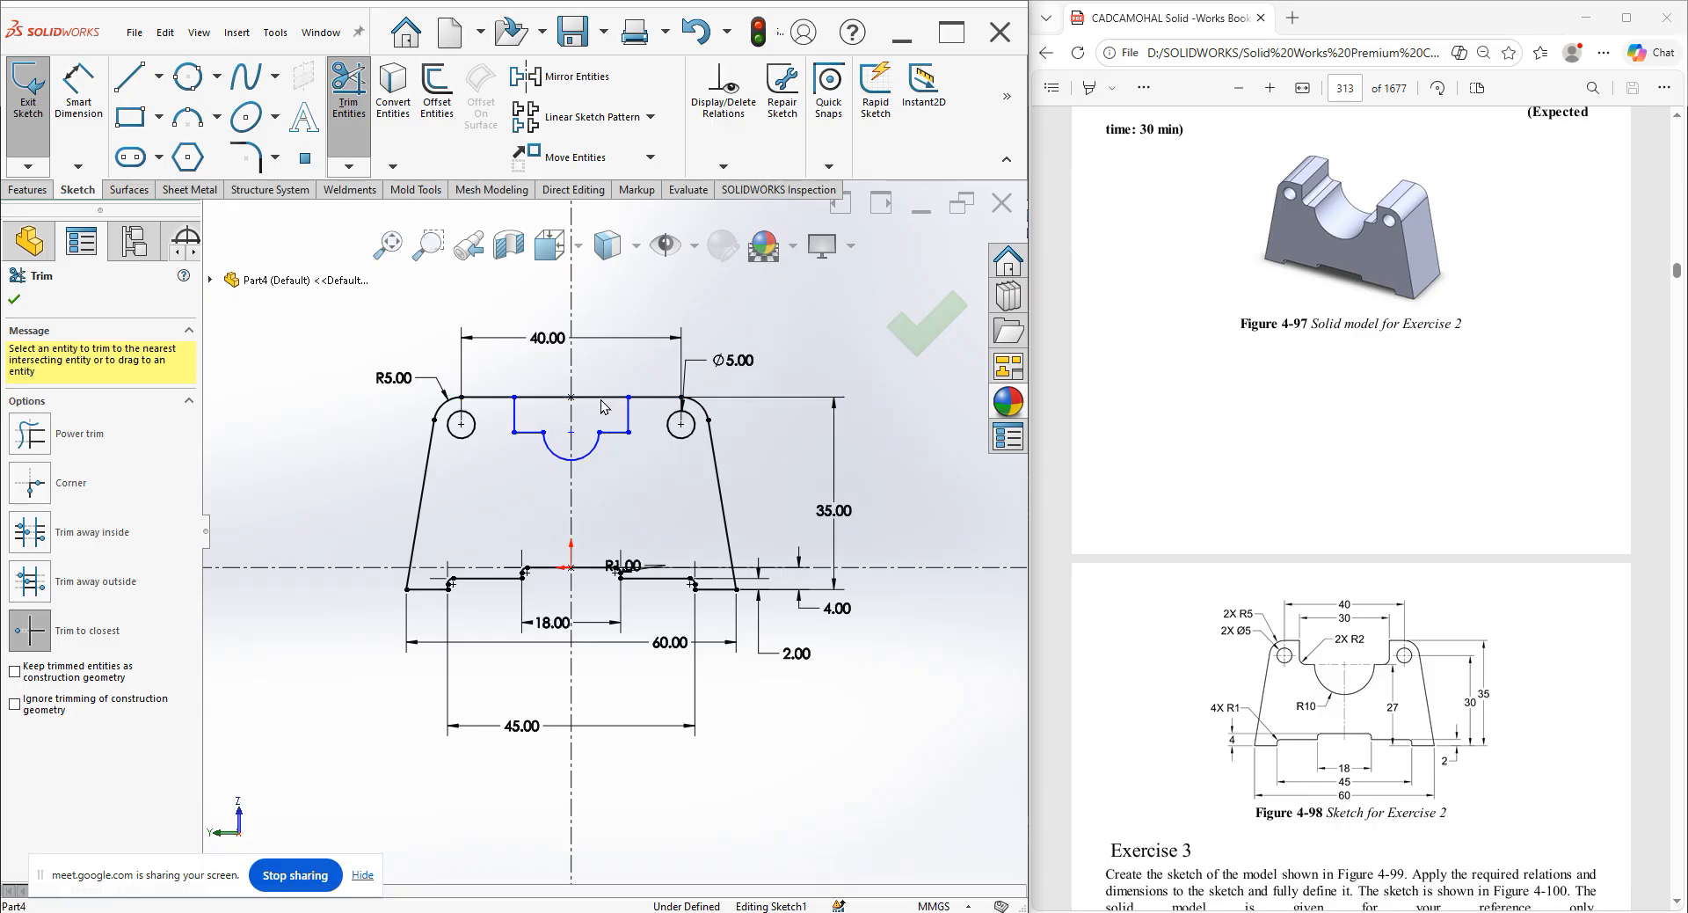
pyautogui.click(554, 399)
pyautogui.click(884, 479)
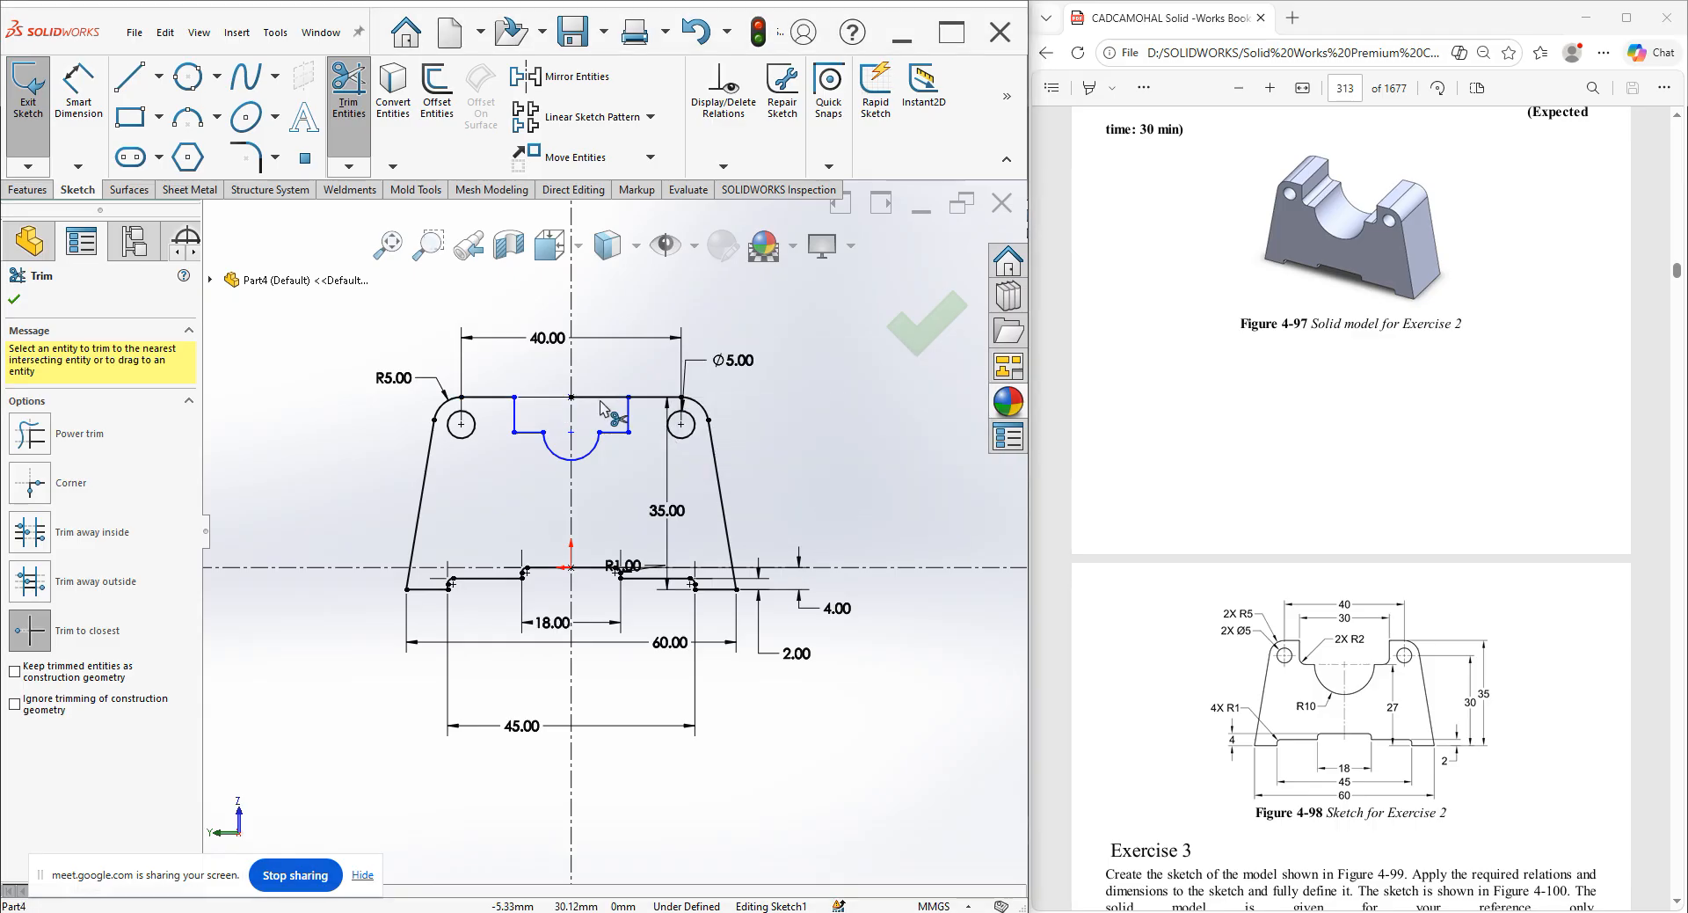
pyautogui.rightClick(776, 388)
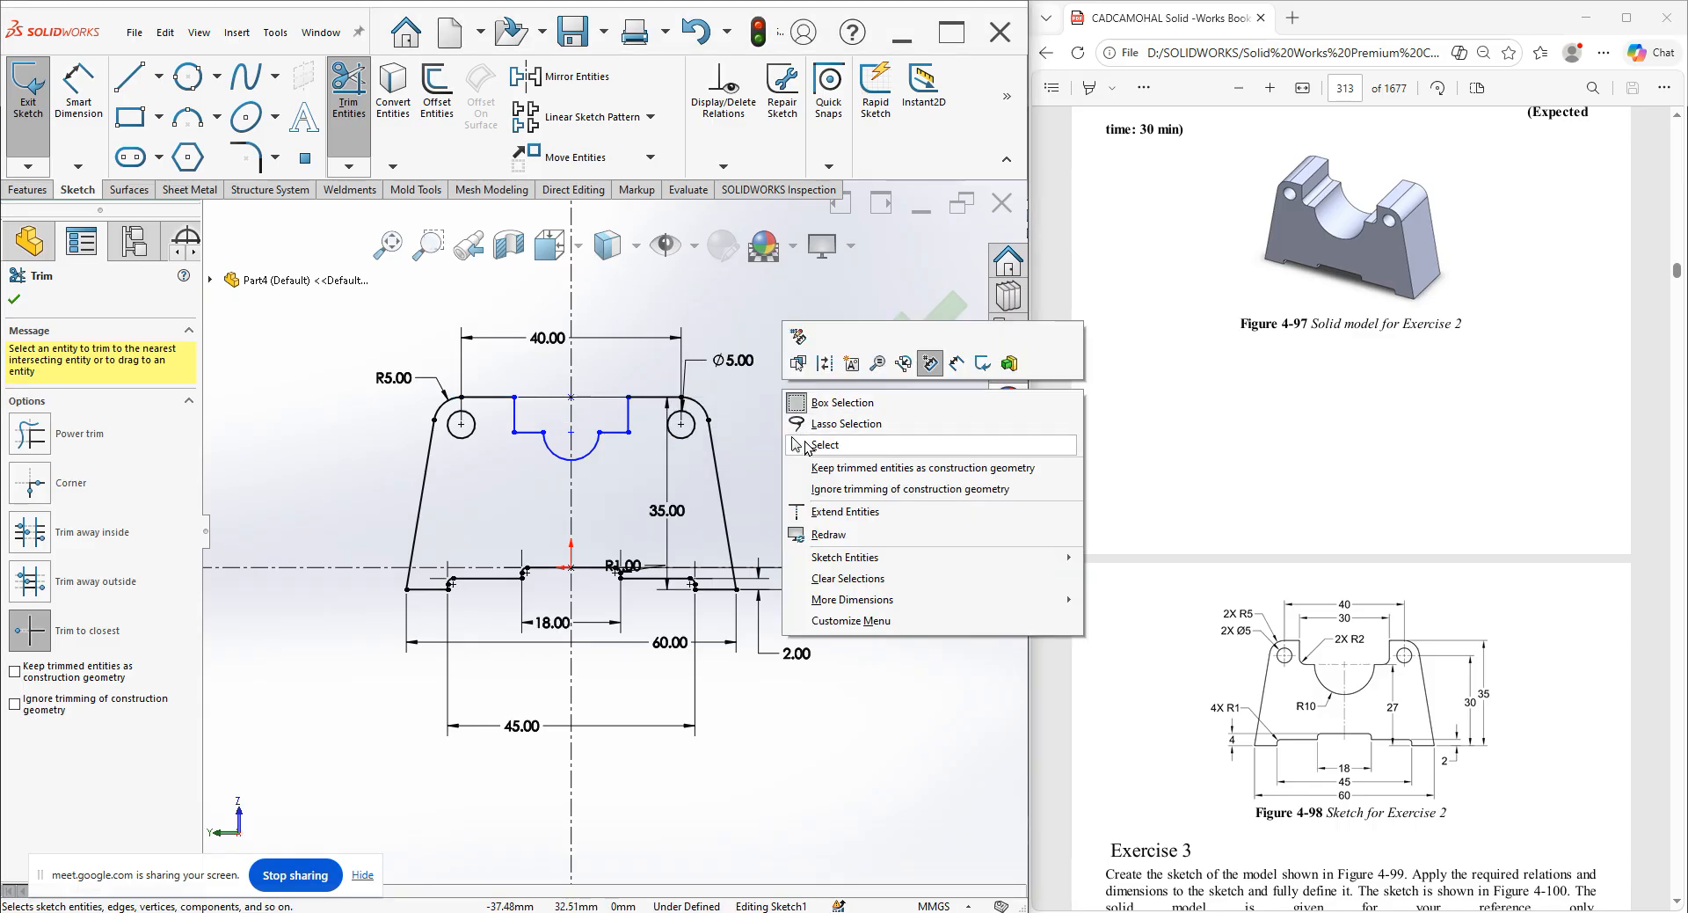
pyautogui.click(809, 450)
# Dimension the notch arc's radius as 10 mm.
pyautogui.scroll(-2, 651, 451)
pyautogui.scroll(-1, 651, 451)
pyautogui.press('d')
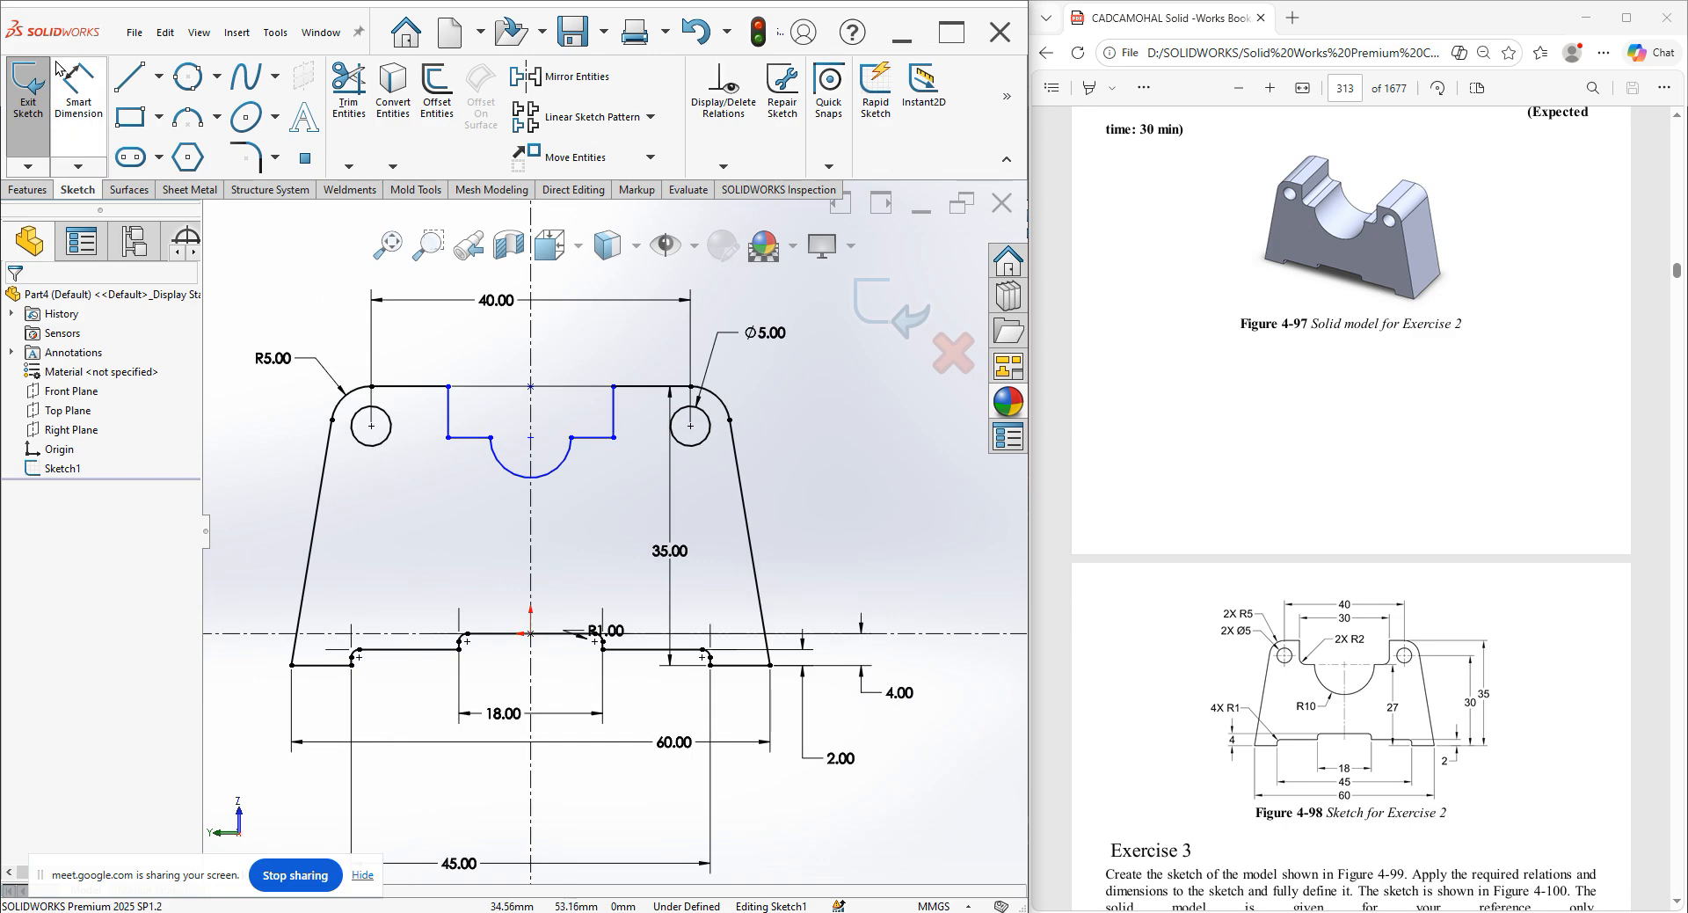
pyautogui.click(527, 479)
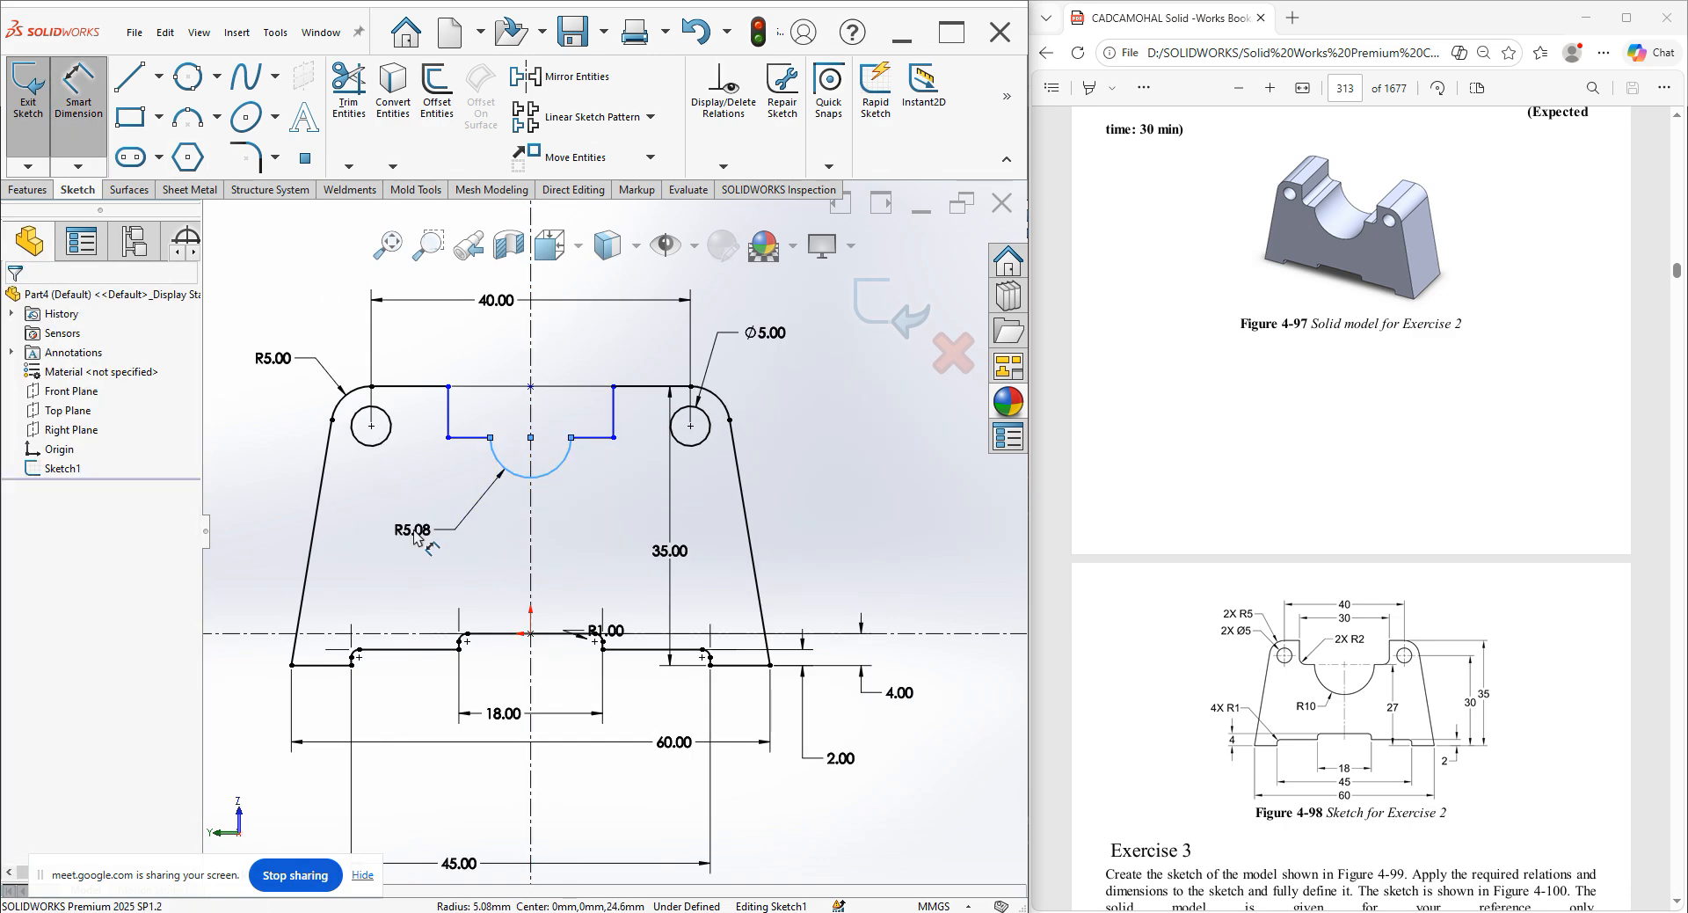
pyautogui.click(415, 536)
pyautogui.write('10')
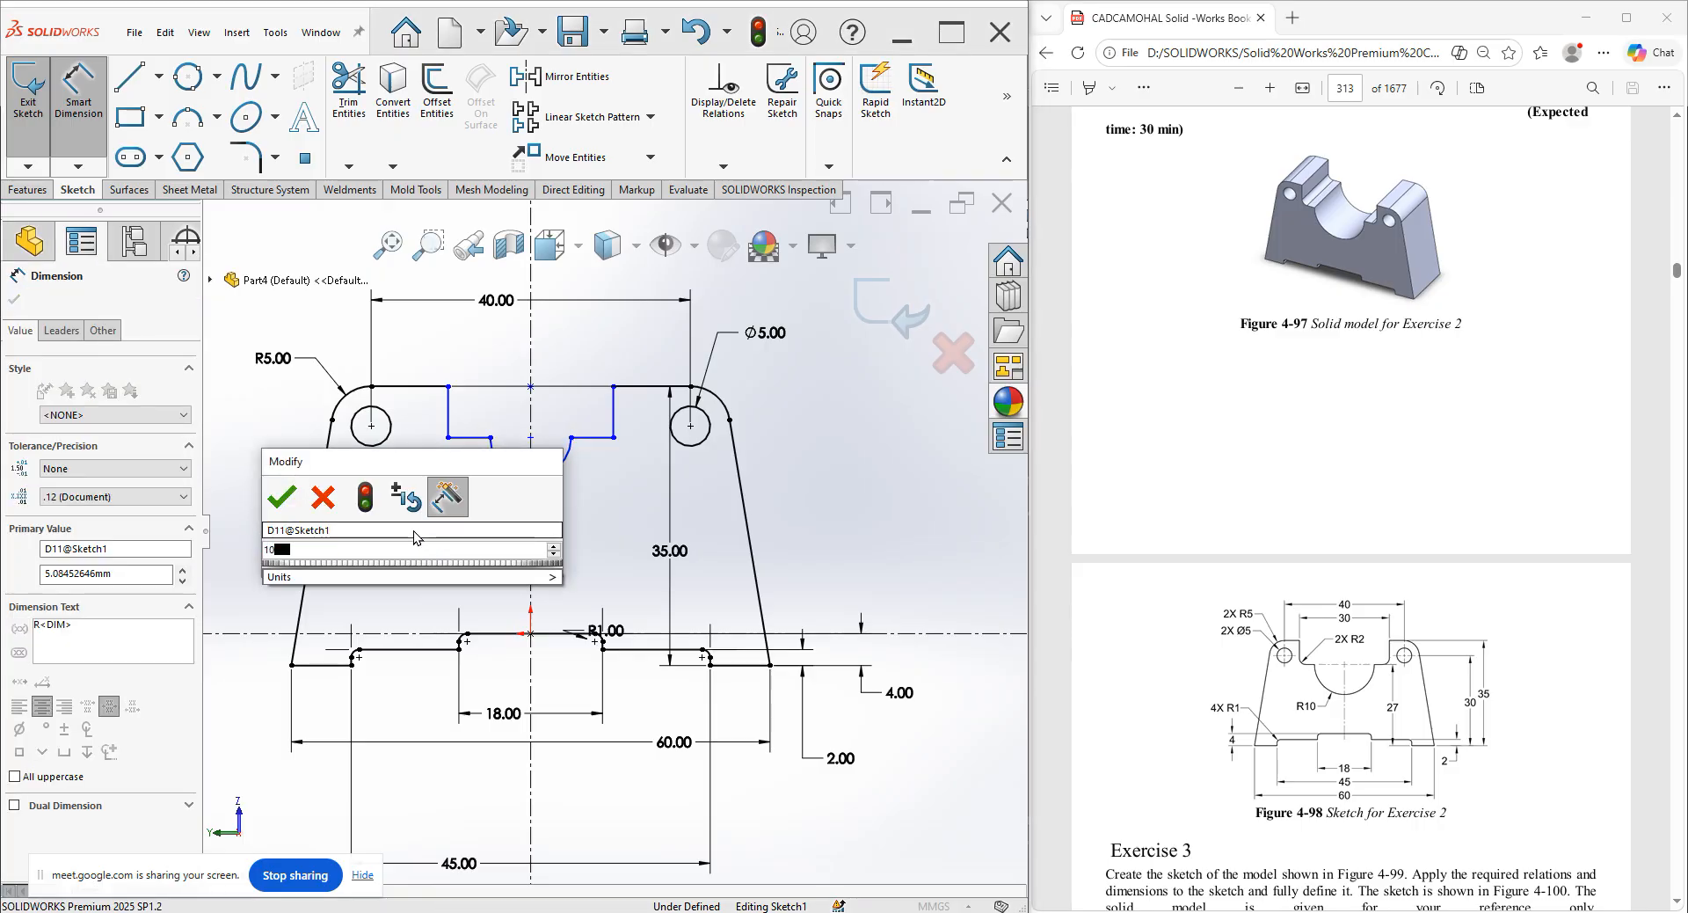
pyautogui.write('.')
pyautogui.press('Return')
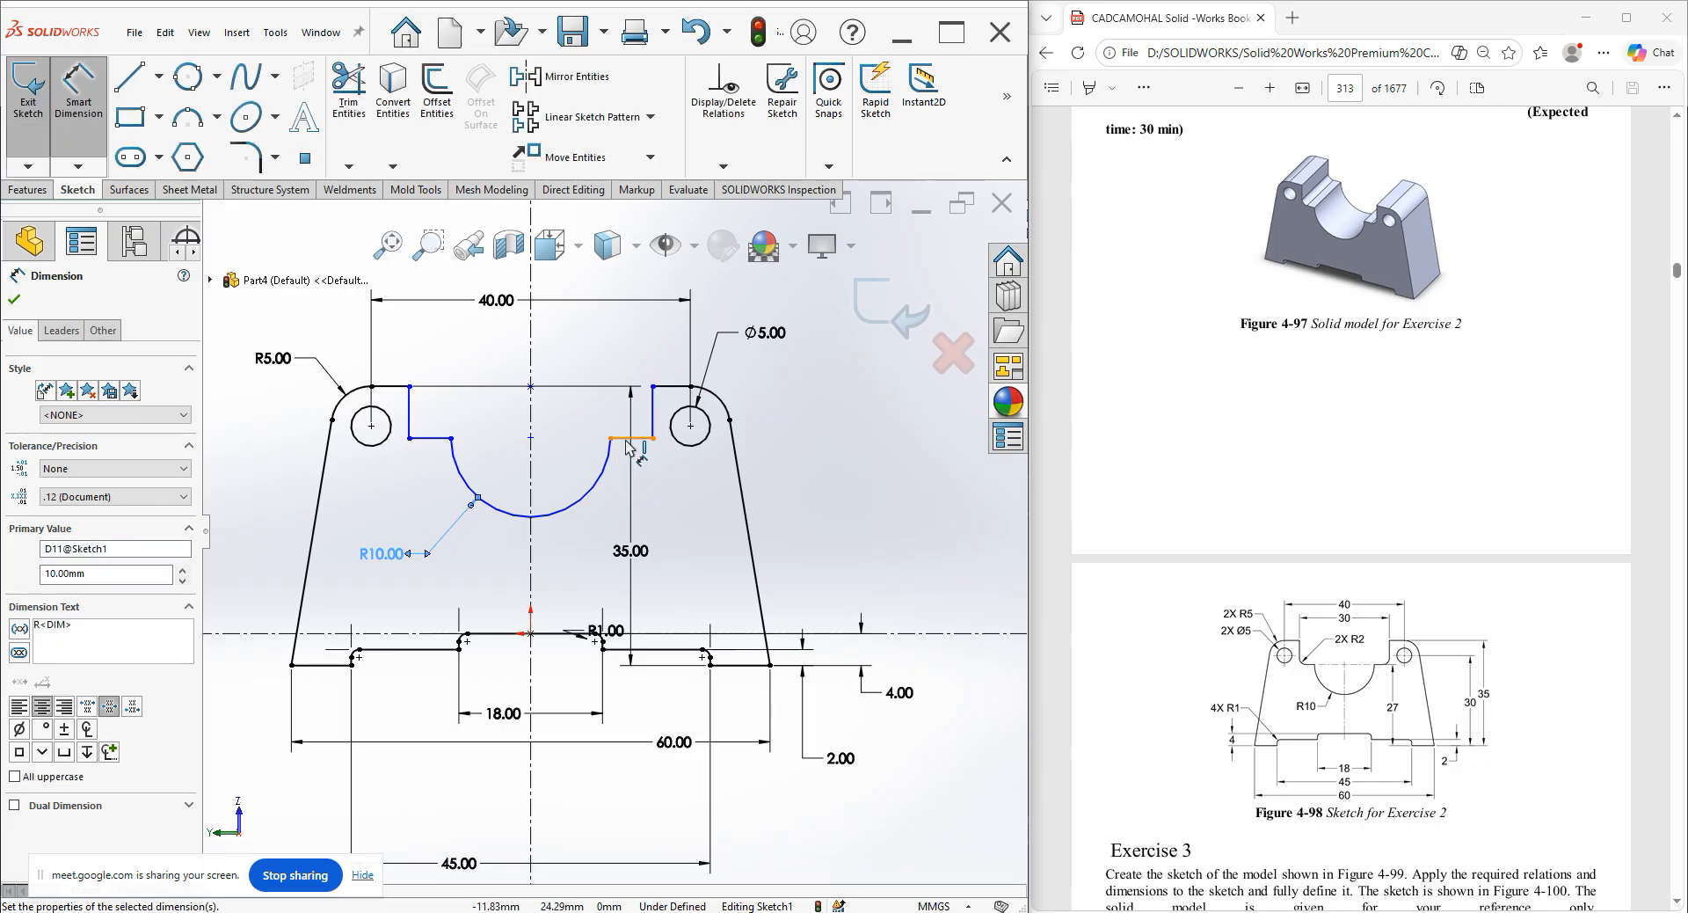
# Dimension the height from the bracket's bottom edge to the notch ledge as 27 mm.
pyautogui.click(637, 437)
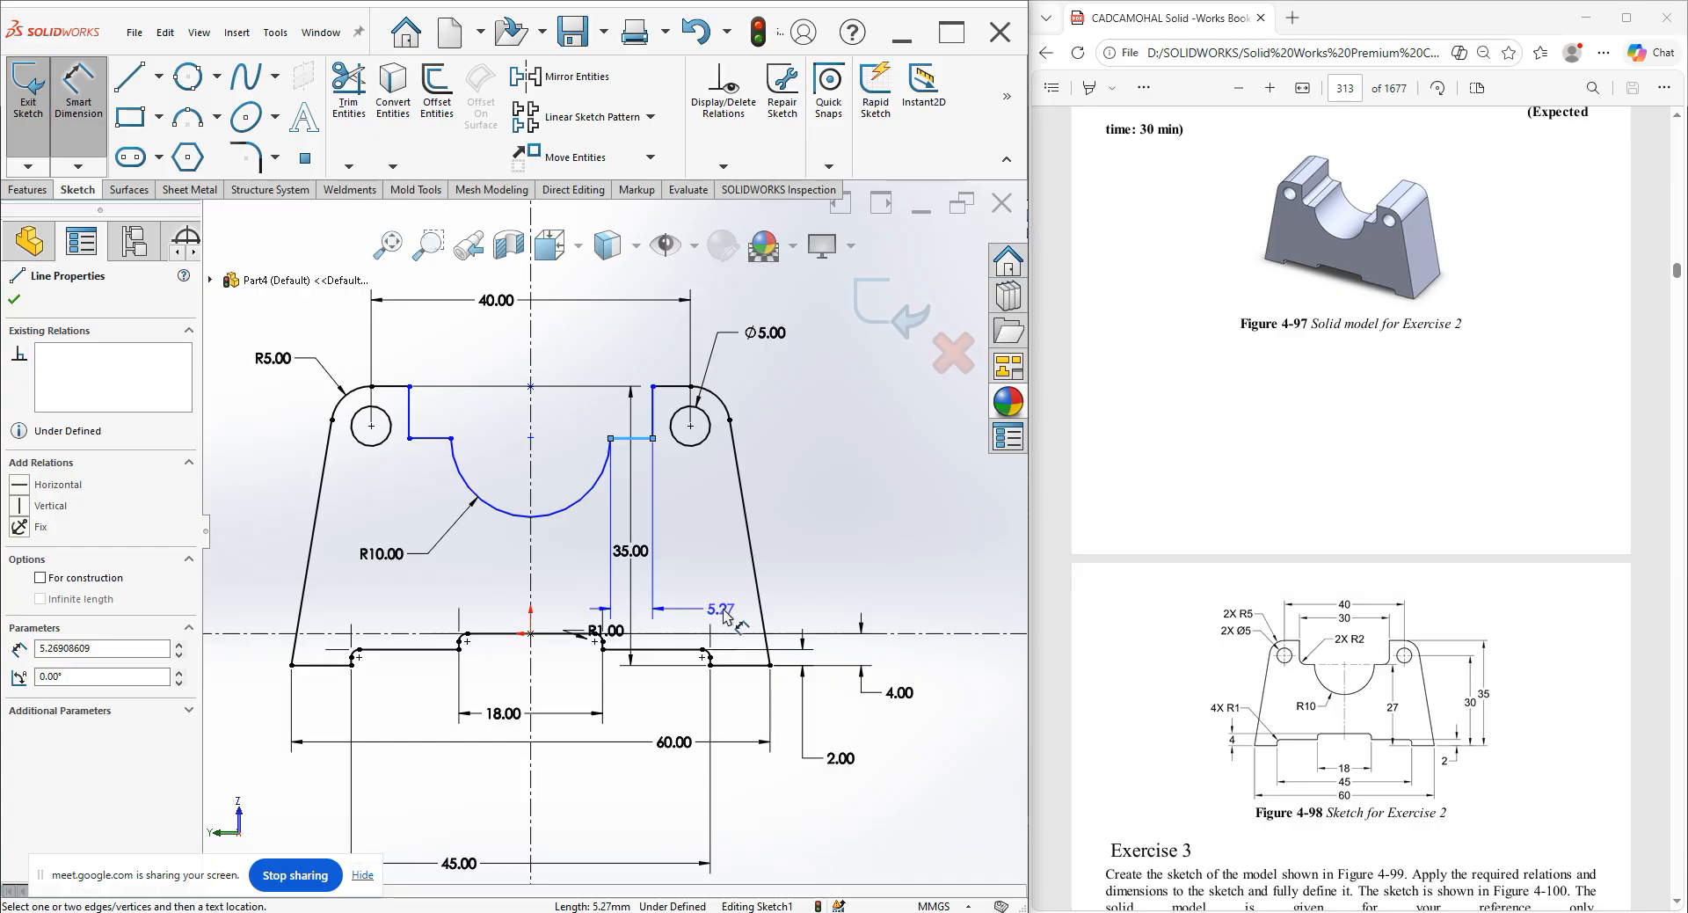
pyautogui.click(744, 665)
pyautogui.click(701, 591)
pyautogui.write('27')
pyautogui.press('Return')
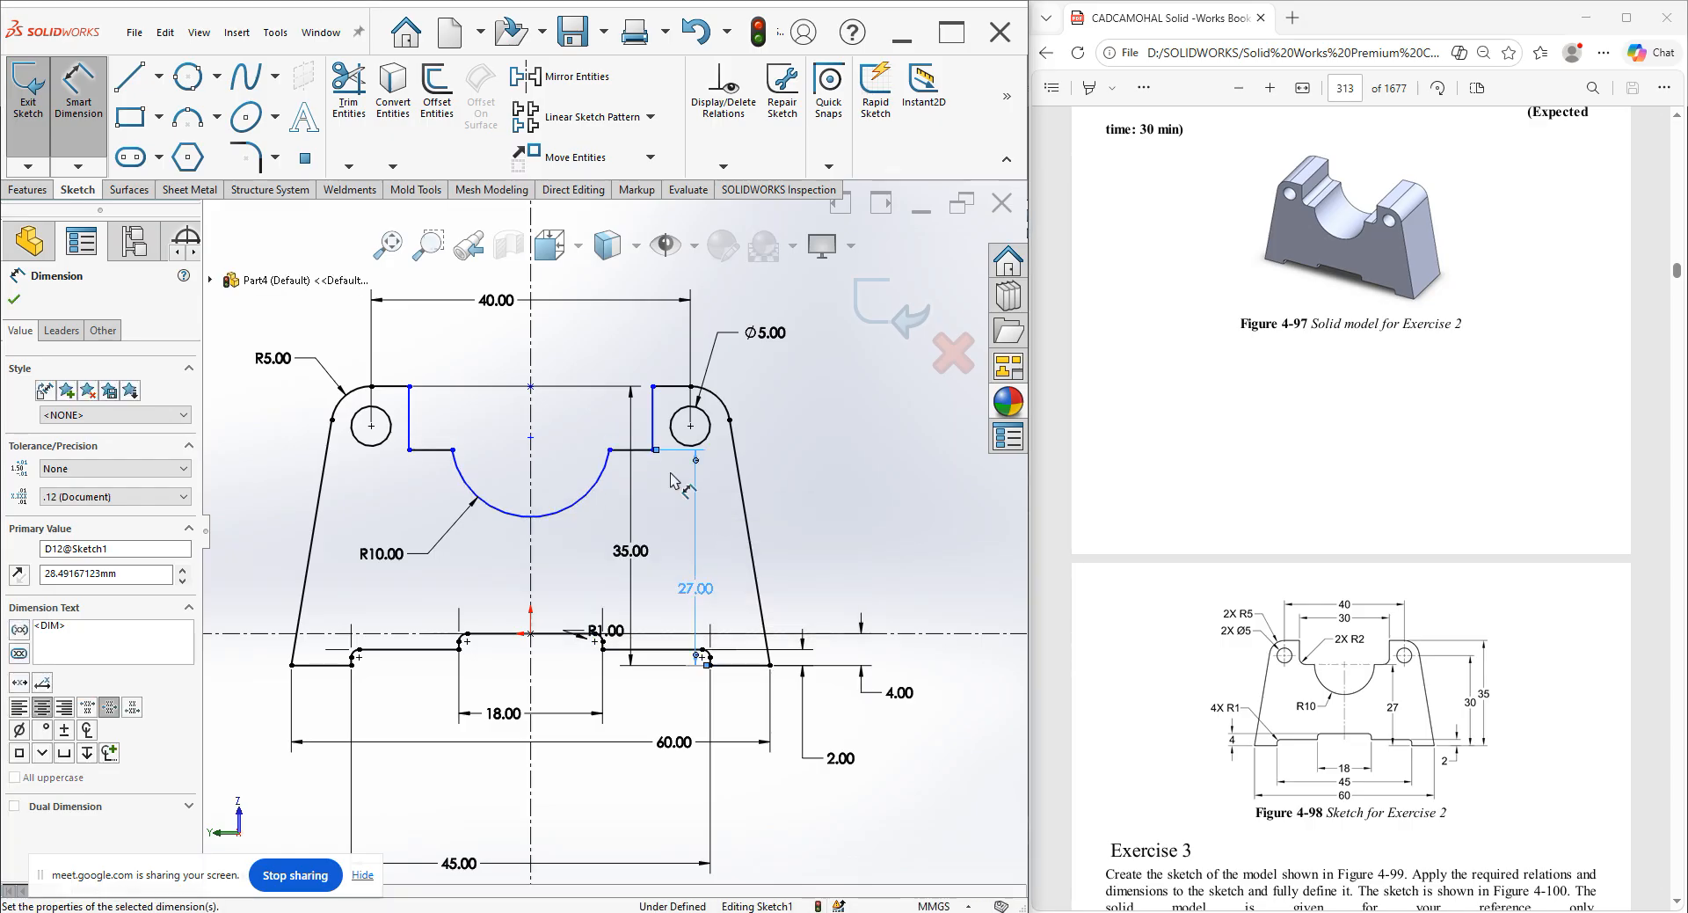
# Dimension the width between the two vertical notch walls as 30 mm.
pyautogui.click(410, 426)
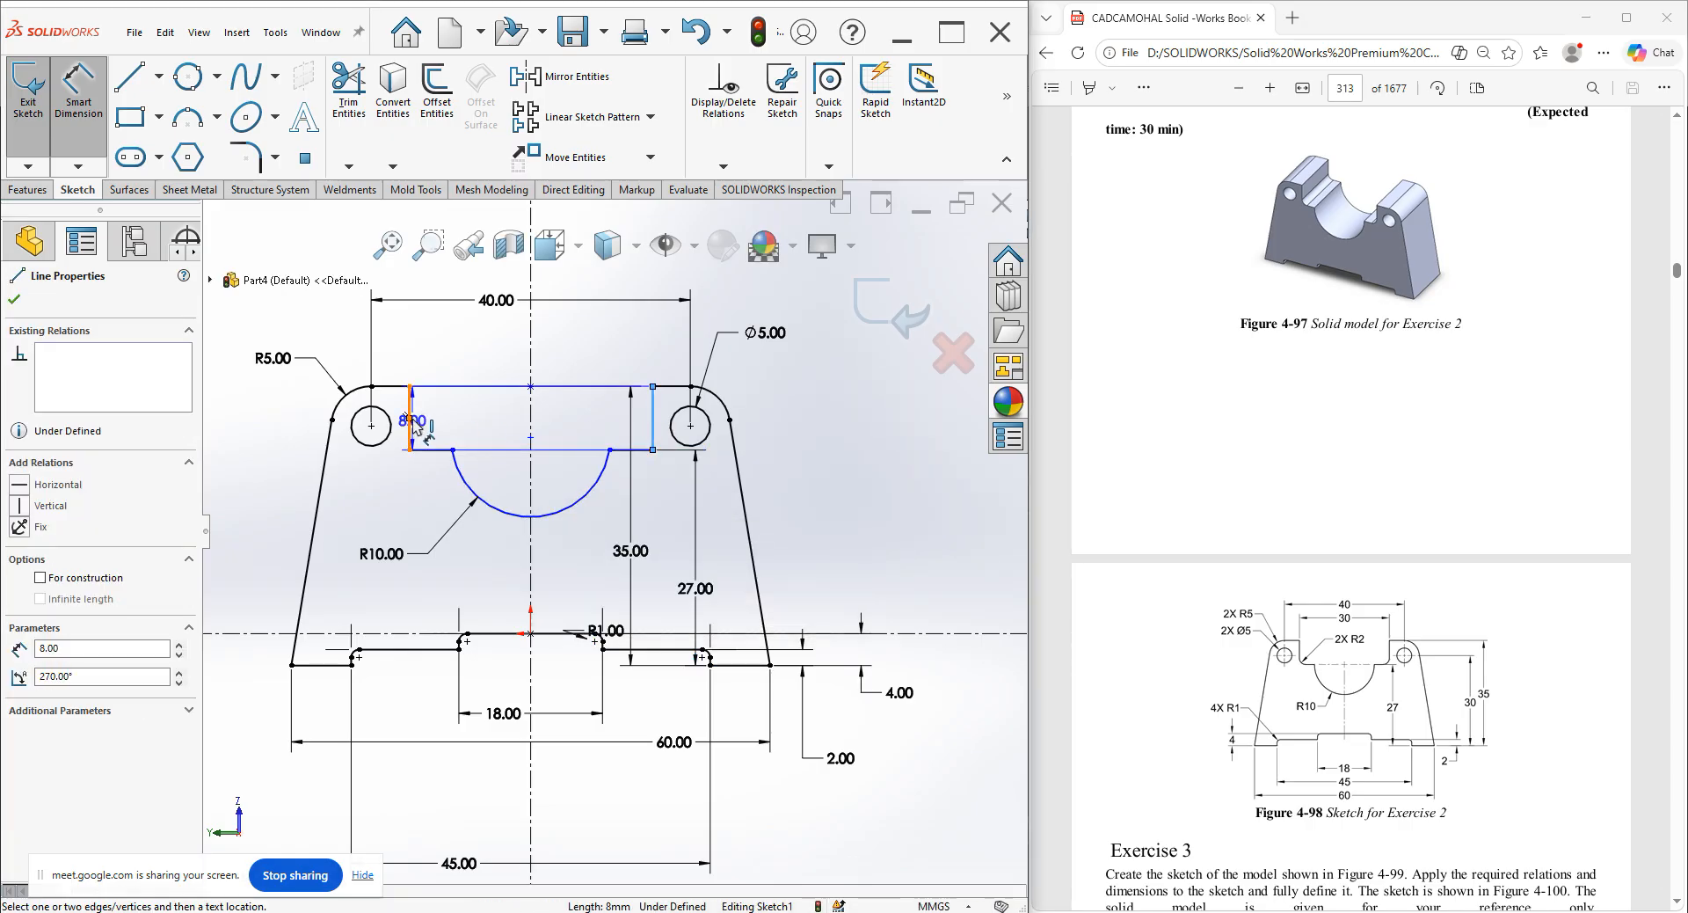
pyautogui.click(493, 355)
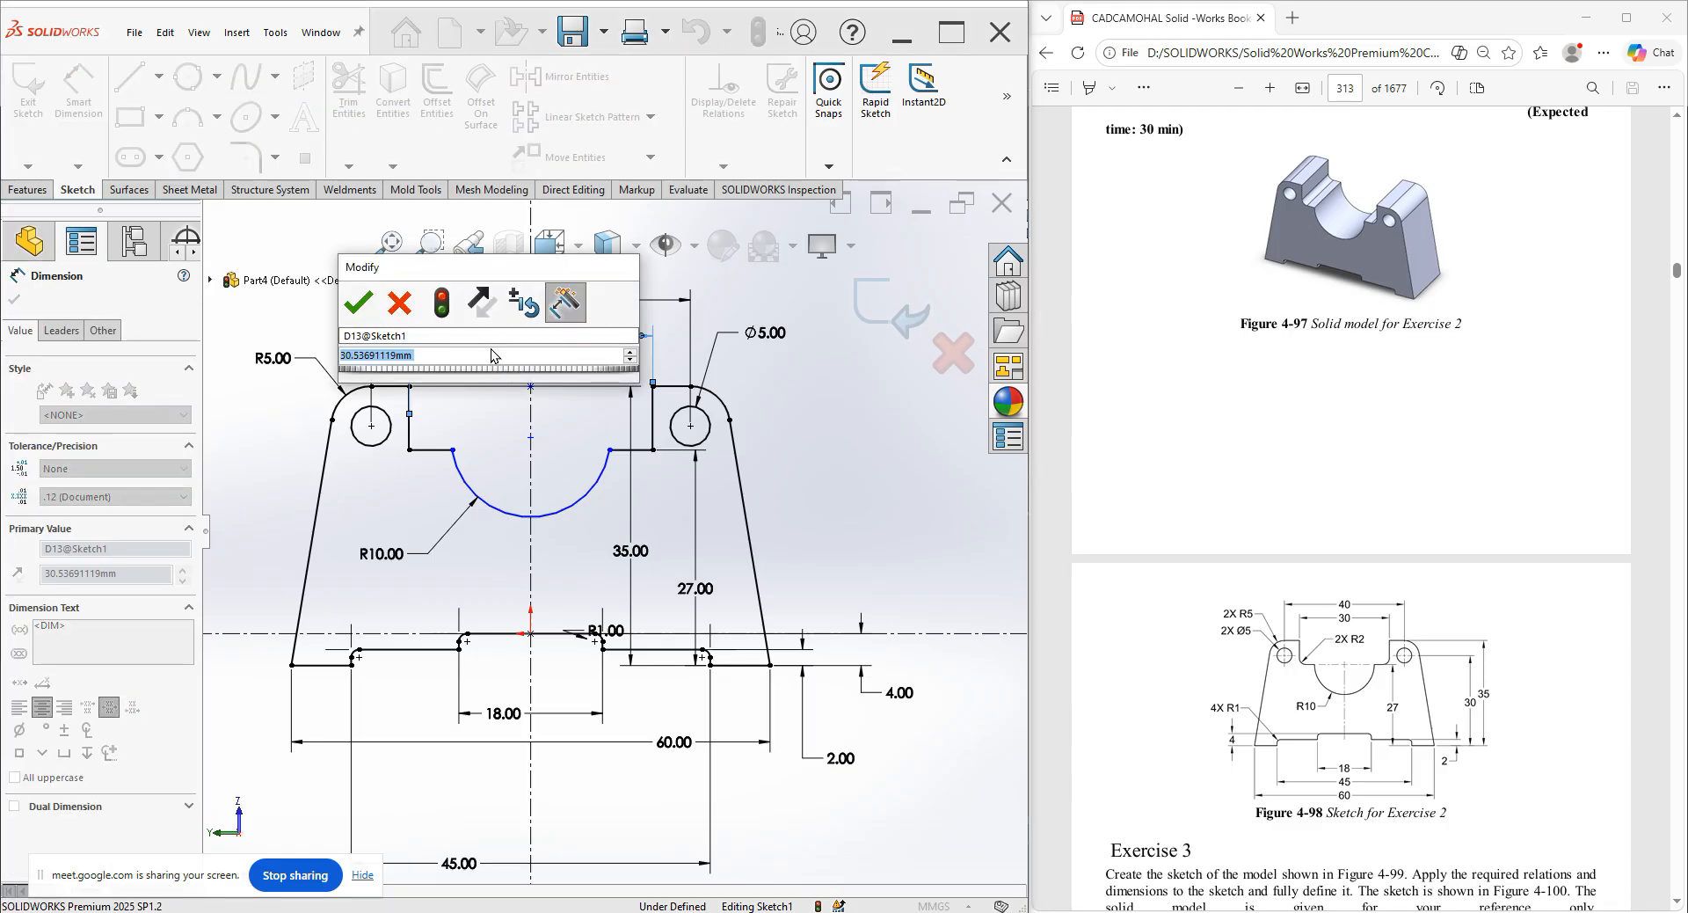
pyautogui.press('Return')
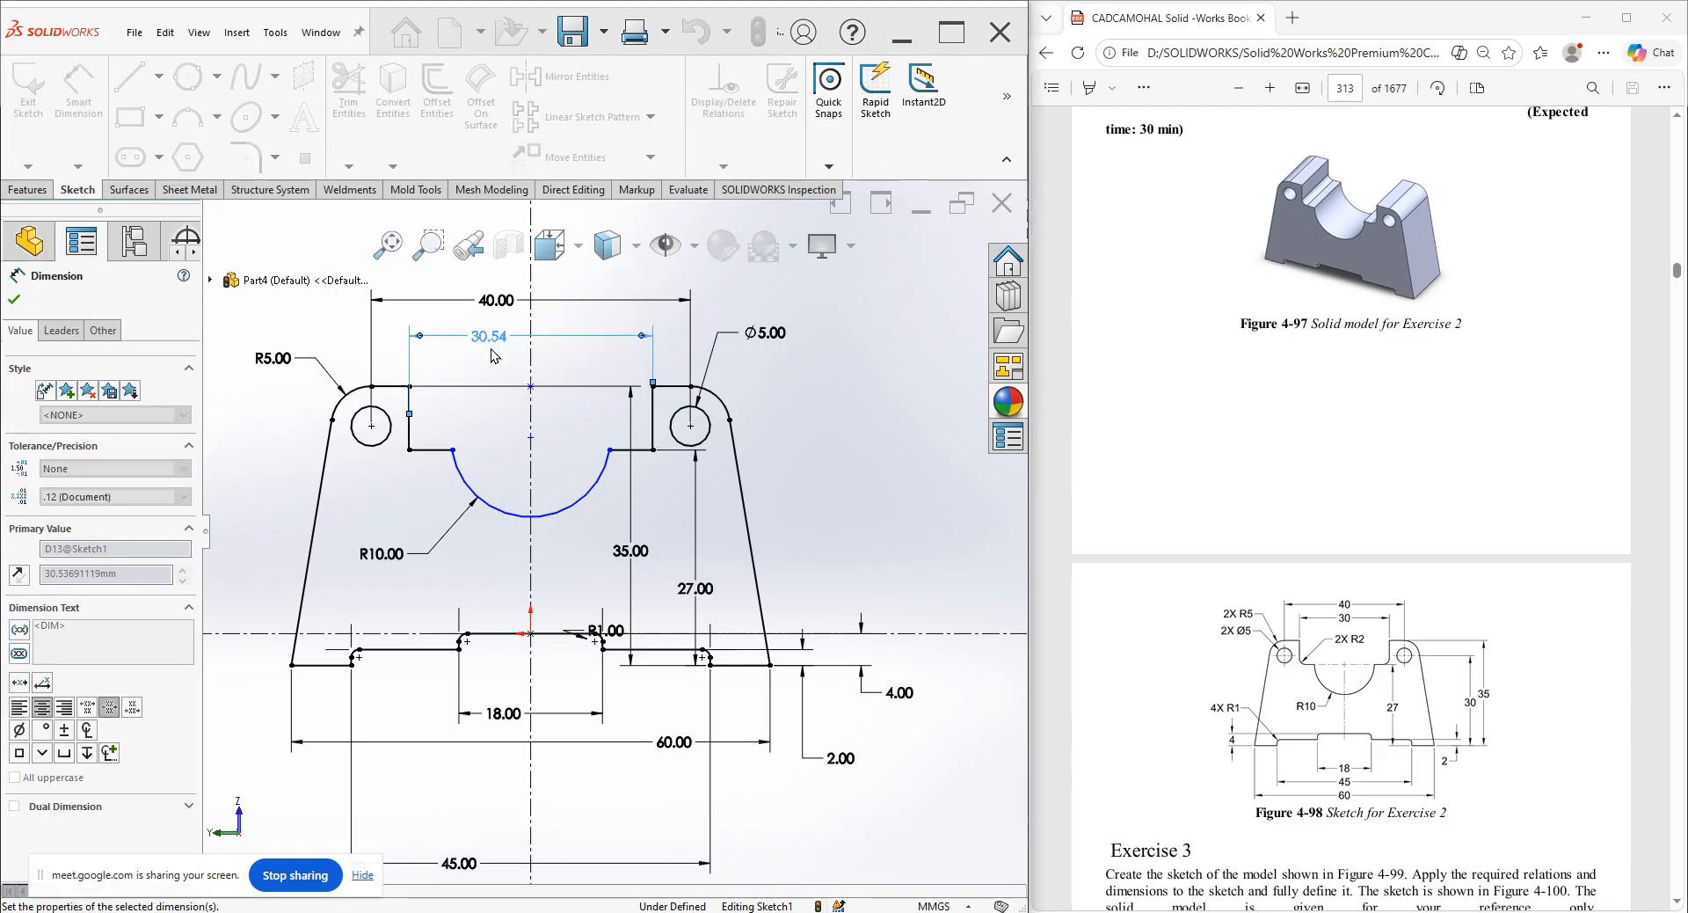
pyautogui.rightClick(489, 539)
pyautogui.click(518, 605)
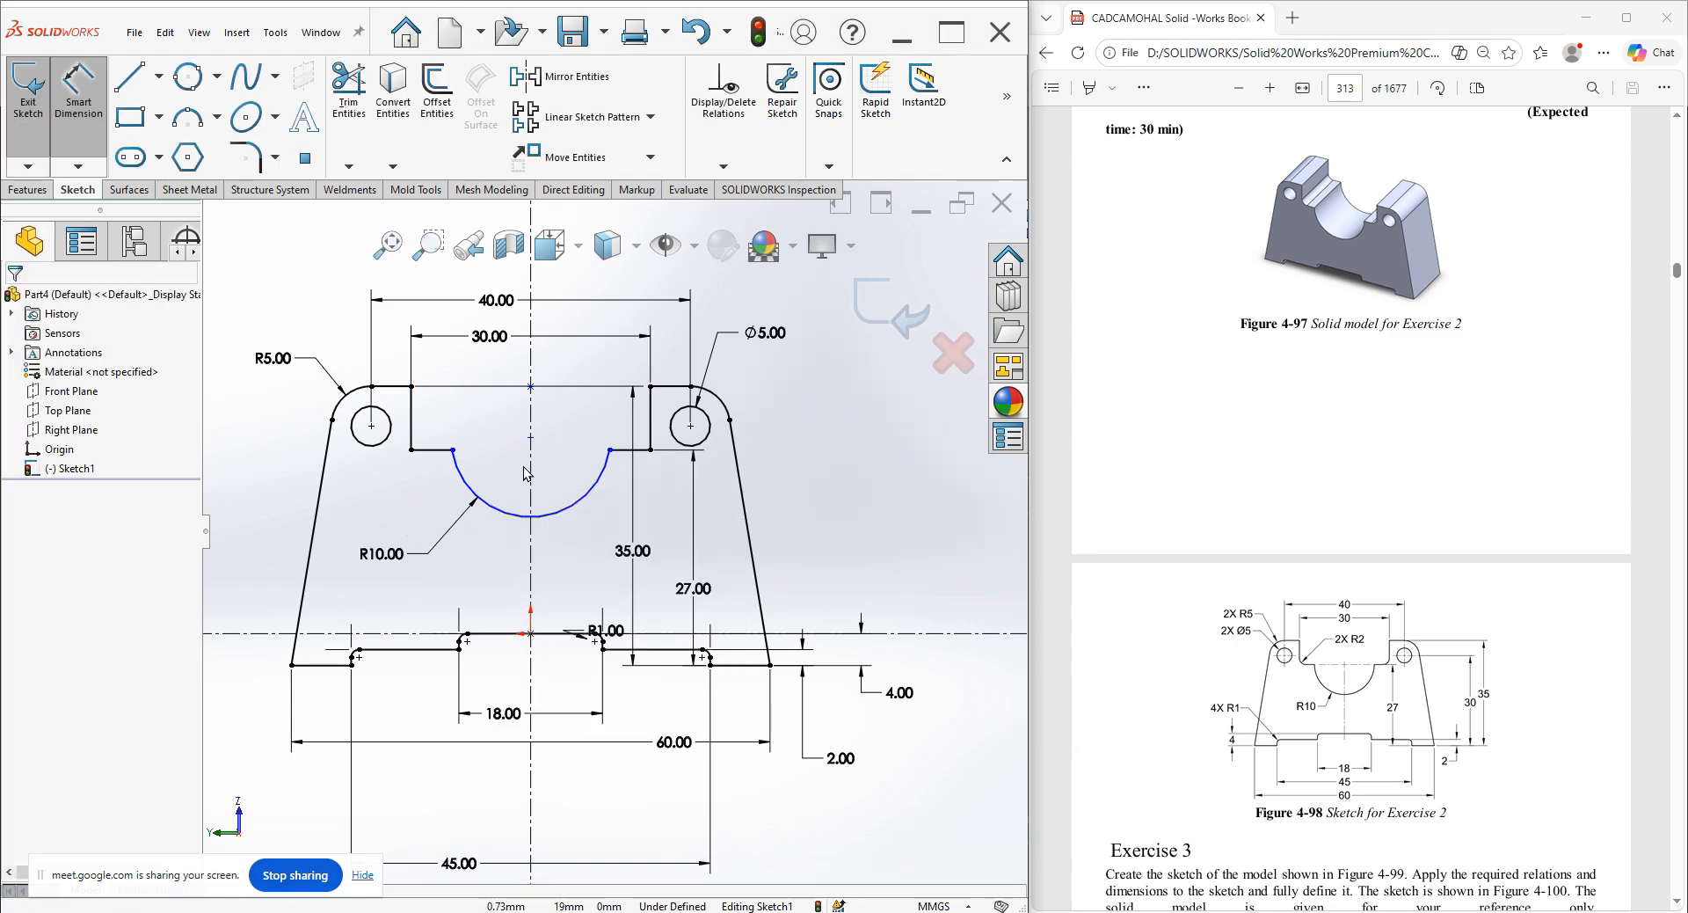
# Make the notch arc's centre point coincident with the notch ledge line and delete the leftover point on the vertical centreline above it.
pyautogui.press('Escape')
pyautogui.click(530, 437)
pyautogui.keyDown('ctrl'); pyautogui.click(638, 451); pyautogui.keyUp('ctrl')
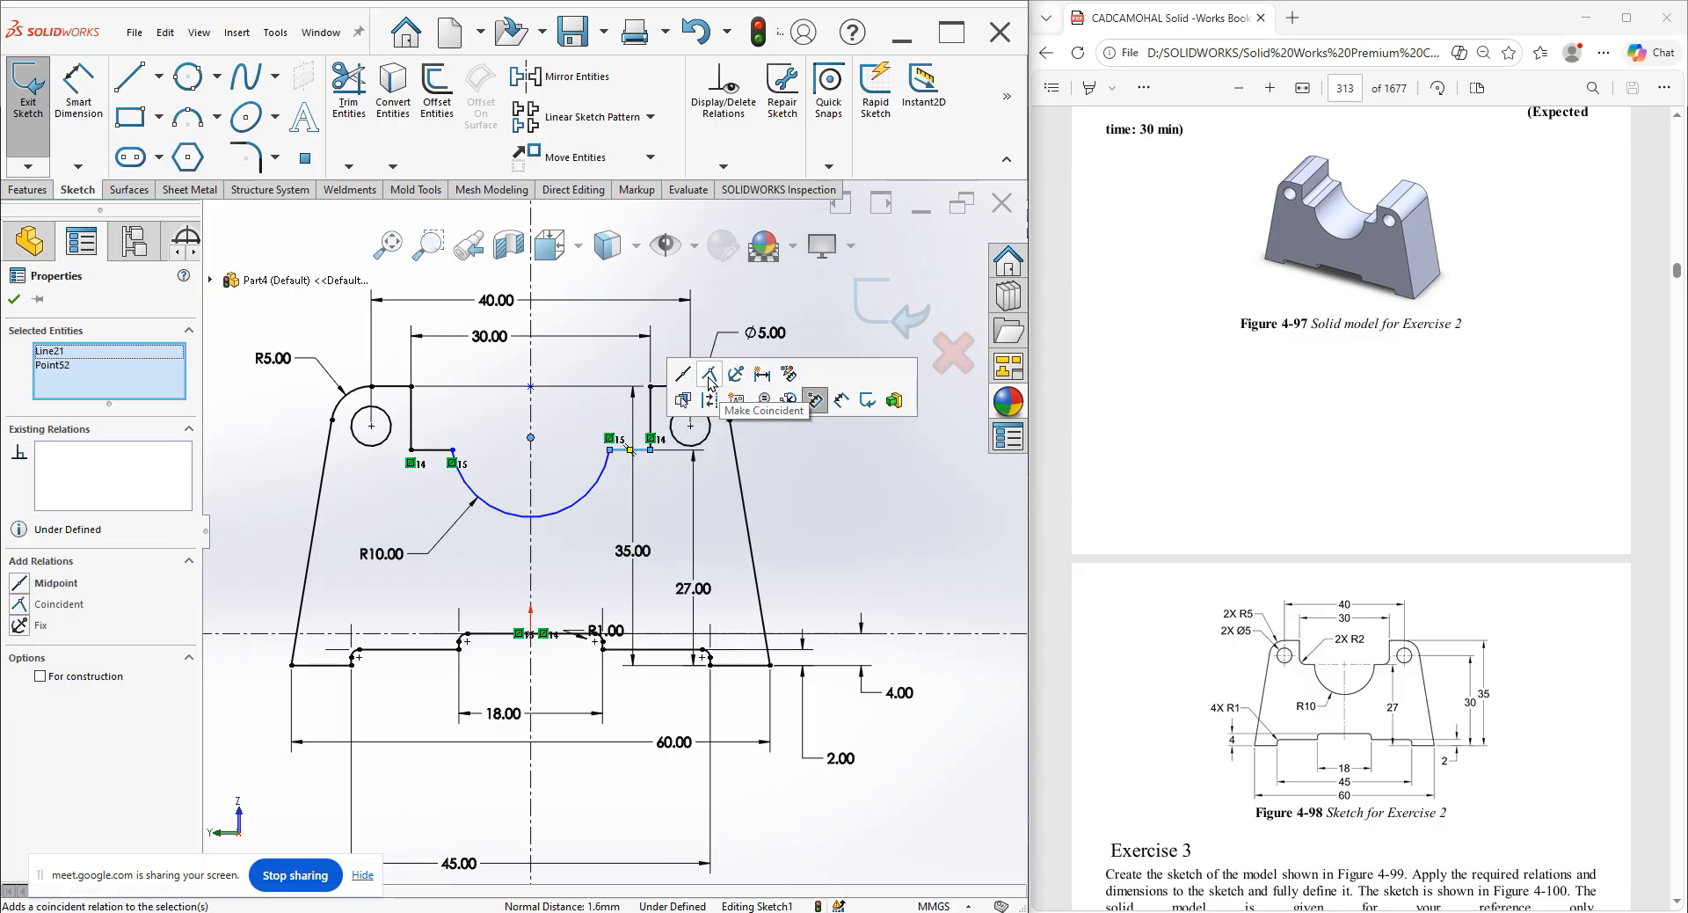
pyautogui.click(710, 375)
pyautogui.click(853, 502)
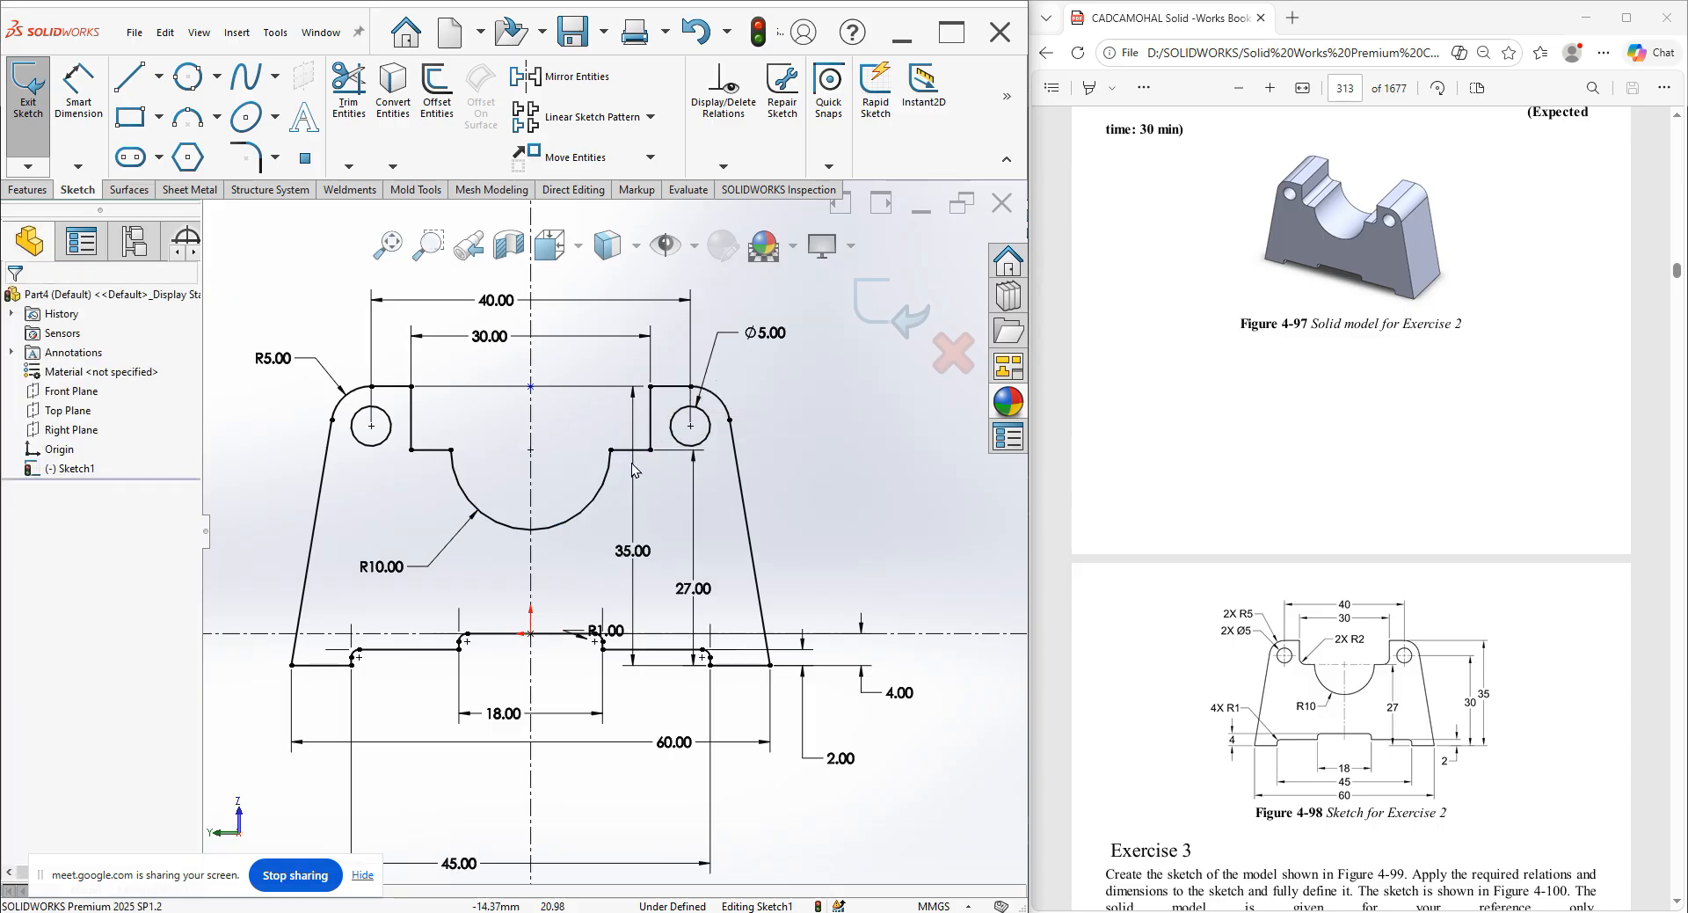
pyautogui.click(531, 386)
pyautogui.press('Delete')
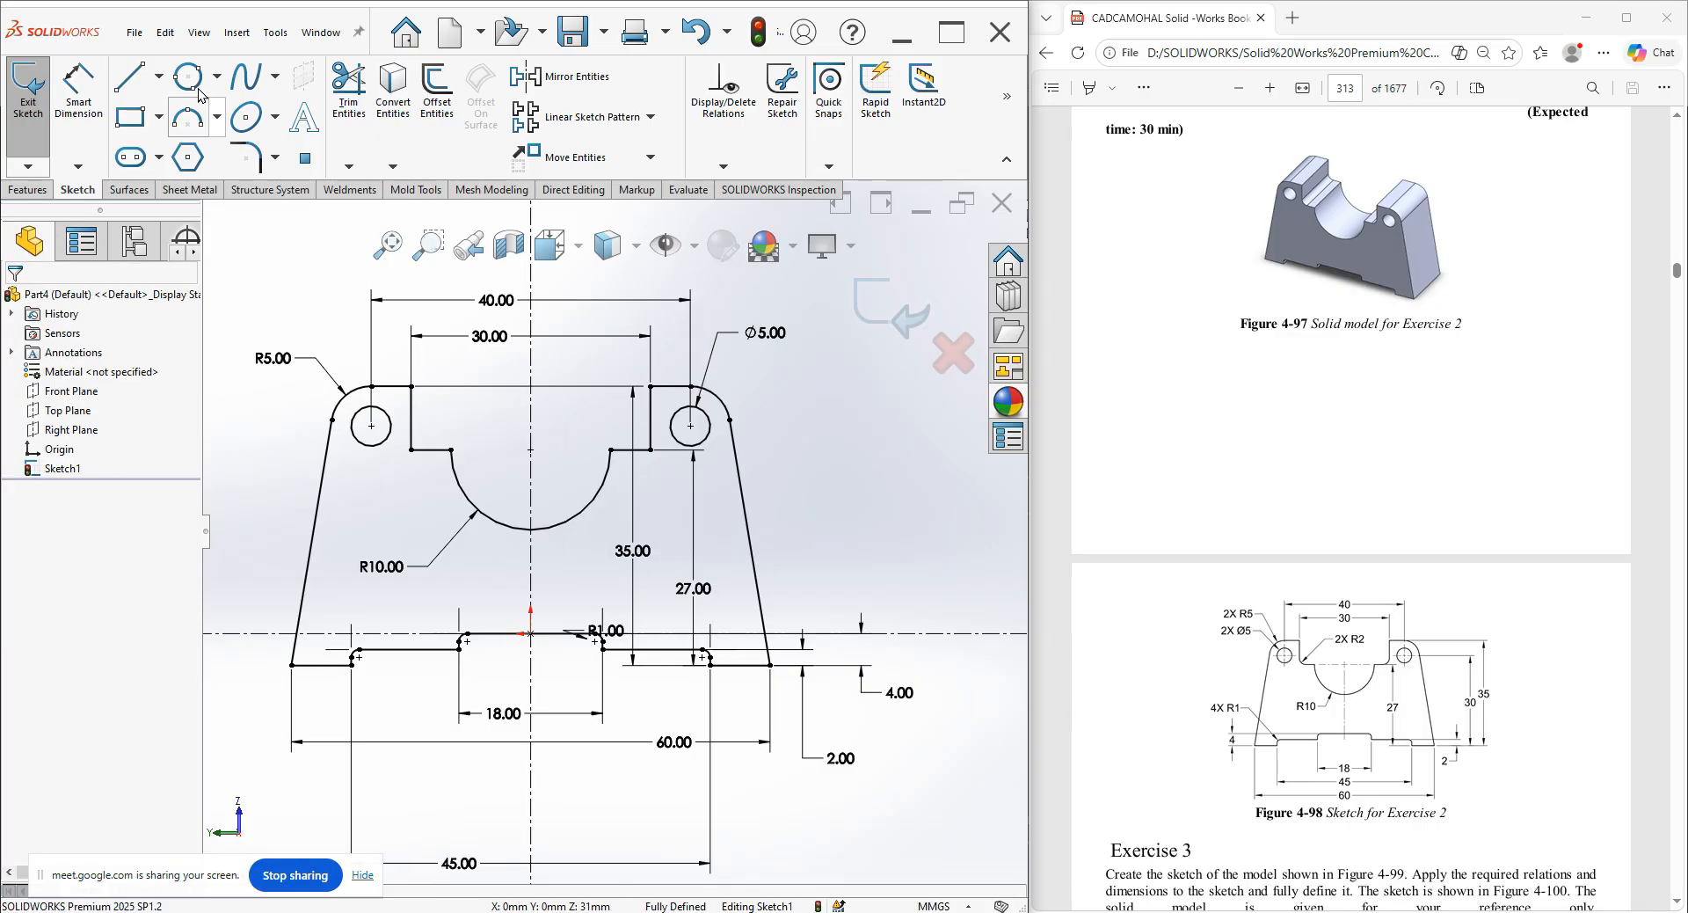
# Fillet the two lower inside corners of the notch with a 2 mm radius, accepting removal of the conflicting relation.
pyautogui.click(246, 158)
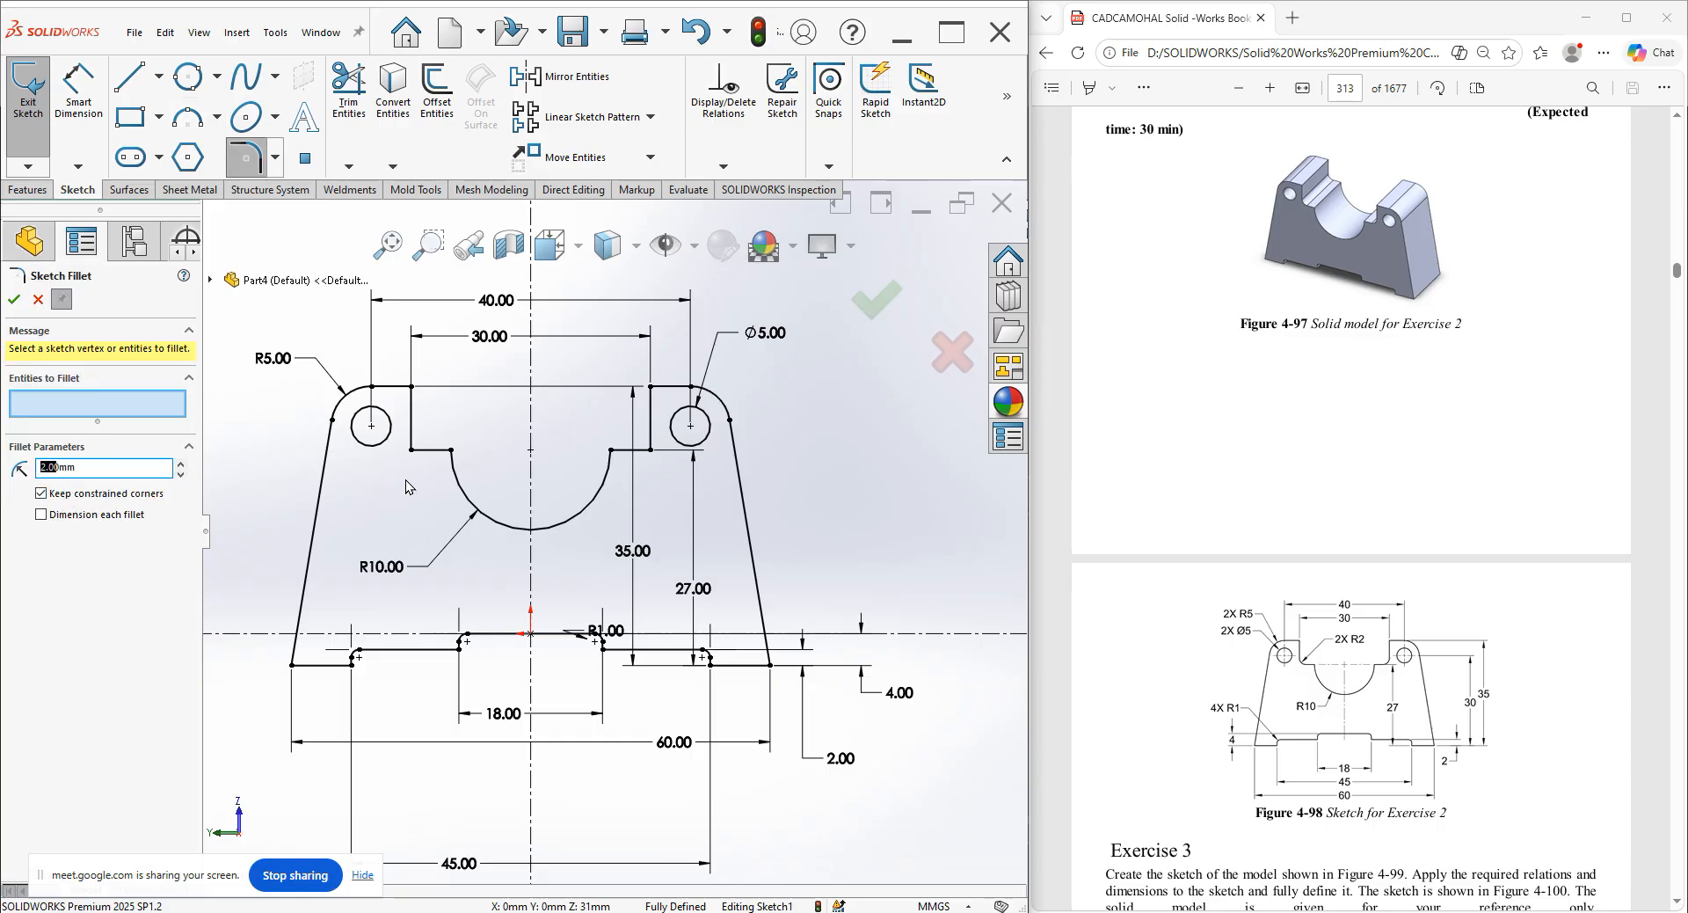
pyautogui.click(413, 451)
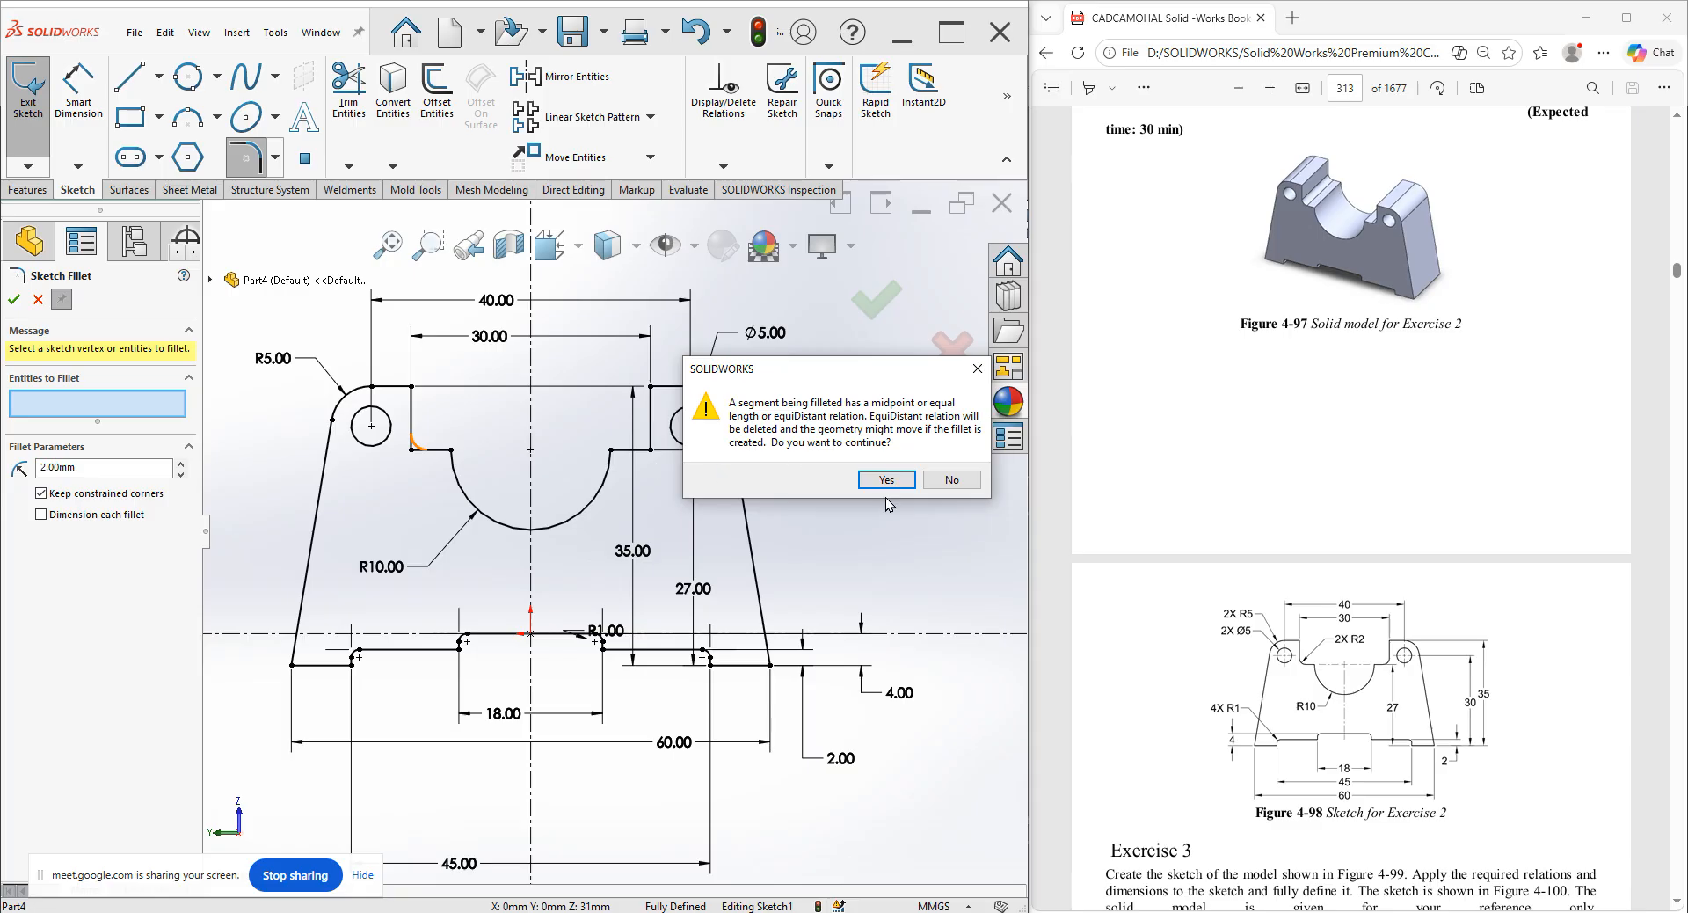
pyautogui.click(886, 481)
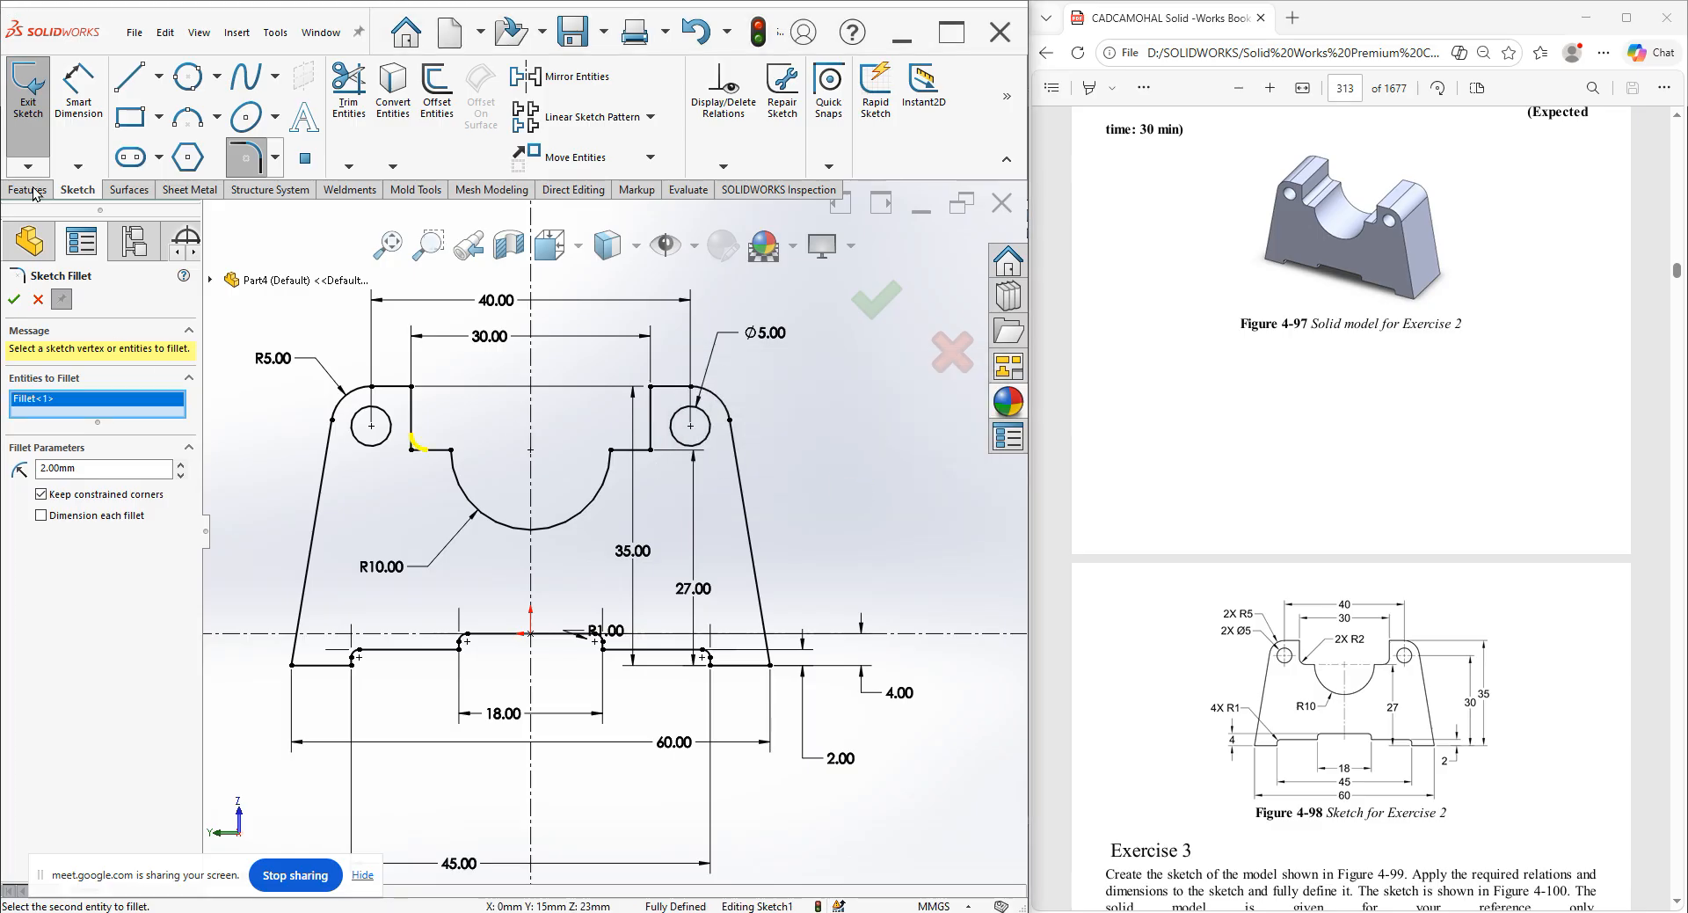
pyautogui.click(637, 454)
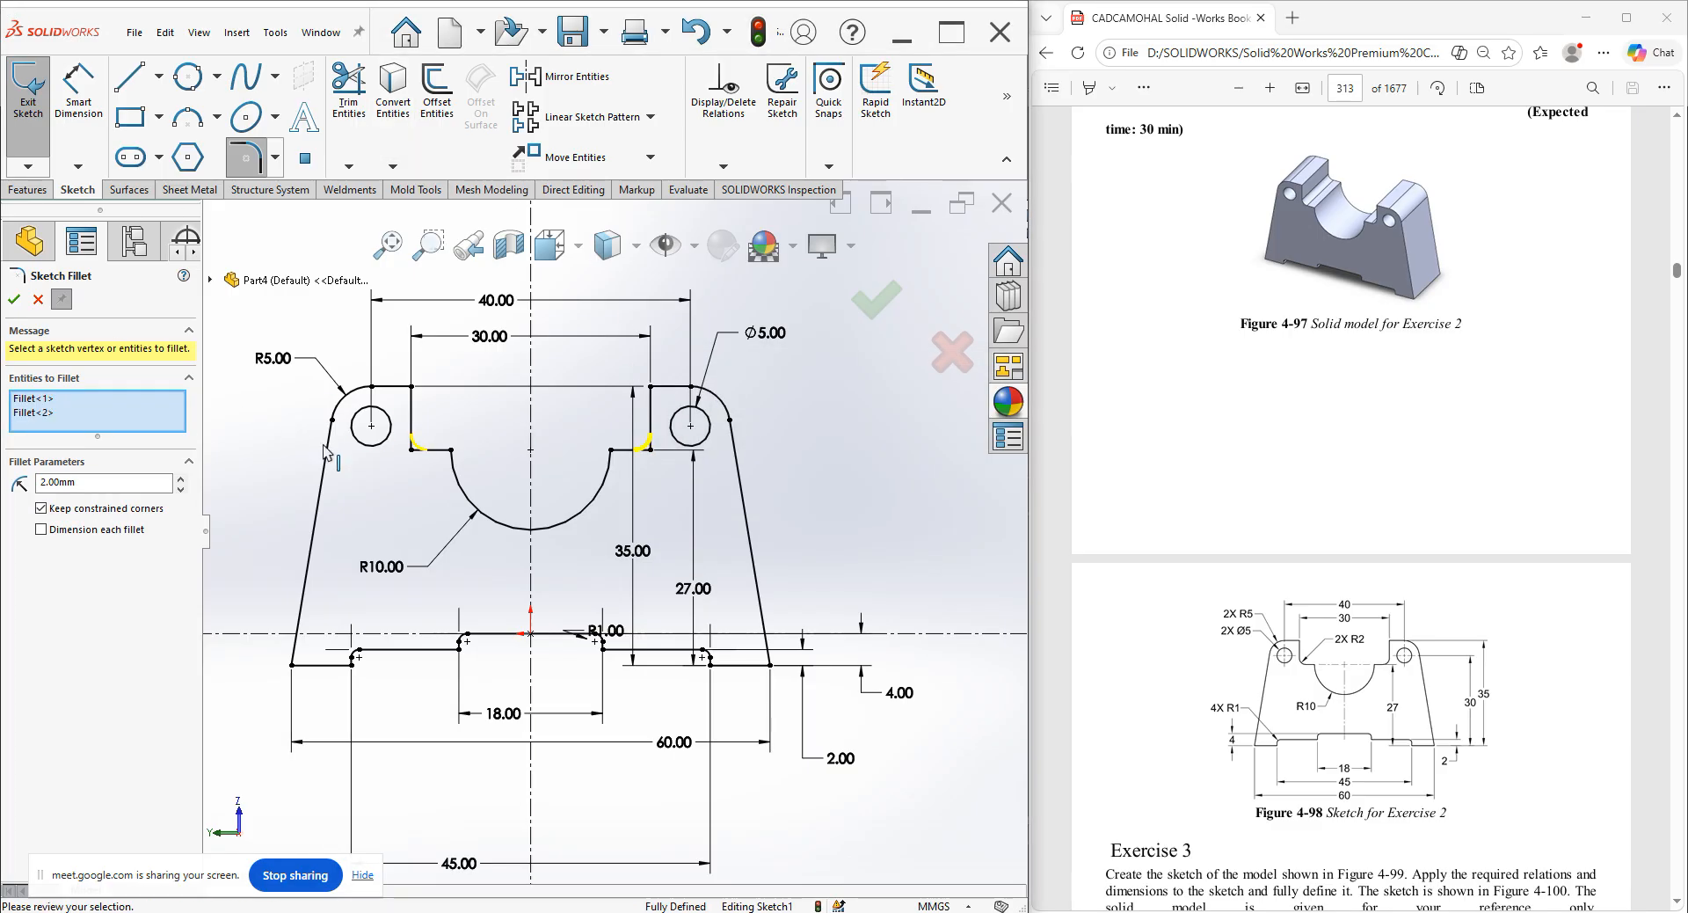
pyautogui.click(12, 302)
pyautogui.scroll(1, 615, 532)
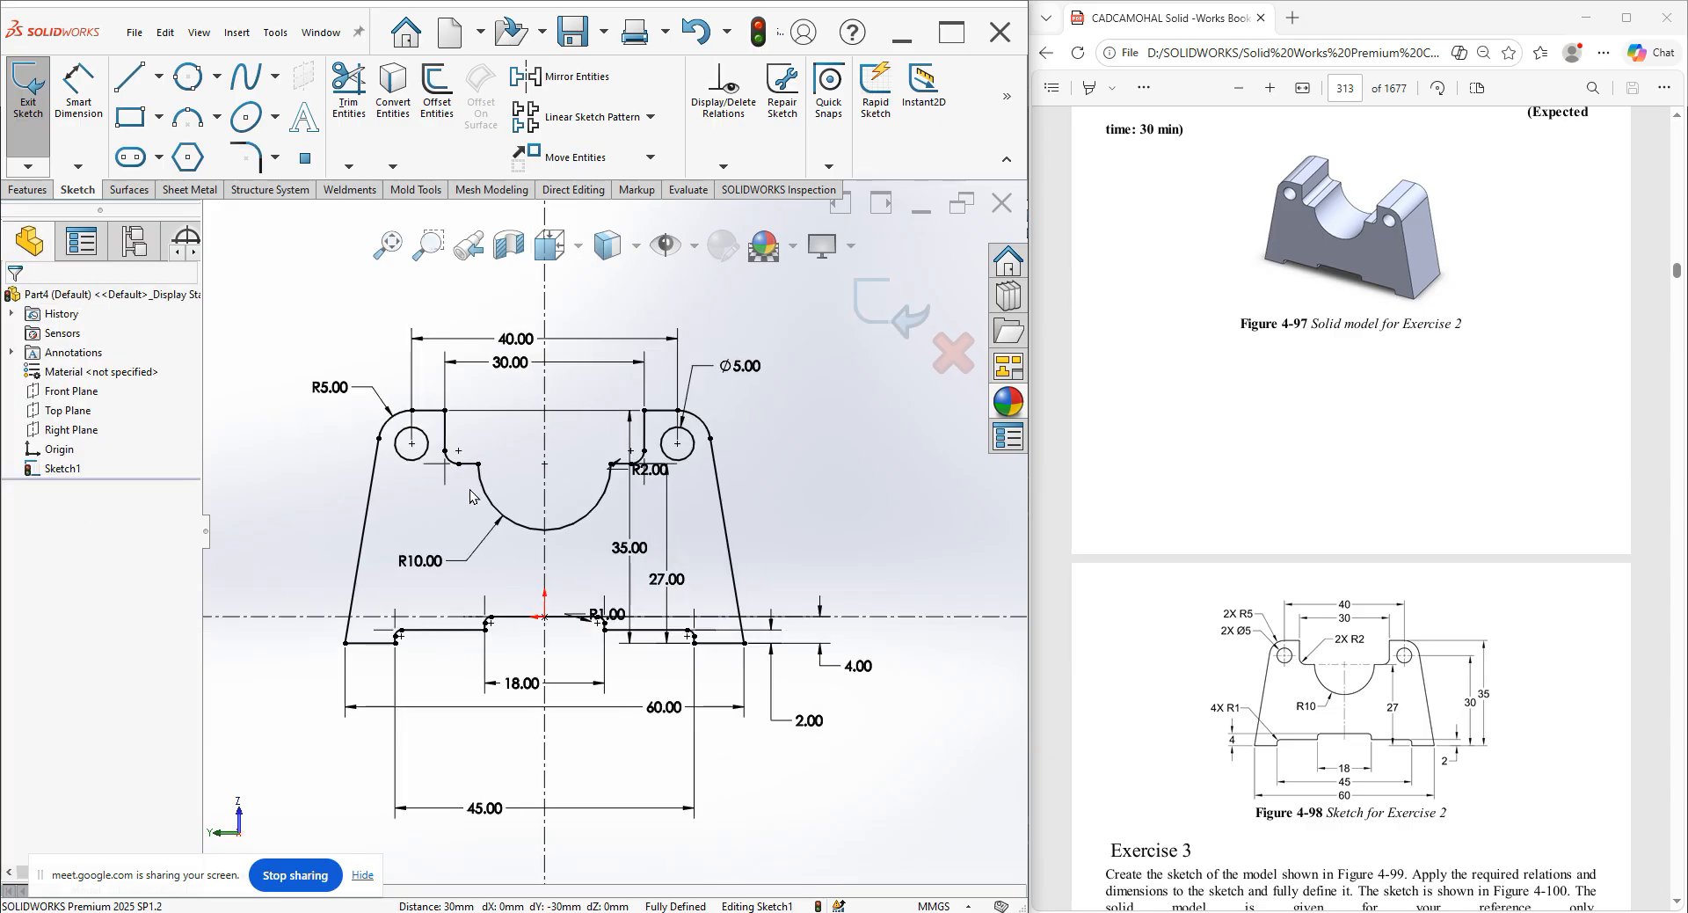
# Exit the sketch and extrude the bracket profile as a blind boss, raising the depth above 10 mm by two increments.
pyautogui.click(867, 299)
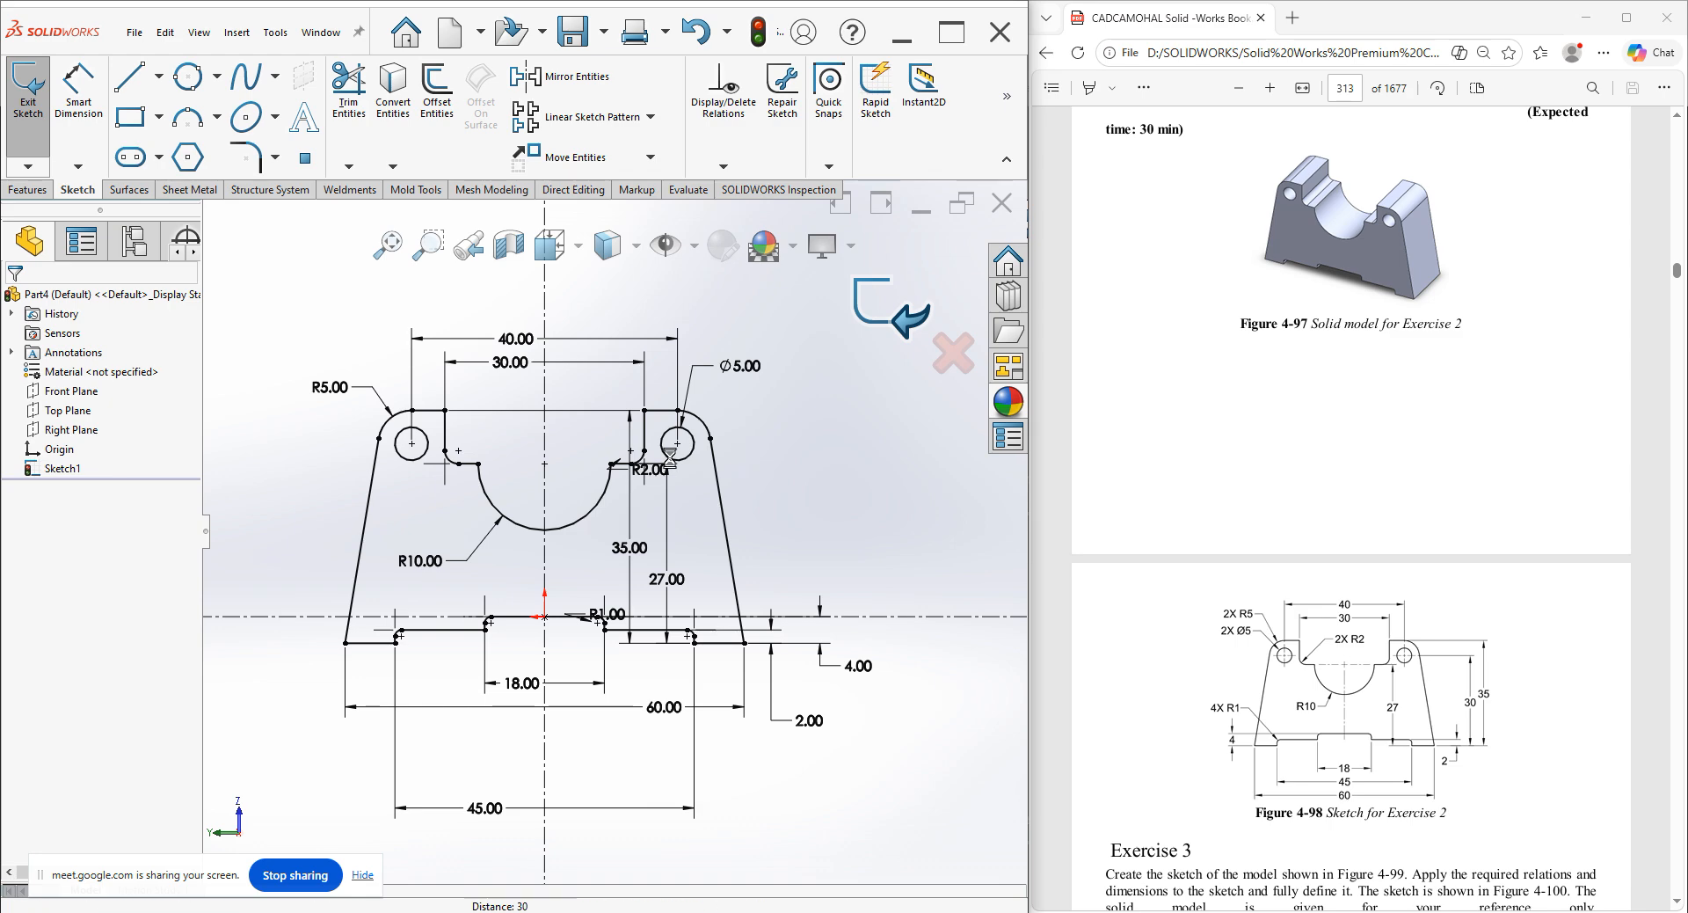
pyautogui.moveTo(422, 531); pyautogui.dragTo(344, 624, button='middle')
pyautogui.click(63, 469)
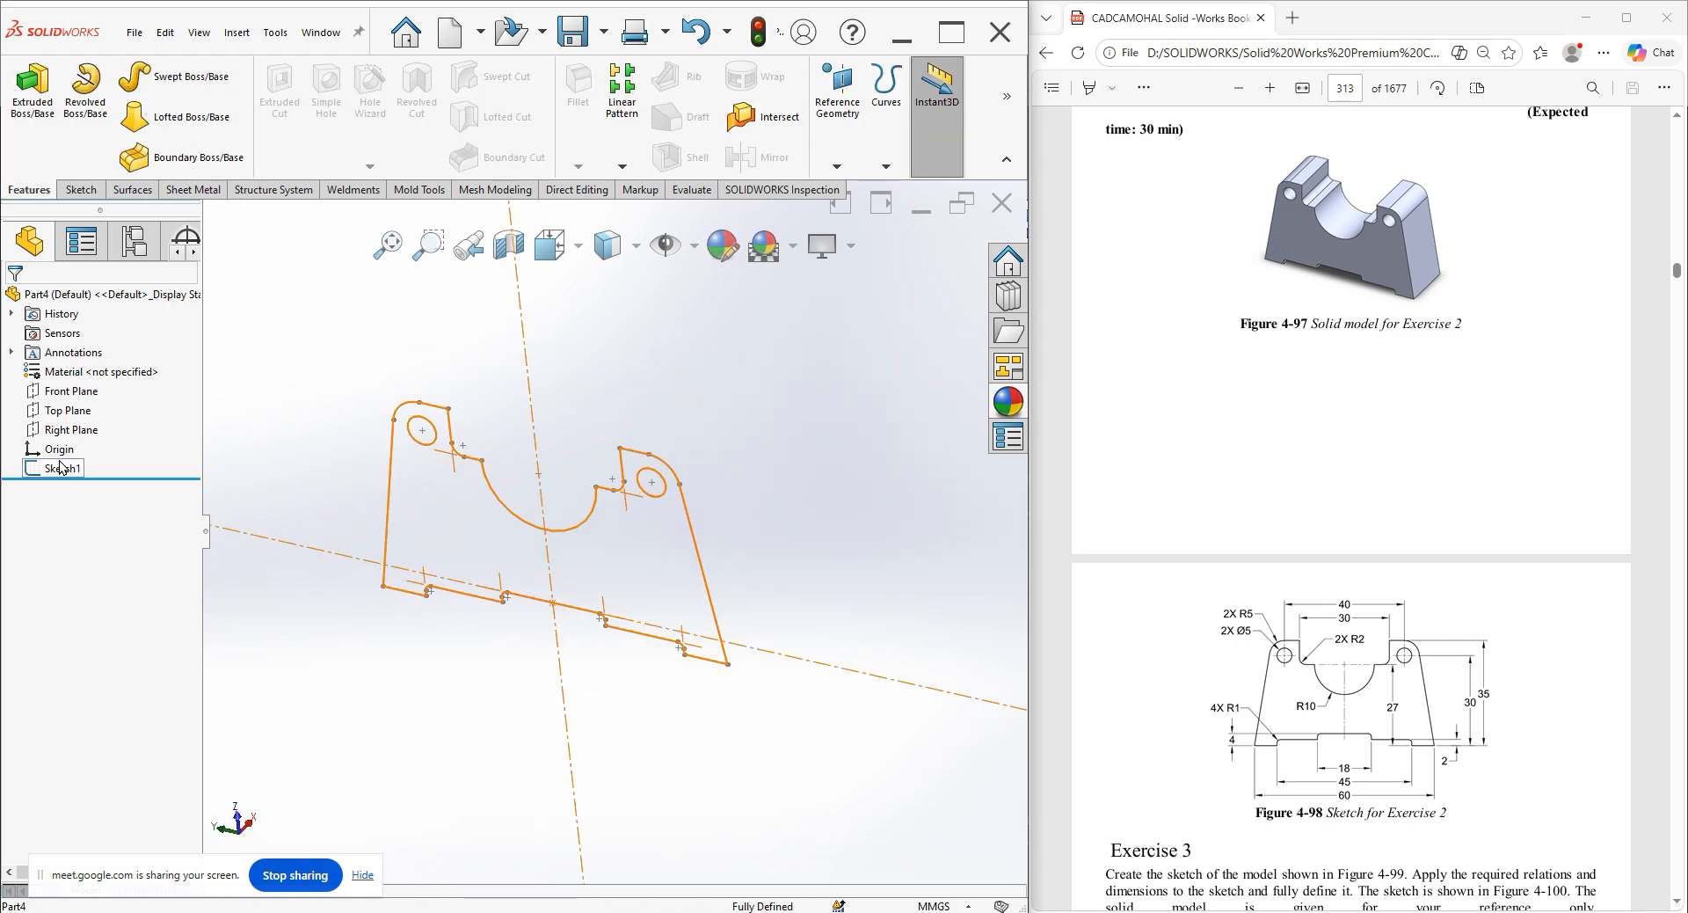
pyautogui.click(33, 90)
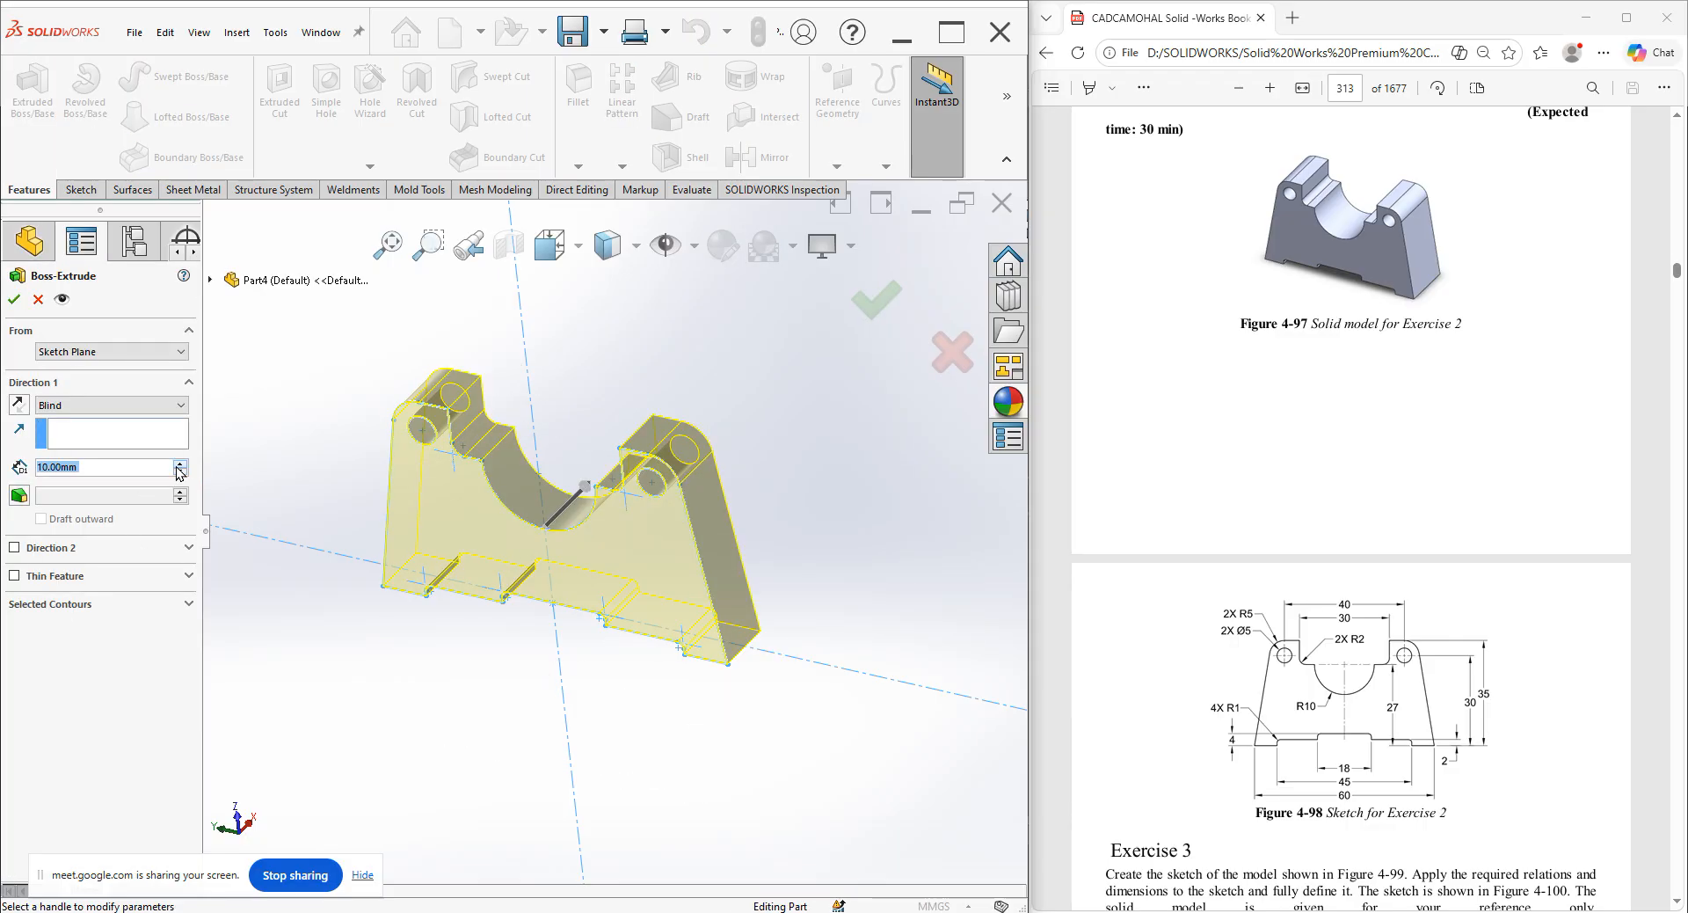
pyautogui.click(180, 464)
pyautogui.click(180, 463)
pyautogui.click(14, 299)
pyautogui.moveTo(517, 552); pyautogui.dragTo(466, 565, button='middle')
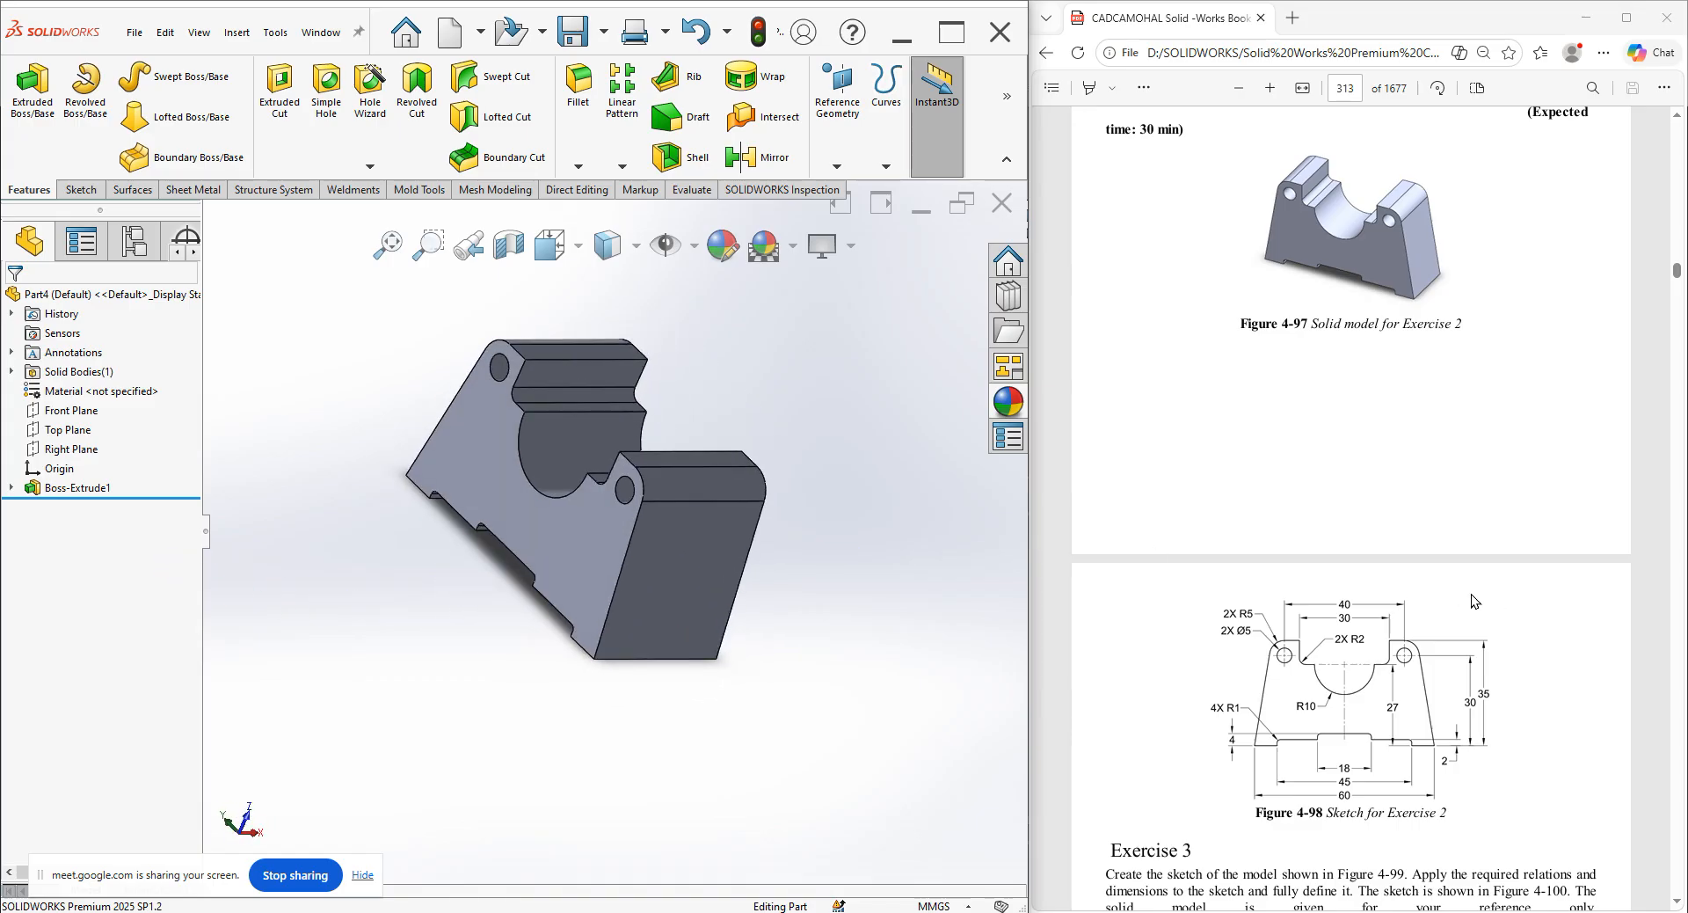
# Switch to the PDF workbook and bring up an enlarged view of the Figure 4-100 sketch for Exercise 3.
pyautogui.scroll(-8, 1455, 601)
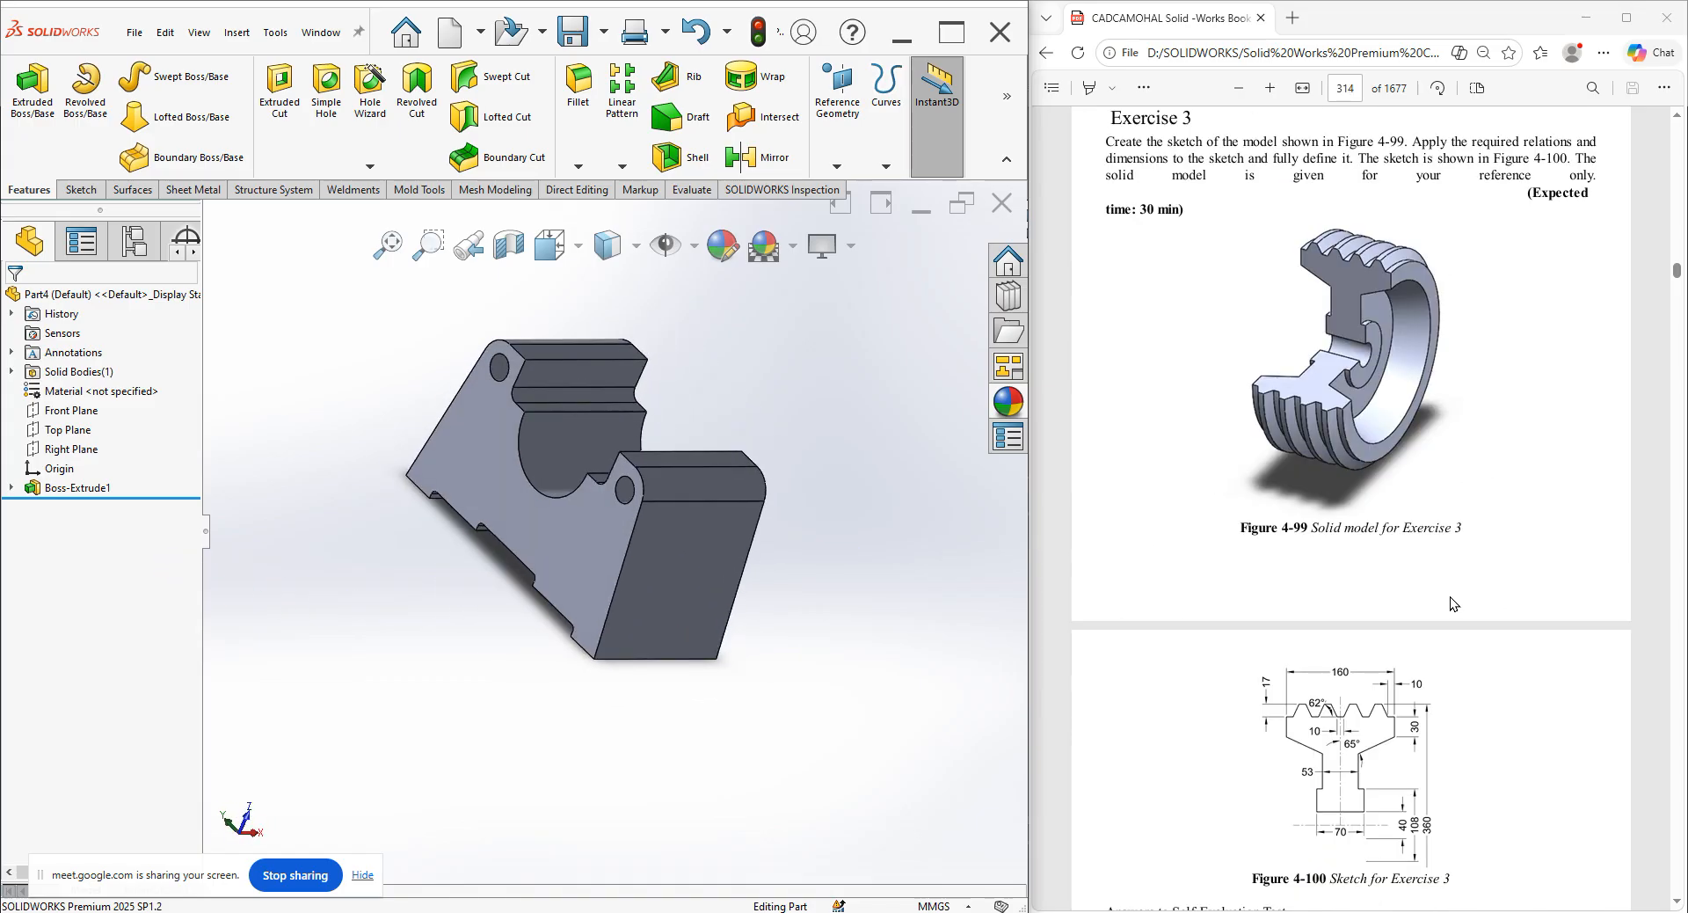
pyautogui.press('Down')
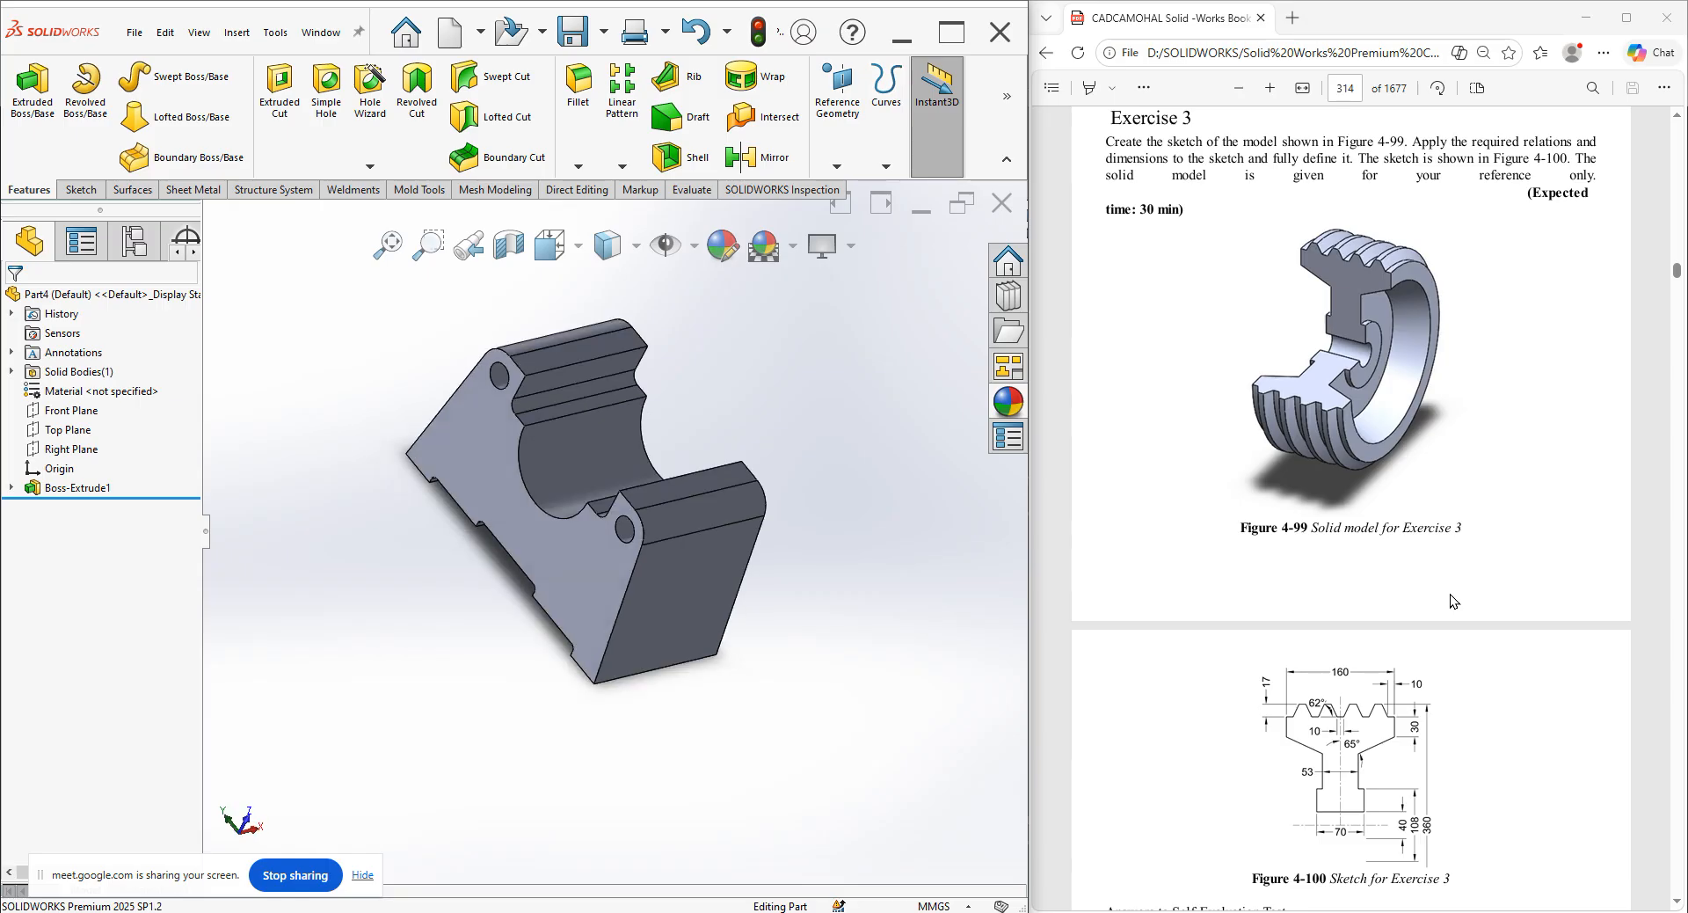
pyautogui.scroll(-8, 1449, 594)
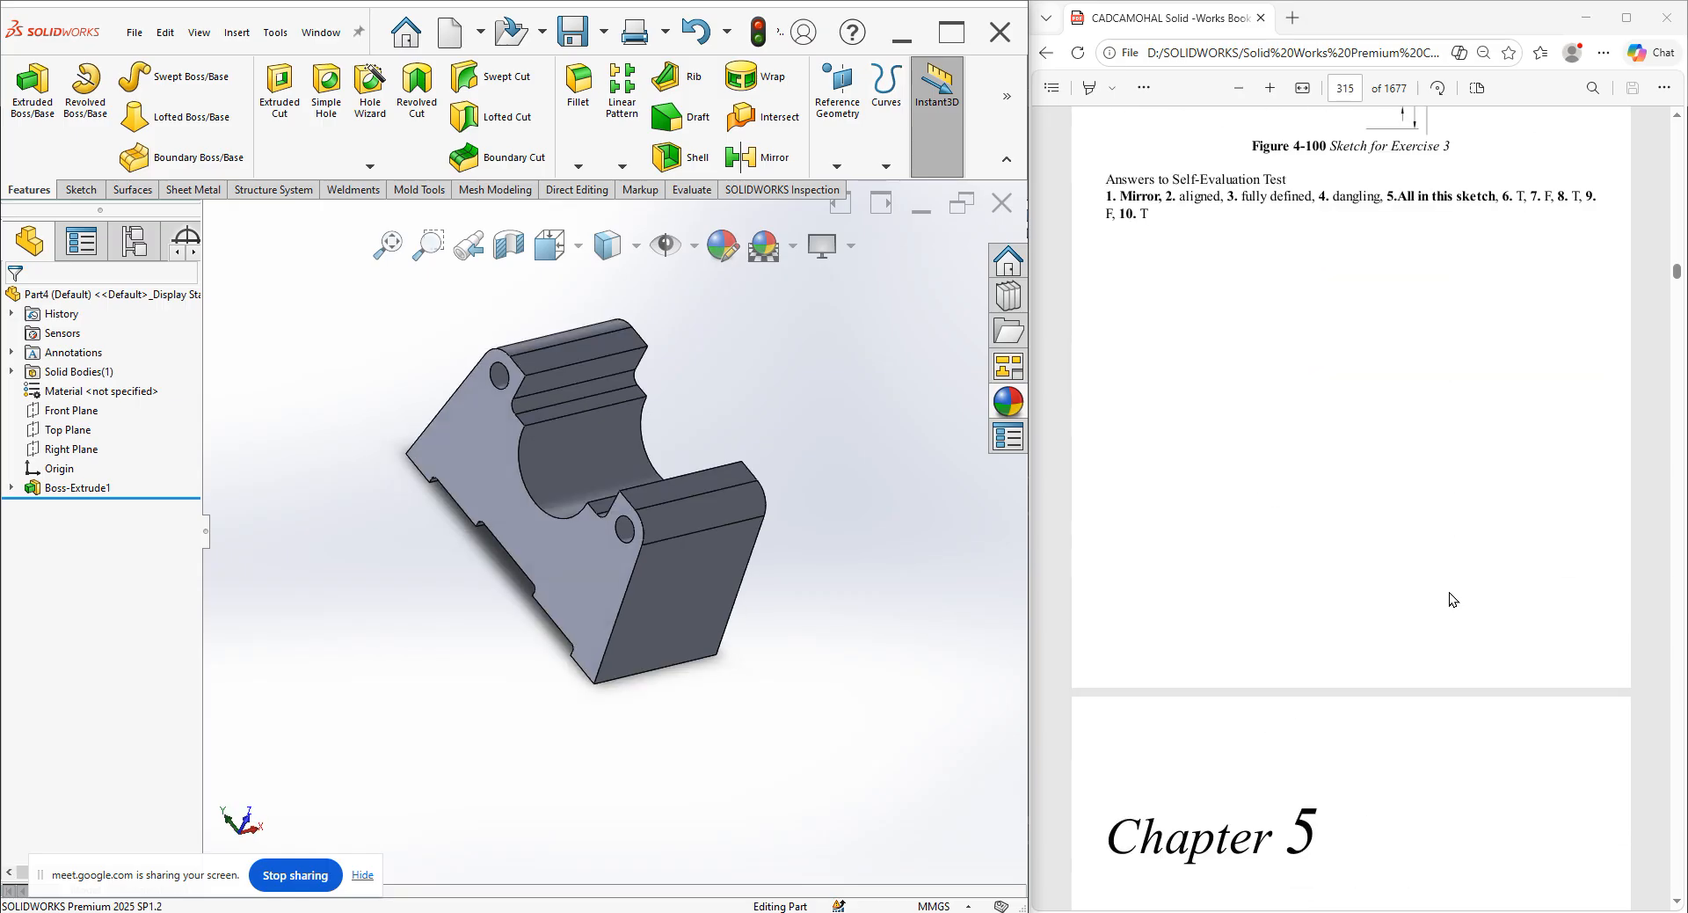
pyautogui.click(1678, 117)
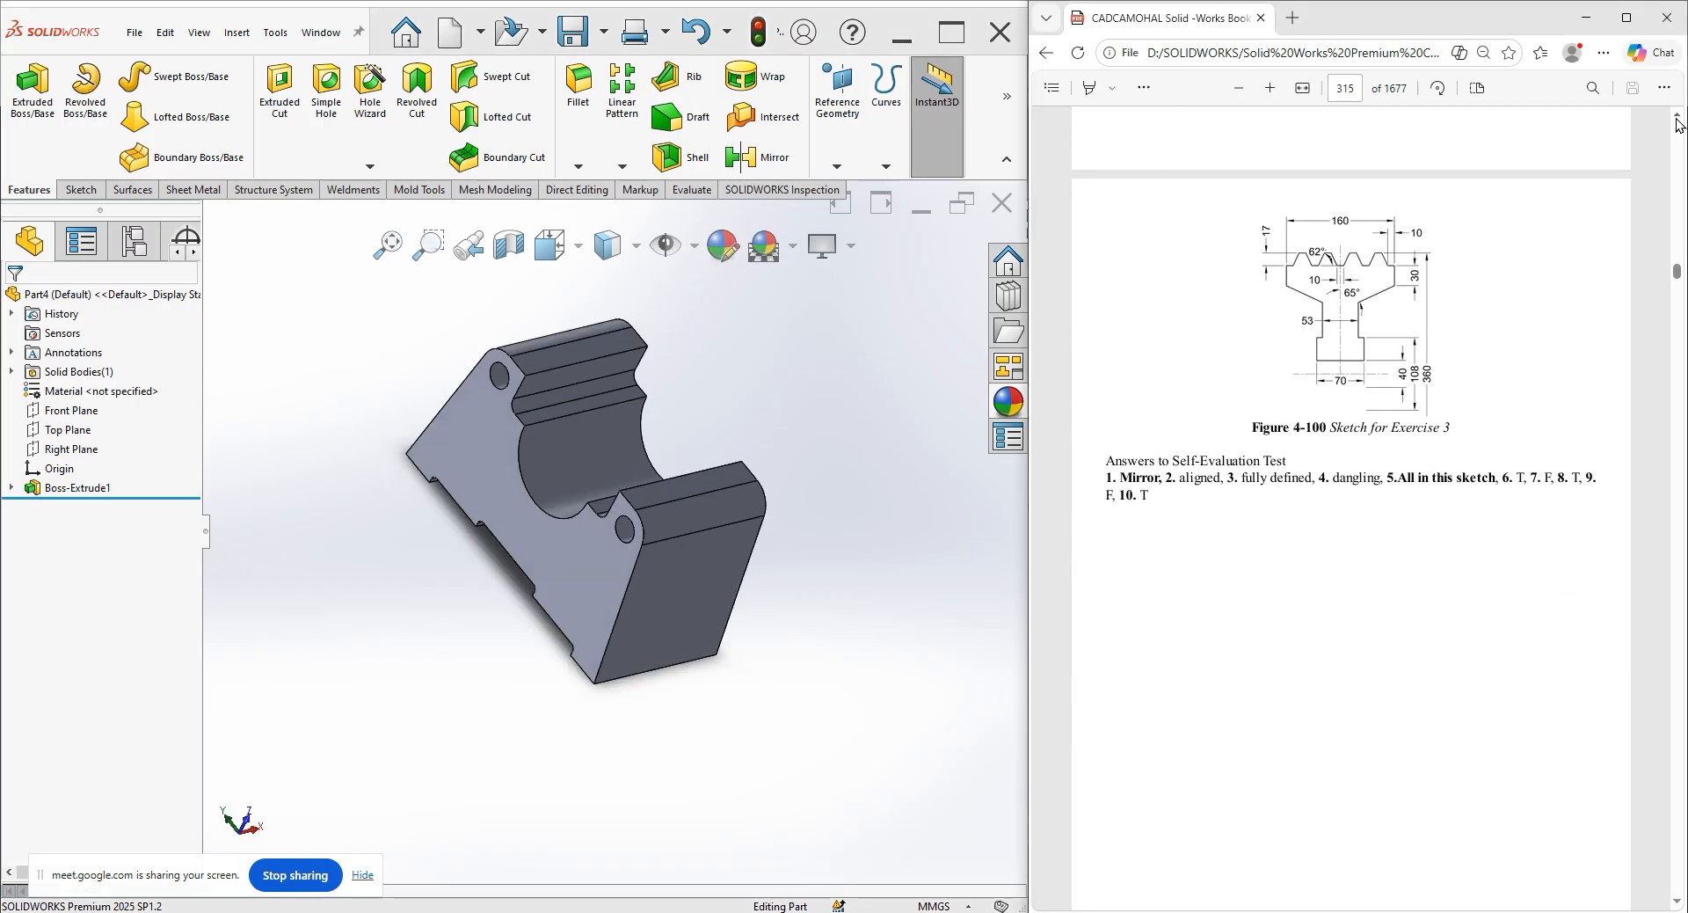
pyautogui.click(1678, 117)
pyautogui.keyDown('ctrl'); pyautogui.scroll(5, 1375, 316); pyautogui.keyUp('ctrl')
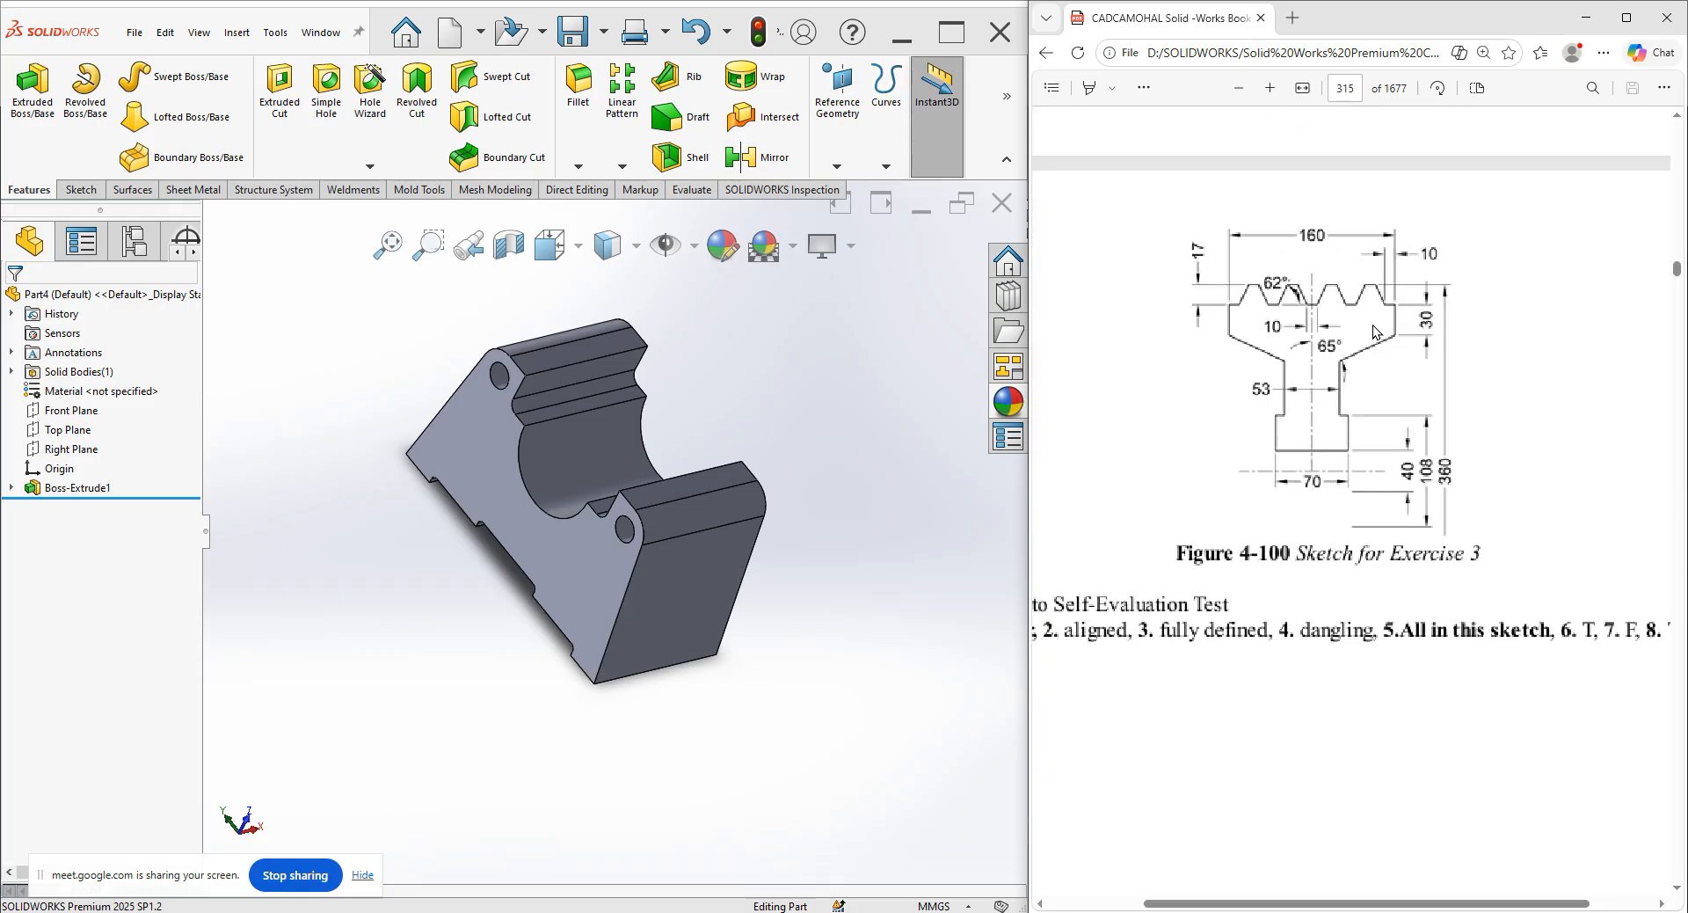
# Create a new part and start a sketch on the Front Plane.
pyautogui.click(451, 33)
pyautogui.doubleClick(707, 338)
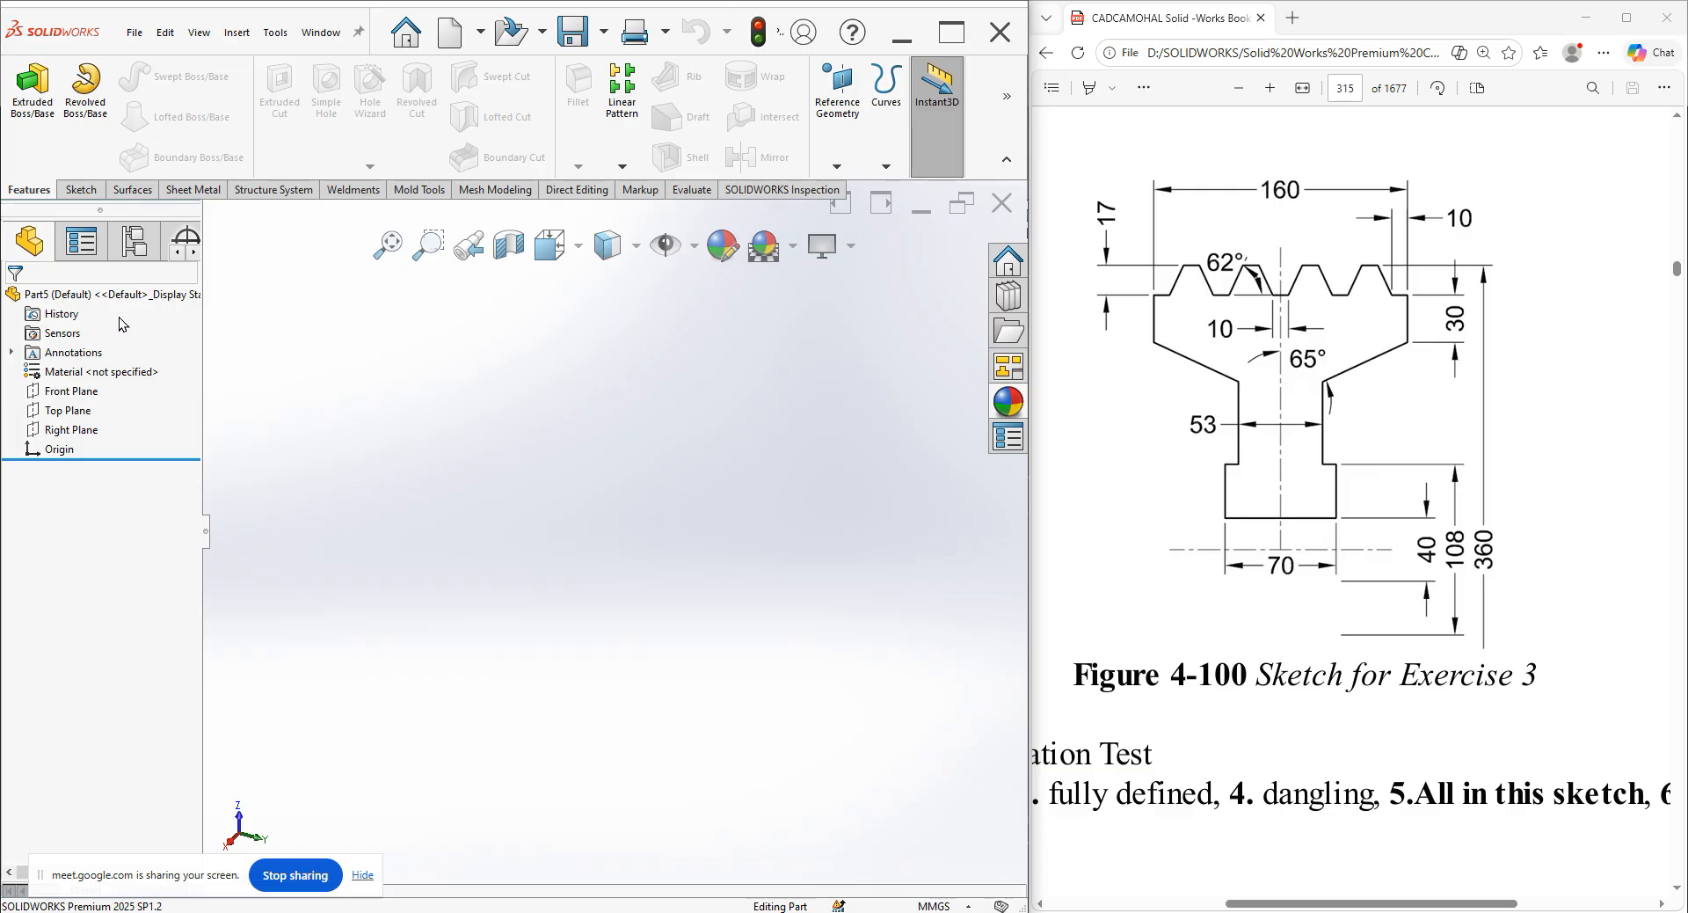
pyautogui.click(91, 397)
pyautogui.click(132, 362)
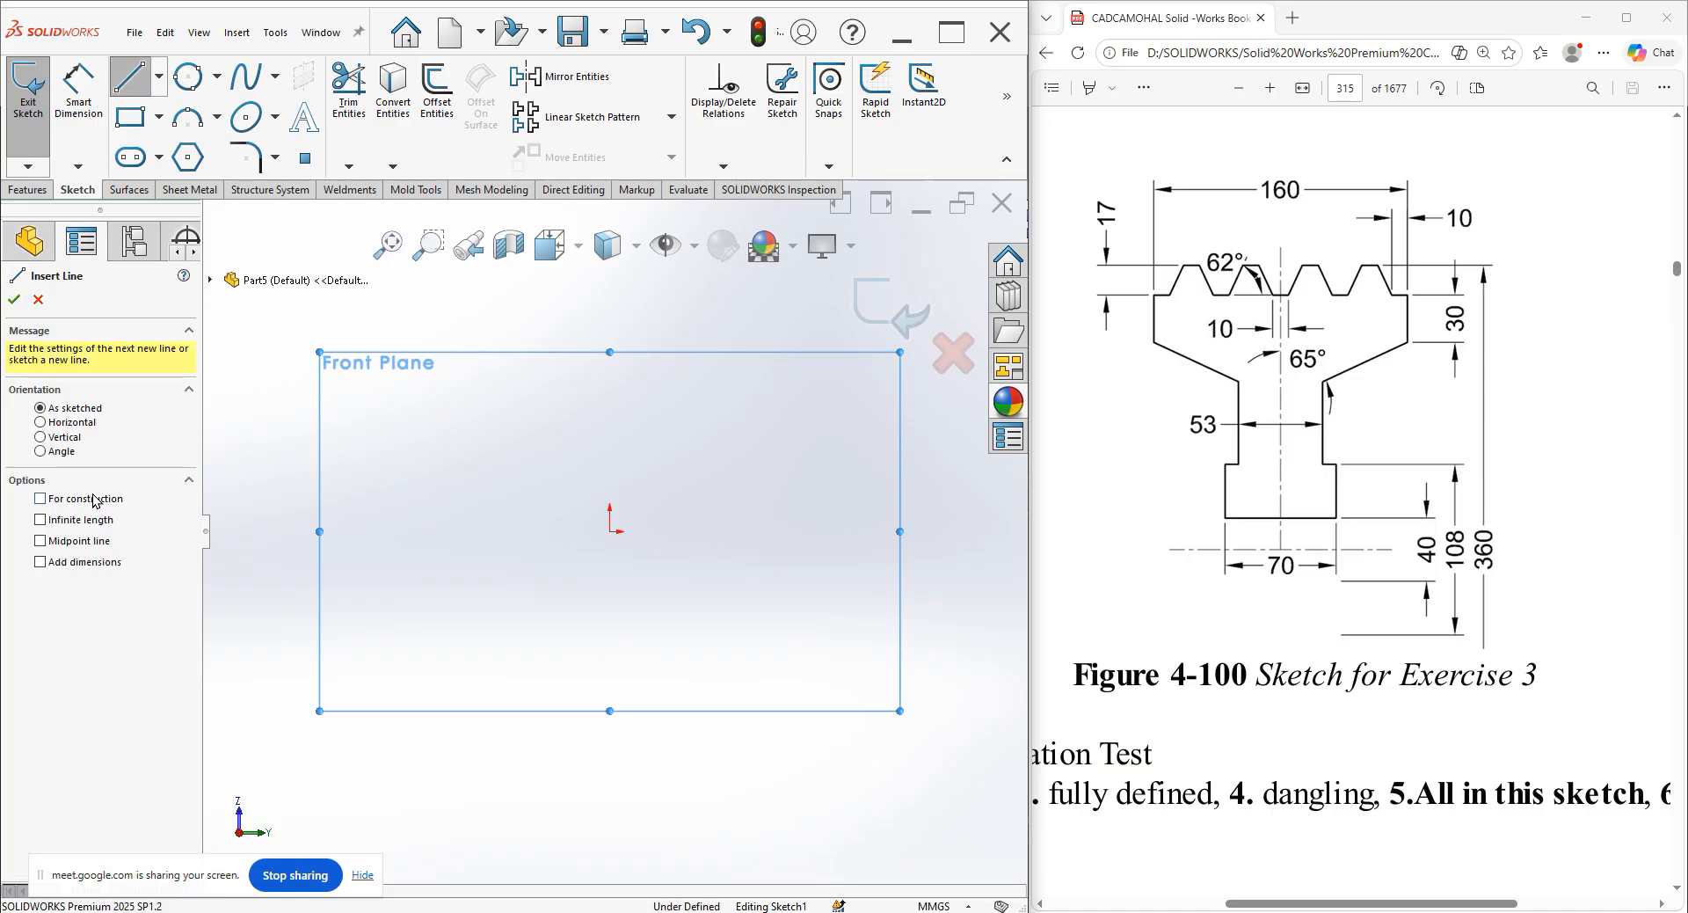
# Draw infinite-length vertical and horizontal construction centrelines through the origin.
pyautogui.click(89, 522)
pyautogui.click(612, 534)
pyautogui.click(612, 553)
pyautogui.click(613, 532)
pyautogui.click(680, 532)
pyautogui.rightClick(700, 495)
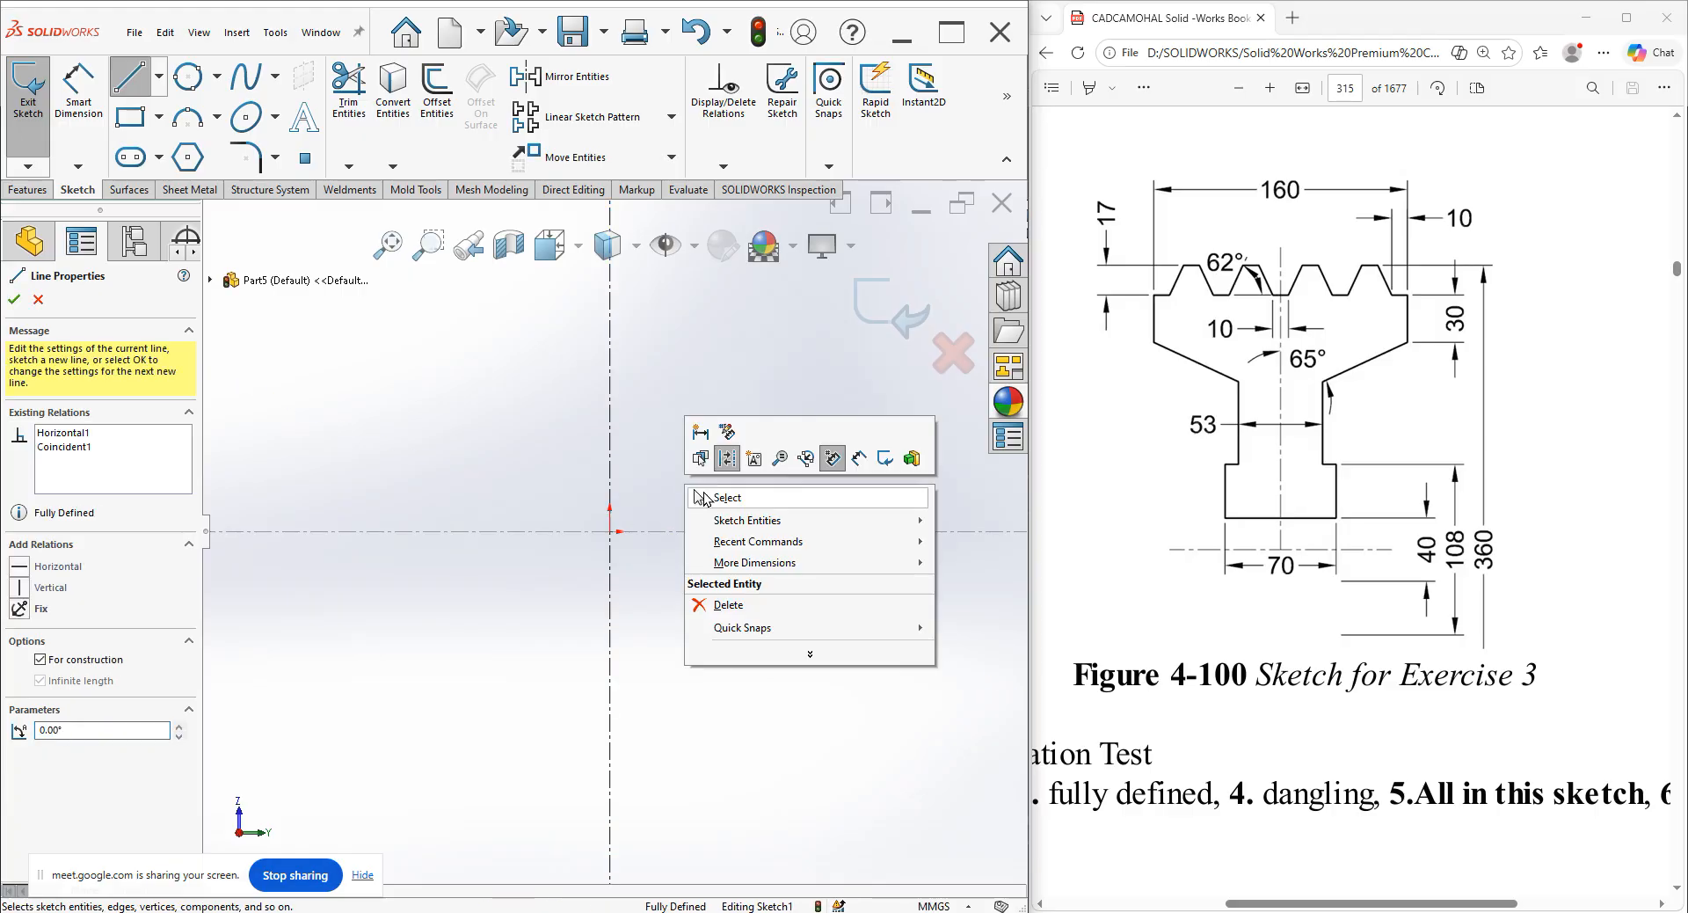
pyautogui.click(727, 497)
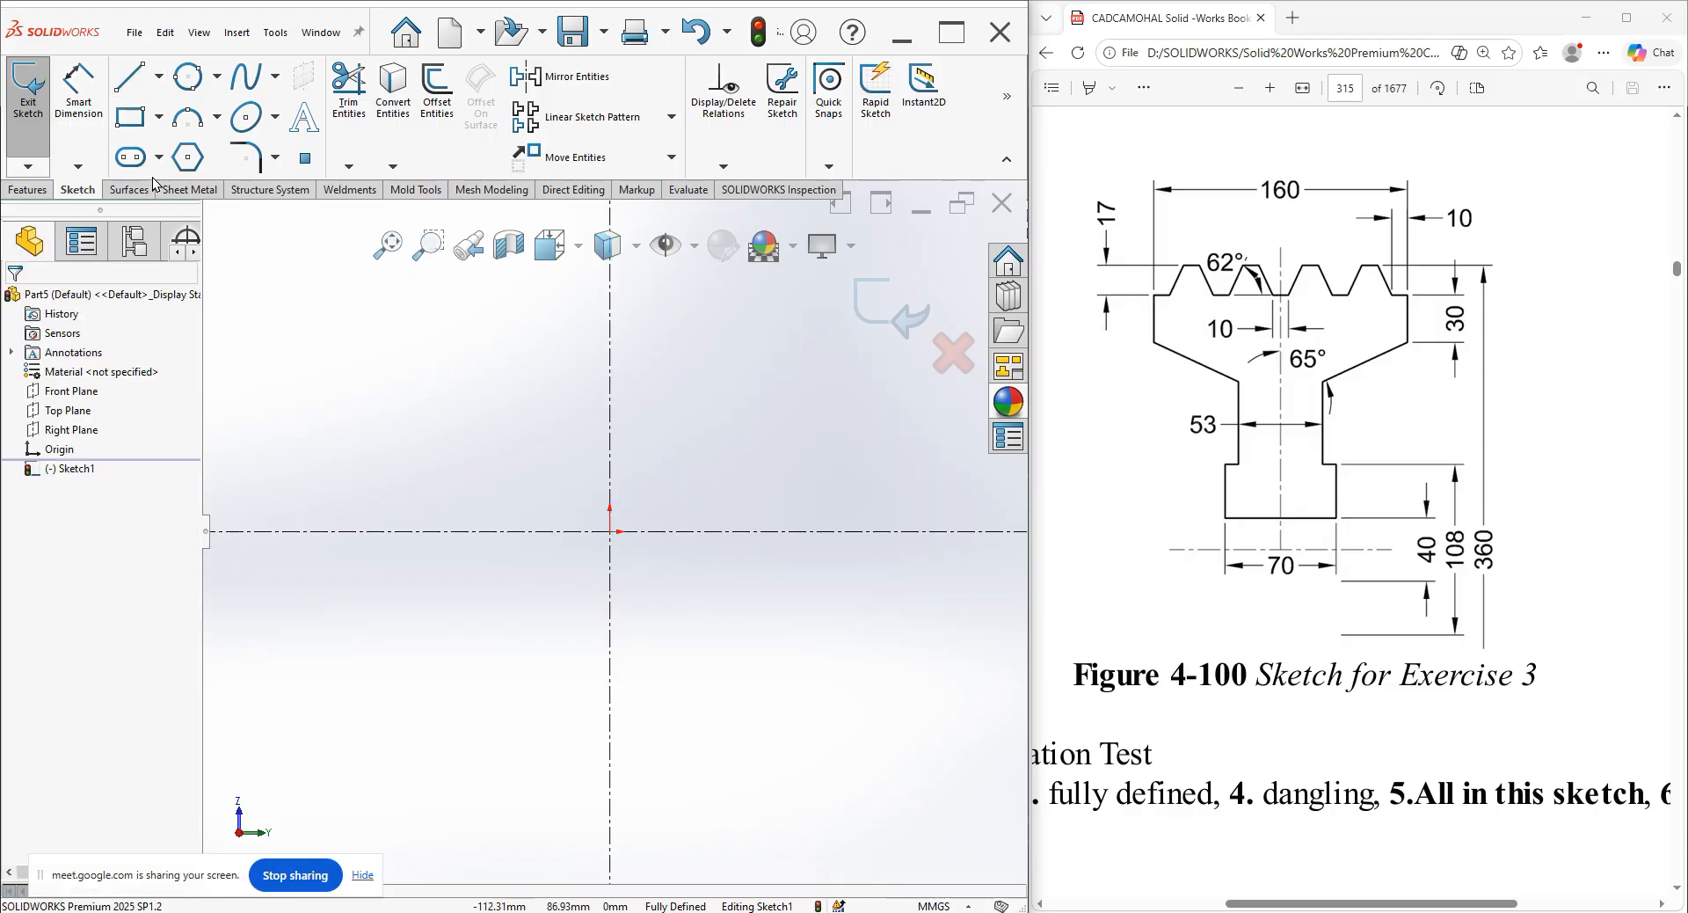
# Activate Dynamic Mirror Entities about the vertical centreline.
pyautogui.click(1007, 96)
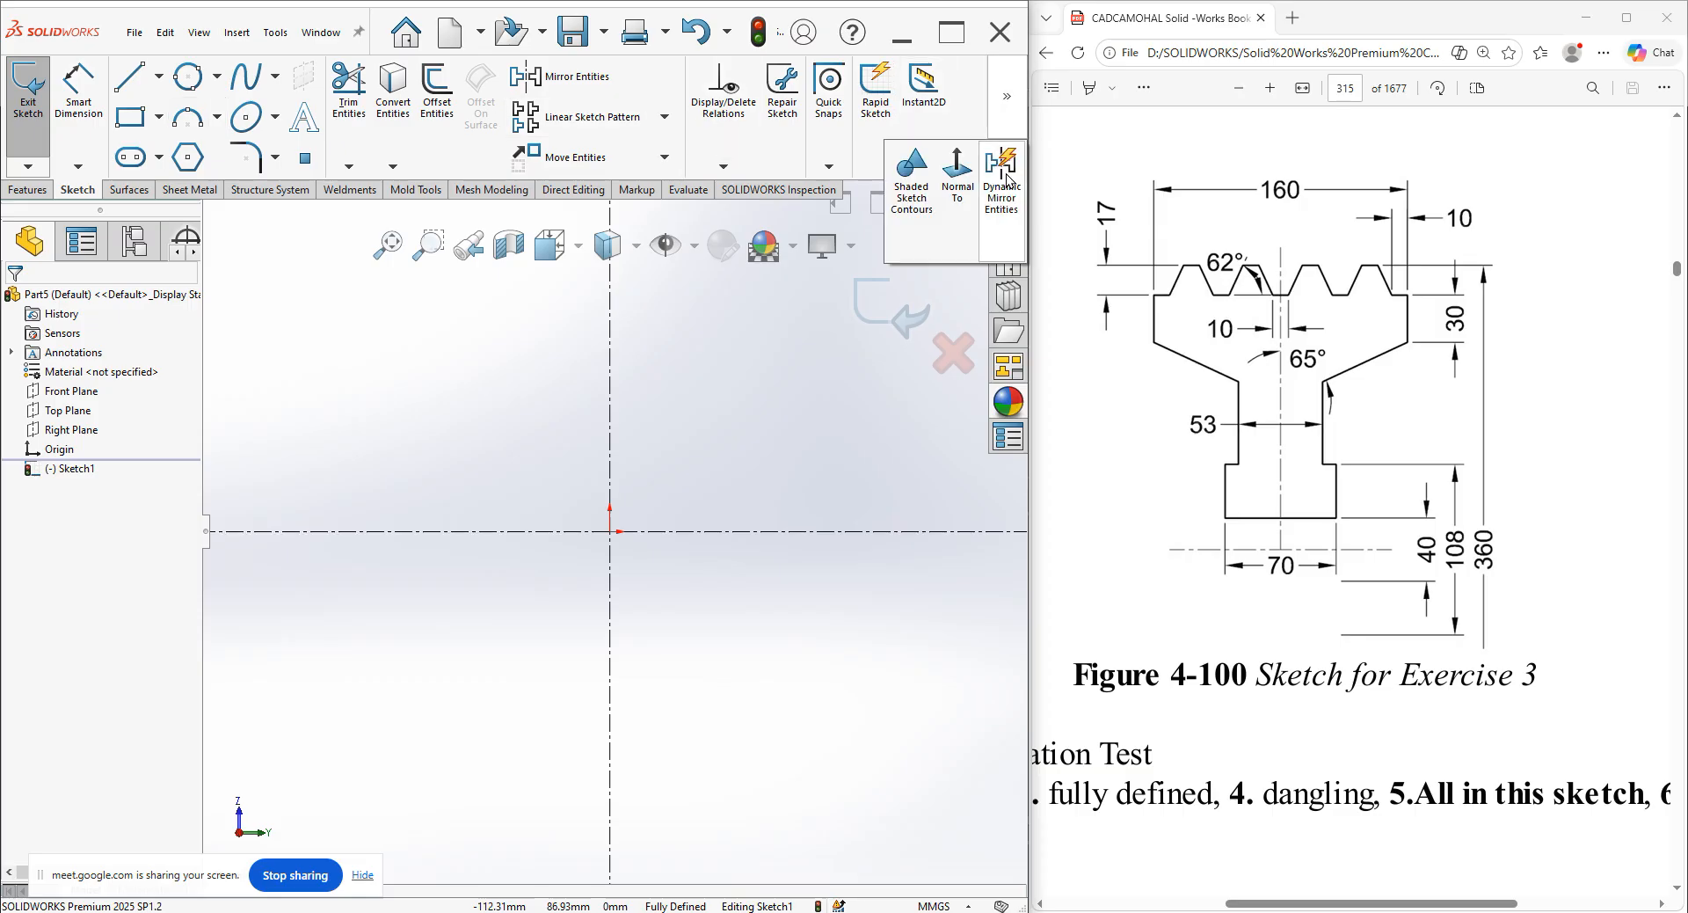
pyautogui.click(1004, 172)
pyautogui.click(611, 473)
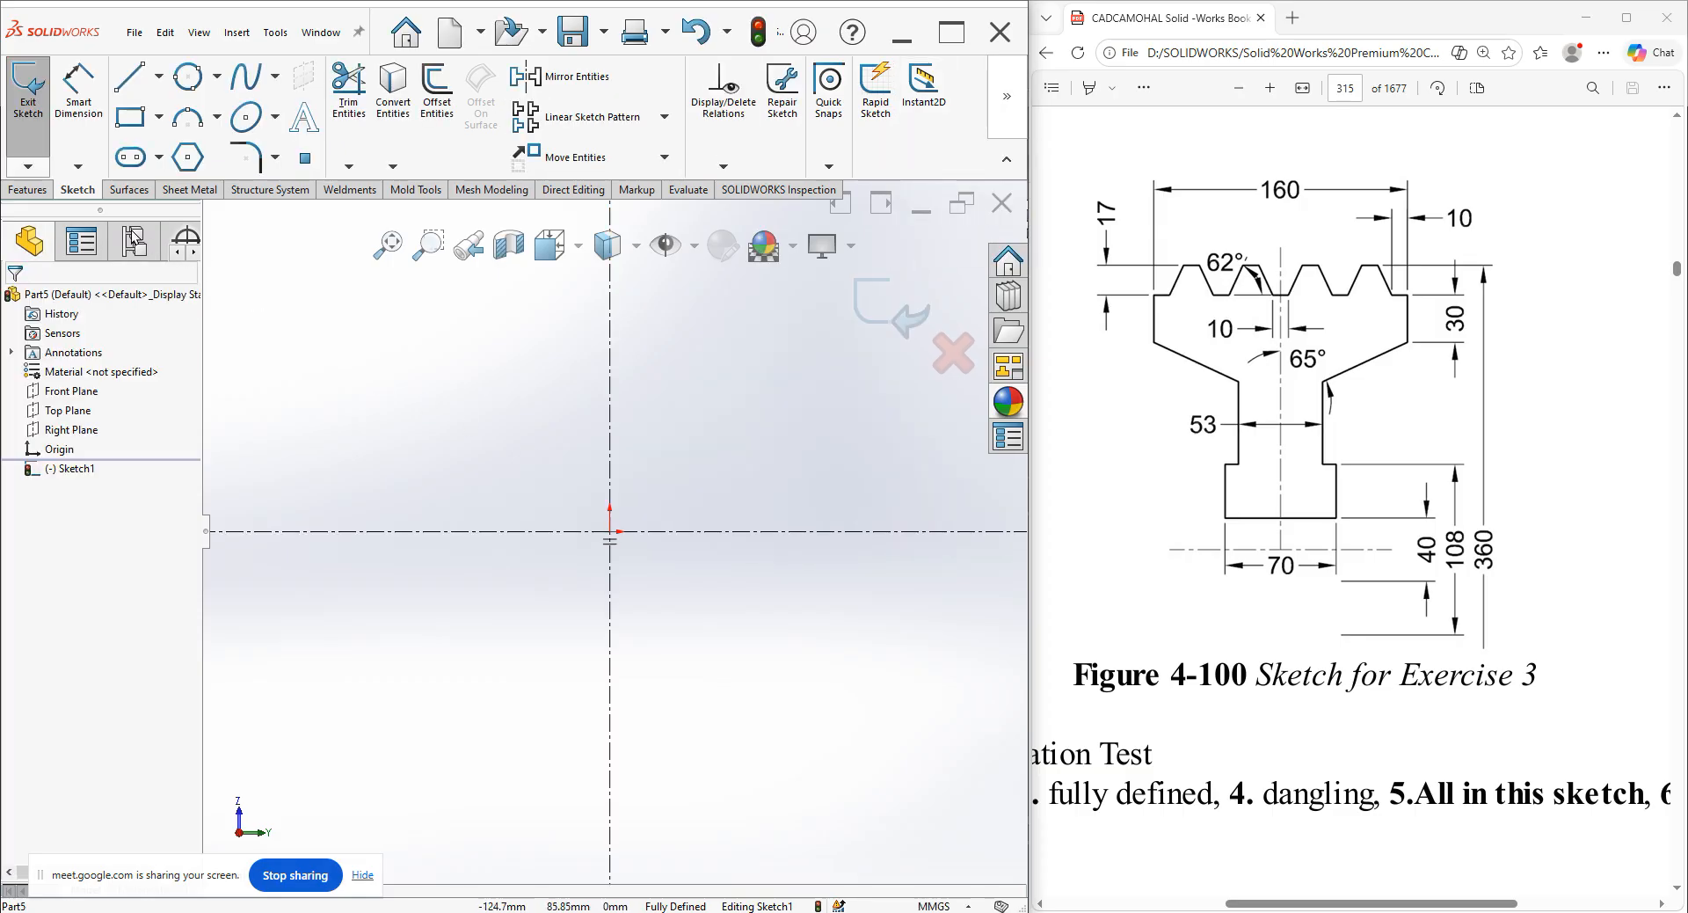
# Sketch half of the base block and the vertical stem wall, starting on the vertical centreline just above the origin.
pyautogui.click(610, 498)
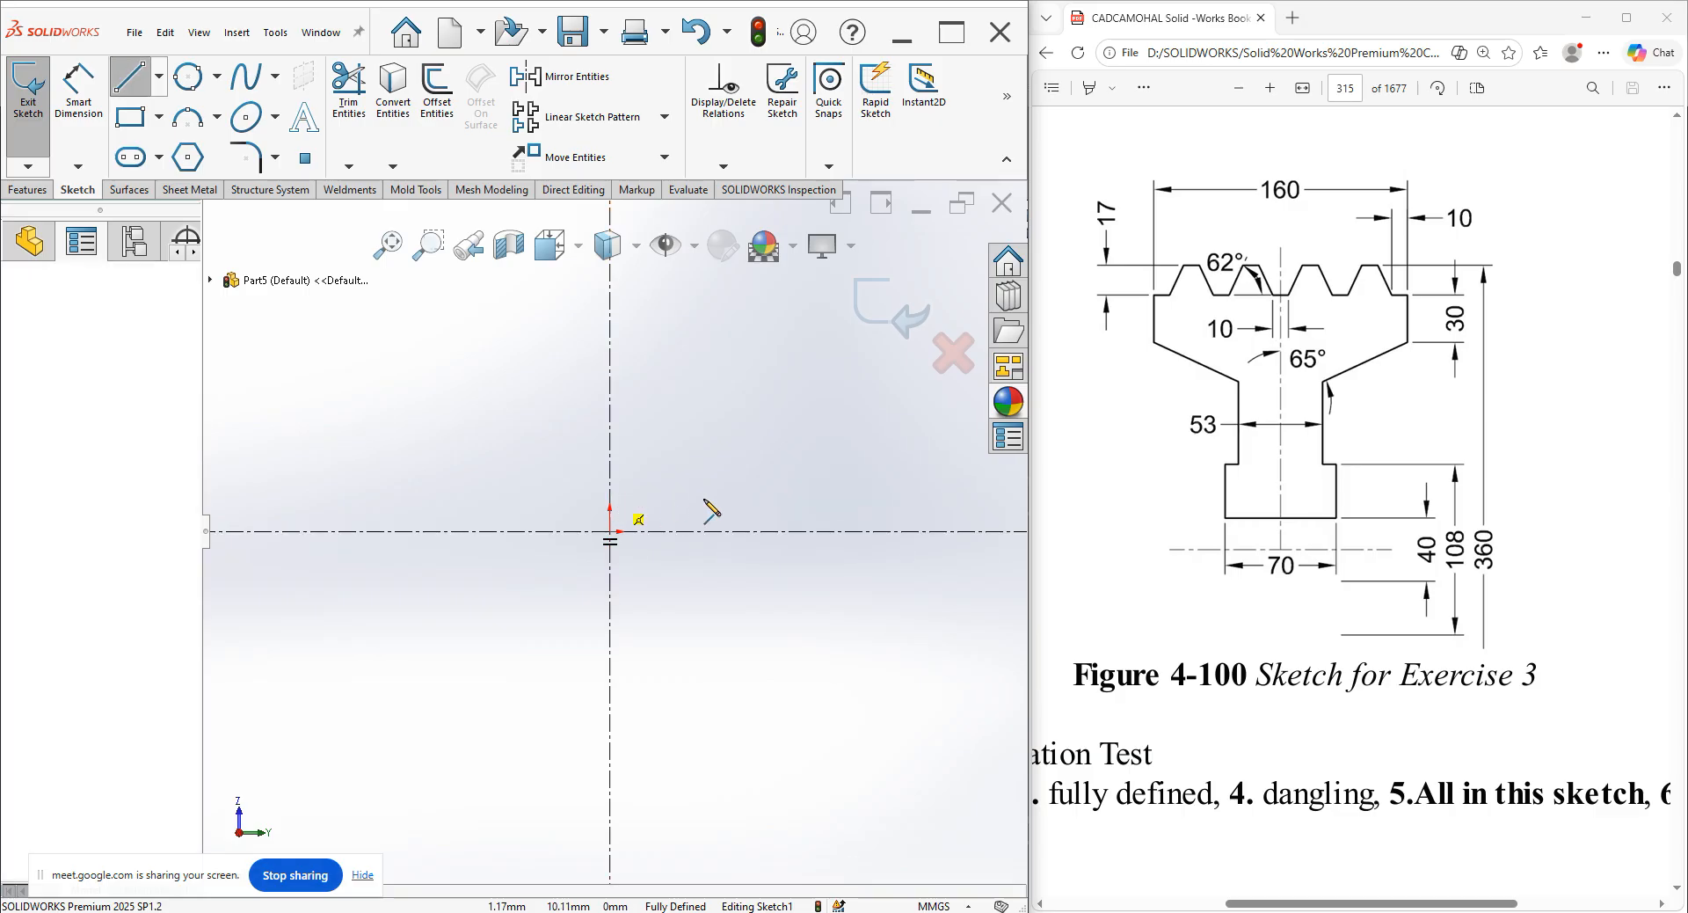
pyautogui.click(708, 498)
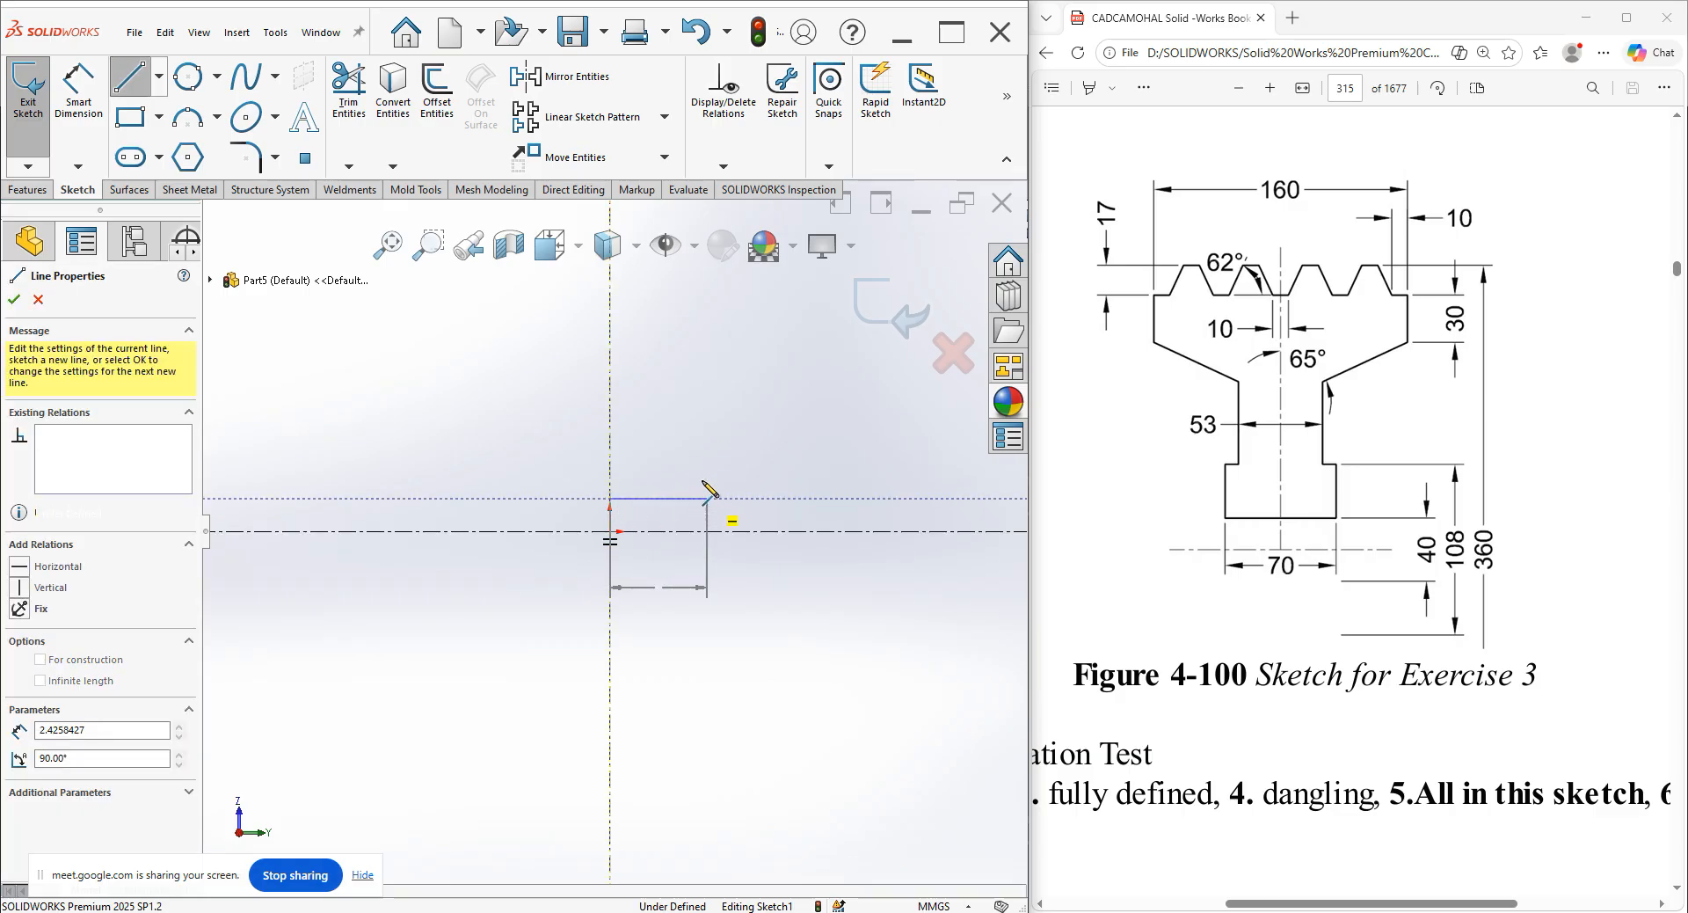
pyautogui.click(708, 432)
pyautogui.click(662, 431)
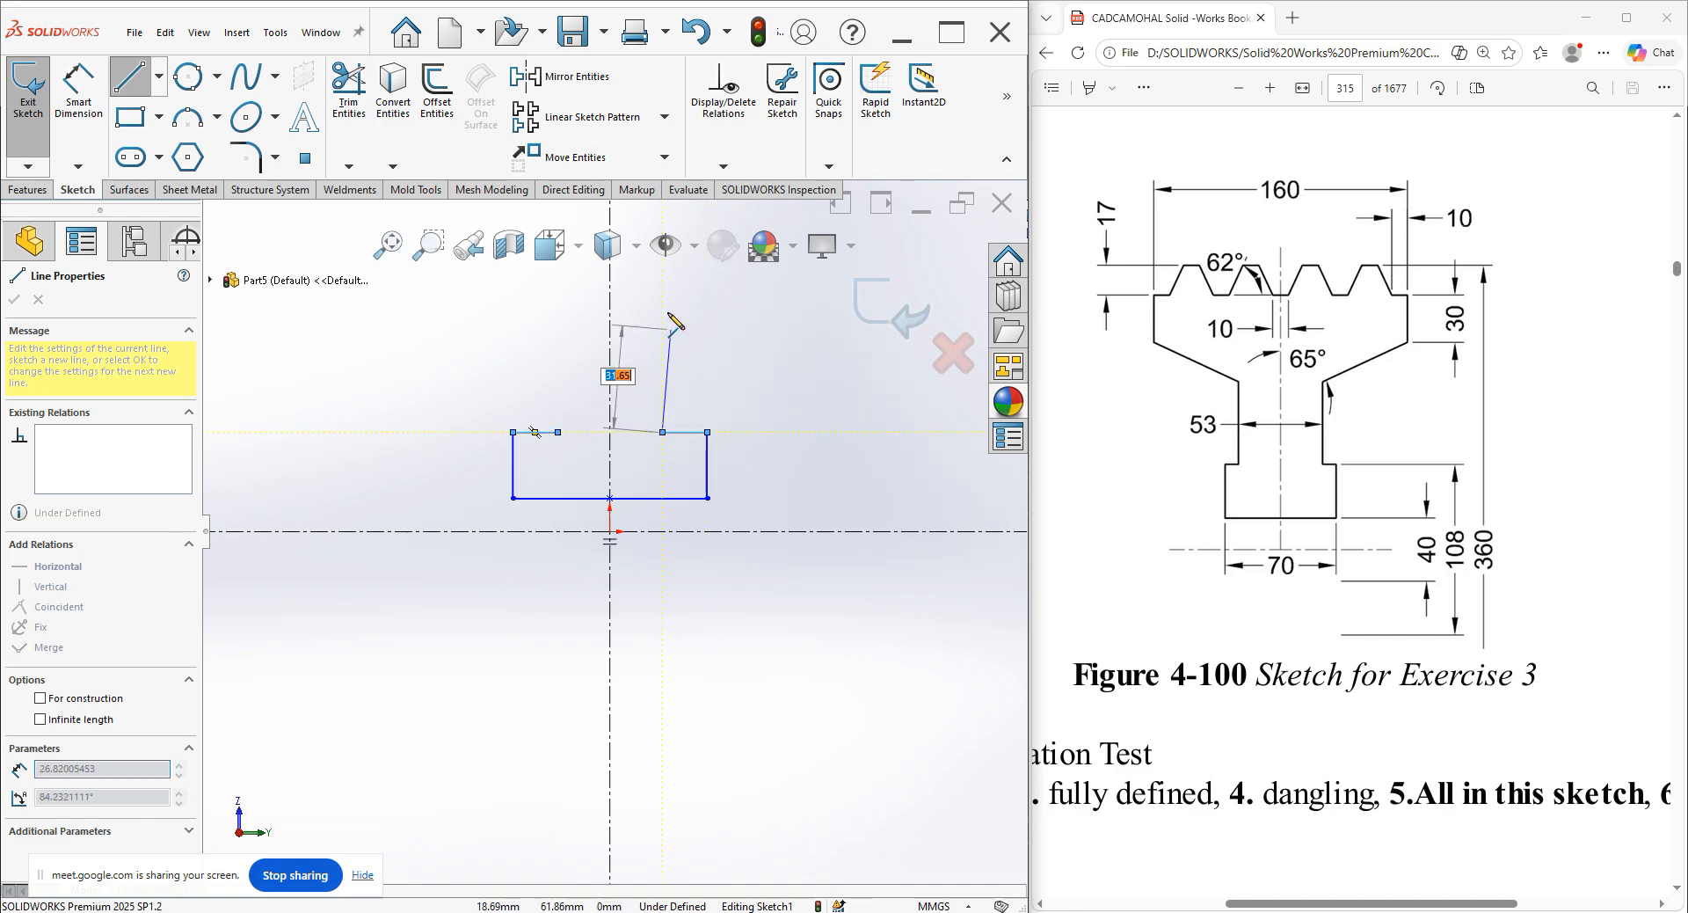
pyautogui.click(663, 299)
# Continue the half profile with an outward-slanting flare, a vertical side edge about 34 mm long and a short inward ledge.
pyautogui.press('z')
pyautogui.press('z')
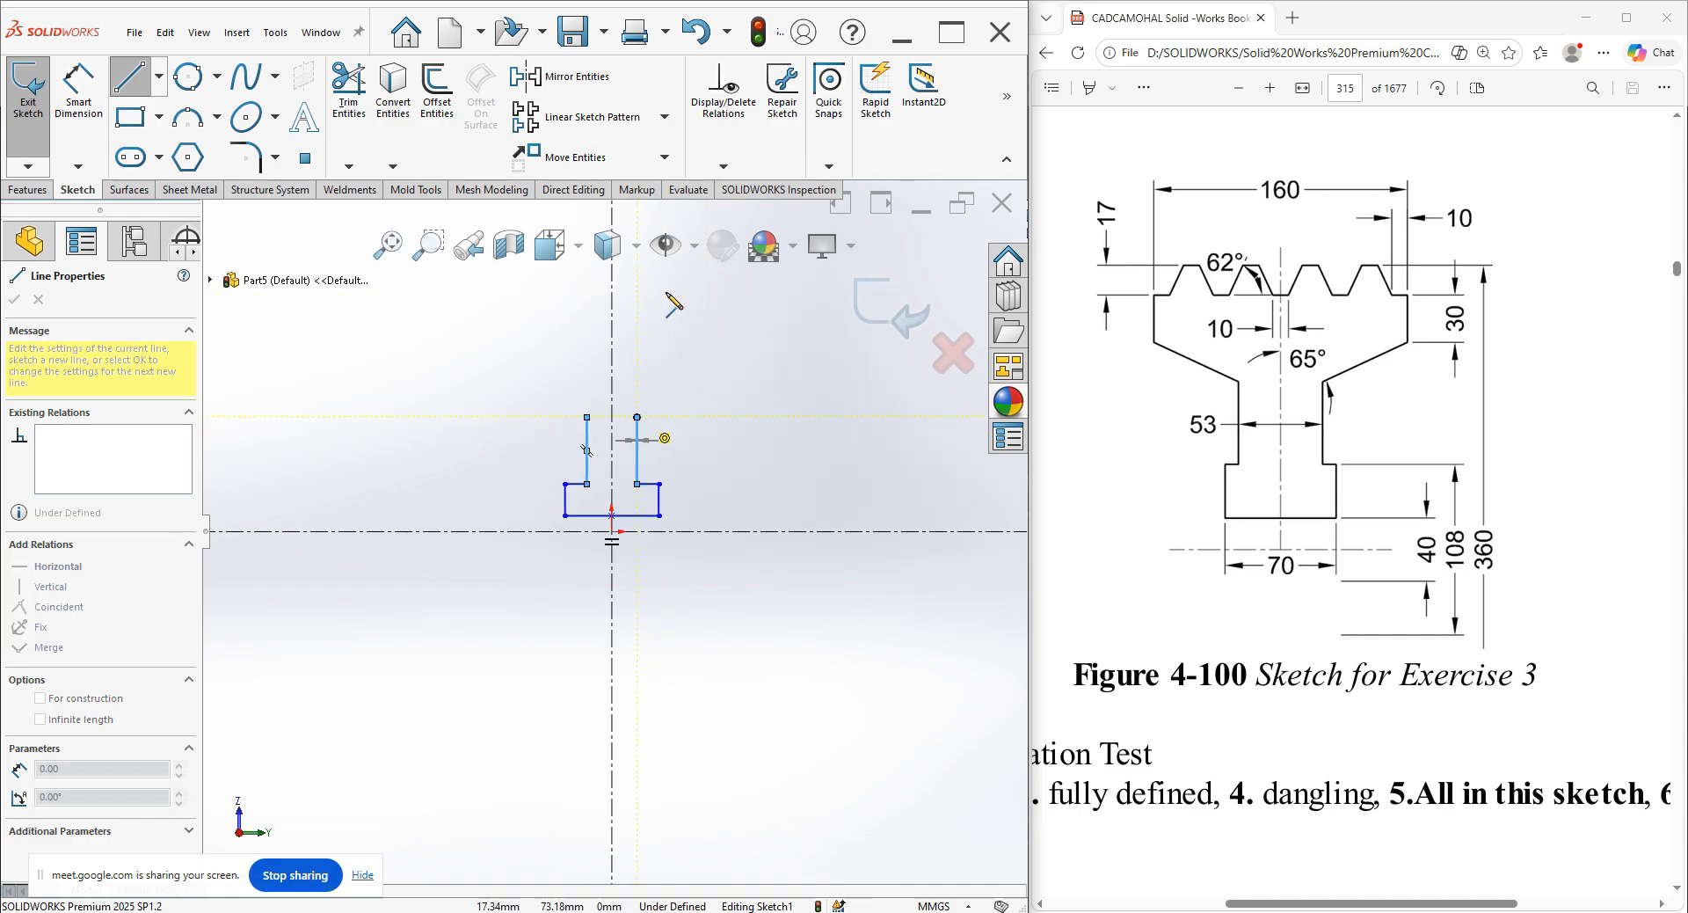
pyautogui.click(719, 325)
pyautogui.keyDown('ctrl'); pyautogui.moveTo(720, 239); pyautogui.dragTo(654, 421, button='middle'); pyautogui.keyUp('ctrl')
pyautogui.scroll(-3, 659, 428)
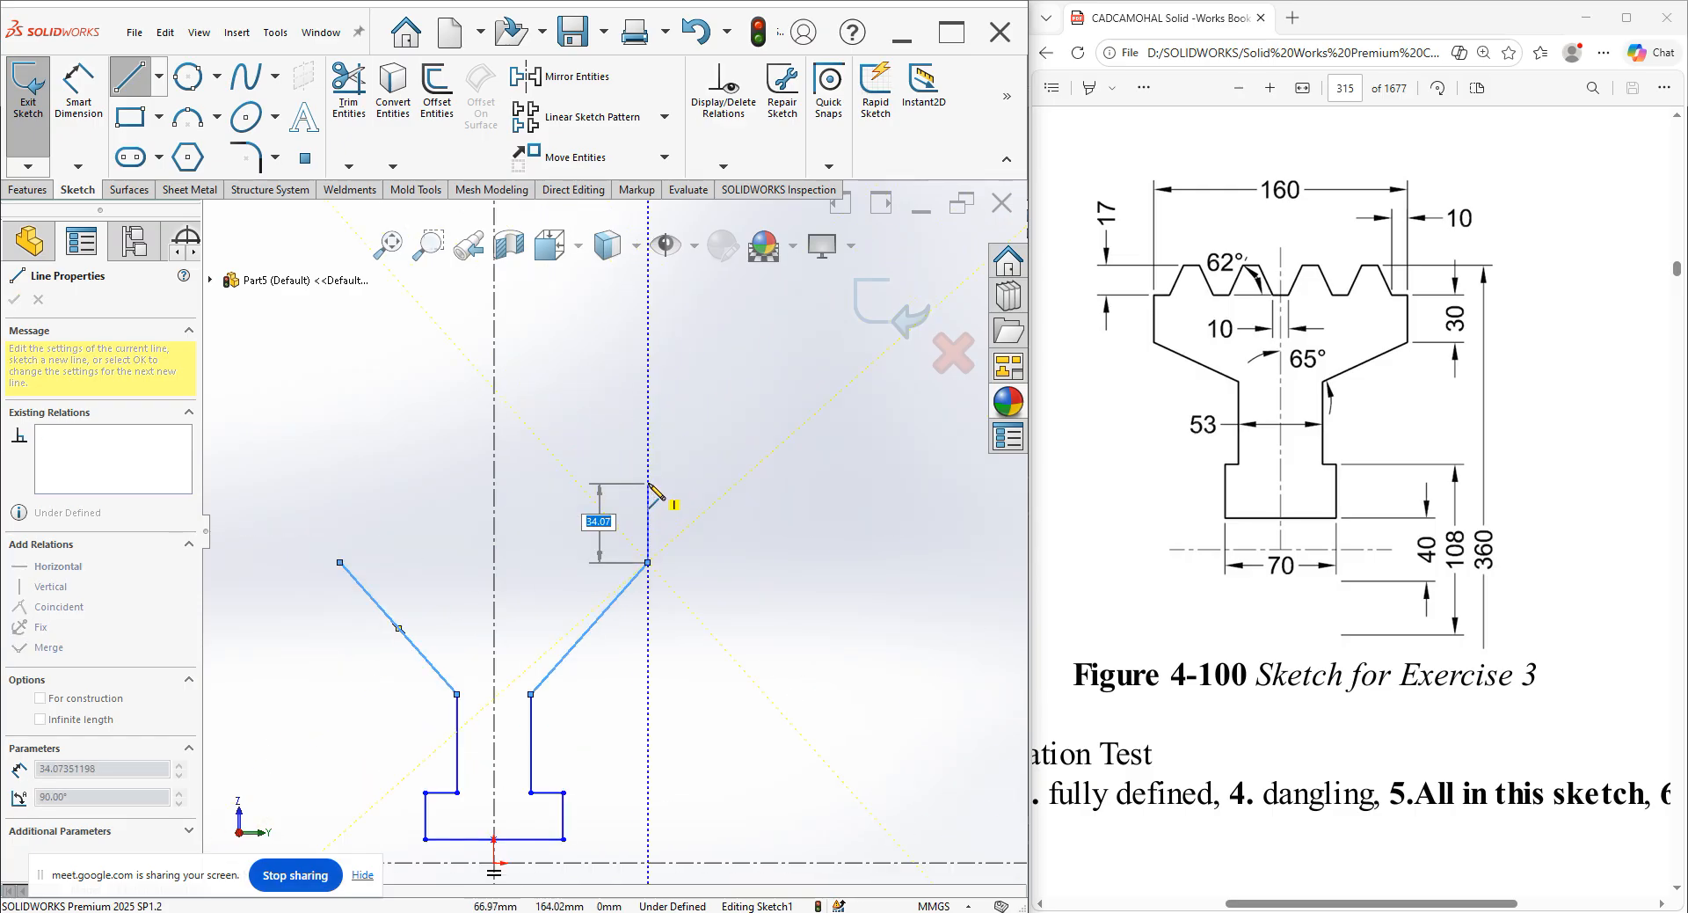
pyautogui.click(646, 482)
pyautogui.click(622, 482)
# Sketch the outermost trapezoidal tooth from the ledge, with a flat top and an inner flank about 13 mm long.
pyautogui.scroll(-3, 608, 440)
pyautogui.scroll(-2, 611, 490)
pyautogui.click(634, 487)
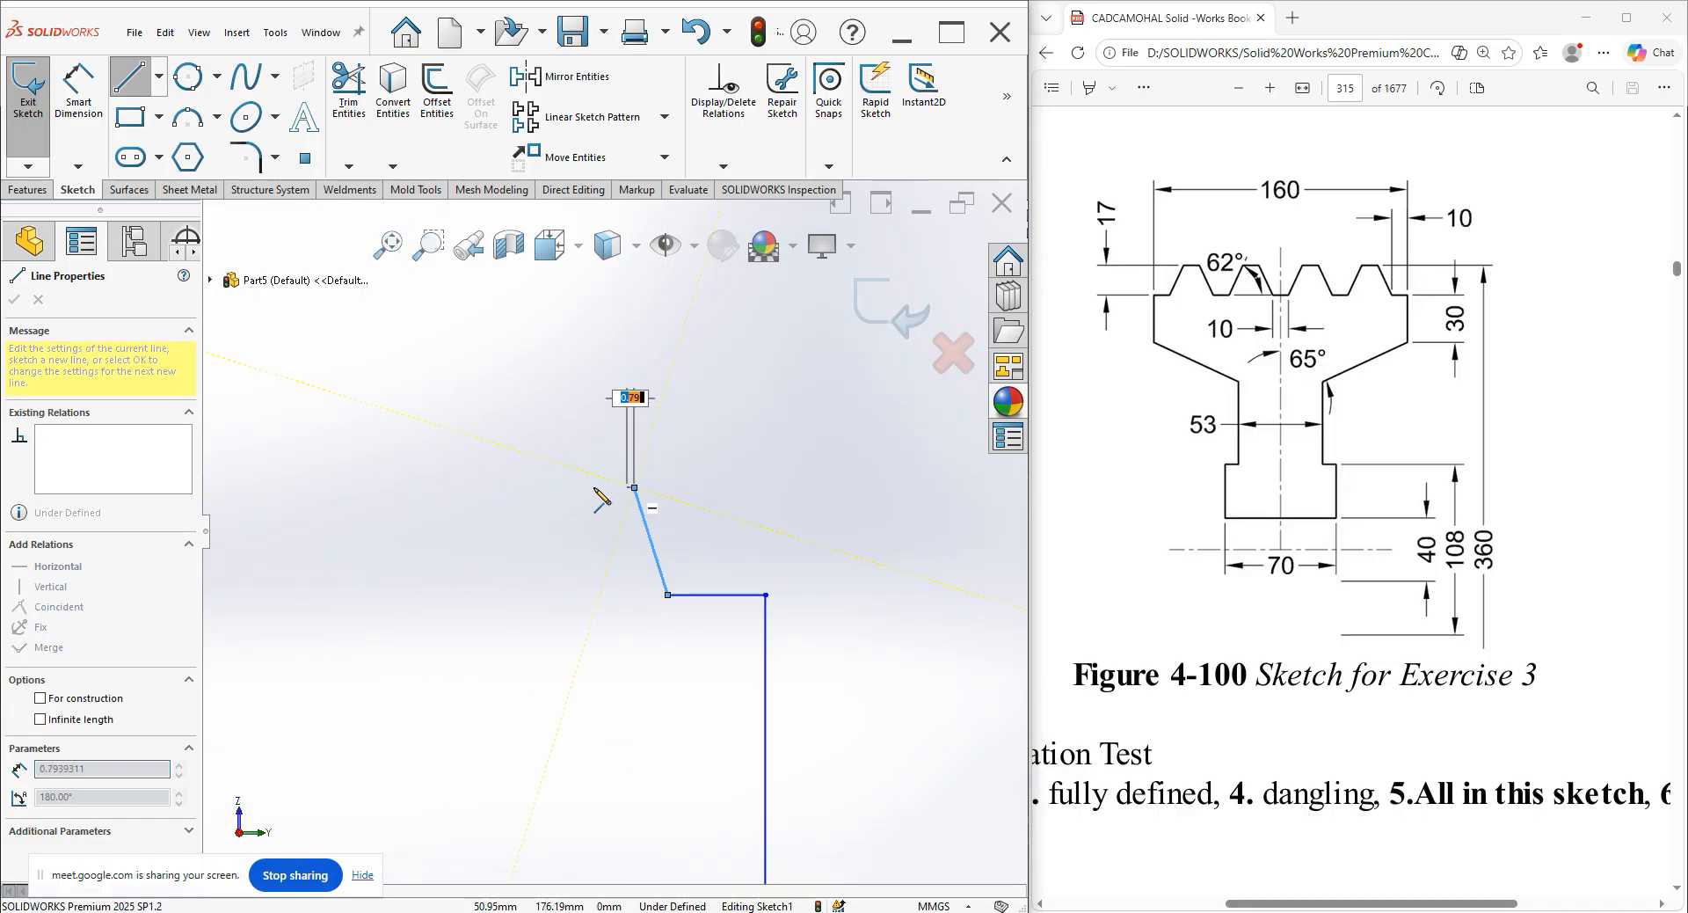
pyautogui.click(595, 487)
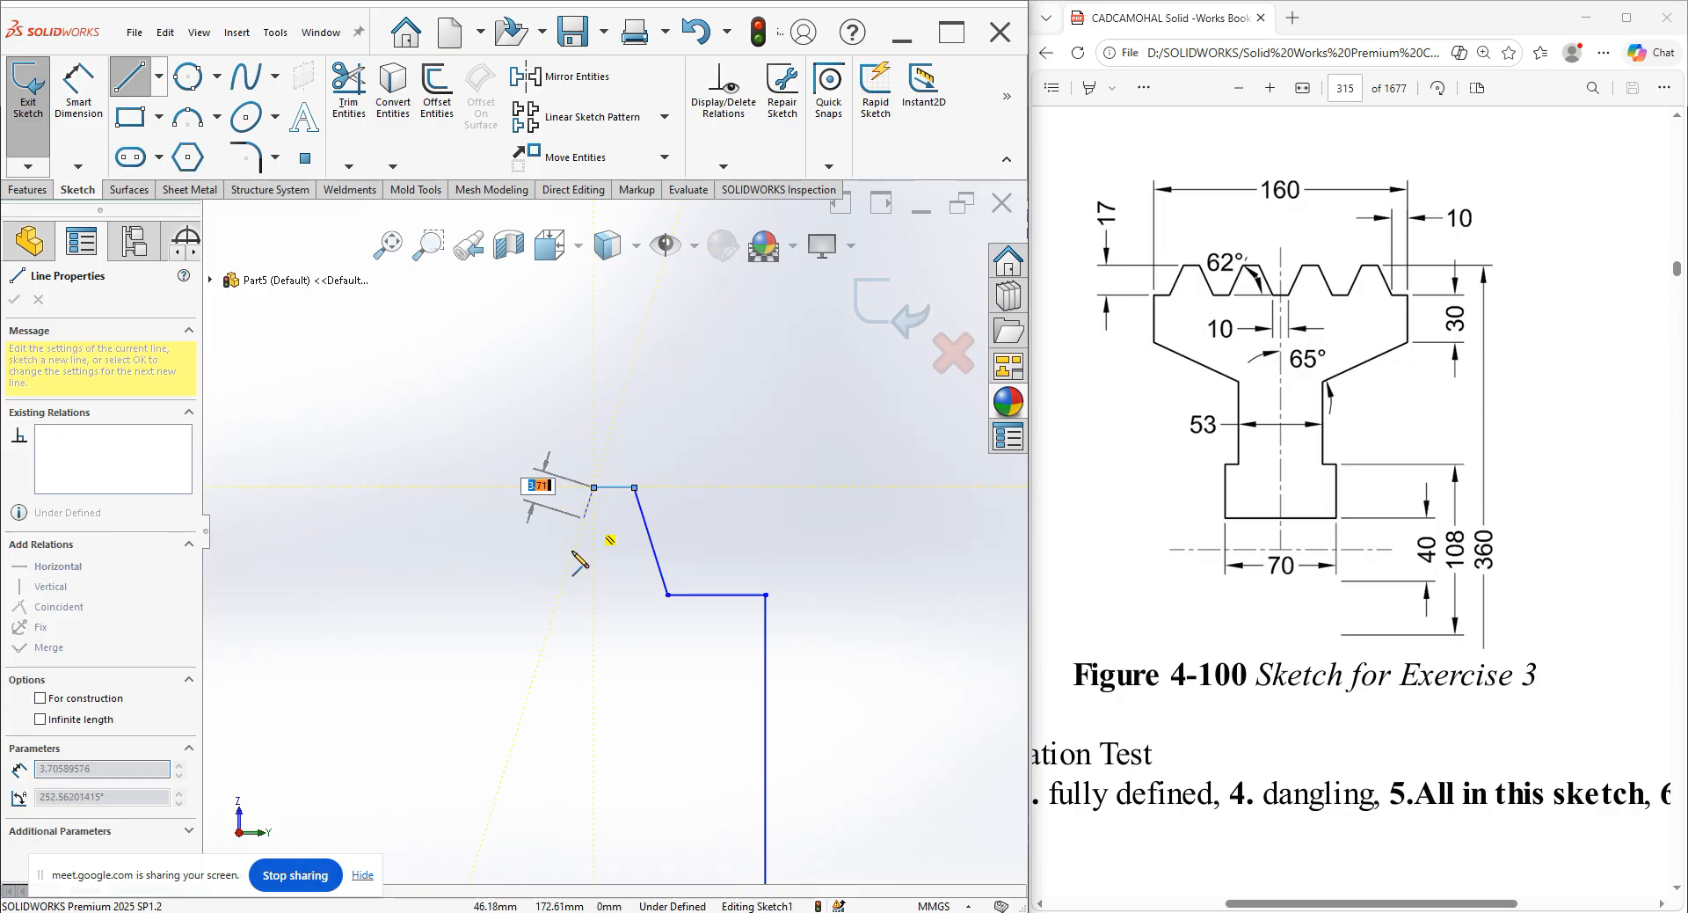
pyautogui.click(560, 595)
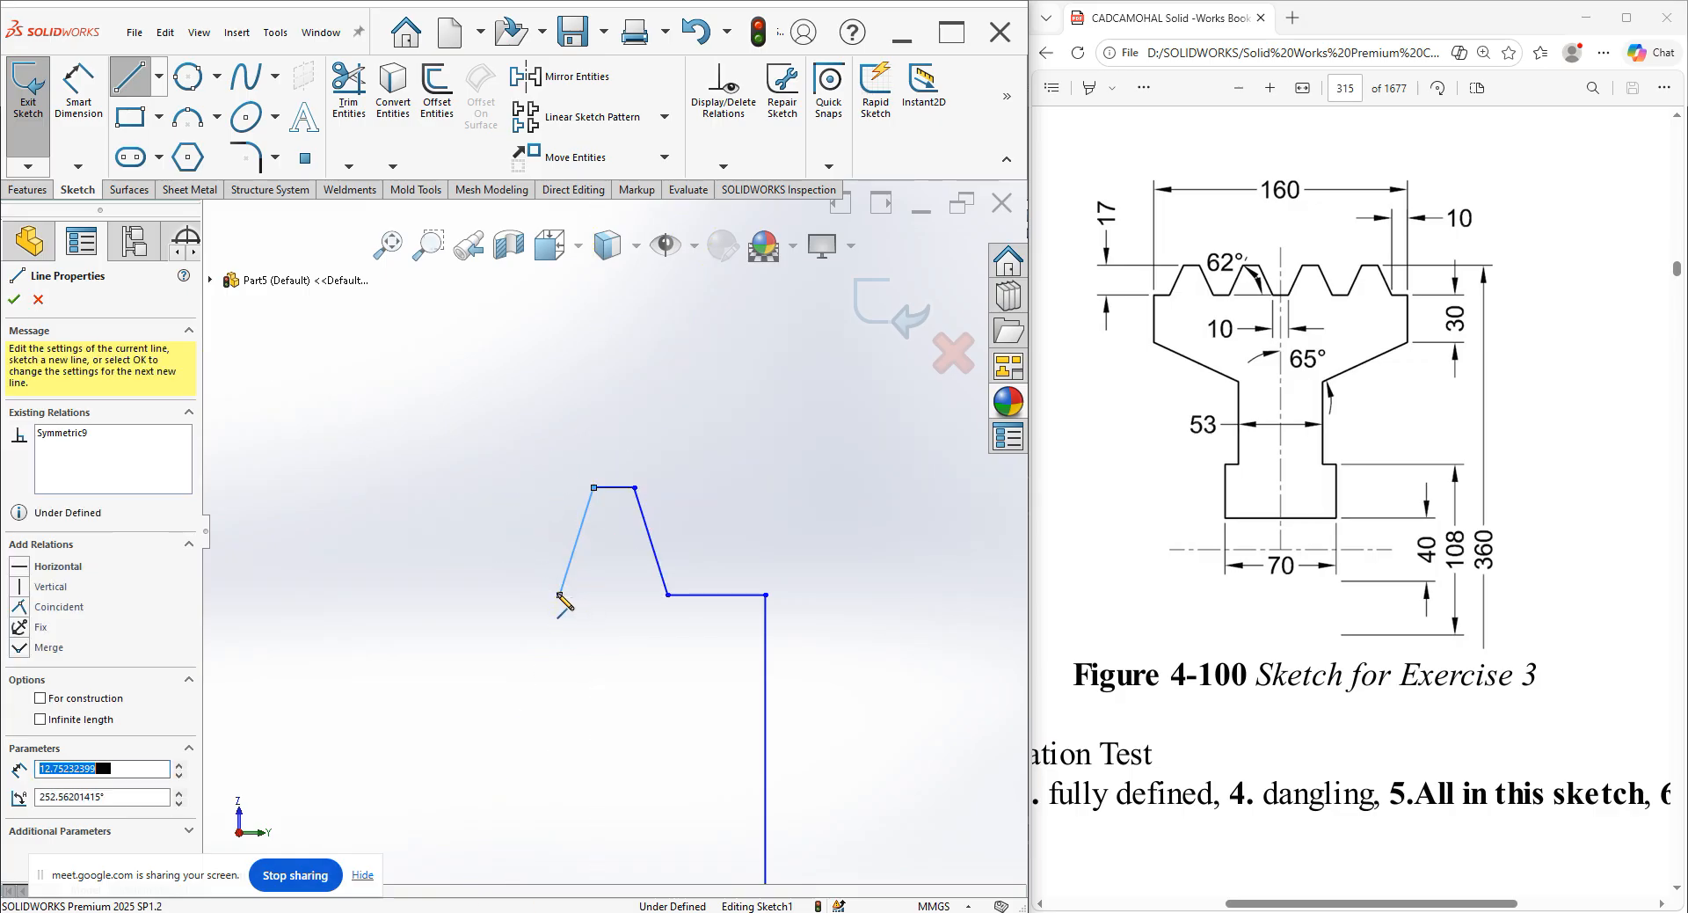
# Add the horizontal root beside the outer tooth and sketch the second trapezoidal tooth towards the vertical centreline.
pyautogui.click(505, 596)
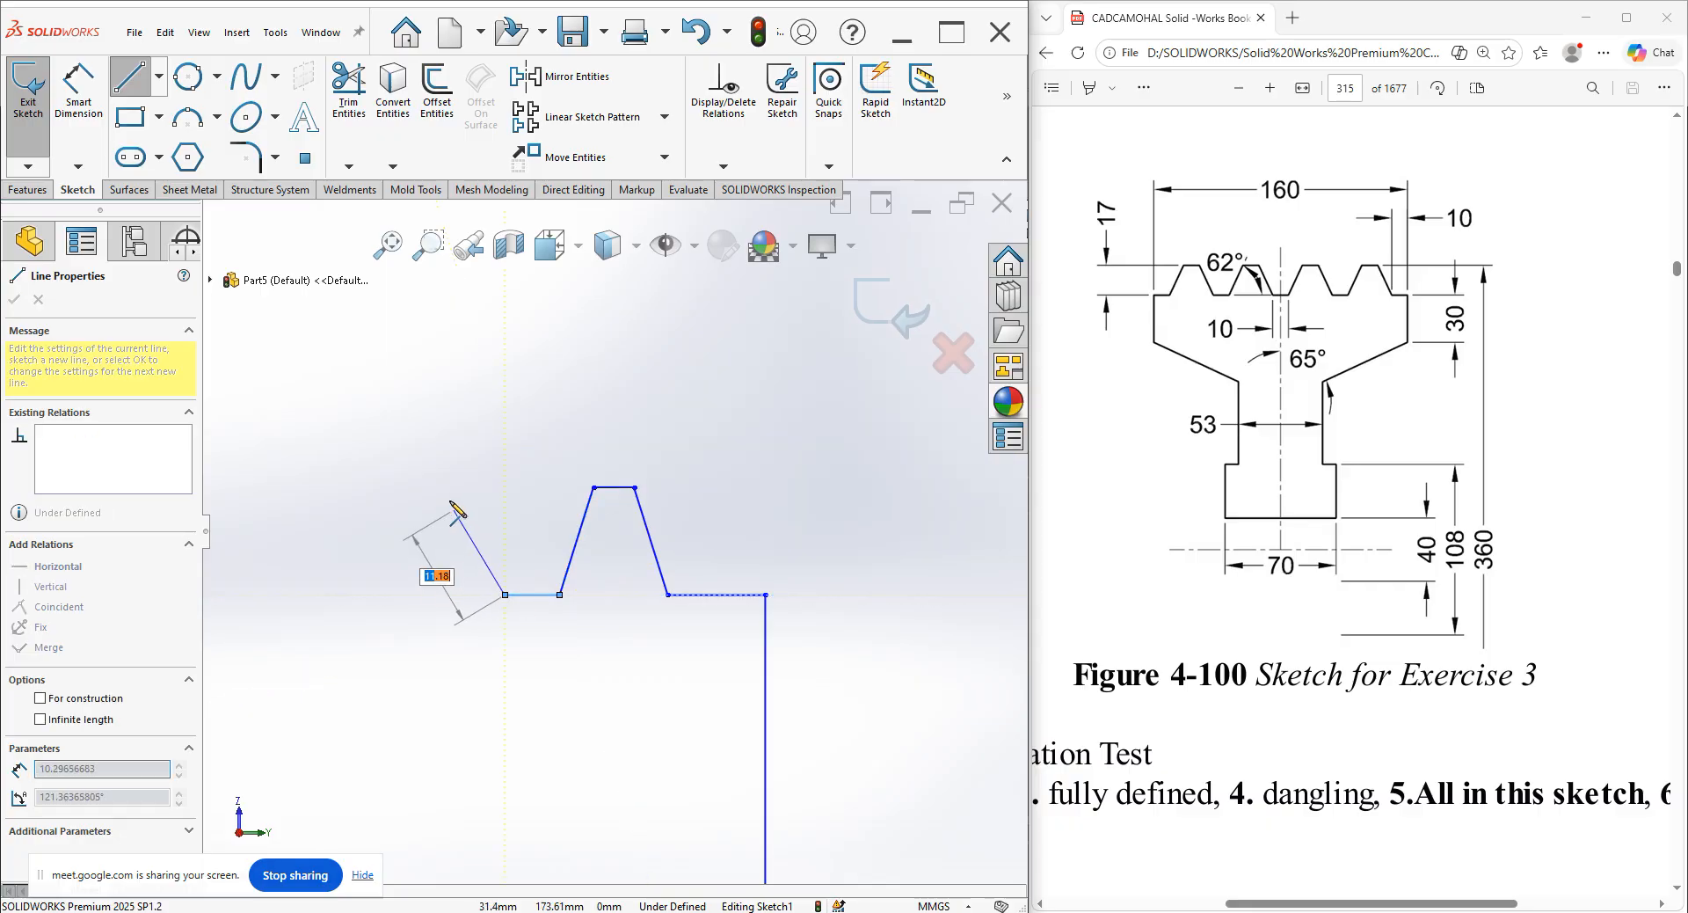
pyautogui.click(450, 487)
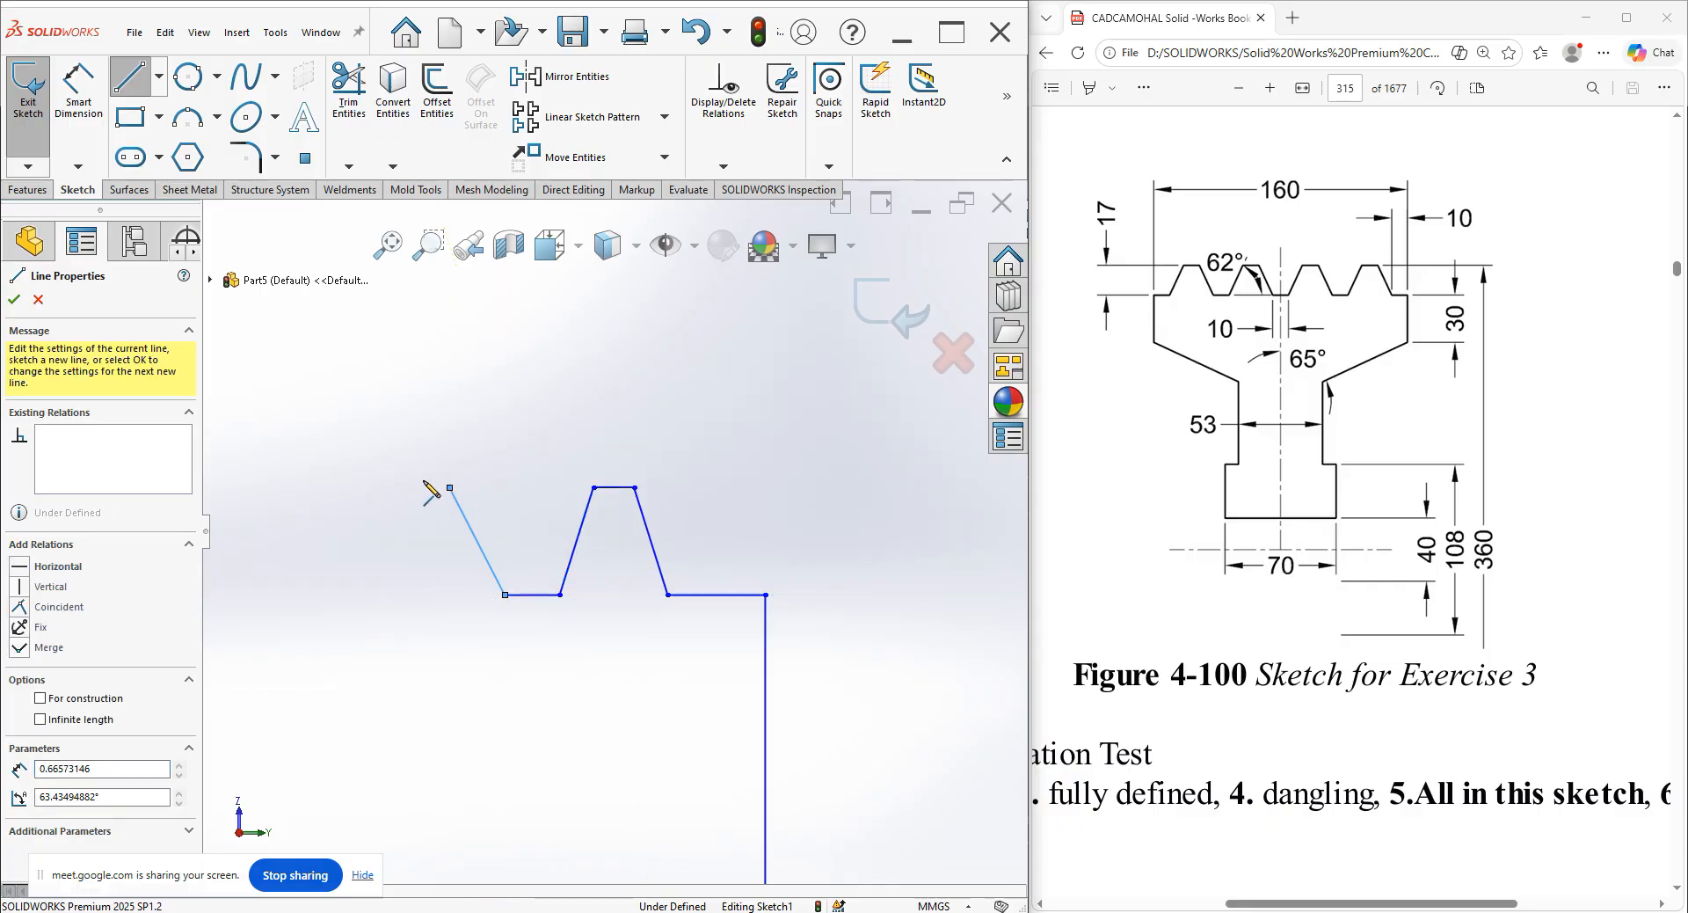
pyautogui.click(362, 487)
pyautogui.scroll(3, 392, 567)
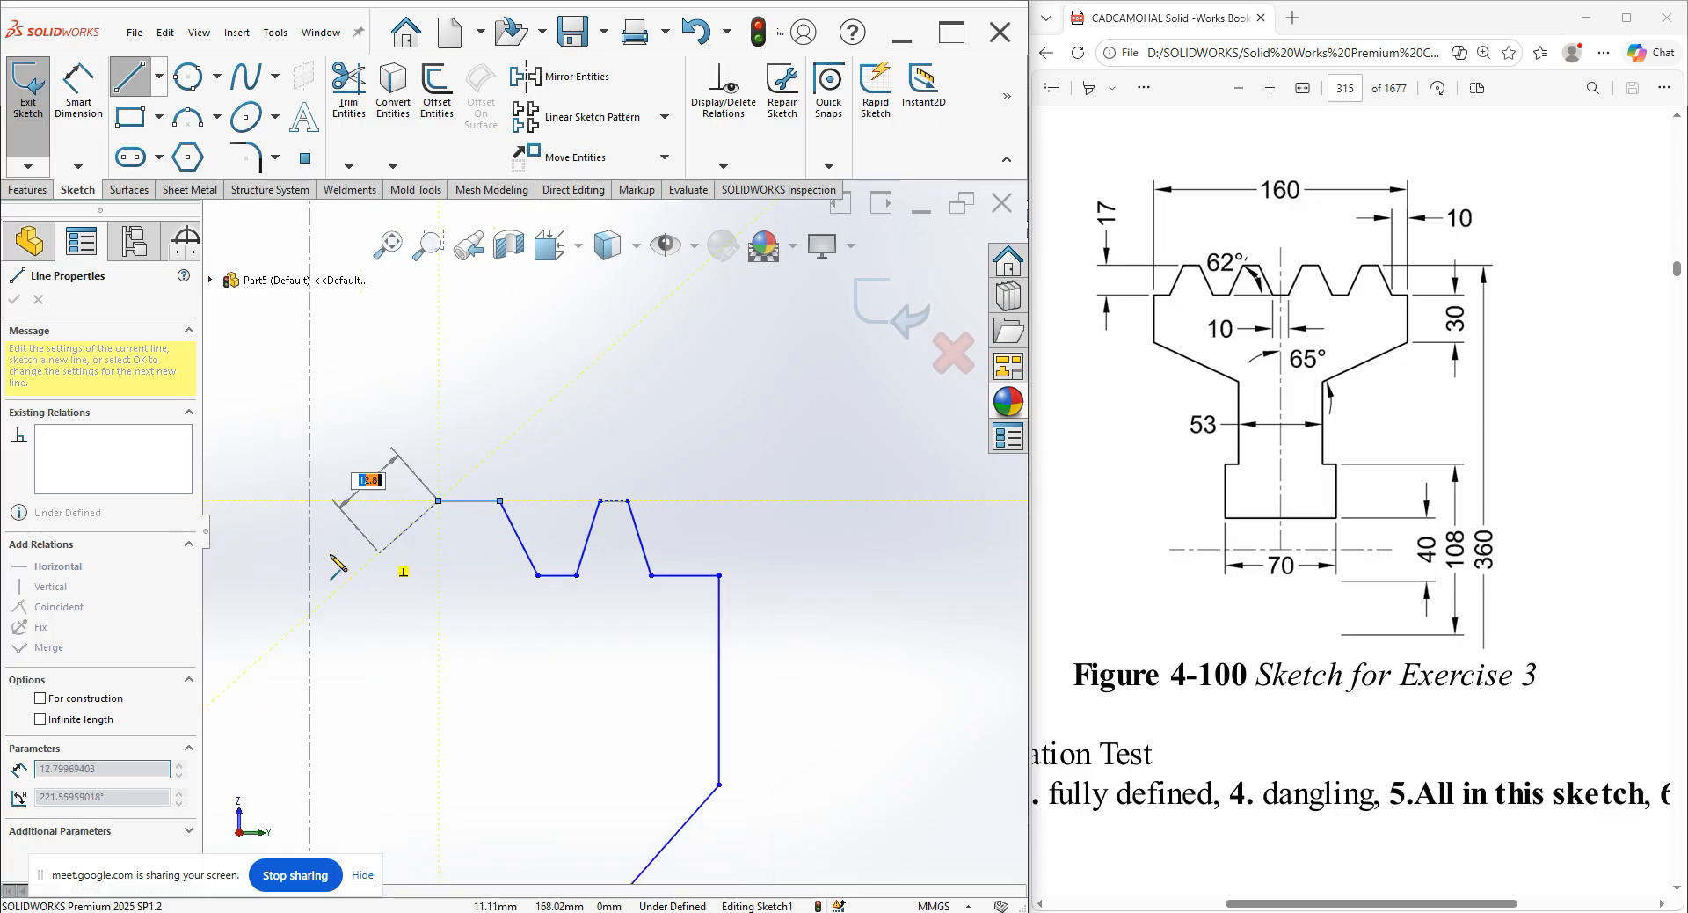
pyautogui.click(436, 568)
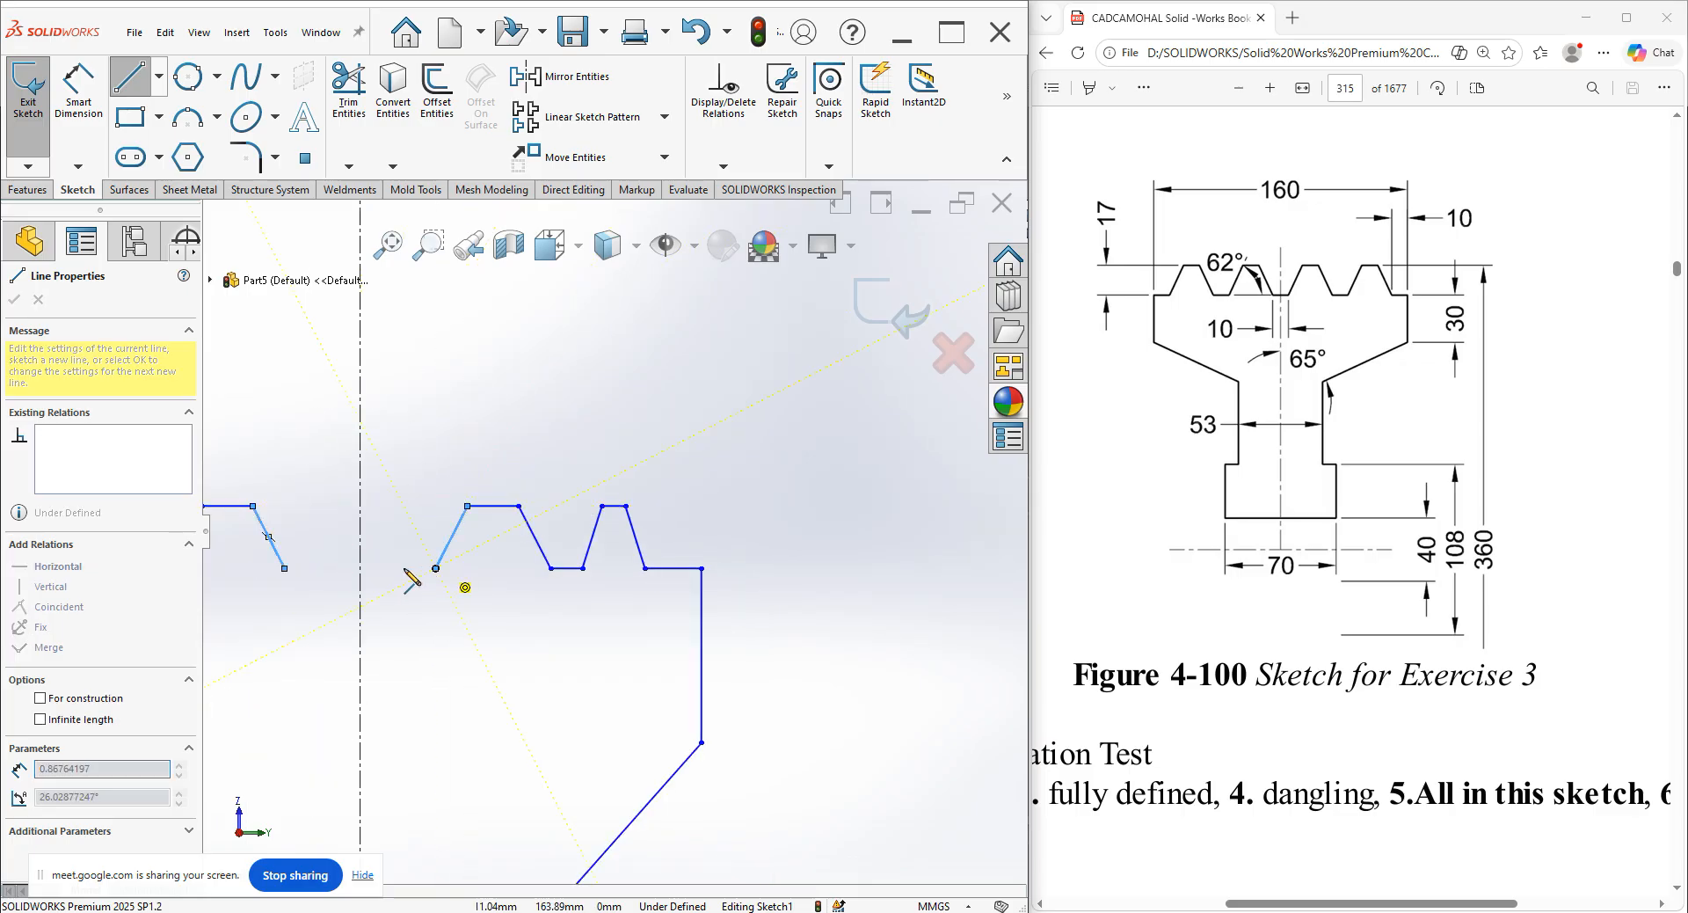
# Close the toothed profile with a horizontal root line from the inner tooth to the vertical centreline and finish the Line command.
pyautogui.click(361, 568)
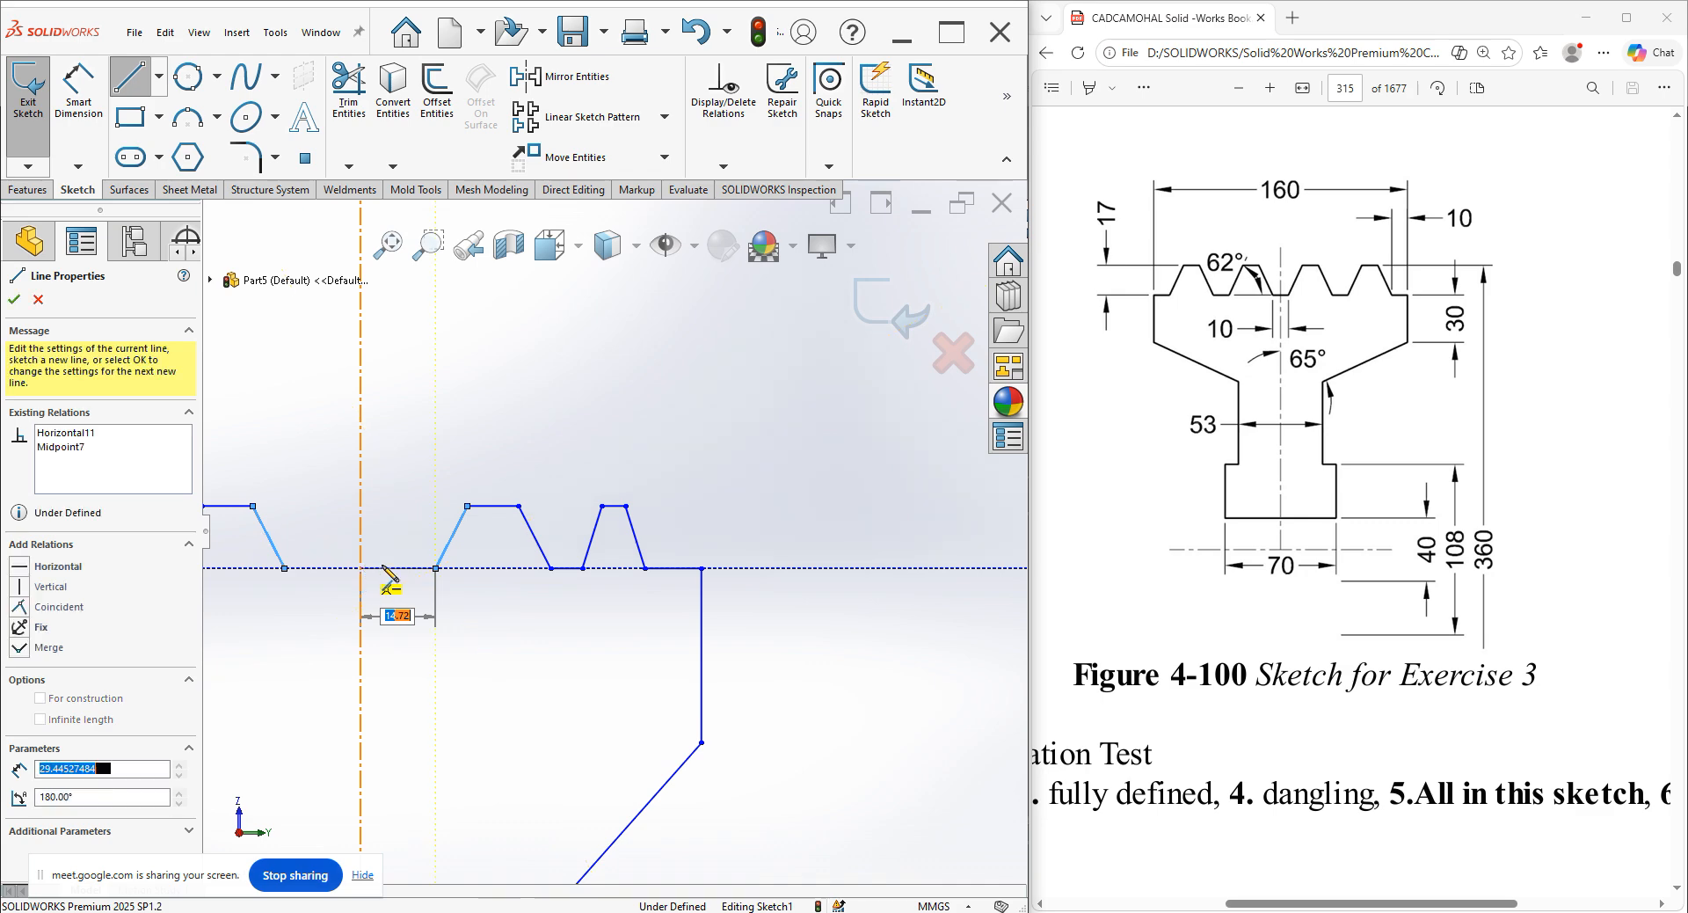
pyautogui.rightClick(756, 470)
pyautogui.click(777, 463)
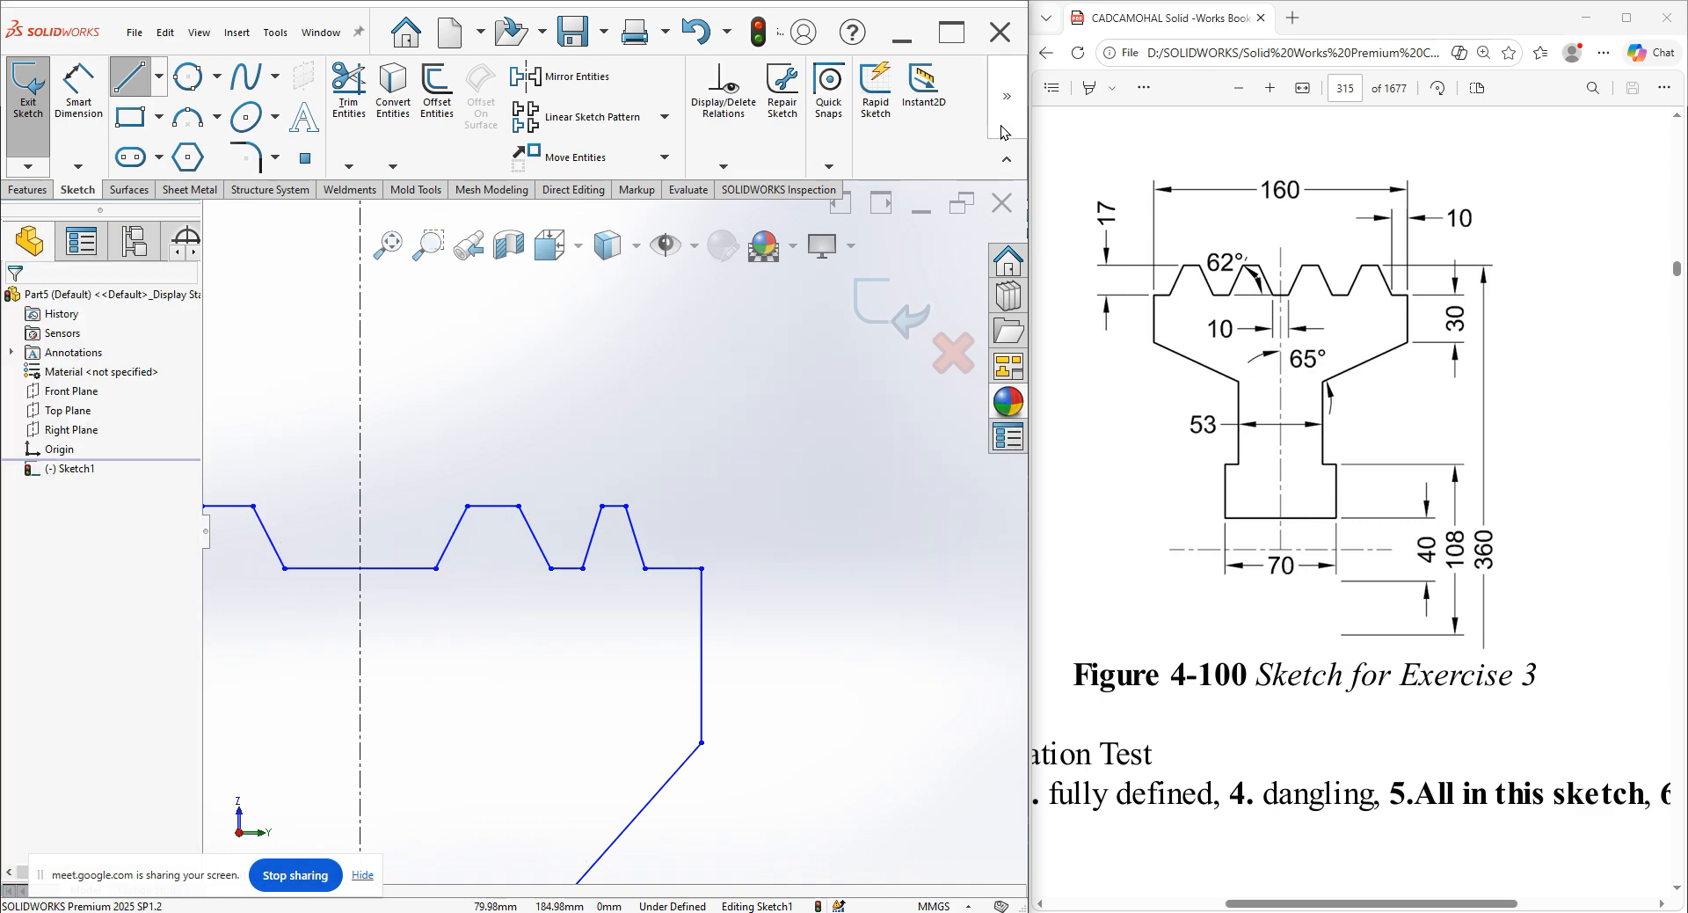
pyautogui.scroll(5, 800, 594)
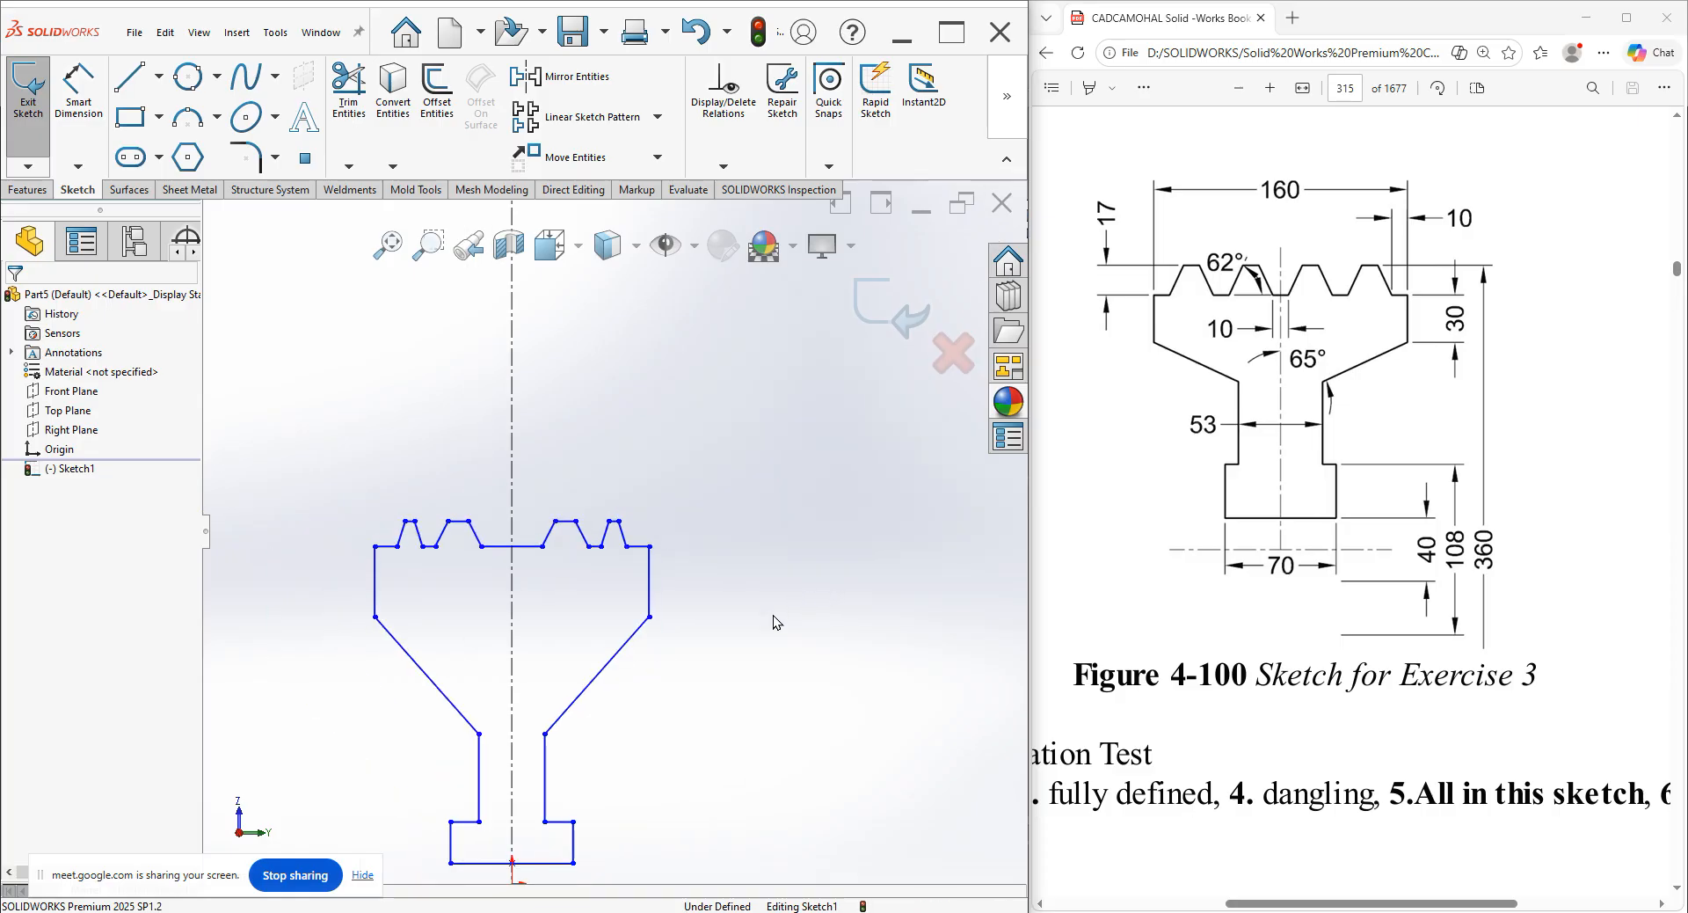
pyautogui.scroll(-2, 514, 629)
pyautogui.scroll(-2, 563, 647)
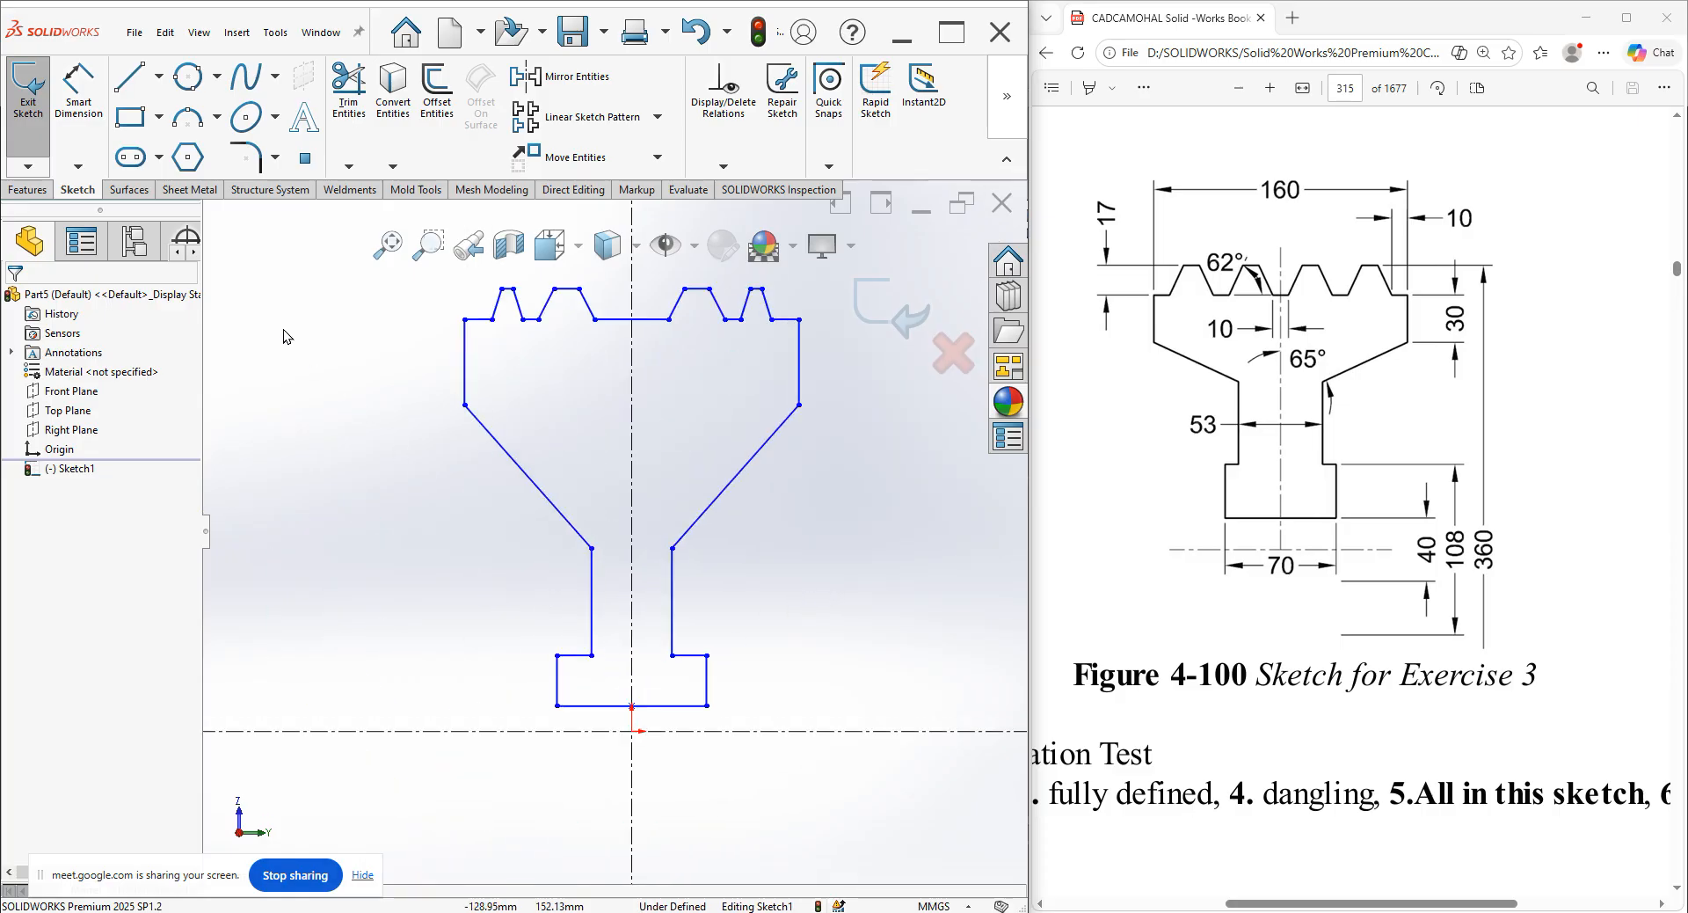
# Dimension the bottom edge of the base block to a width of 70 mm.
pyautogui.click(78, 88)
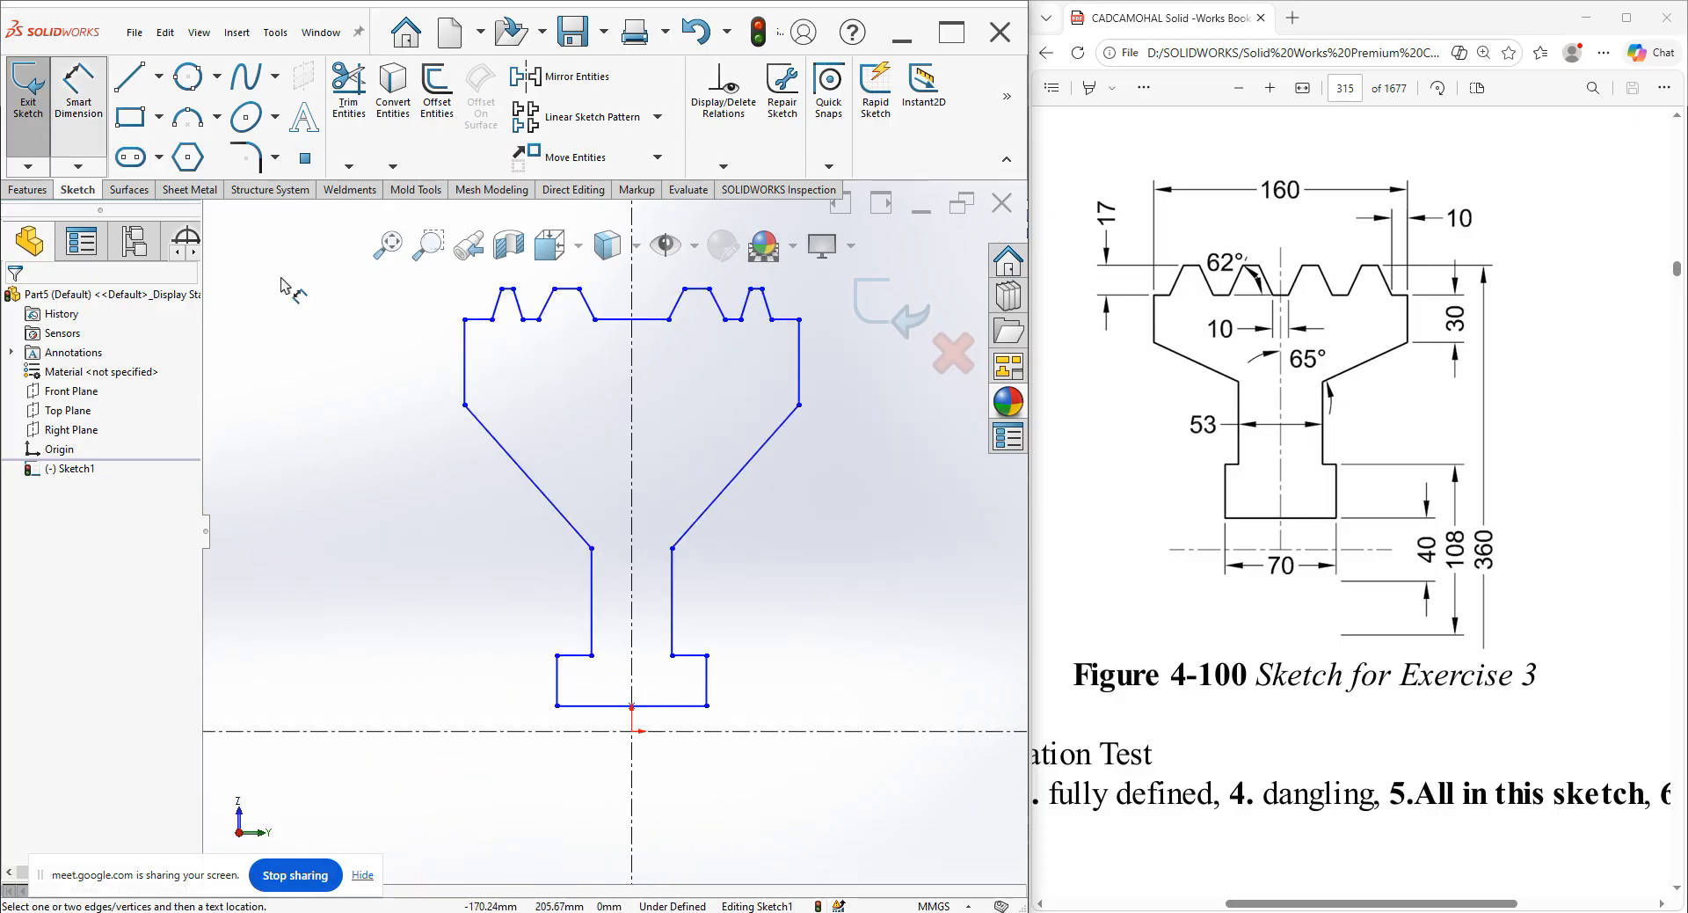
pyautogui.click(650, 709)
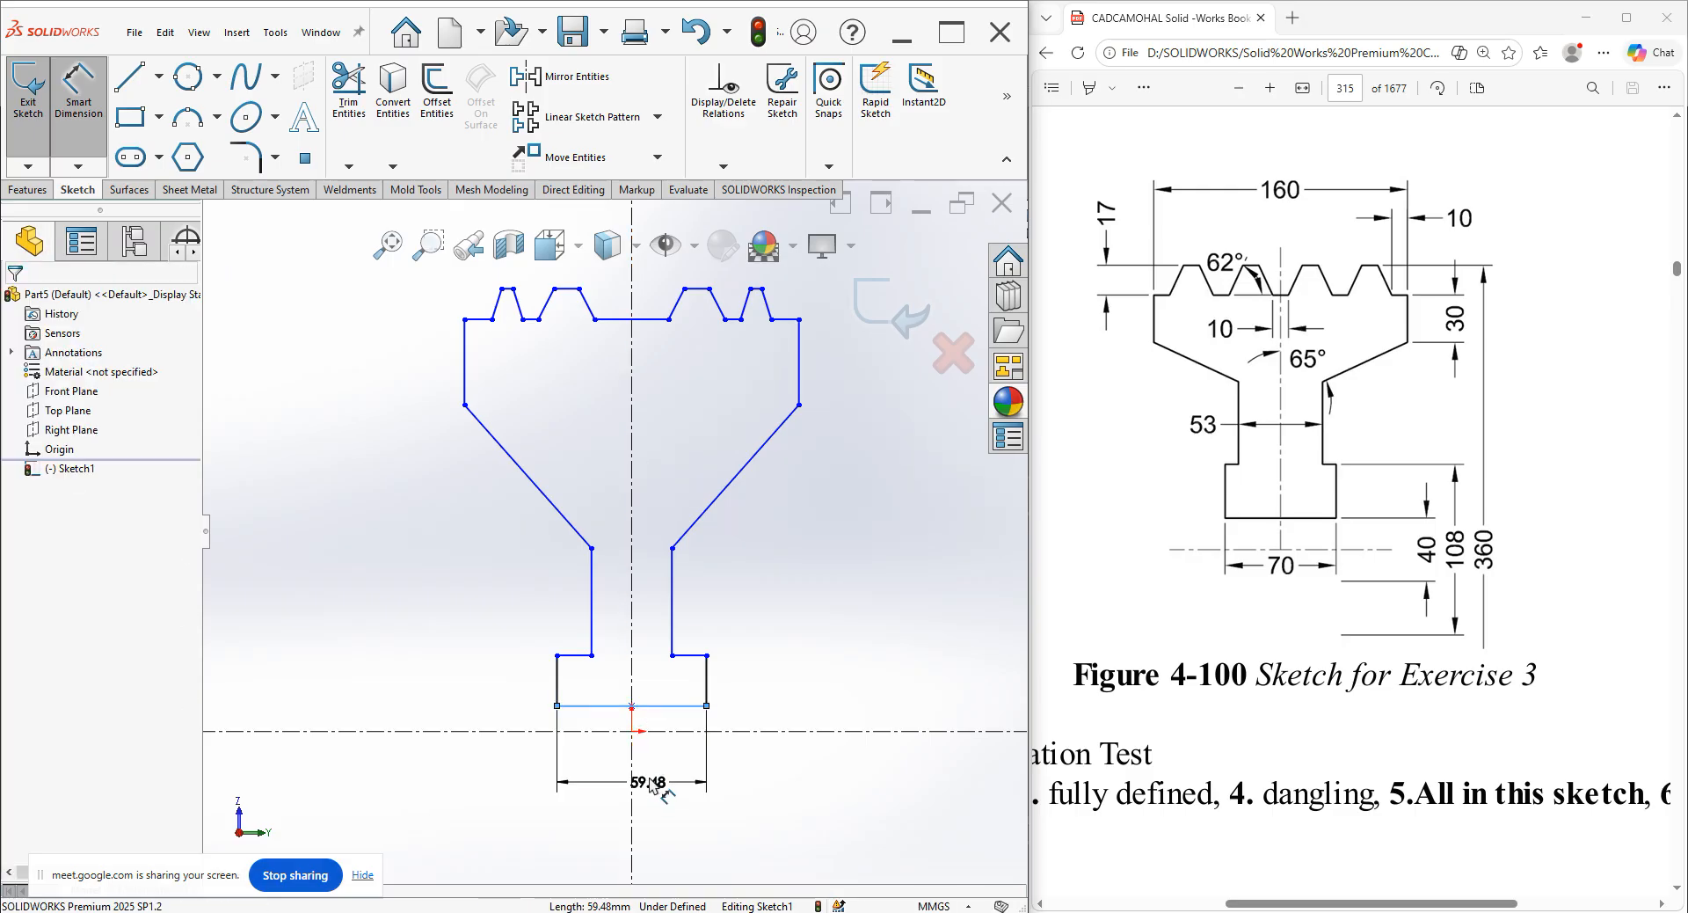
pyautogui.click(650, 786)
pyautogui.write('70')
pyautogui.press('Return')
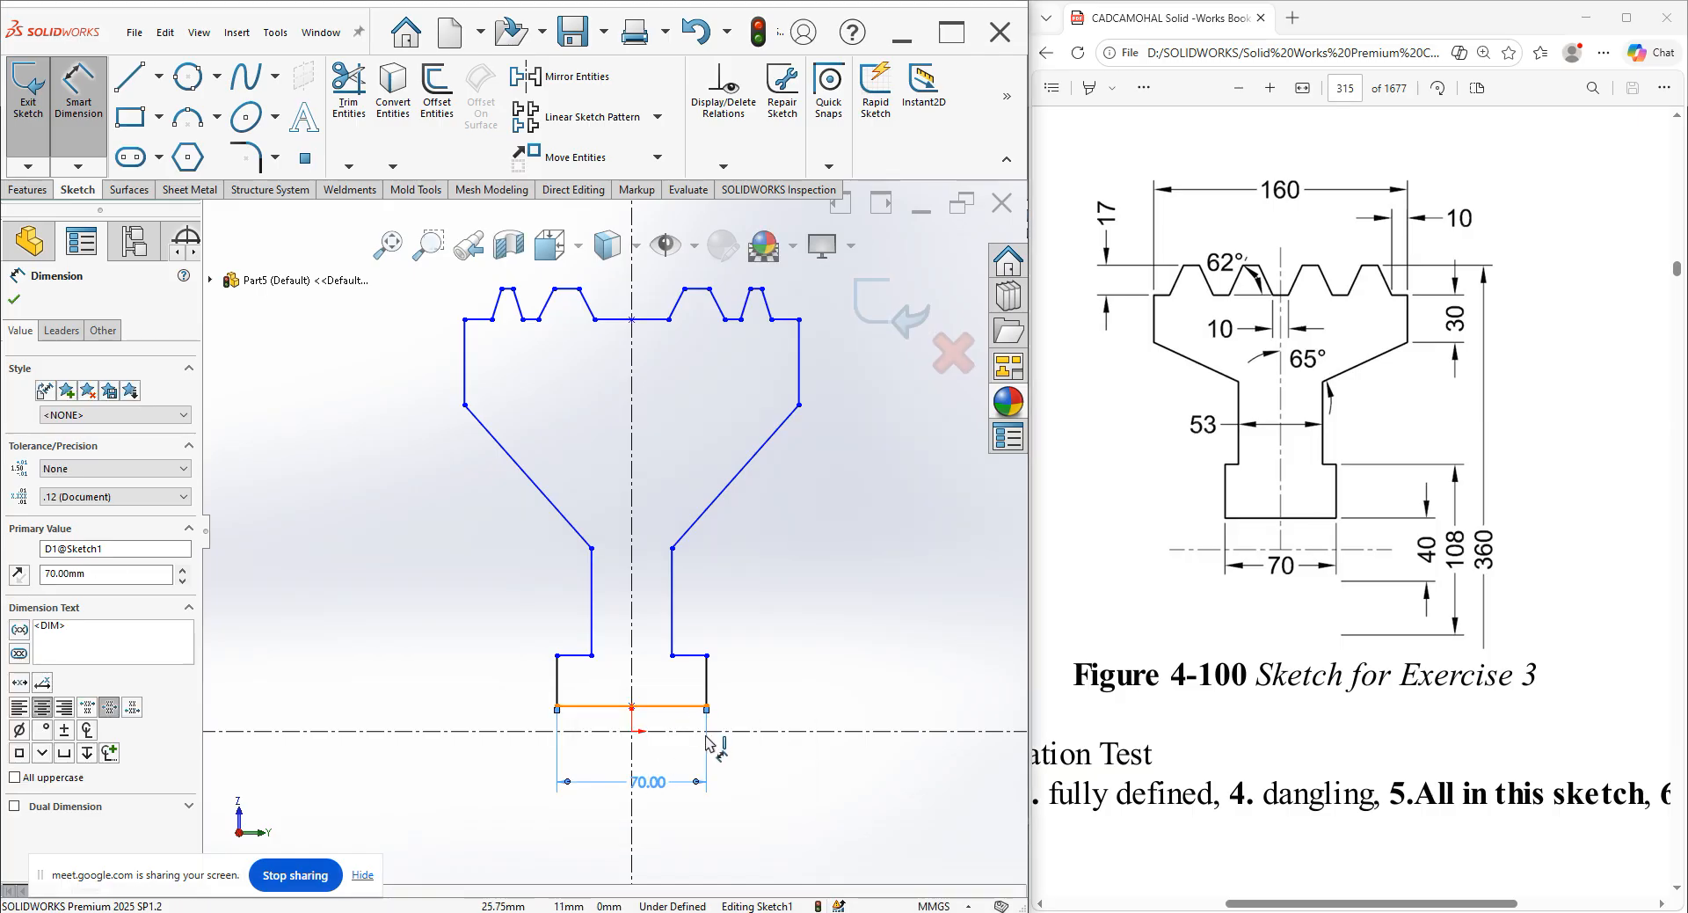
# Add a doubled dimension of 40 mm from the base block's bottom edge across the horizontal centreline.
pyautogui.click(695, 706)
pyautogui.click(728, 730)
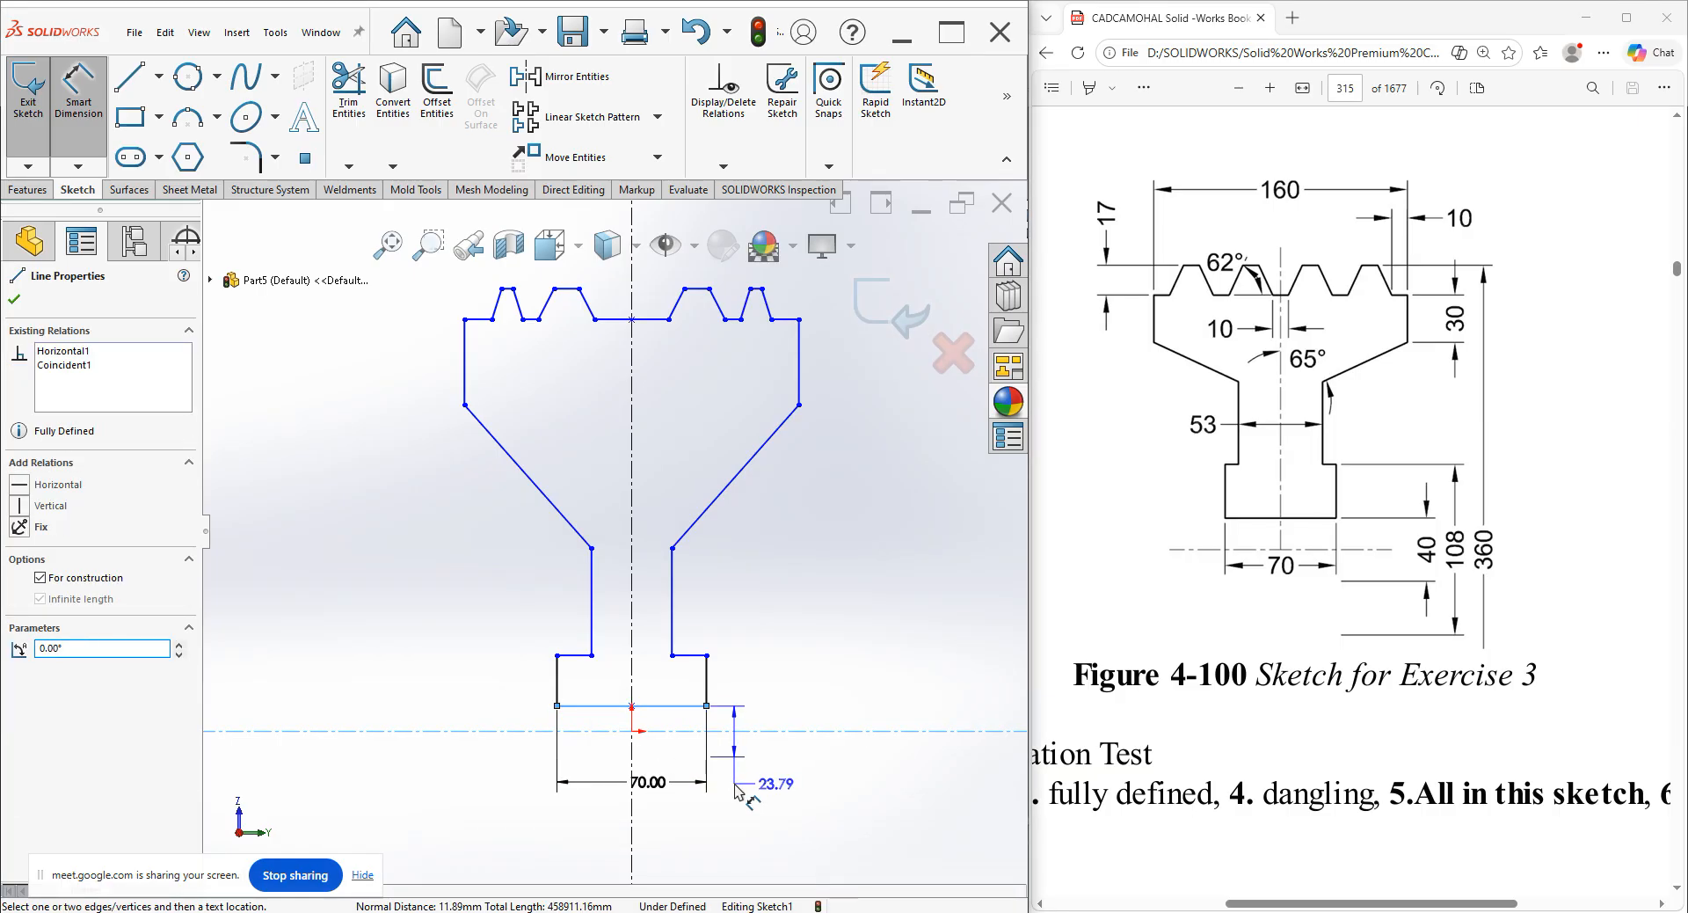
pyautogui.click(737, 790)
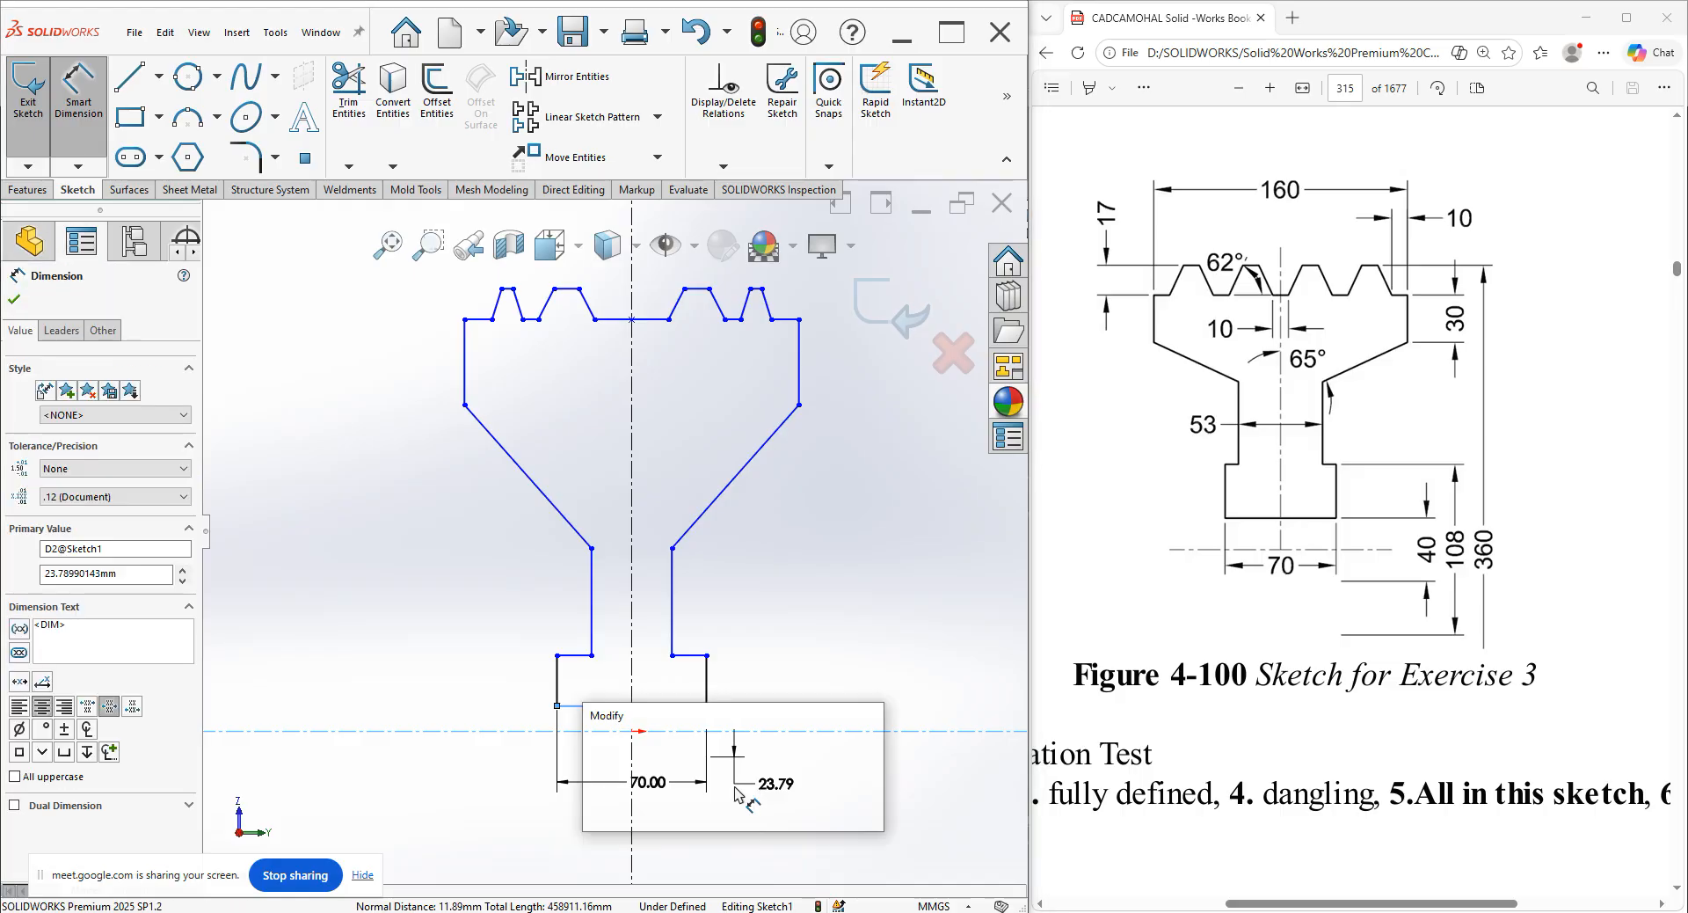
pyautogui.press('Return')
pyautogui.write('40')
pyautogui.press('Return')
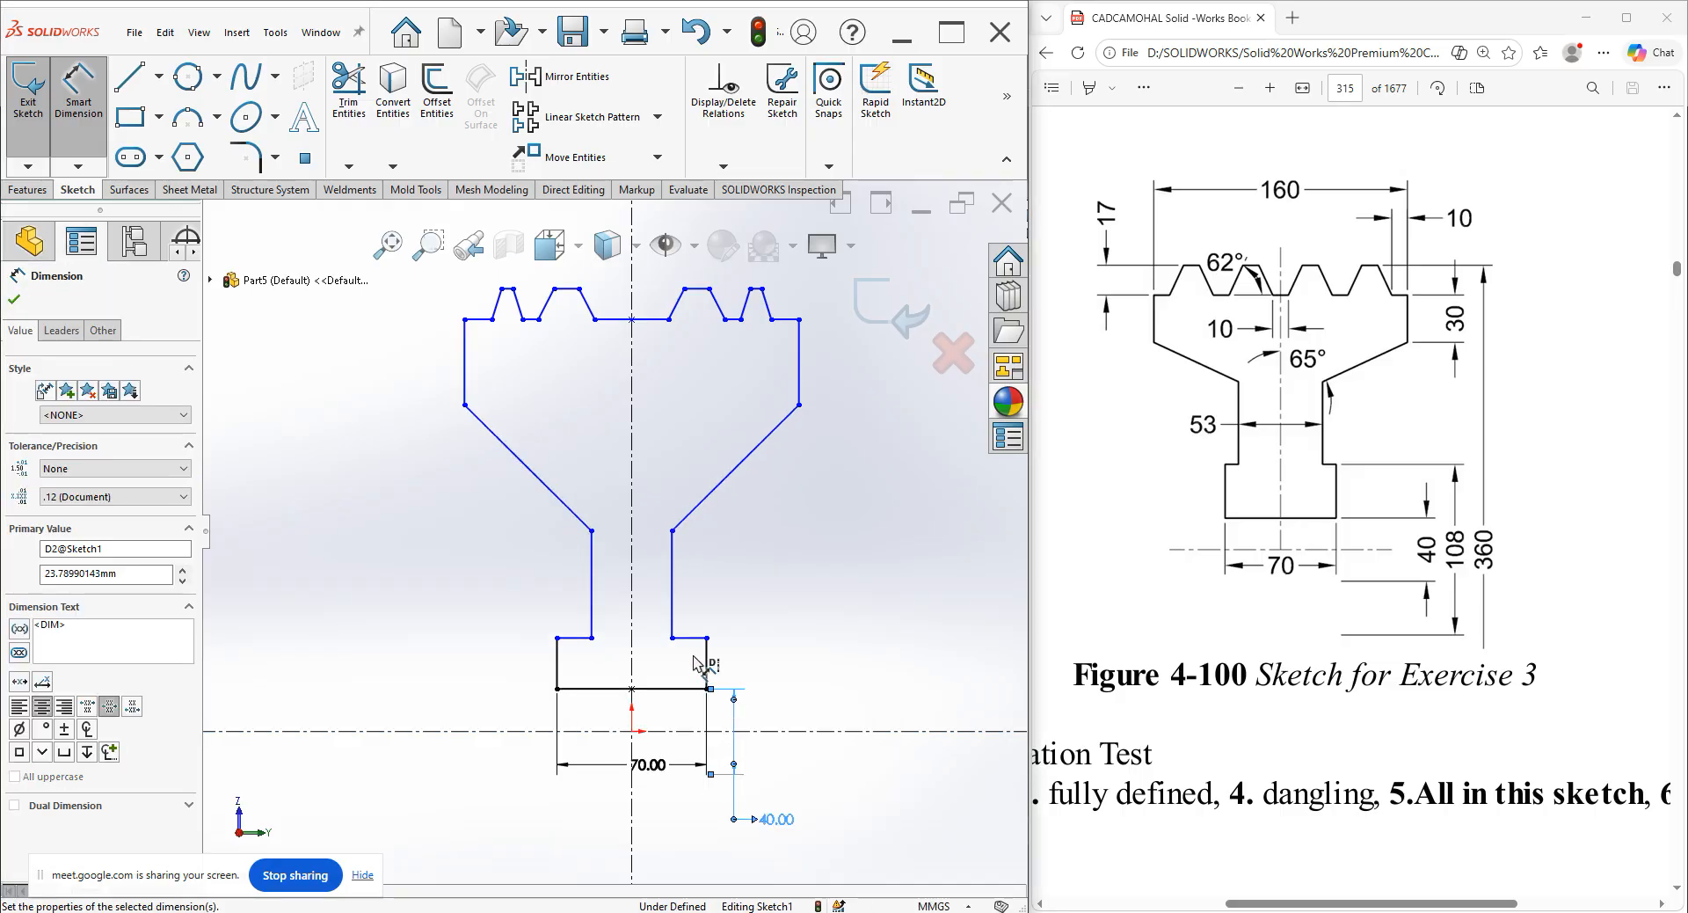
# Add a doubled dimension of 108 mm from the base block's upper shoulder across the horizontal centreline.
pyautogui.click(787, 730)
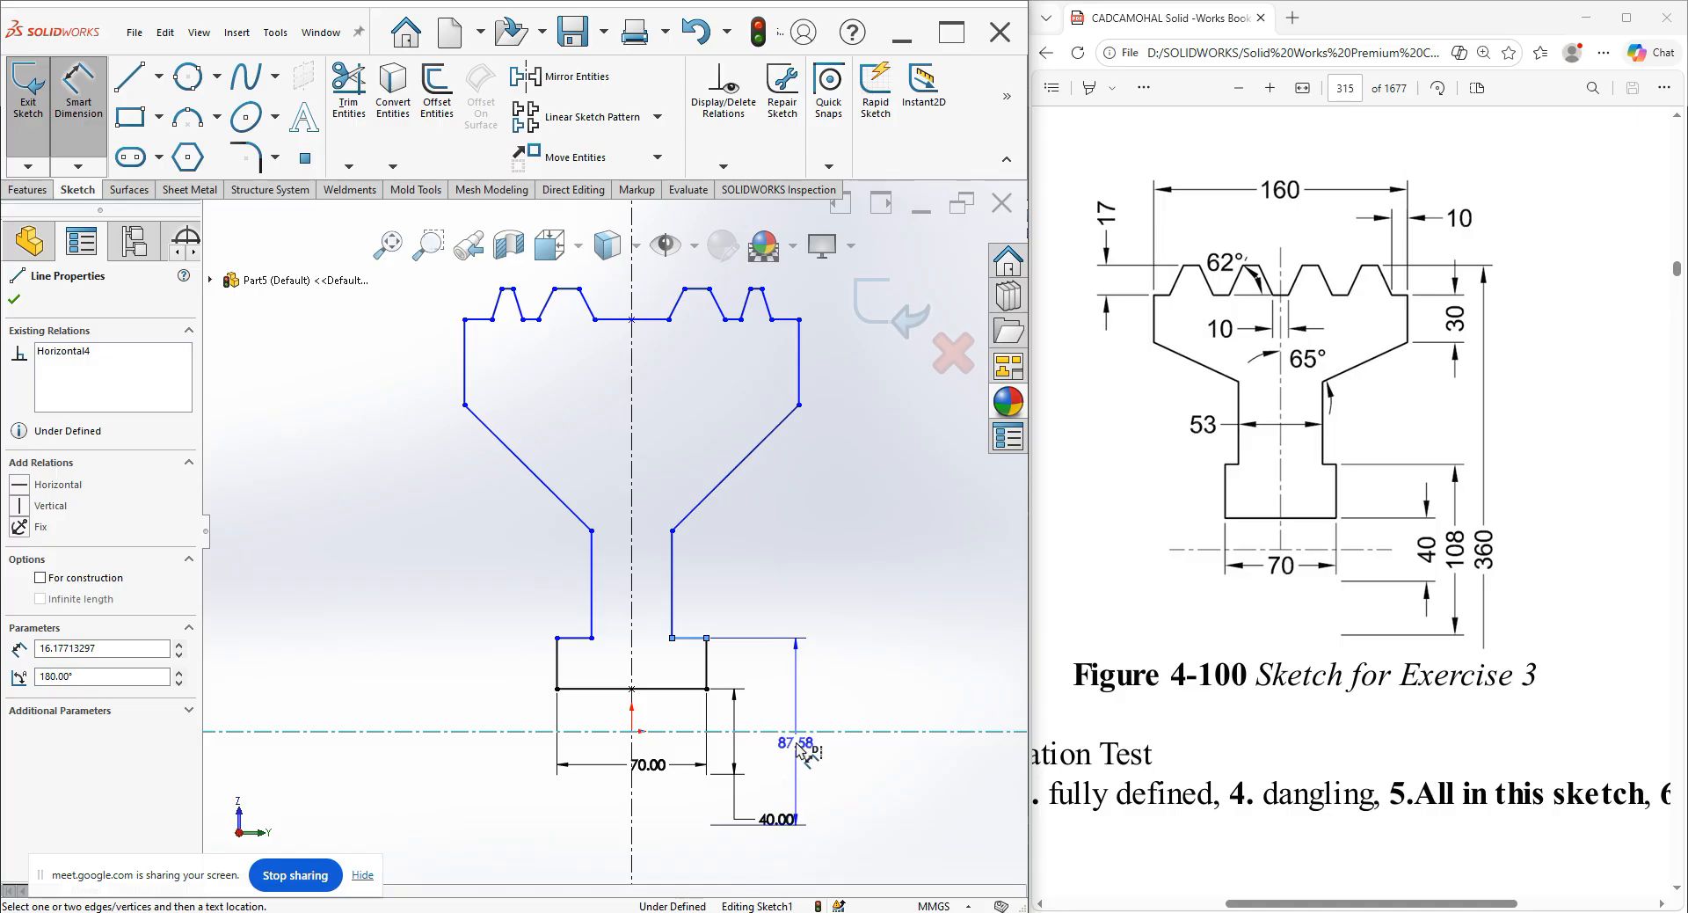
pyautogui.click(805, 772)
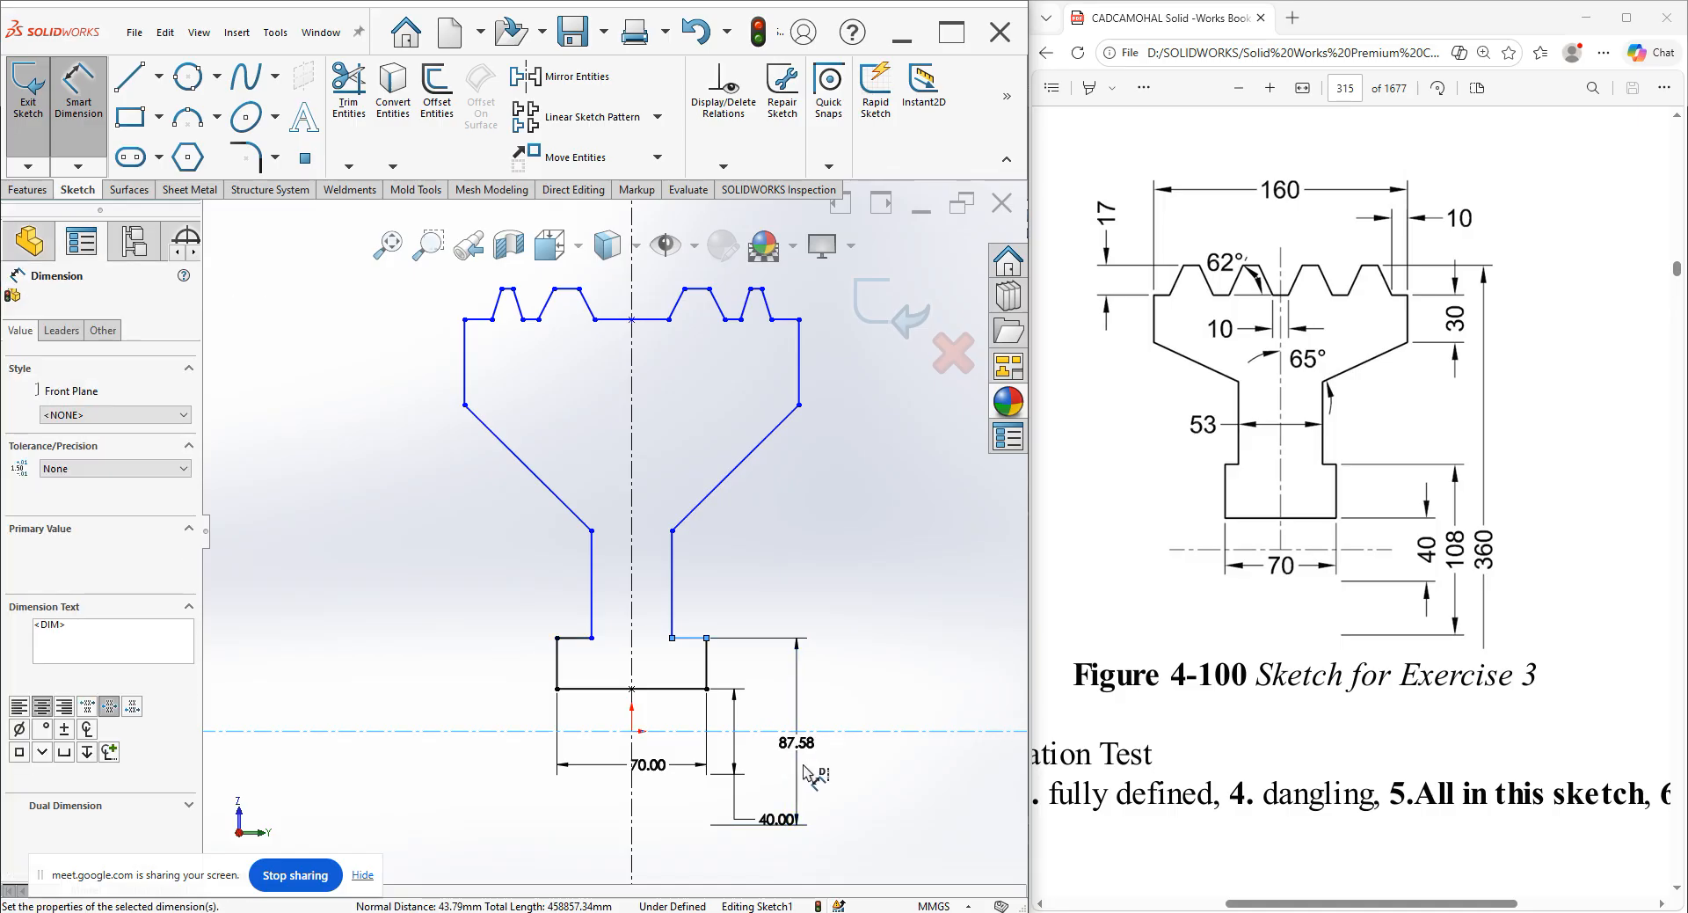
pyautogui.write('108')
pyautogui.press('Return')
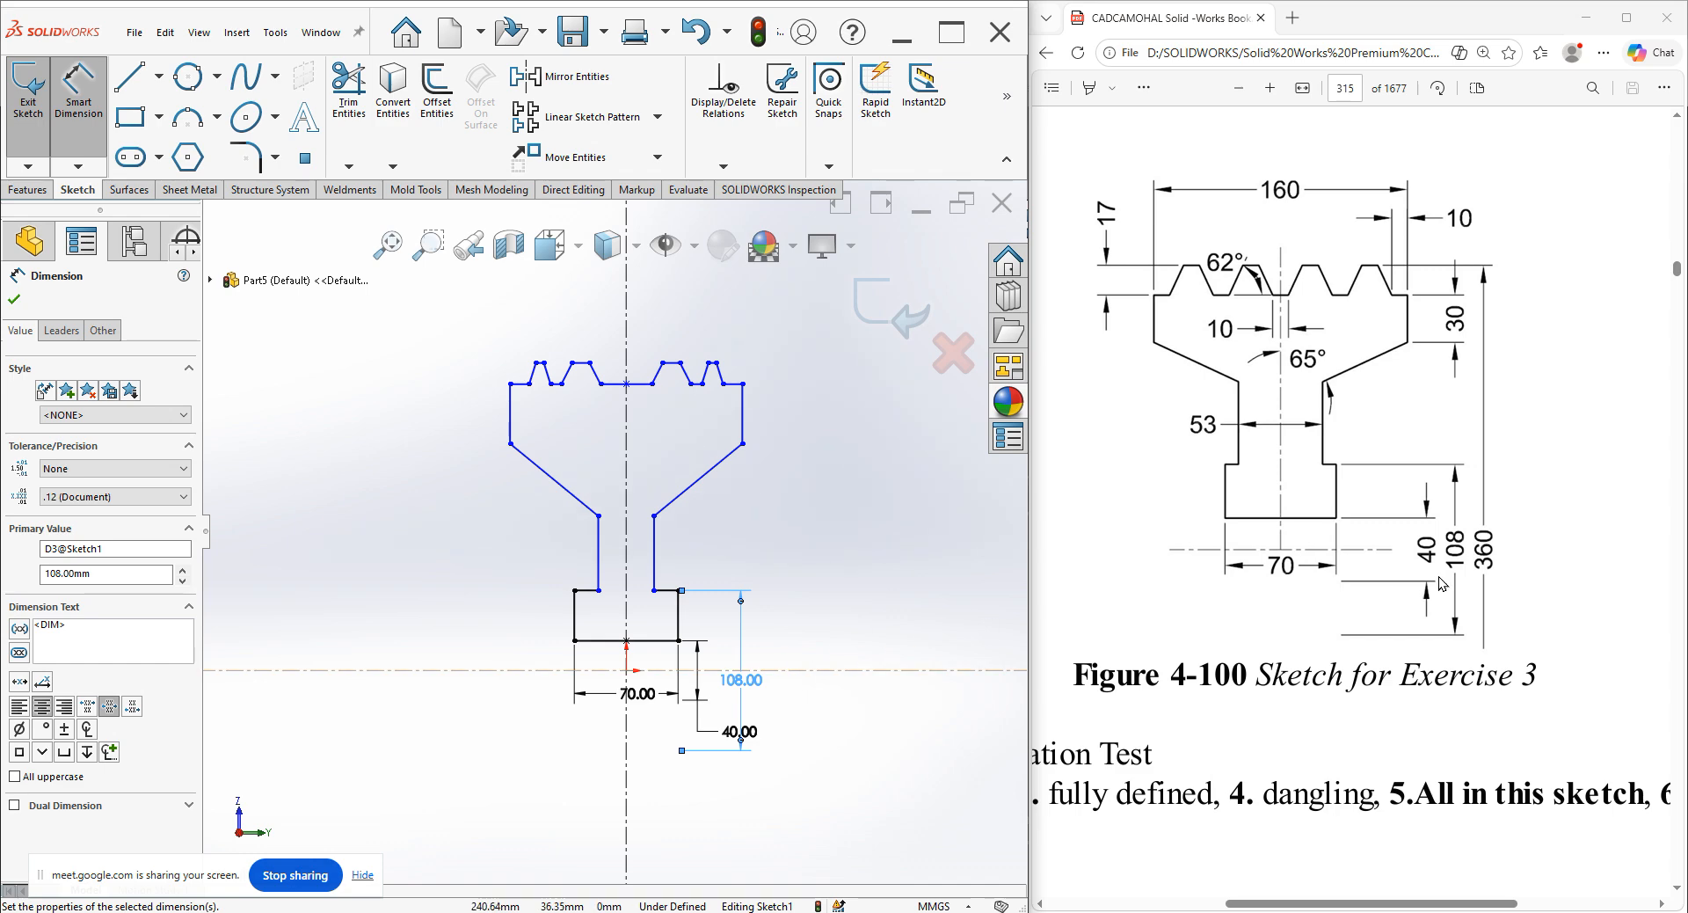
# Add a doubled dimension of 360 mm from the outer tooth's top corner across the horizontal centreline.
pyautogui.click(717, 363)
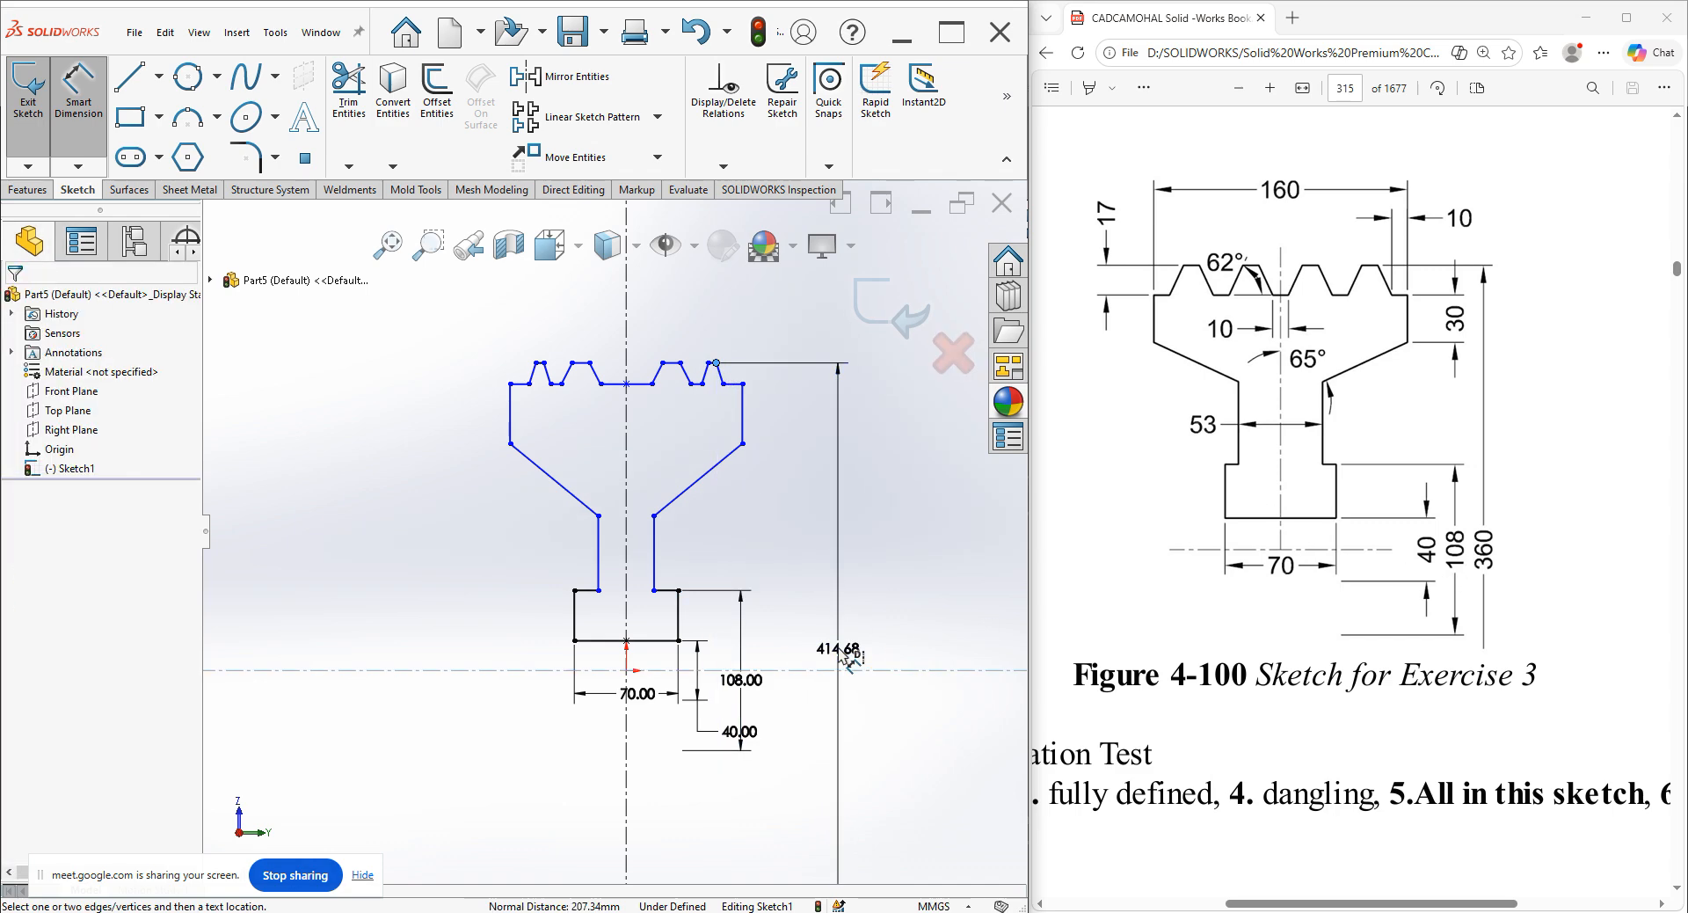
pyautogui.click(861, 655)
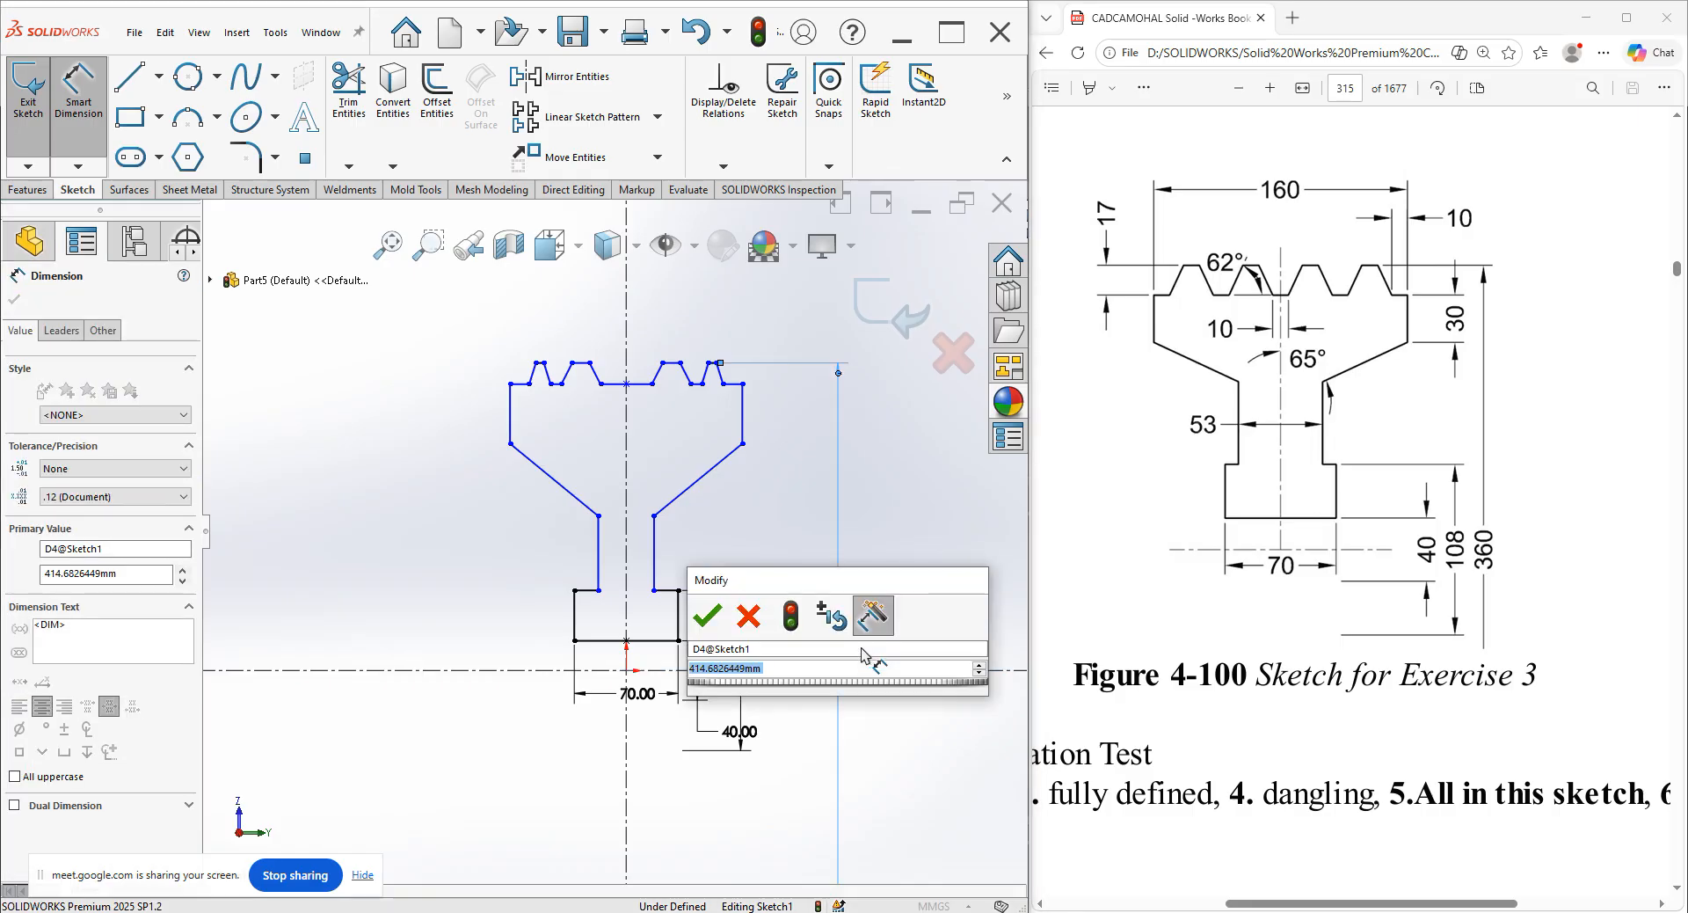
pyautogui.write('360')
pyautogui.press('Return')
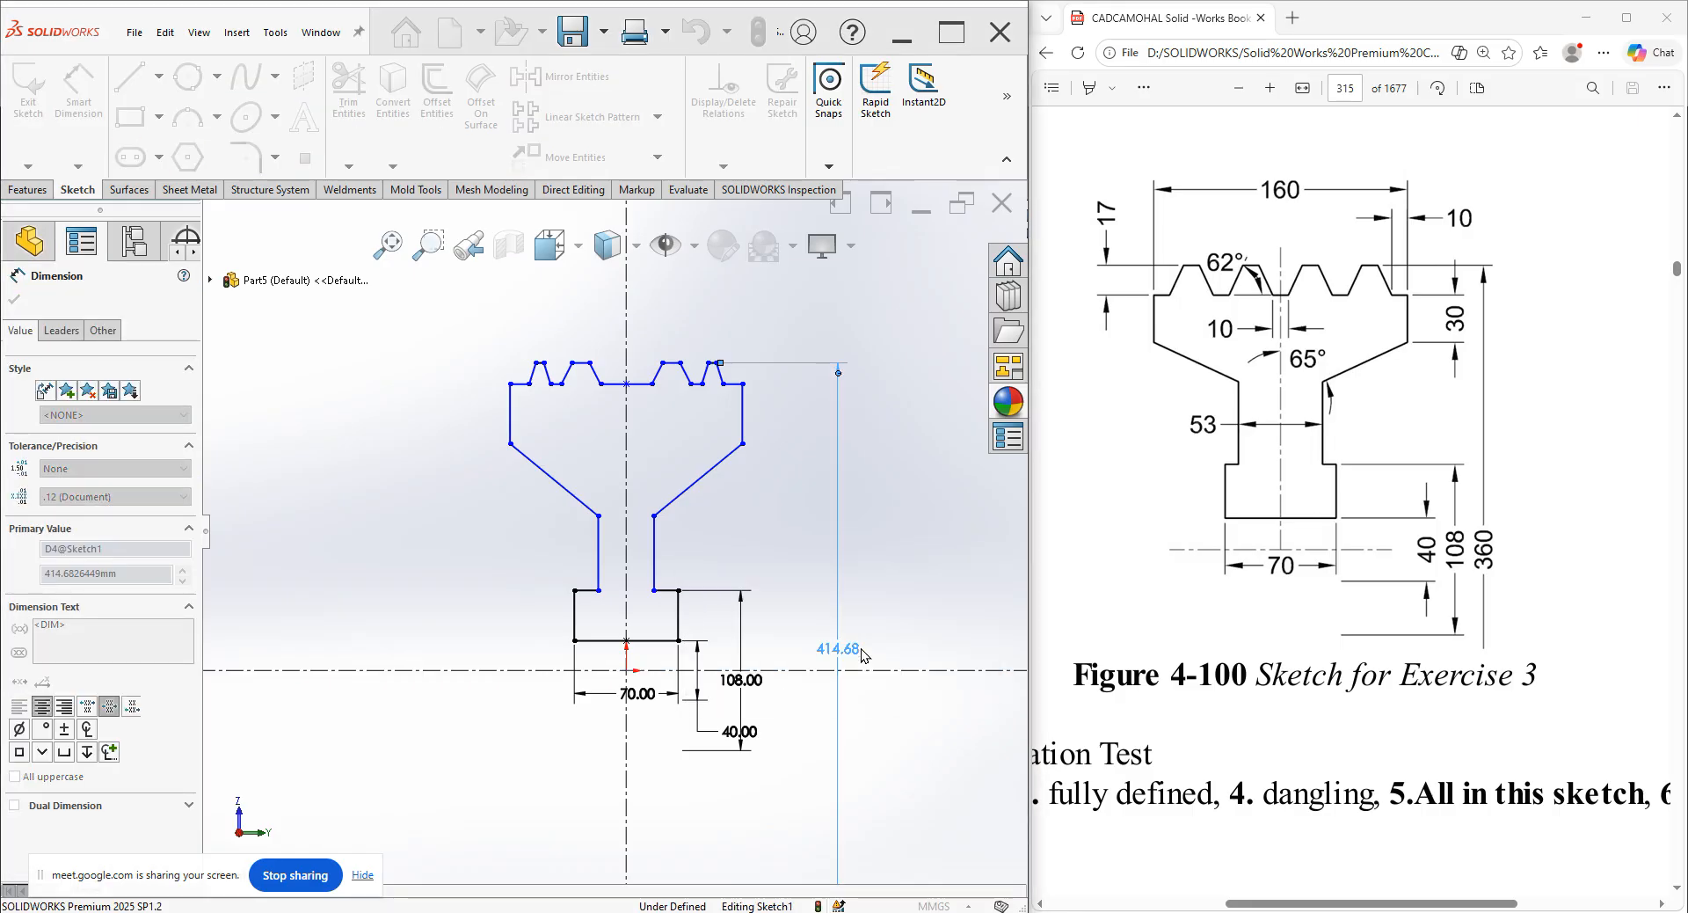
pyautogui.scroll(-1, 734, 484)
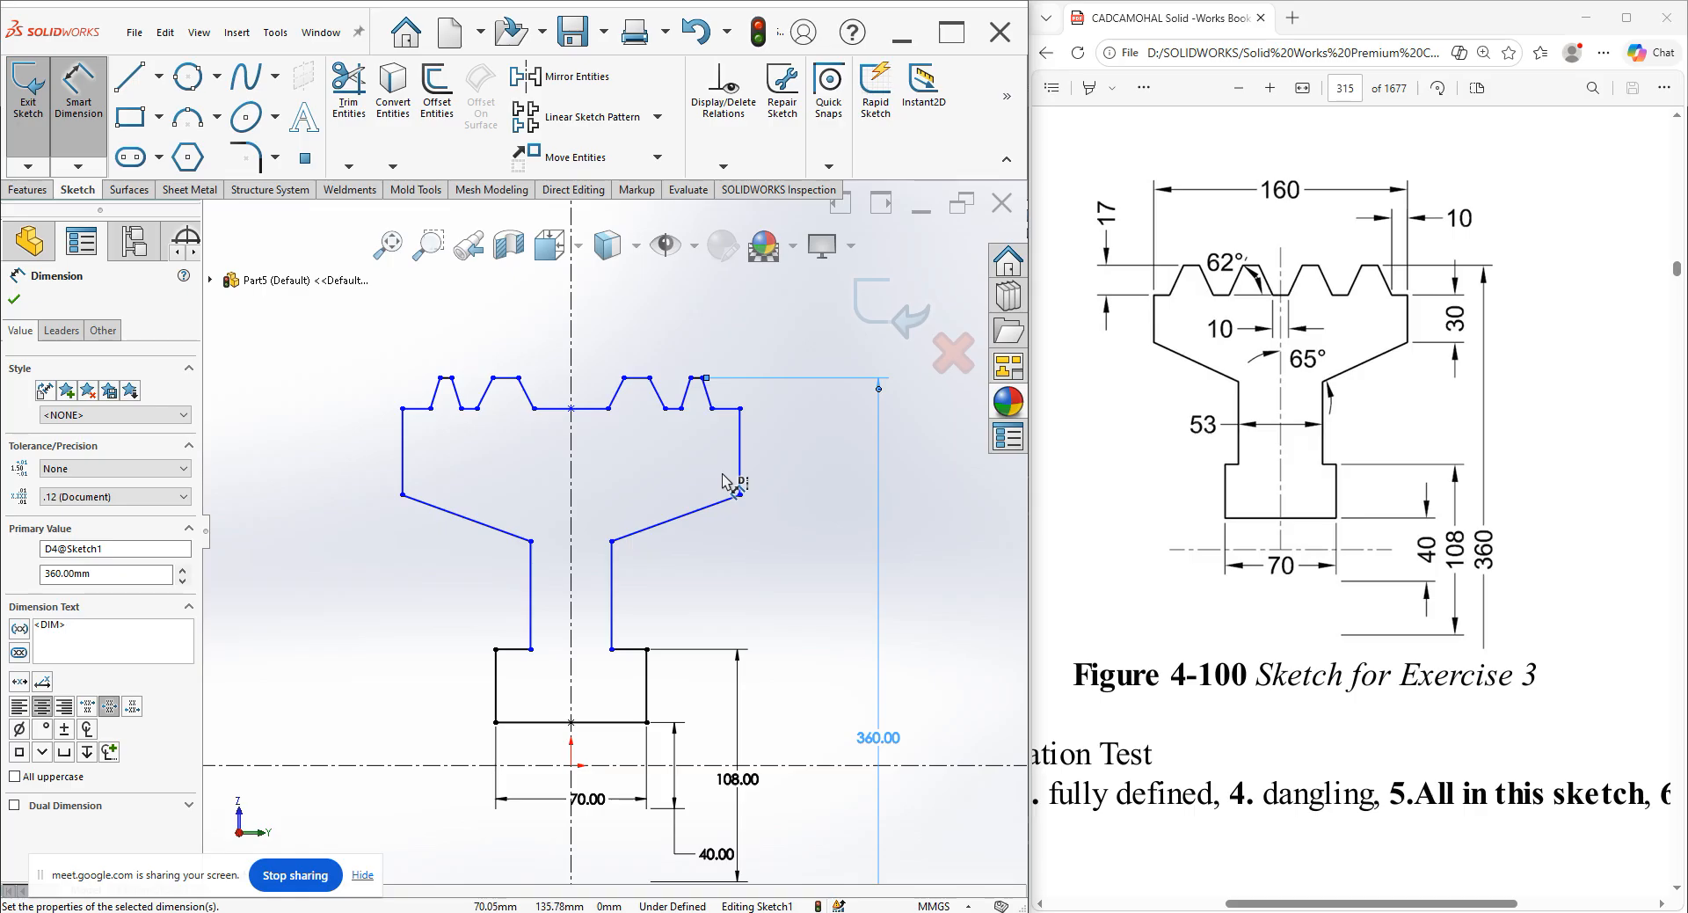
pyautogui.scroll(1, 734, 485)
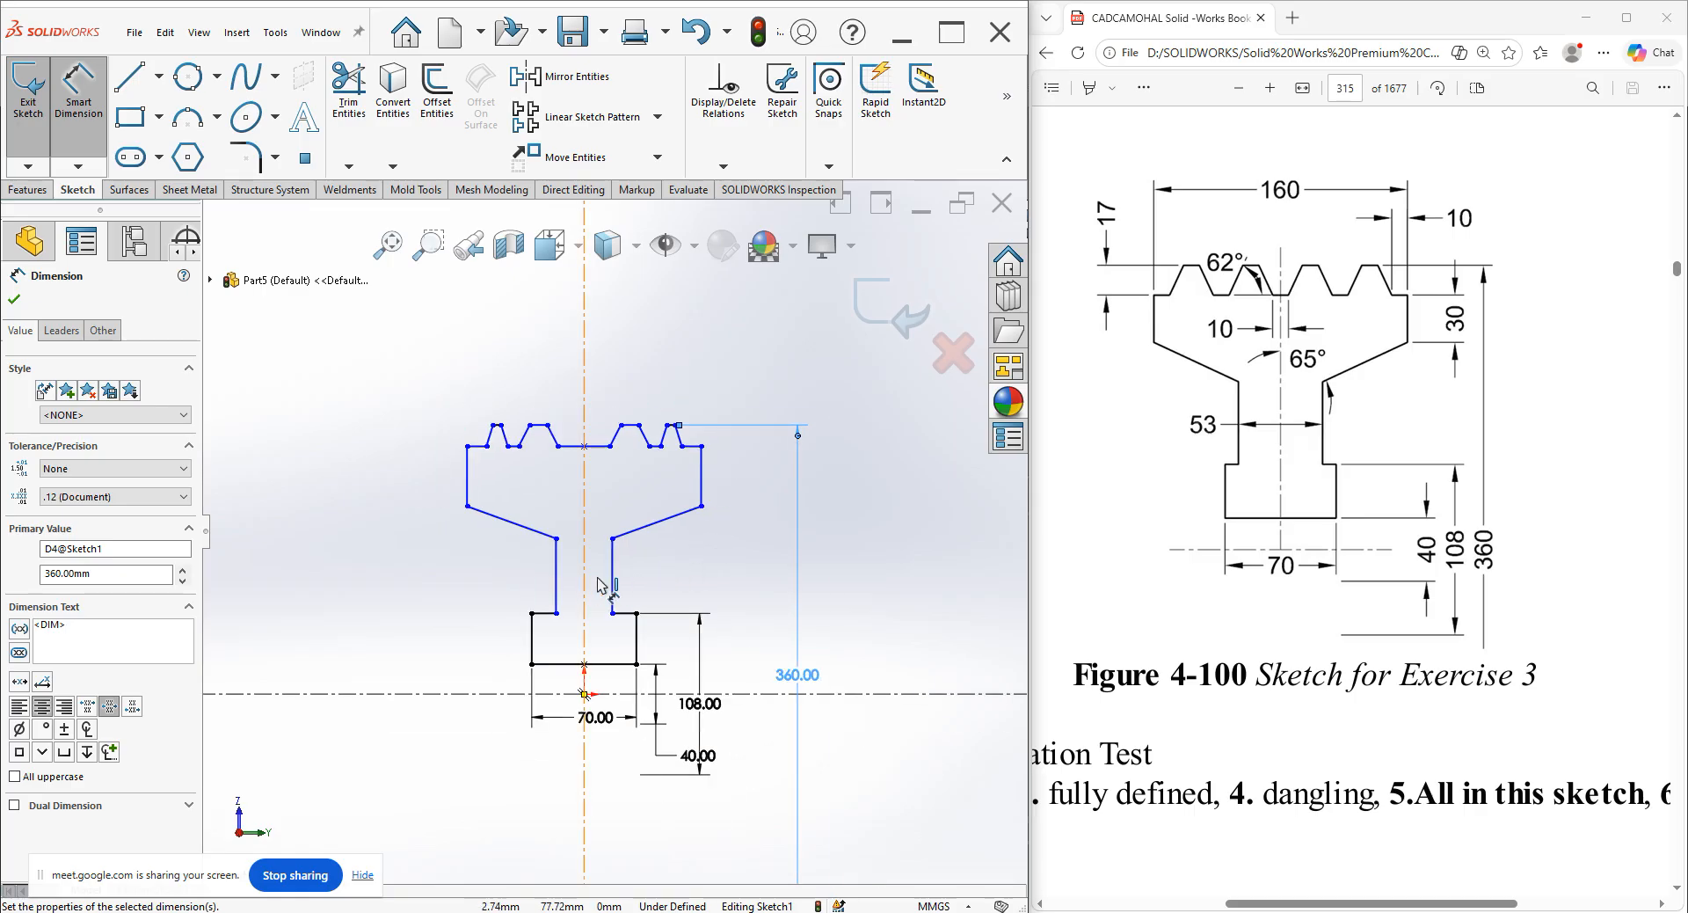
# Dimension the stem's width between its two vertical walls to 53 mm.
pyautogui.click(558, 587)
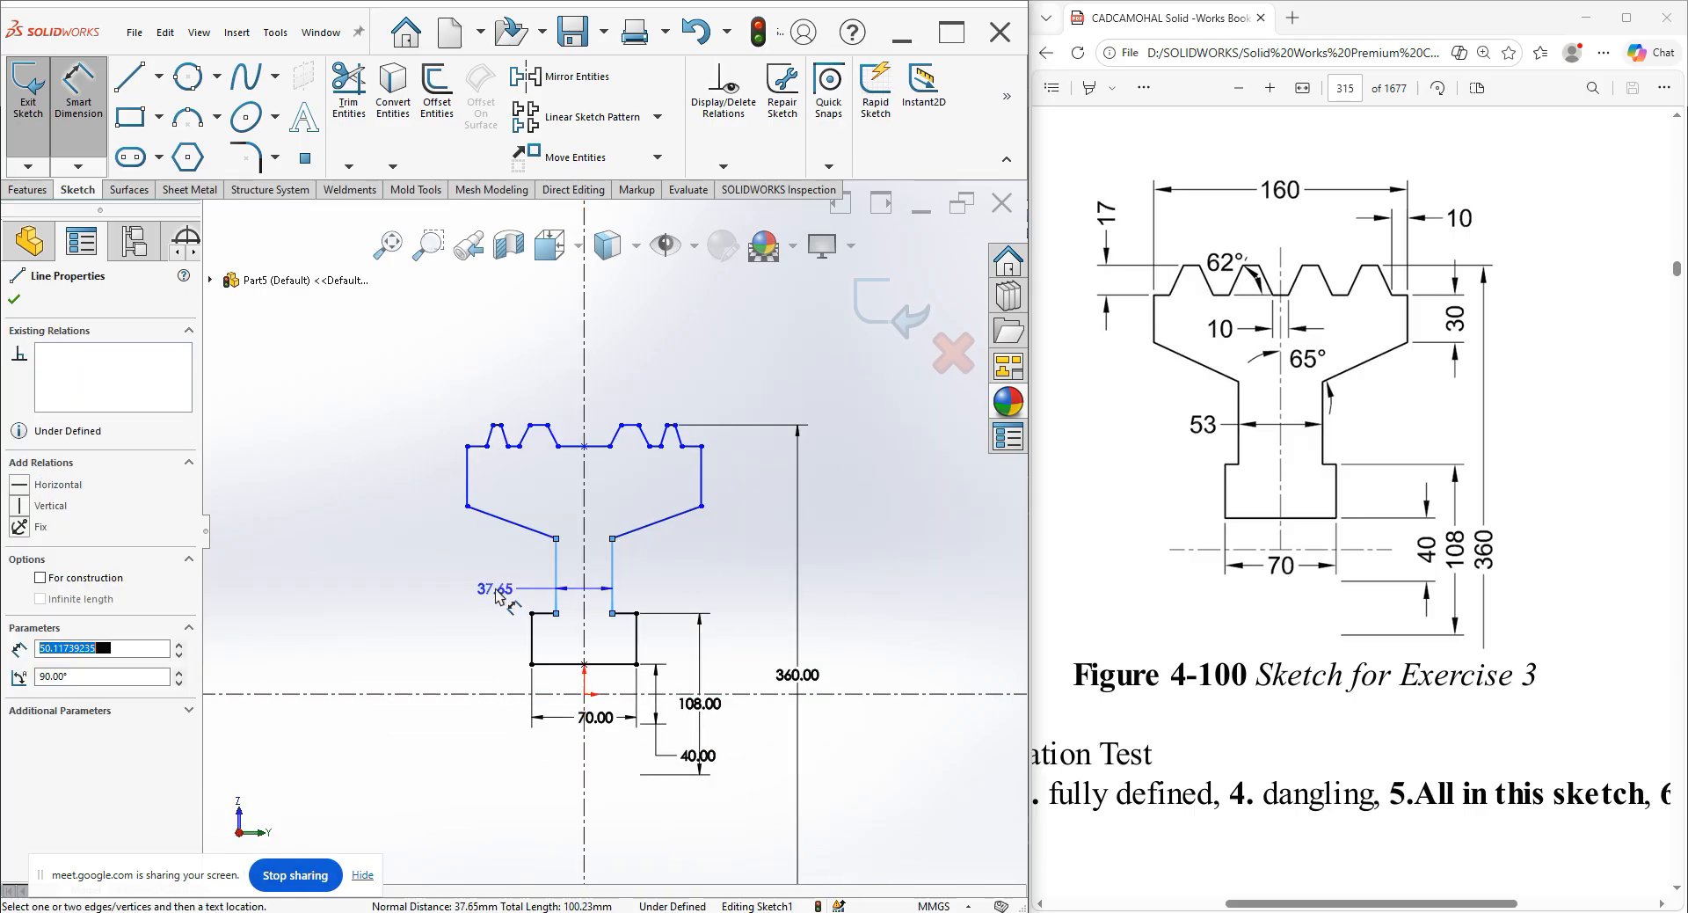
pyautogui.click(495, 595)
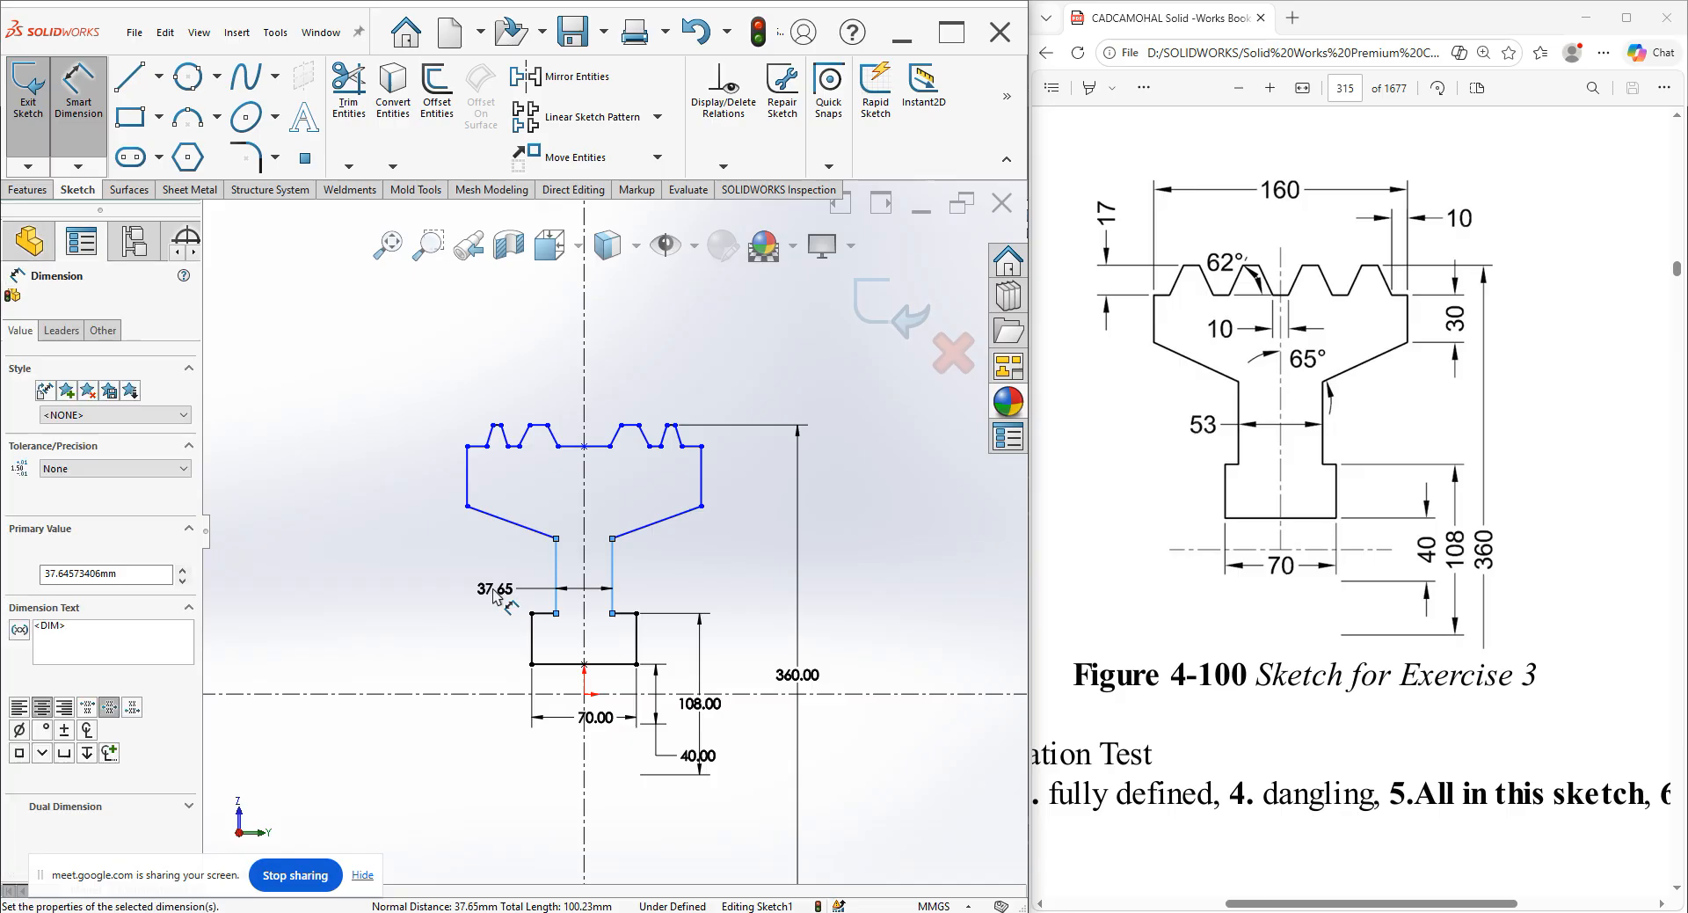
pyautogui.press('Escape')
pyautogui.write('53')
pyautogui.press('Return')
pyautogui.scroll(4, 642, 536)
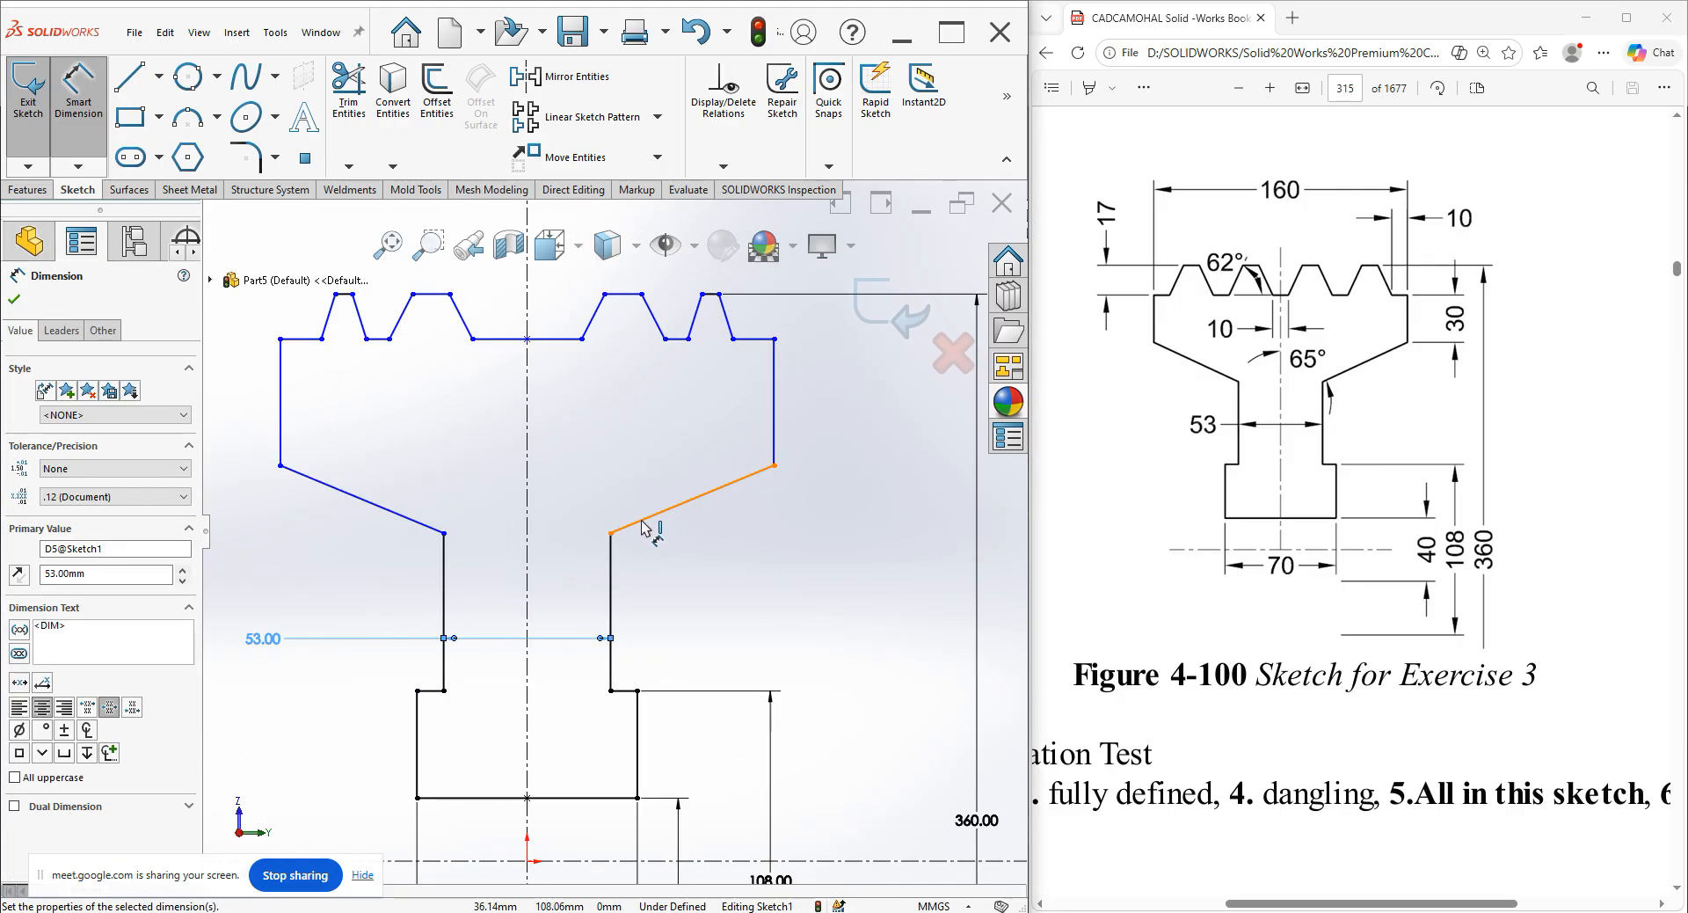
# Dimension the angle between the slanting flare and the vertical centreline to 65°.
pyautogui.click(528, 508)
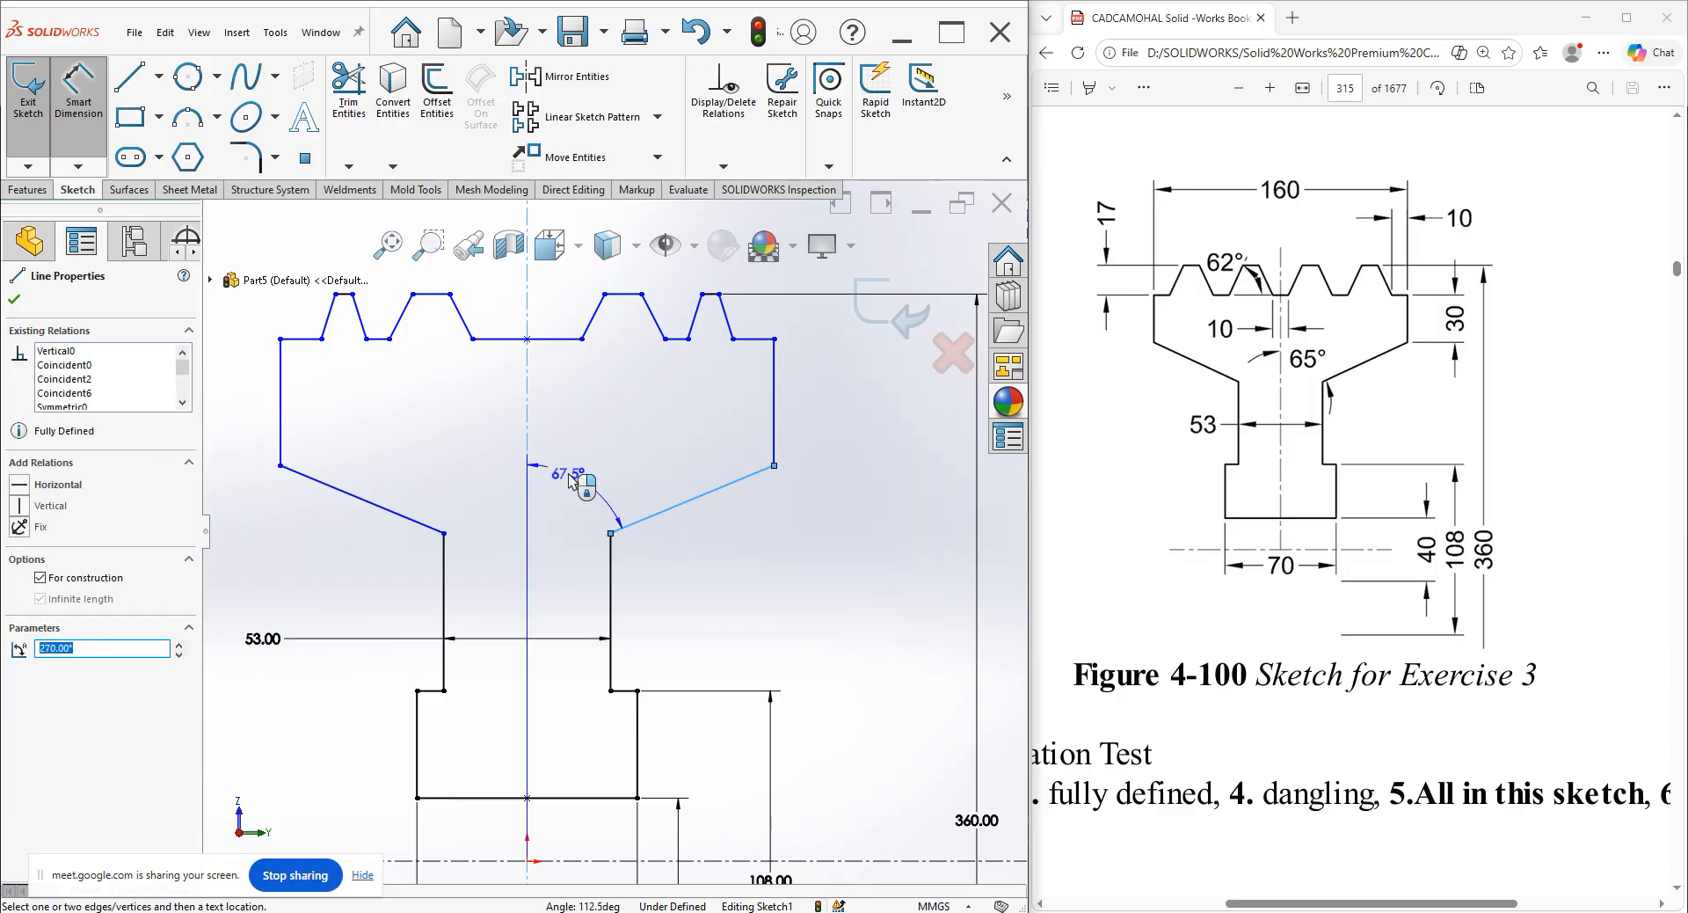
pyautogui.click(578, 472)
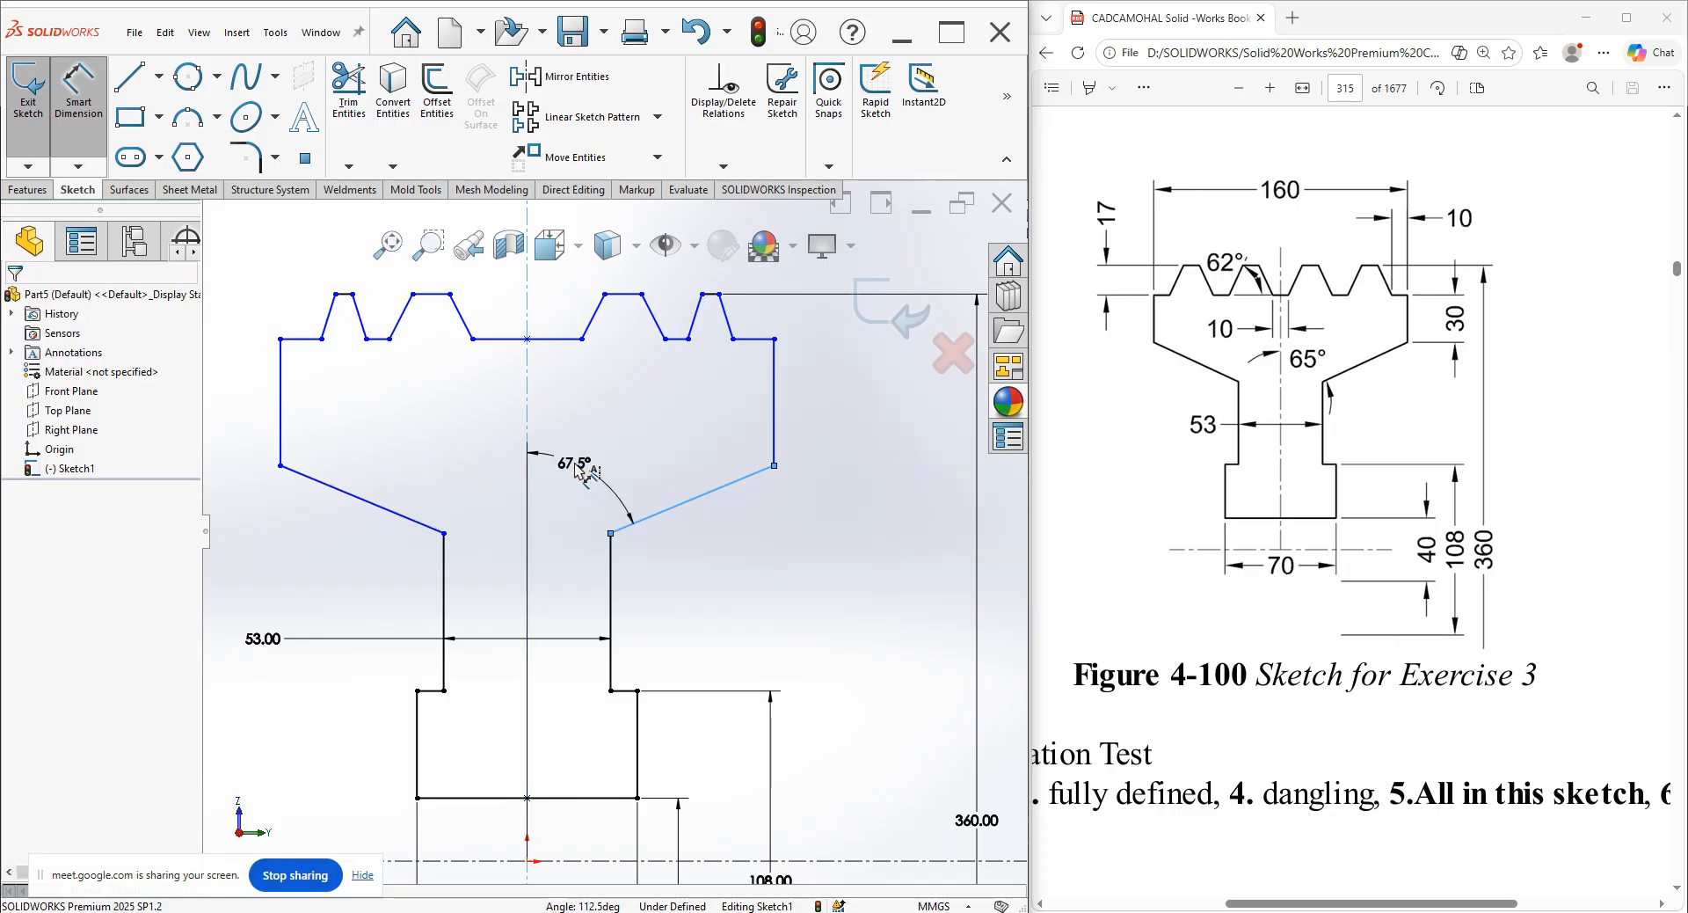
pyautogui.click(576, 472)
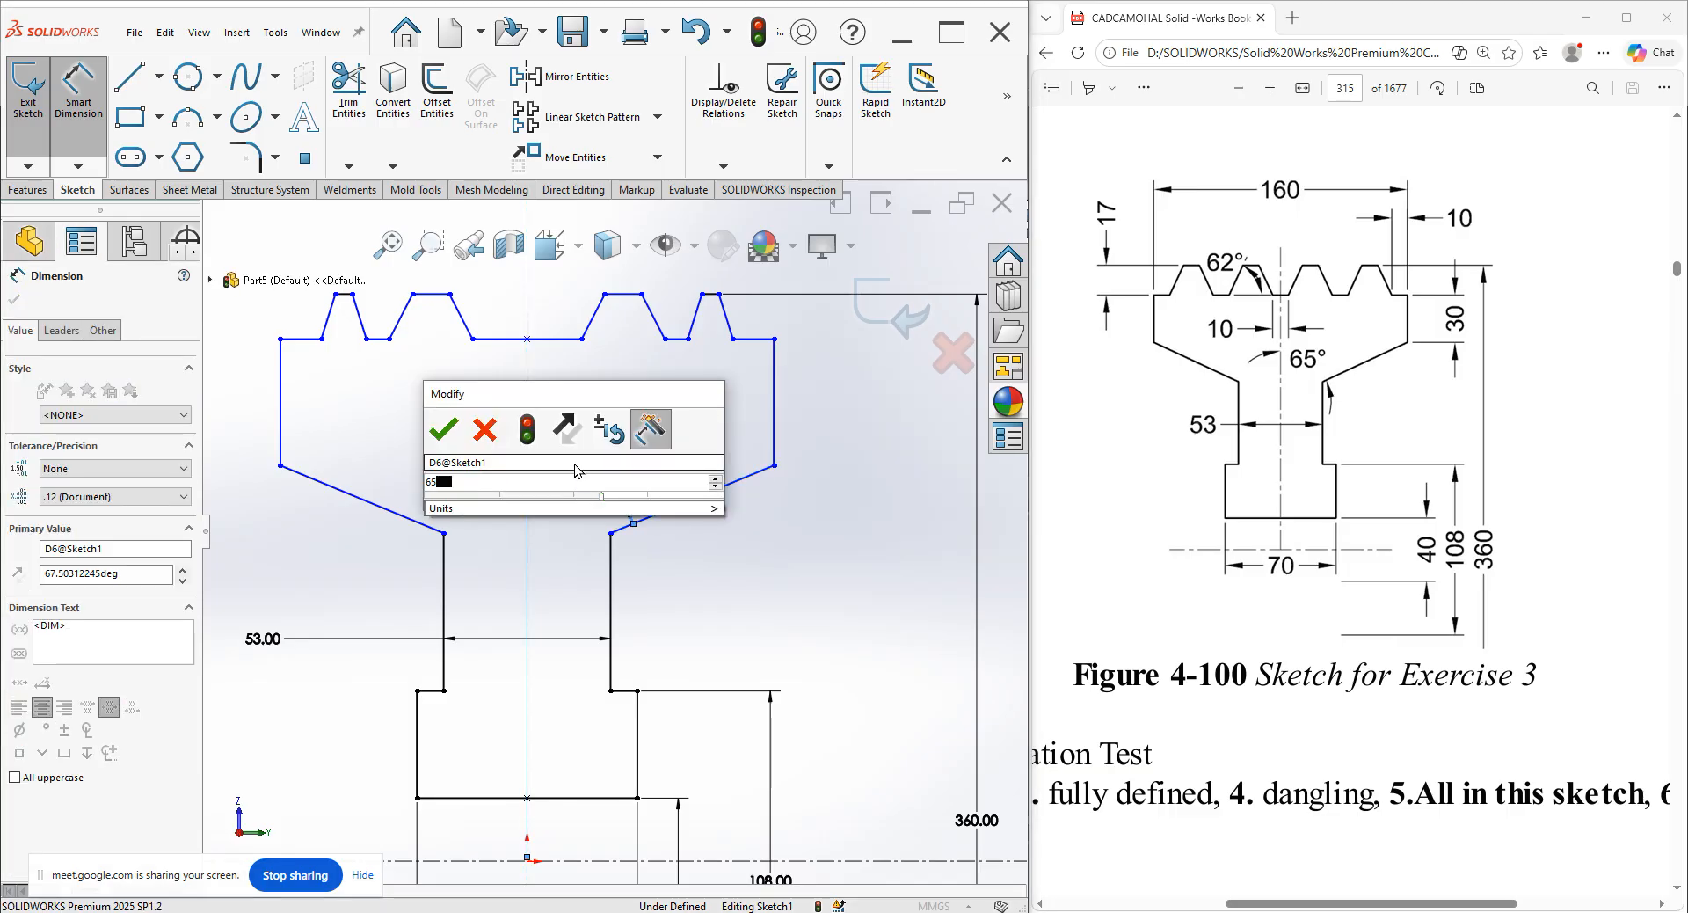
pyautogui.press('Return')
pyautogui.scroll(3, 631, 524)
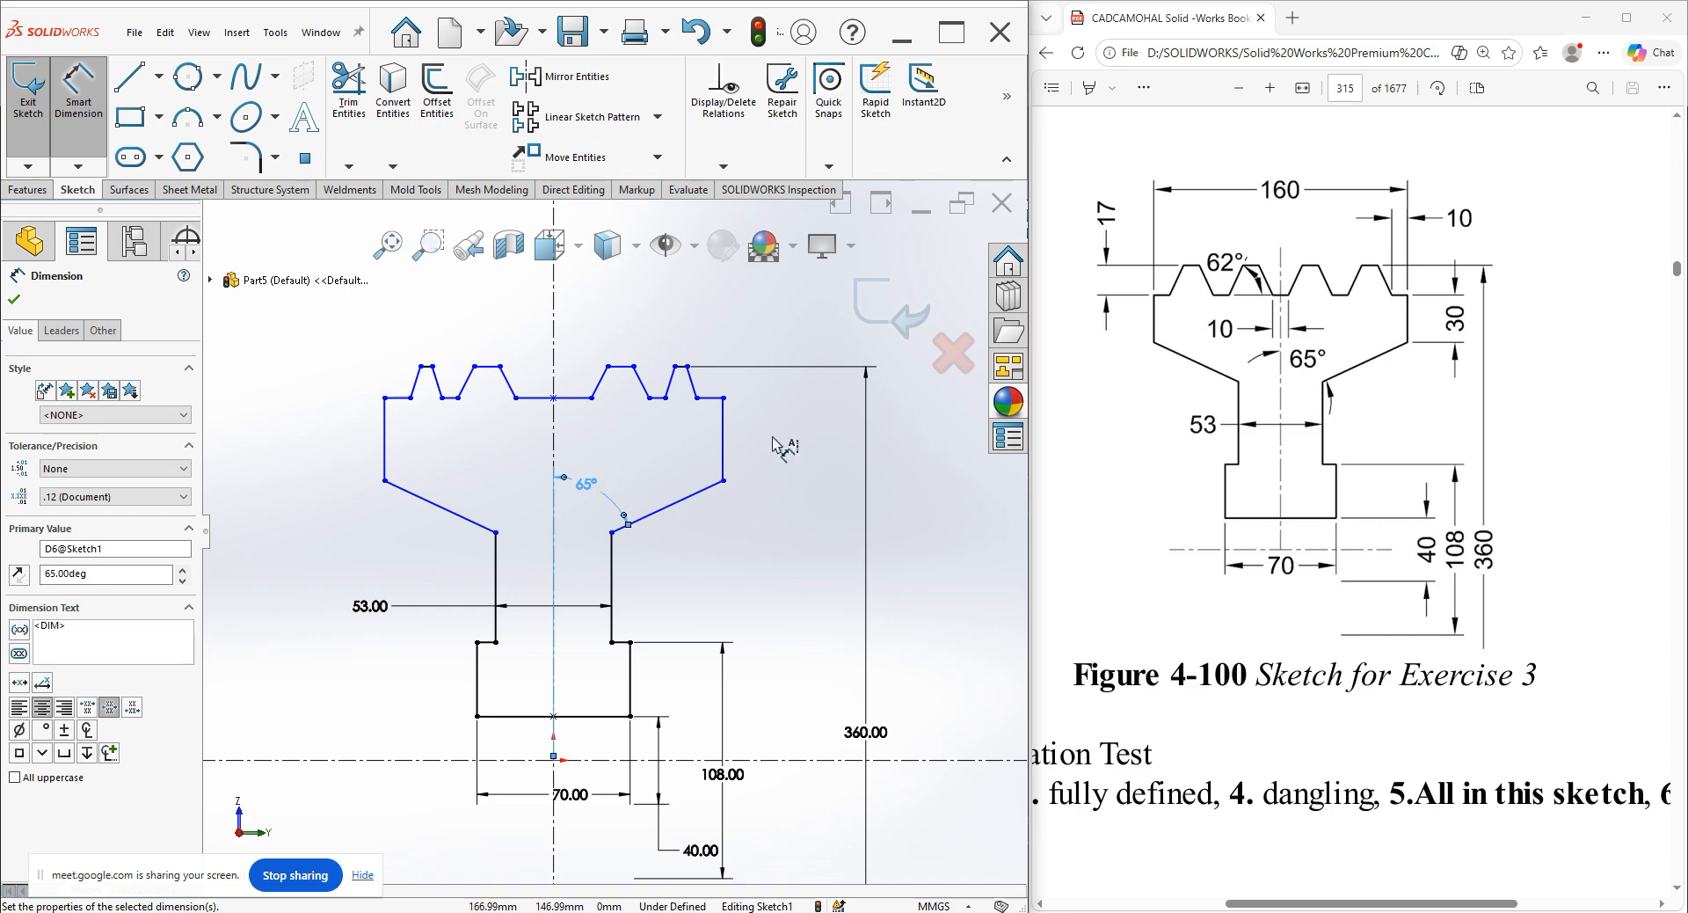
pyautogui.click(723, 450)
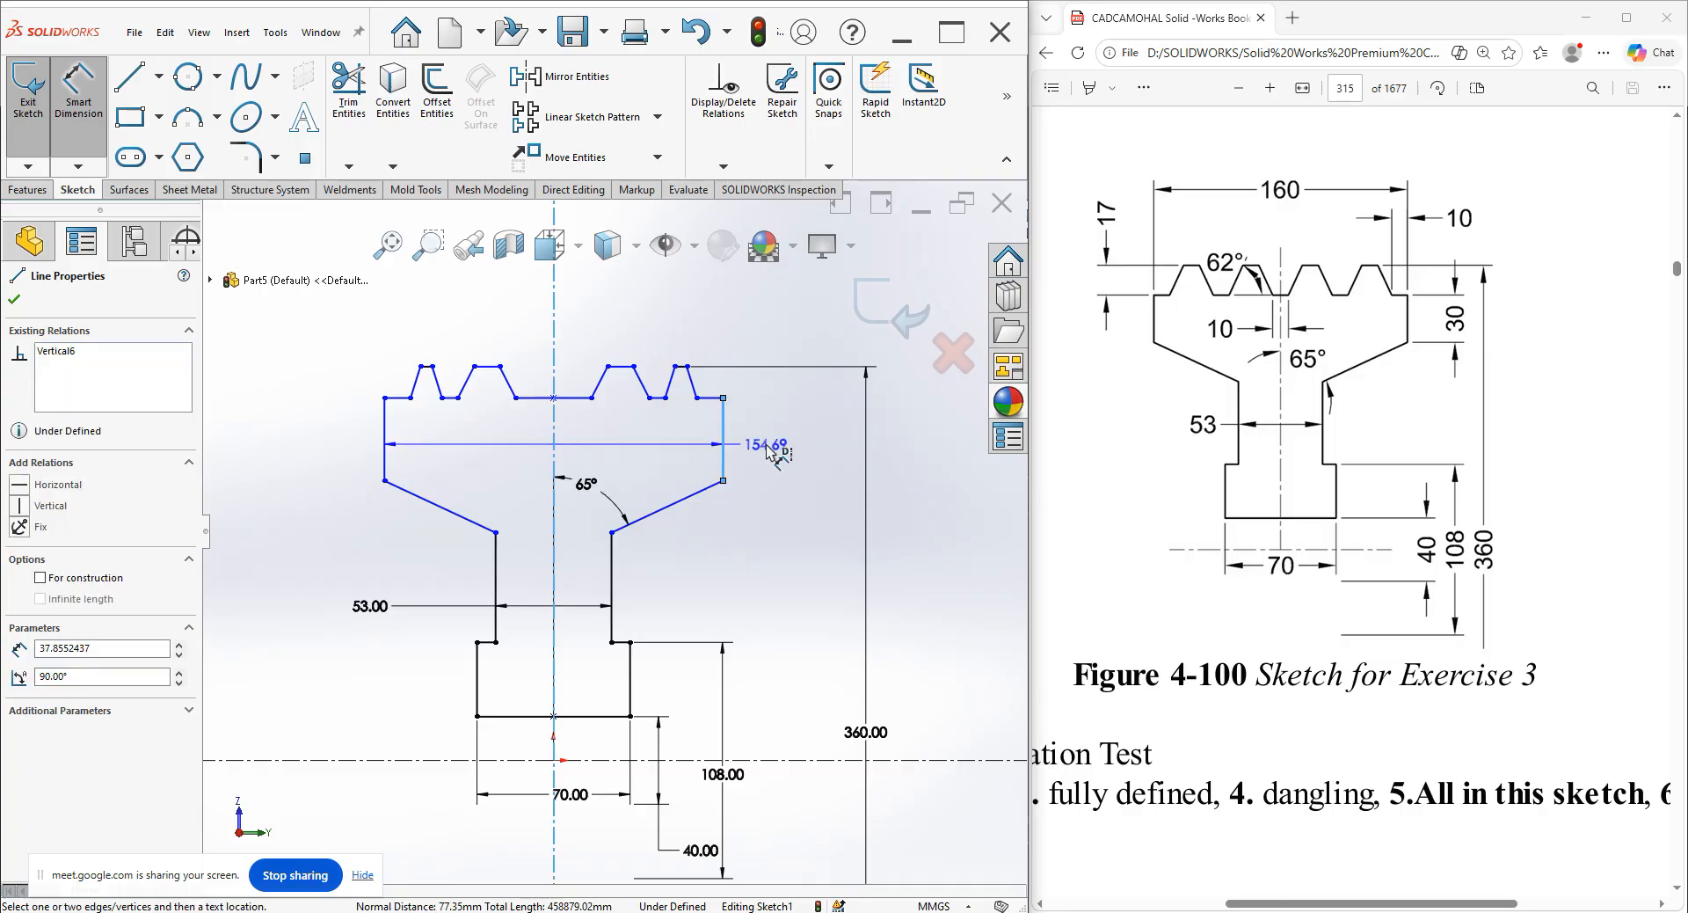
pyautogui.click(762, 473)
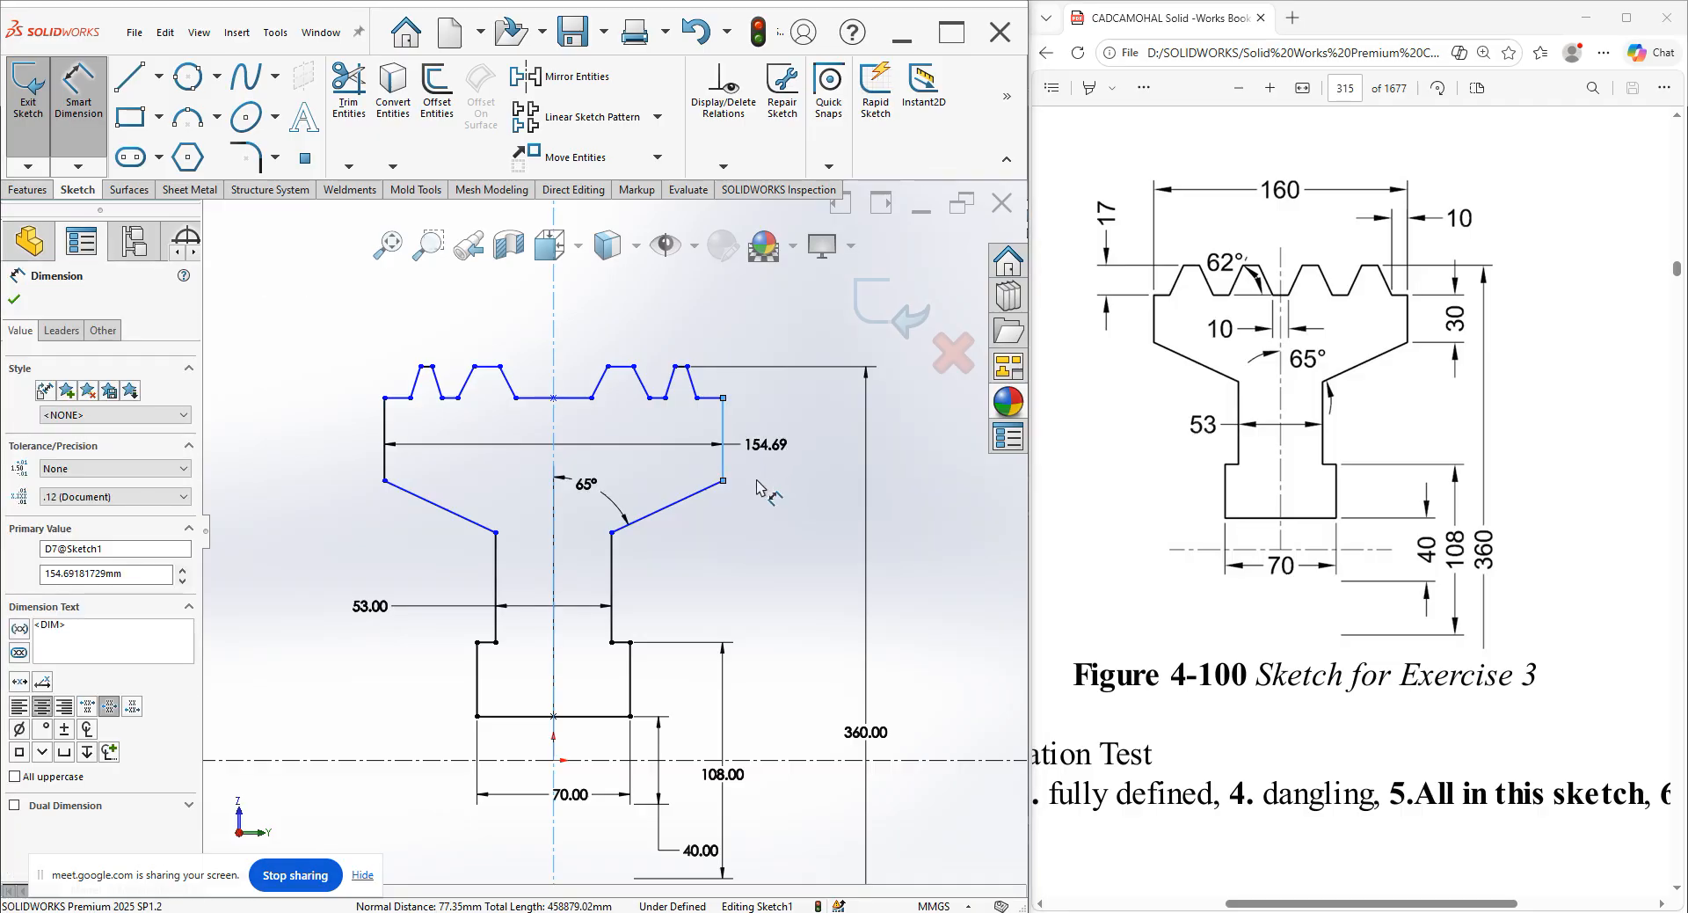
pyautogui.write('160')
pyautogui.press('Return')
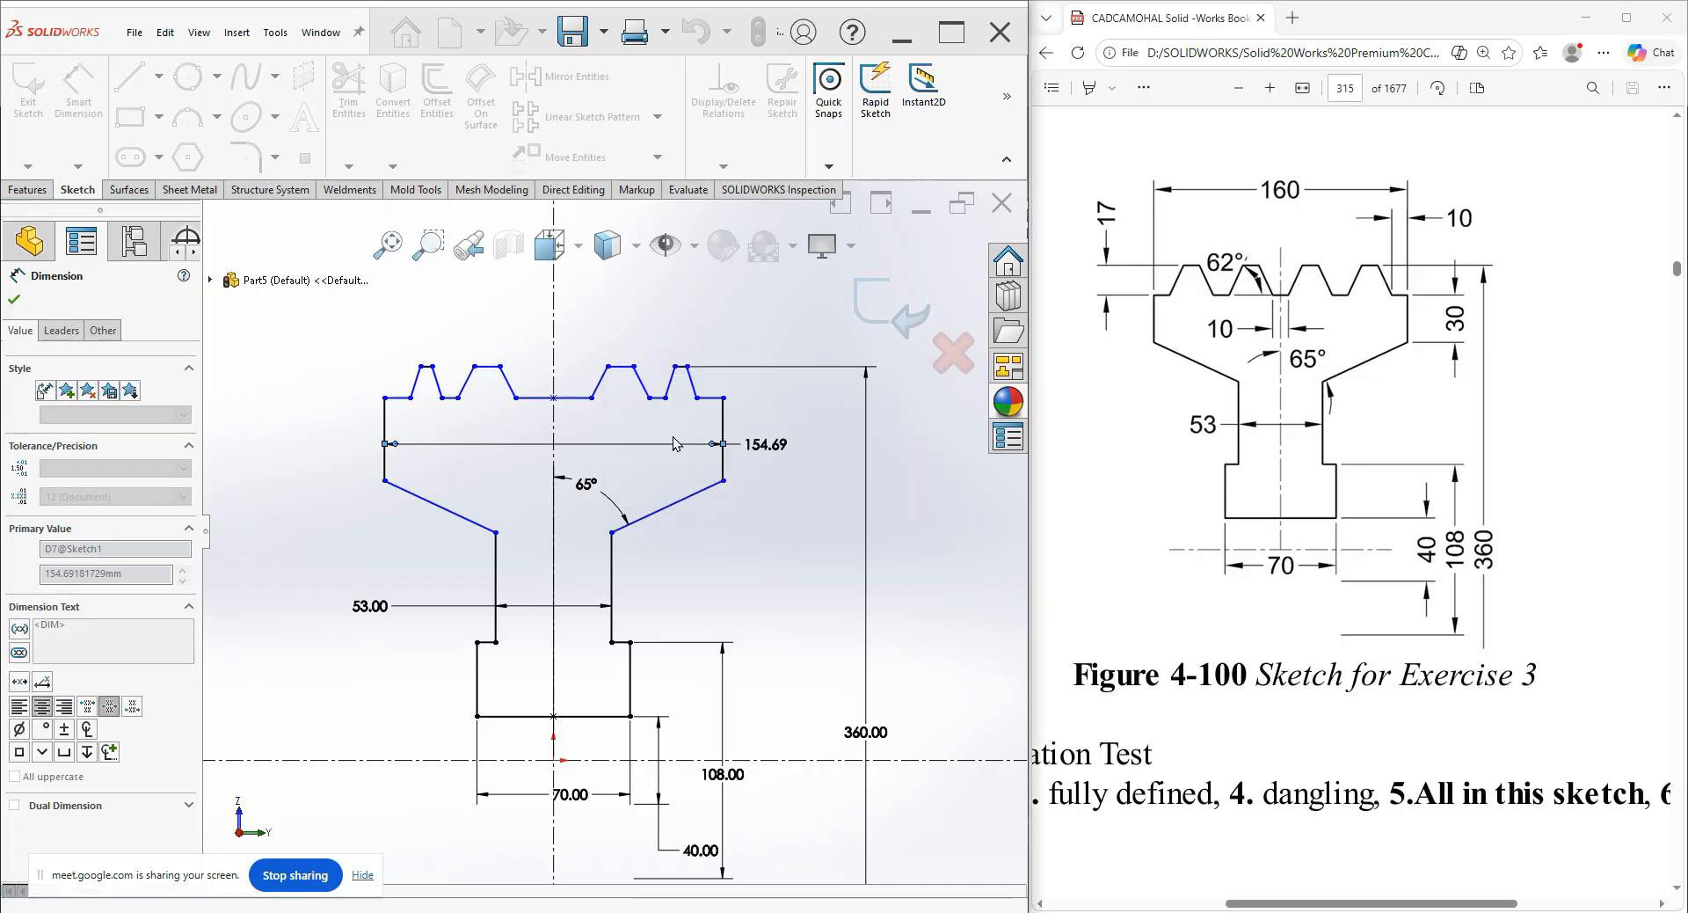
pyautogui.press('Delete')
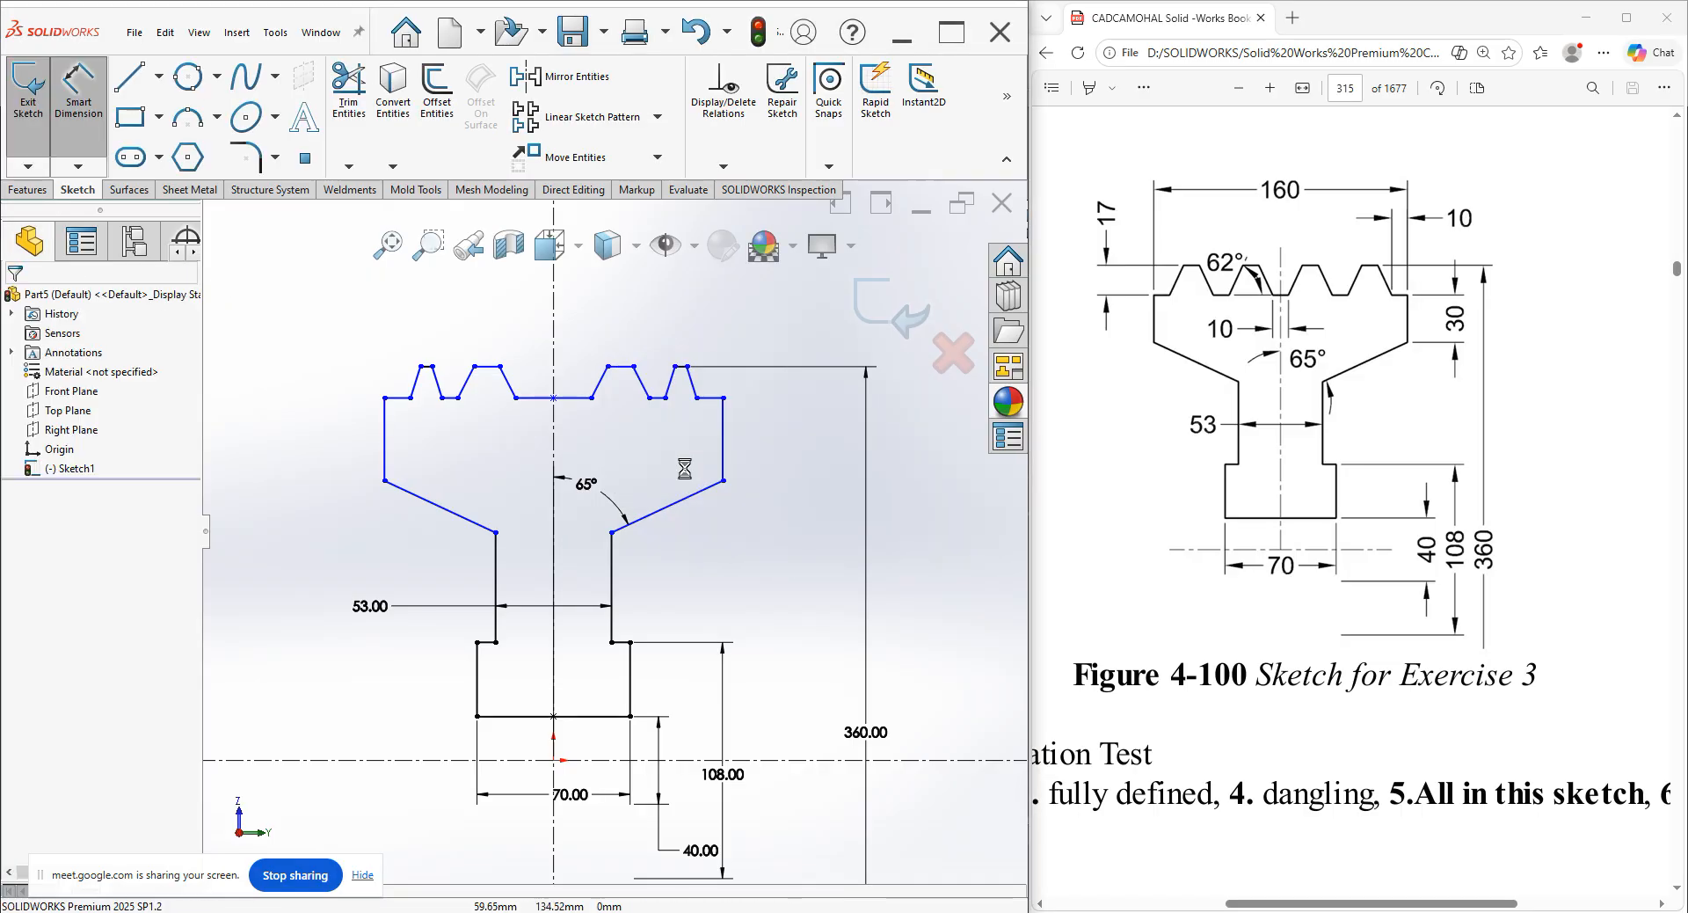
# Dimension the head's outer vertical side edge to a length of 30 mm.
pyautogui.click(747, 462)
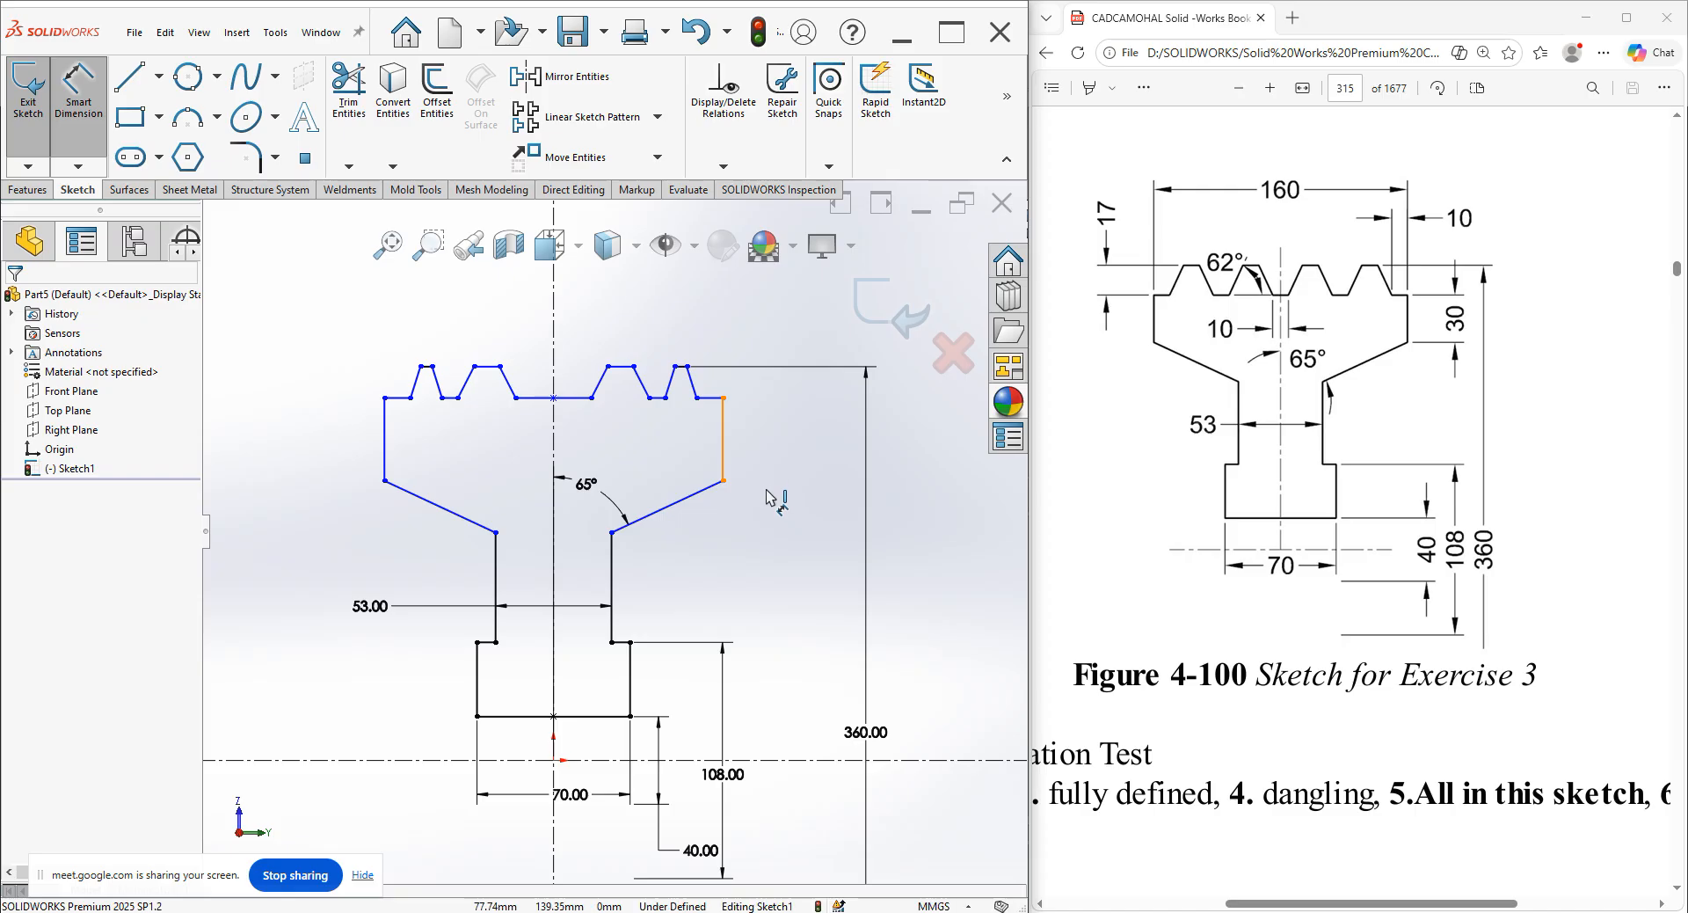
pyautogui.press('Escape')
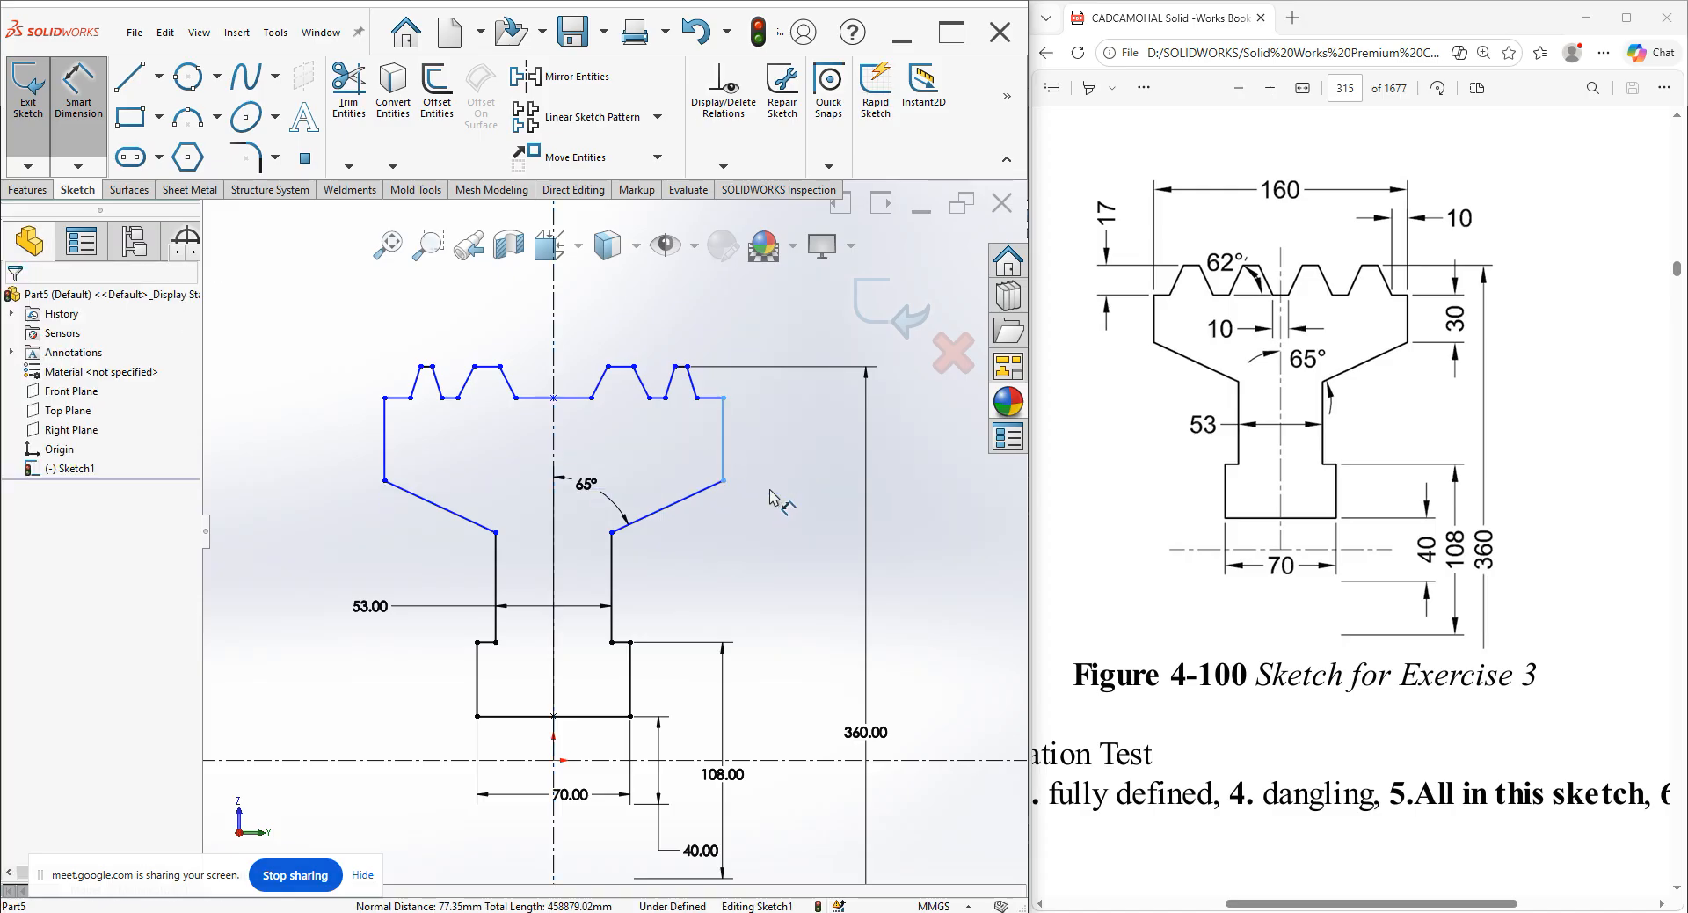
pyautogui.click(779, 510)
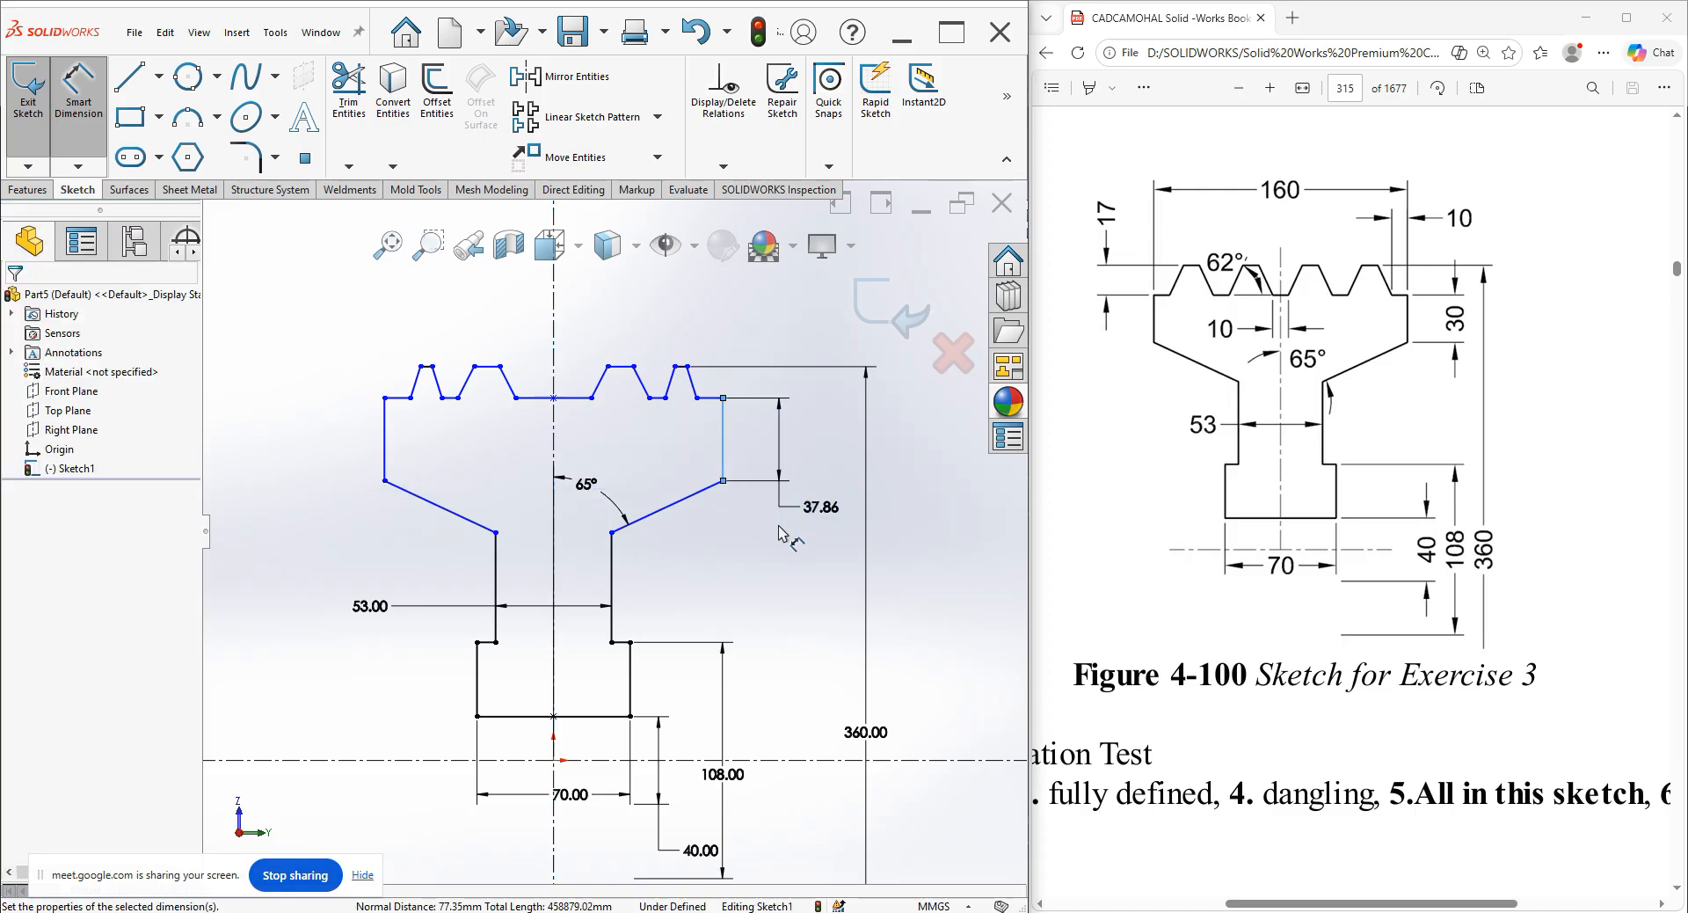
pyautogui.write('30')
pyautogui.press('Return')
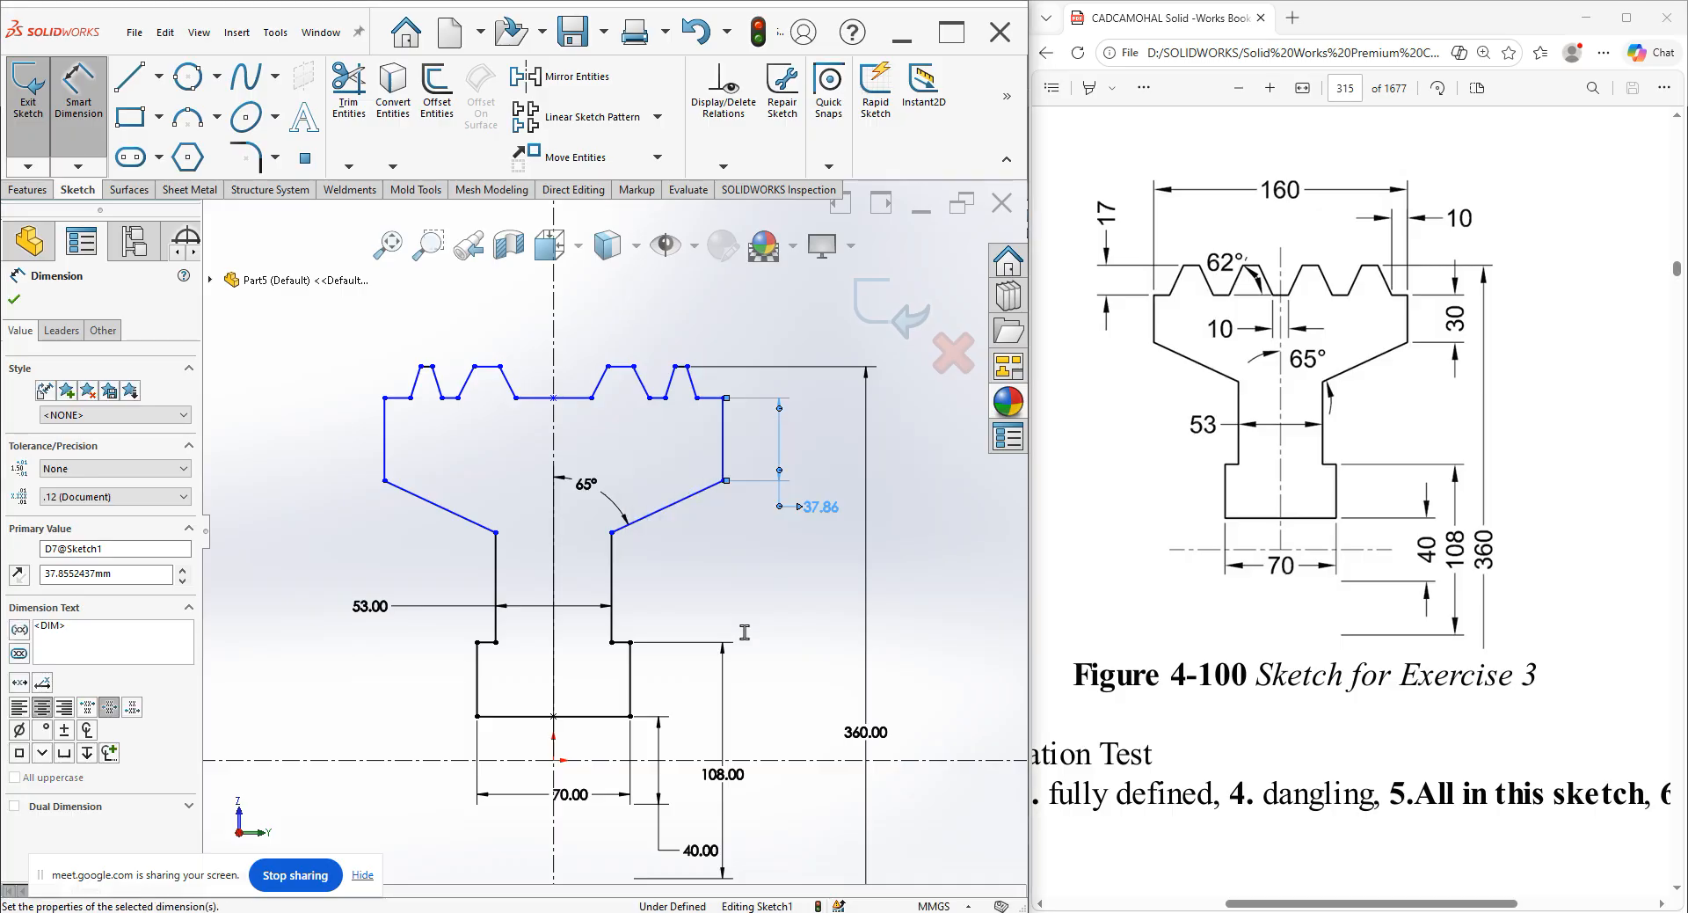
# Dimension the head's overall width between its two outer vertical edges to 160 mm.
pyautogui.scroll(-3, 738, 466)
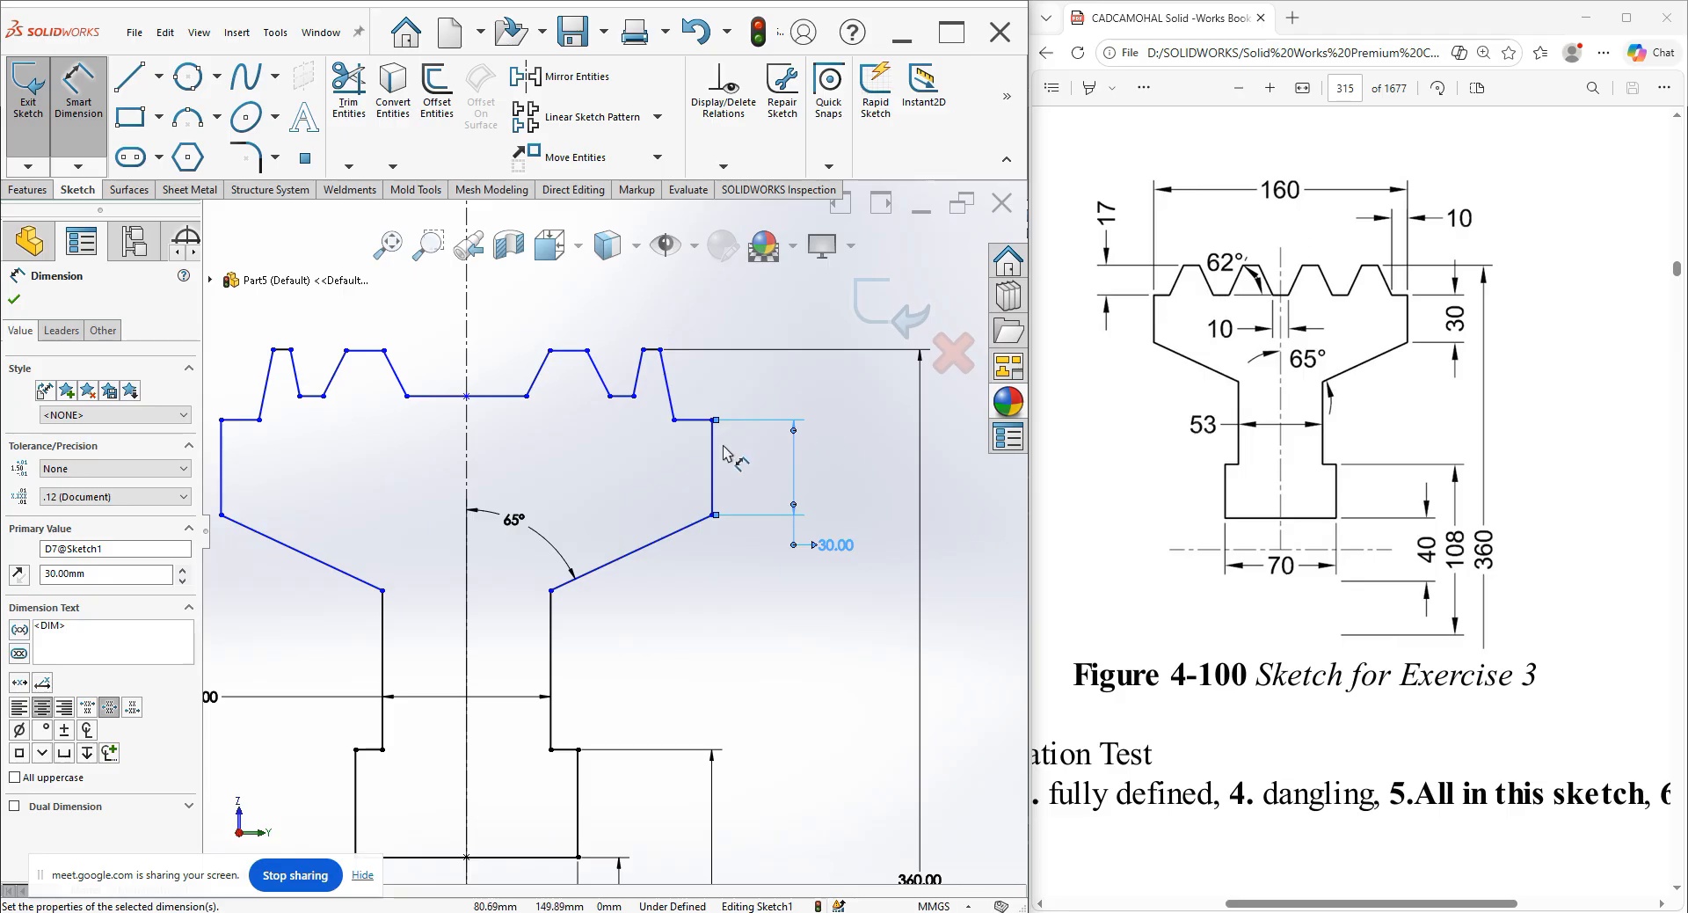
pyautogui.click(221, 475)
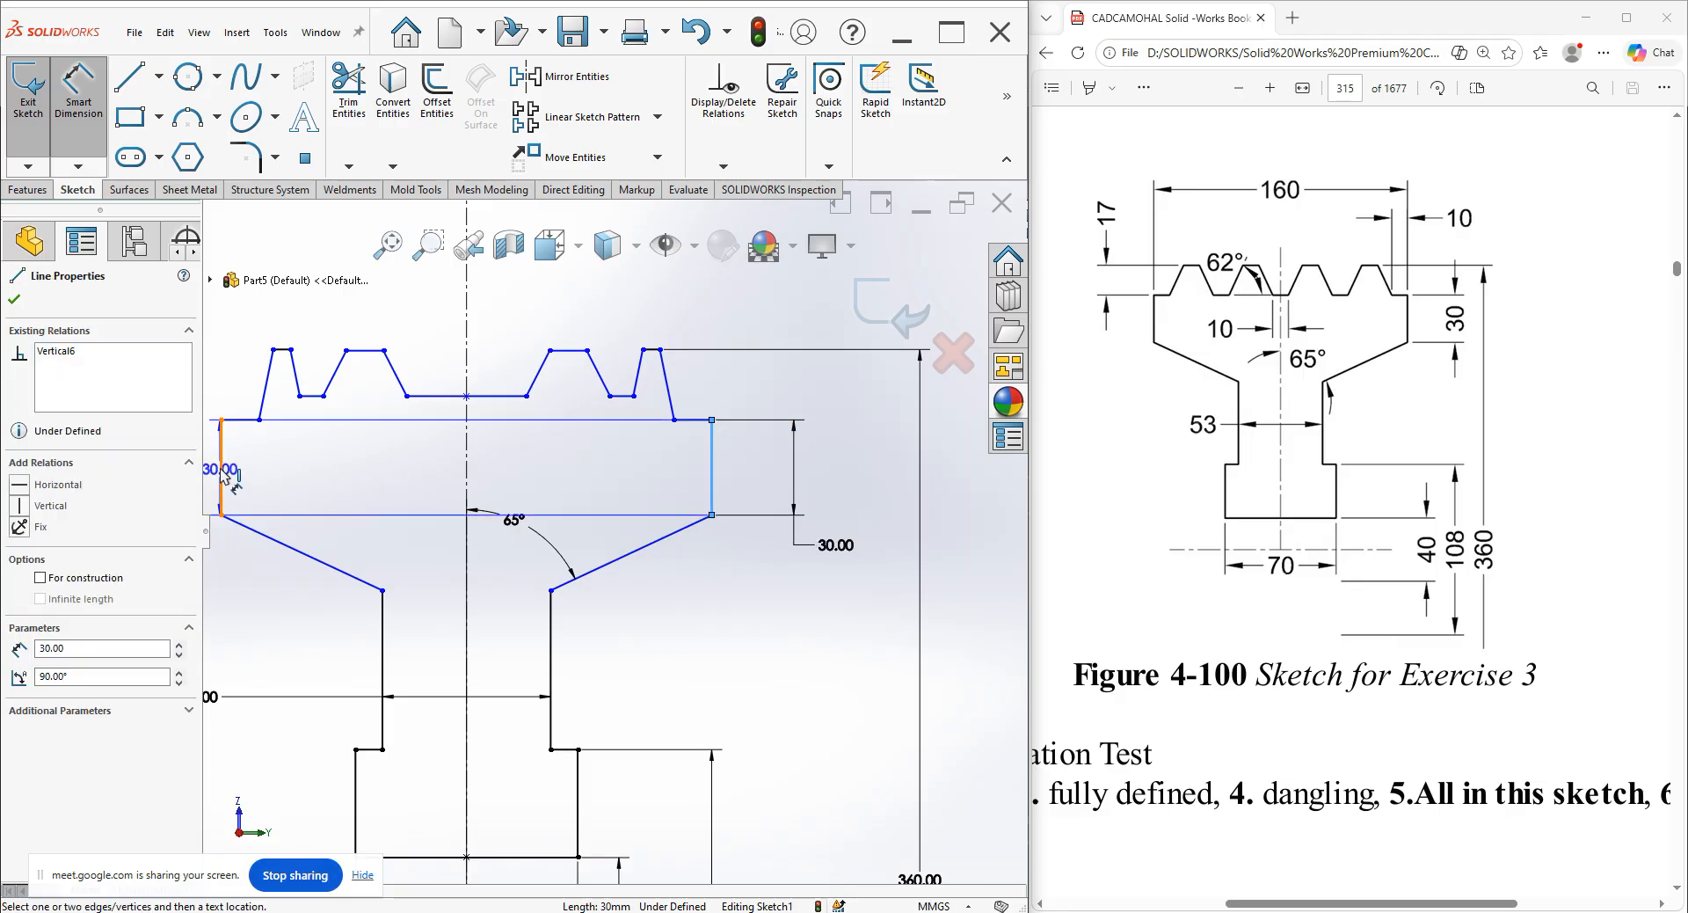
pyautogui.click(402, 317)
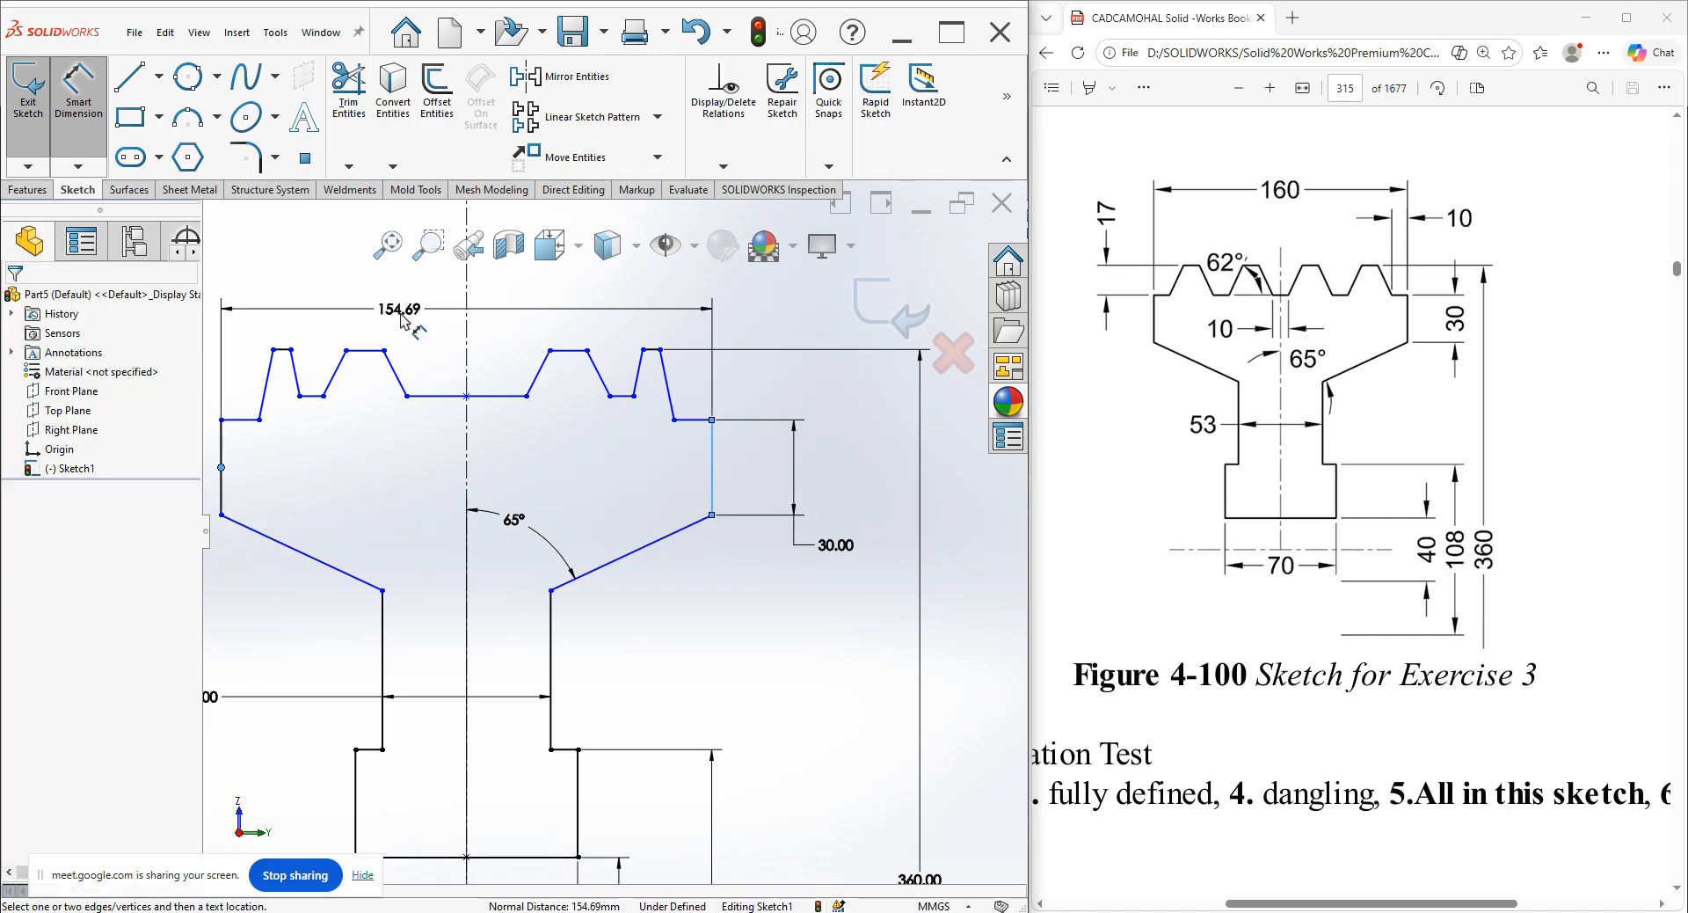
pyautogui.doubleClick(402, 317)
pyautogui.write('160')
pyautogui.press('Return')
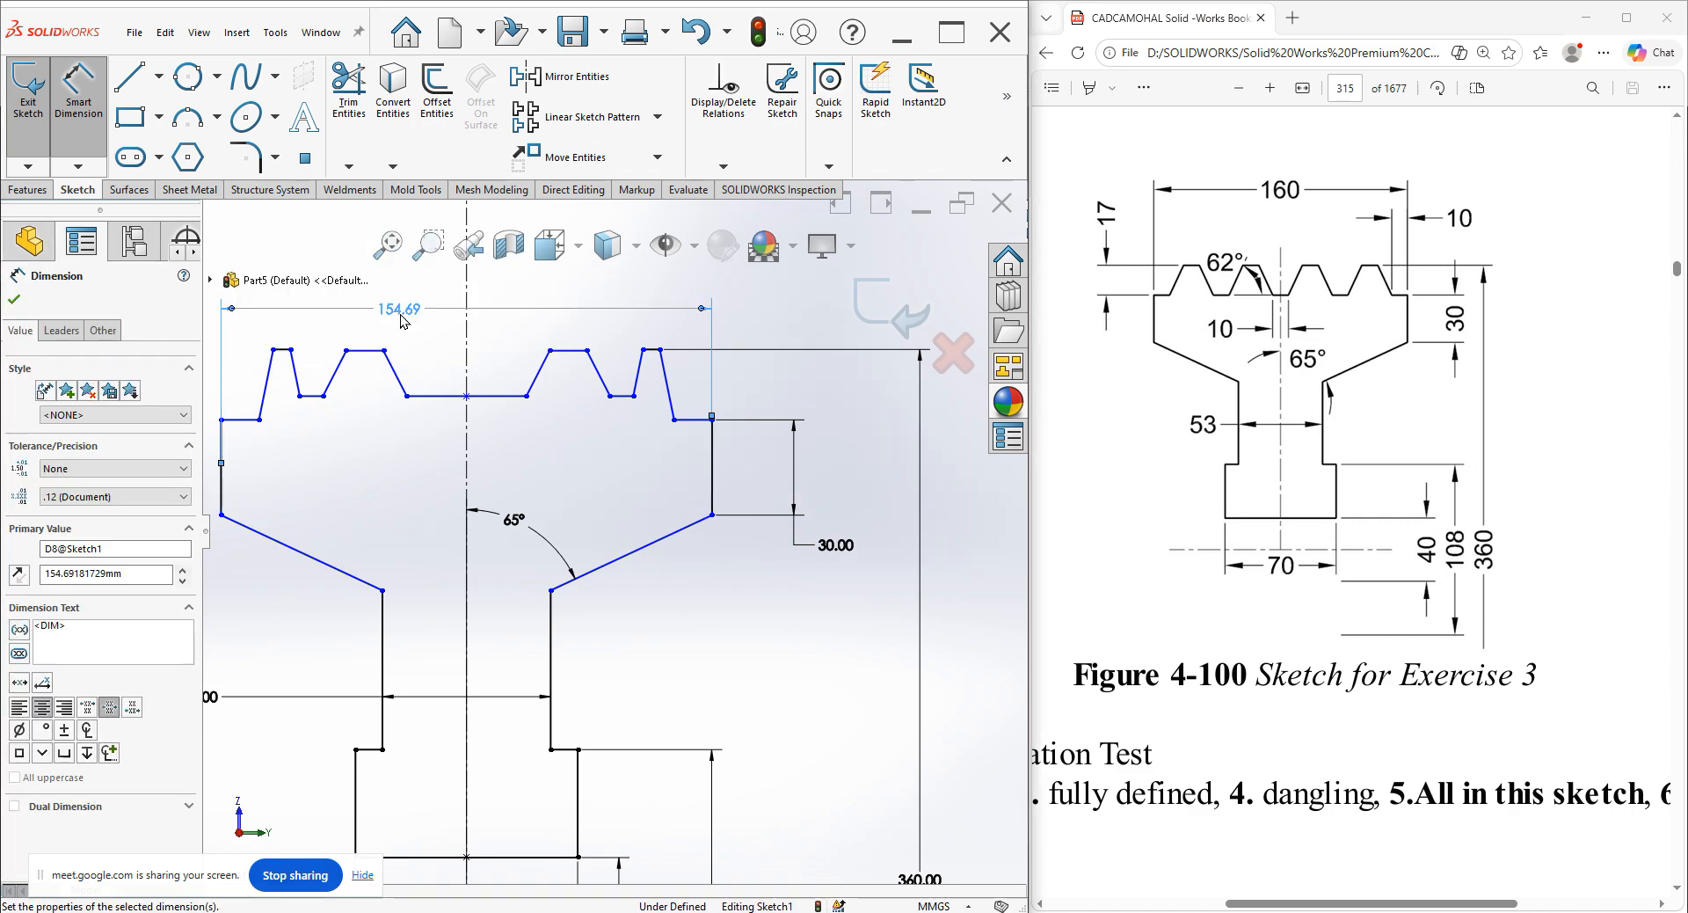
pyautogui.rightClick(798, 345)
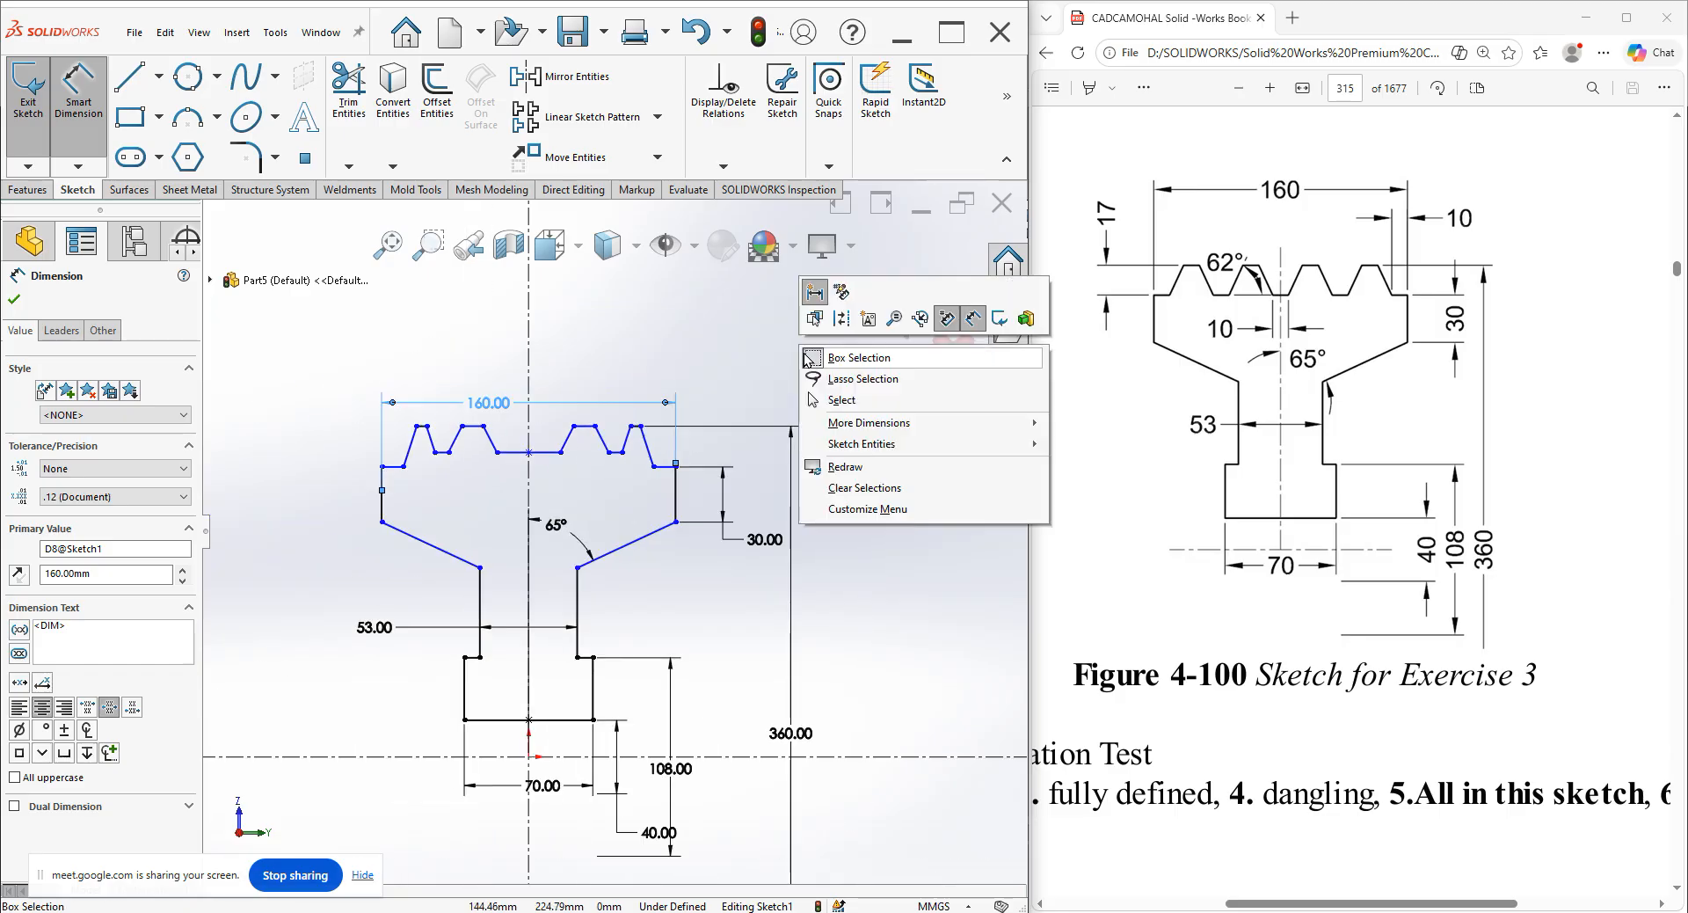
pyautogui.click(837, 406)
pyautogui.scroll(-3, 726, 375)
pyautogui.click(620, 536)
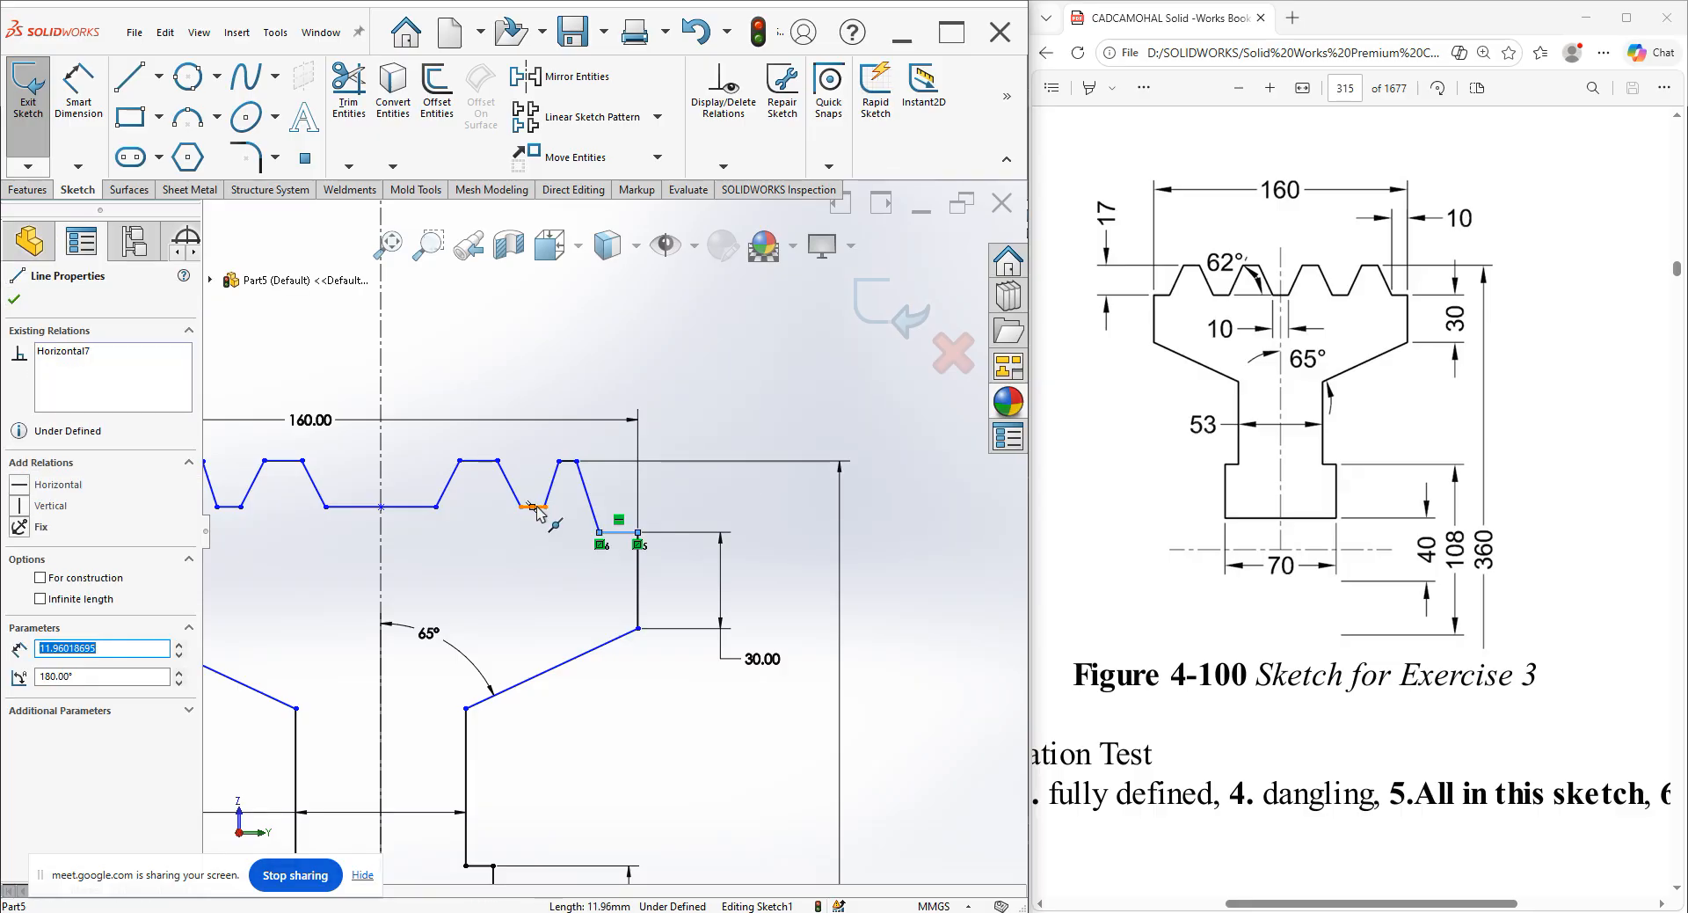
pyautogui.click(538, 509)
pyautogui.click(545, 507)
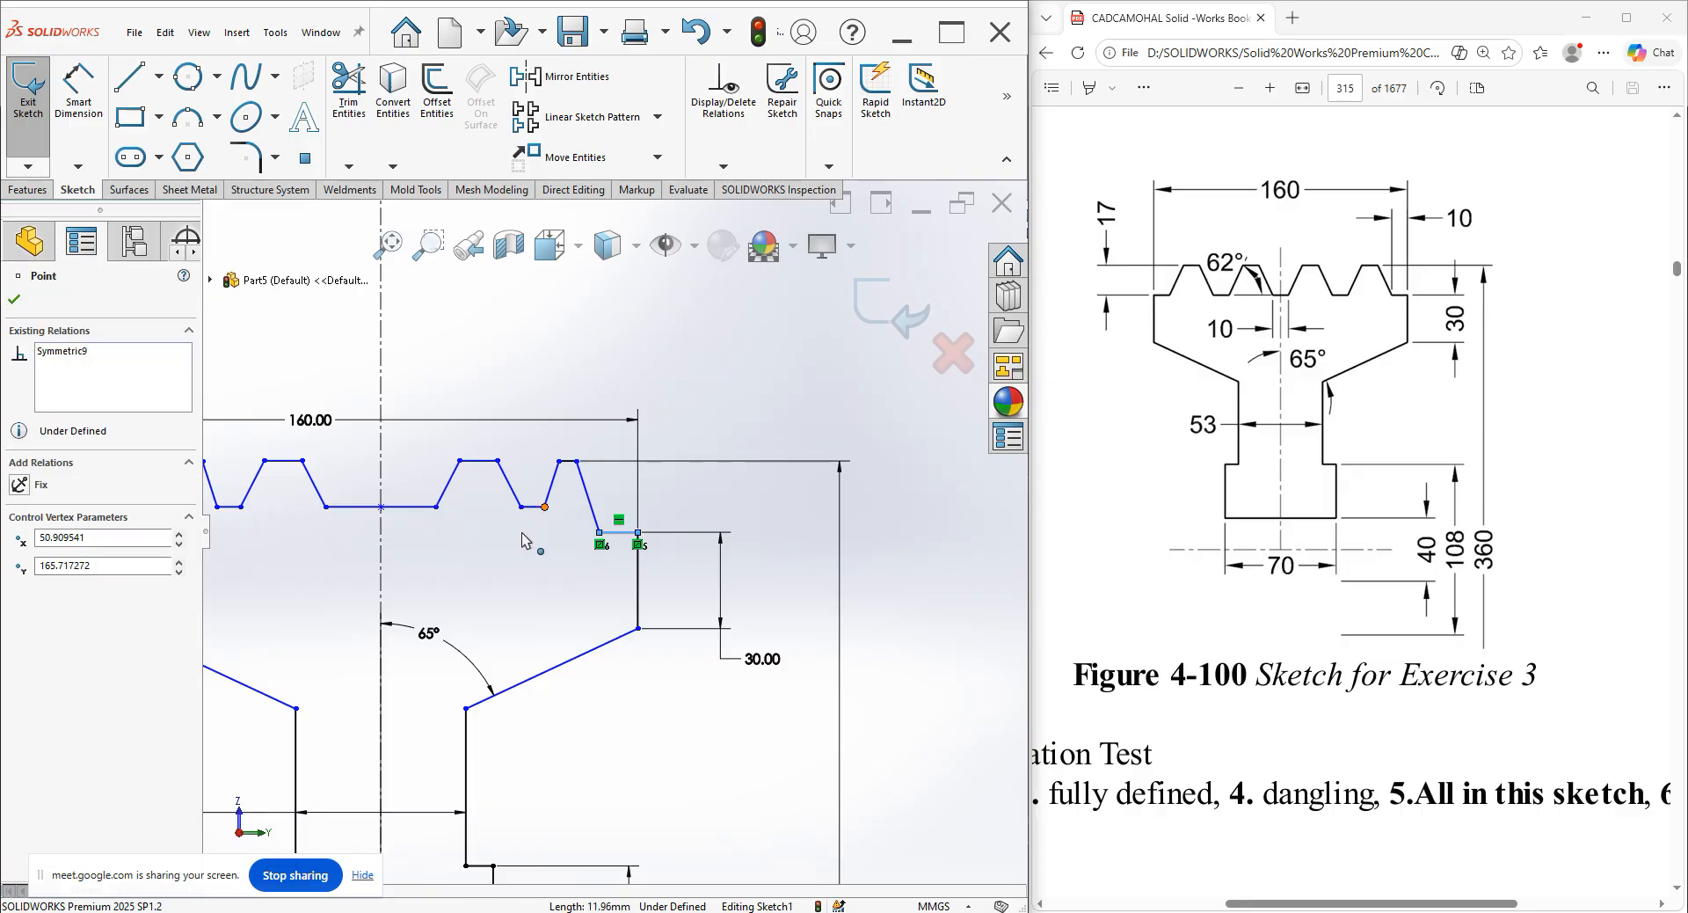
pyautogui.click(529, 530)
# Make the outer shoulder line, the root between the two teeth and the central root line collinear.
pyautogui.scroll(-3, 528, 536)
pyautogui.click(576, 468)
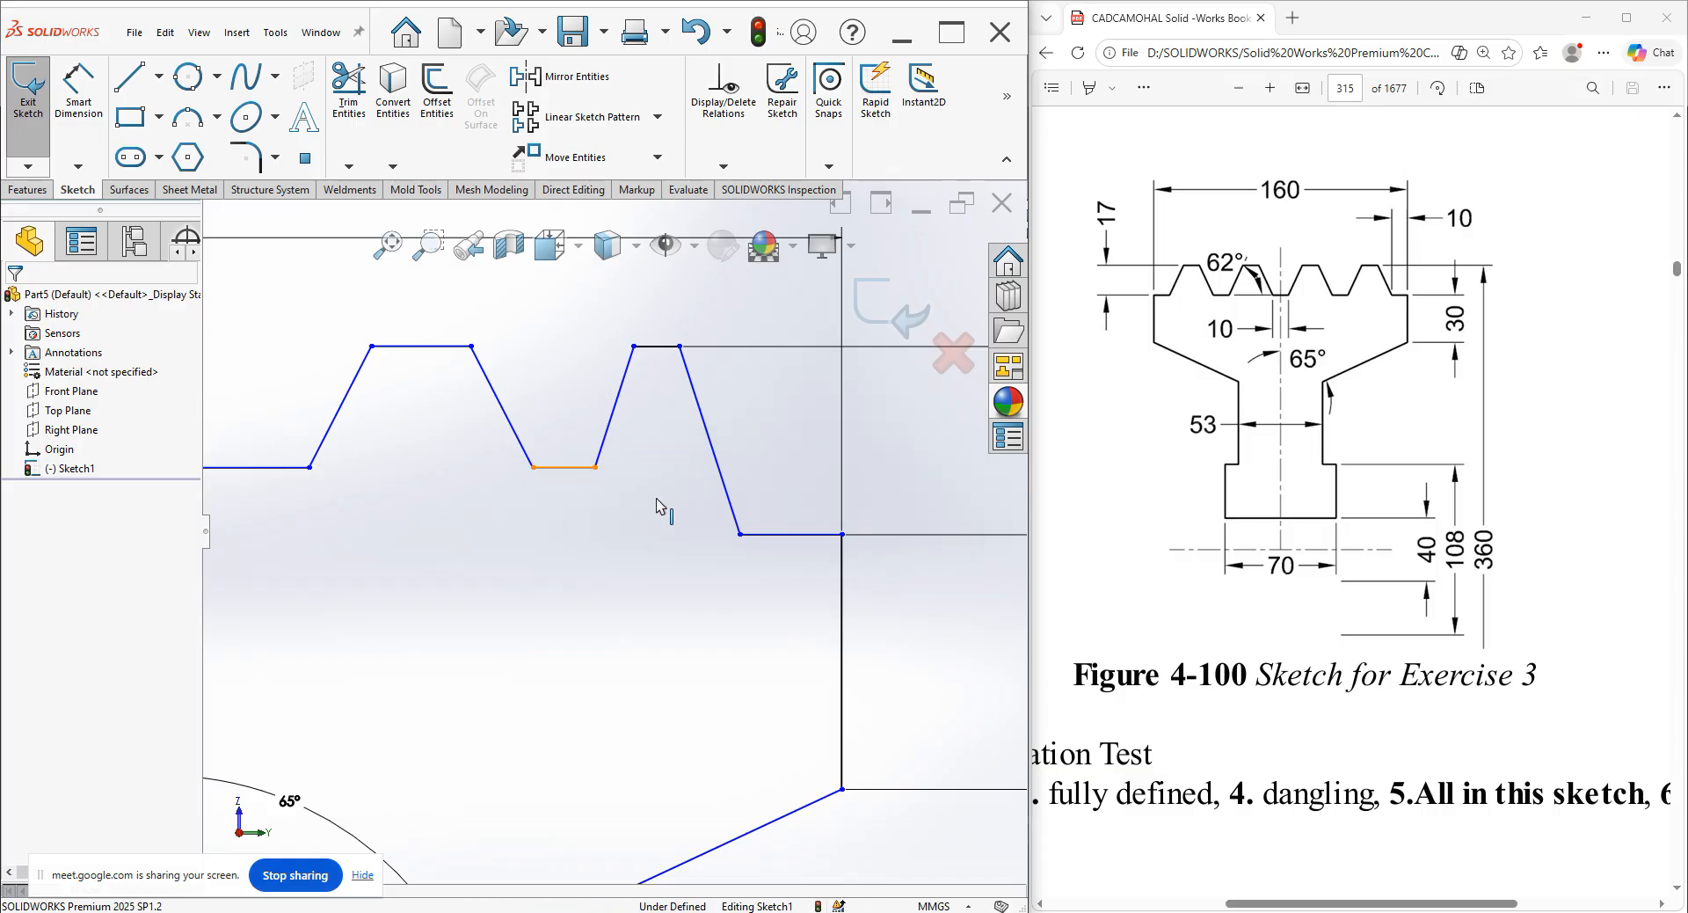
pyautogui.keyDown('ctrl'); pyautogui.click(763, 535); pyautogui.keyUp('ctrl')
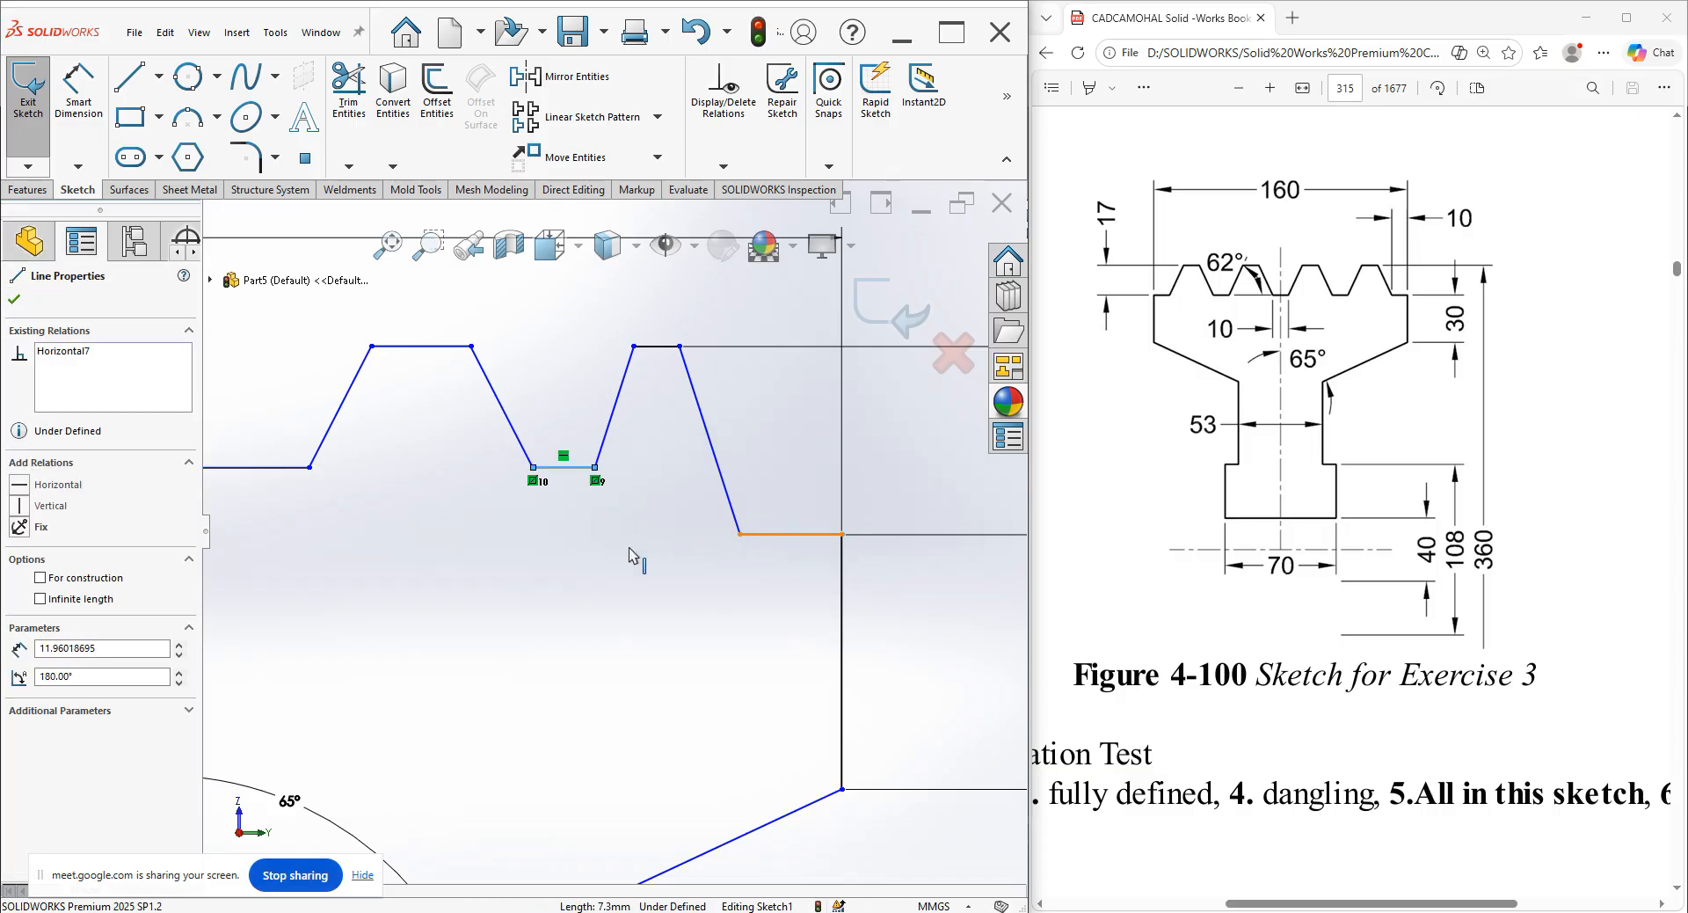
pyautogui.scroll(2, 626, 550)
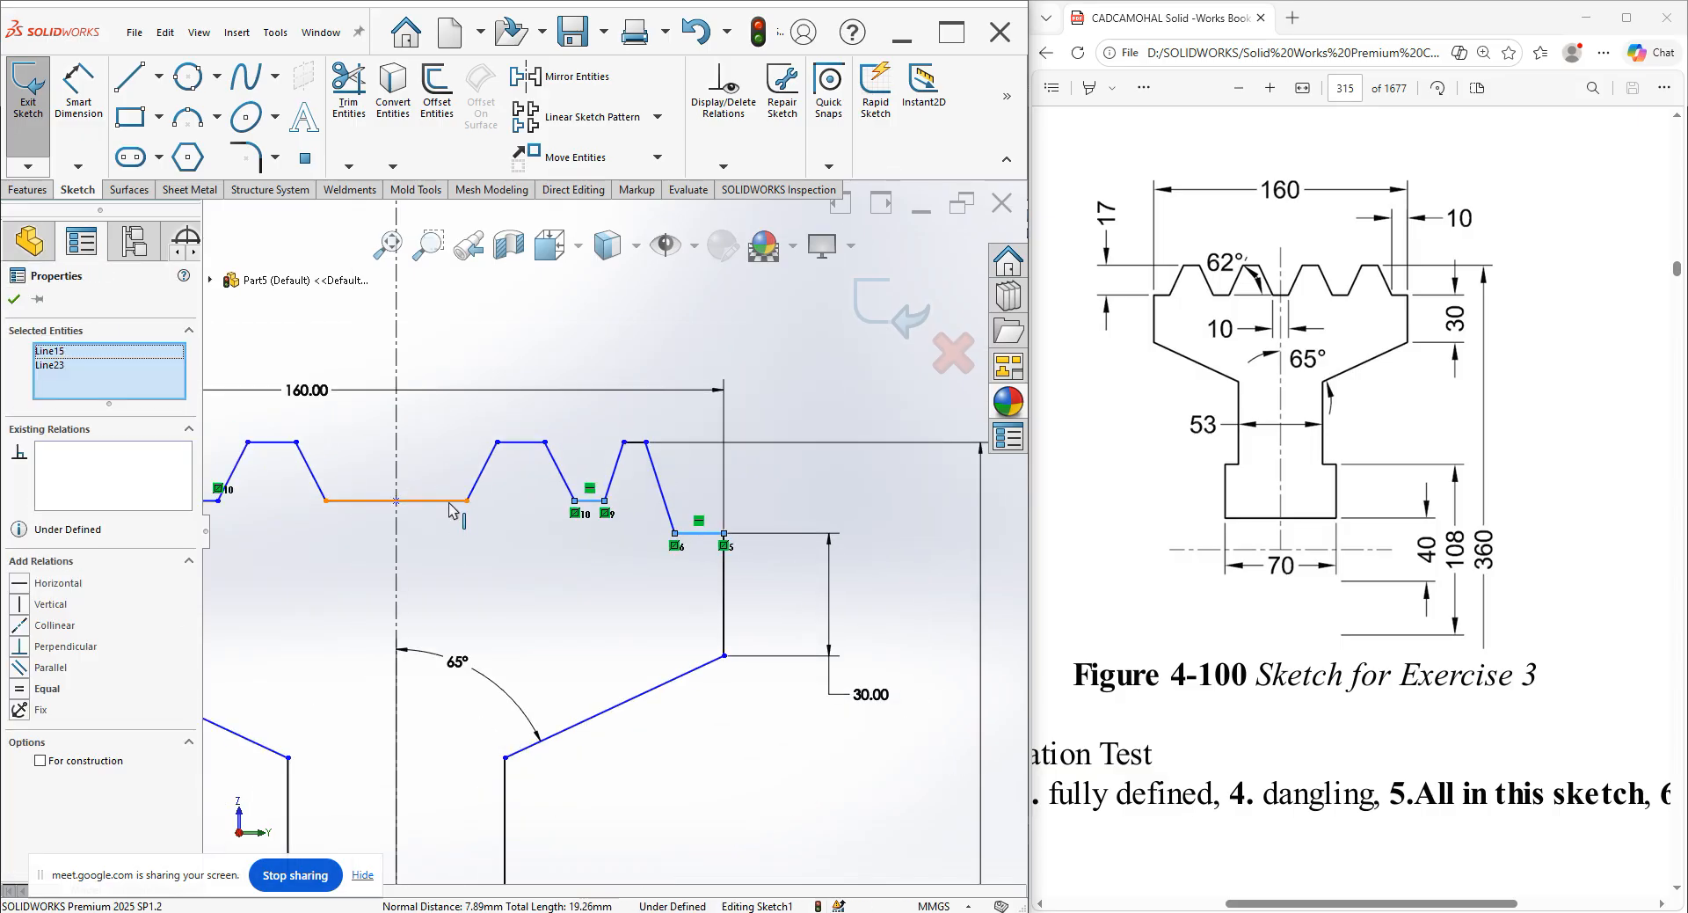
pyautogui.click(455, 509)
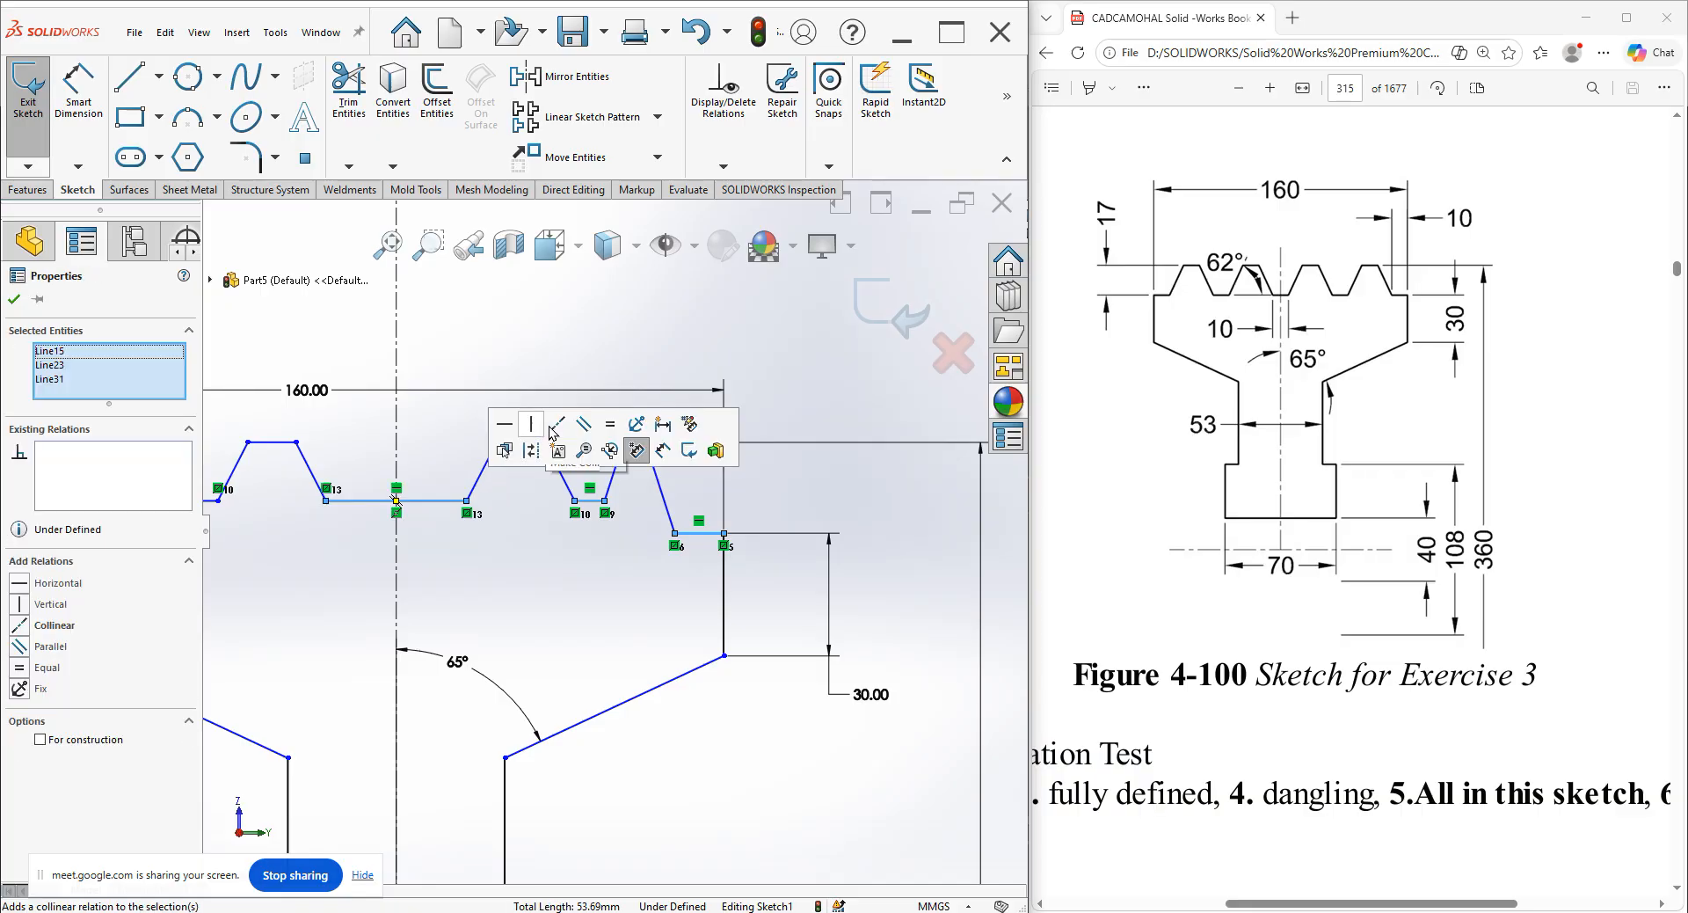
pyautogui.click(558, 426)
pyautogui.click(510, 584)
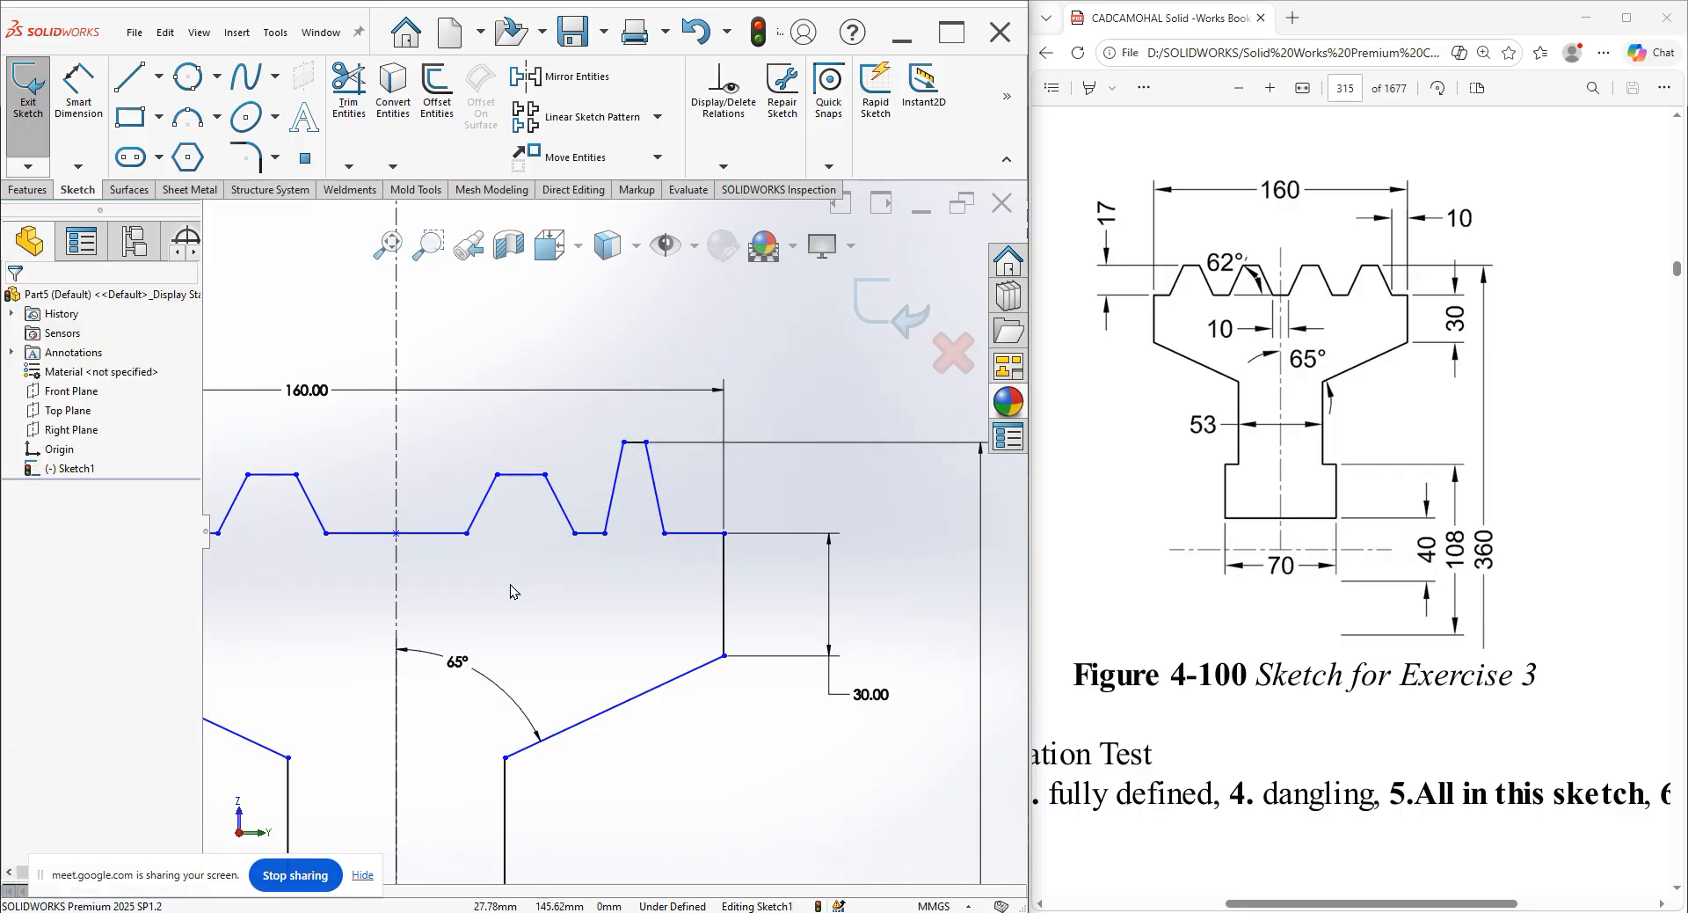
# Make the top lines of all four teeth collinear, leaving stray points out of the selection.
pyautogui.scroll(3, 510, 584)
pyautogui.scroll(-3, 430, 504)
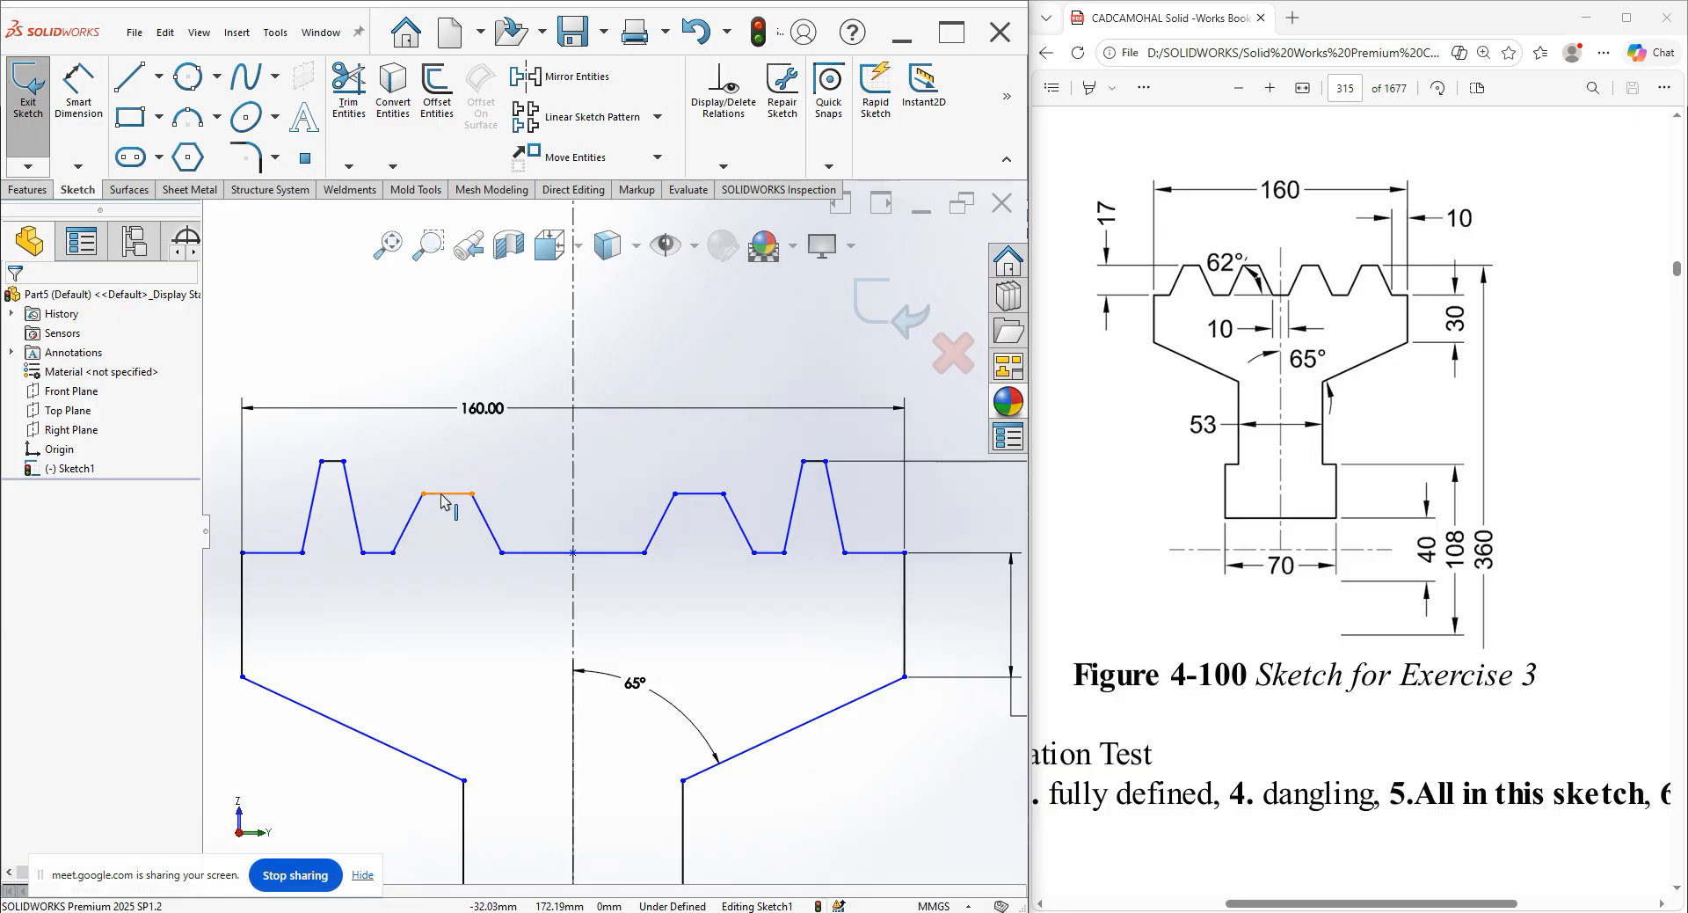
pyautogui.click(425, 494)
pyautogui.click(332, 463)
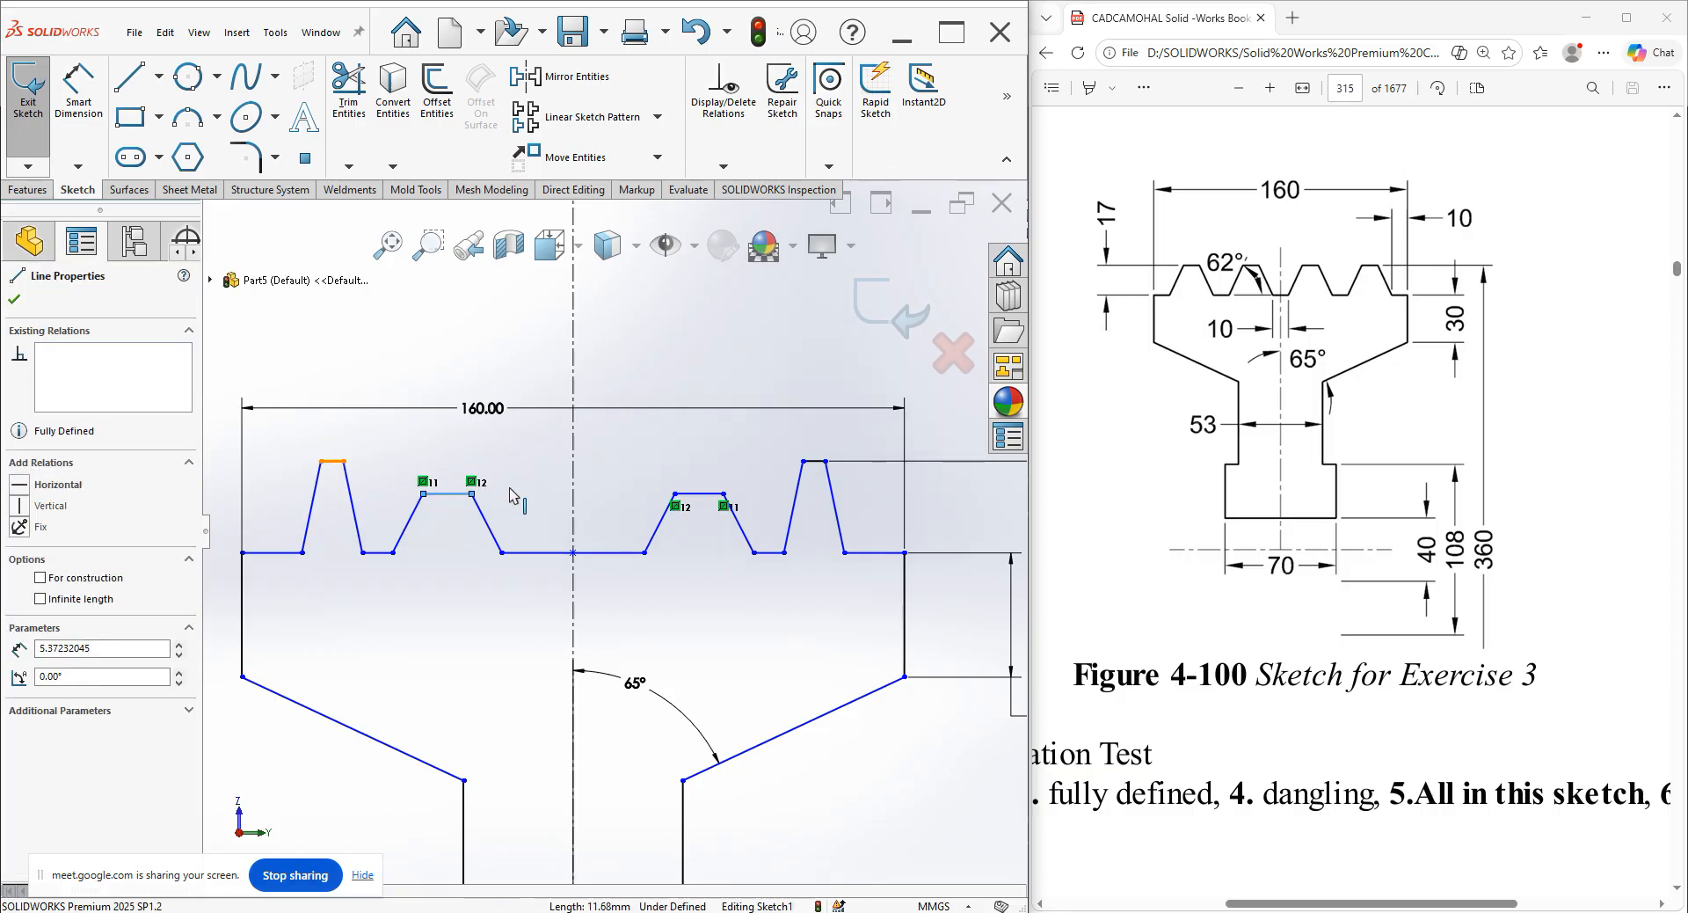
pyautogui.keyDown('ctrl'); pyautogui.click(685, 496); pyautogui.keyUp('ctrl')
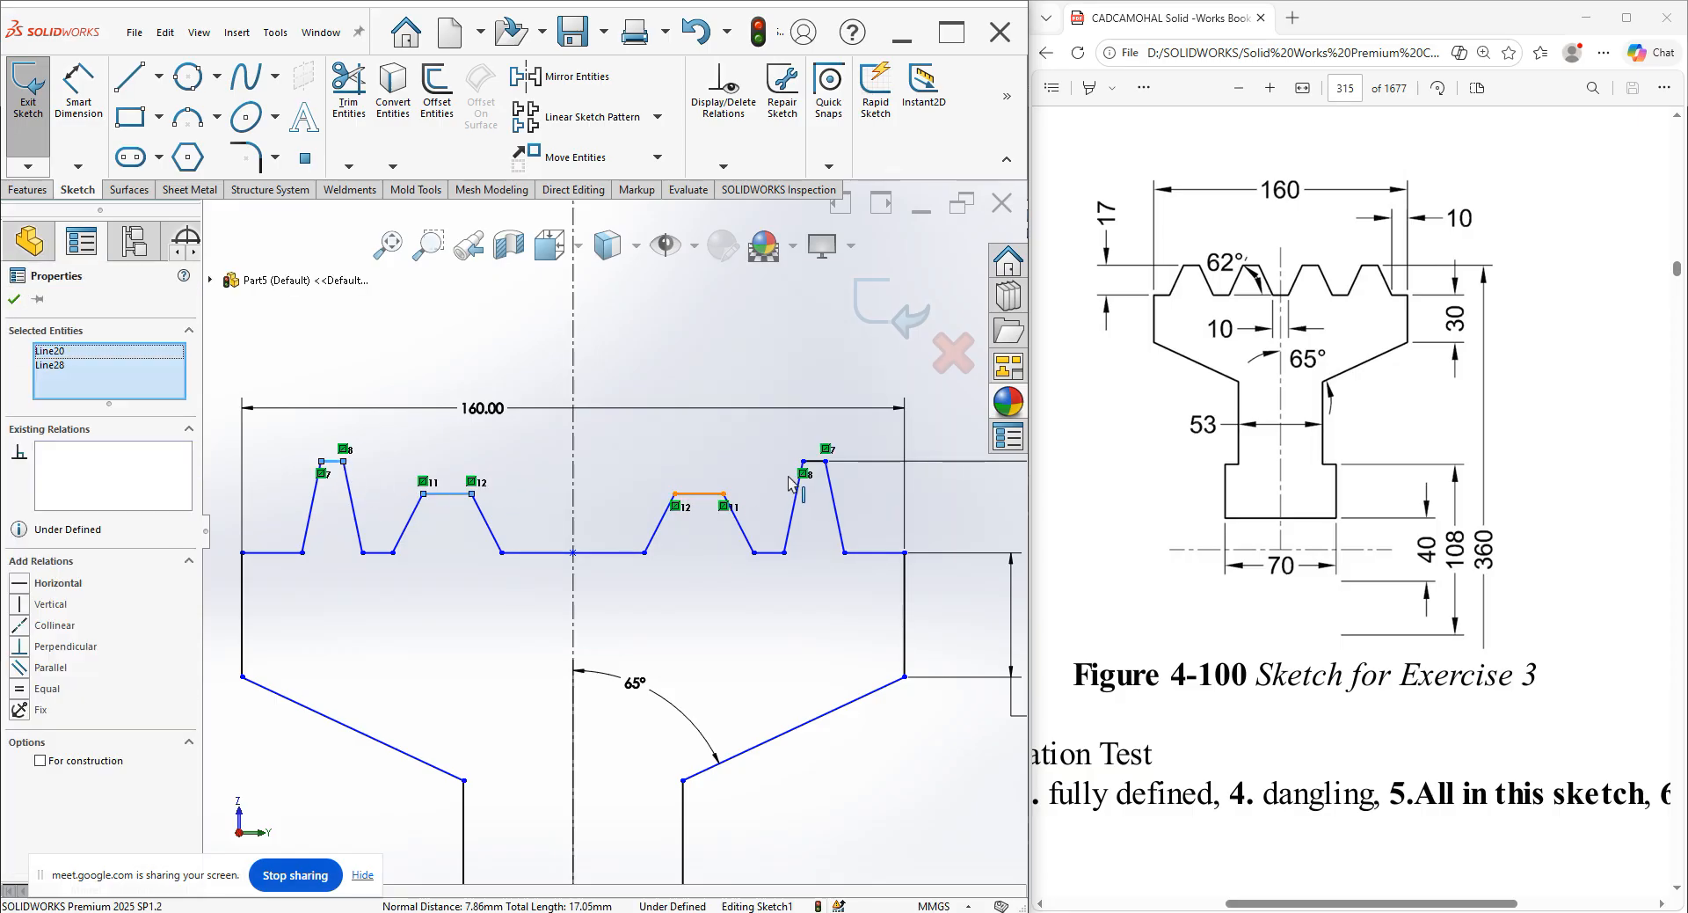
pyautogui.keyDown('ctrl'); pyautogui.click(816, 463); pyautogui.keyUp('ctrl')
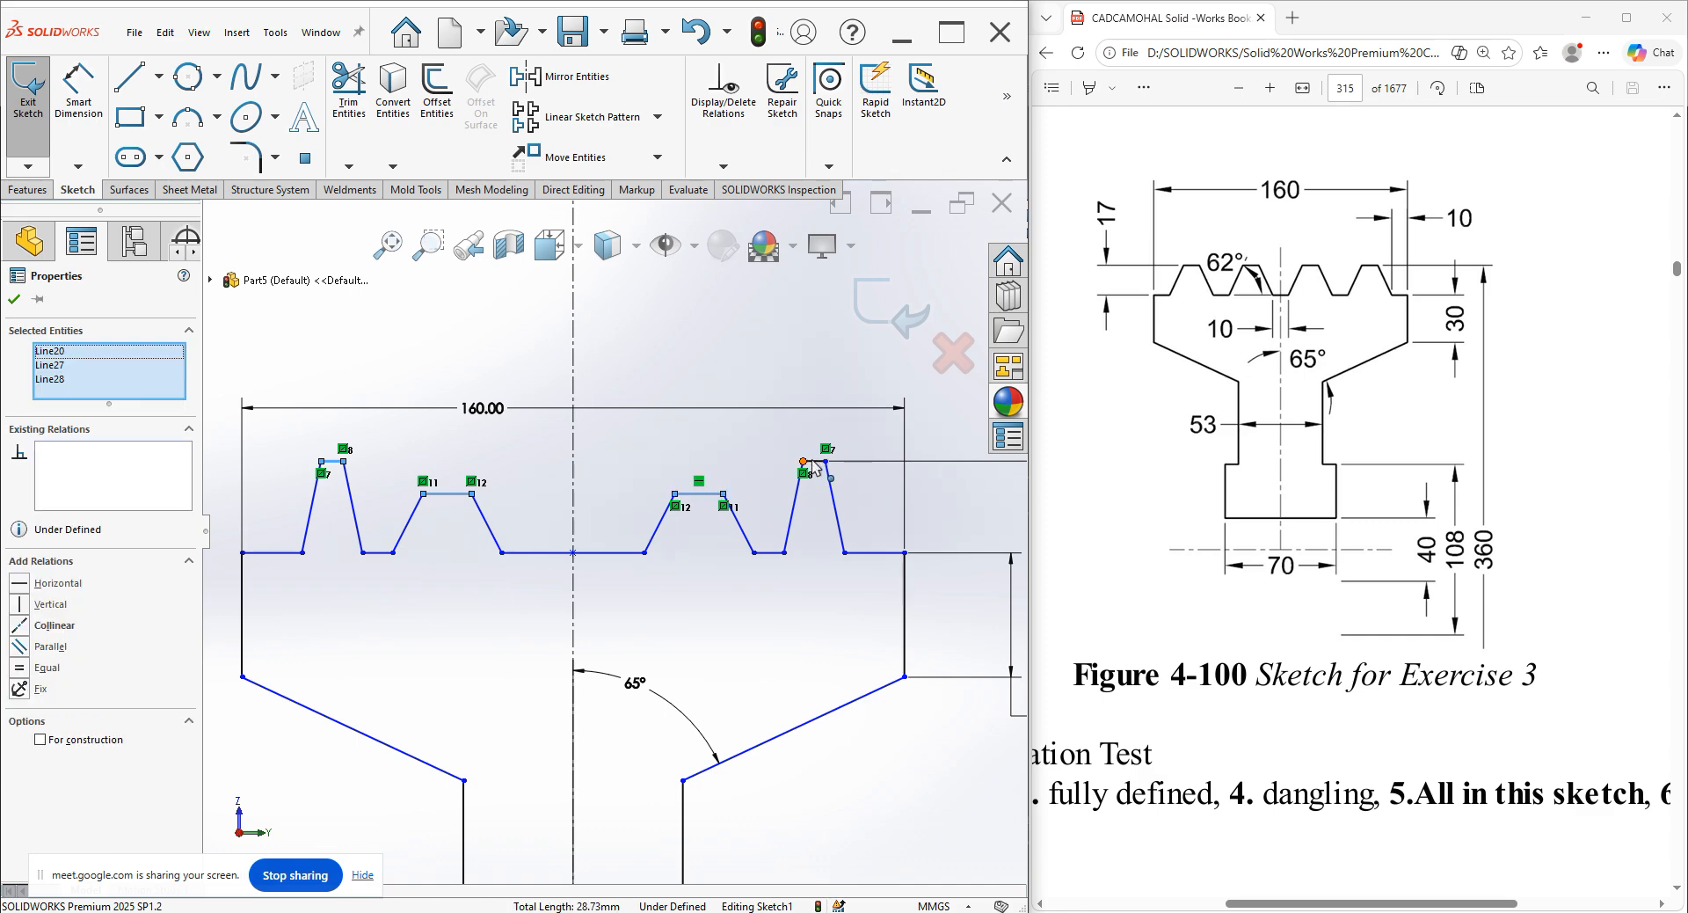
pyautogui.keyDown('ctrl'); pyautogui.click(803, 461); pyautogui.keyUp('ctrl')
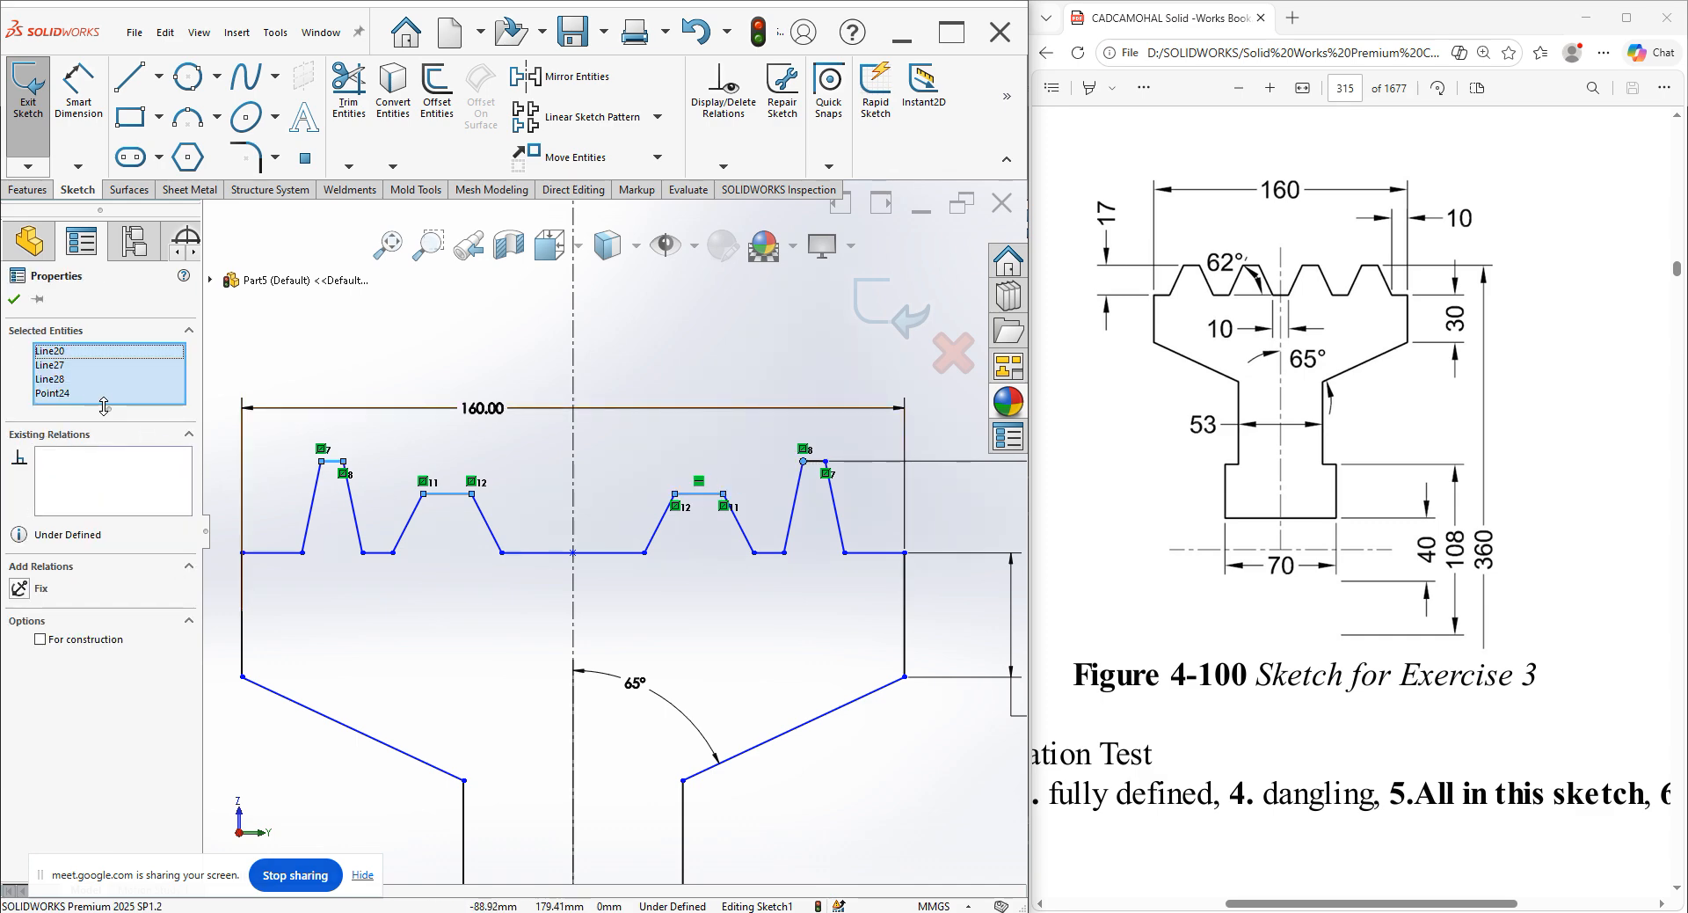
pyautogui.rightClick(71, 402)
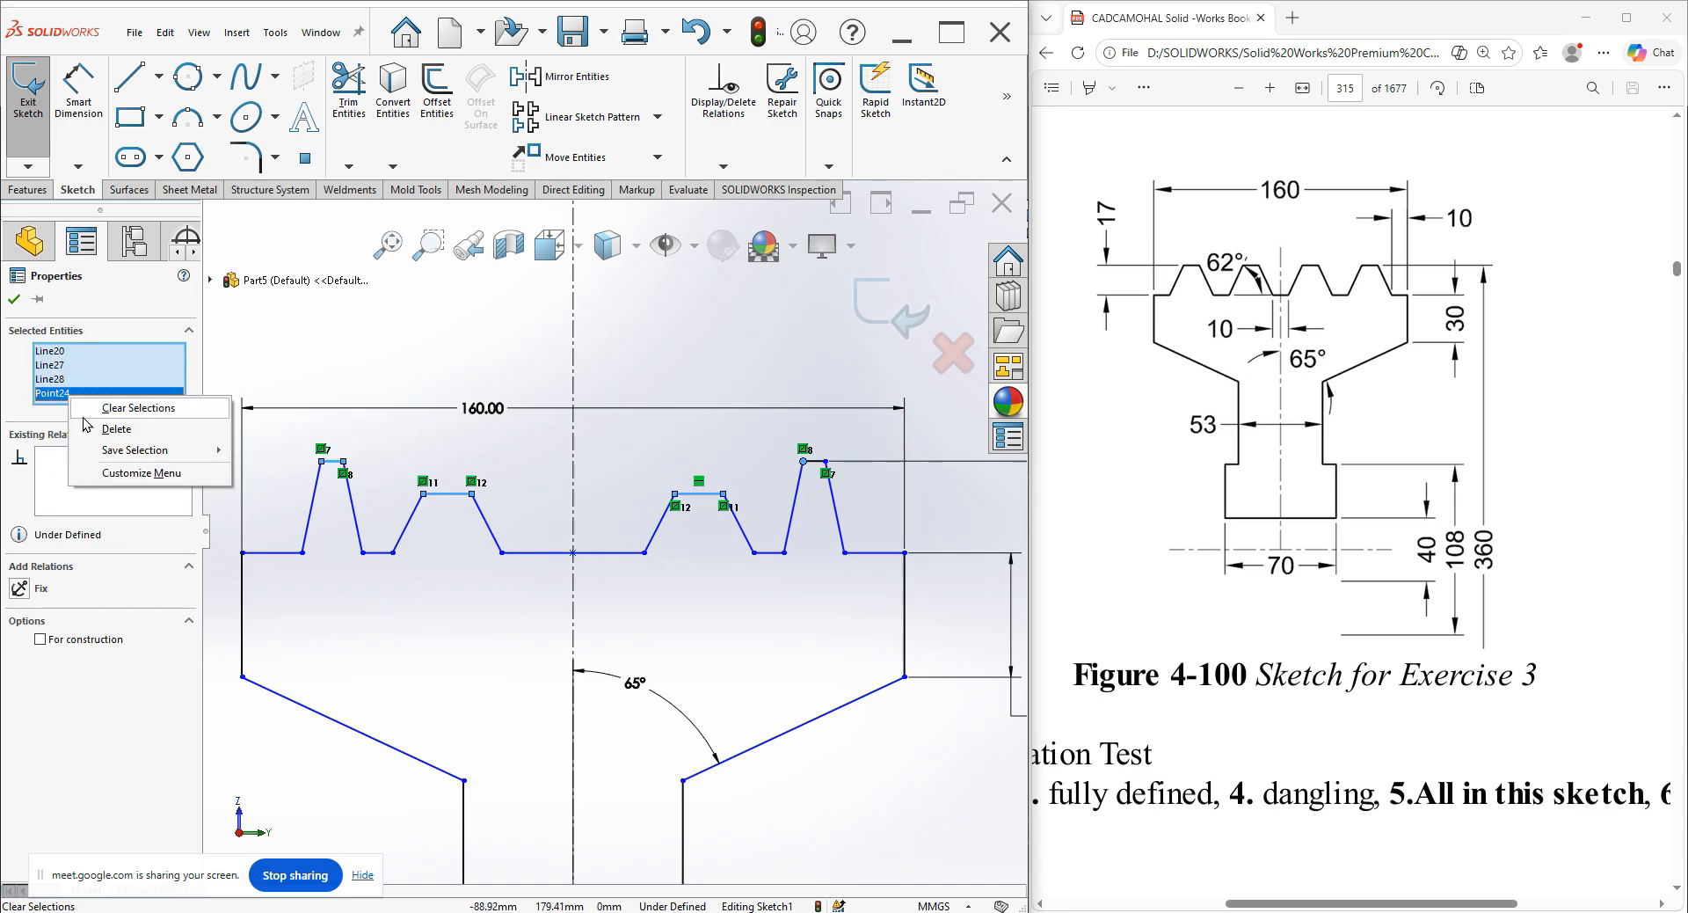
pyautogui.click(97, 428)
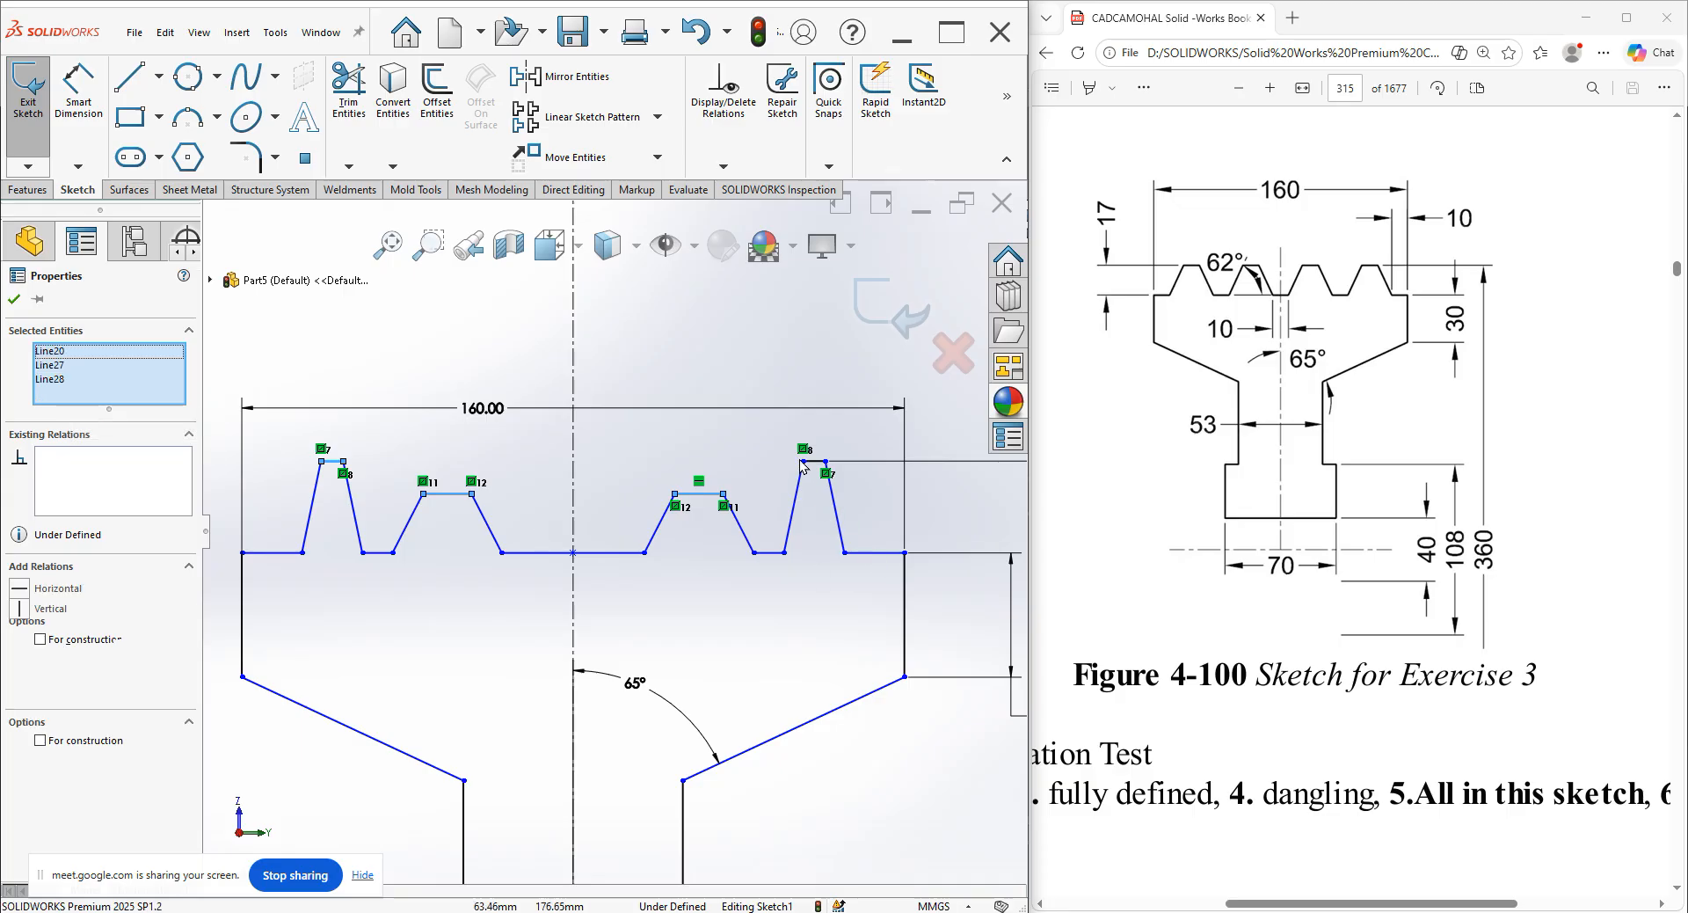
pyautogui.scroll(-3, 799, 459)
pyautogui.click(761, 430)
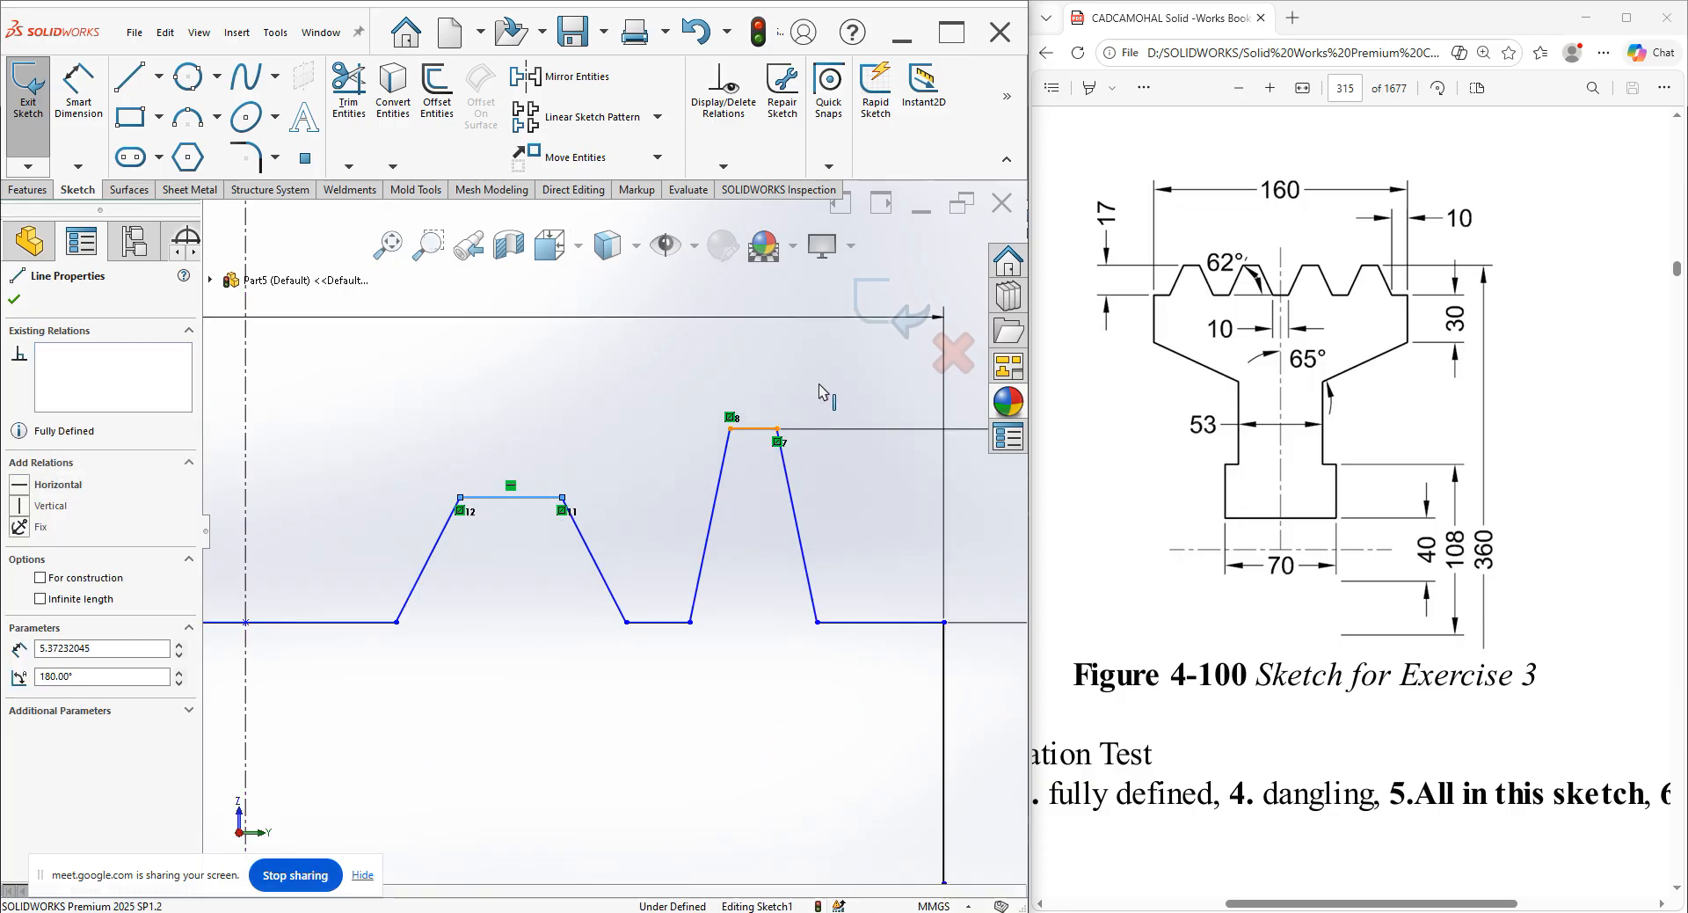
pyautogui.click(866, 355)
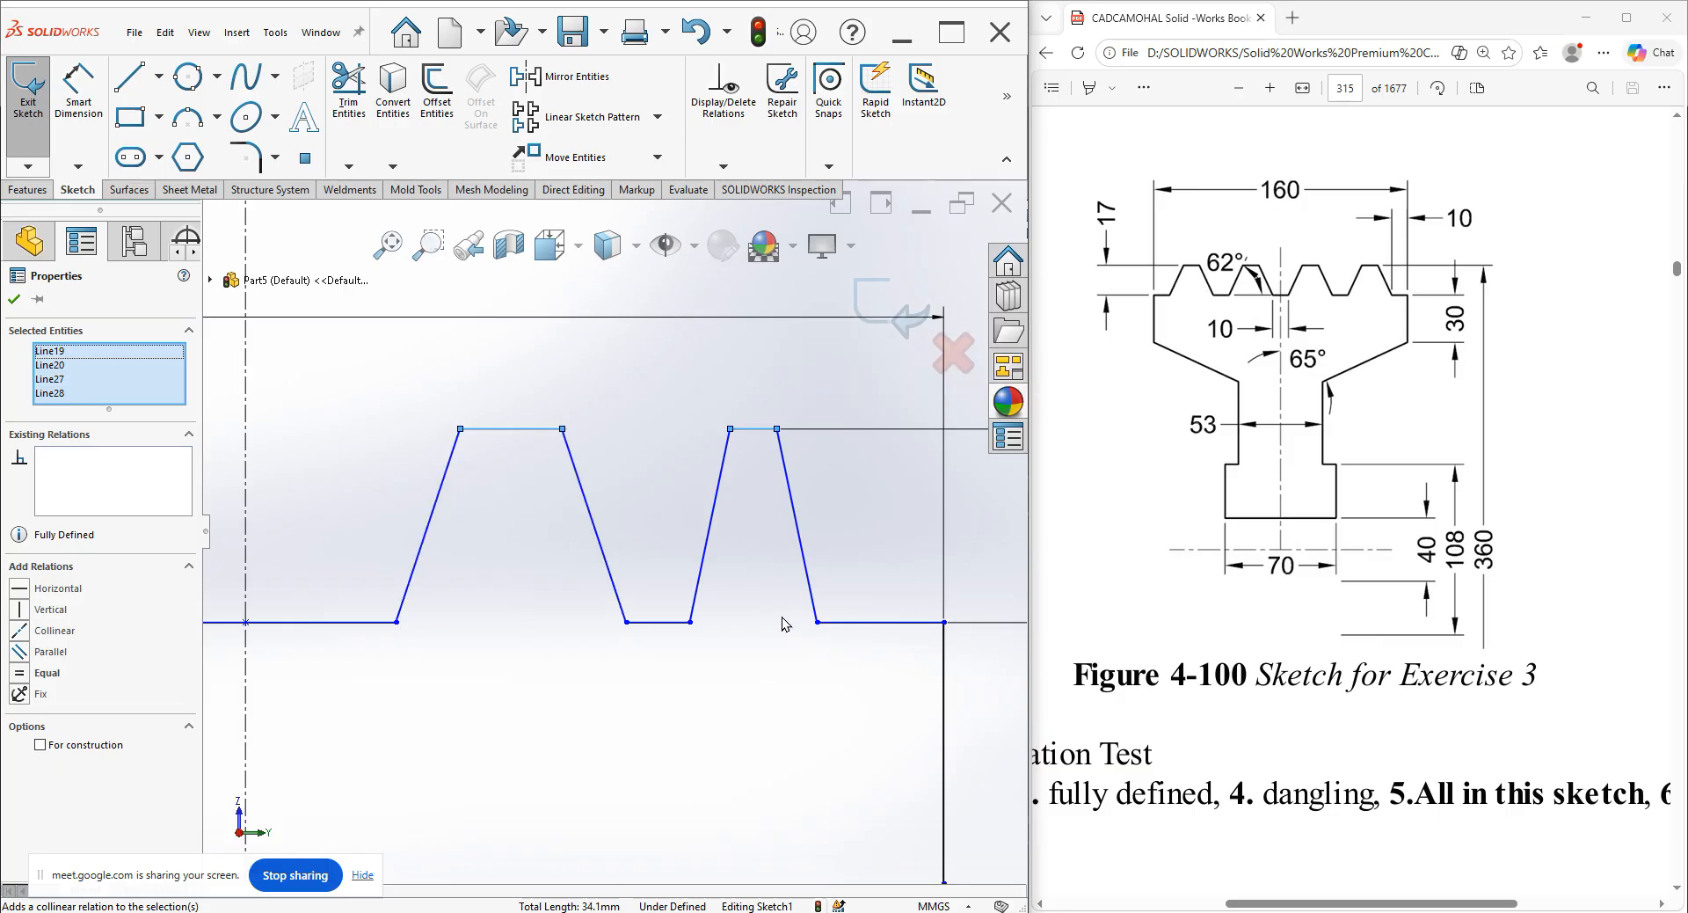
pyautogui.click(751, 656)
pyautogui.scroll(3, 751, 656)
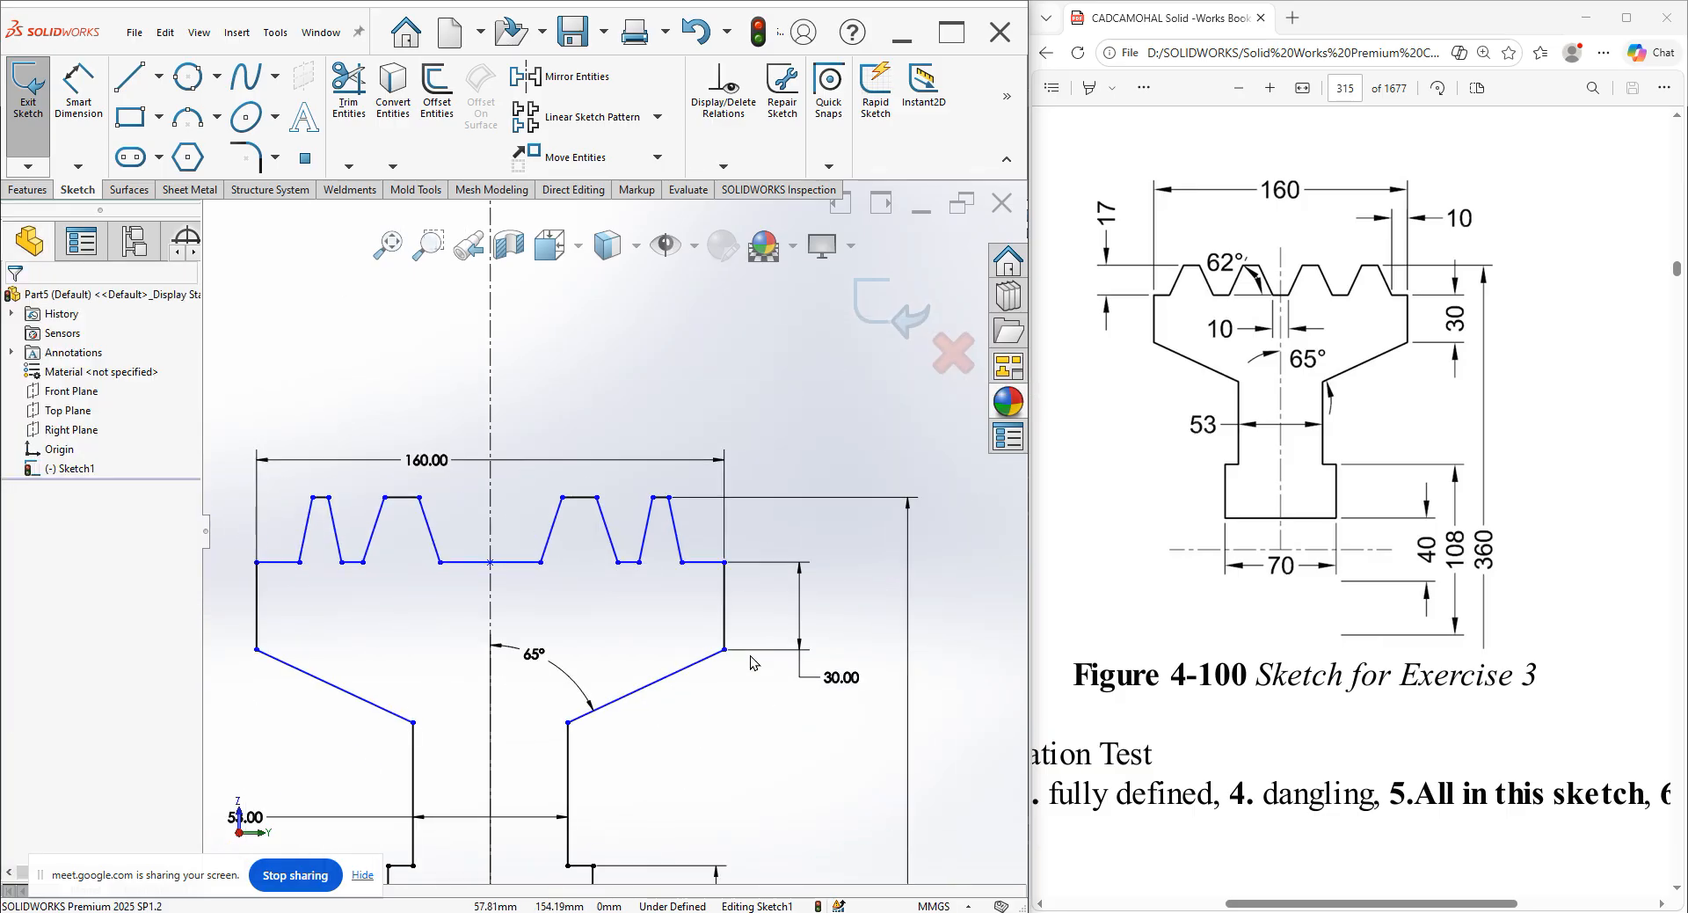
pyautogui.scroll(-2, 666, 568)
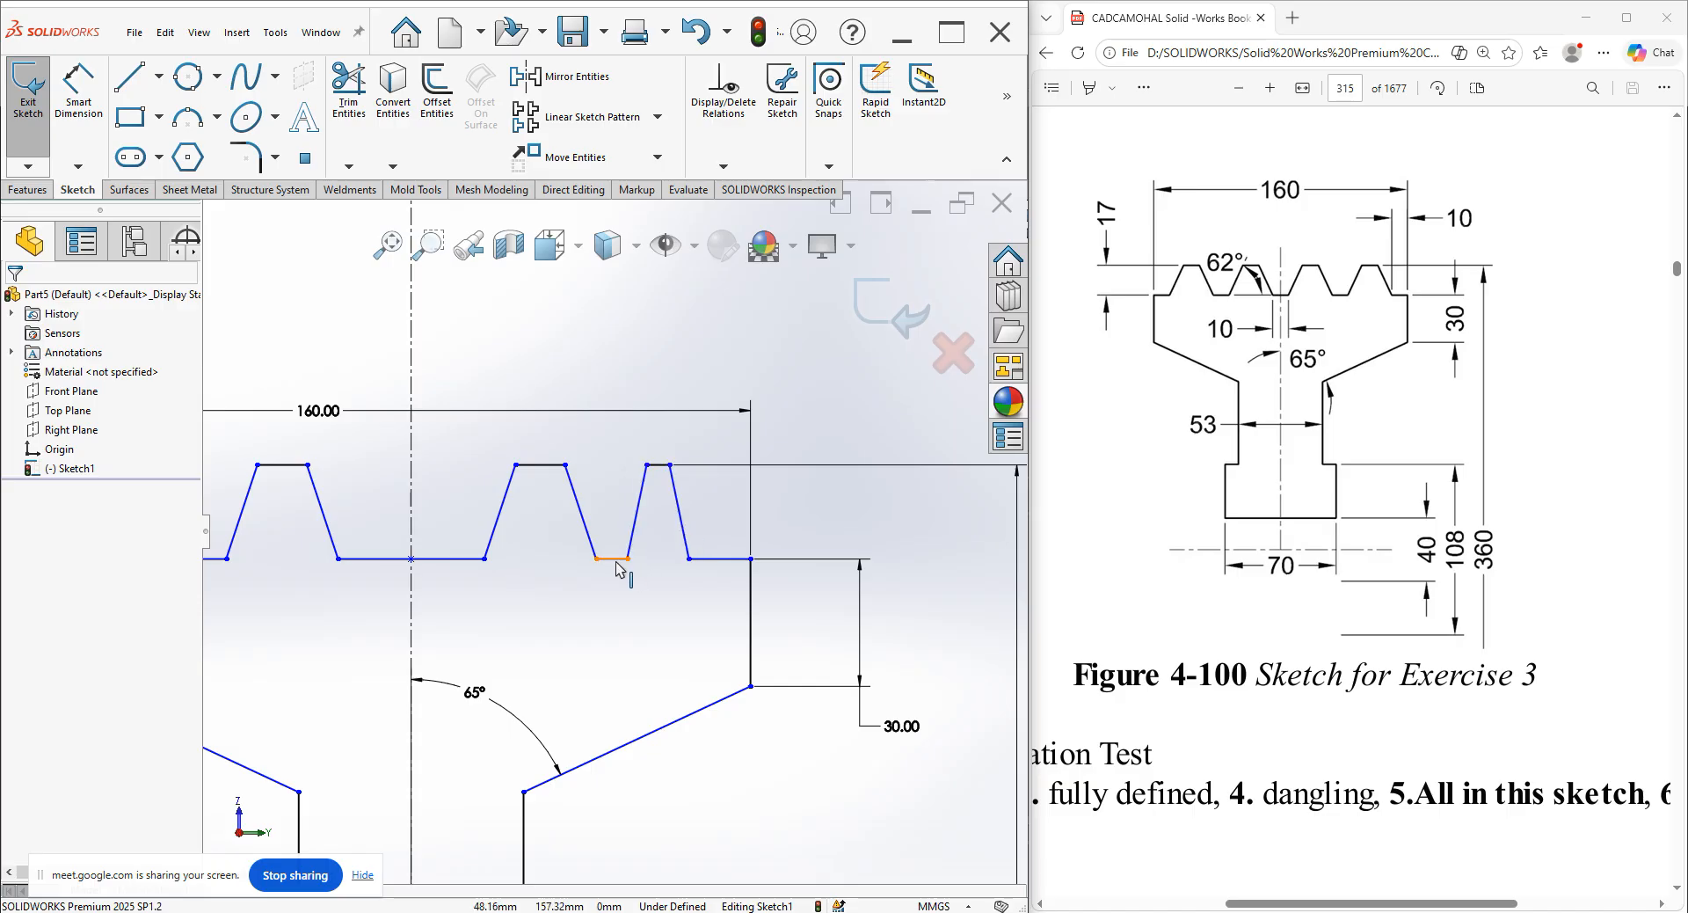
pyautogui.click(451, 559)
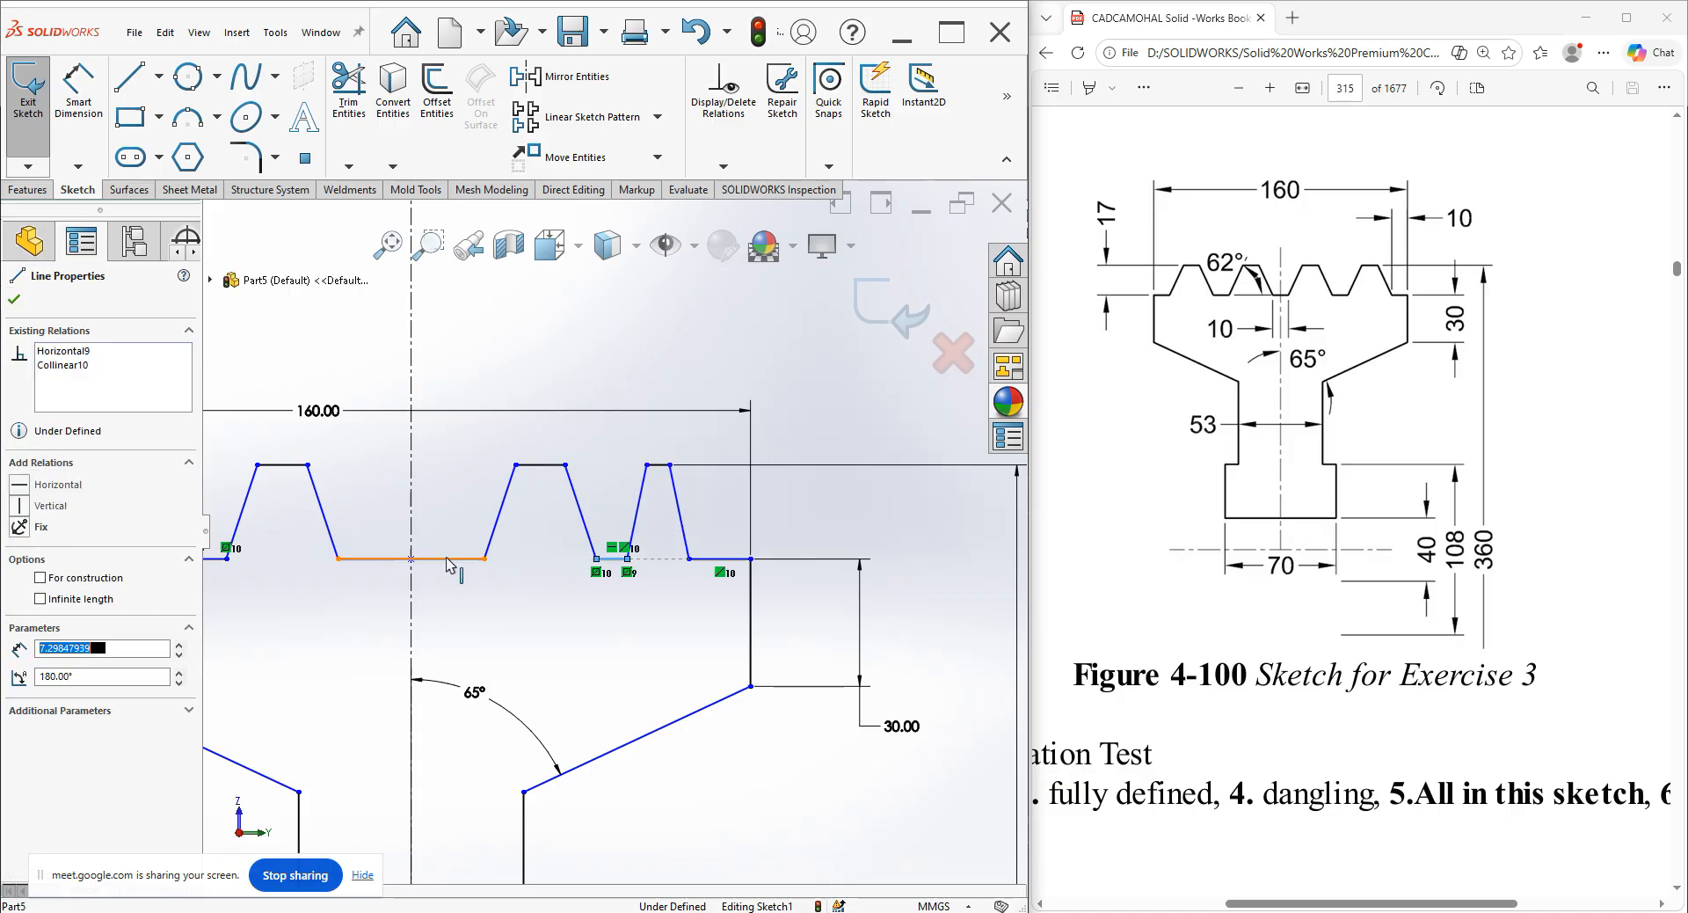
pyautogui.keyDown('ctrl'); pyautogui.click(723, 560); pyautogui.keyUp('ctrl')
pyautogui.keyDown('ctrl'); pyautogui.click(731, 559); pyautogui.keyUp('ctrl')
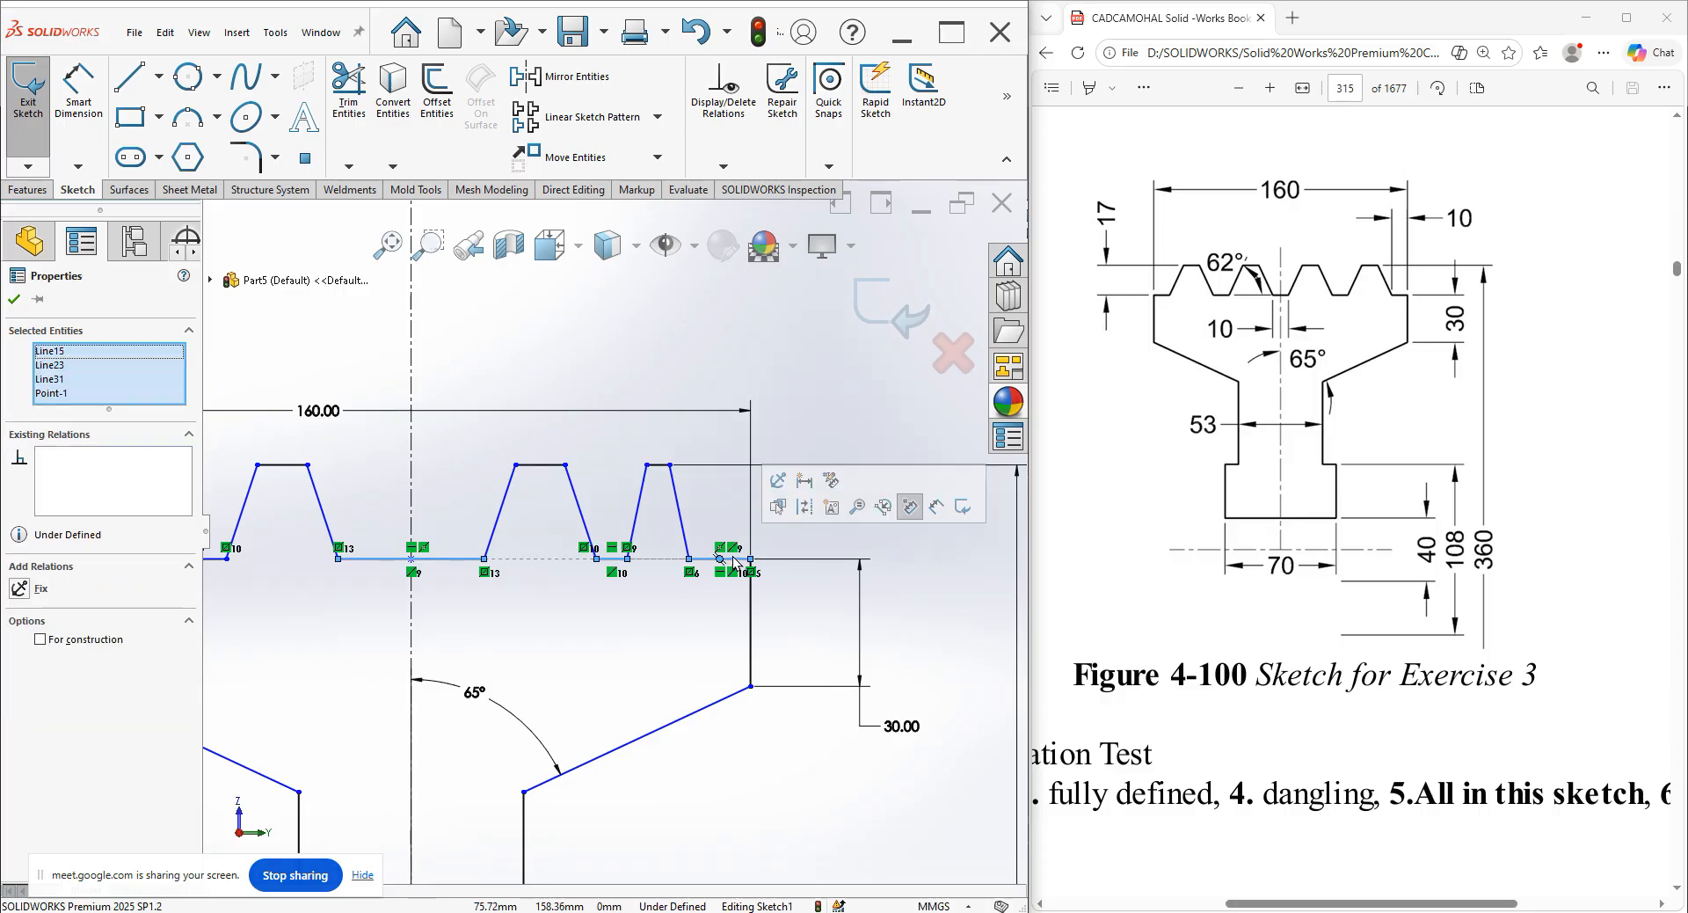
pyautogui.click(632, 599)
# Make the outer shoulder line, the root between the teeth and the central root line equal in length.
pyautogui.click(615, 559)
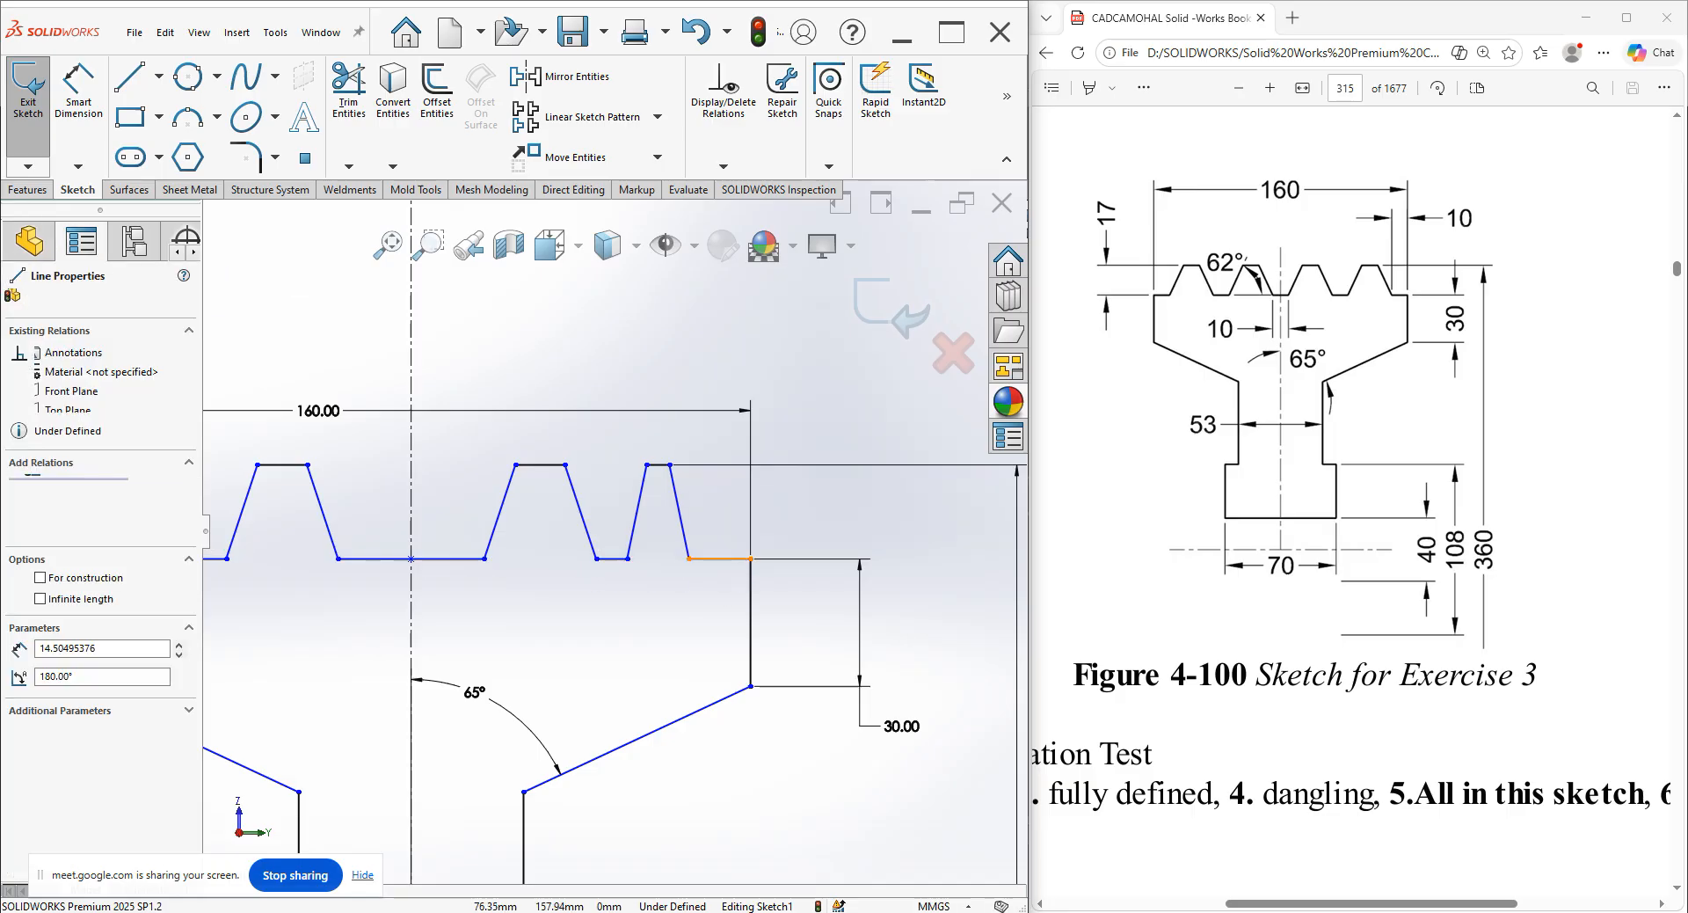
pyautogui.keyDown('ctrl'); pyautogui.click(450, 559); pyautogui.keyUp('ctrl')
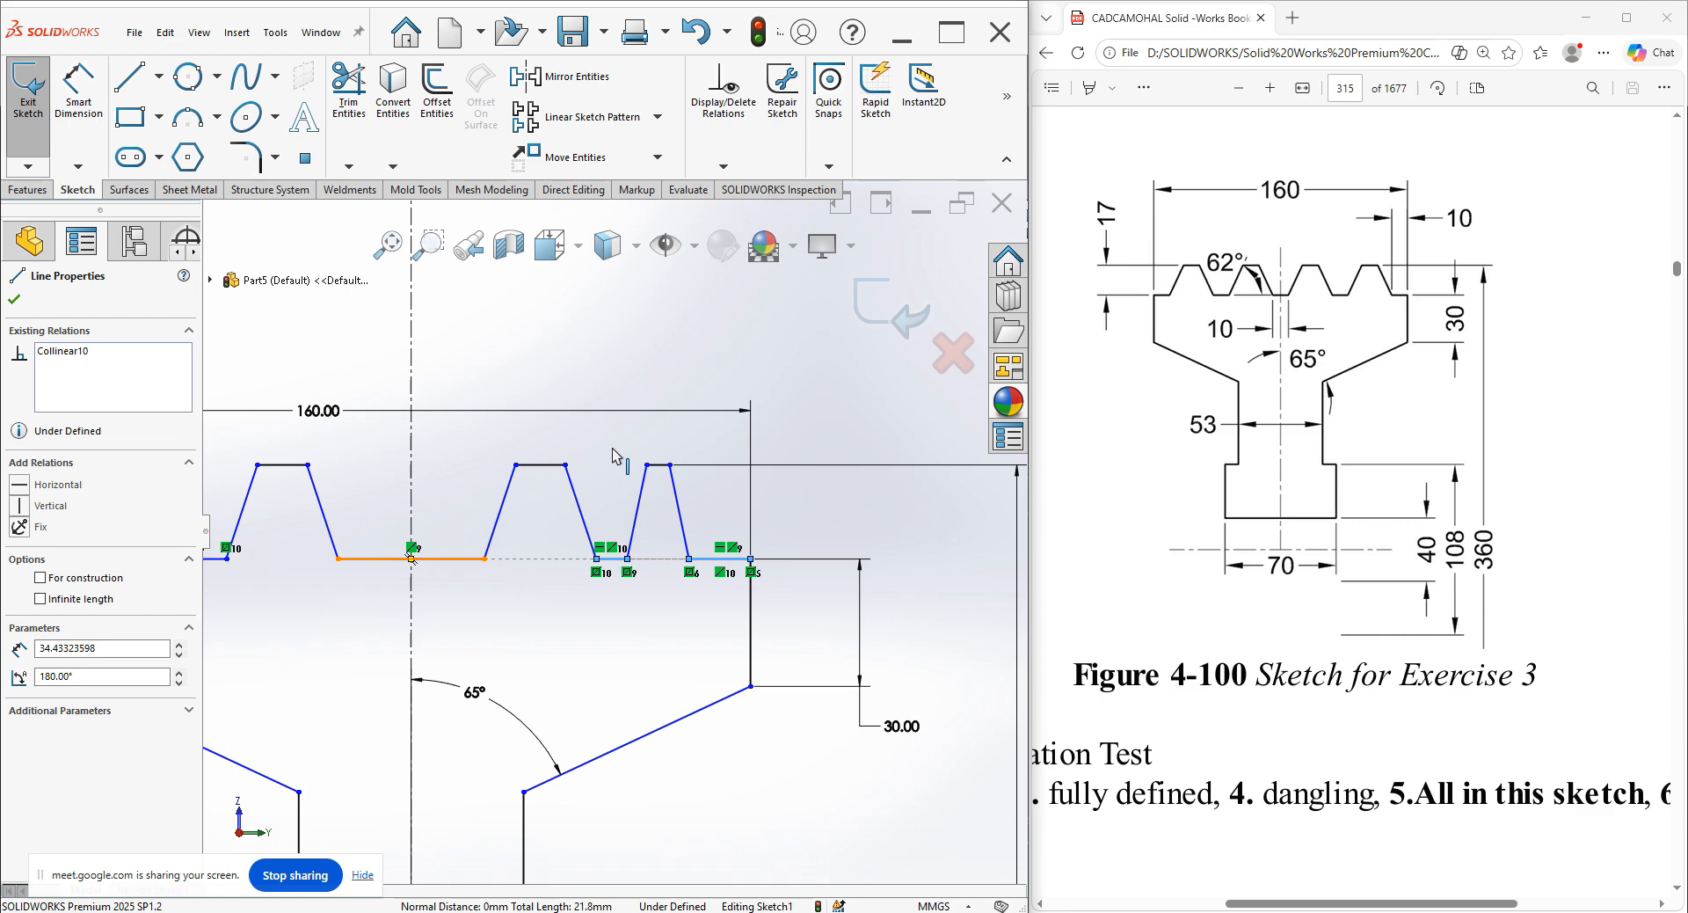
pyautogui.click(612, 483)
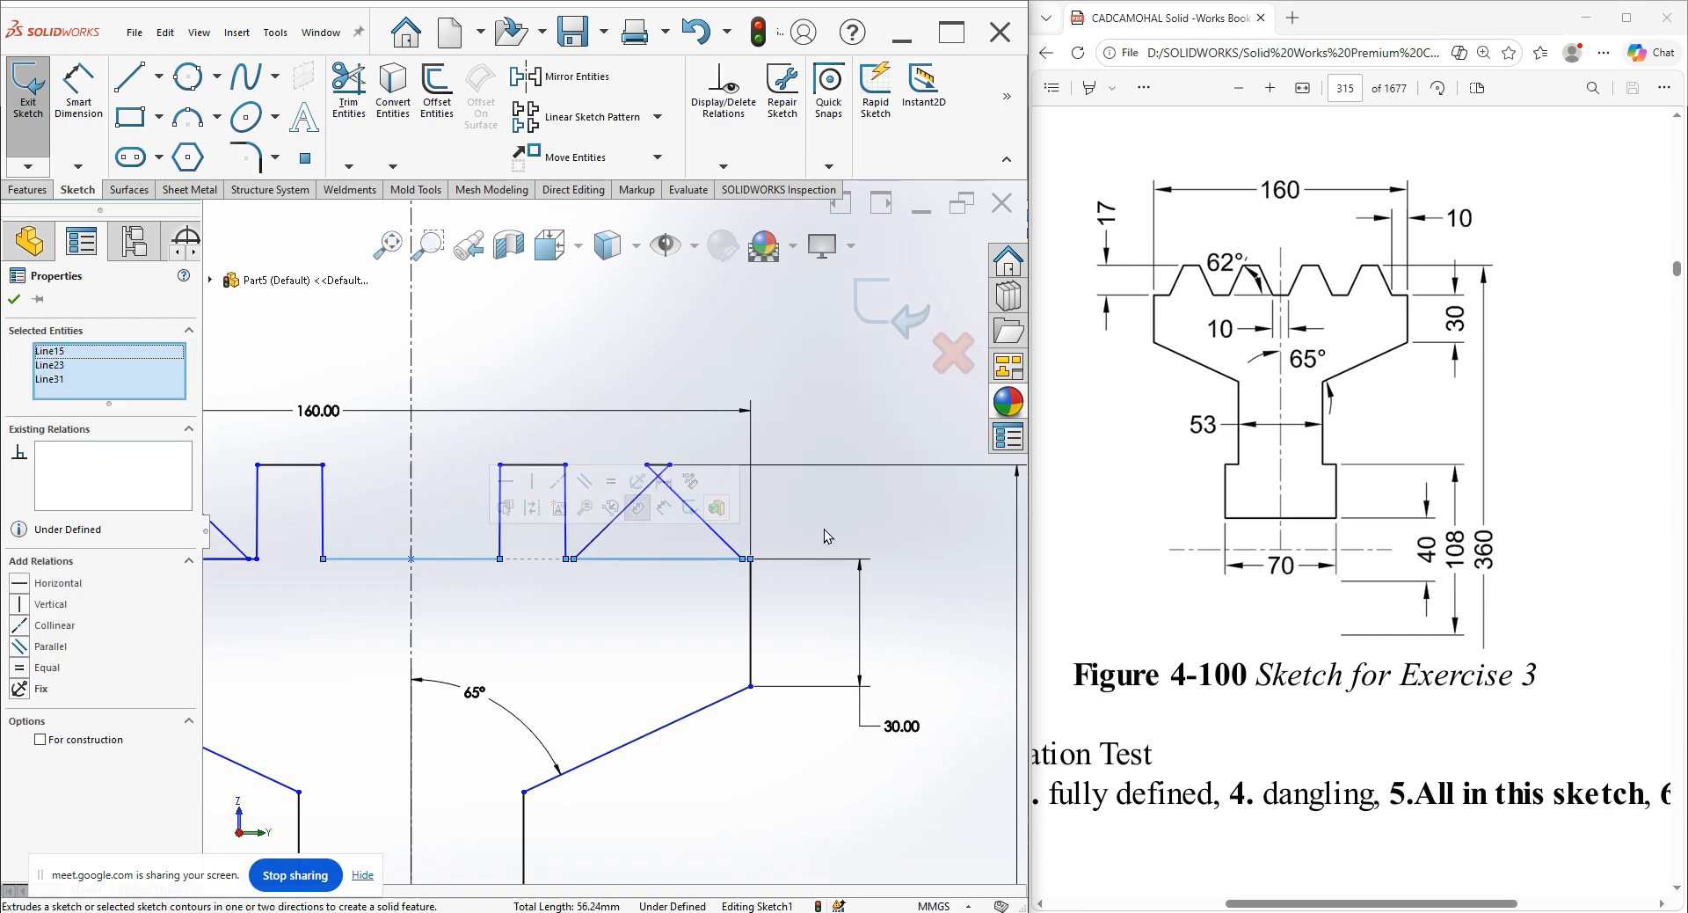
pyautogui.click(830, 516)
# Move the corner points of the inner and outer teeth to uncross their flanks and form upward-tapering, evenly spaced teeth.
pyautogui.moveTo(662, 467); pyautogui.dragTo(573, 561)
pyautogui.scroll(-3, 574, 561)
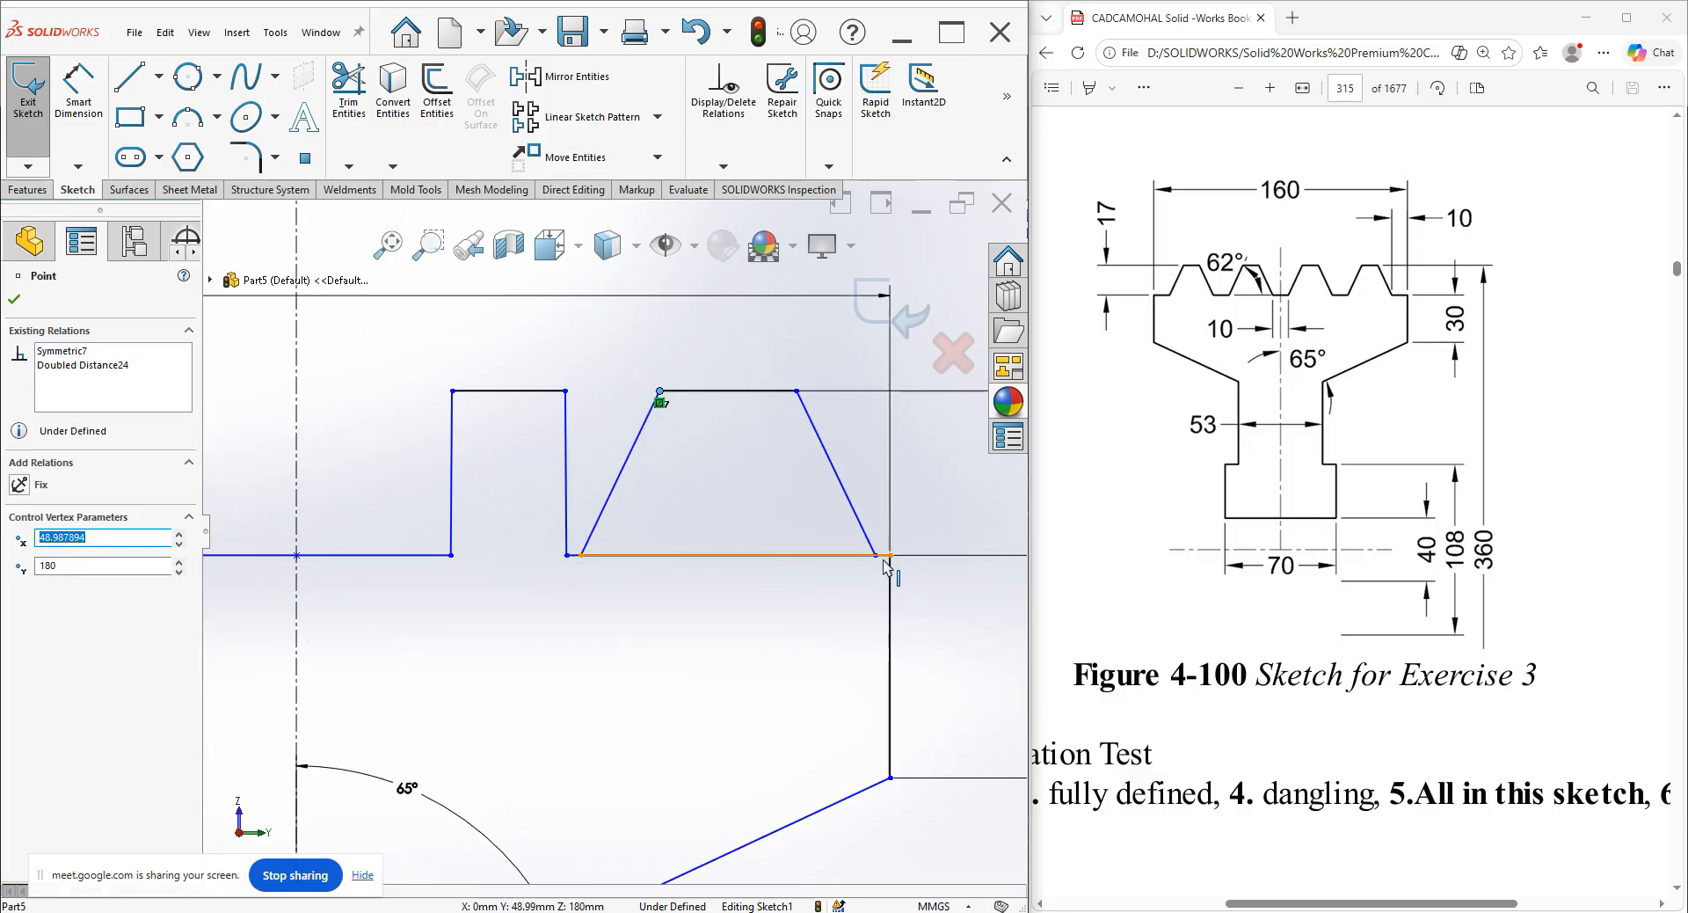
pyautogui.moveTo(871, 560); pyautogui.dragTo(809, 559)
pyautogui.moveTo(737, 561); pyautogui.dragTo(679, 556)
pyautogui.moveTo(797, 393); pyautogui.dragTo(642, 399)
pyautogui.moveTo(355, 393); pyautogui.dragTo(371, 394)
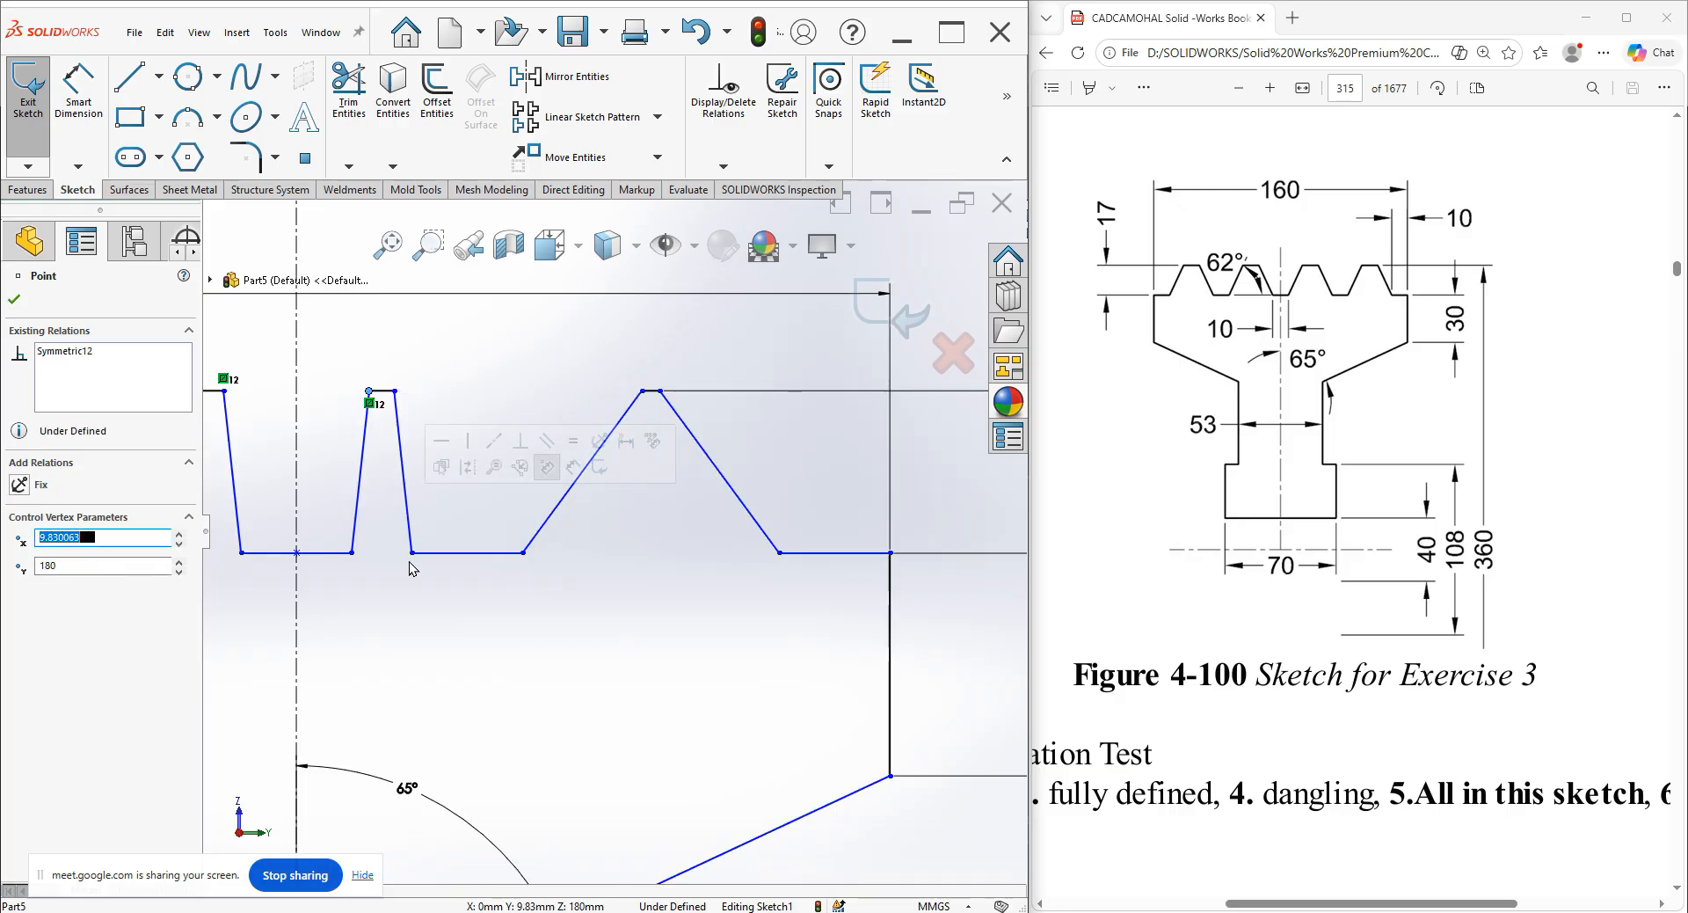
pyautogui.moveTo(414, 554); pyautogui.dragTo(479, 561)
pyautogui.moveTo(395, 392); pyautogui.dragTo(437, 392)
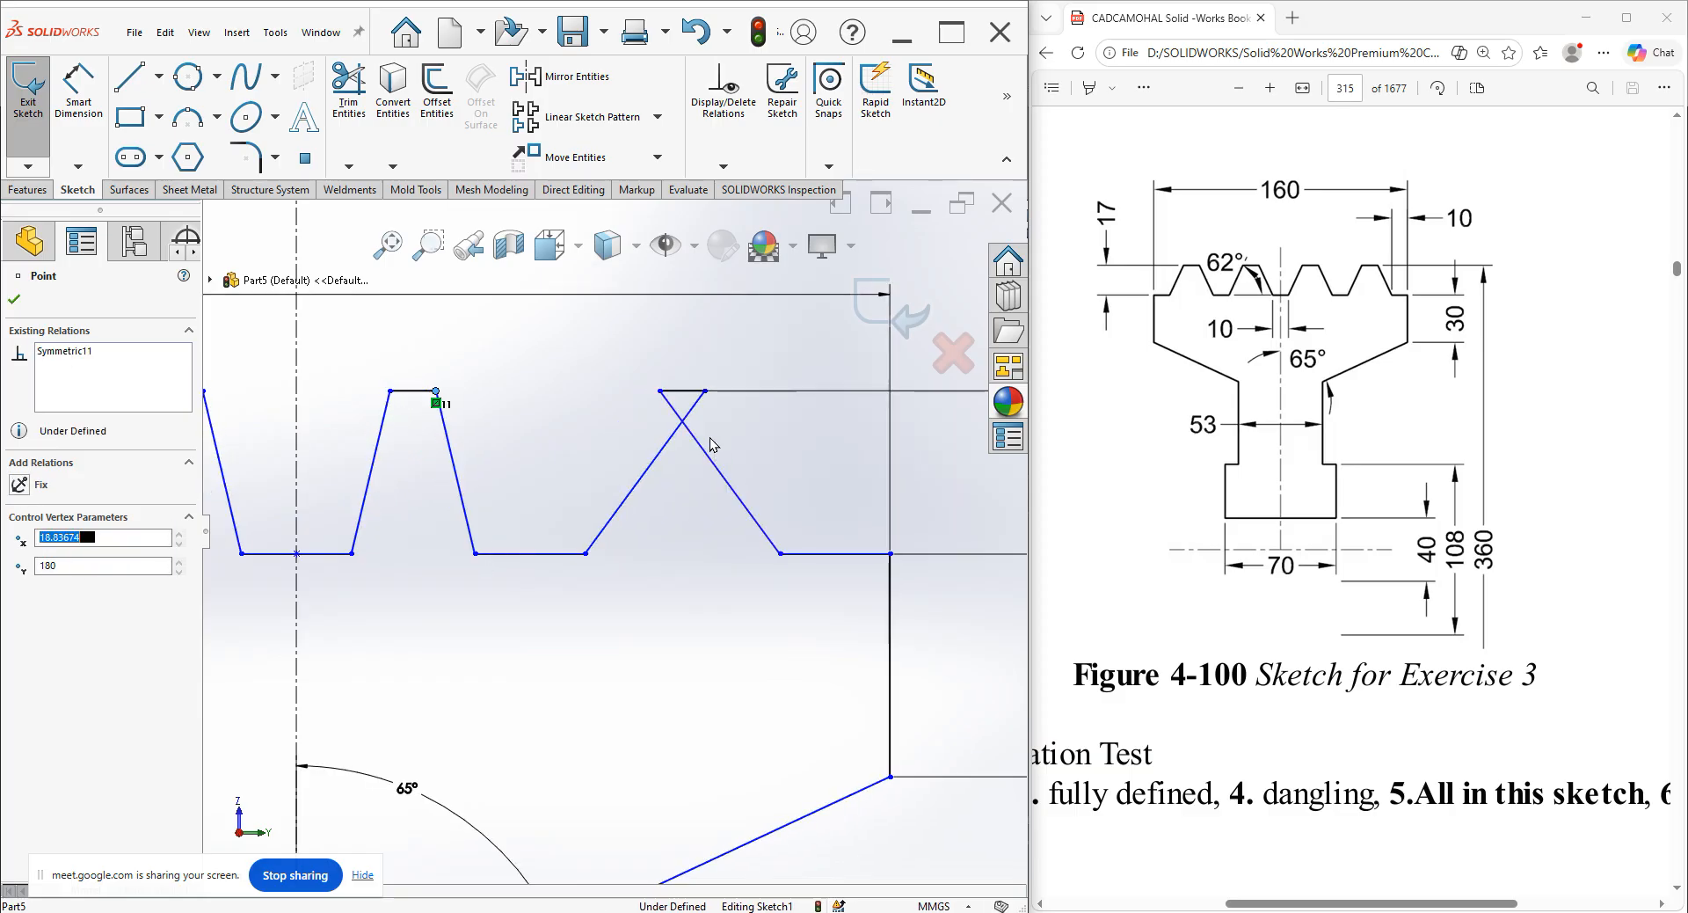
pyautogui.moveTo(666, 393); pyautogui.dragTo(717, 392)
pyautogui.click(694, 489)
pyautogui.scroll(5, 671, 566)
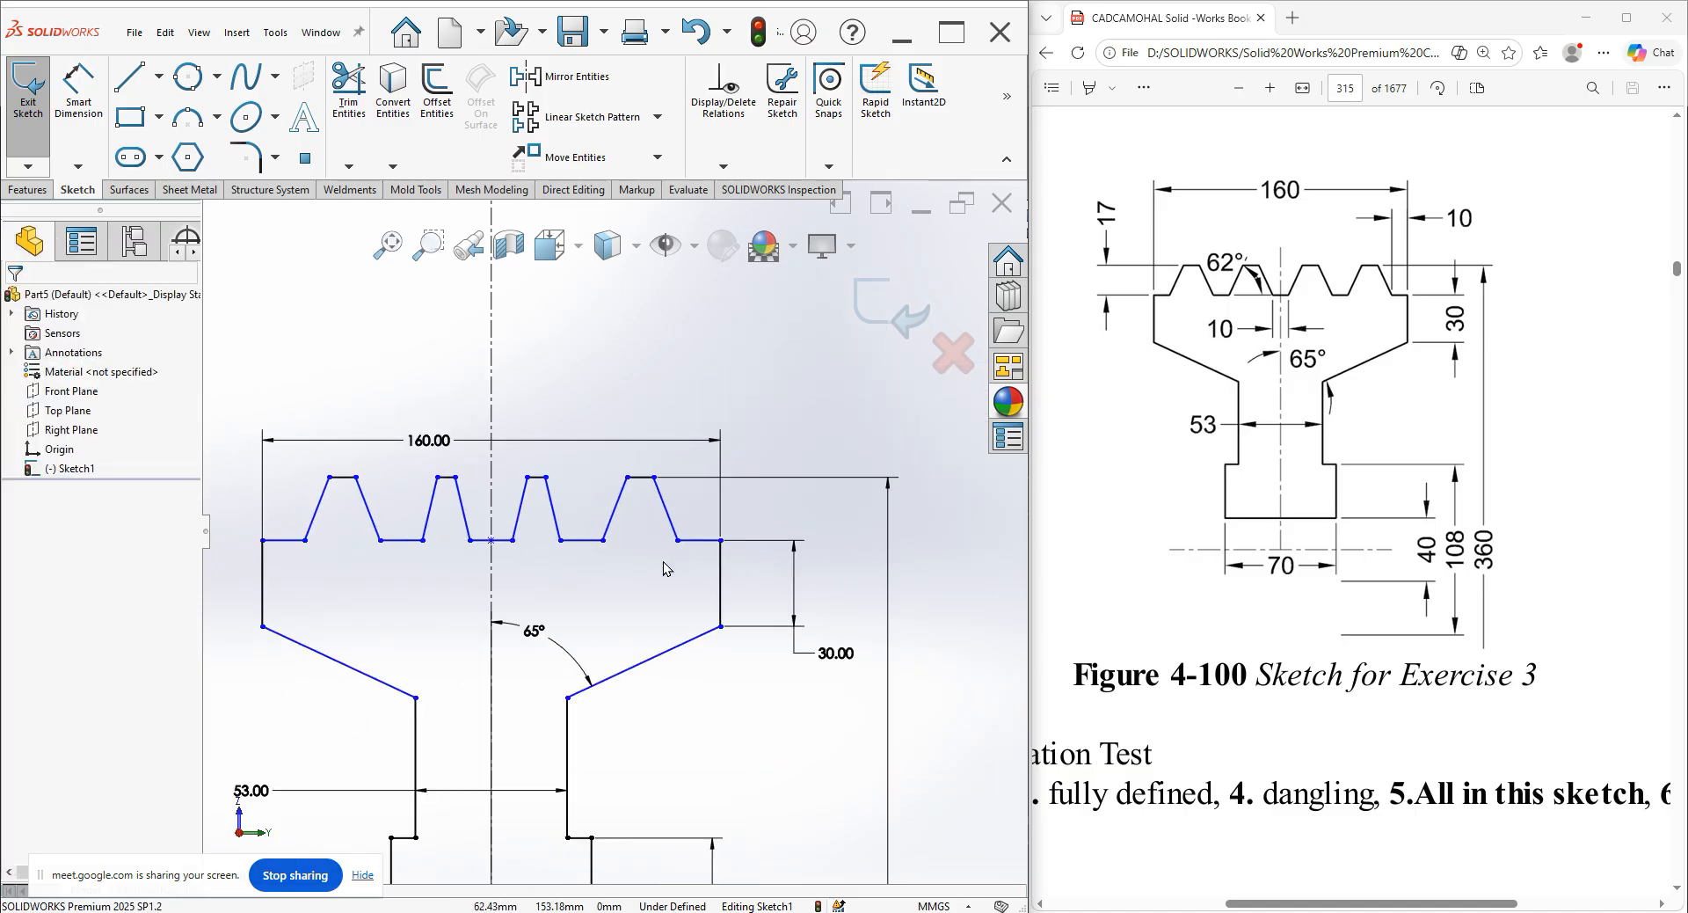
# Dimension the central root line between the two inner teeth at 10 mm.
pyautogui.moveTo(566, 625); pyautogui.dragTo(567, 563, button='right')
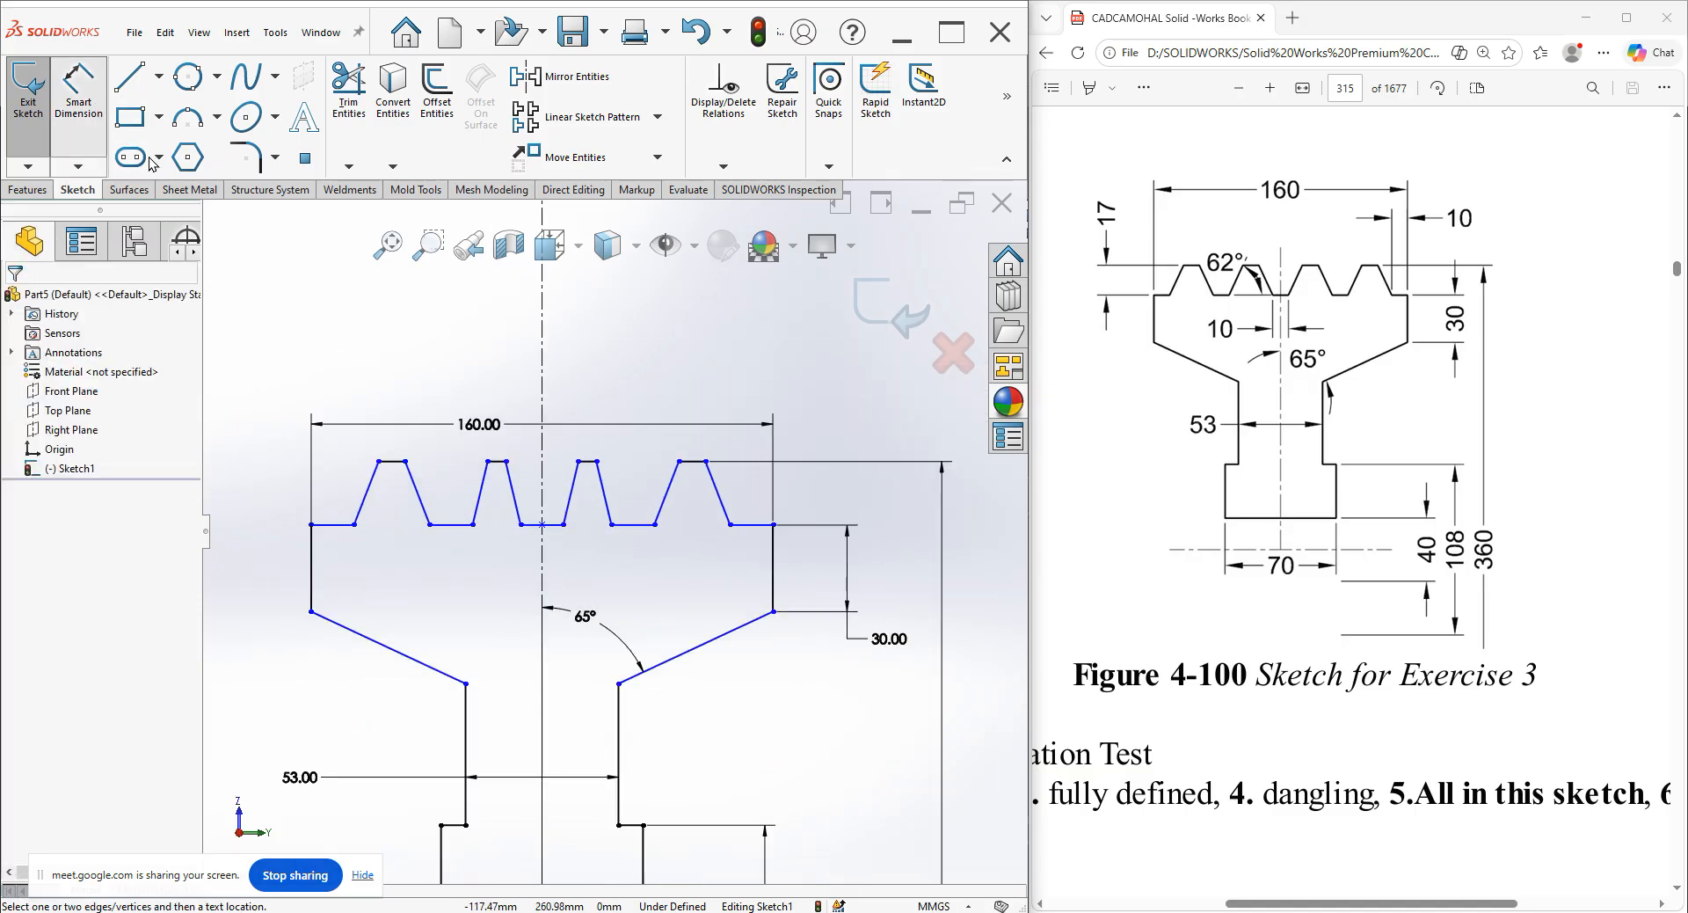
pyautogui.click(540, 525)
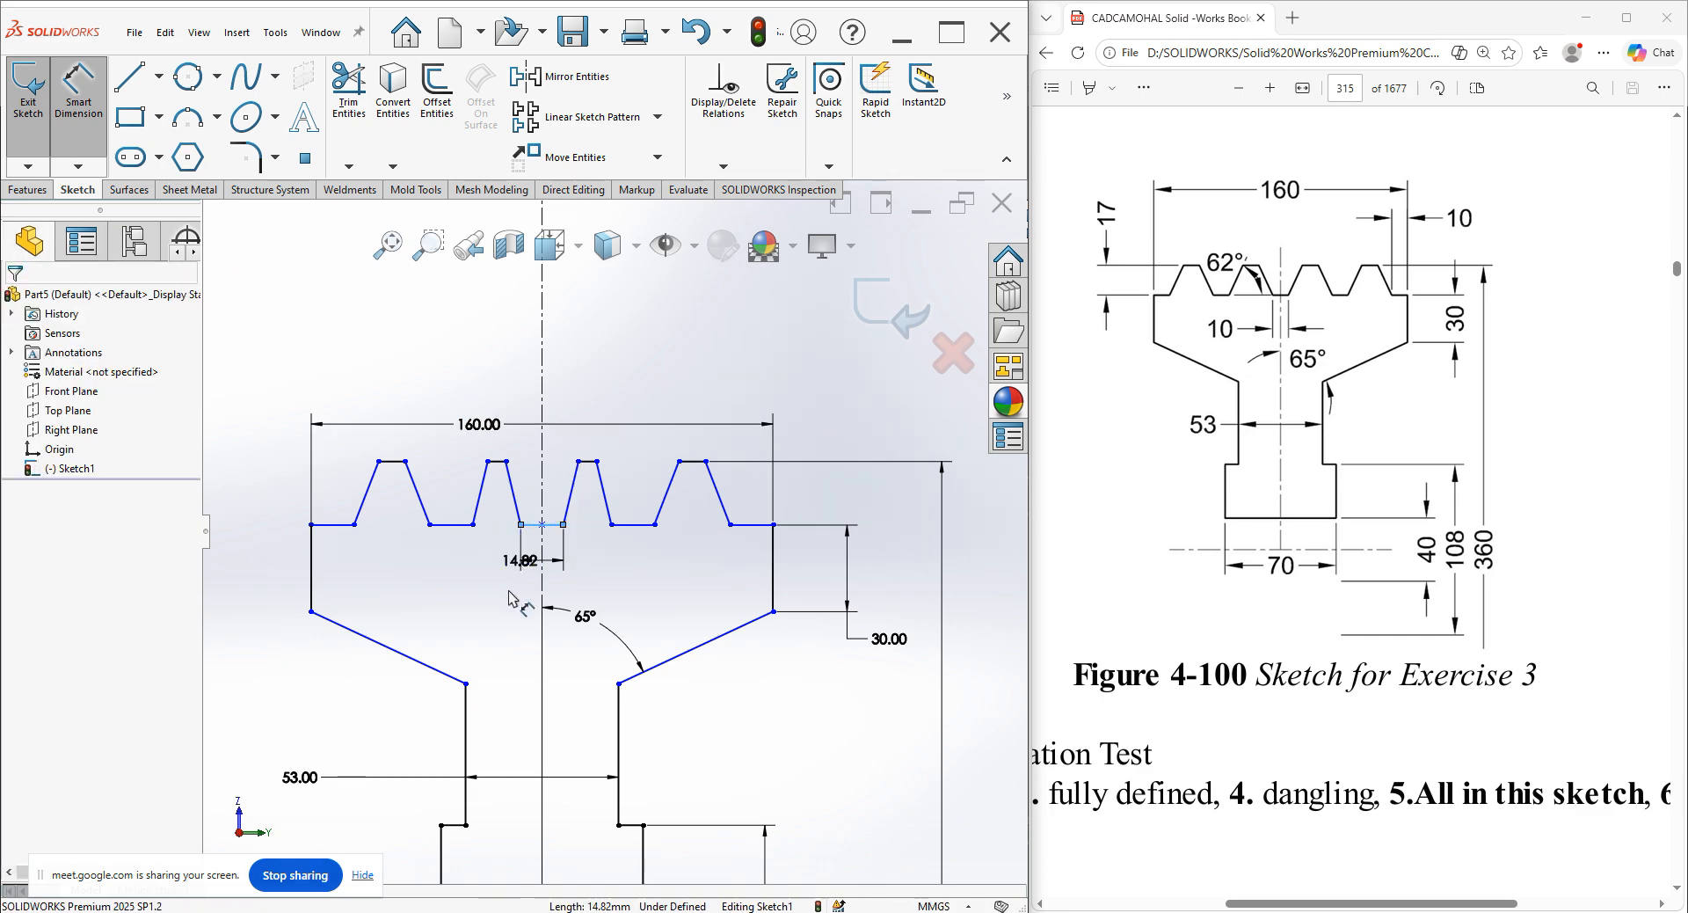
pyautogui.click(510, 595)
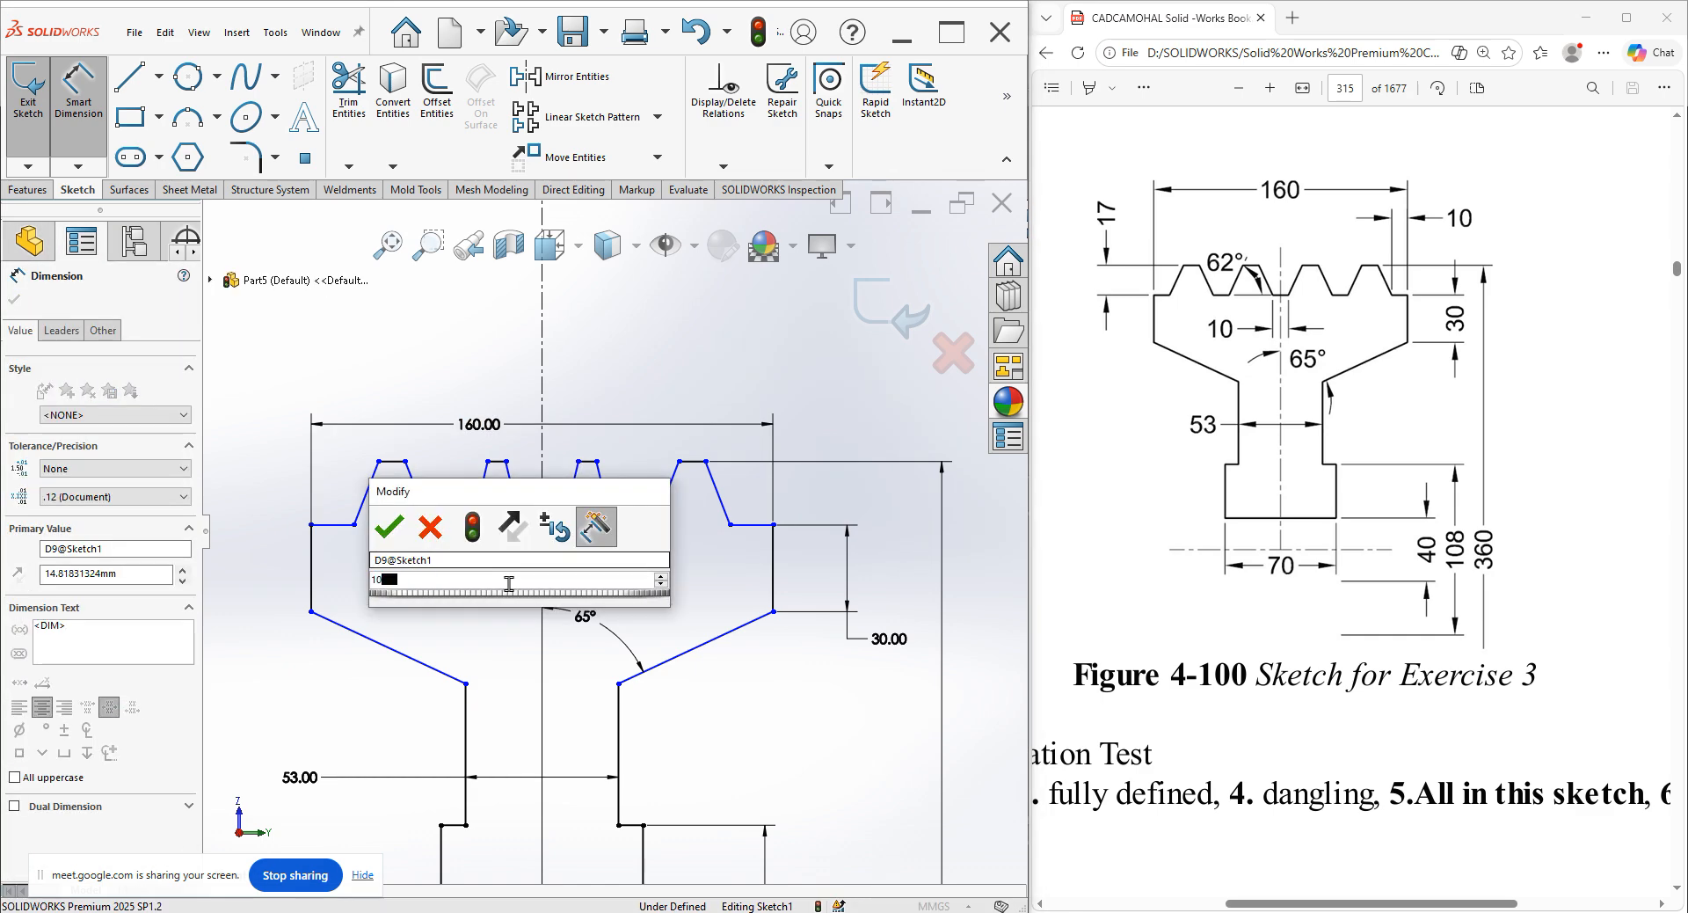
pyautogui.press('Return')
# Dimension the angle between the inner tooth's outer flank and the adjacent root line at 62 degrees.
pyautogui.scroll(-2, 601, 506)
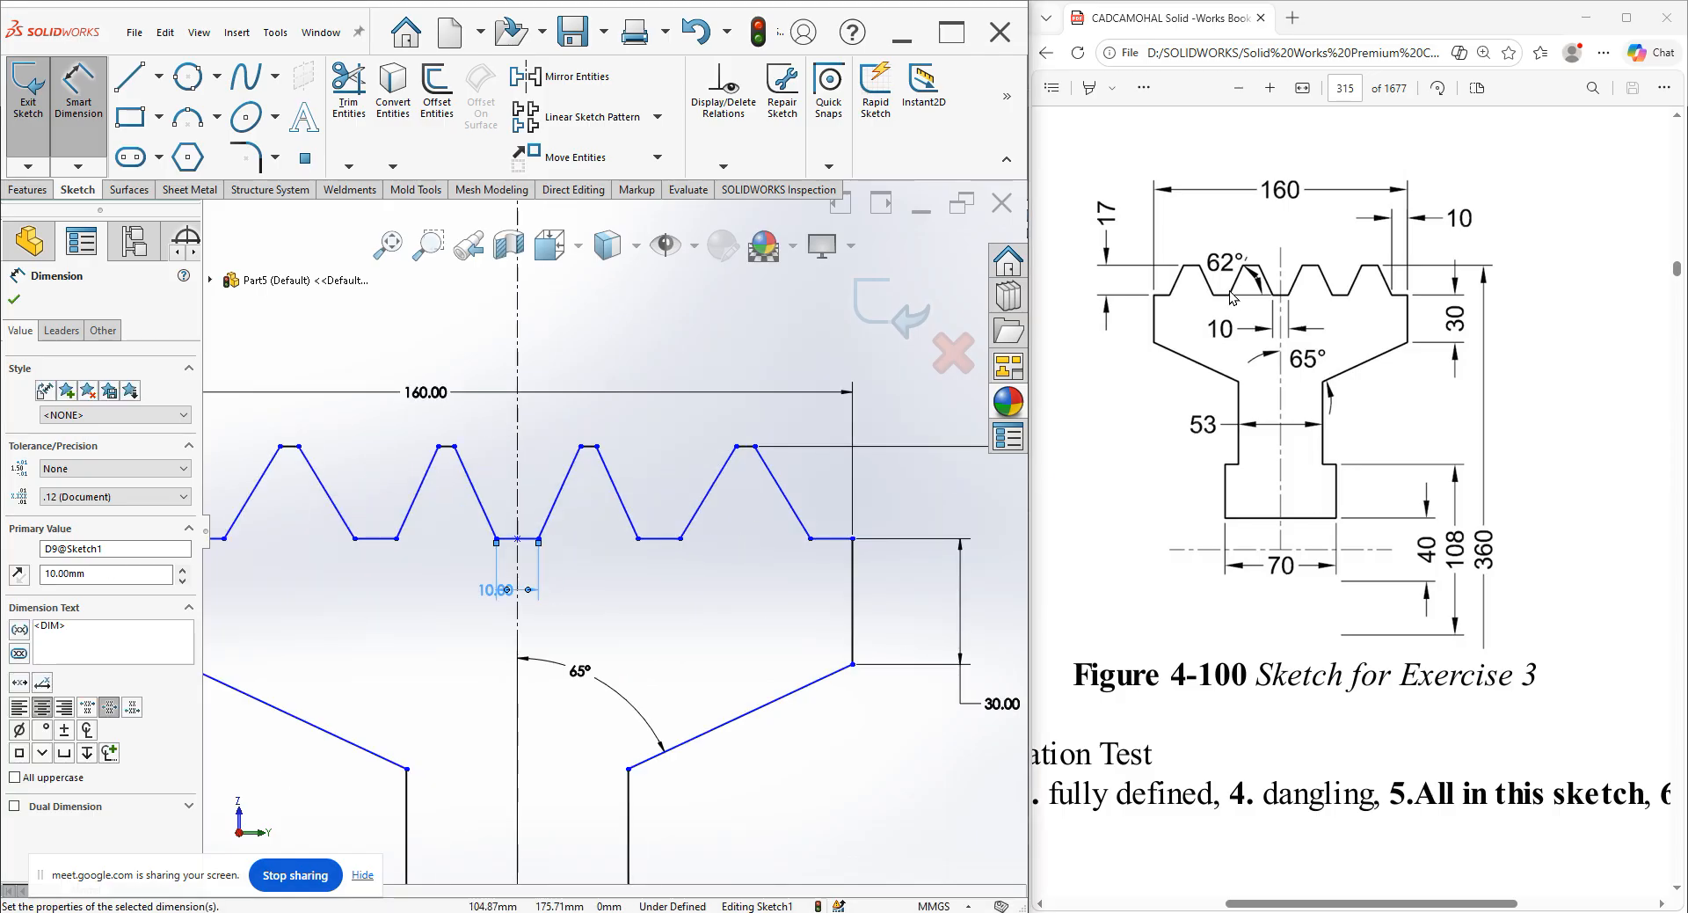
pyautogui.click(385, 539)
pyautogui.click(405, 521)
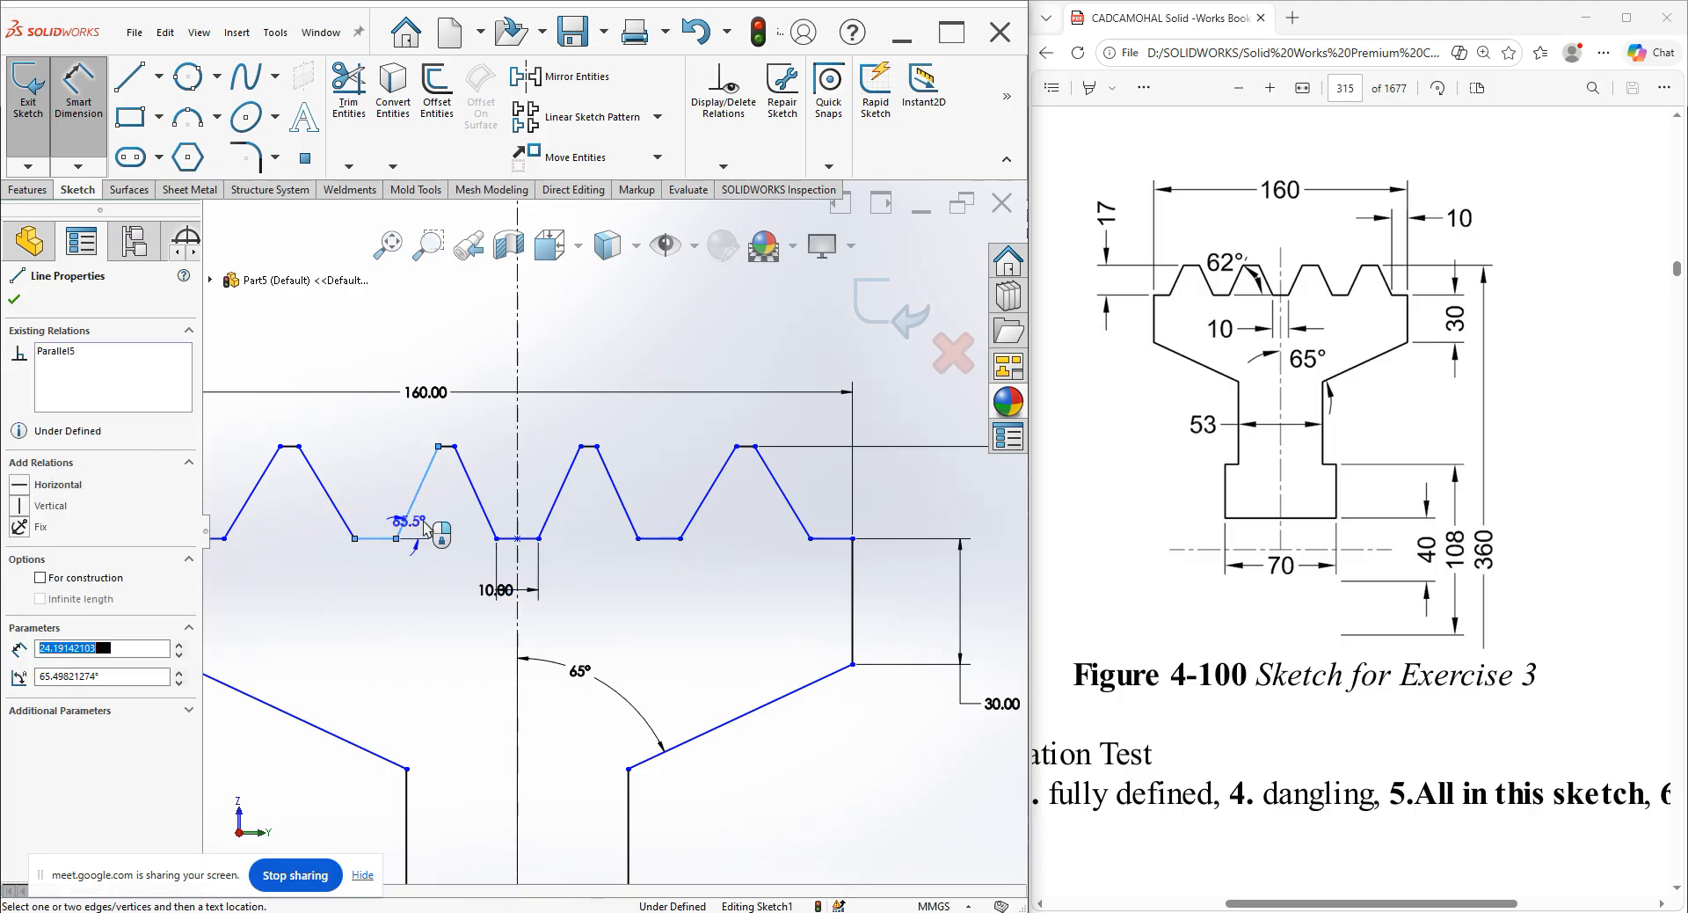
pyautogui.click(444, 525)
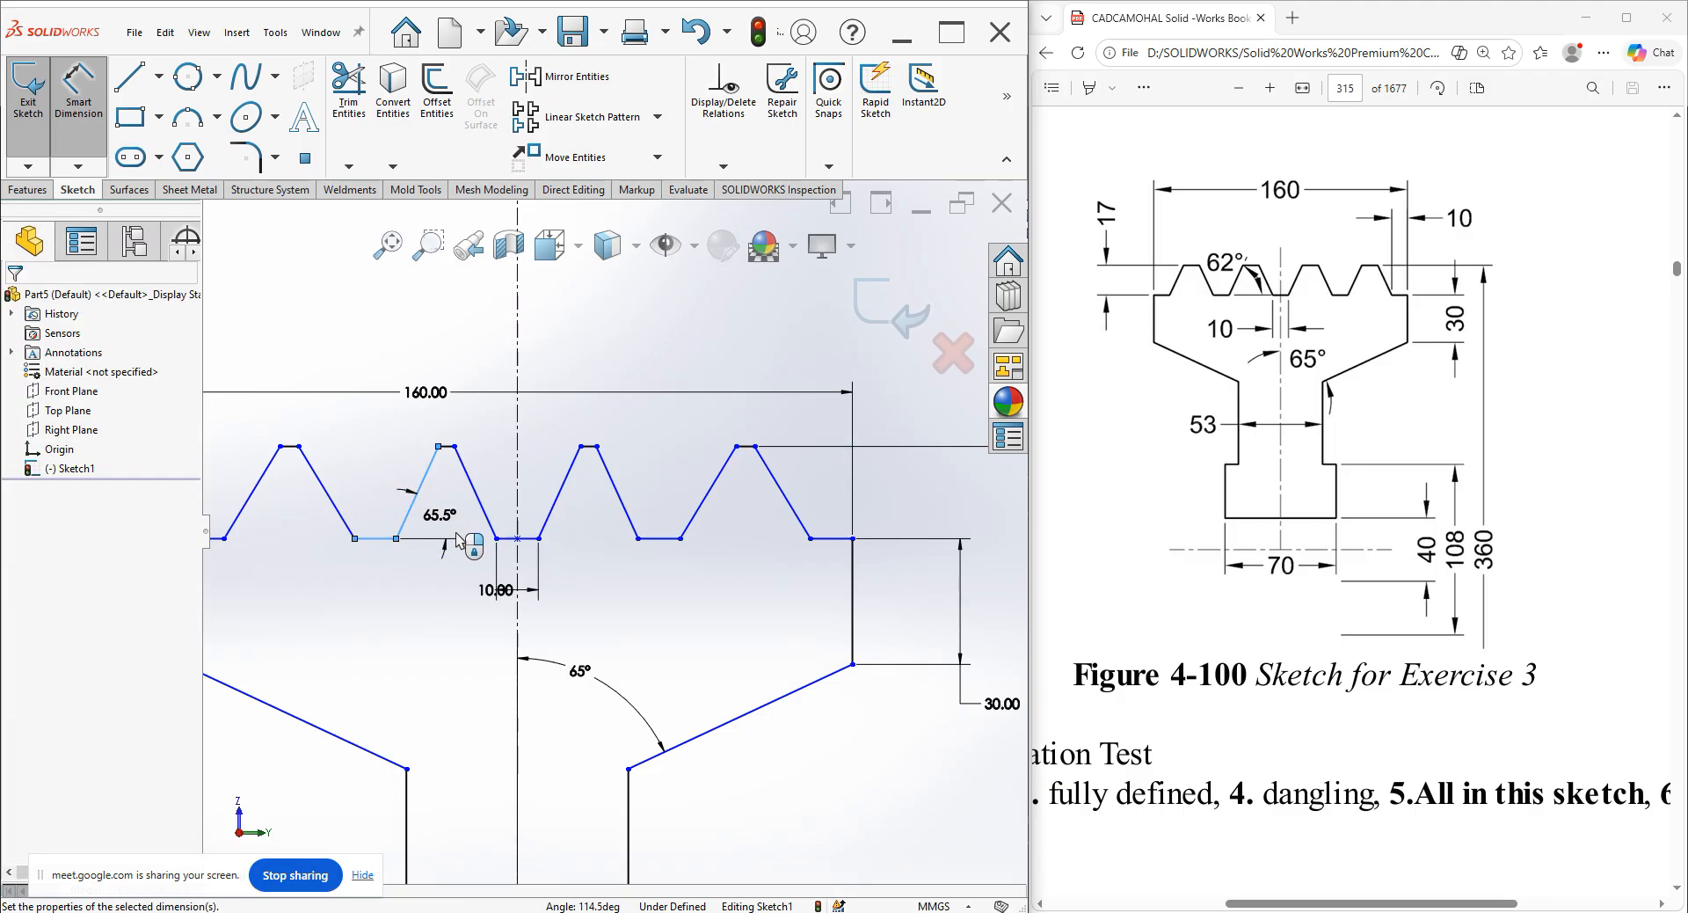
pyautogui.write('62')
pyautogui.press('Return')
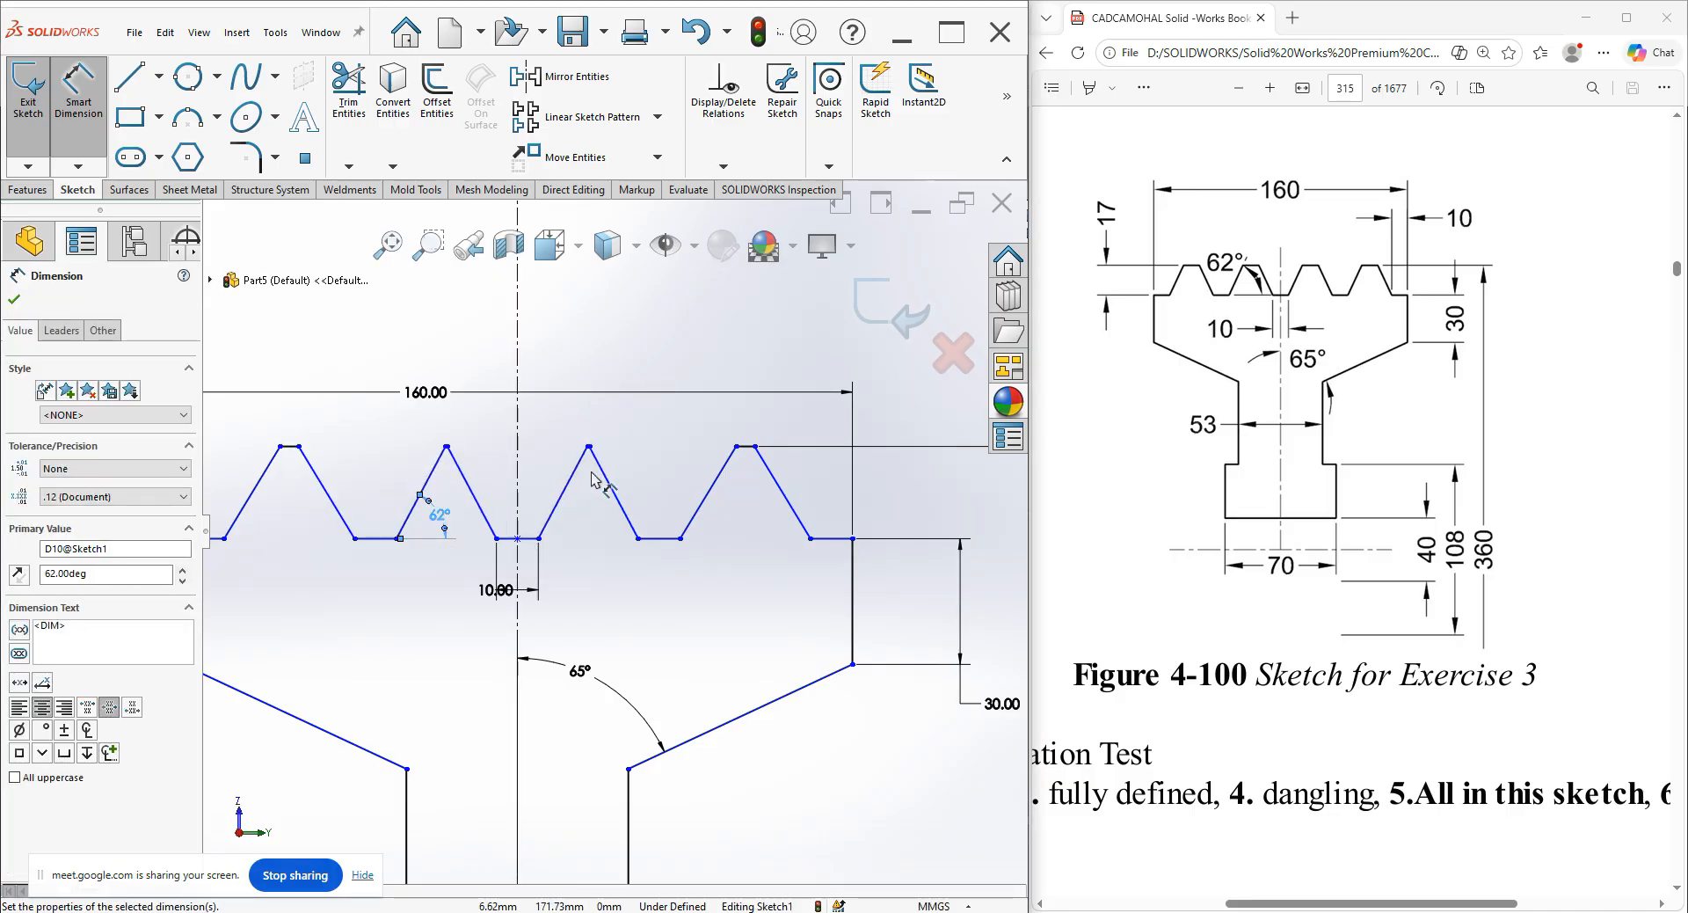
# Dimension the top line of the outer tooth on the side with the 30 mm dimension at 10 mm.
pyautogui.scroll(-1, 717, 466)
pyautogui.scroll(-5, 720, 463)
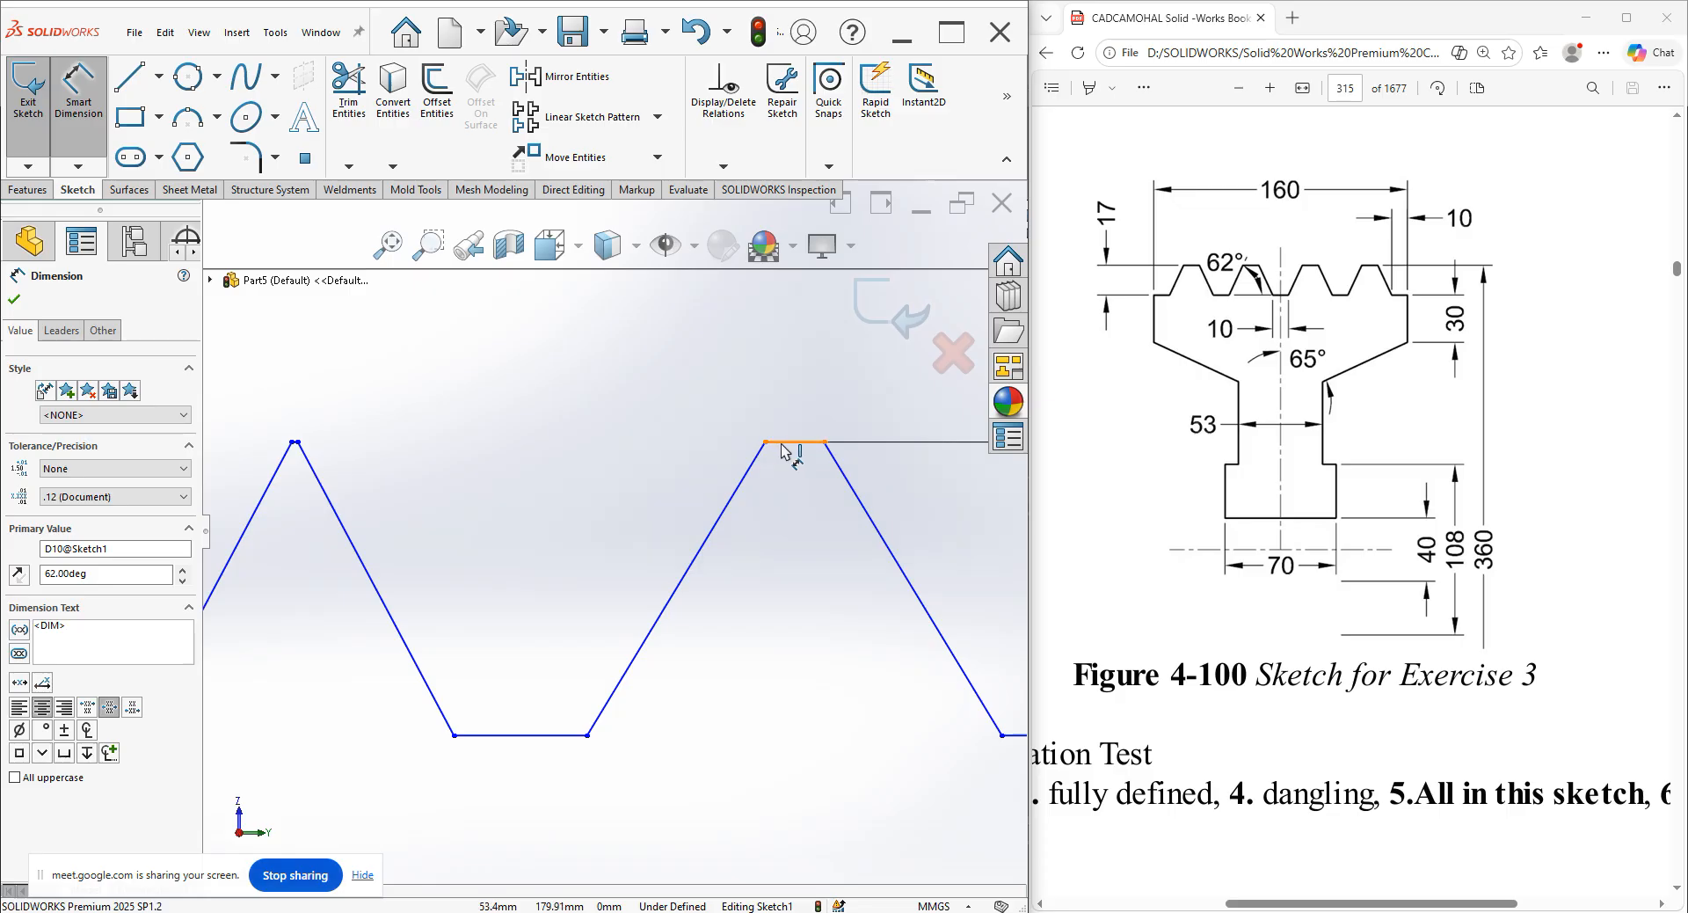
pyautogui.click(799, 441)
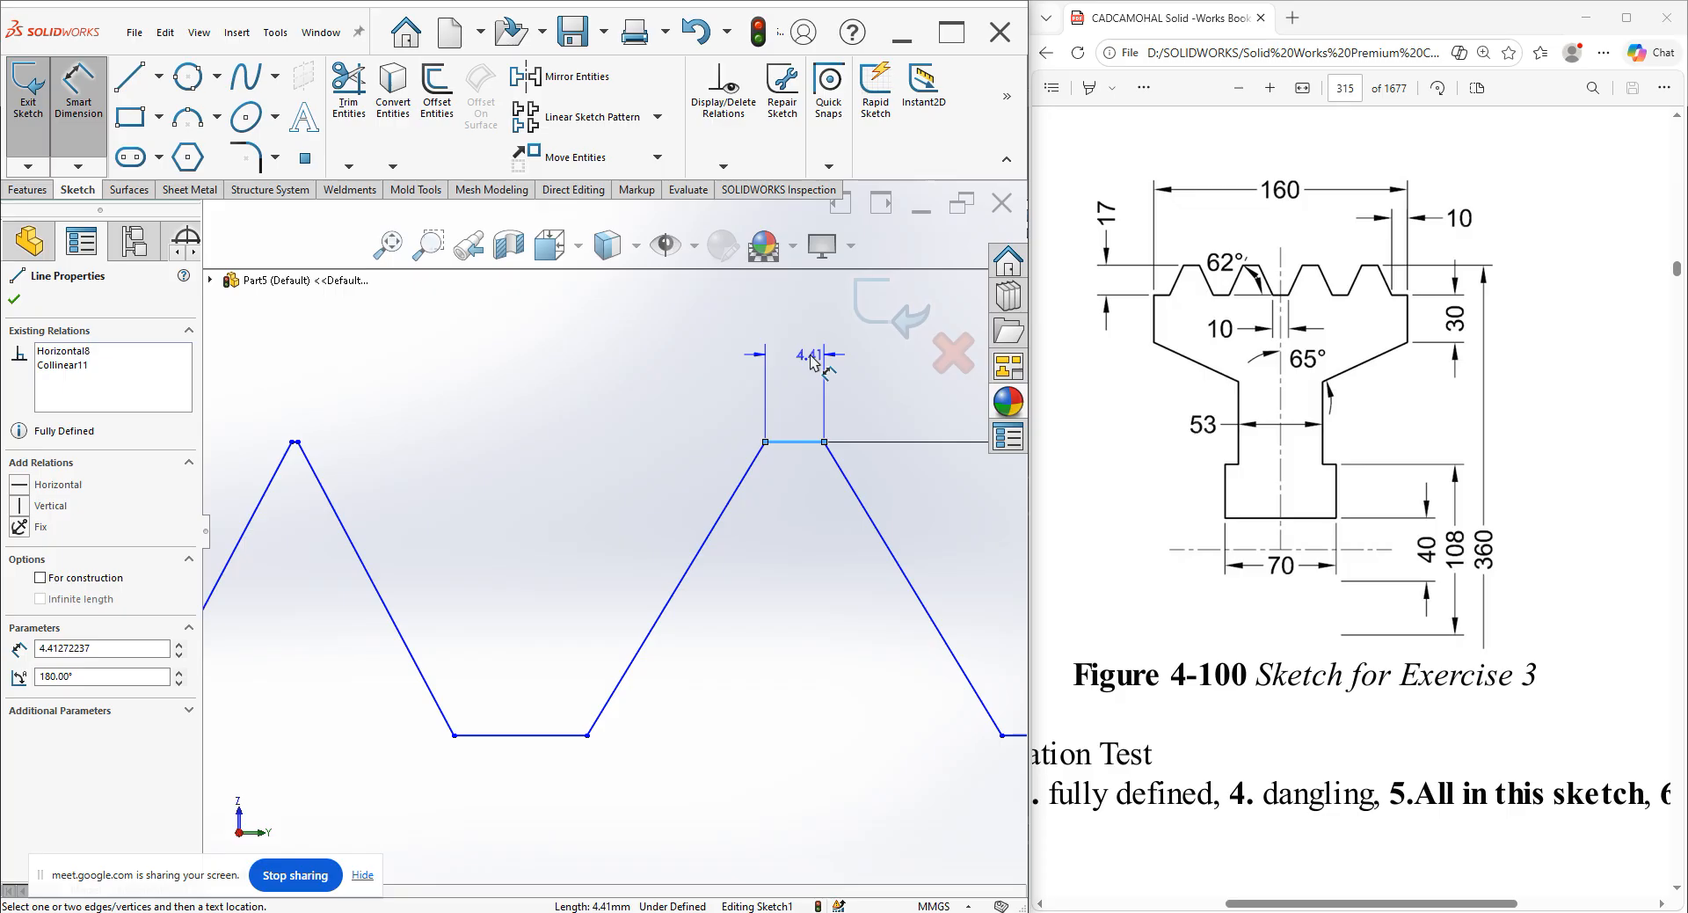
pyautogui.click(814, 362)
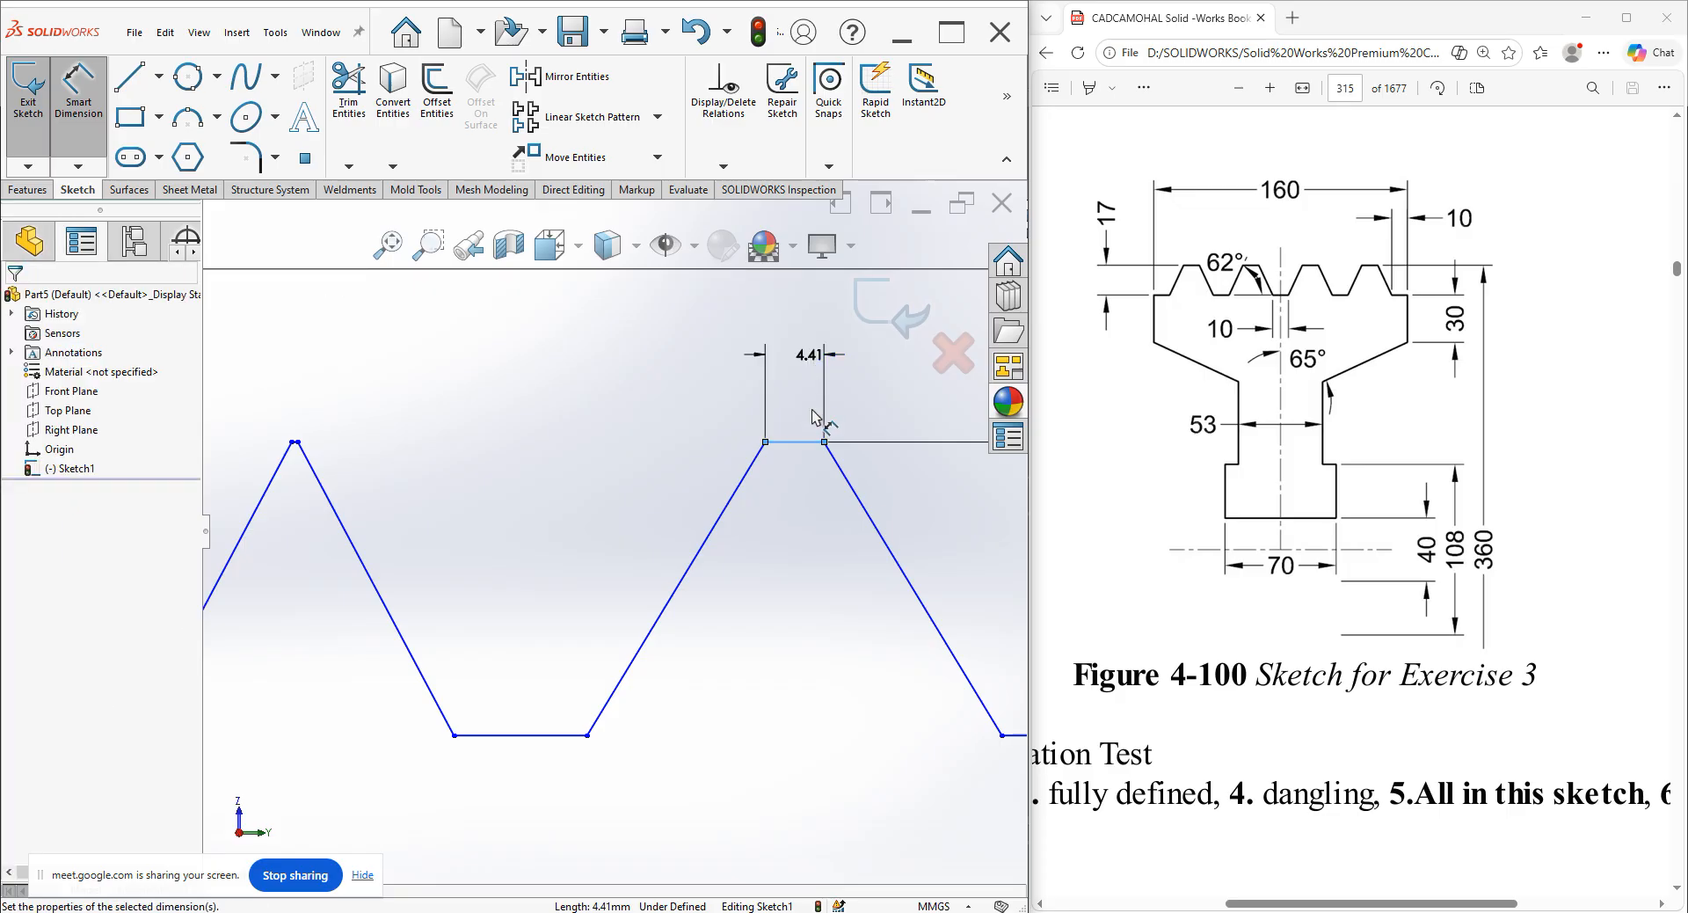
pyautogui.write('10')
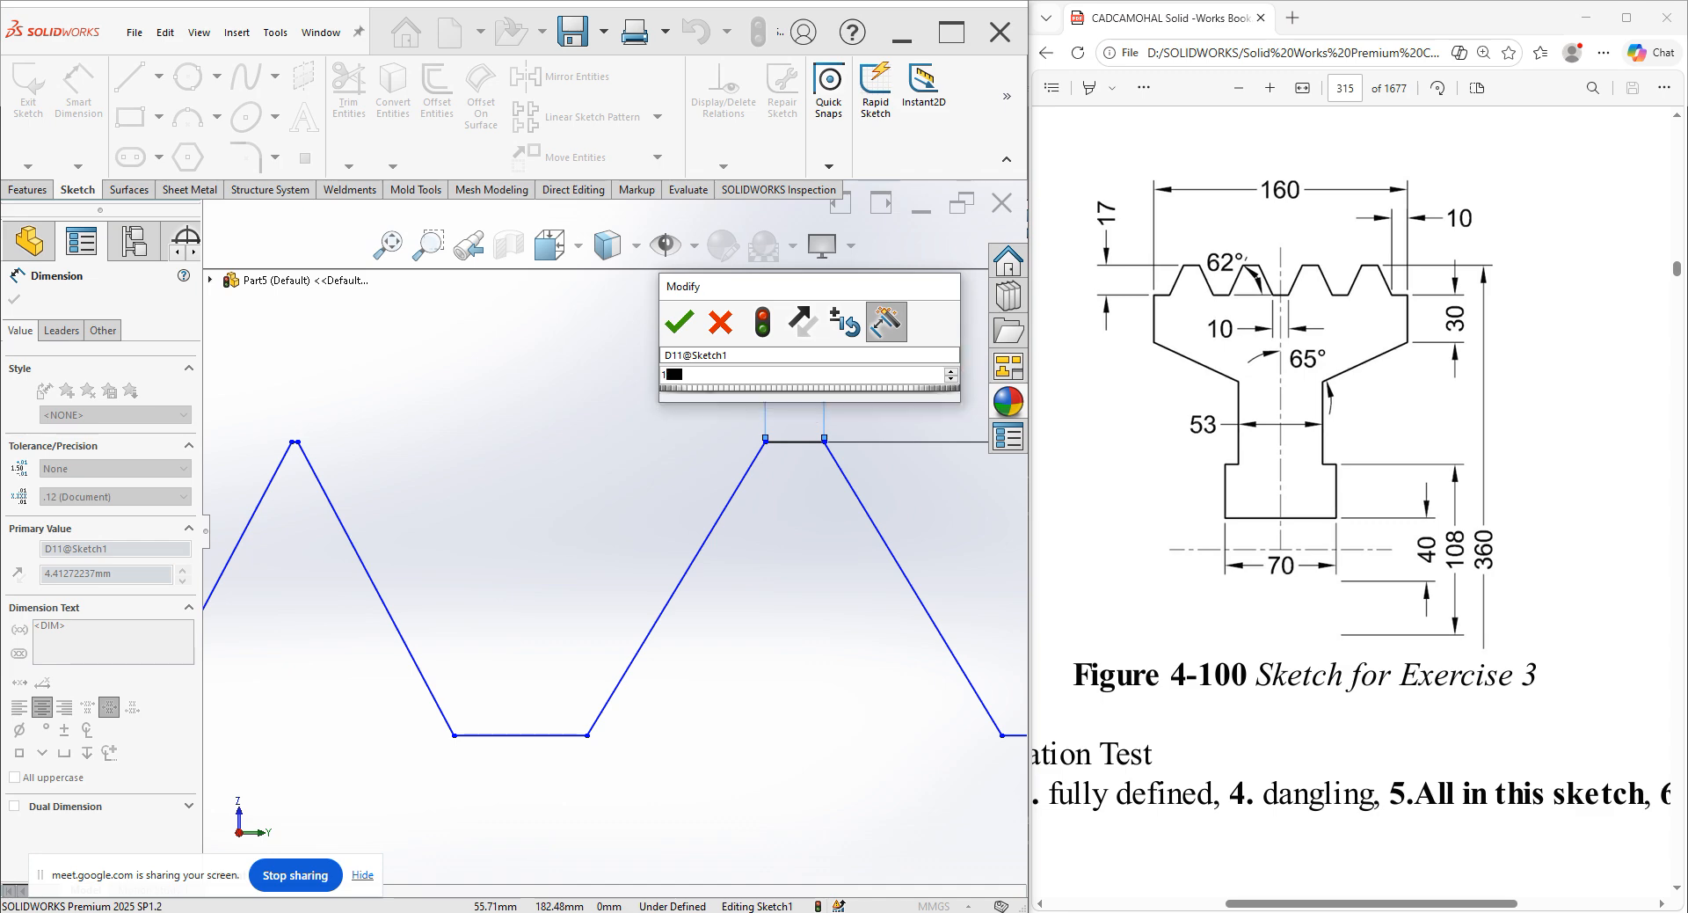
pyautogui.press('Return')
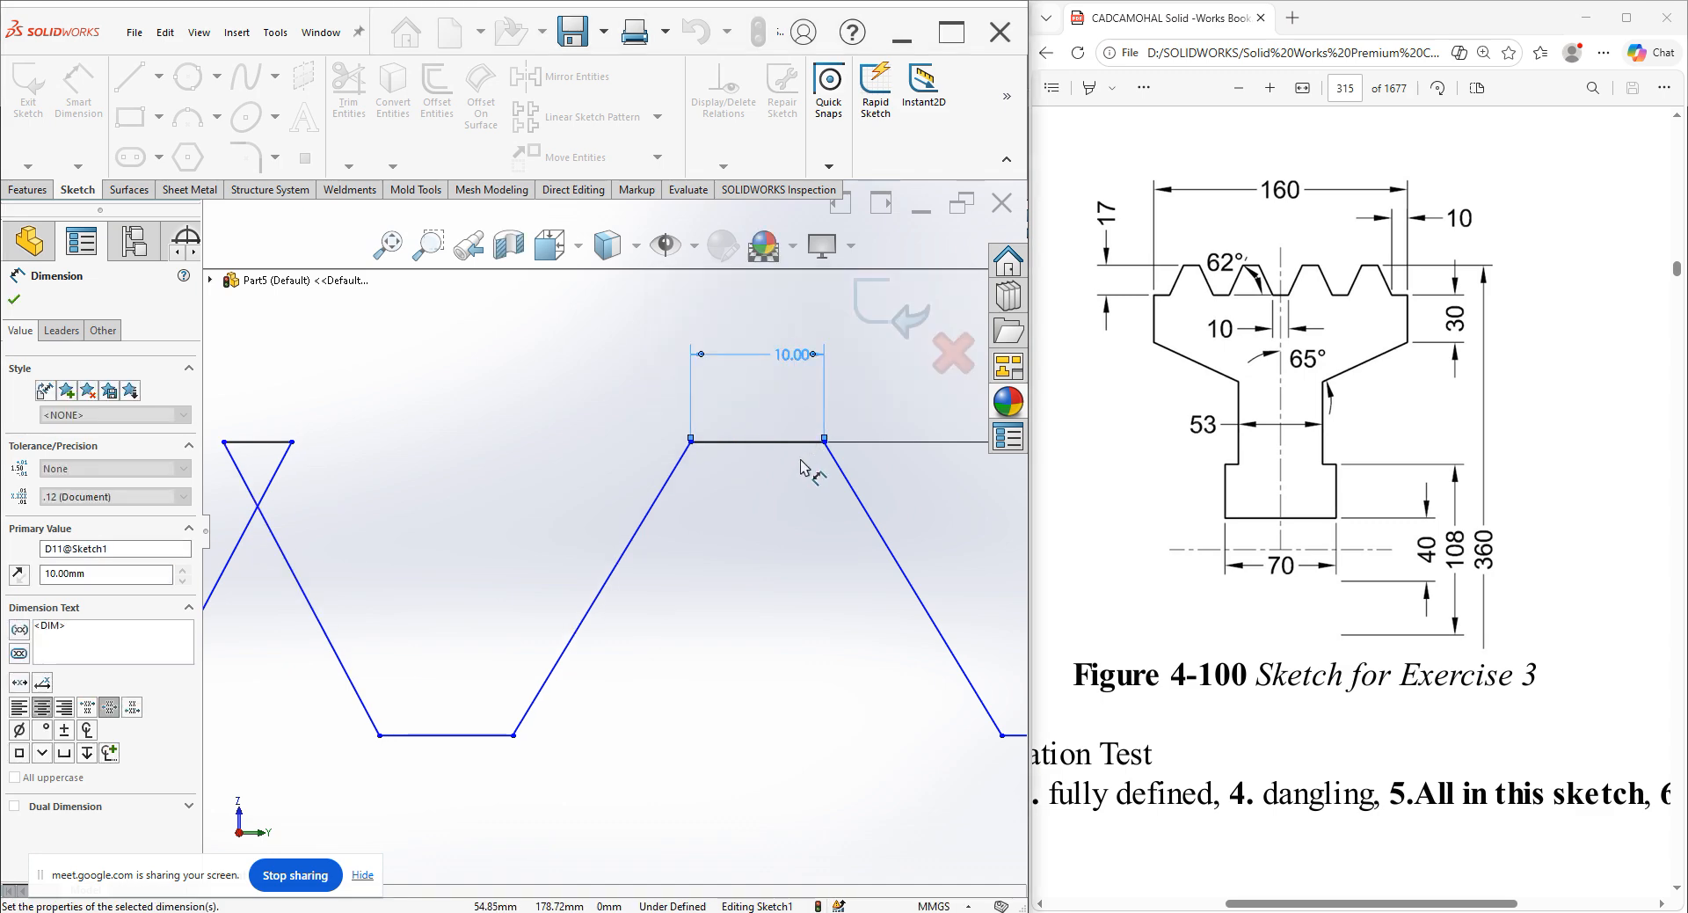
# Leave dimensioning and move the inner tooth's top corner outward to uncross its flanks.
pyautogui.scroll(5, 791, 471)
pyautogui.rightClick(569, 474)
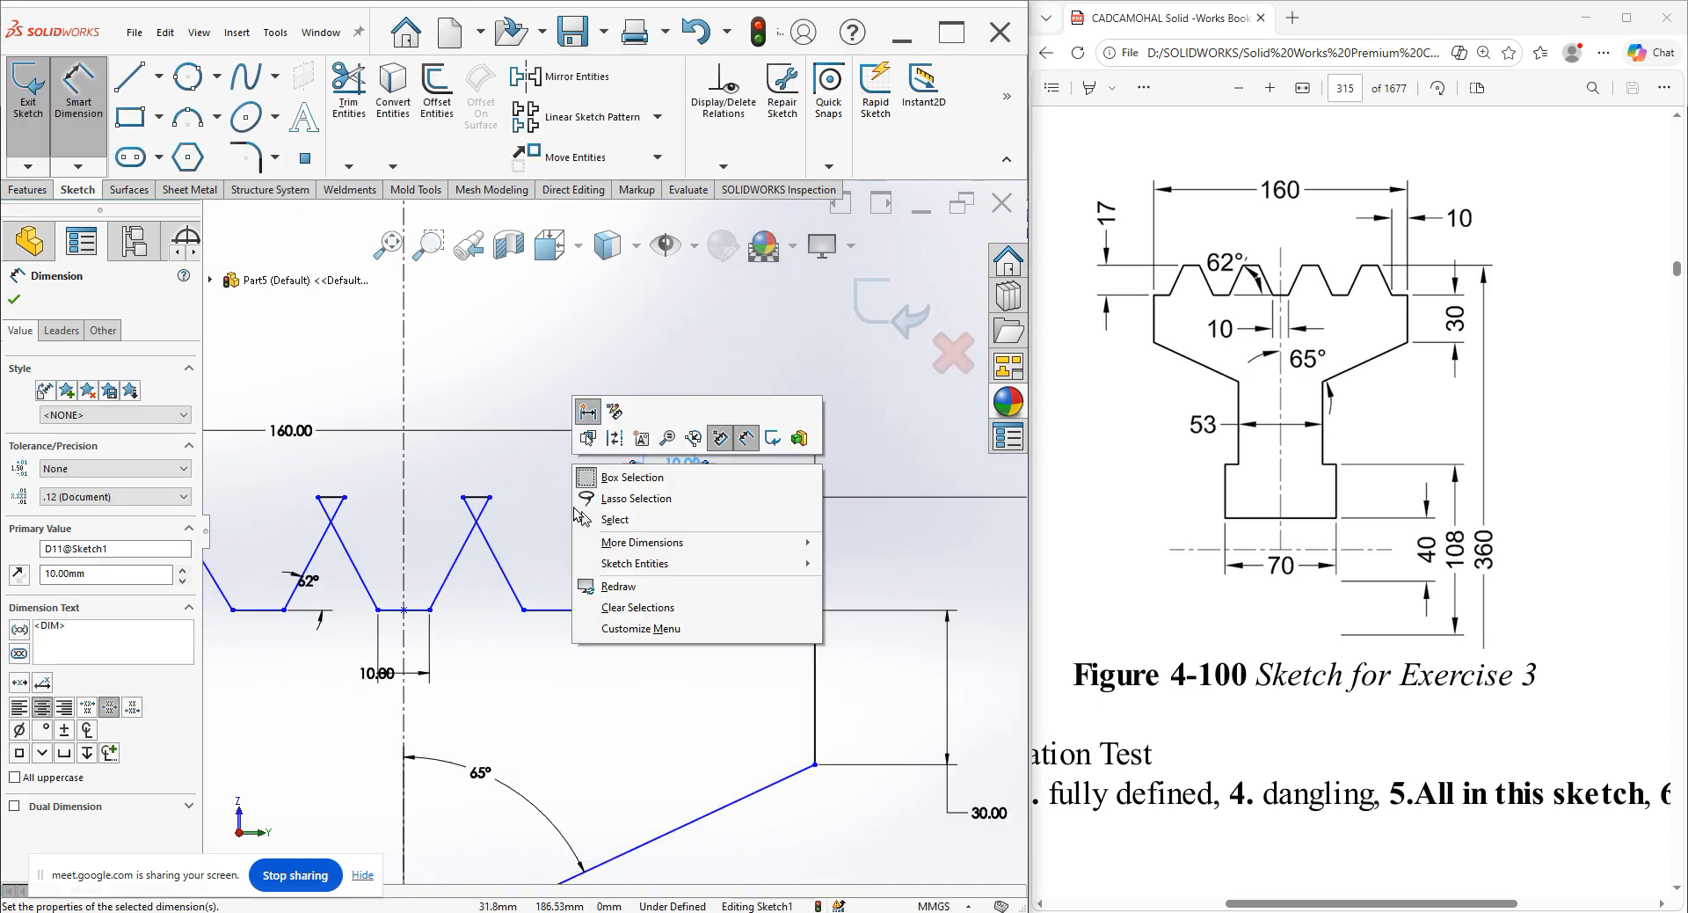
pyautogui.click(578, 520)
pyautogui.moveTo(464, 499); pyautogui.dragTo(515, 509)
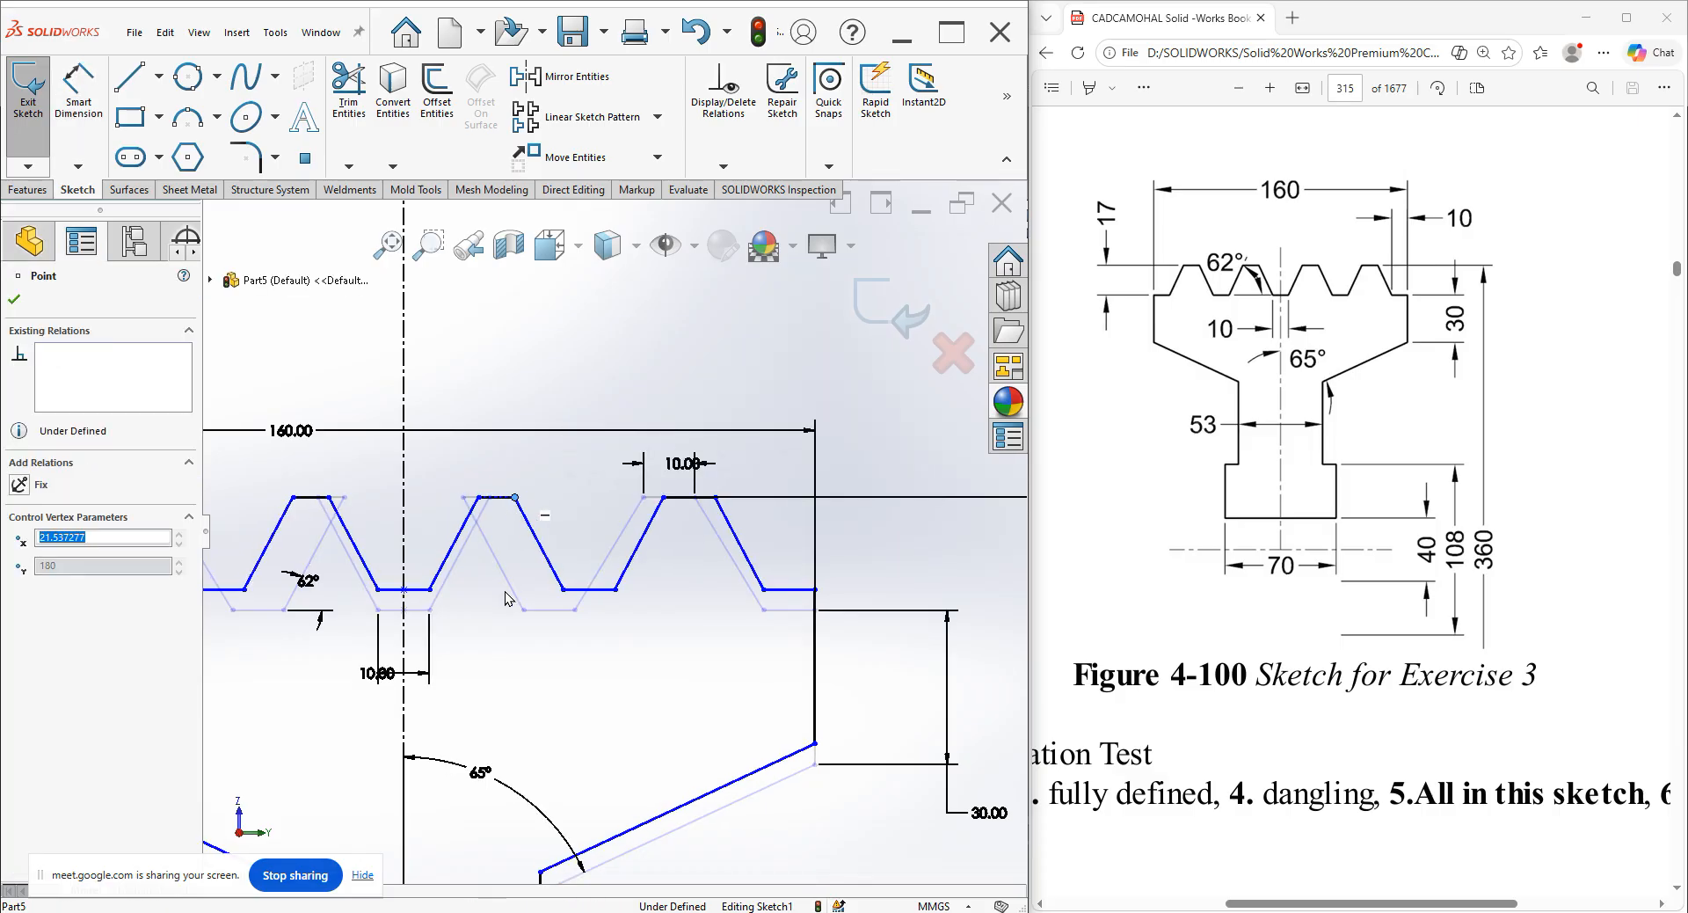
pyautogui.click(511, 510)
# Make the top line of the inner tooth equal in length to the dimensioned outer tooth top.
pyautogui.click(503, 498)
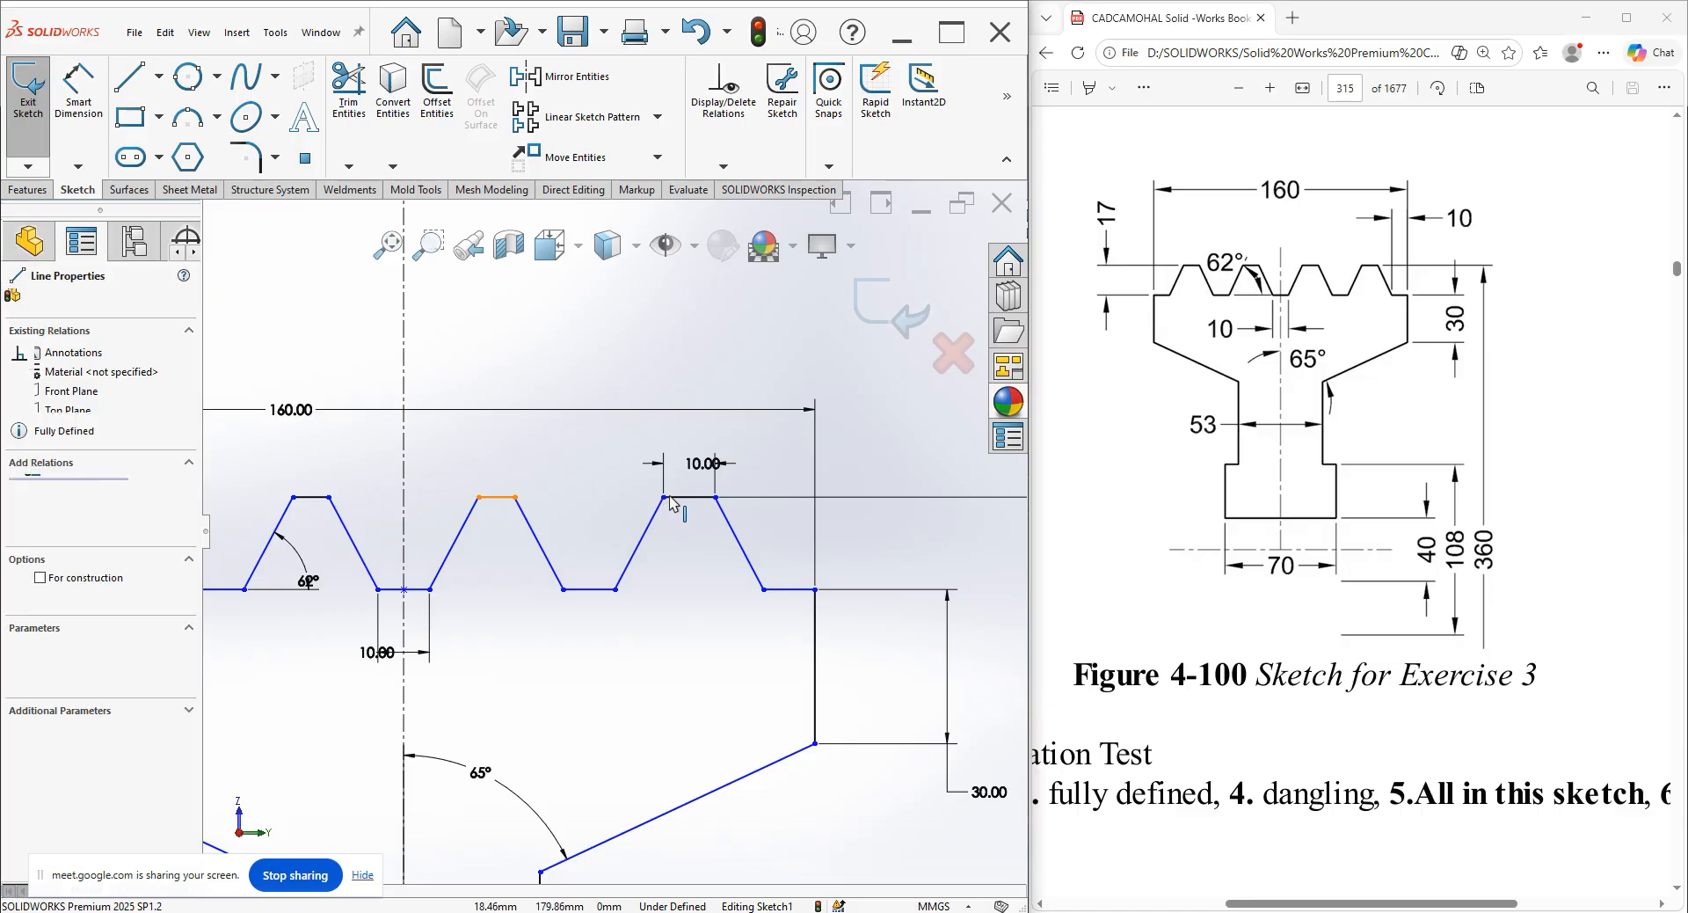
pyautogui.keyDown('ctrl'); pyautogui.click(691, 498); pyautogui.keyUp('ctrl')
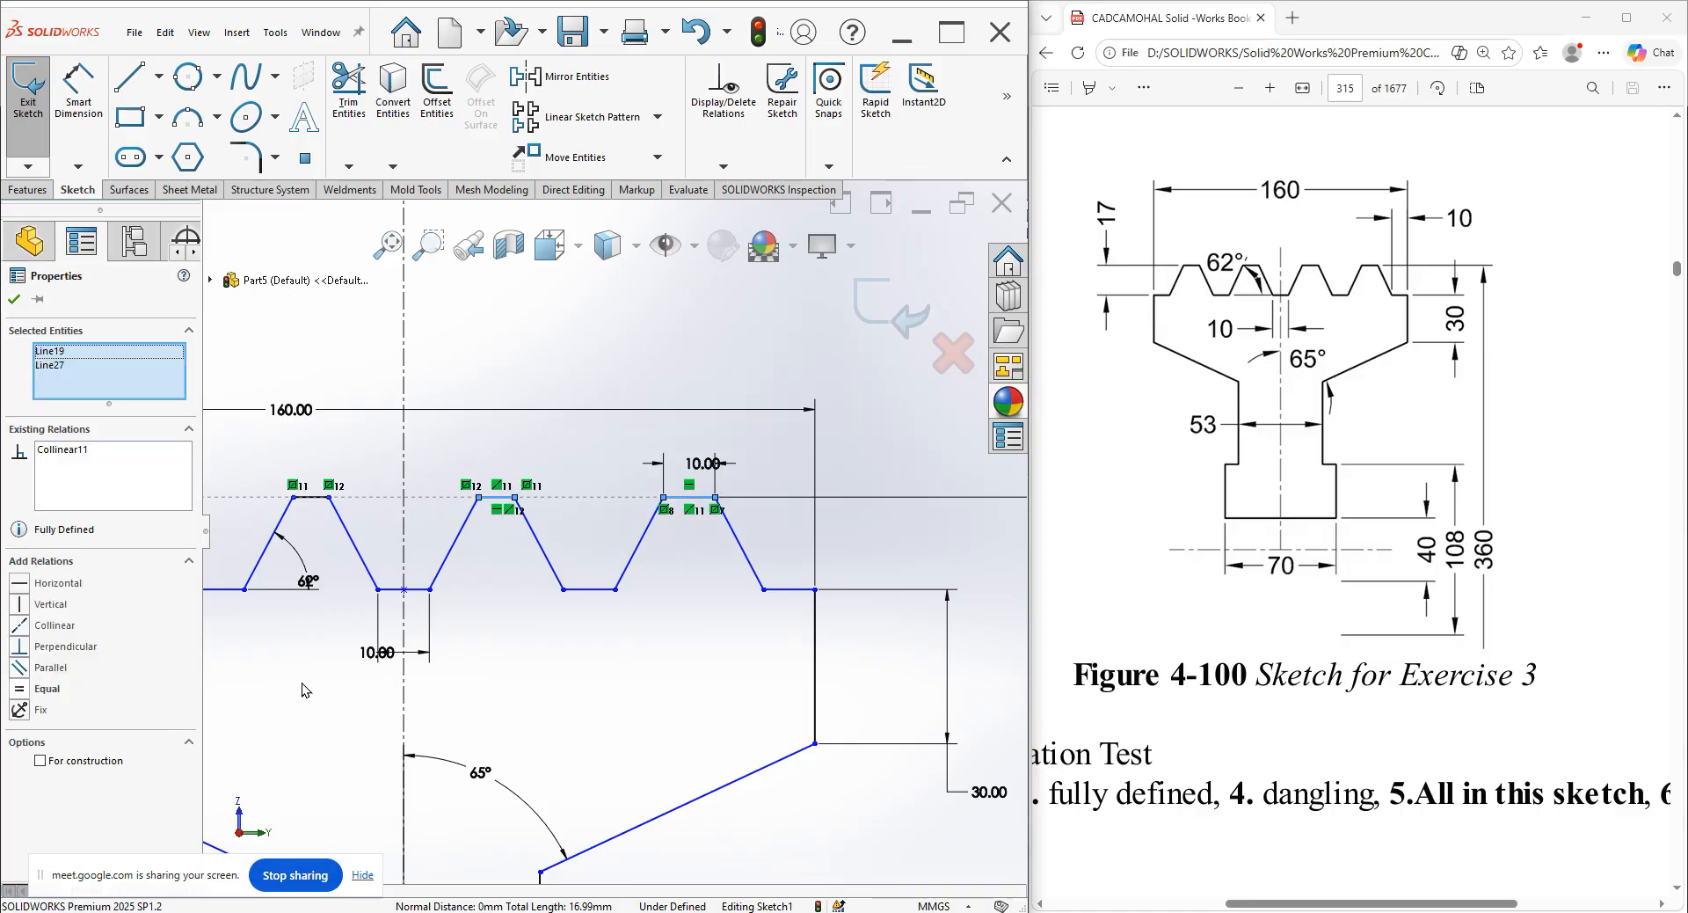
pyautogui.click(22, 691)
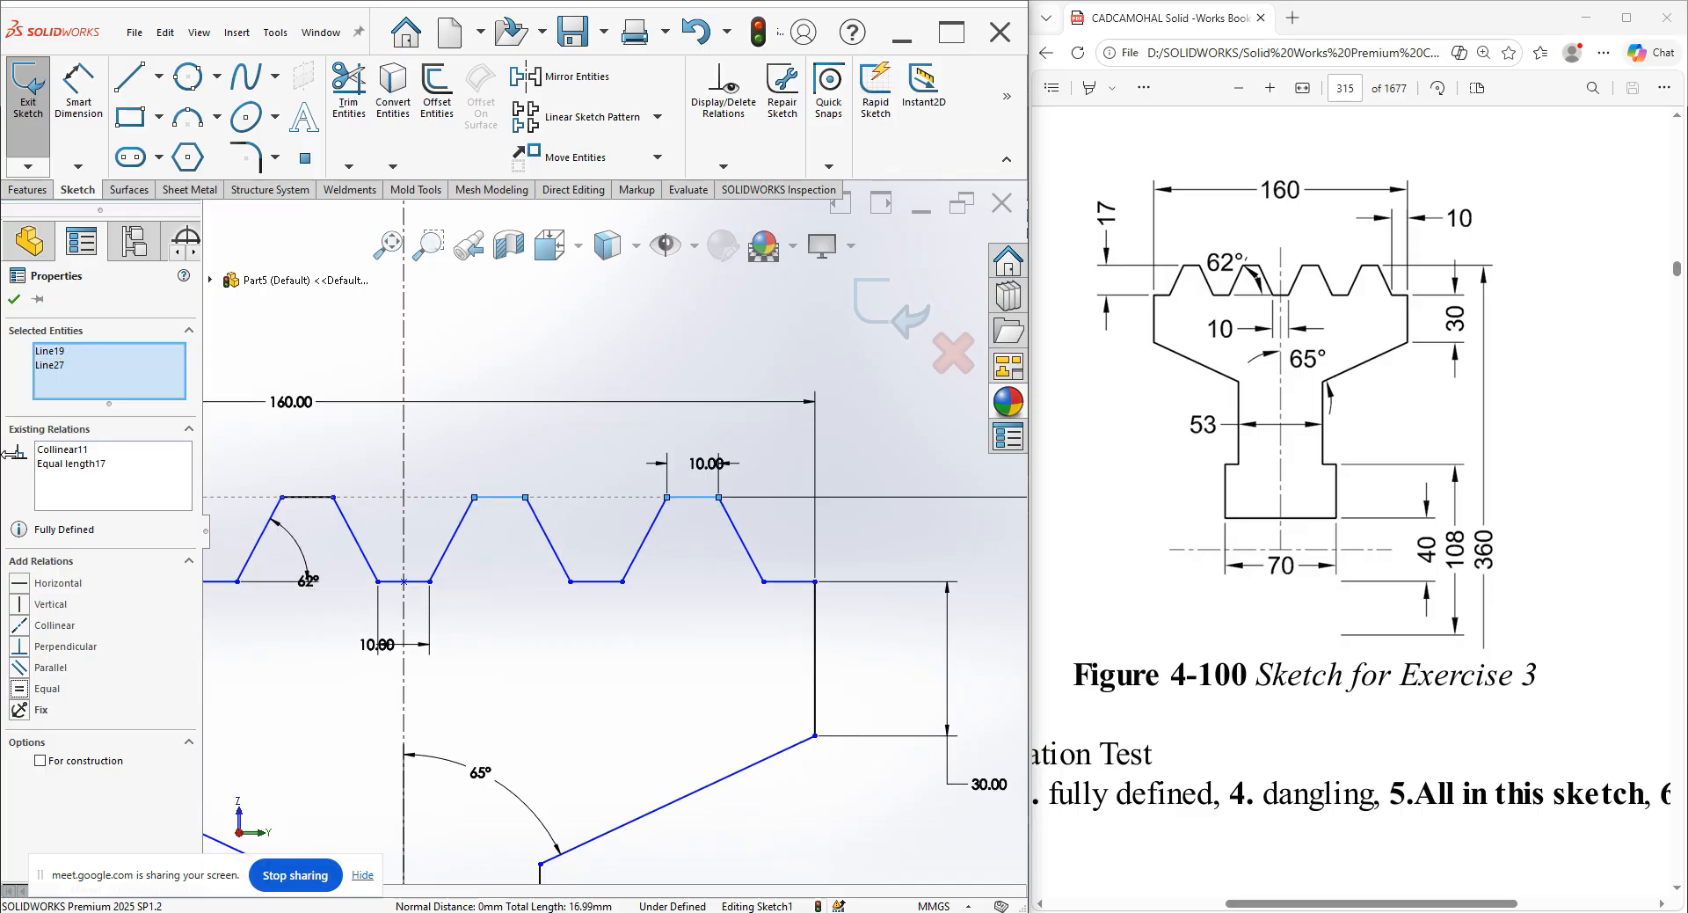
pyautogui.click(15, 300)
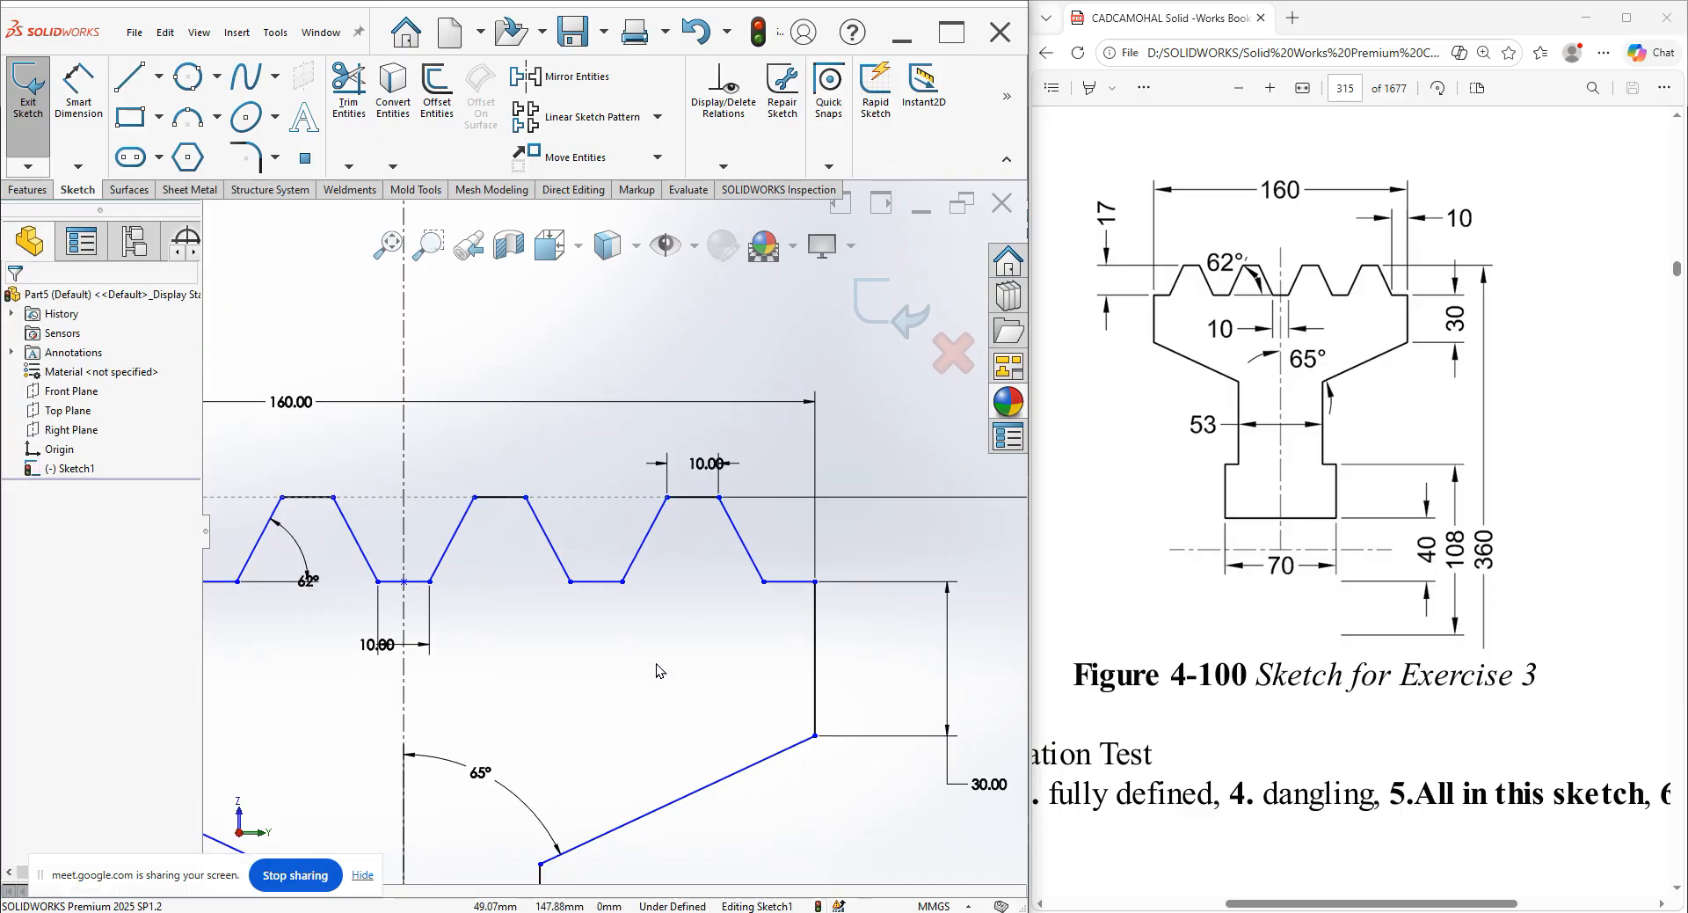
# Dimension the tooth height from the outer shoulder line to the outer tooth's top corner at 17 mm.
pyautogui.scroll(3, 656, 663)
pyautogui.scroll(-1, 473, 607)
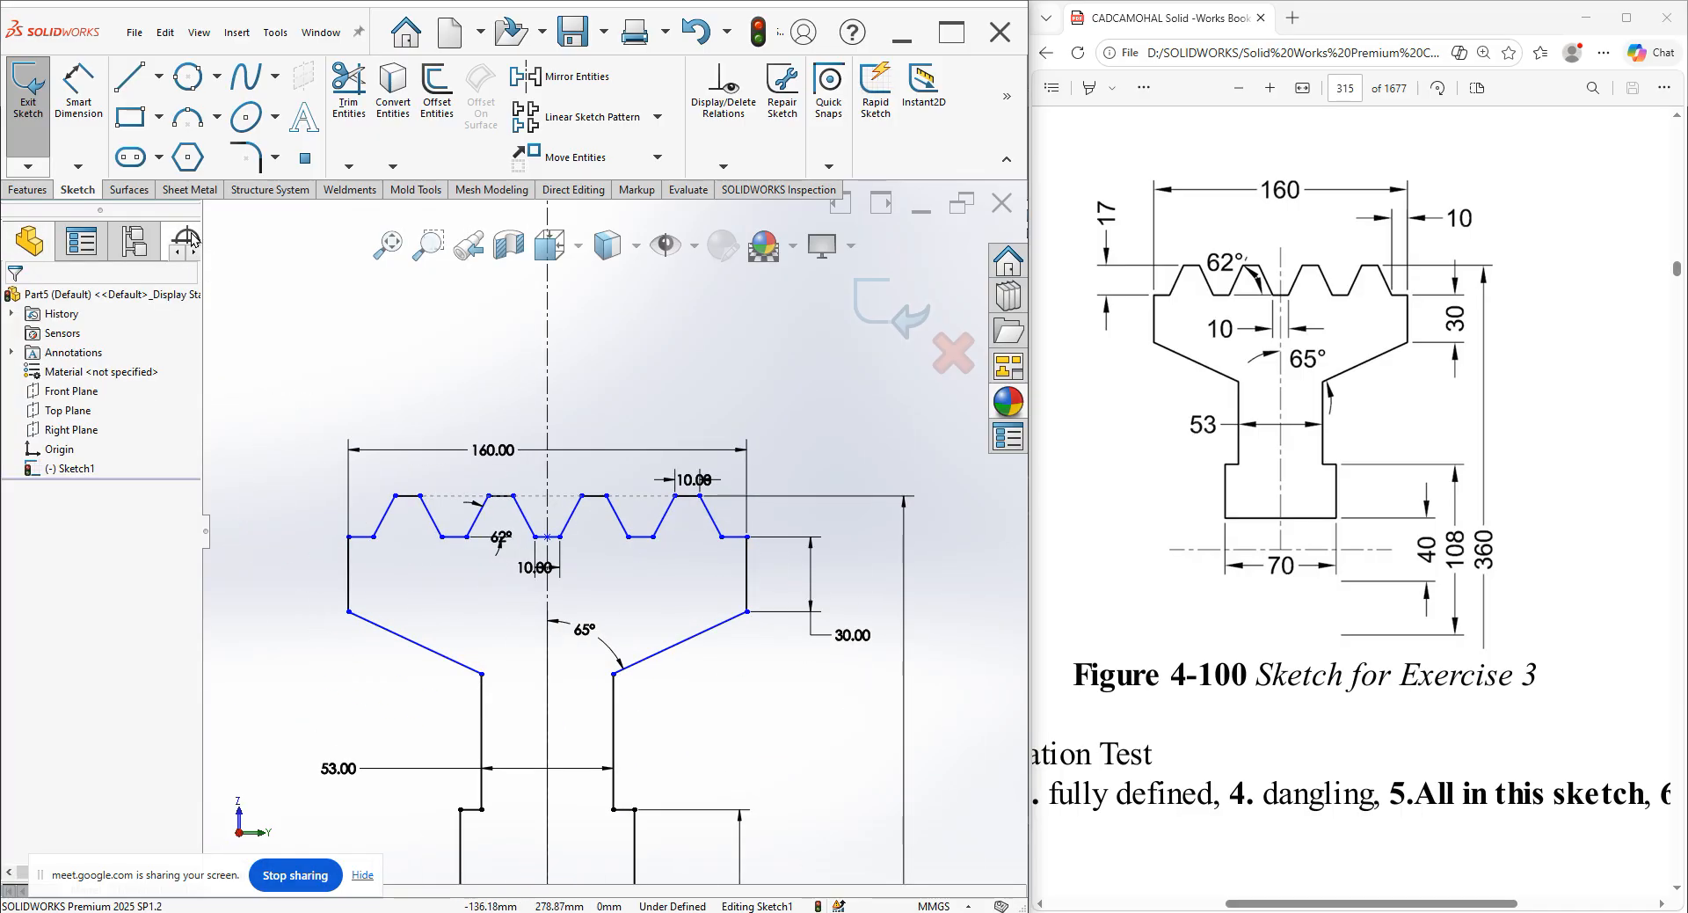
pyautogui.click(78, 88)
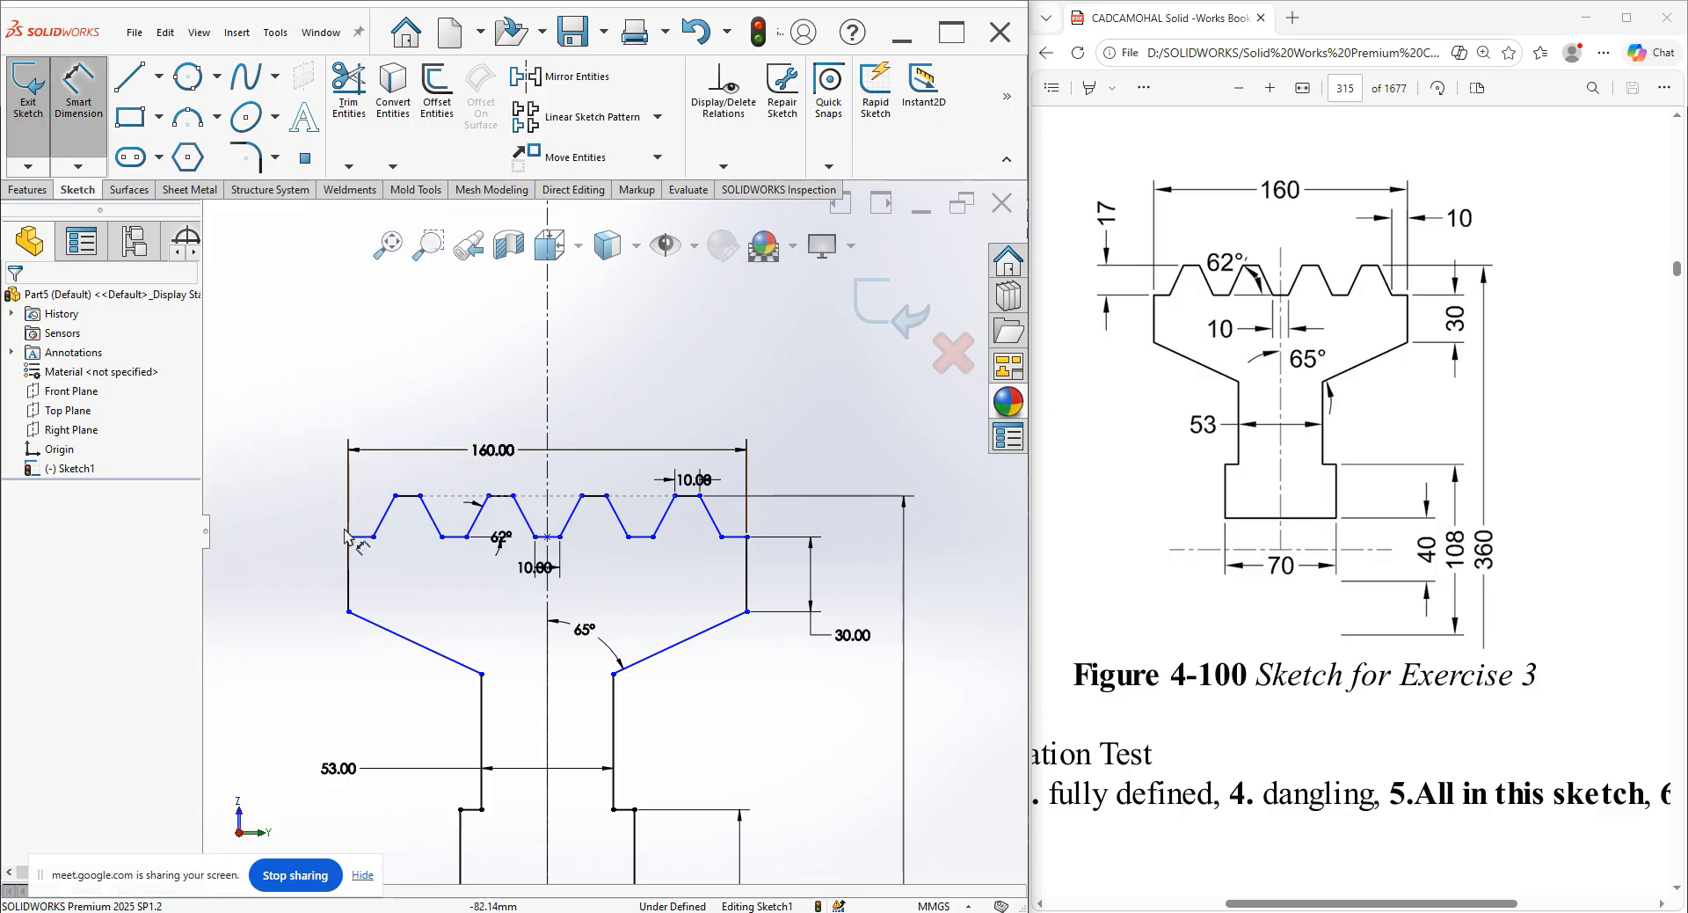
pyautogui.click(386, 519)
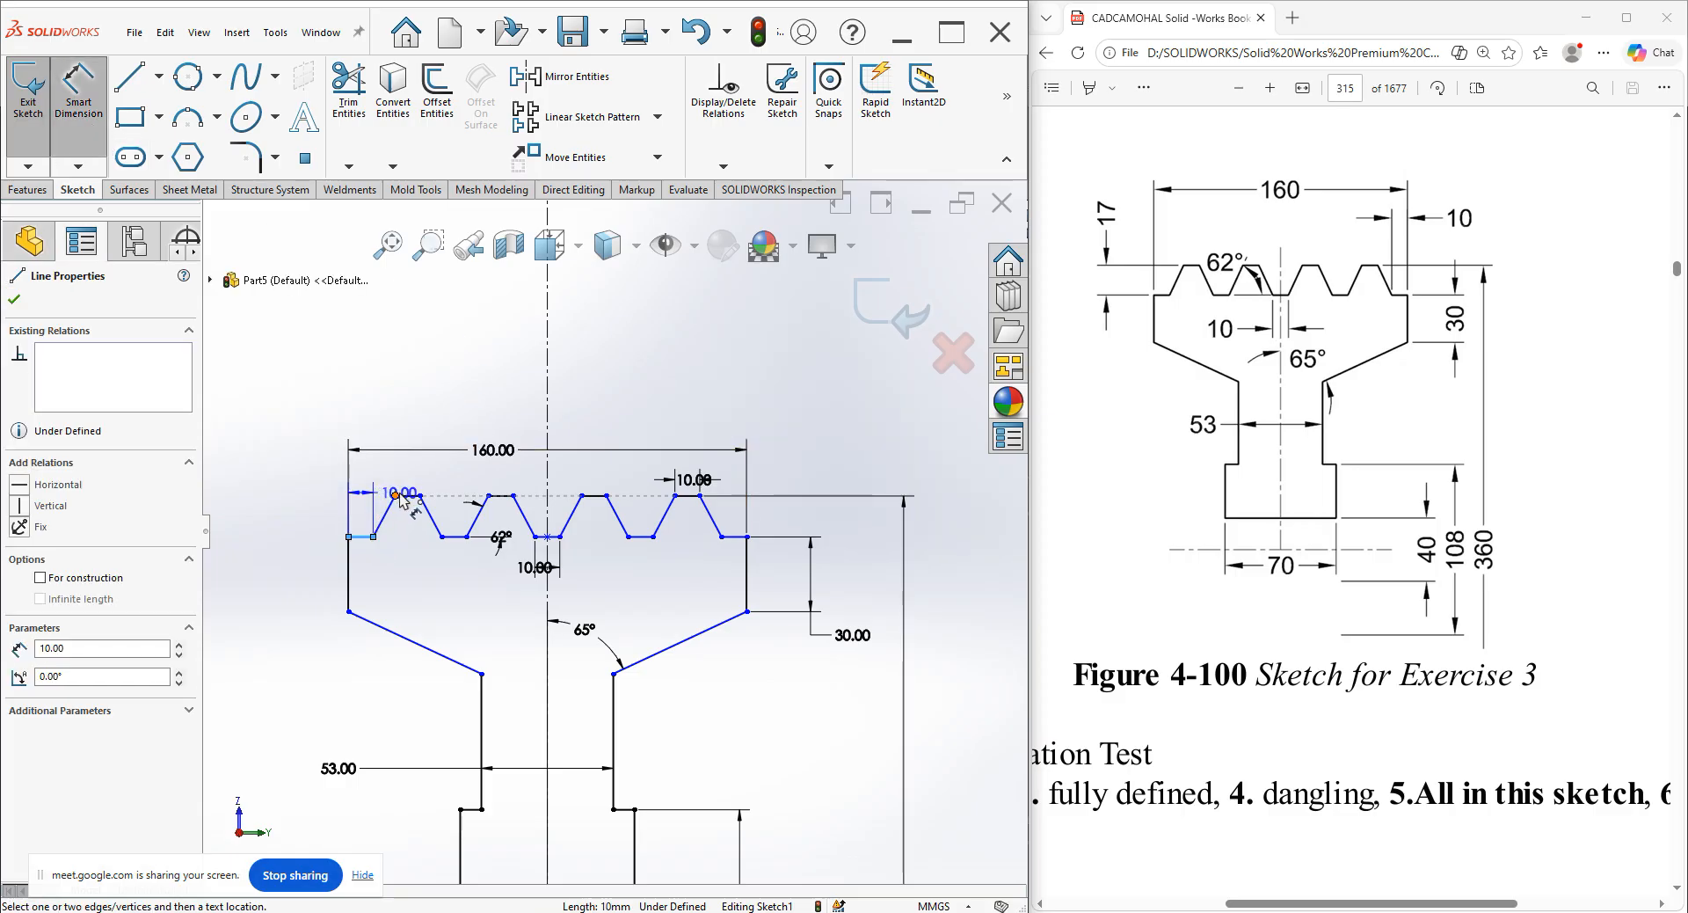
pyautogui.click(396, 496)
pyautogui.click(304, 522)
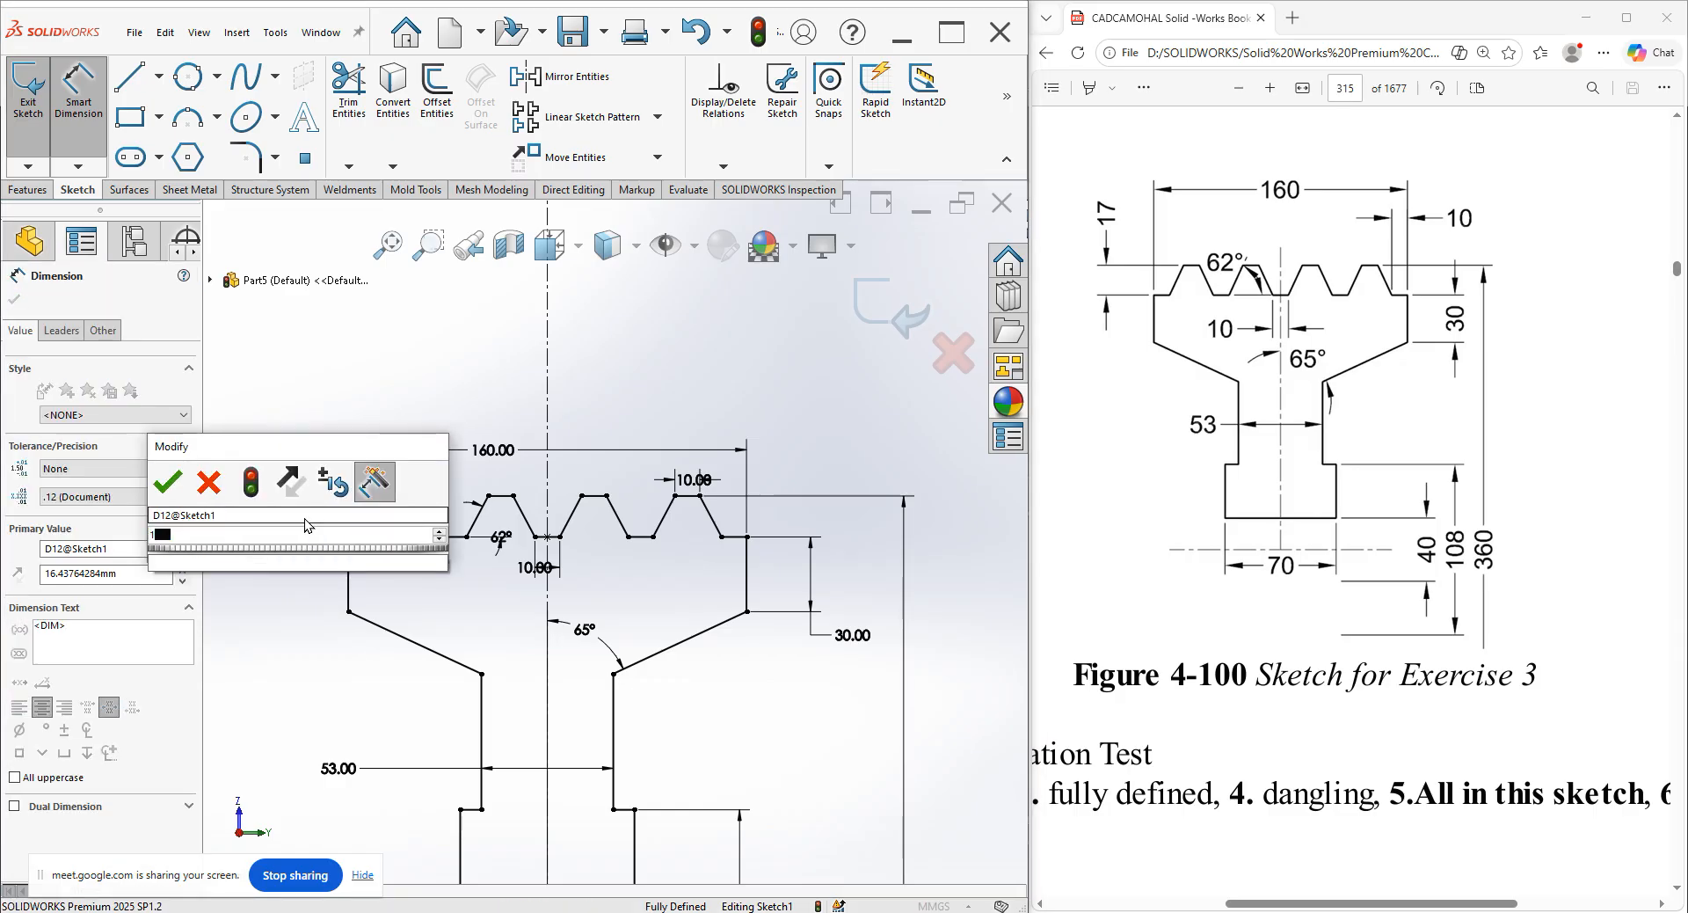
pyautogui.press('Return')
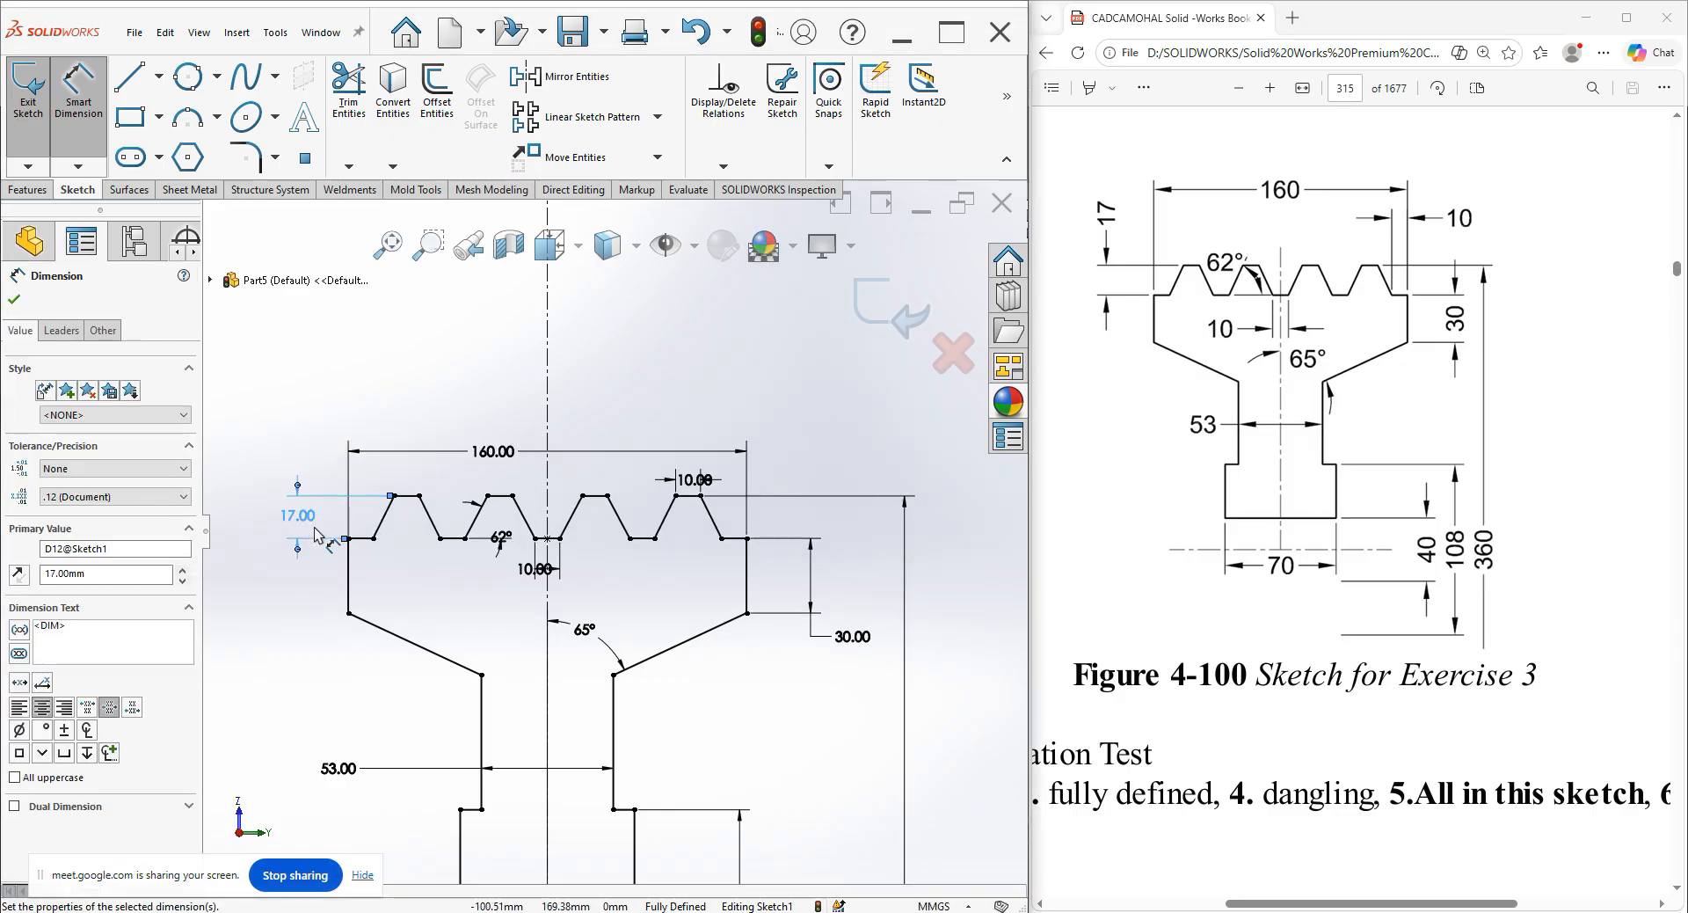
# Exit the finished sketch and start a Revolved Boss/Base of the profile about the horizontal centerline.
pyautogui.scroll(1, 361, 600)
pyautogui.scroll(2, 436, 703)
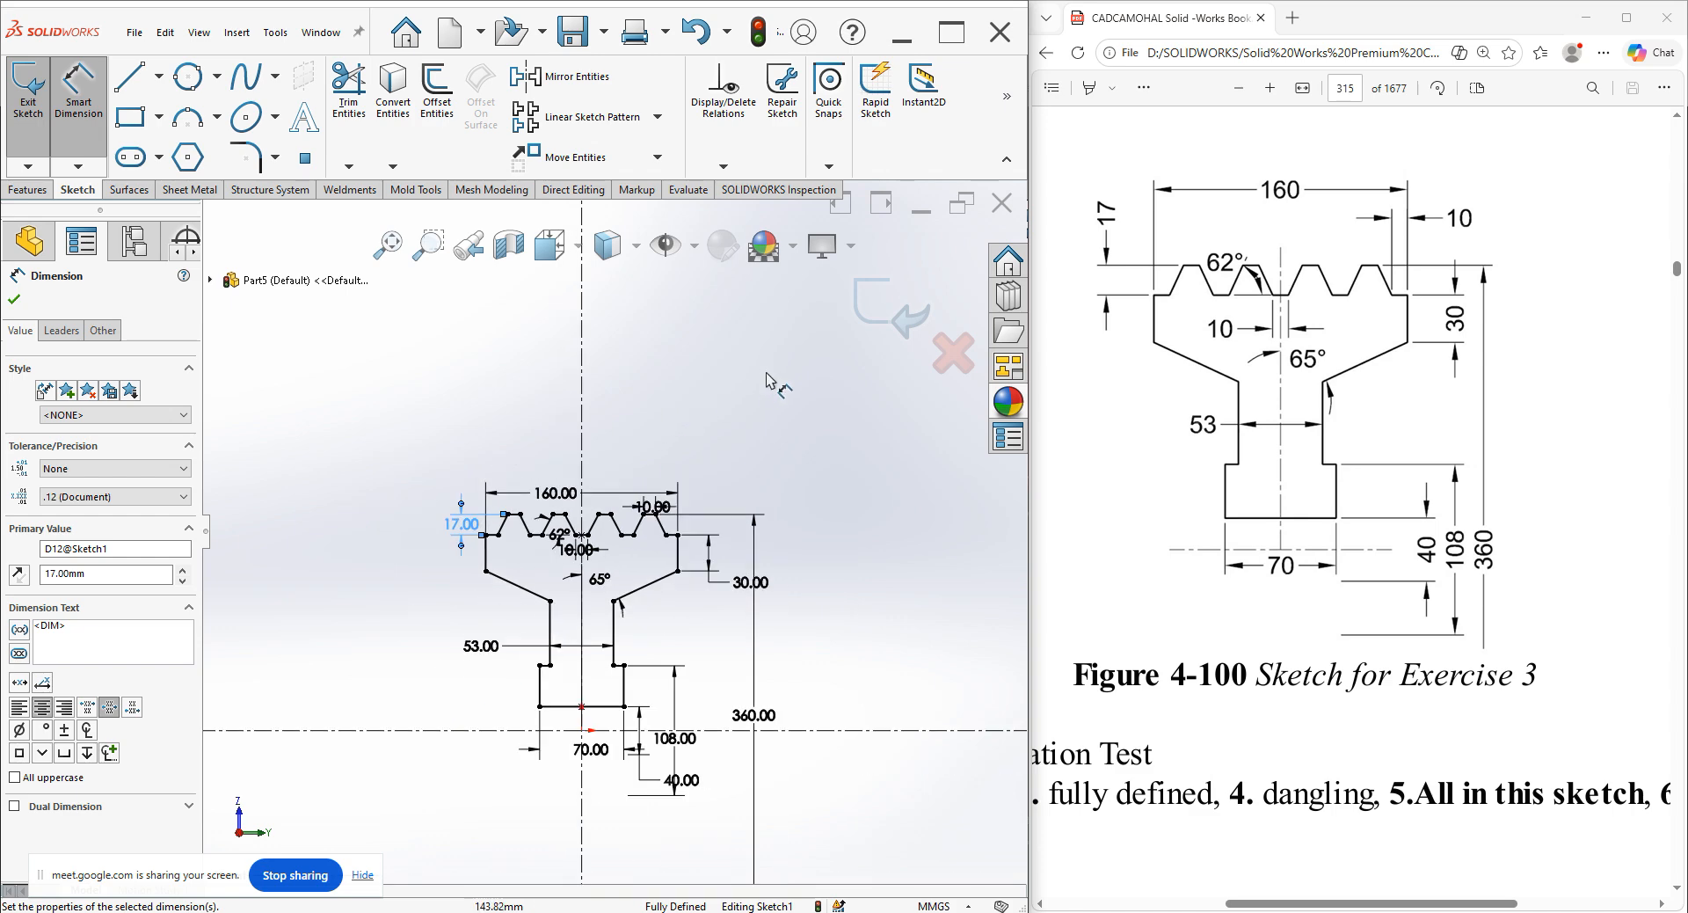
pyautogui.click(846, 328)
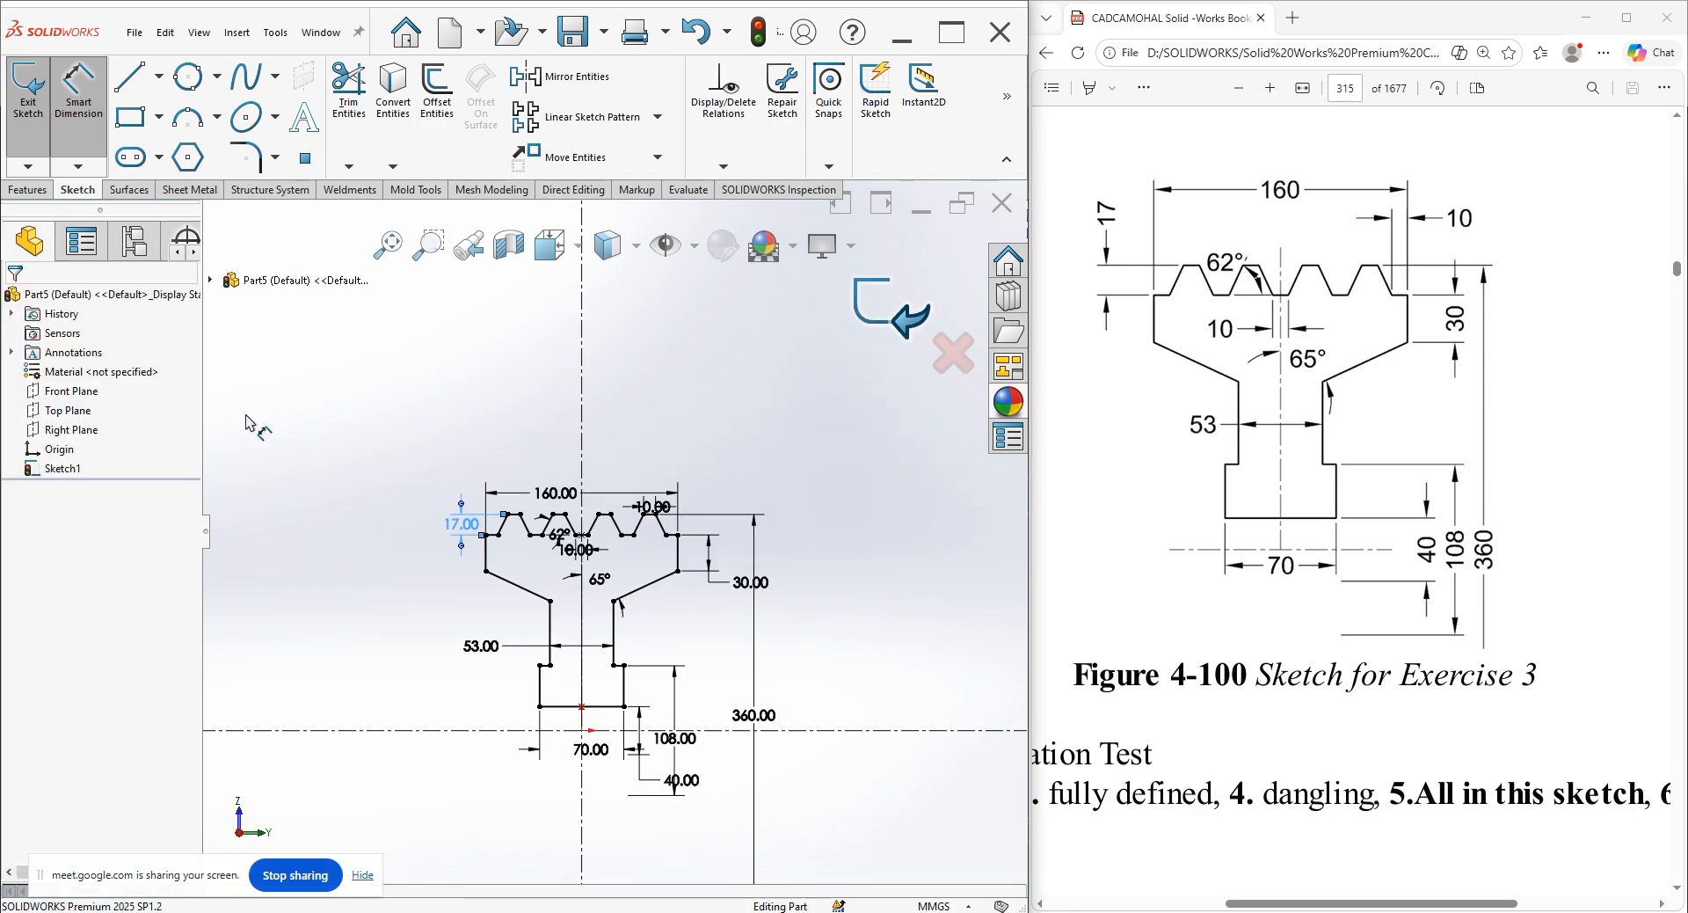
pyautogui.click(90, 131)
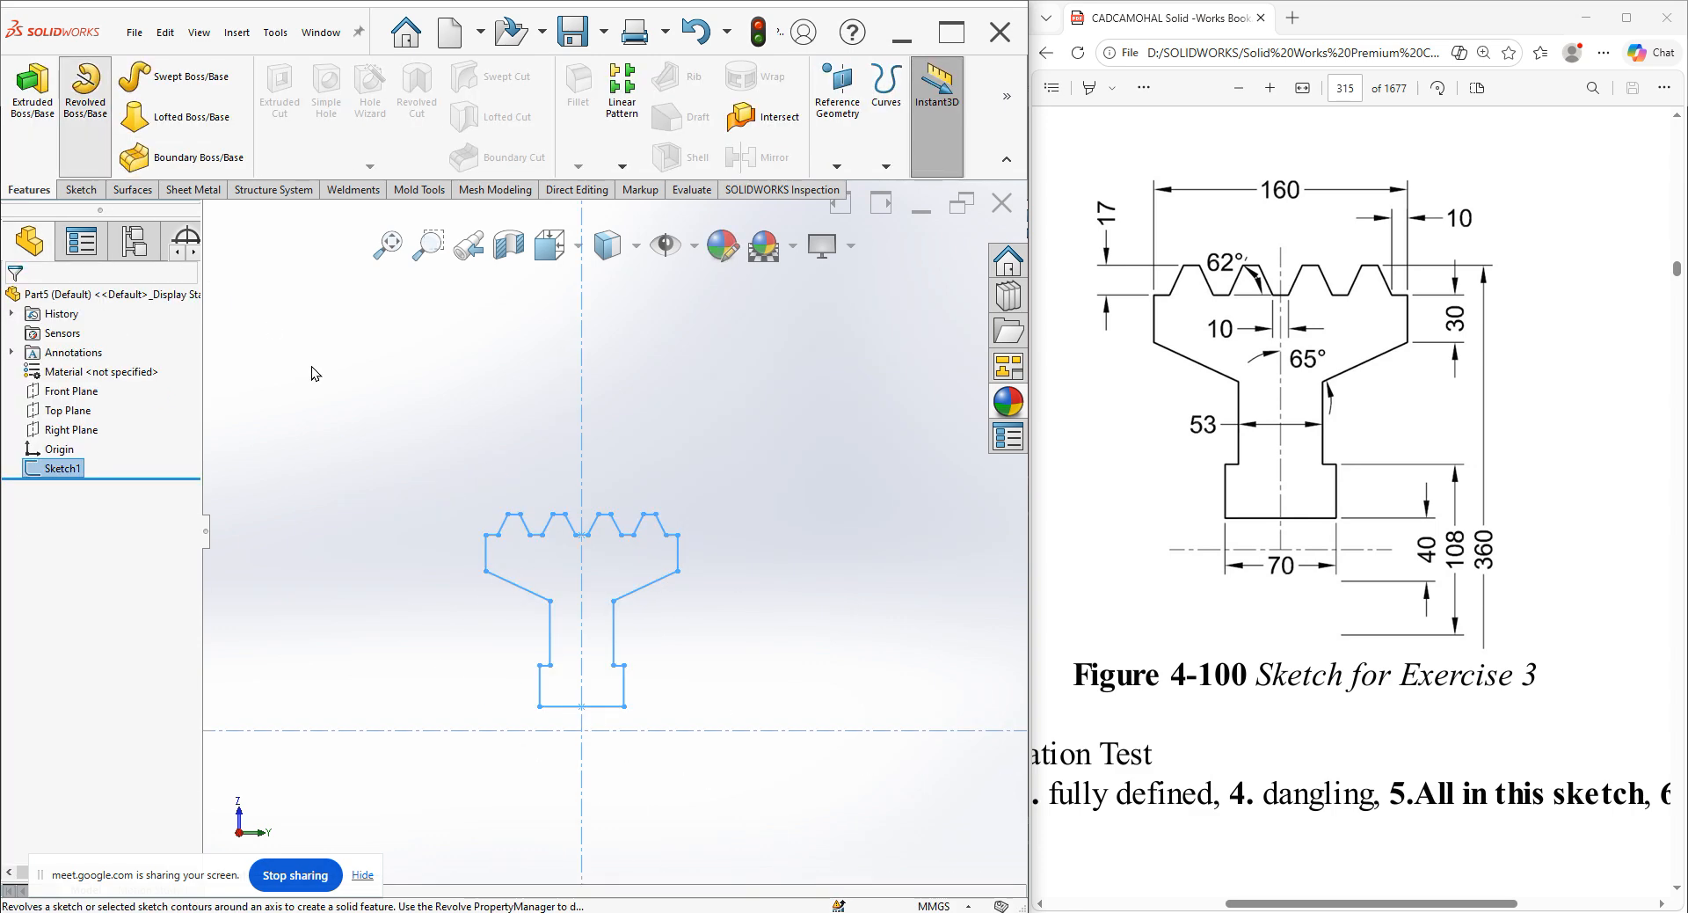
pyautogui.click(467, 732)
pyautogui.scroll(6, 1473, 466)
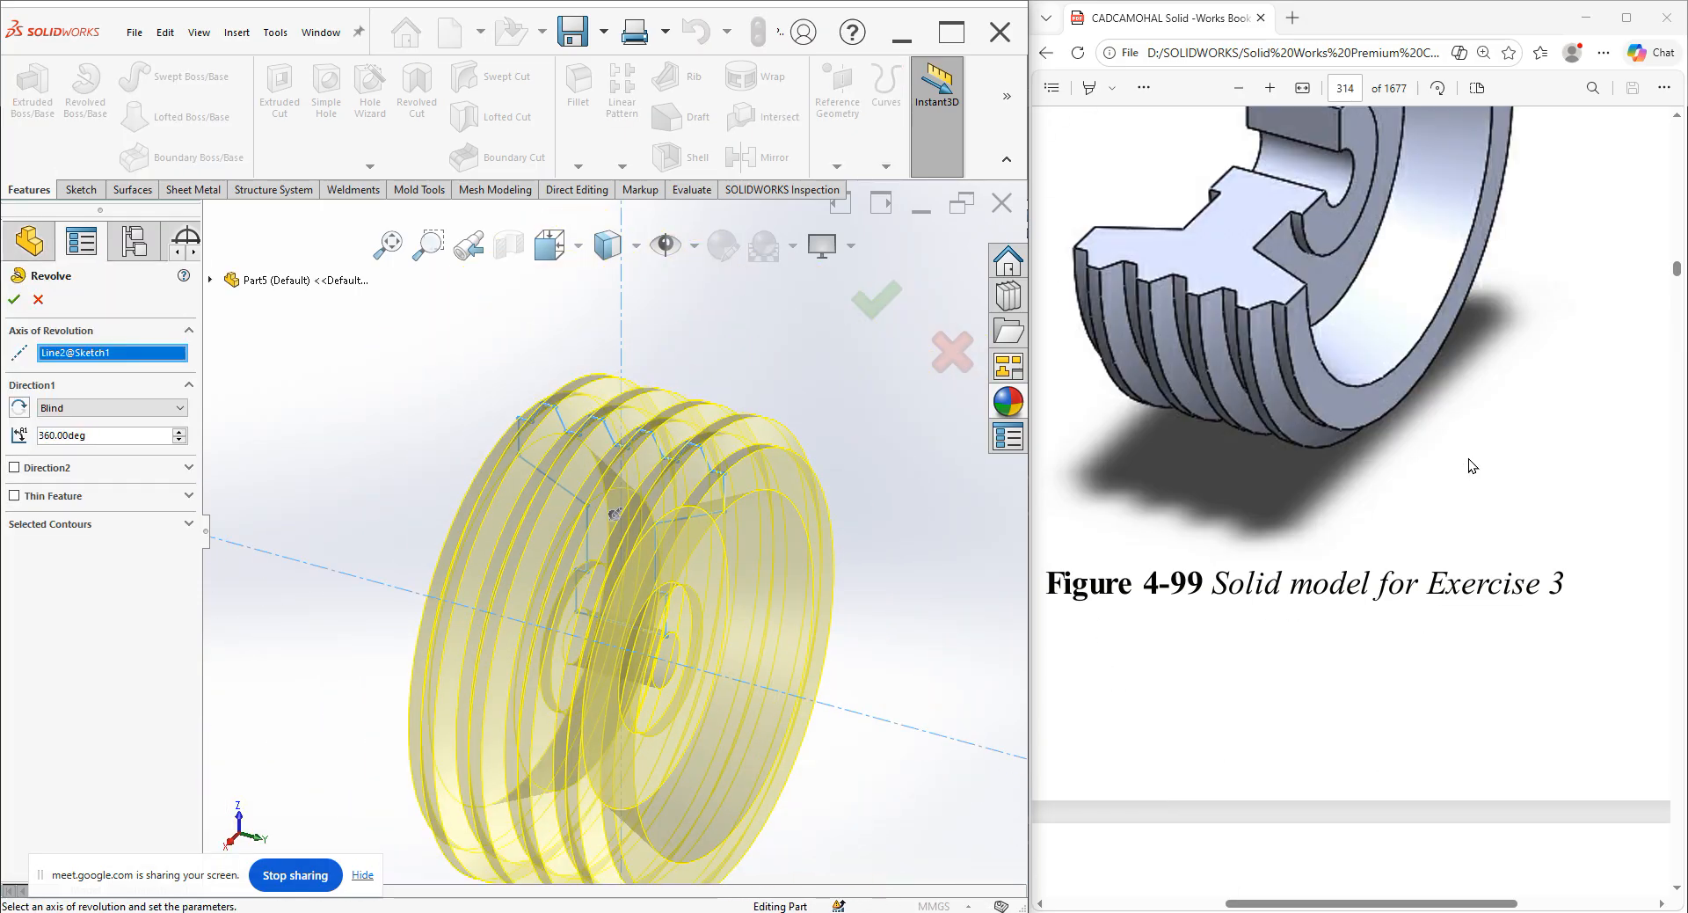
# Set the revolve angle to 270 degrees, reverse its direction to match Figure 4-99, and accept the feature.
pyautogui.click(109, 441)
pyautogui.write('270')
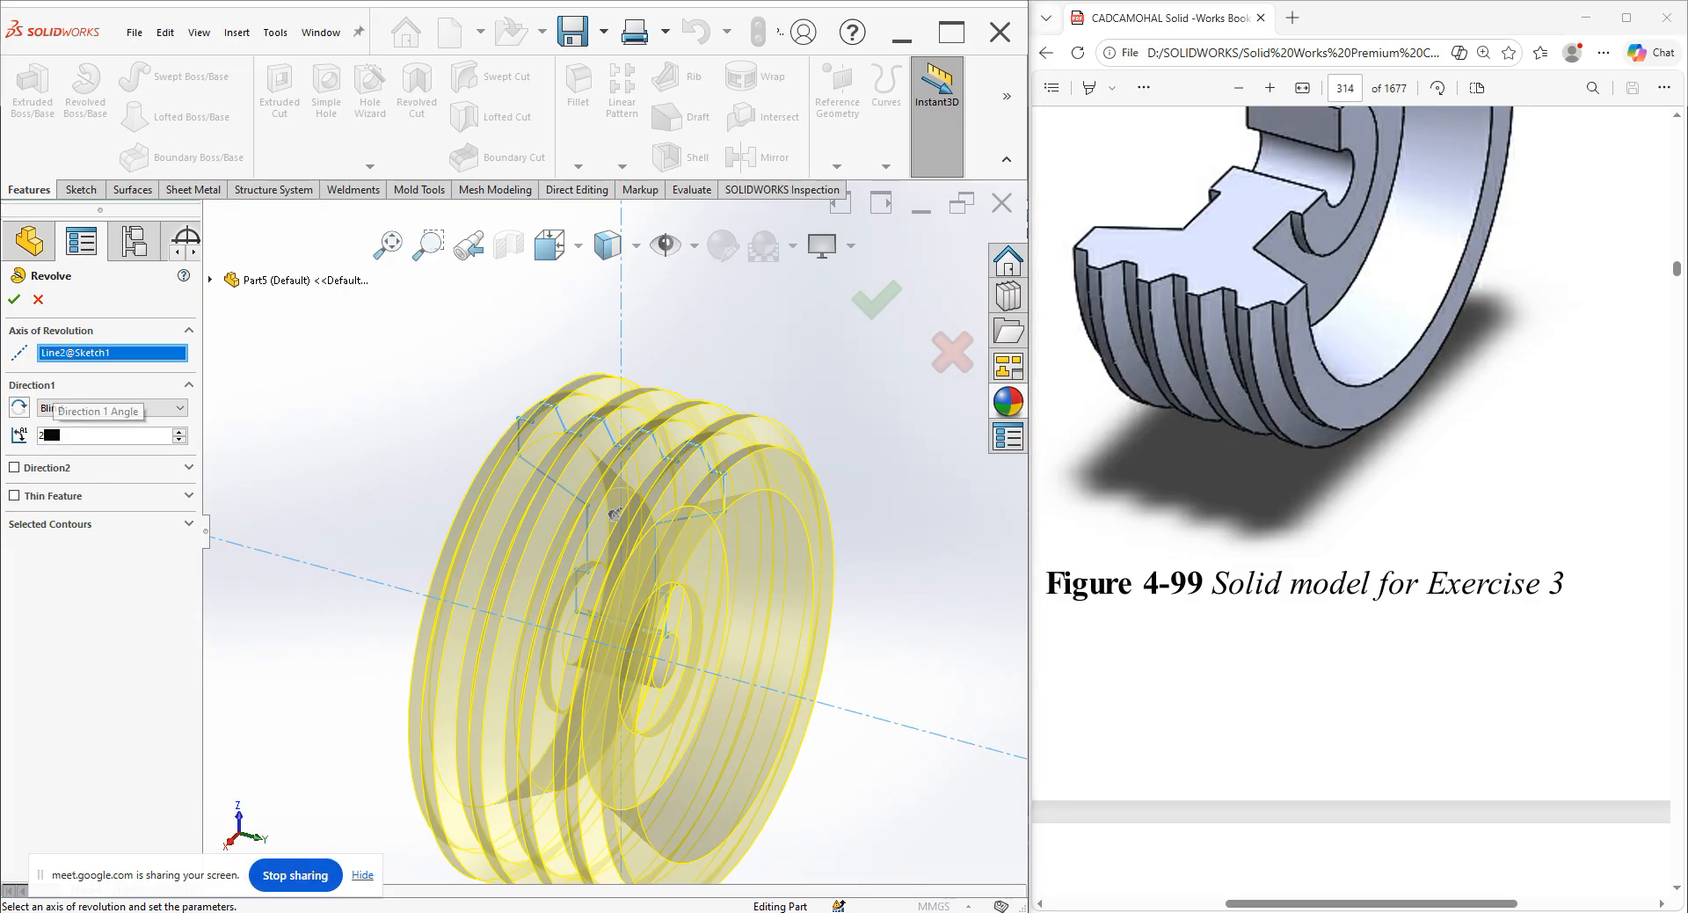
pyautogui.press('Return')
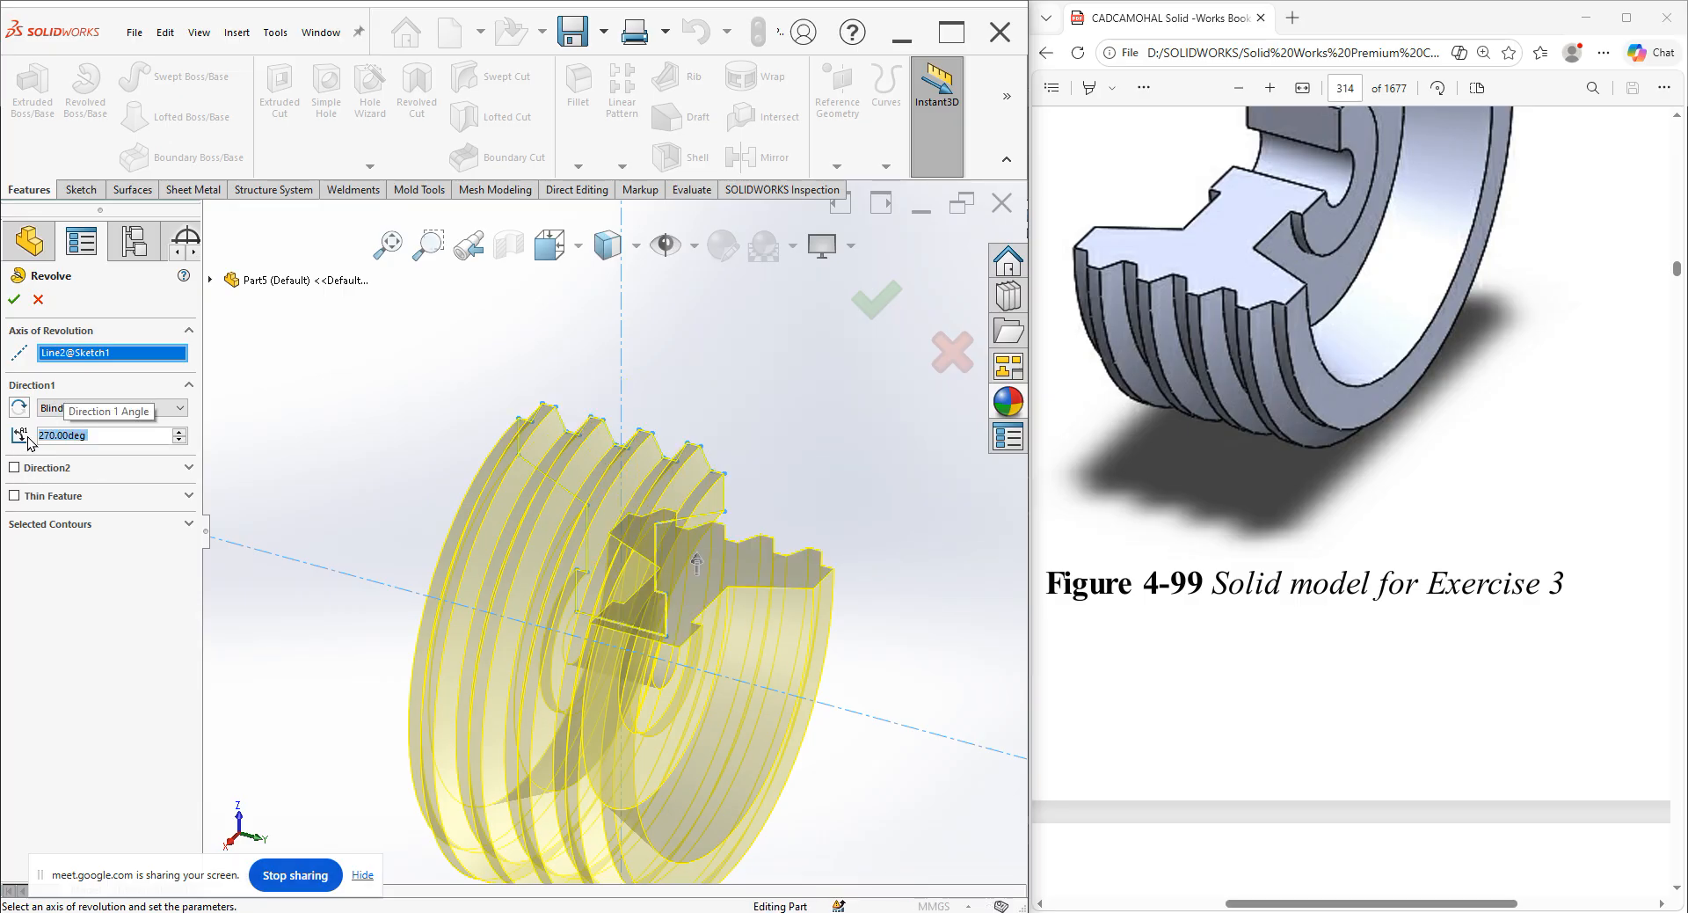
pyautogui.click(21, 410)
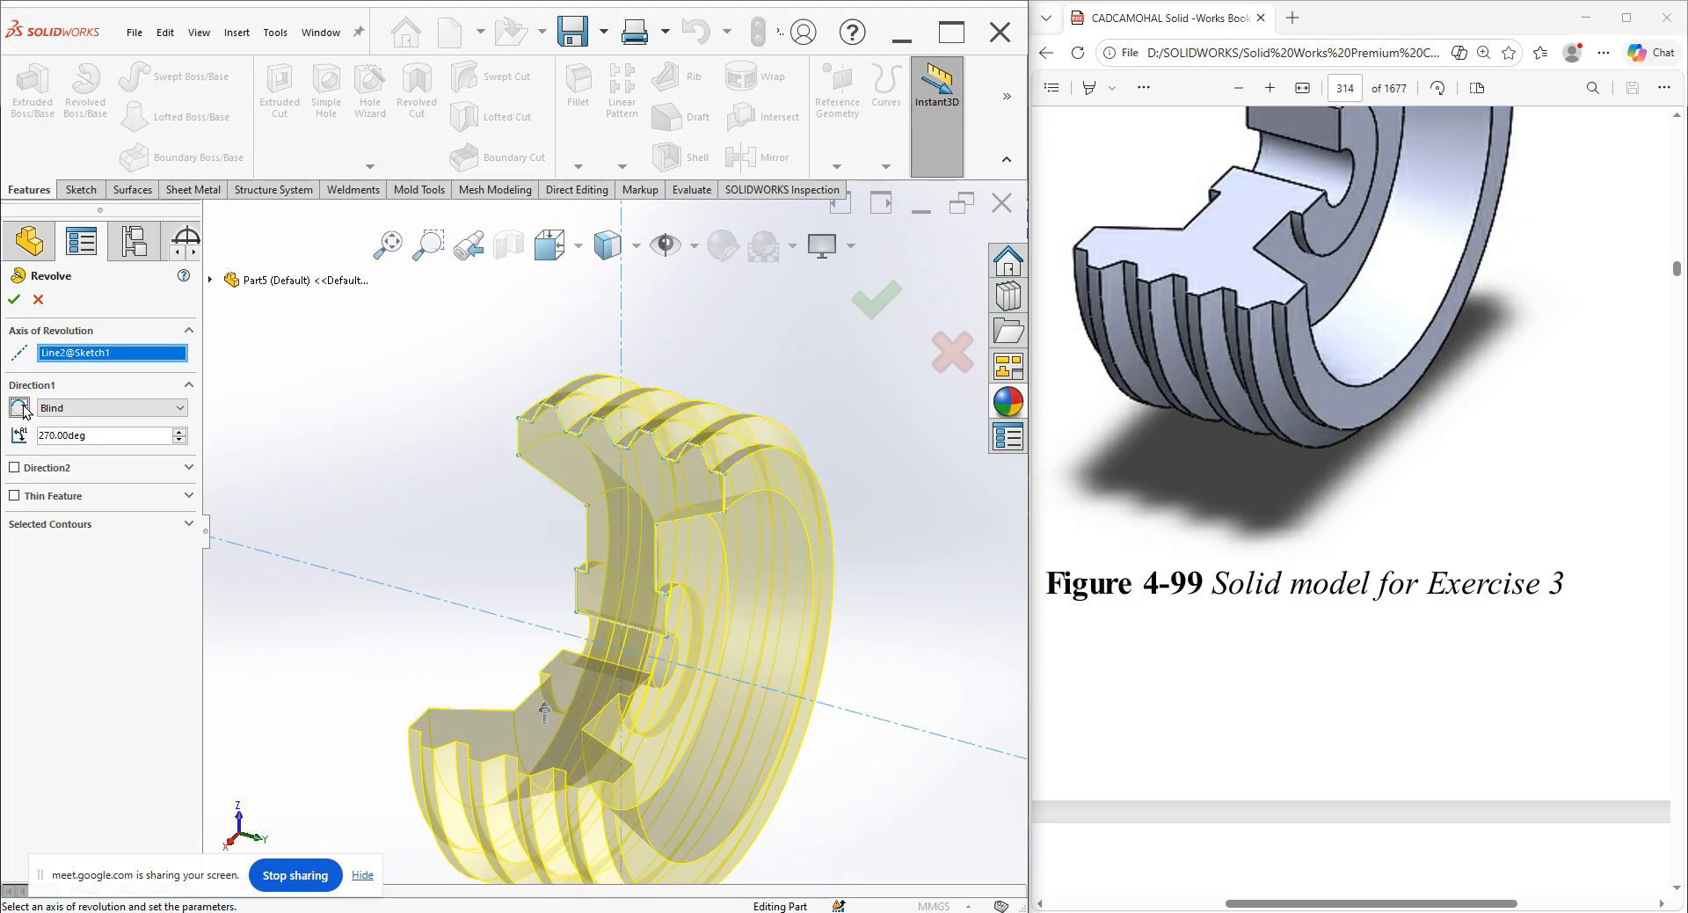
pyautogui.click(11, 302)
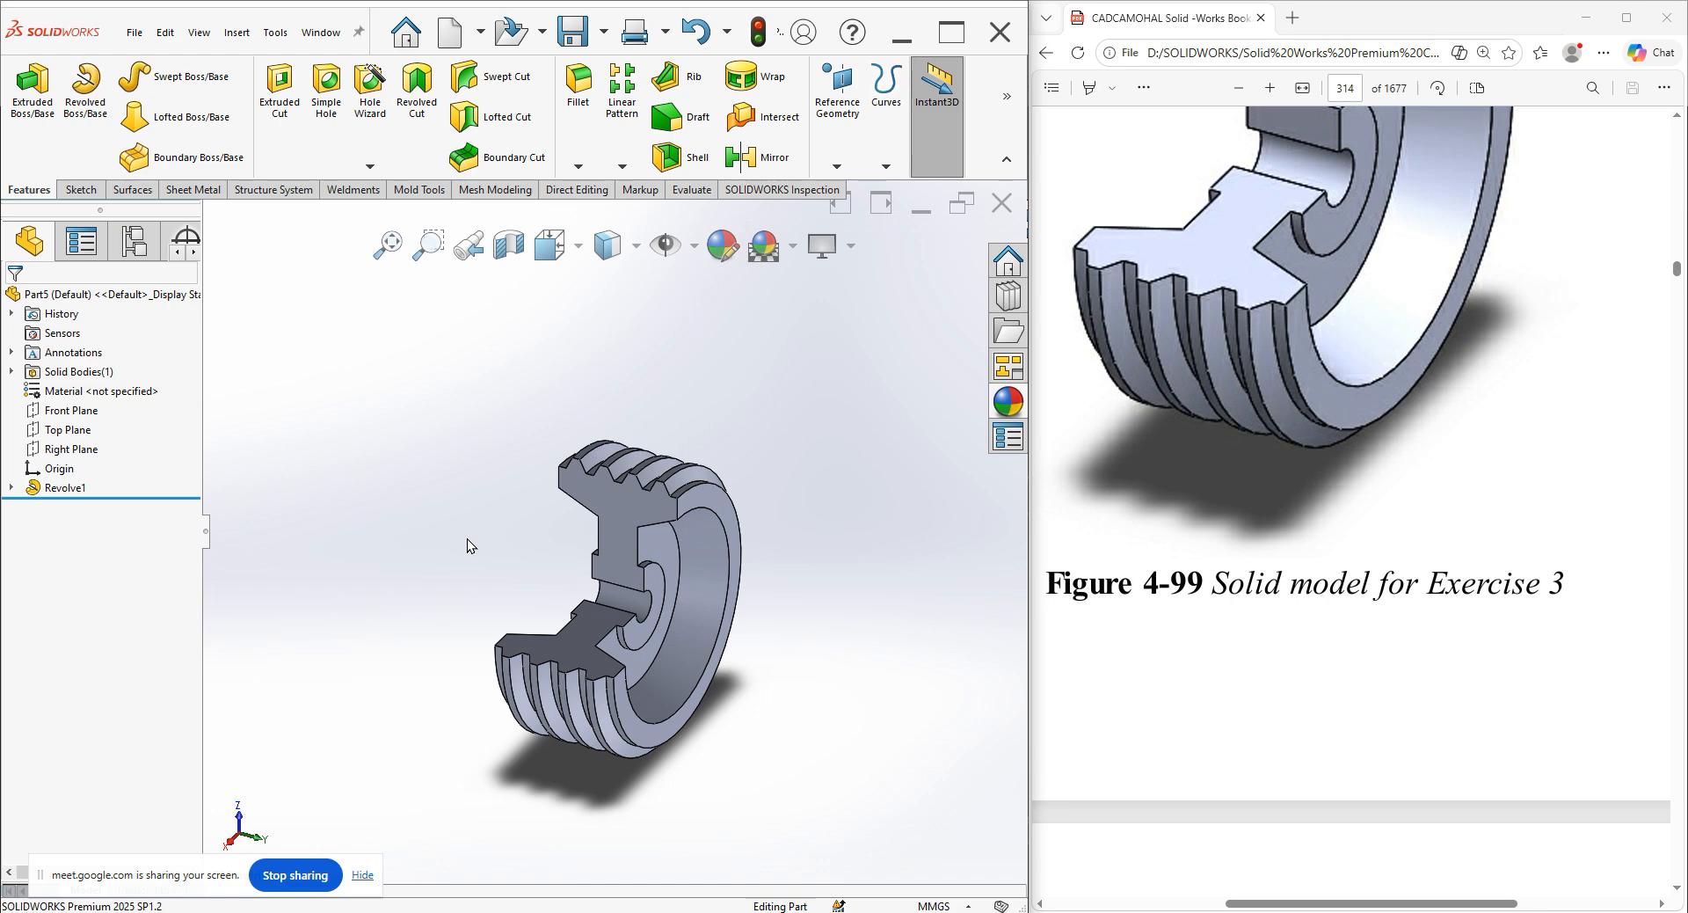
pyautogui.click(295, 875)
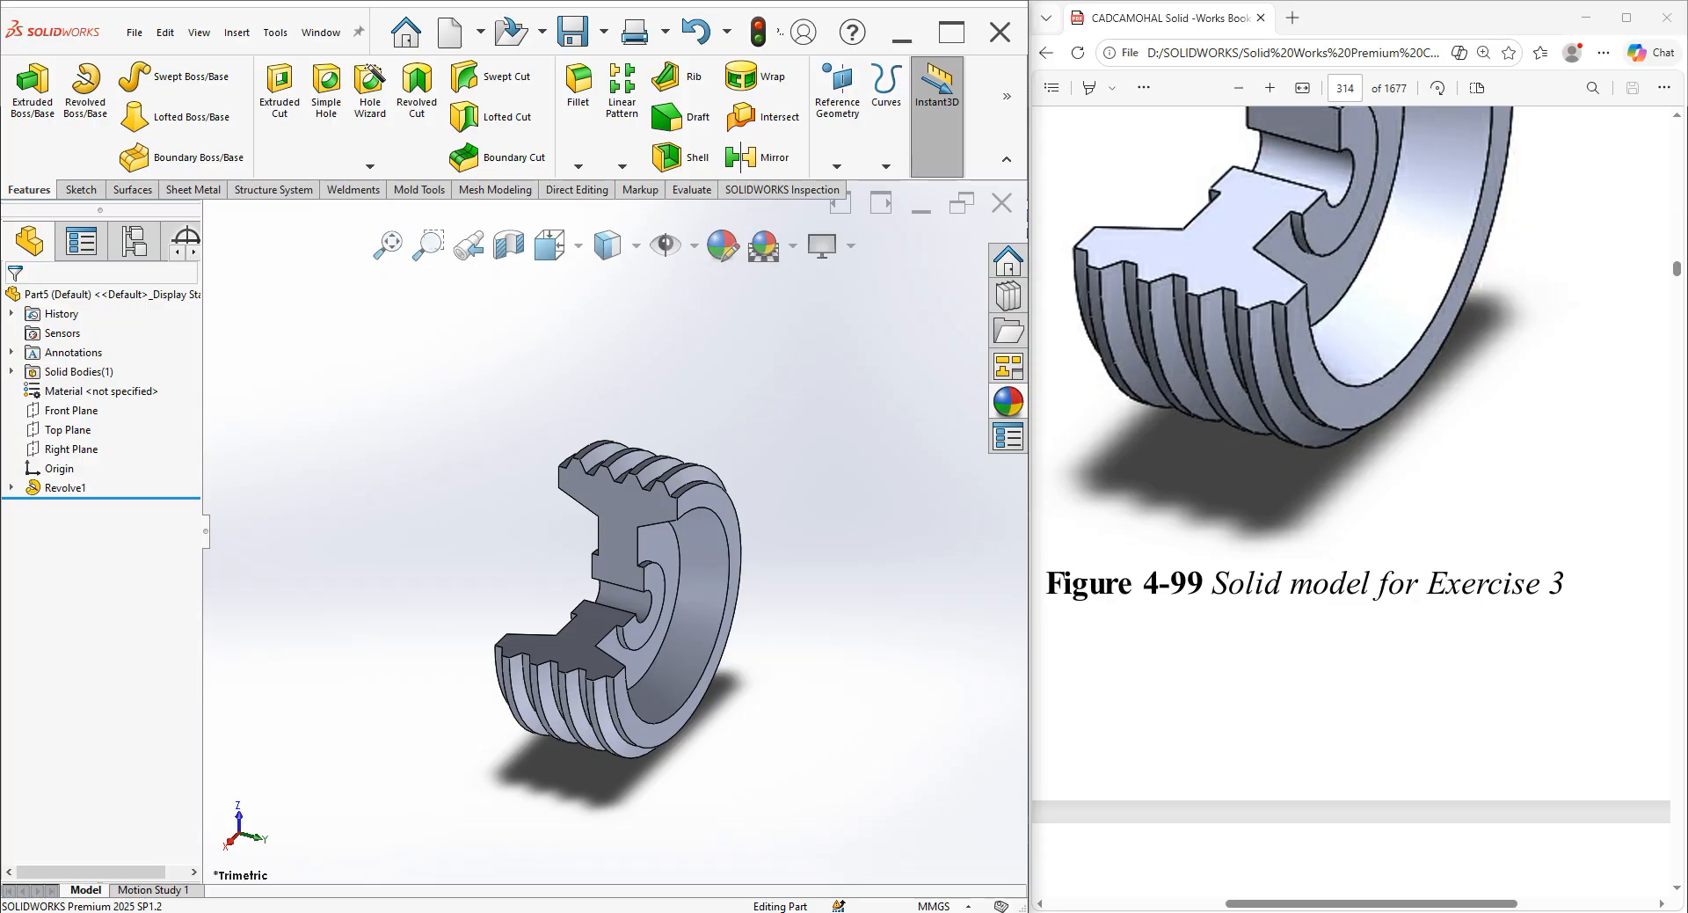